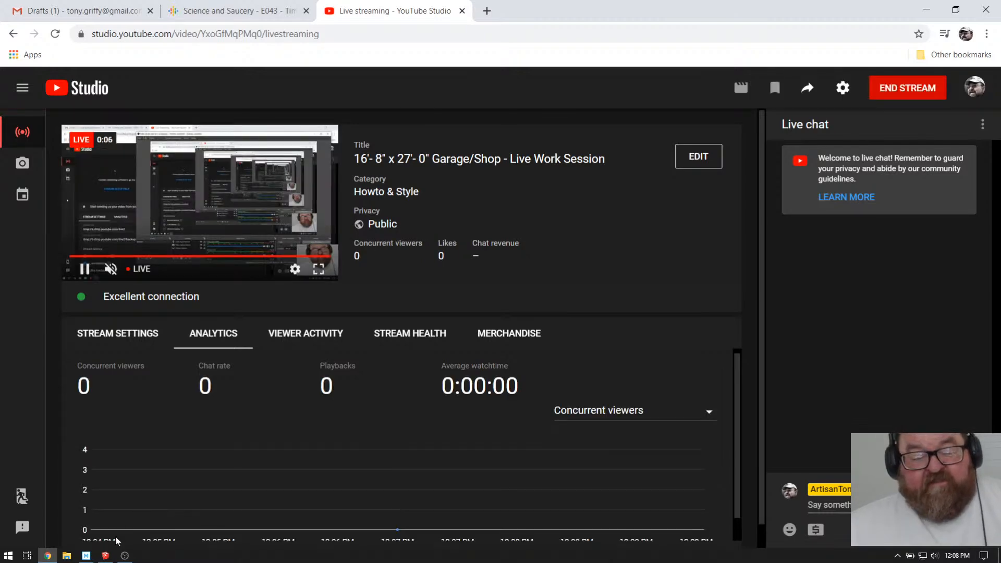
# Step: Switch to the BonarShop model in SketchUp and examine the brick cladding and exposed framing at the garage's front corner
pyautogui.moveTo(107, 559)
pyautogui.click(146, 500)
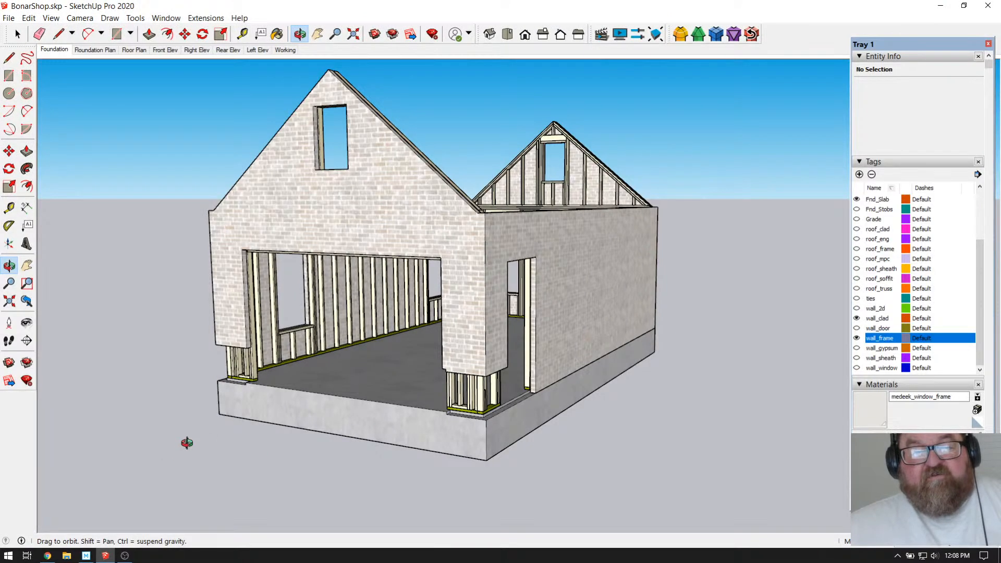
pyautogui.moveTo(534, 359)
pyautogui.mouseDown()
pyautogui.moveTo(439, 278)
pyautogui.moveTo(457, 325)
pyautogui.moveTo(512, 352)
pyautogui.moveTo(443, 351)
pyautogui.moveTo(402, 291)
pyautogui.moveTo(426, 289)
pyautogui.moveTo(511, 337)
pyautogui.moveTo(532, 376)
pyautogui.mouseUp()
pyautogui.moveTo(642, 375); pyautogui.dragTo(464, 343)
pyautogui.moveTo(380, 291); pyautogui.dragTo(629, 312)
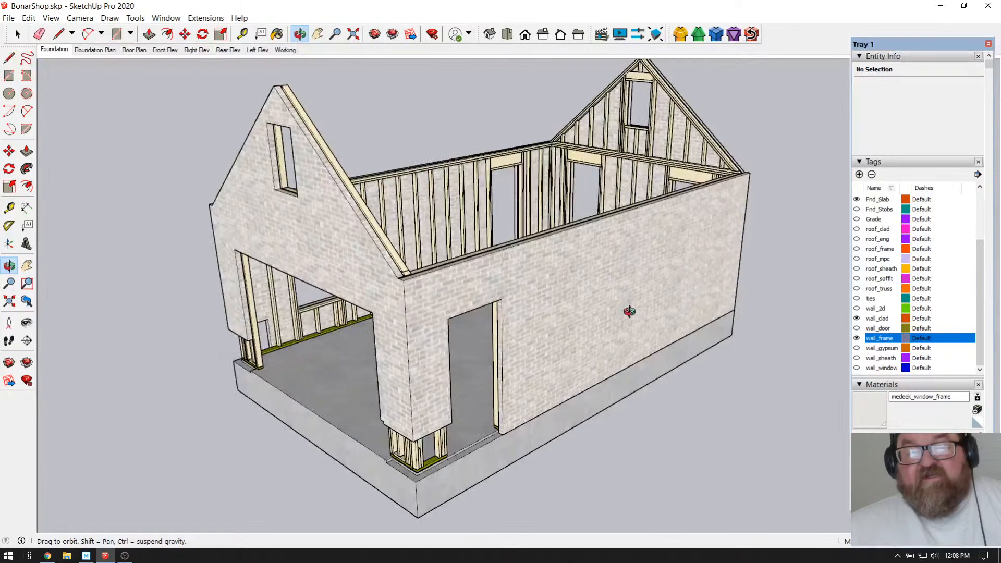
pyautogui.moveTo(379, 377); pyautogui.dragTo(537, 308)
pyautogui.scroll(4, 580, 382)
pyautogui.moveTo(581, 382); pyautogui.dragTo(461, 365)
pyautogui.scroll(-5, 515, 417)
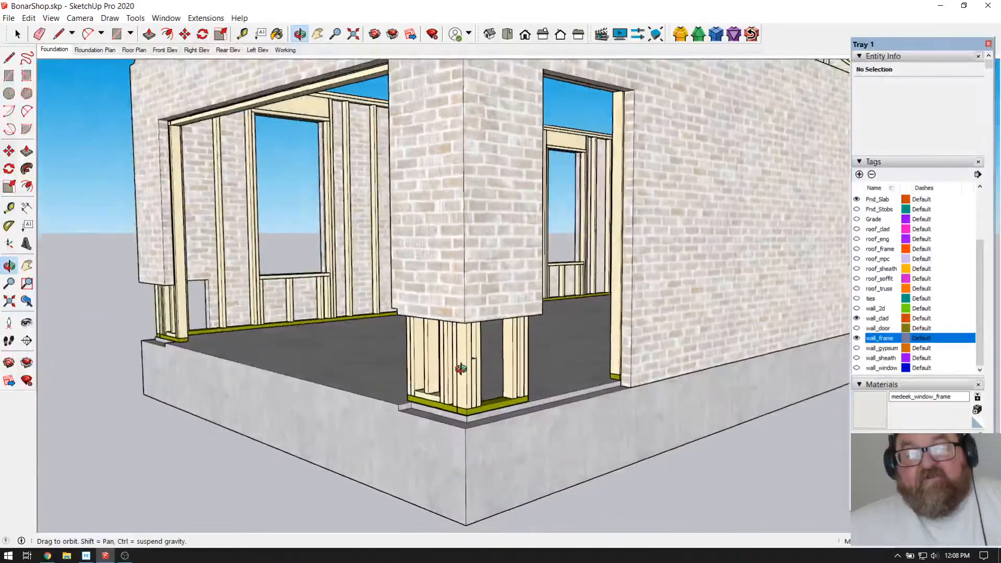
pyautogui.scroll(3, 461, 365)
pyautogui.moveTo(454, 243); pyautogui.dragTo(548, 254)
pyautogui.moveTo(458, 246); pyautogui.dragTo(461, 259)
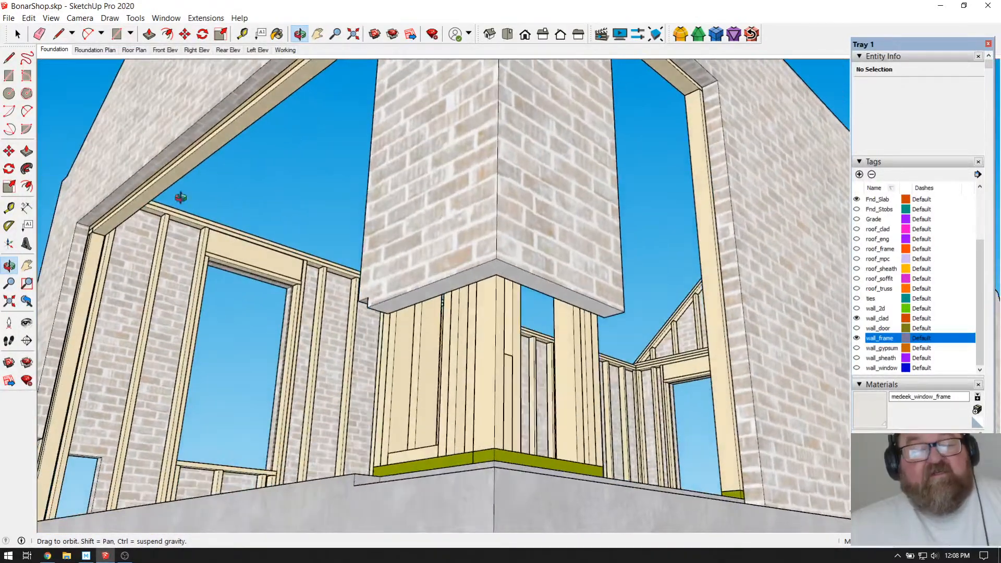
# Step: Select the brick wall cladding group above the exposed framing at the front corner
pyautogui.click(17, 34)
pyautogui.click(419, 211)
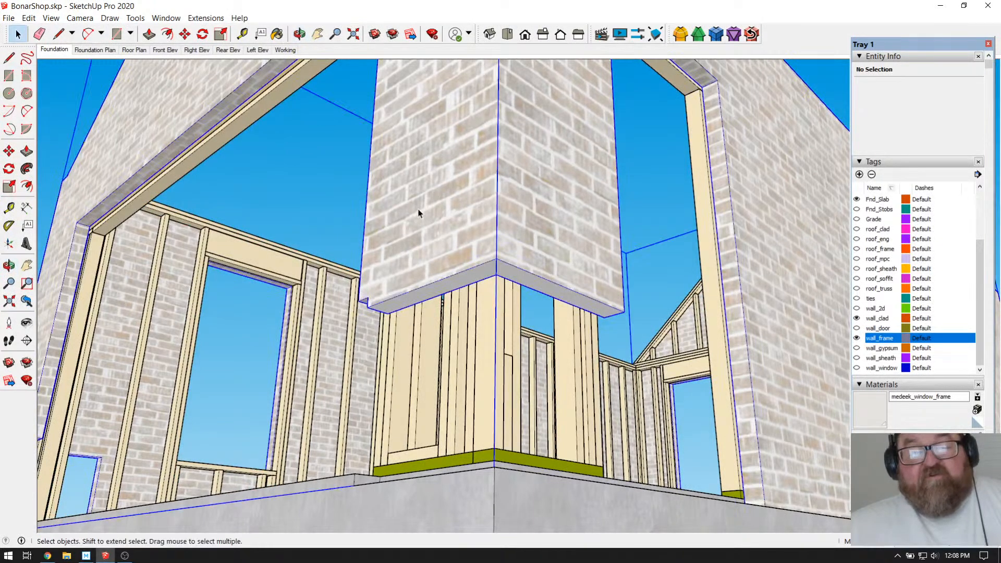
pyautogui.scroll(2, 394, 327)
pyautogui.scroll(1, 394, 327)
# Step: Draw a vertical line from the cladding's underside corner beside the side door opening down to the foundation's brick ledge
pyautogui.click(58, 34)
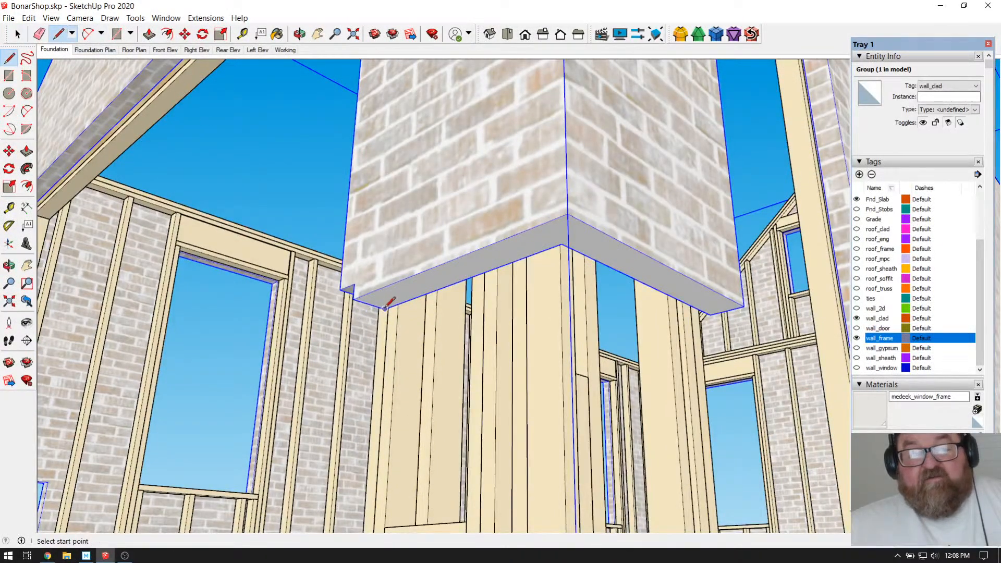
pyautogui.scroll(-3, 510, 277)
pyautogui.scroll(3, 512, 230)
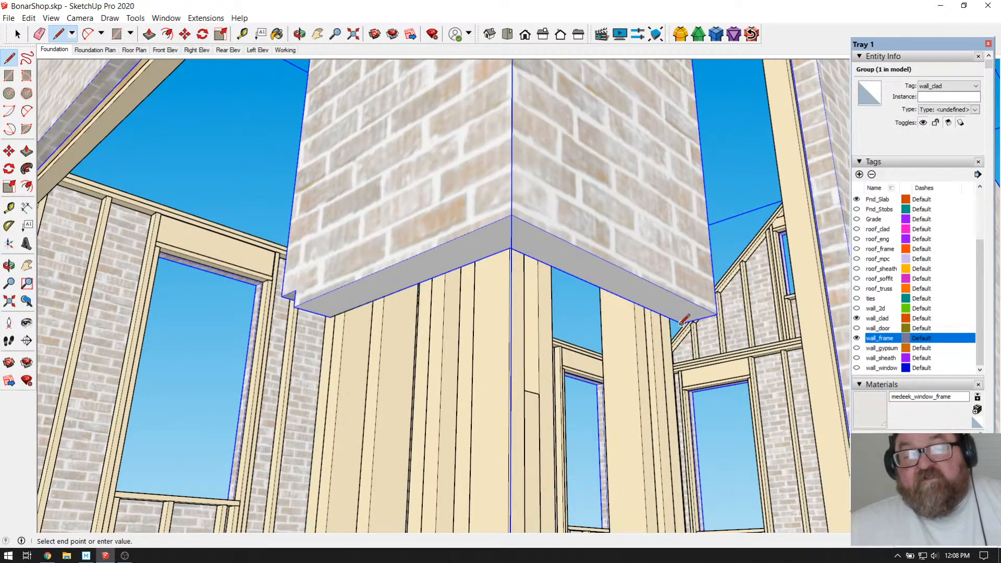
pyautogui.scroll(-3, 681, 322)
pyautogui.click(300, 33)
pyautogui.scroll(-2, 515, 153)
pyautogui.moveTo(515, 152); pyautogui.dragTo(488, 298)
pyautogui.scroll(-2, 548, 262)
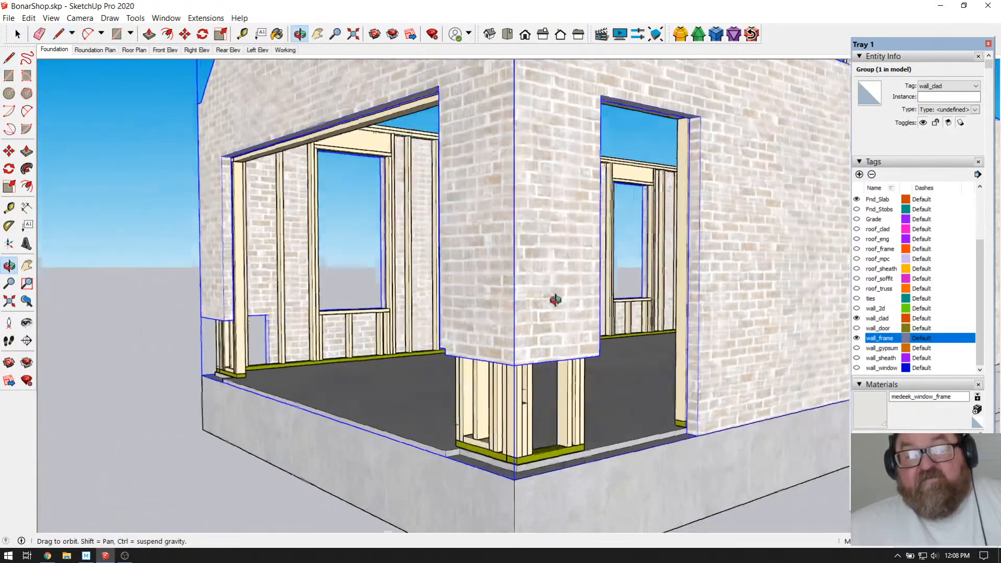
pyautogui.moveTo(555, 314); pyautogui.dragTo(564, 219)
pyautogui.scroll(5, 595, 258)
pyautogui.rightClick(613, 233)
pyautogui.click(624, 235)
pyautogui.click(607, 195)
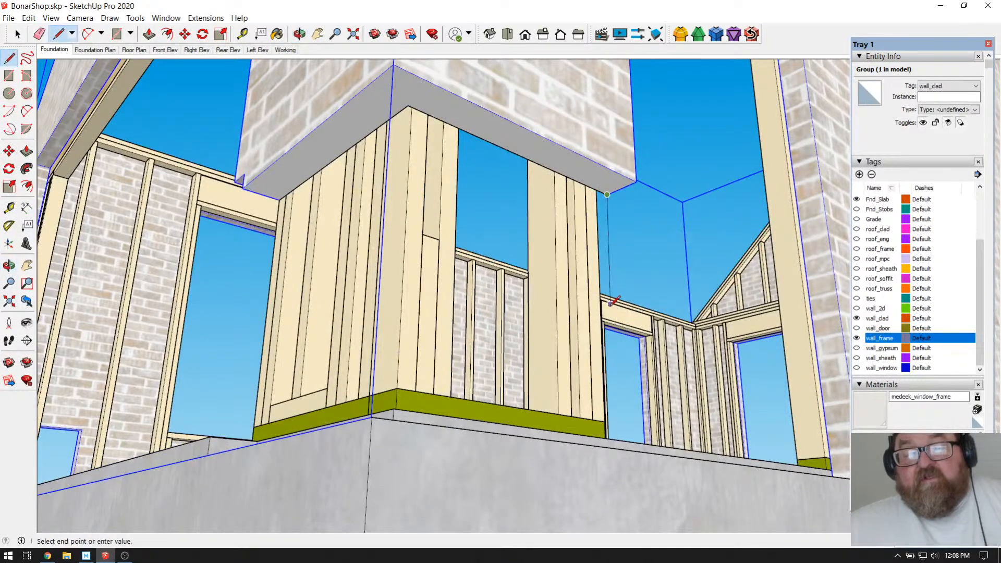
pyautogui.click(299, 34)
pyautogui.moveTo(386, 107); pyautogui.dragTo(553, 303)
pyautogui.rightClick(569, 363)
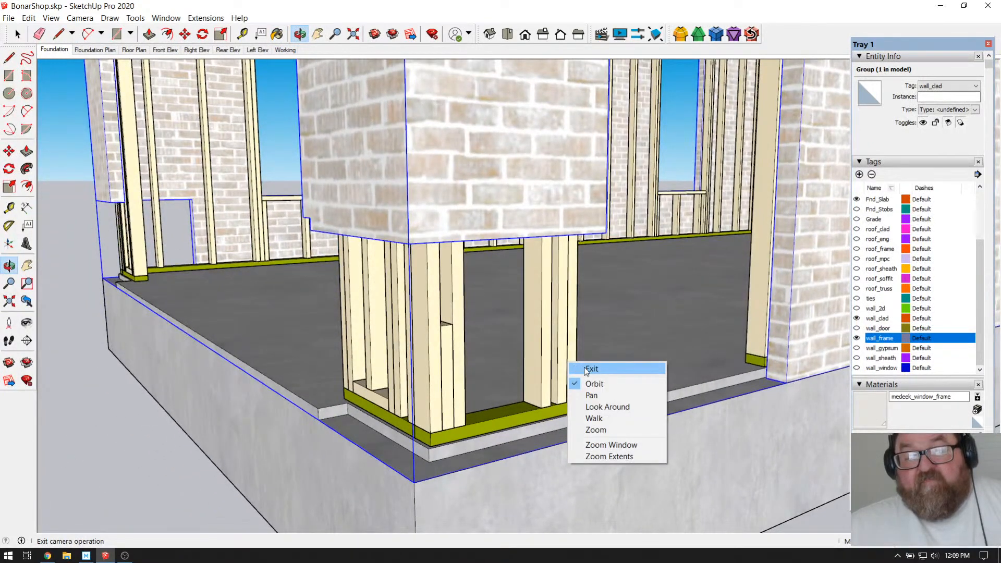
pyautogui.click(591, 369)
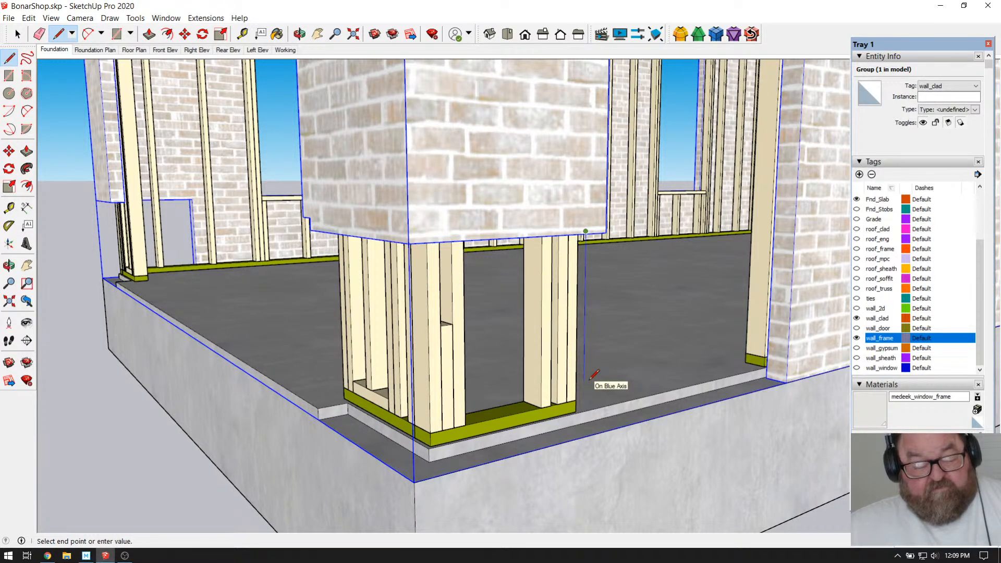
pyautogui.click(583, 425)
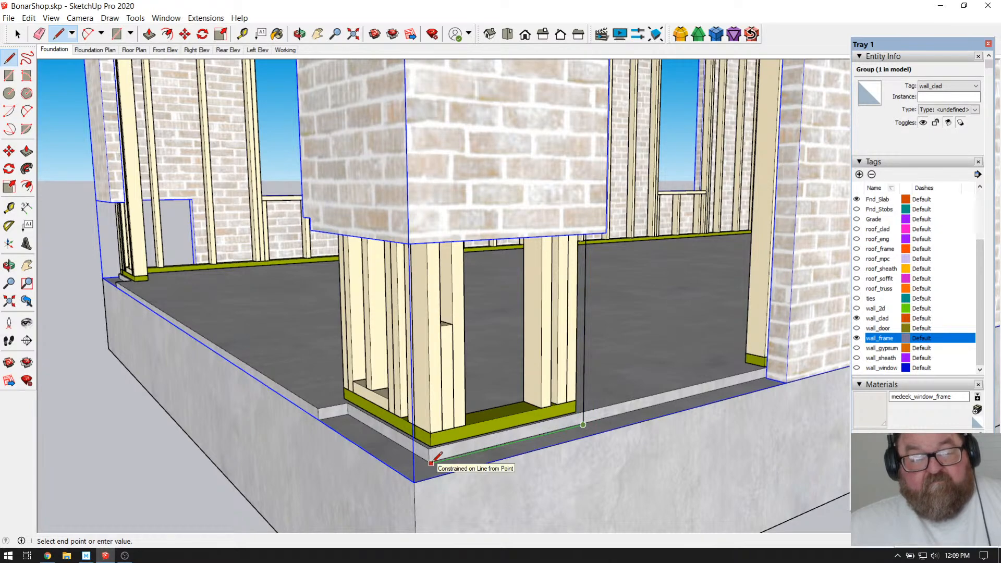
# Step: Draw a line from the cladding's inner corner down to the ledge and across to the first line, closing the side-wall face
pyautogui.scroll(5, 431, 463)
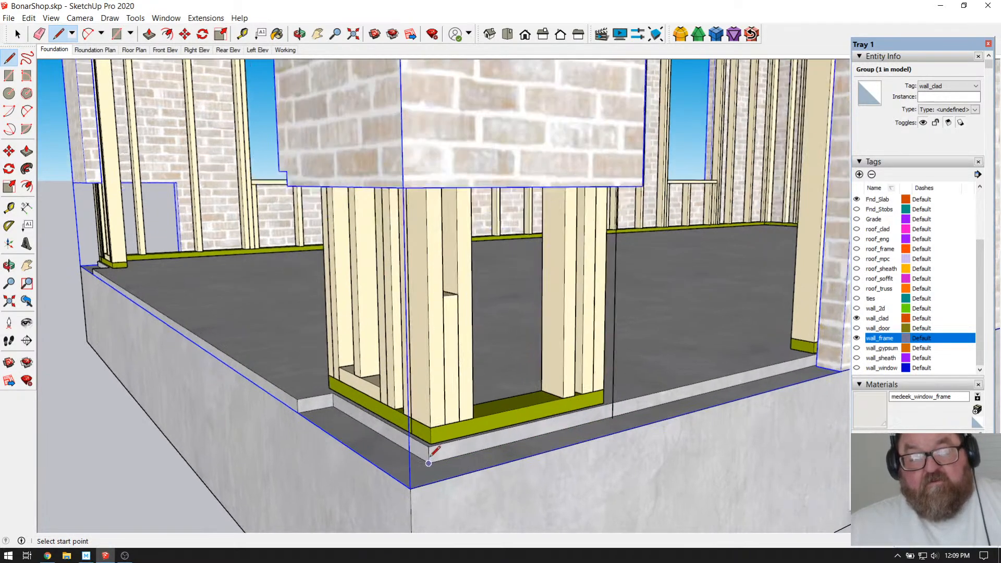
pyautogui.click(299, 35)
pyautogui.moveTo(436, 307); pyautogui.dragTo(461, 192)
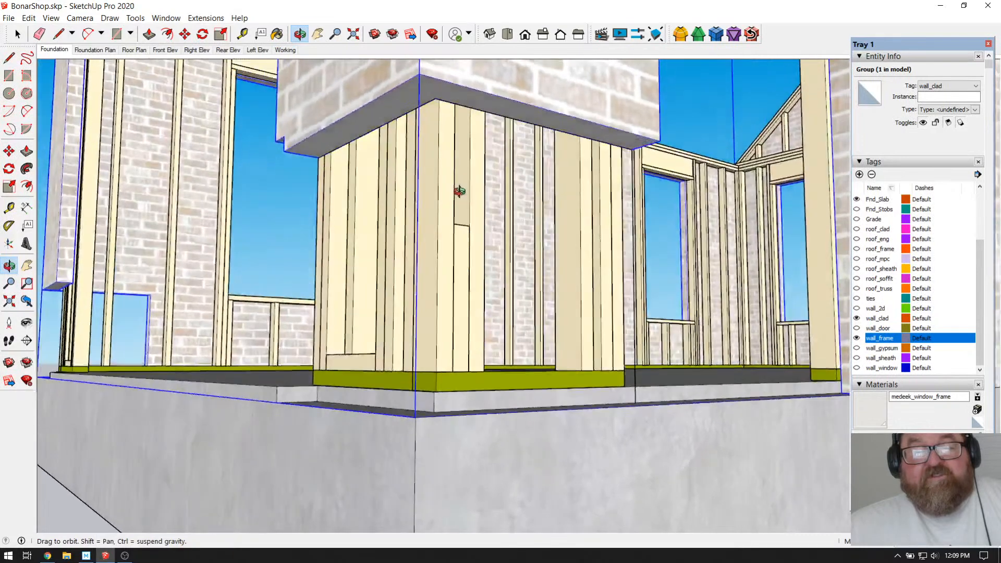
pyautogui.click(59, 34)
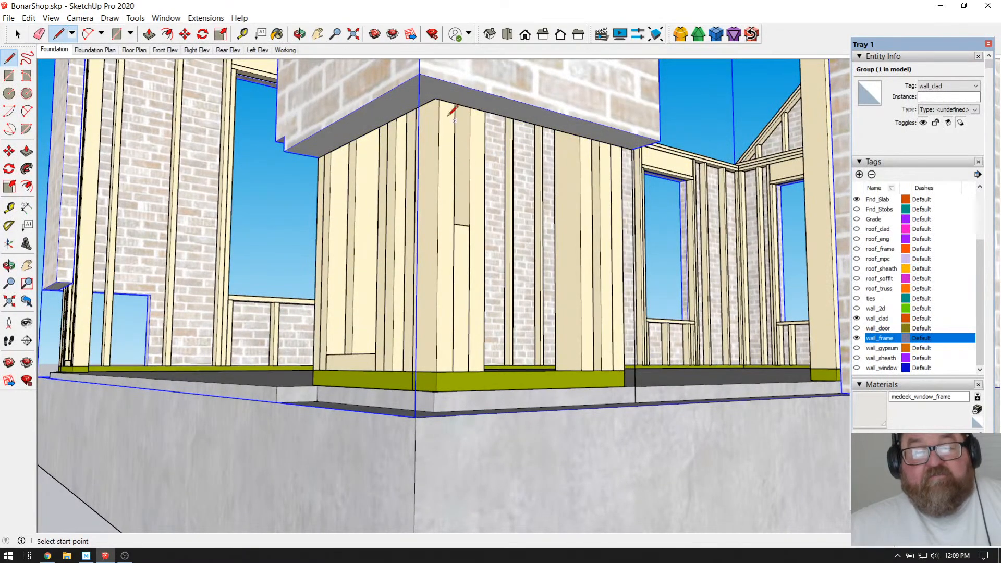
pyautogui.click(300, 34)
pyautogui.scroll(6, 474, 209)
pyautogui.scroll(-6, 484, 177)
pyautogui.scroll(5, 413, 349)
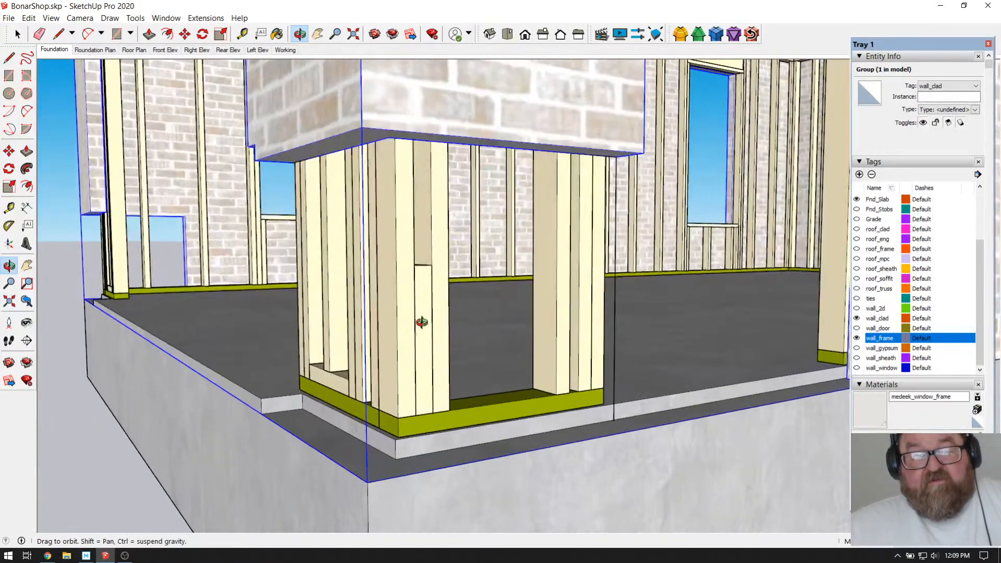
pyautogui.moveTo(422, 322); pyautogui.dragTo(415, 339)
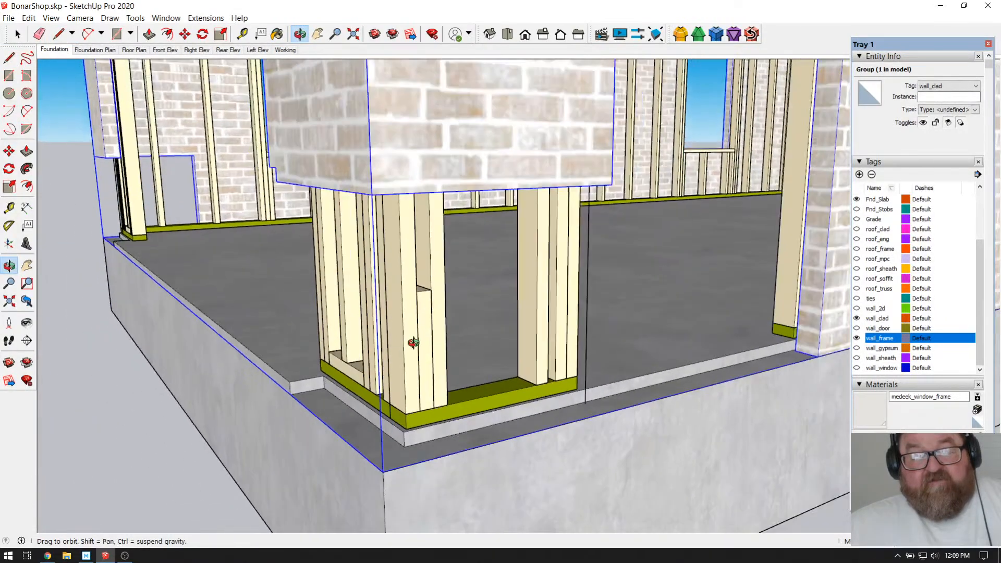
pyautogui.rightClick(417, 344)
pyautogui.click(426, 351)
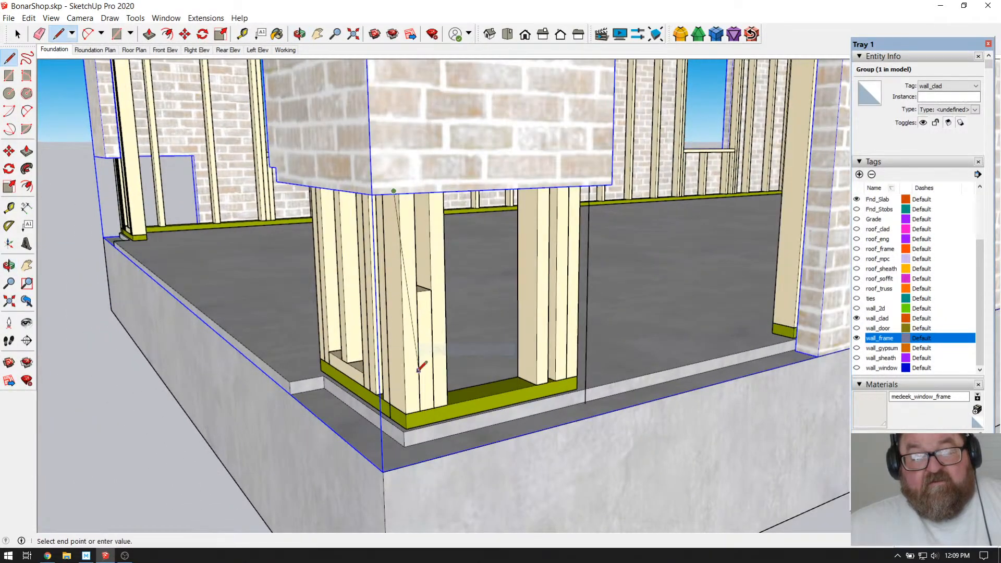
pyautogui.click(402, 395)
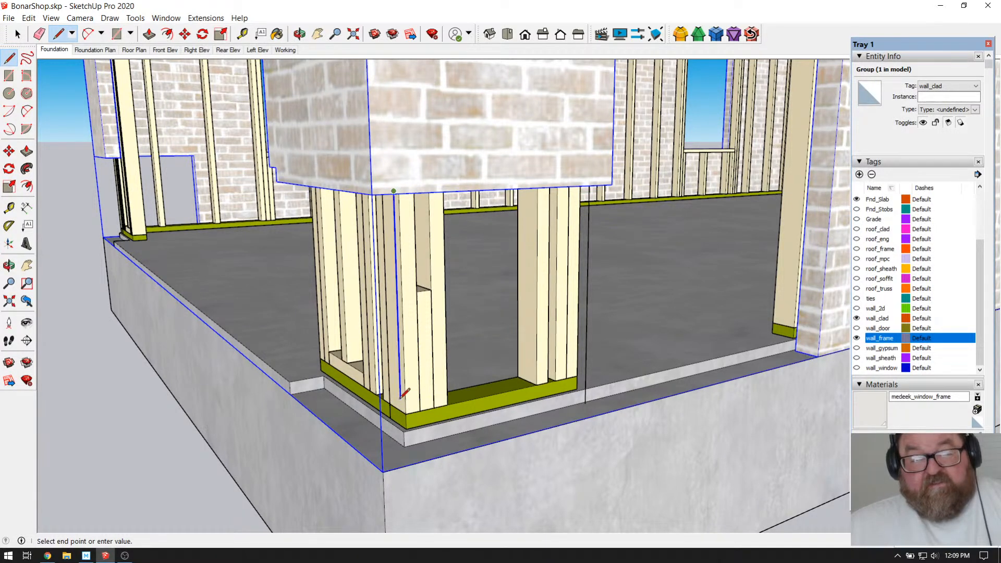
pyautogui.click(402, 448)
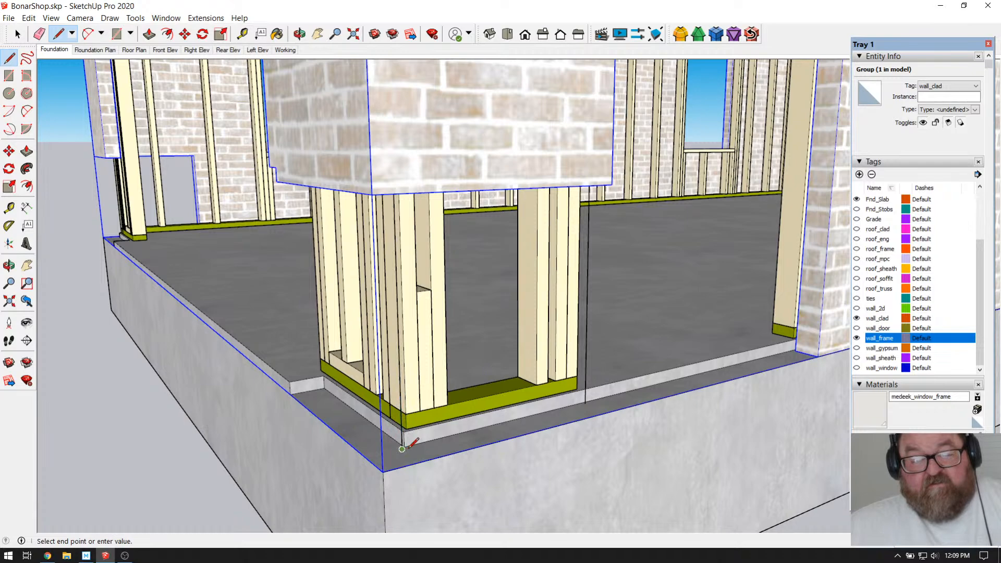
pyautogui.click(586, 403)
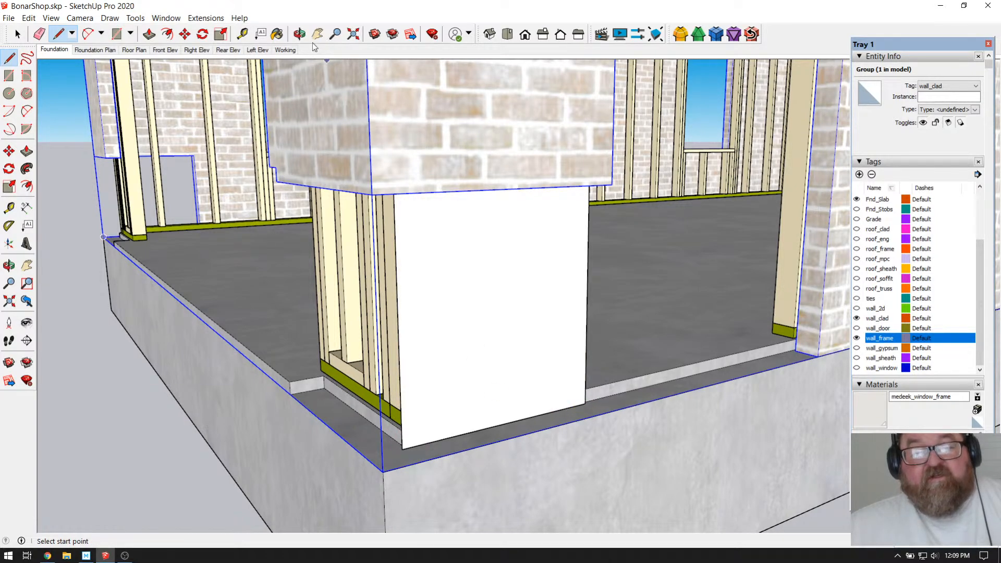
# Step: Draw lines from the cladding's underside beside the garage opening down to the ledge and across to the corner, closing the front-wall face
pyautogui.click(300, 34)
pyautogui.moveTo(428, 224); pyautogui.dragTo(630, 197)
pyautogui.moveTo(519, 217); pyautogui.dragTo(186, 165)
pyautogui.press('l')
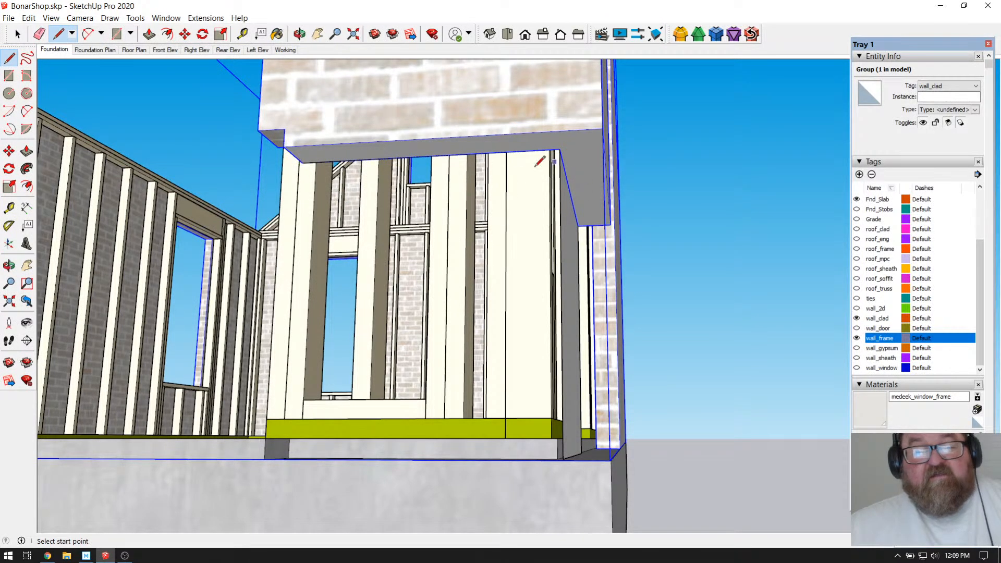
pyautogui.click(299, 34)
pyautogui.moveTo(368, 113); pyautogui.dragTo(405, 263)
pyautogui.scroll(-3, 409, 233)
pyautogui.scroll(4, 389, 337)
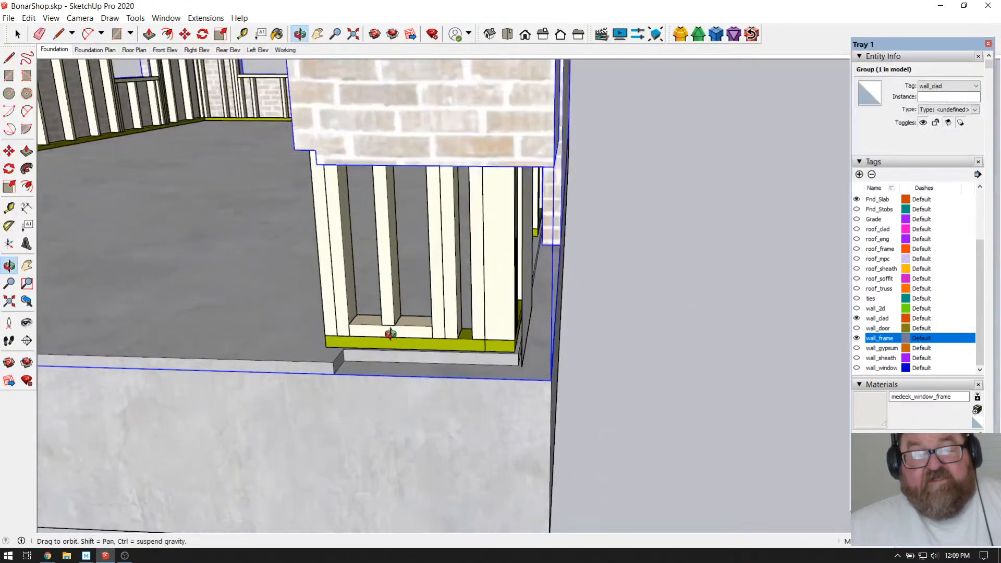
pyautogui.rightClick(406, 341)
pyautogui.click(409, 347)
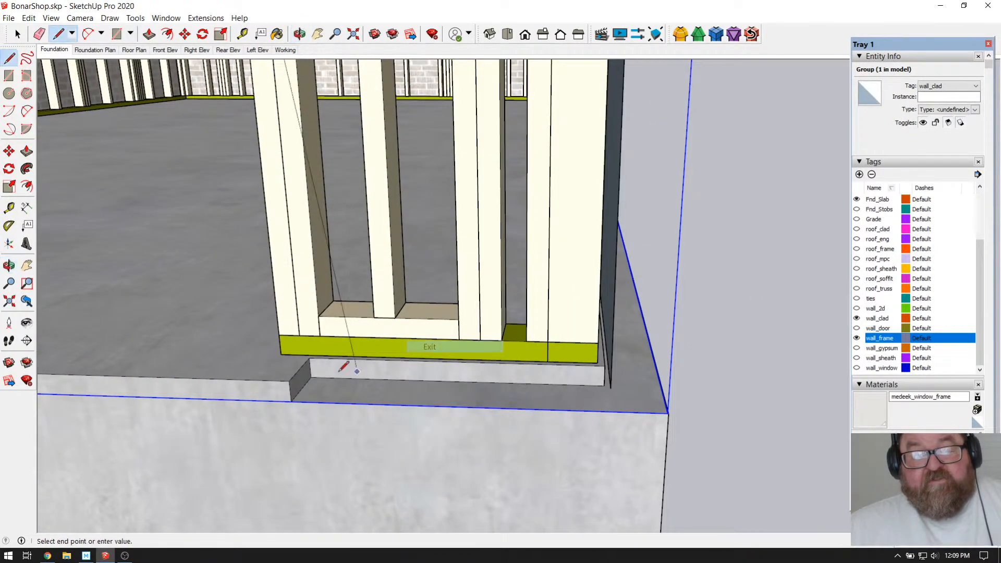
pyautogui.click(310, 379)
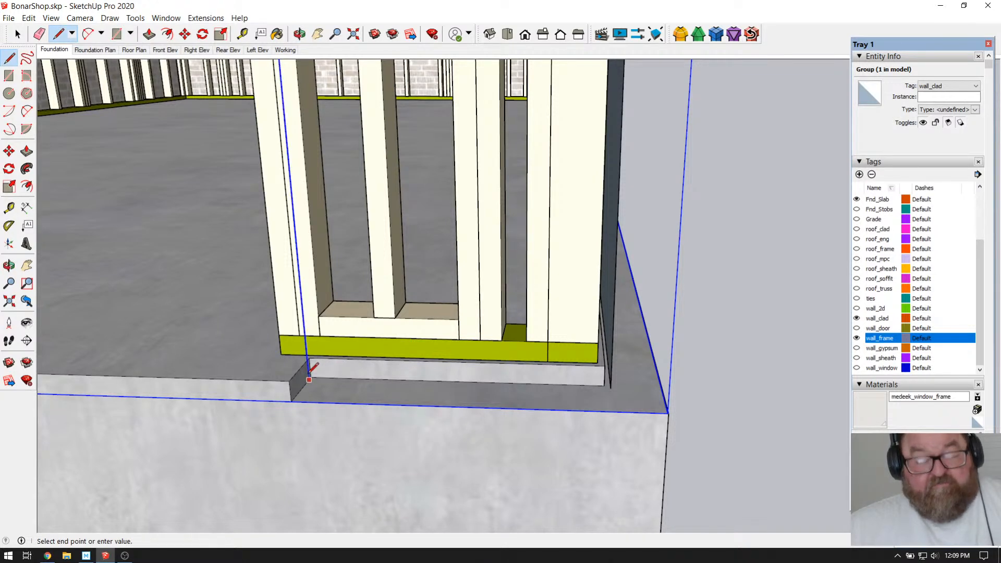
pyautogui.click(611, 388)
pyautogui.scroll(-1, 543, 402)
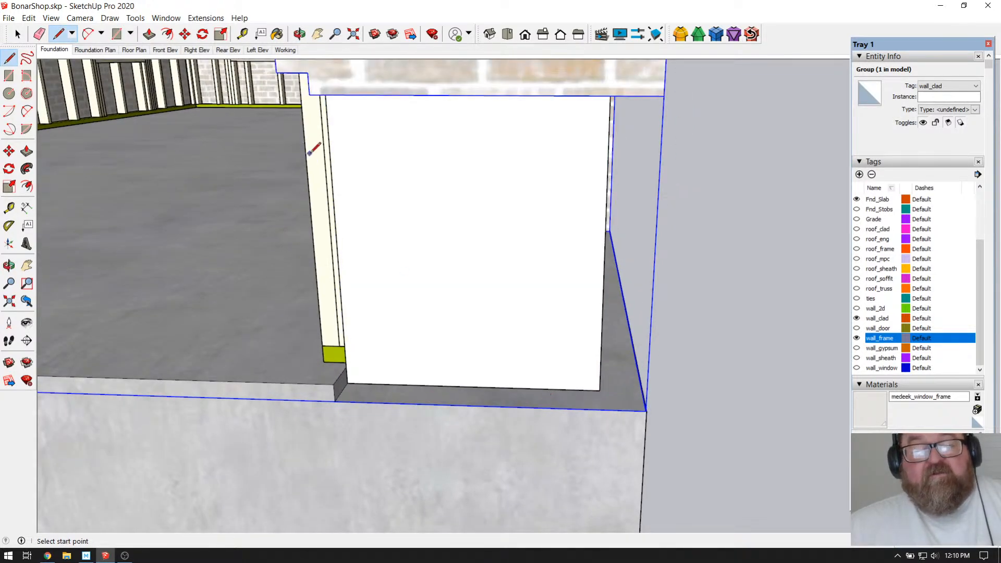
# Step: Select the new front-wall face together with its bounding edges, viewed from inside the garage
pyautogui.click(300, 34)
pyautogui.moveTo(380, 162); pyautogui.dragTo(620, 208)
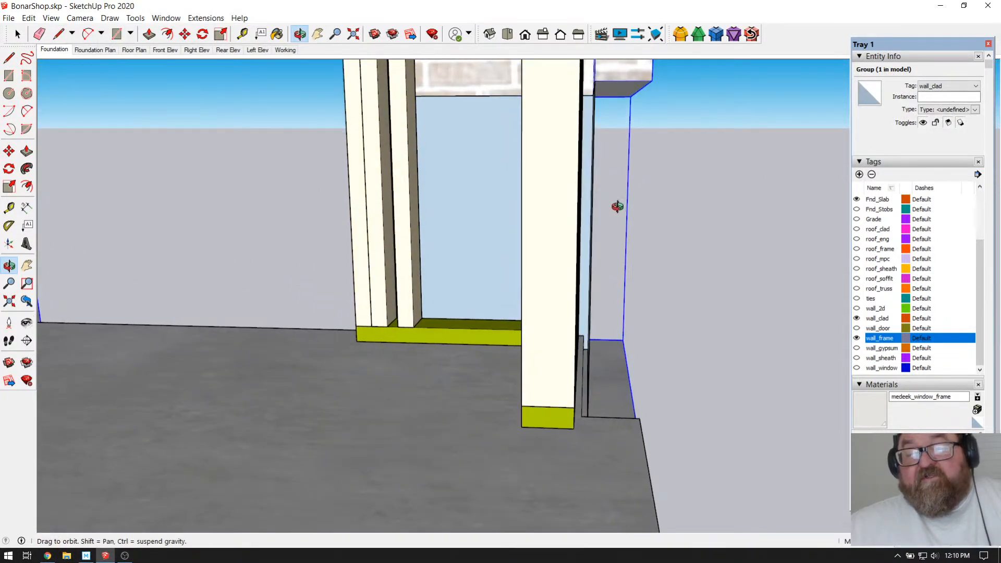
pyautogui.click(18, 34)
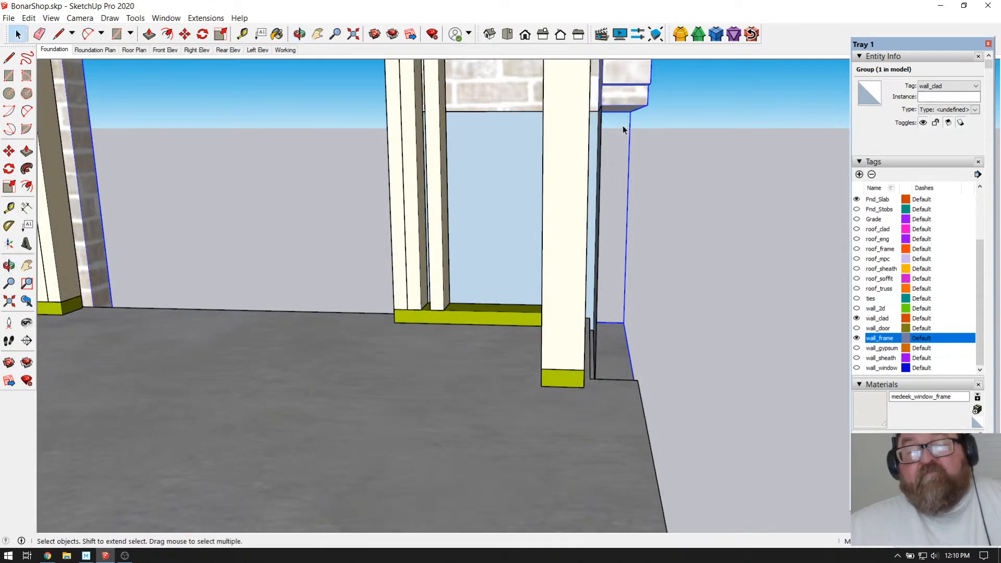
pyautogui.moveTo(601, 328); pyautogui.dragTo(612, 431)
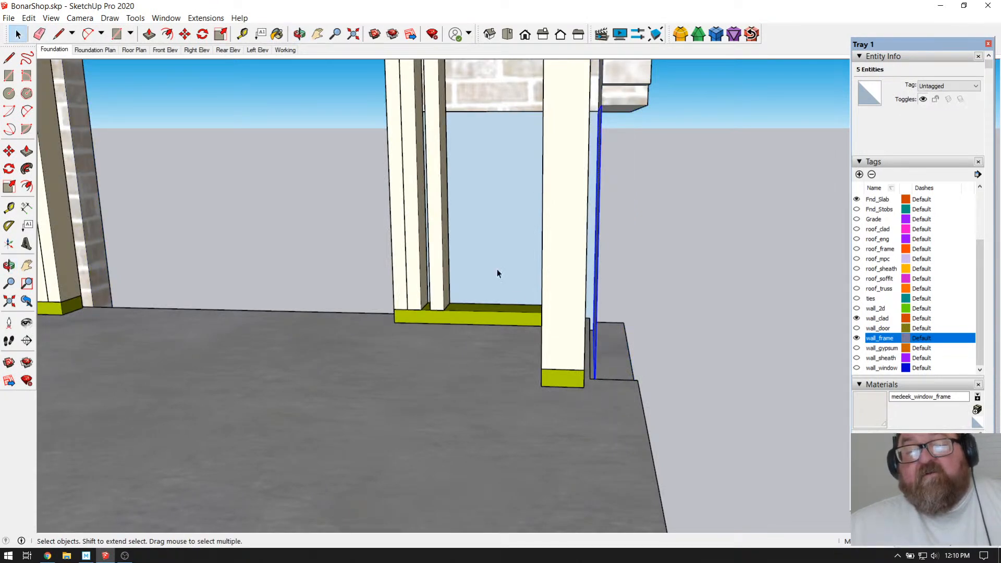
# Step: Select the new side-wall face together with its bounding edges, viewed from behind the corner cladding
pyautogui.click(299, 34)
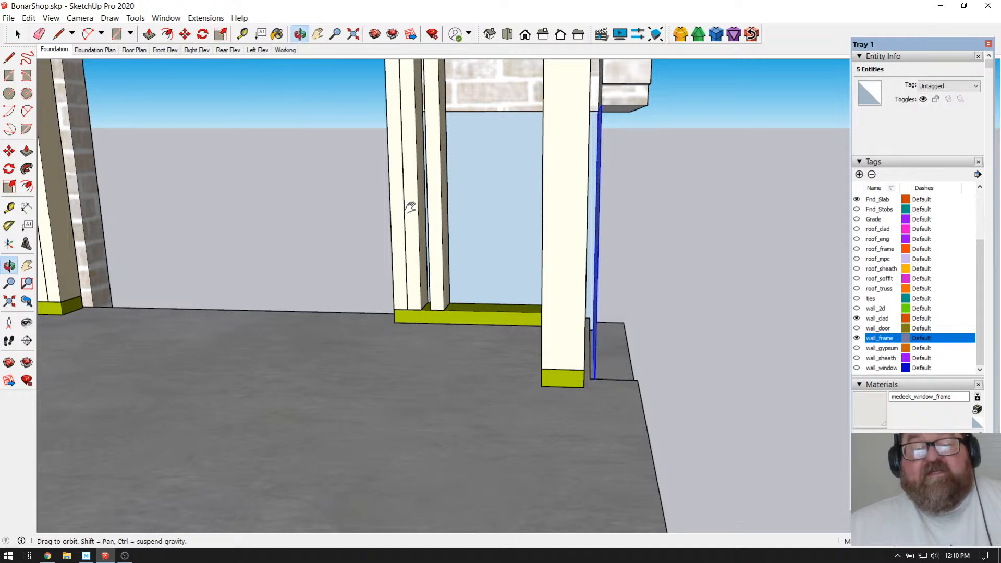
pyautogui.moveTo(520, 203); pyautogui.dragTo(365, 290)
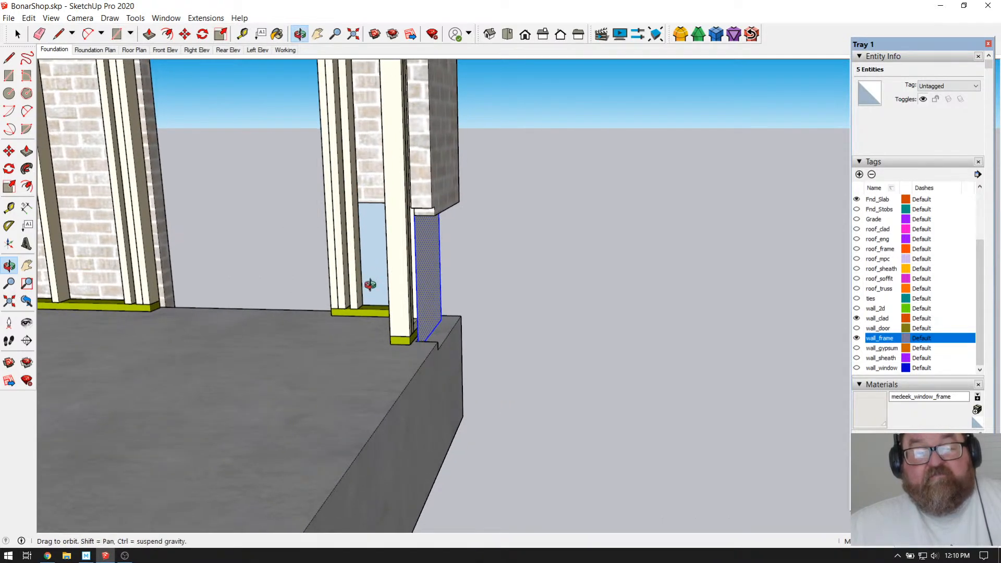
pyautogui.scroll(8, 388, 284)
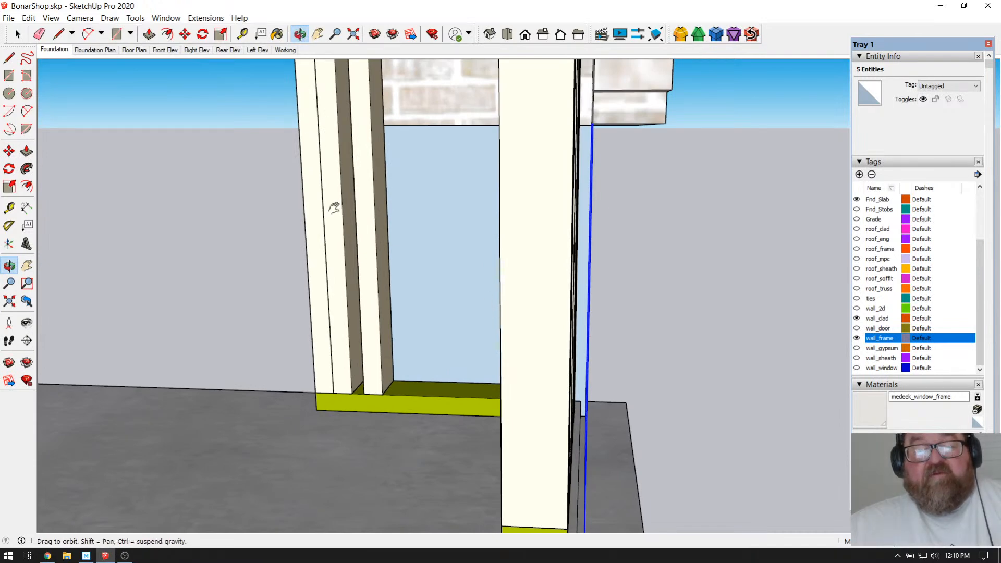
pyautogui.moveTo(333, 206); pyautogui.dragTo(386, 217)
pyautogui.moveTo(470, 235); pyautogui.dragTo(600, 250)
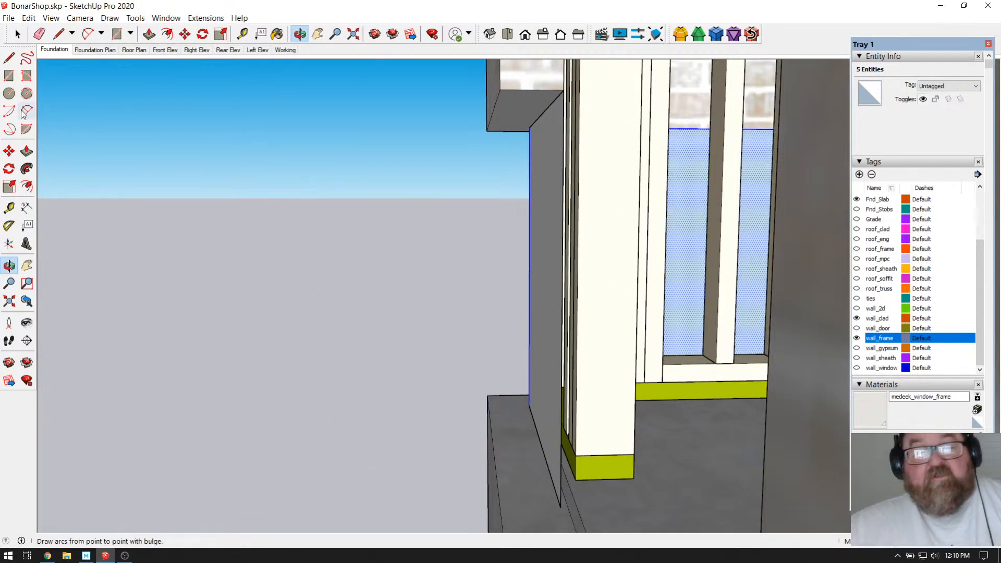
pyautogui.click(17, 34)
pyautogui.click(299, 34)
pyautogui.moveTo(532, 237); pyautogui.dragTo(566, 296)
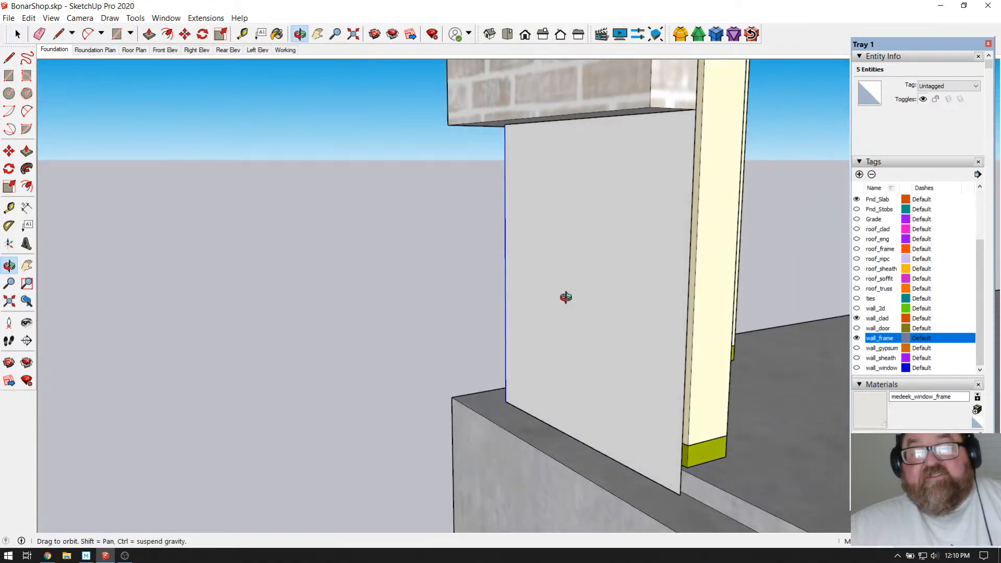
pyautogui.press('space')
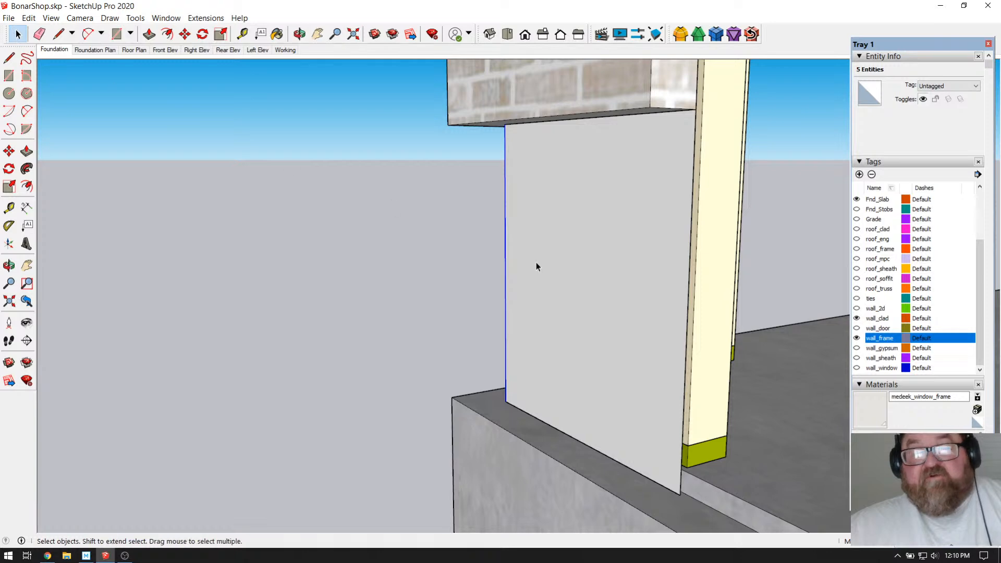
pyautogui.click(537, 262)
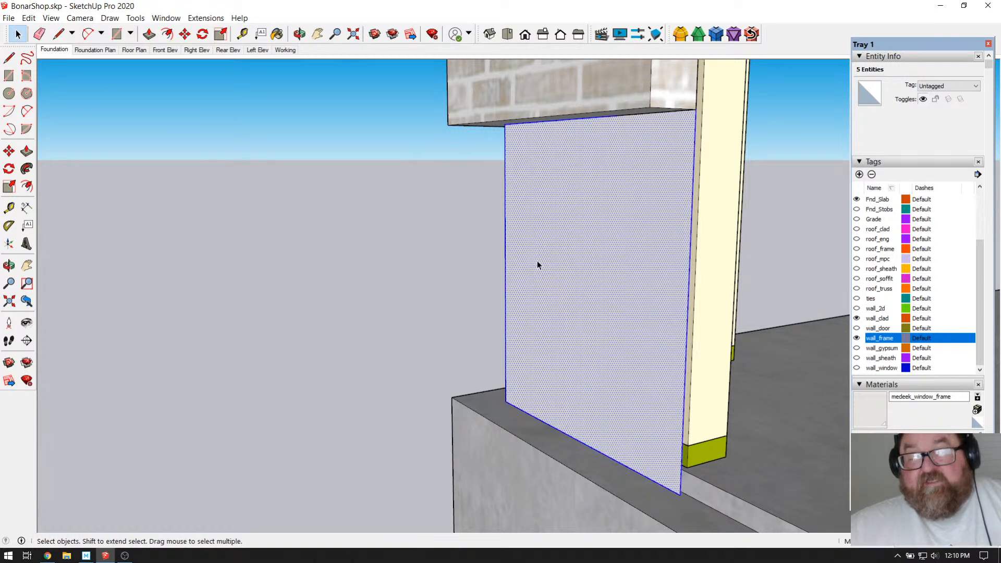
# Step: Add the adjoining front-wall face and its edges to the selection and make both faces a group
pyautogui.press('o')
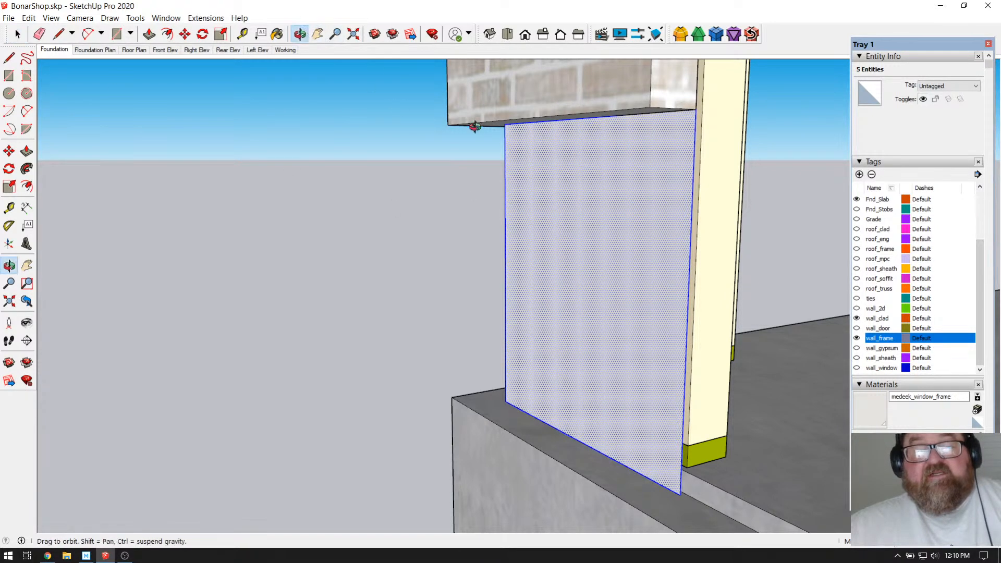
pyautogui.moveTo(620, 248); pyautogui.dragTo(705, 254)
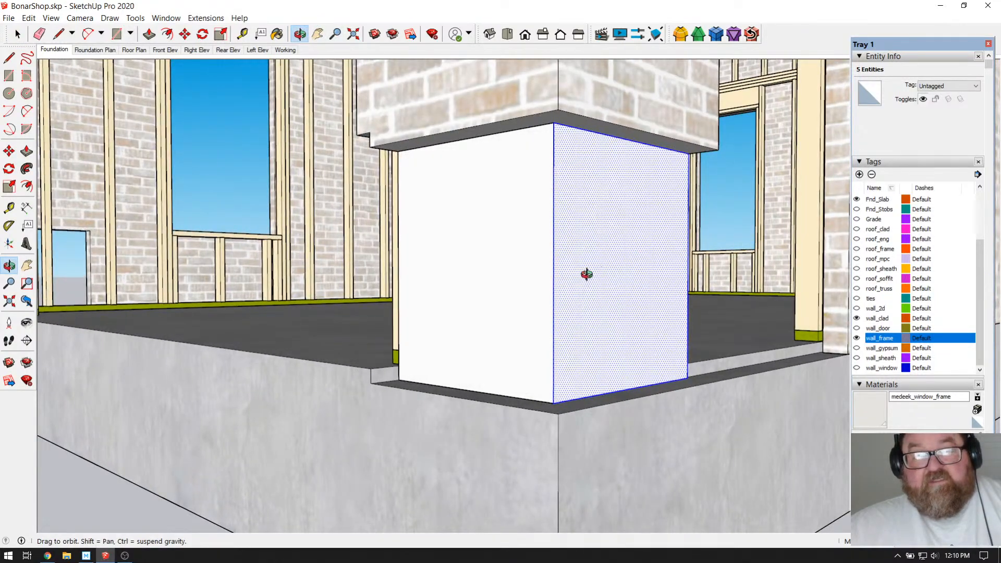
pyautogui.click(17, 33)
pyautogui.keyDown('shift'); pyautogui.click(506, 231); pyautogui.keyUp('shift')
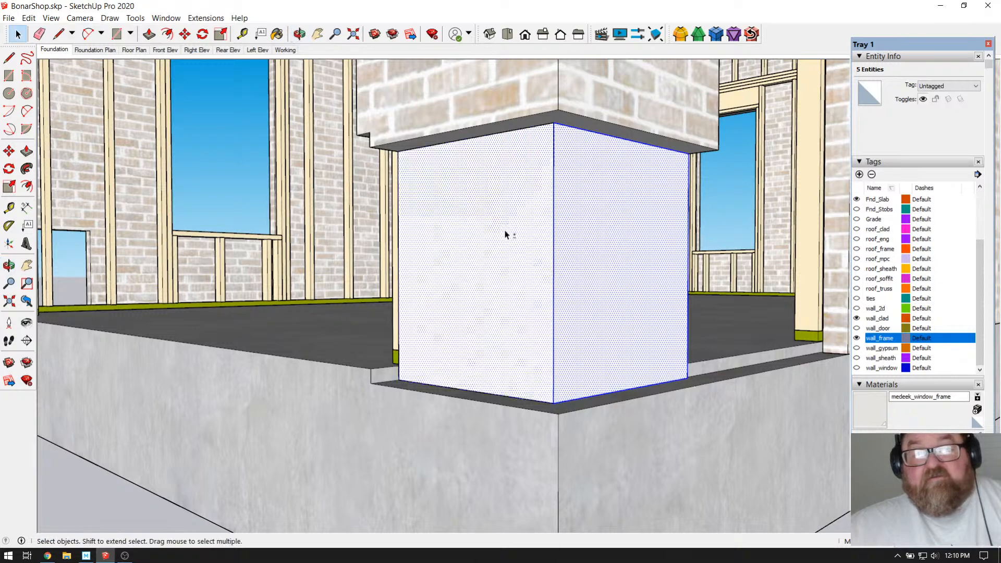
pyautogui.rightClick(502, 235)
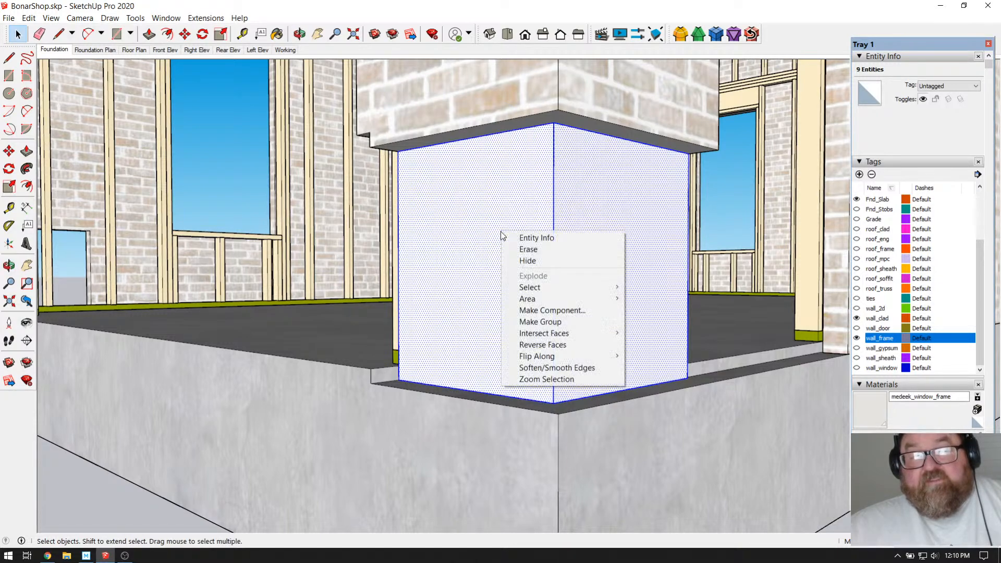
pyautogui.click(512, 320)
pyautogui.press('o')
pyautogui.moveTo(470, 130); pyautogui.dragTo(362, 179)
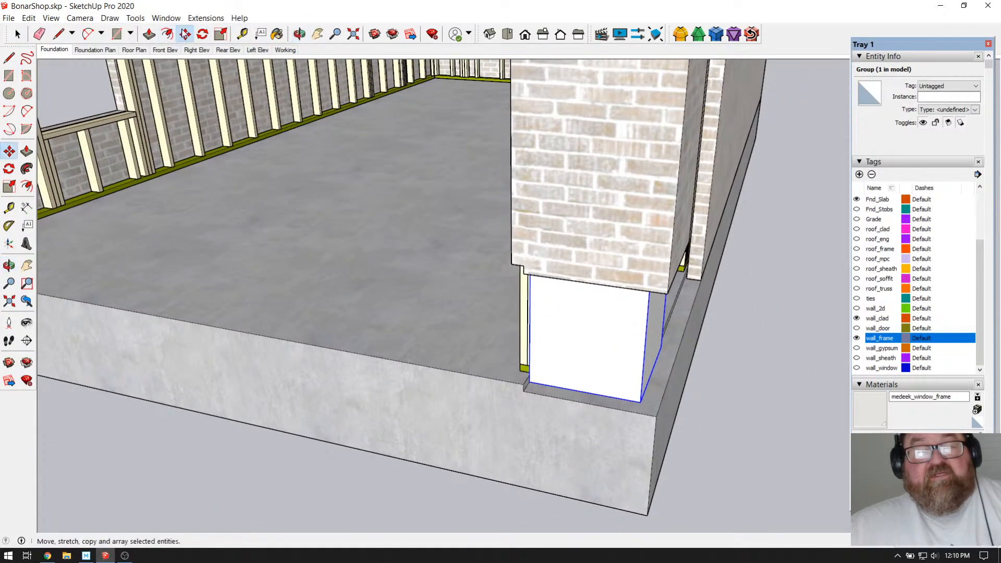
pyautogui.click(186, 34)
pyautogui.scroll(-3, 251, 111)
pyautogui.click(391, 294)
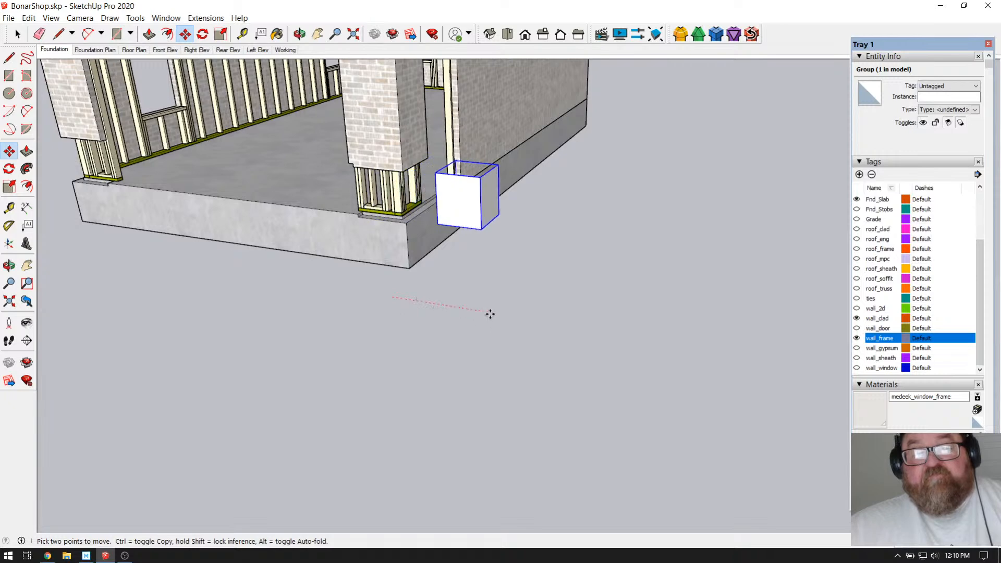
pyautogui.press('Escape')
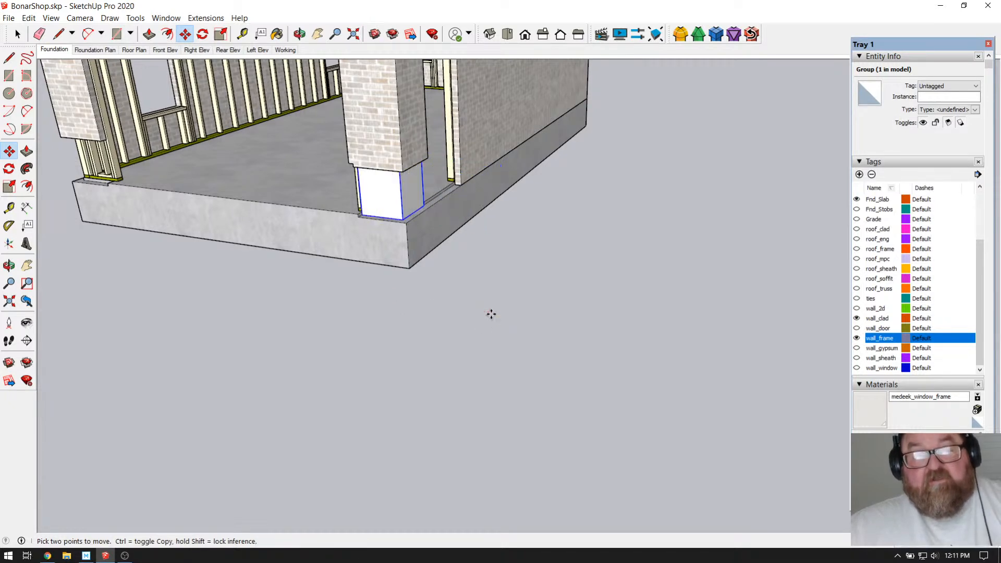
# Step: Copy the corner group along the foundation's front edge toward the opposite side of the garage opening
pyautogui.click(299, 34)
pyautogui.moveTo(383, 188); pyautogui.dragTo(442, 270)
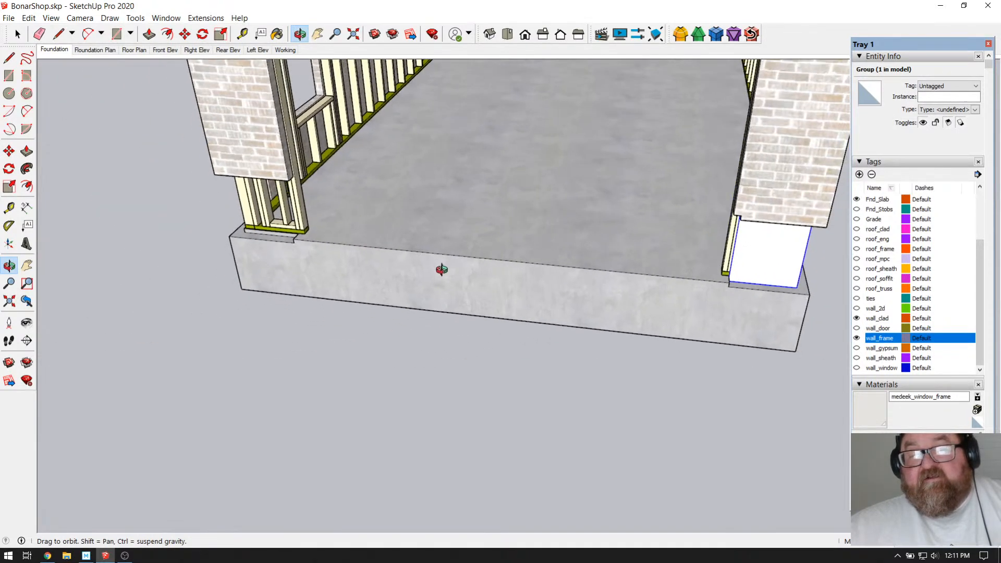
pyautogui.click(184, 34)
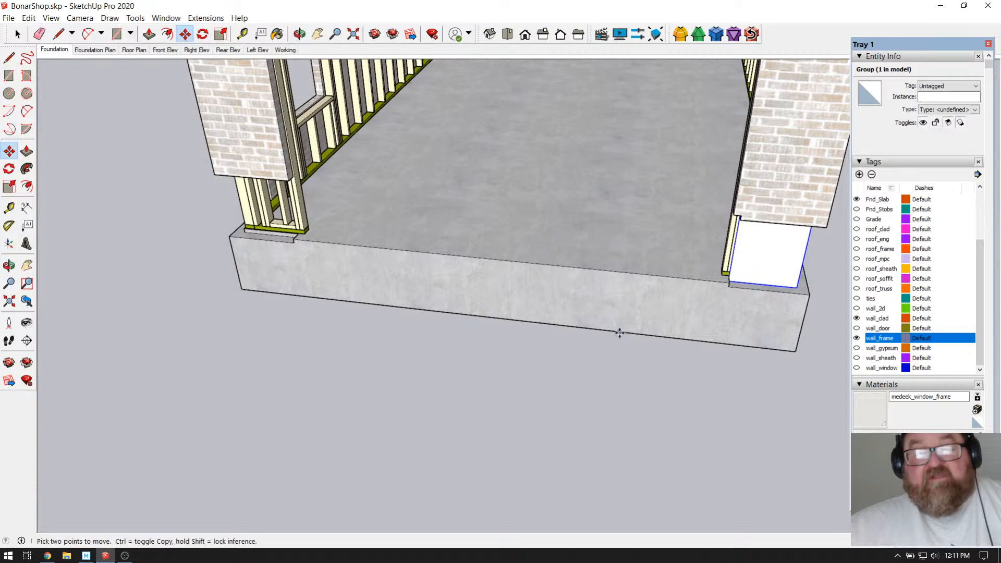
pyautogui.click(641, 336)
pyautogui.press('ctrl')
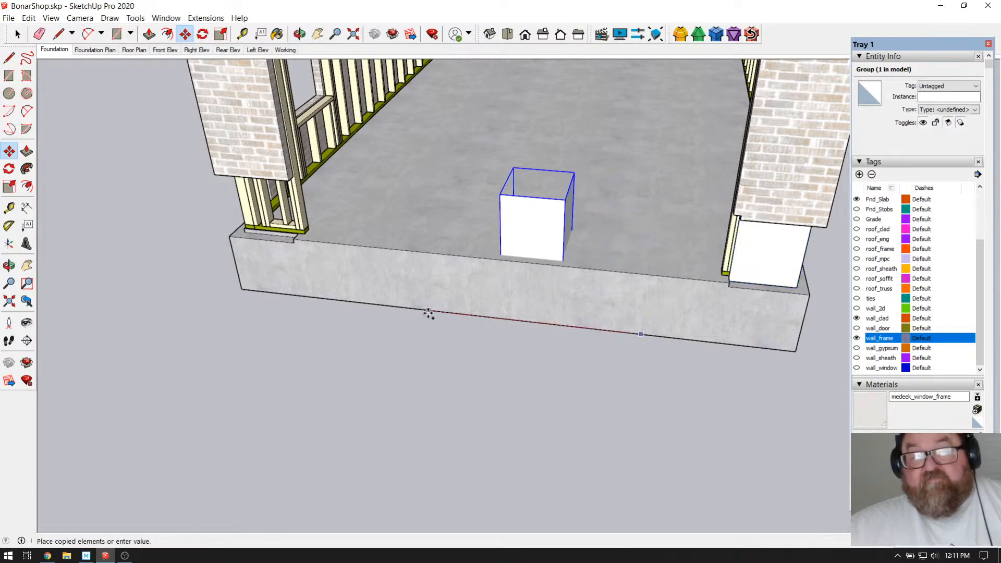
pyautogui.click(302, 290)
# Step: Mirror the copied group by scaling it along its width through the opposite side
pyautogui.scroll(3, 228, 237)
pyautogui.click(220, 33)
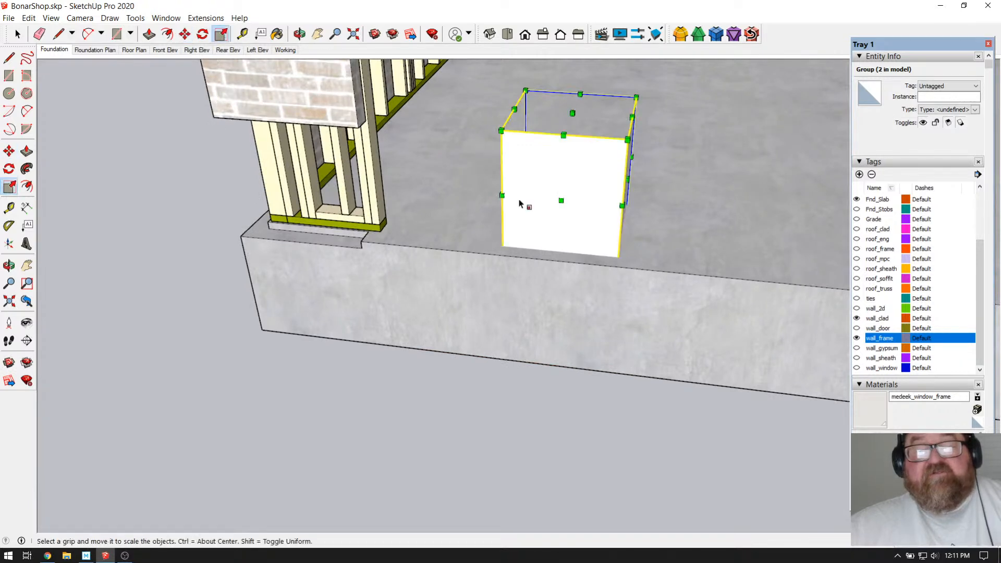
pyautogui.moveTo(628, 179); pyautogui.dragTo(413, 178)
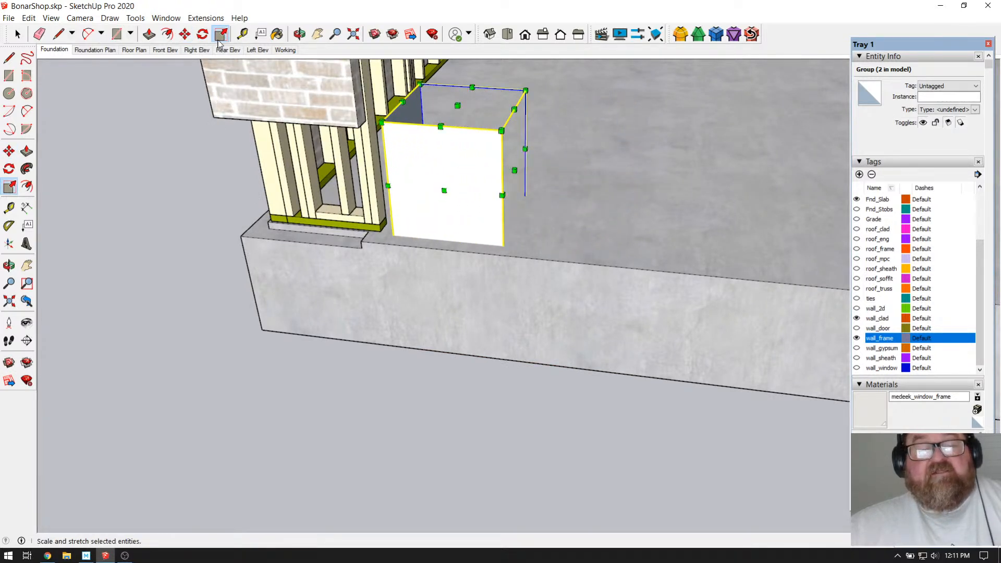
pyautogui.scroll(-1, 340, 255)
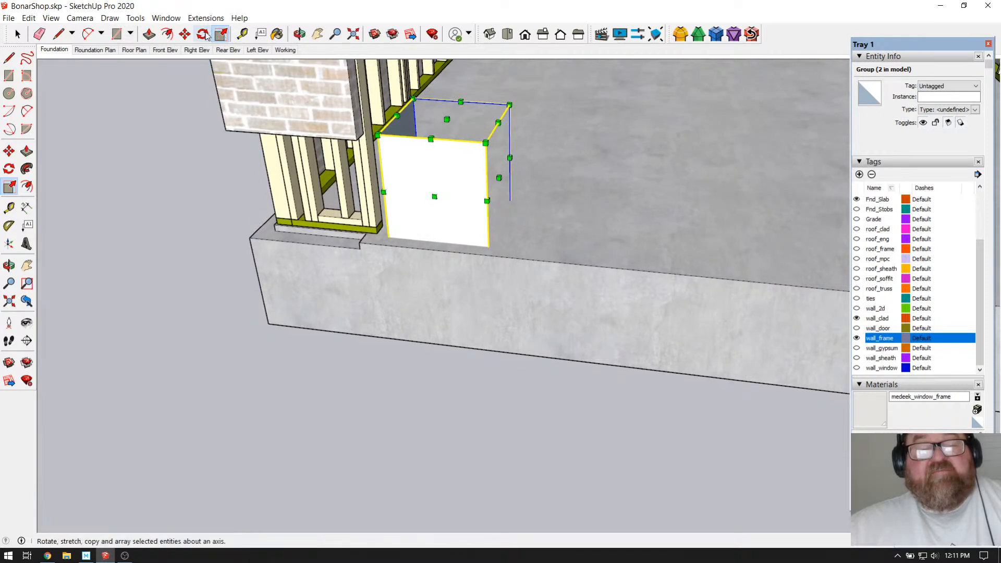
# Step: Move the mirrored copy along the front foundation edge to sit beneath the opposite corner's brick cladding
pyautogui.click(185, 34)
pyautogui.scroll(-3, 308, 120)
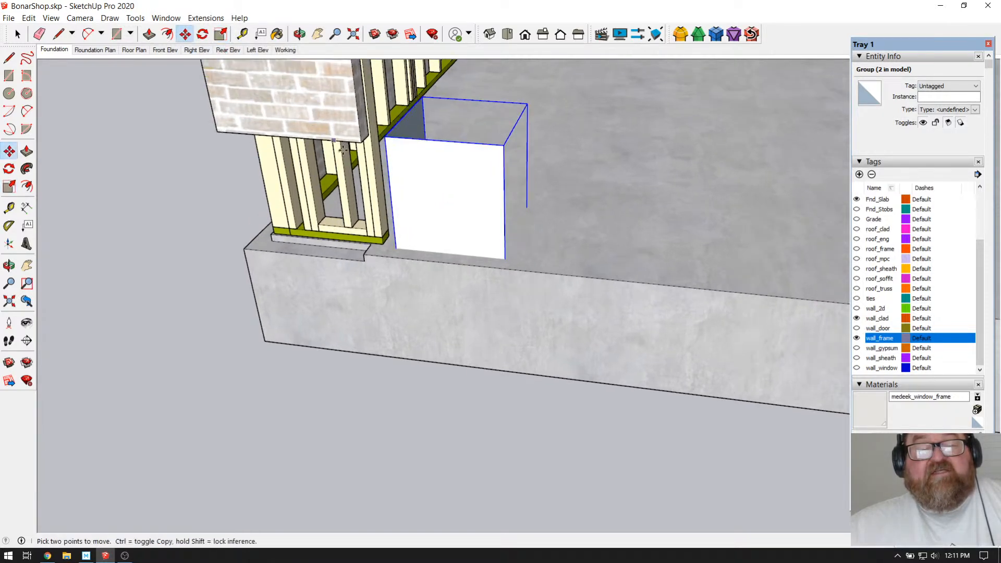
pyautogui.scroll(5, 339, 140)
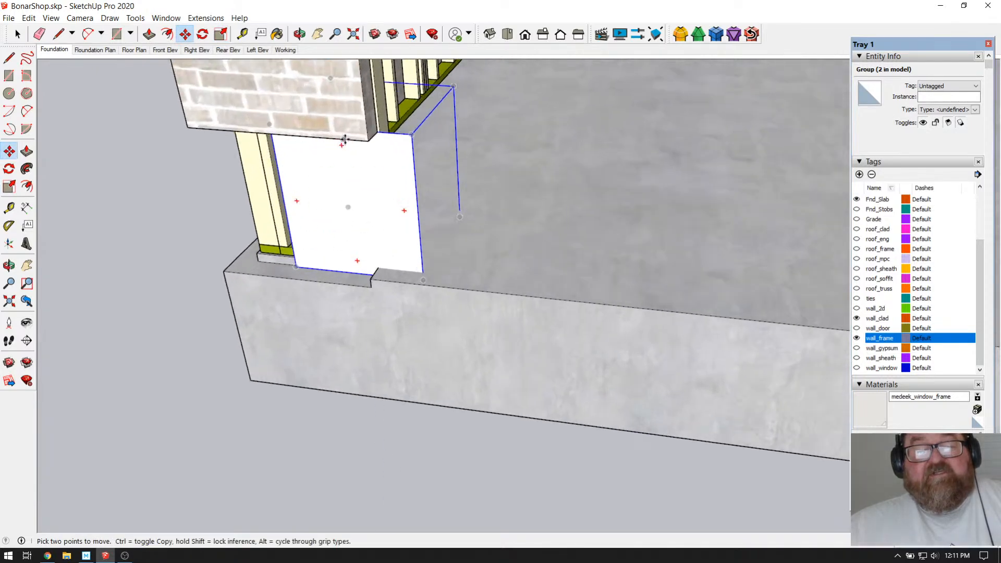
pyautogui.click(492, 138)
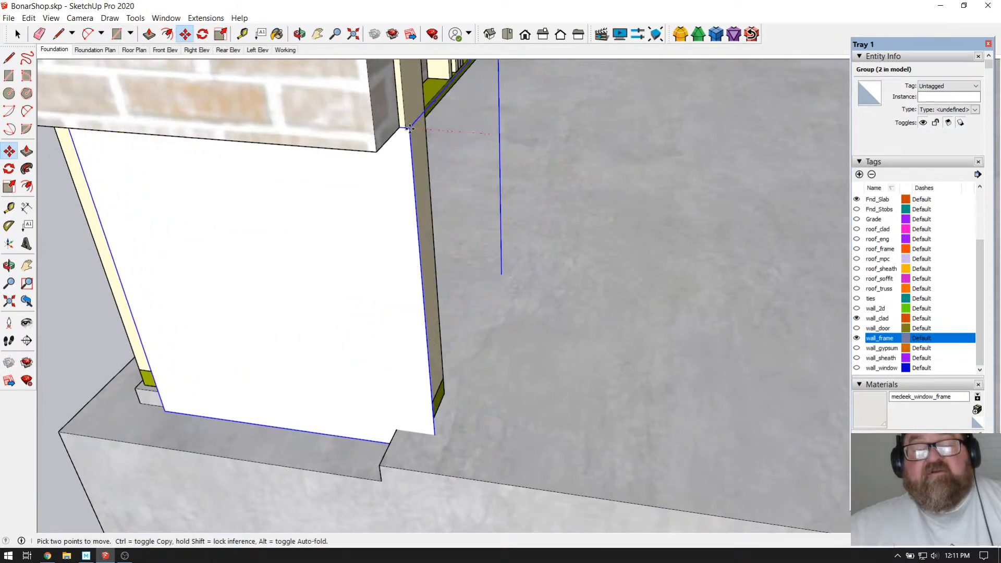
# Step: Measure the width of the front brick cladding on each side of the garage opening
pyautogui.click(300, 34)
pyautogui.moveTo(365, 135); pyautogui.dragTo(549, 346)
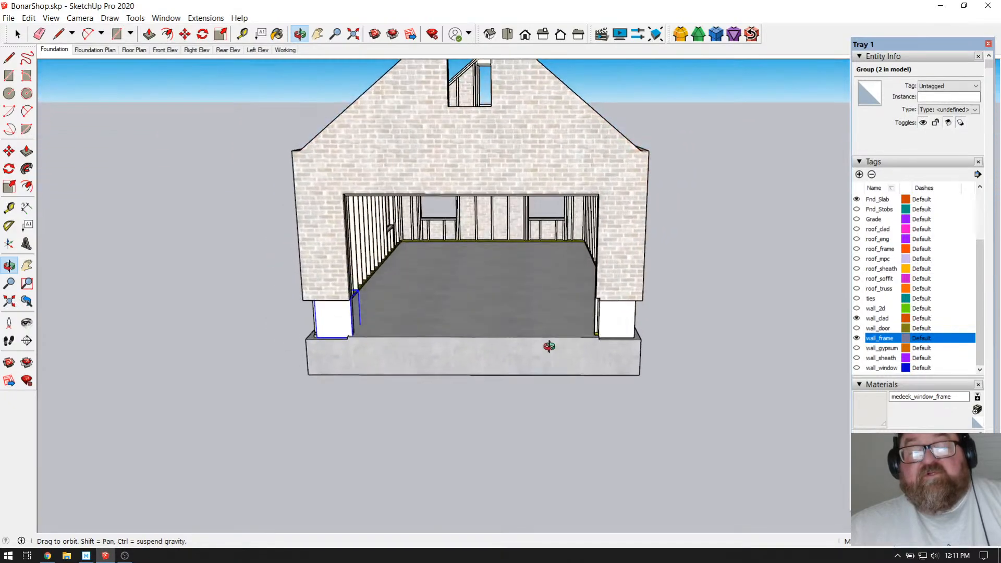
pyautogui.click(242, 34)
pyautogui.scroll(3, 321, 243)
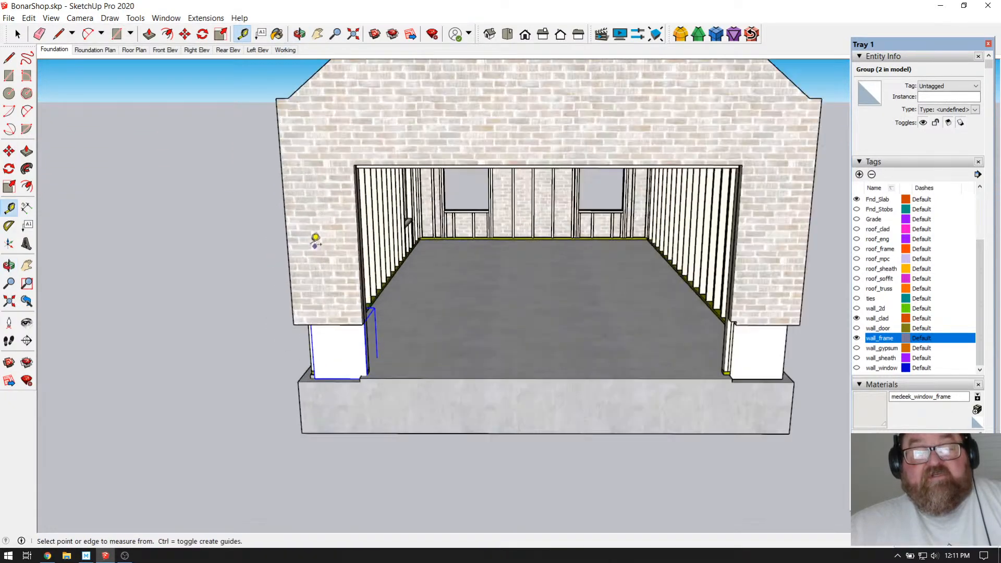
pyautogui.click(287, 240)
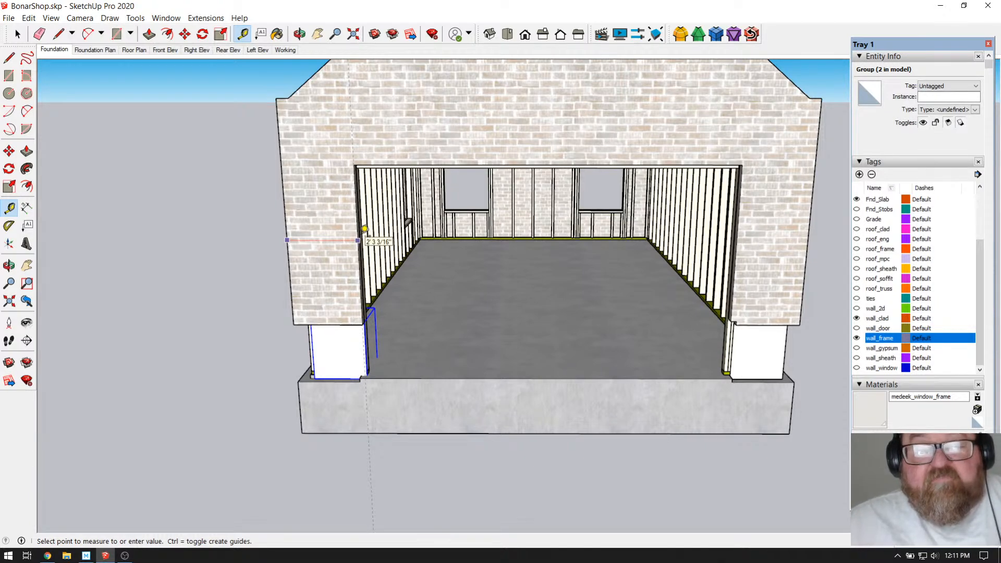
pyautogui.click(364, 229)
pyautogui.click(736, 255)
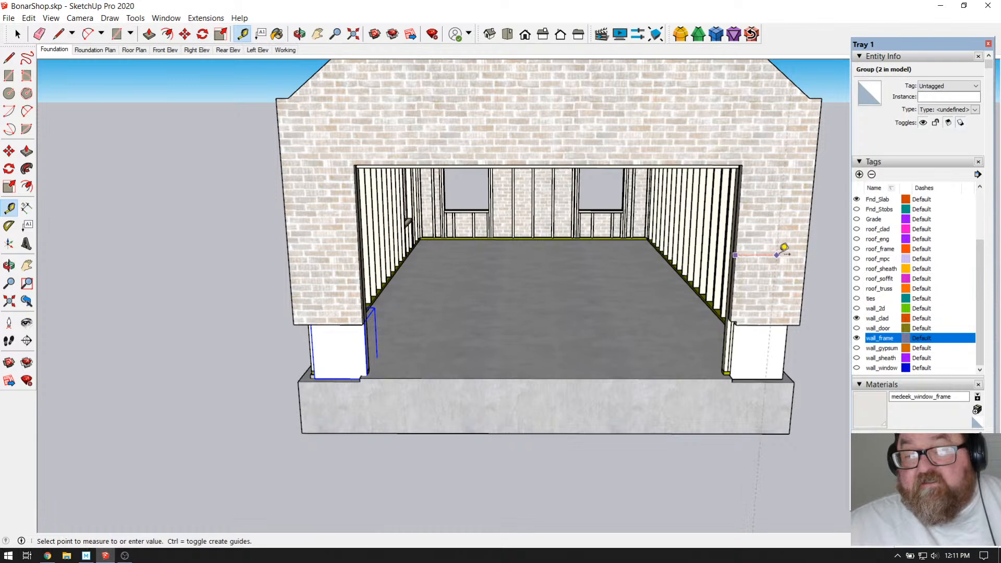
pyautogui.click(807, 255)
# Step: Delete the mirrored group copy beneath the opposite corner's cladding
pyautogui.press('space')
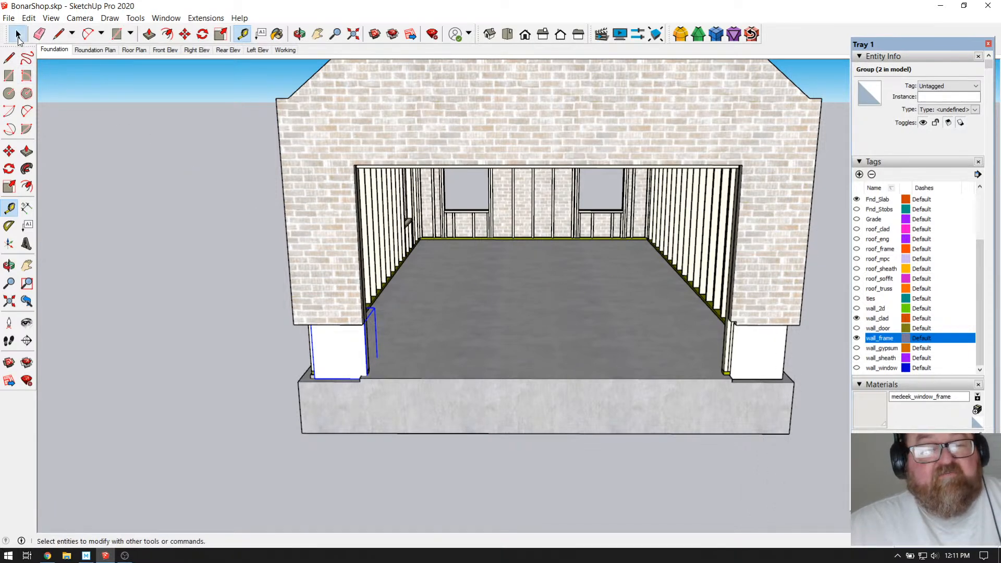
pyautogui.press('Delete')
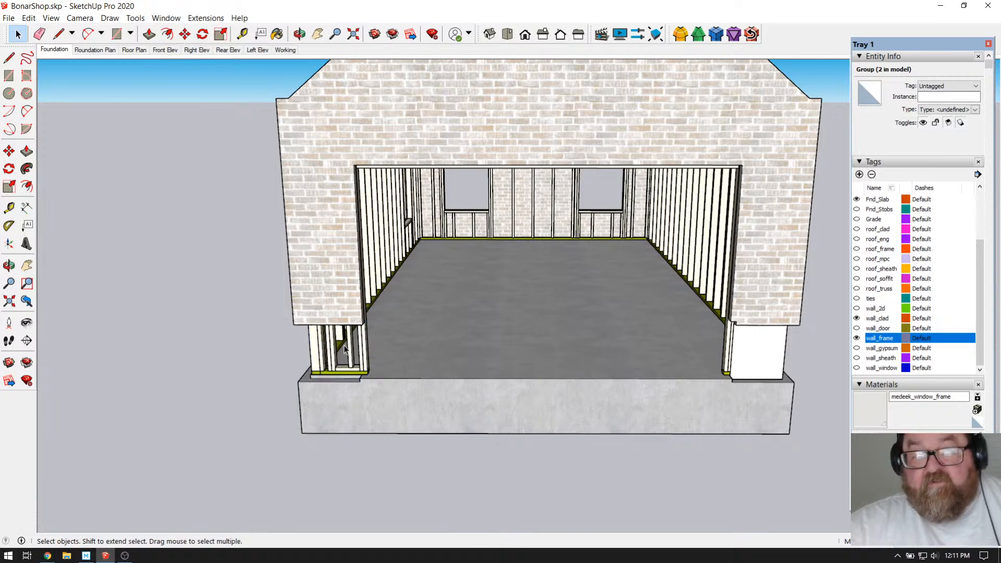
# Step: Copy the original corner group along the foundation's front edge into the garage opening, near the unfinished corner
pyautogui.click(760, 357)
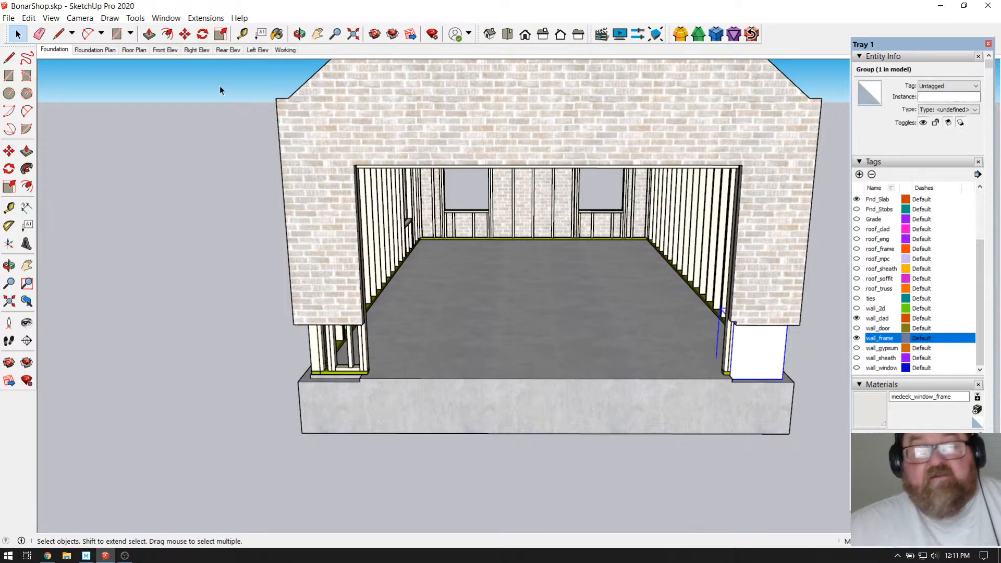
pyautogui.press('m')
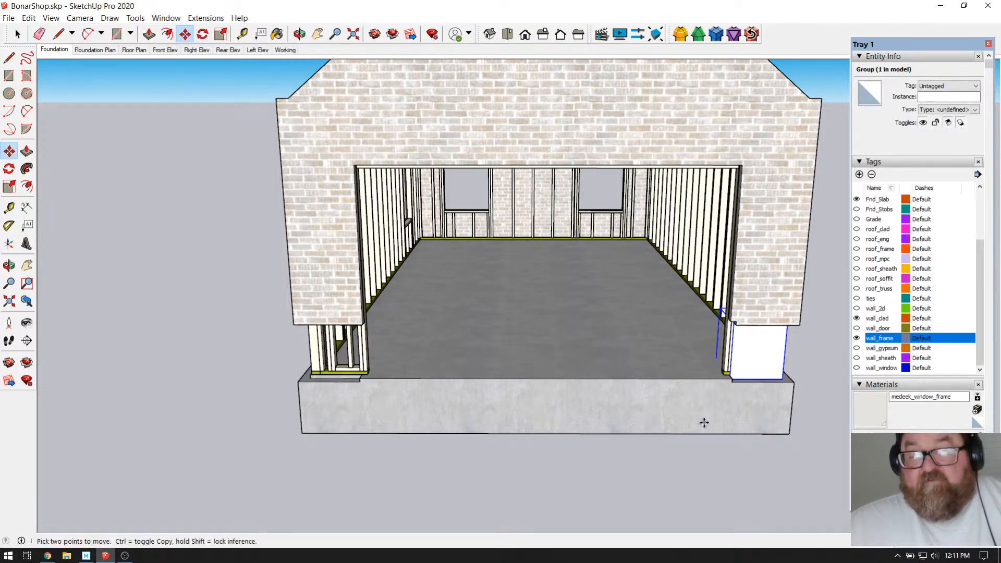
pyautogui.click(708, 434)
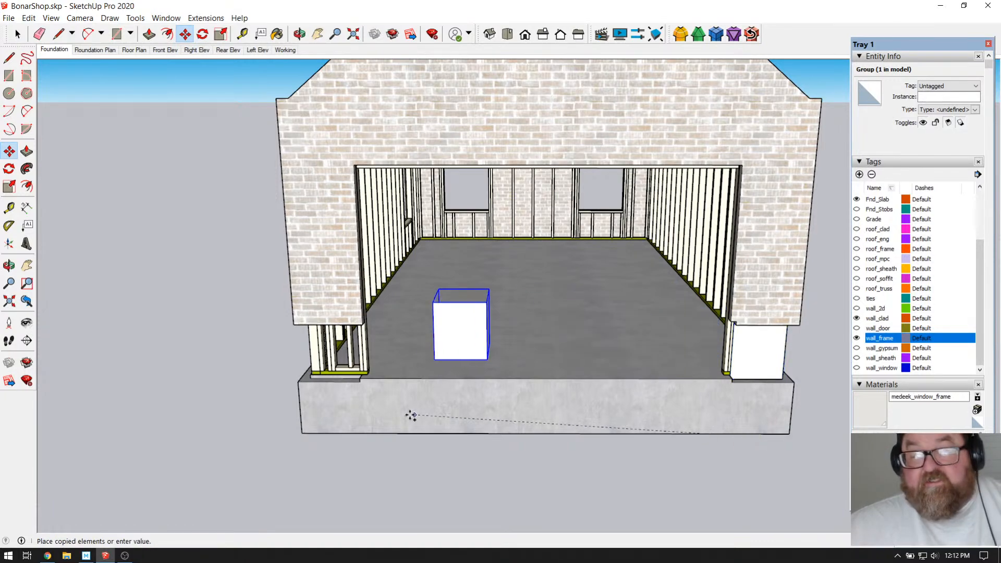
pyautogui.click(423, 435)
# Step: Mirror the copied corner group along the red axis and move it beneath the unfinished corner's brick cladding
pyautogui.scroll(5, 425, 347)
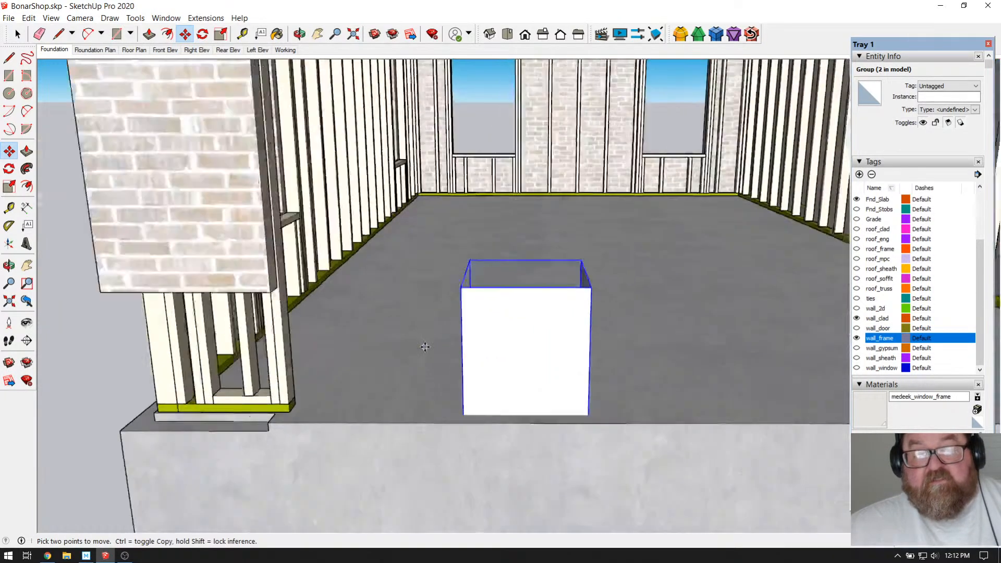
pyautogui.click(300, 34)
pyautogui.moveTo(402, 168); pyautogui.dragTo(362, 182)
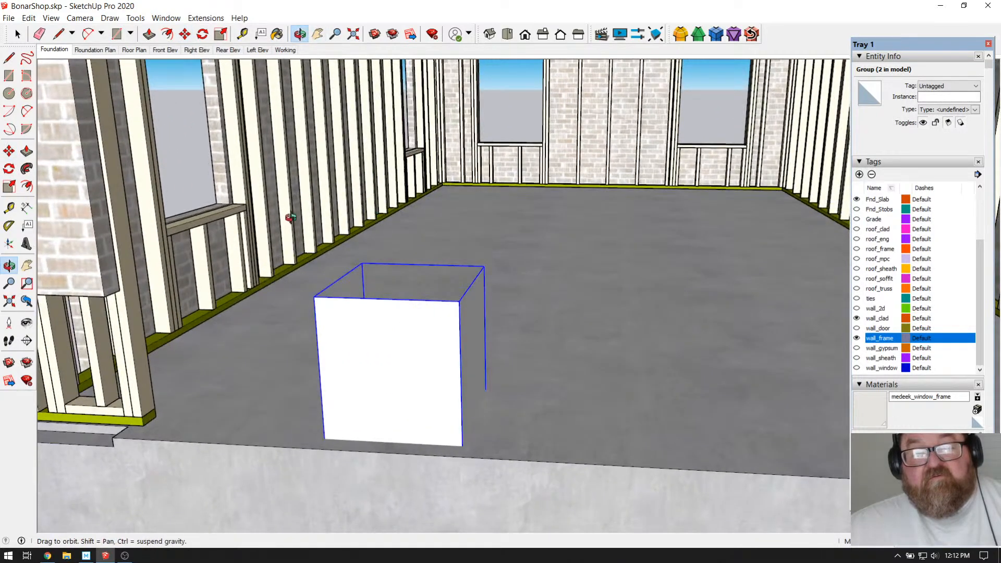
pyautogui.click(220, 34)
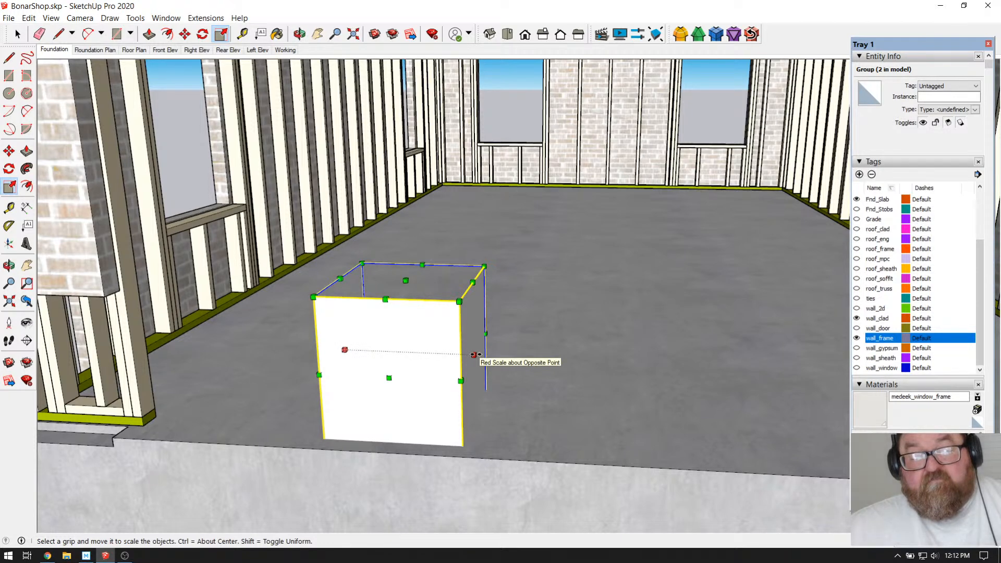
pyautogui.moveTo(474, 354); pyautogui.dragTo(221, 331)
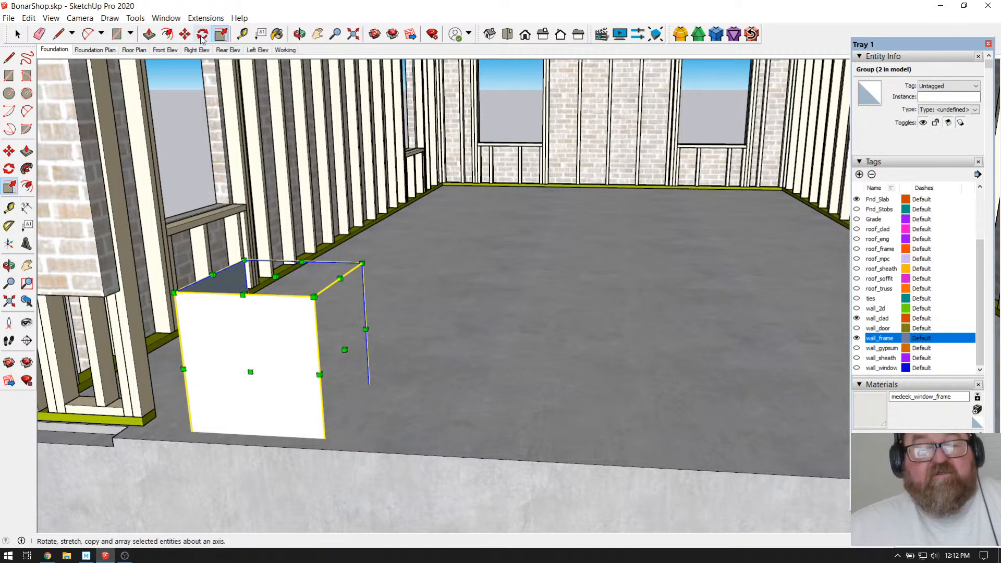
pyautogui.click(184, 34)
pyautogui.moveTo(313, 299); pyautogui.dragTo(132, 256)
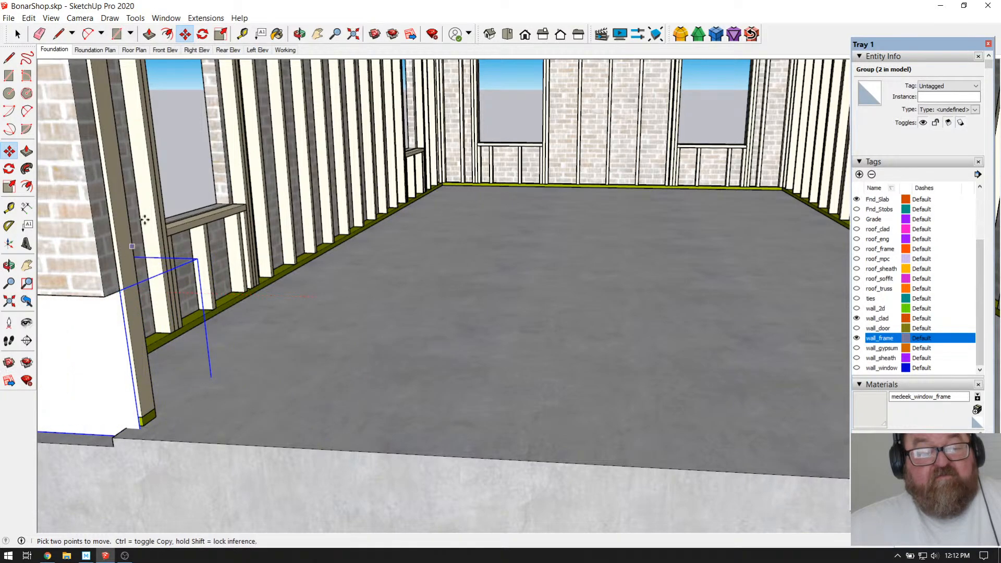
# Step: Examine how both corner groups fit against the brick cladding, foundation ledge and wall framing, from outside and inside
pyautogui.click(300, 34)
pyautogui.moveTo(266, 201); pyautogui.dragTo(258, 222)
pyautogui.scroll(-5, 228, 239)
pyautogui.moveTo(536, 270); pyautogui.dragTo(230, 295)
pyautogui.scroll(8, 474, 257)
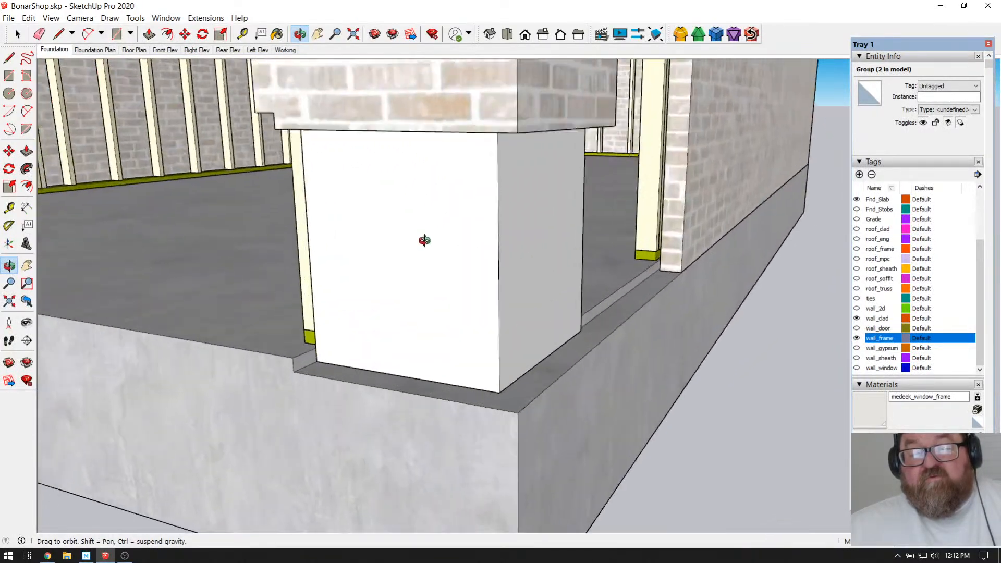
pyautogui.moveTo(425, 240); pyautogui.dragTo(145, 203)
pyautogui.moveTo(498, 252); pyautogui.dragTo(309, 312)
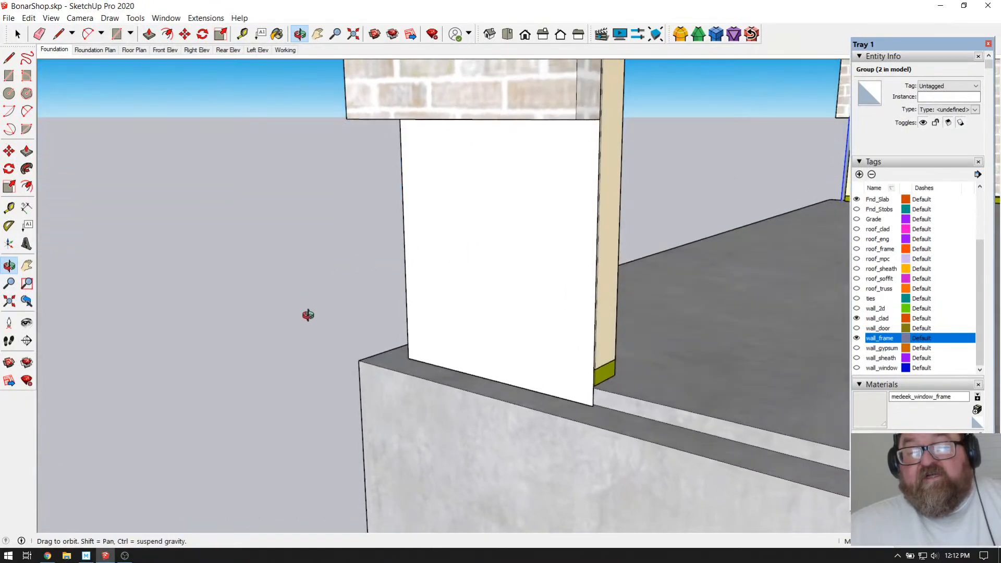
pyautogui.scroll(-10, 438, 301)
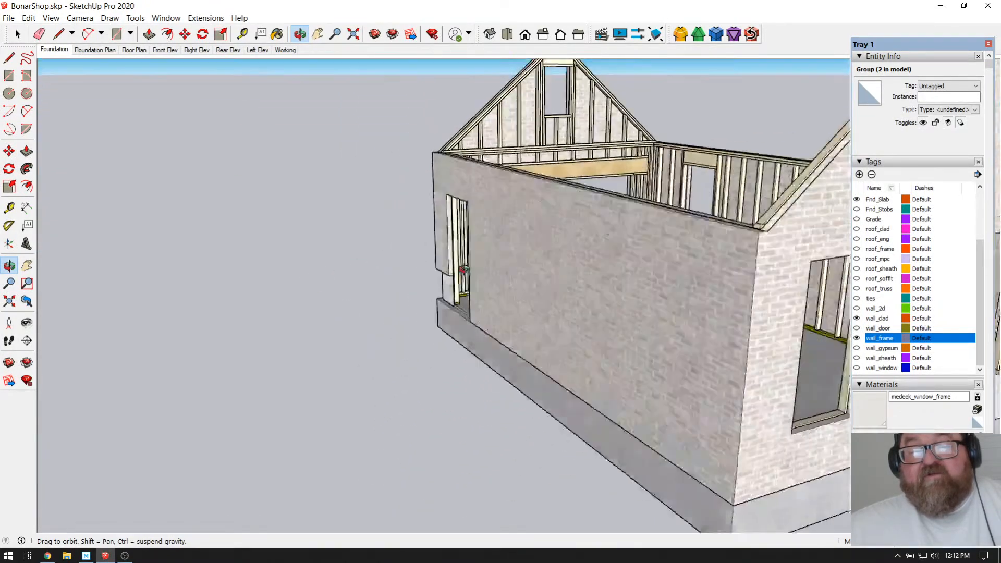
pyautogui.moveTo(464, 269); pyautogui.dragTo(306, 350)
pyautogui.scroll(-3, 306, 351)
pyautogui.scroll(5, 579, 234)
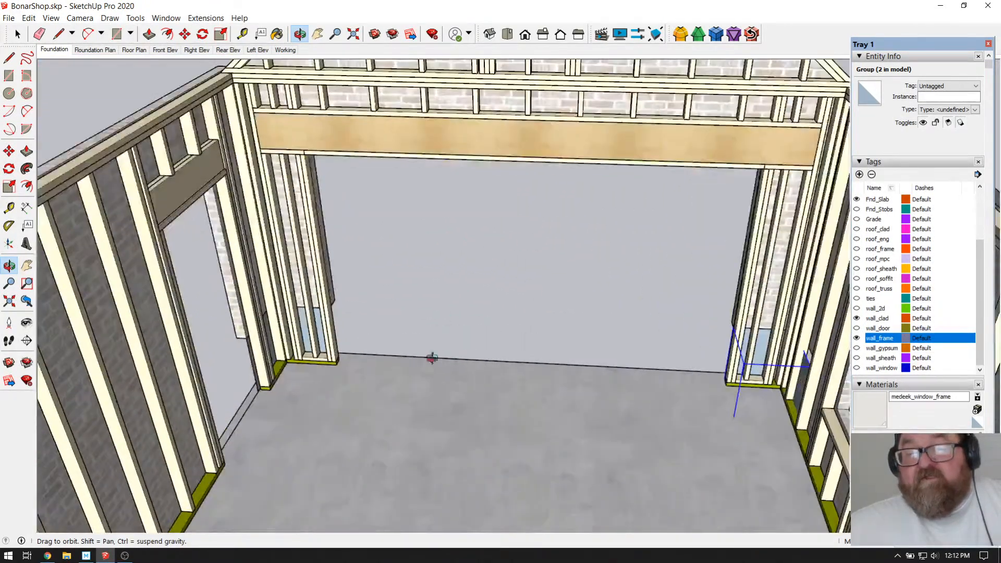
pyautogui.scroll(-2, 438, 340)
pyautogui.scroll(5, 216, 328)
pyautogui.scroll(3, 275, 308)
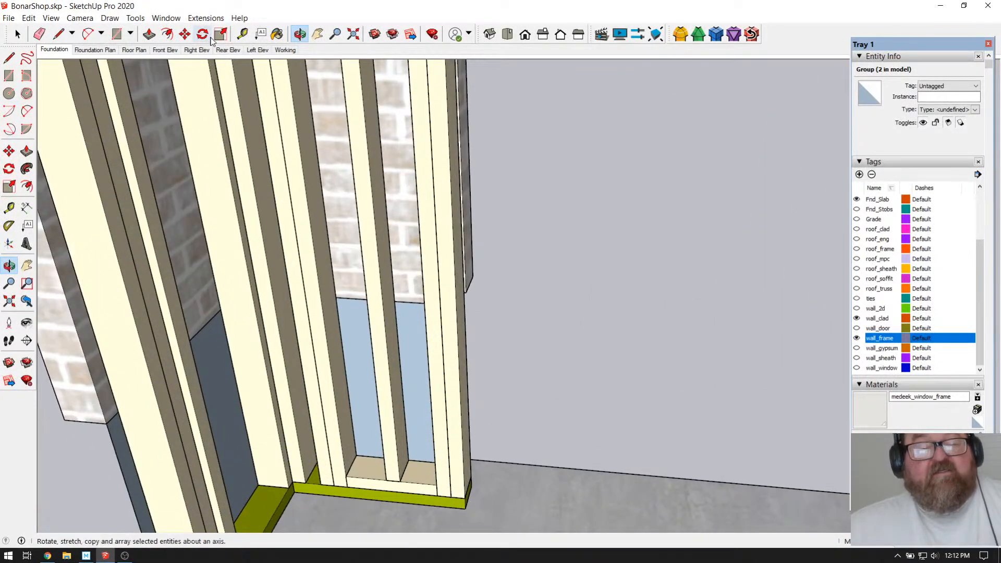
# Step: Measure the width of the framed wall returns beside the garage opening from inside the building
pyautogui.click(242, 34)
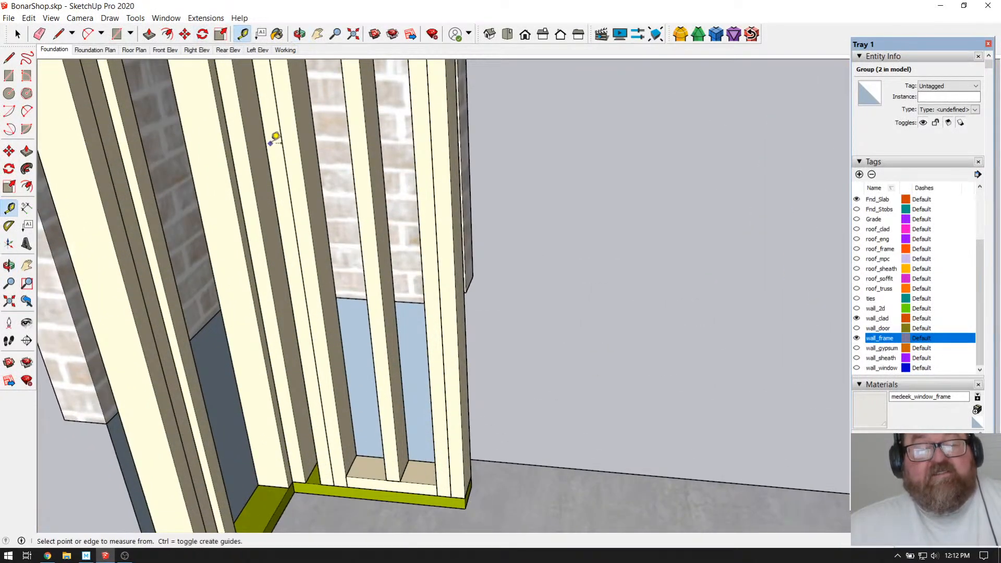
pyautogui.click(449, 143)
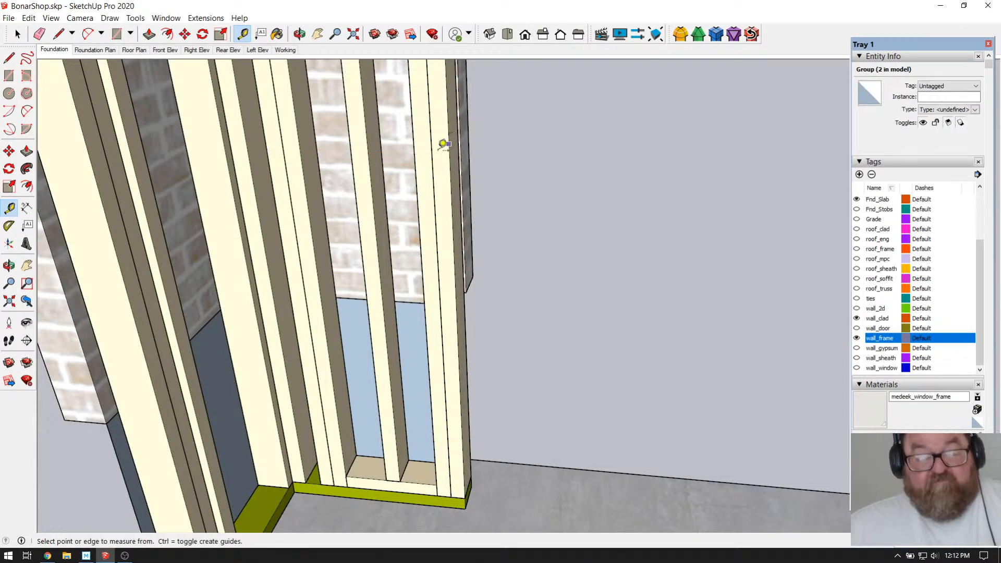
pyautogui.scroll(-6, 368, 277)
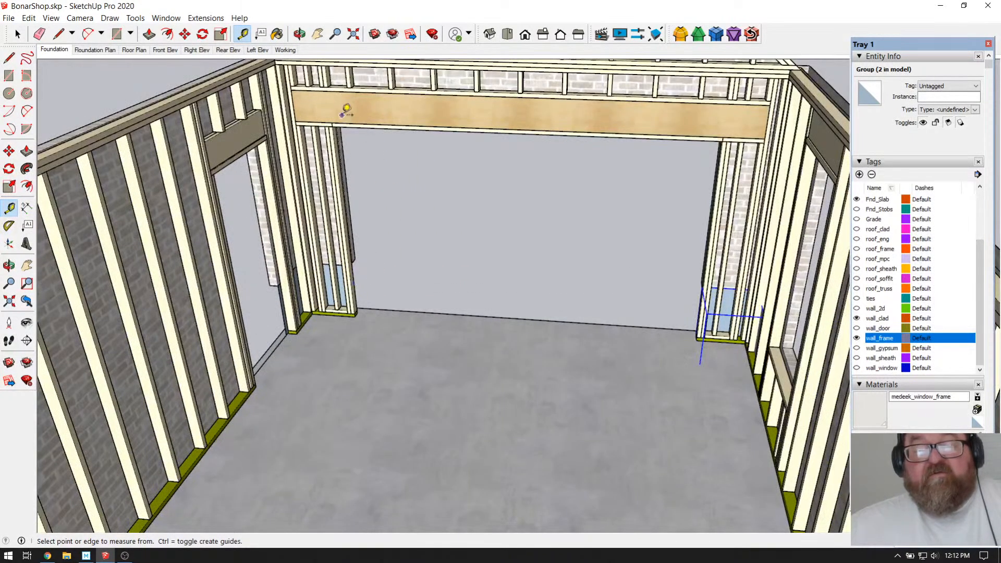
pyautogui.scroll(8, 718, 319)
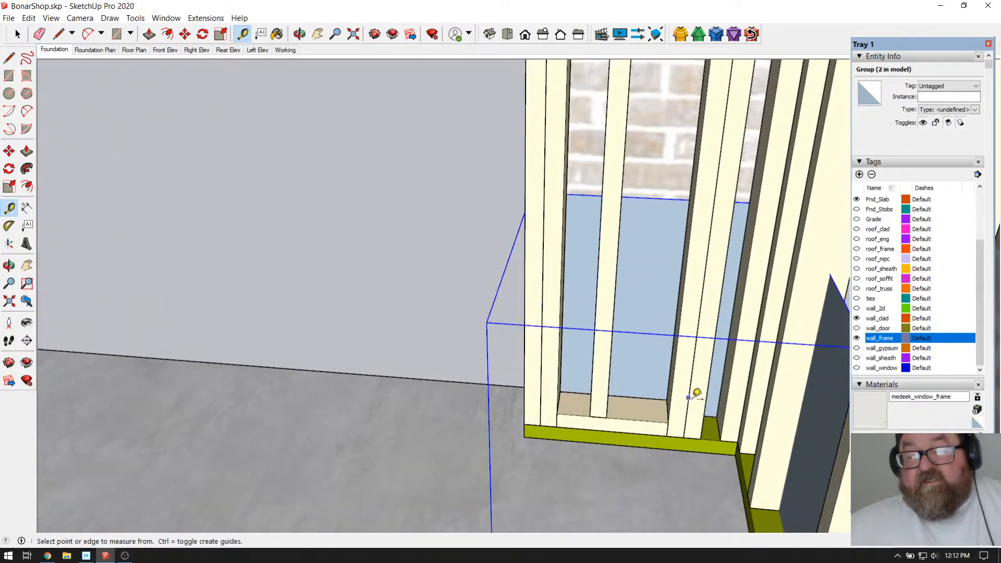
pyautogui.click(756, 349)
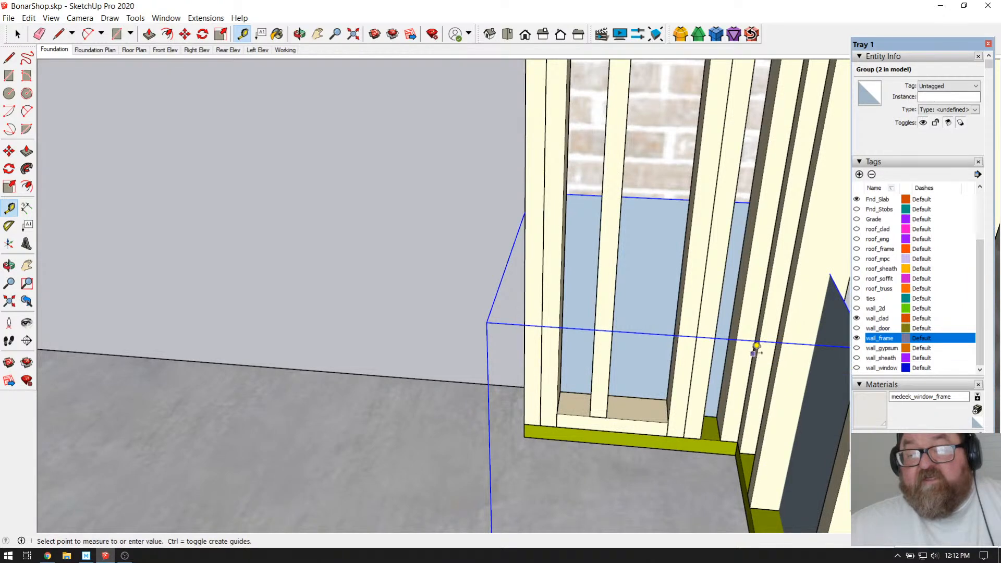
pyautogui.click(527, 310)
pyautogui.scroll(-10, 679, 376)
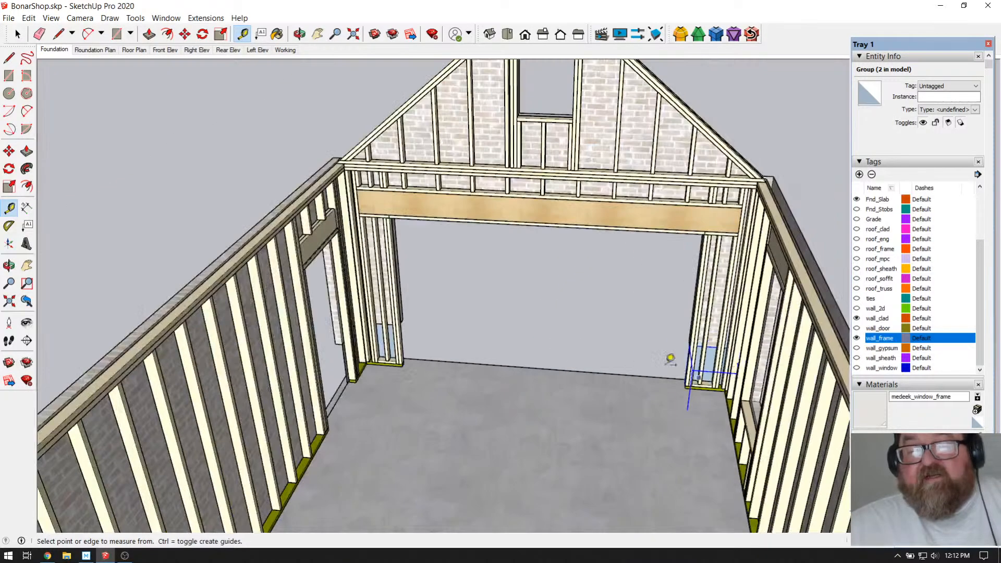
pyautogui.click(532, 180)
pyautogui.click(536, 178)
pyautogui.click(299, 34)
pyautogui.moveTo(521, 209); pyautogui.dragTo(346, 201)
pyautogui.click(38, 34)
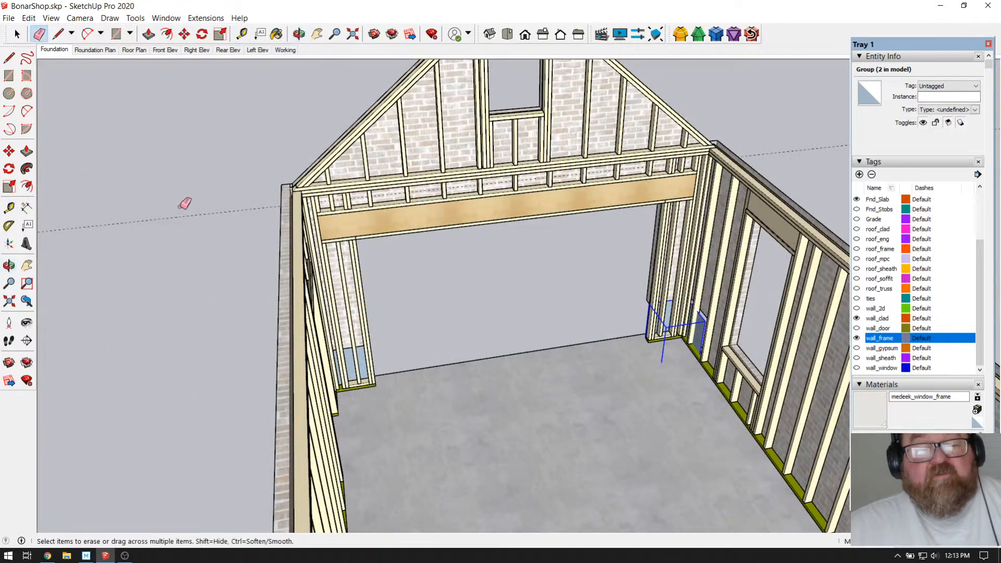
# Step: Measure the front brick cladding's width on the left side of the garage opening, viewed from outside
pyautogui.click(299, 34)
pyautogui.moveTo(485, 166); pyautogui.dragTo(100, 300)
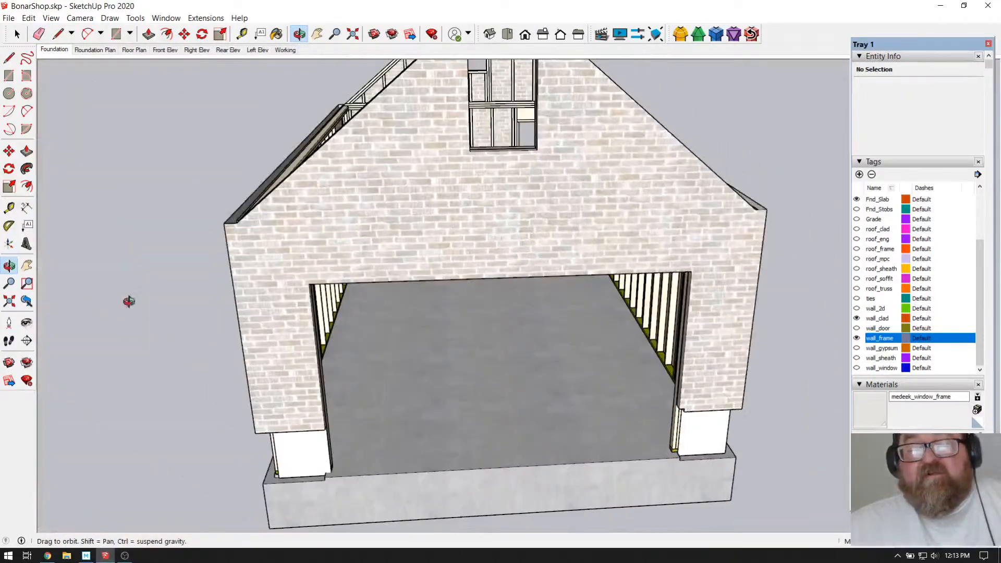
pyautogui.moveTo(471, 243); pyautogui.dragTo(395, 169)
pyautogui.press('t')
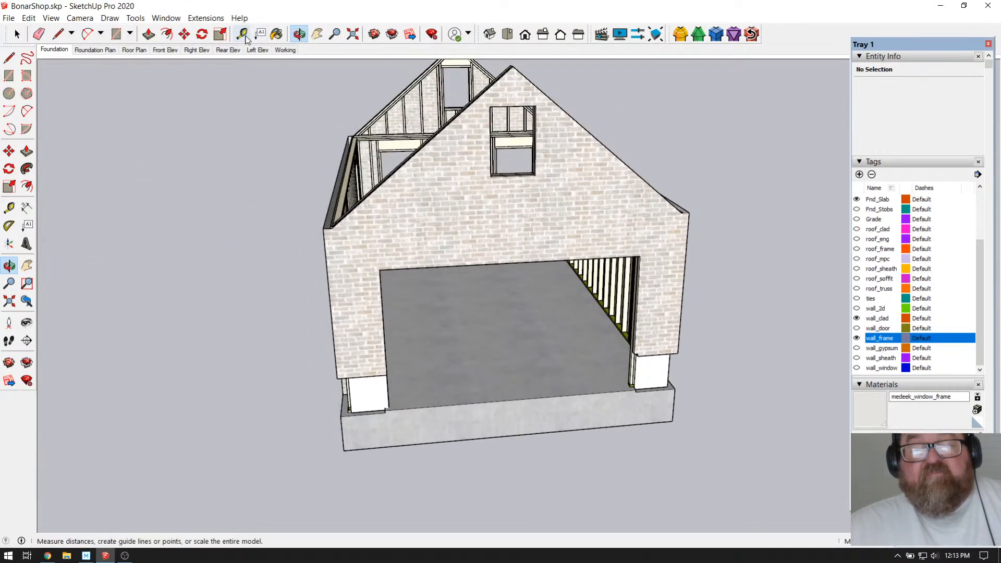
pyautogui.scroll(5, 360, 347)
pyautogui.scroll(4, 334, 336)
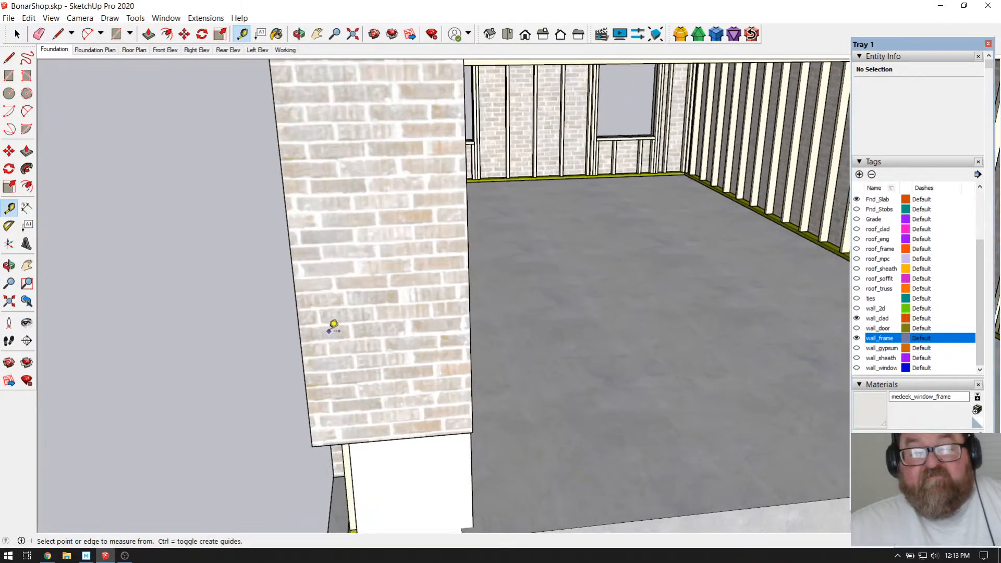
pyautogui.click(290, 305)
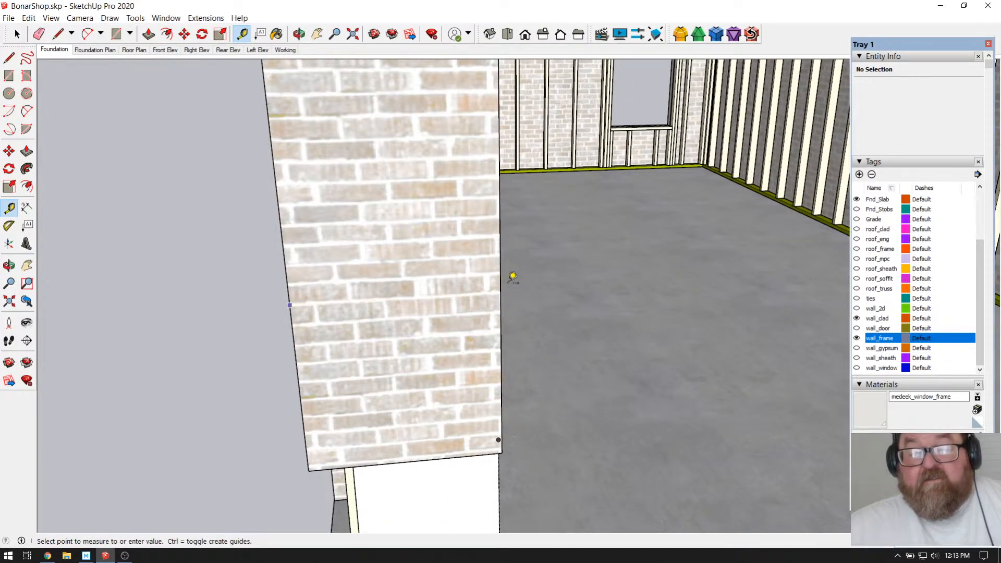
pyautogui.click(502, 284)
# Step: Measure the front brick cladding's width on the right side of the garage opening for comparison
pyautogui.scroll(-8, 201, 353)
pyautogui.scroll(6, 490, 348)
pyautogui.scroll(2, 493, 347)
pyautogui.click(523, 278)
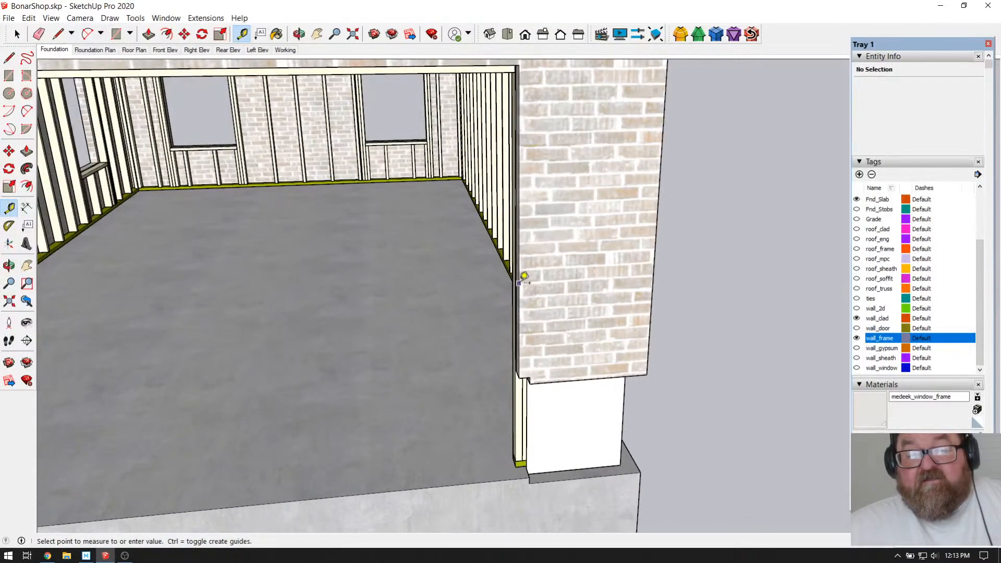
pyautogui.click(654, 276)
pyautogui.scroll(-3, 588, 312)
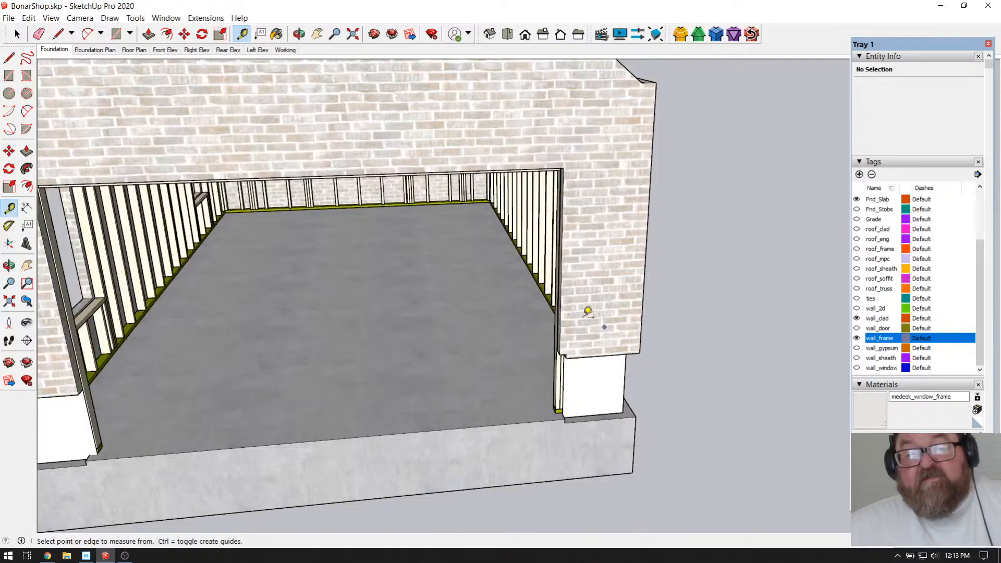
# Step: Place a vertical guide line at the midpoint of the foundation's front face, offset from the foundation's outer edge
pyautogui.click(299, 34)
pyautogui.moveTo(579, 216); pyautogui.dragTo(507, 394)
pyautogui.scroll(-4, 212, 358)
pyautogui.moveTo(213, 358); pyautogui.dragTo(480, 440)
pyautogui.scroll(5, 394, 323)
pyautogui.click(241, 34)
pyautogui.click(706, 447)
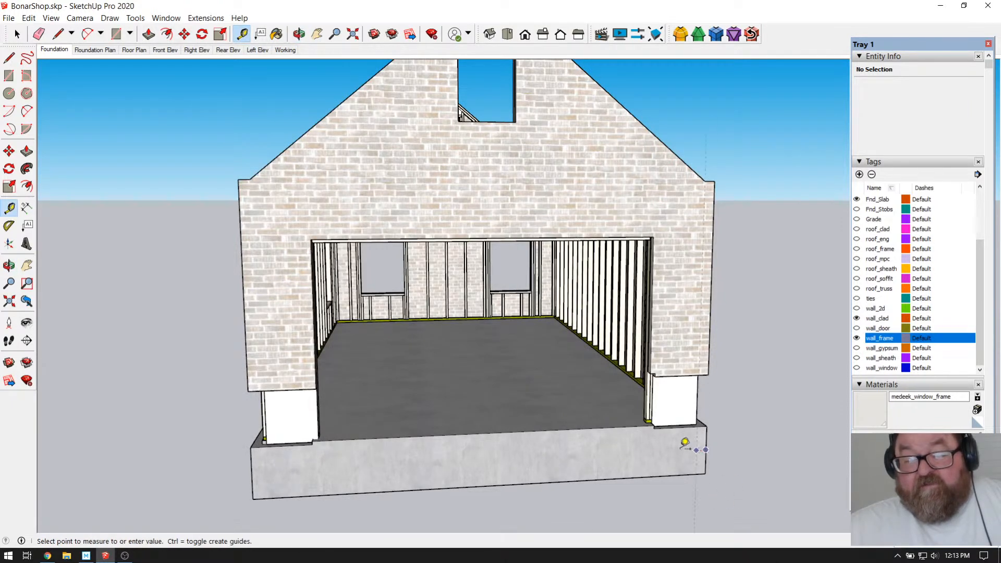
pyautogui.click(488, 432)
# Step: Check the gable peak and window against the centre guide, and measure from the guide toward the garage opening's side
pyautogui.scroll(-4, 509, 519)
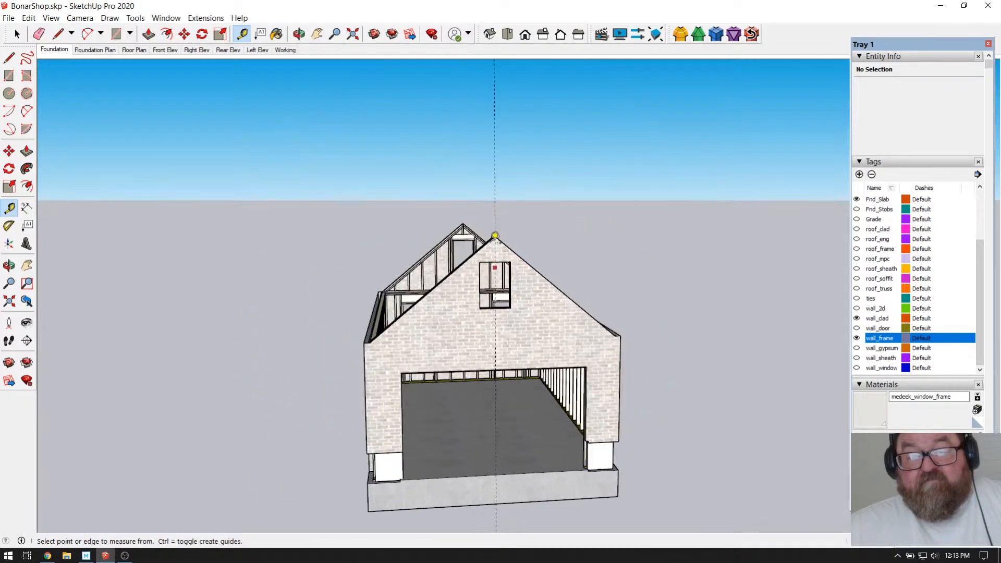
pyautogui.scroll(8, 502, 270)
pyautogui.scroll(-8, 487, 250)
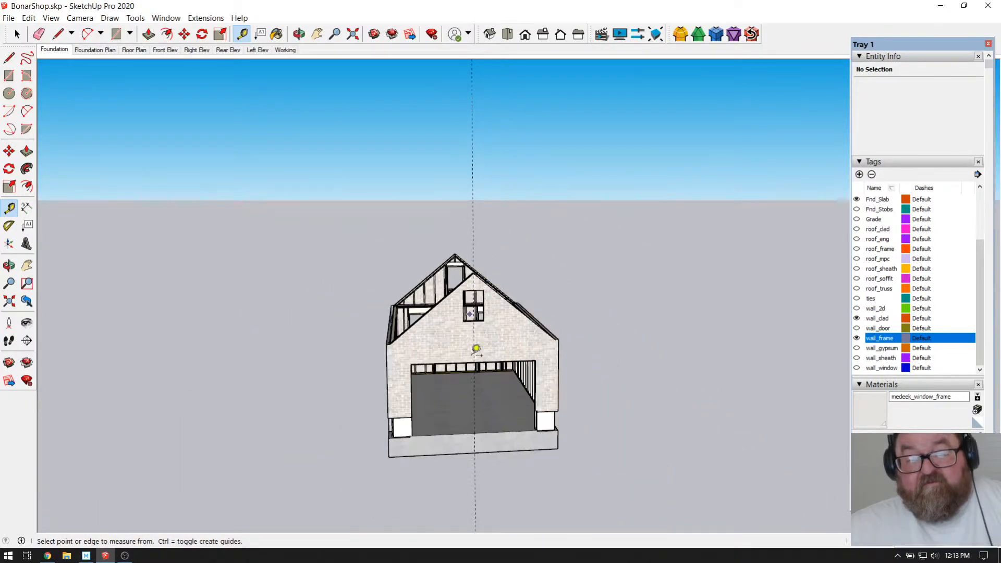
pyautogui.scroll(5, 476, 306)
pyautogui.click(489, 357)
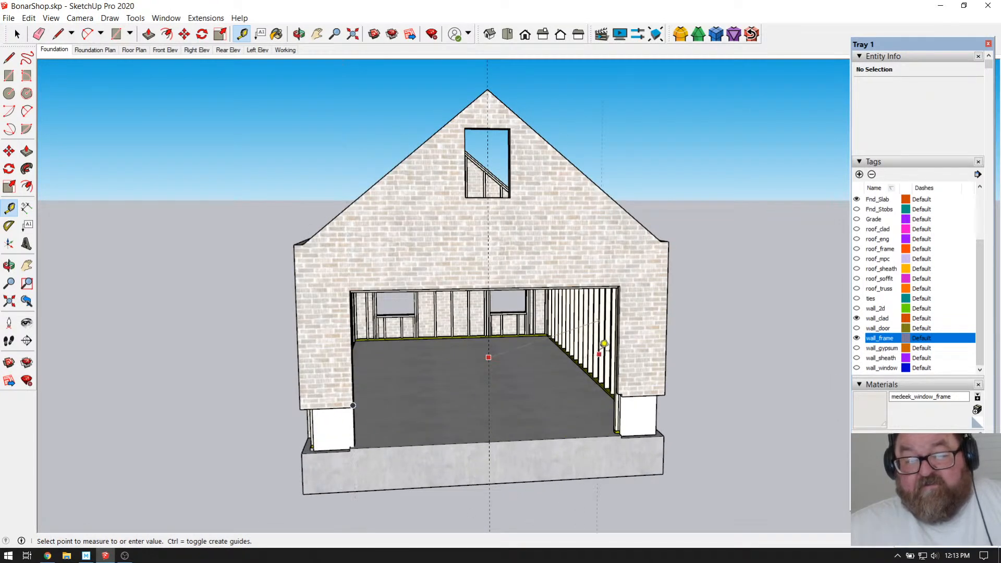
pyautogui.click(554, 349)
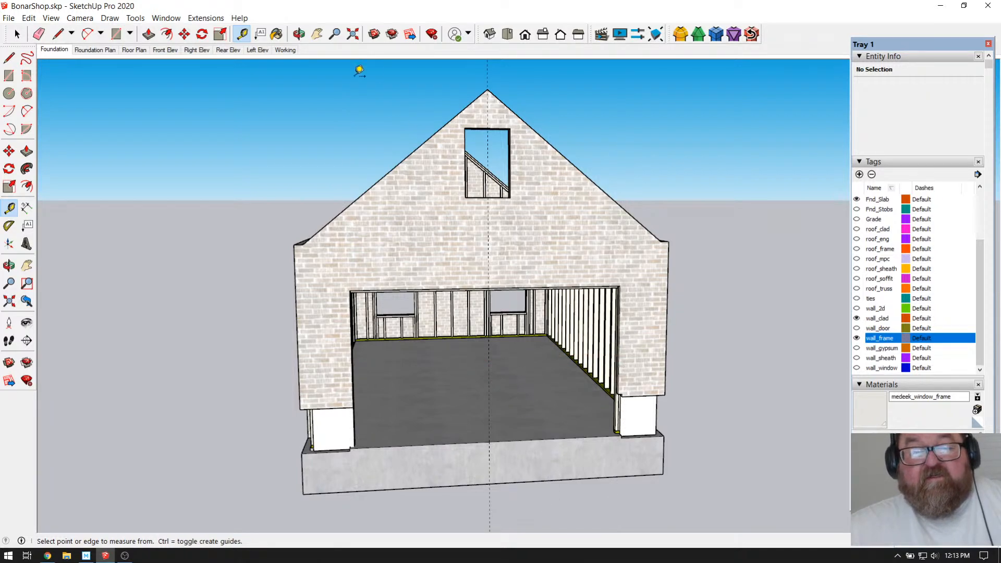
# Step: Compare both front corners from below and outside, examining the cladding overhang, the corner groups and the notches in the foundation ledge
pyautogui.click(296, 33)
pyautogui.moveTo(394, 215); pyautogui.dragTo(213, 253)
pyautogui.scroll(10, 483, 434)
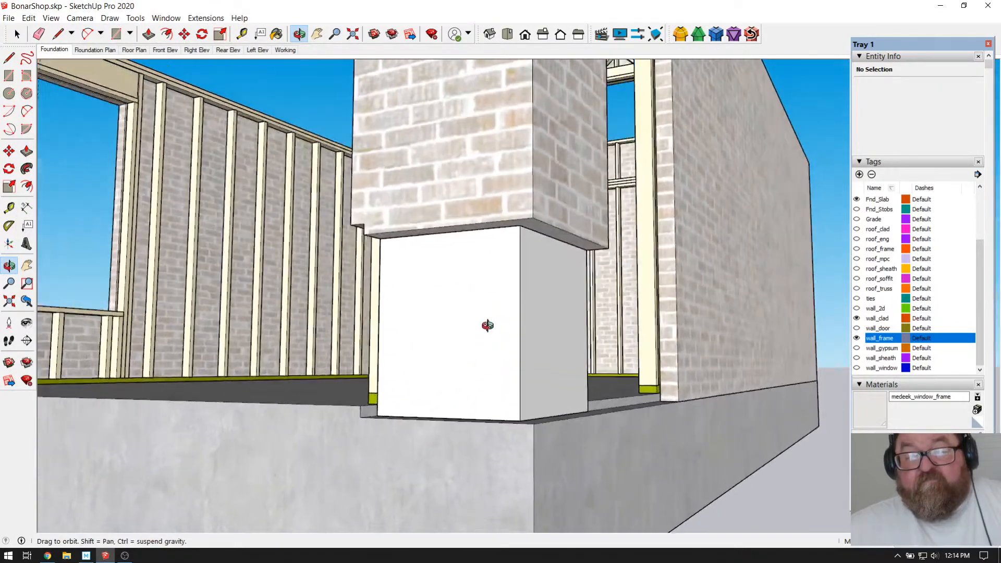
pyautogui.moveTo(487, 325); pyautogui.dragTo(507, 247)
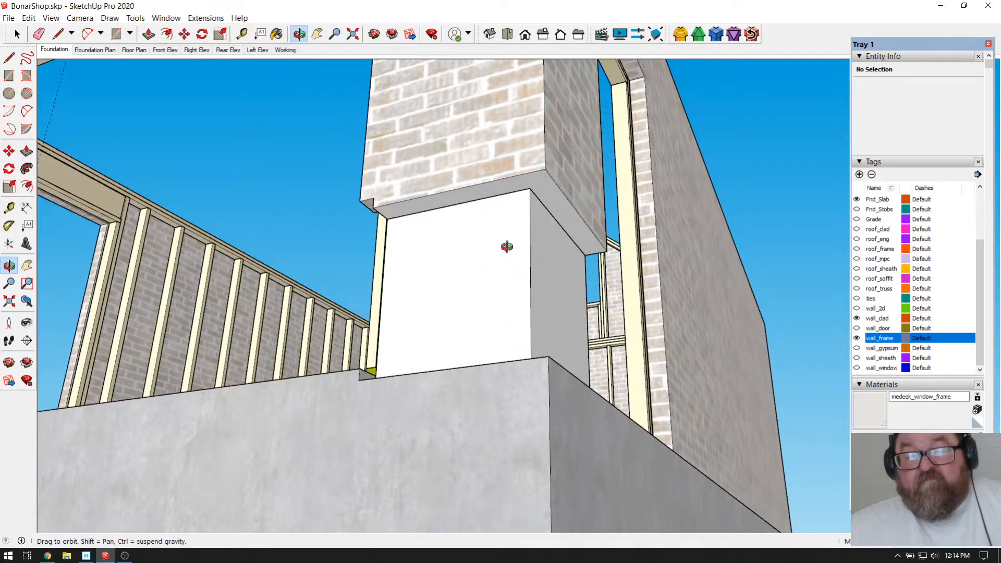
pyautogui.scroll(-10, 507, 247)
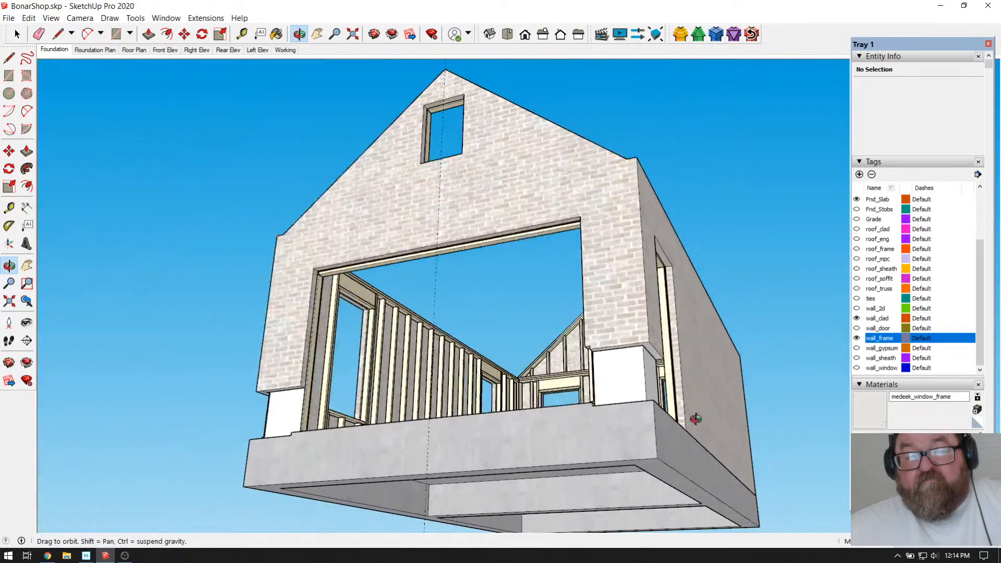
pyautogui.moveTo(325, 444); pyautogui.dragTo(490, 447)
pyautogui.scroll(8, 511, 382)
pyautogui.scroll(-5, 214, 430)
pyautogui.moveTo(568, 483); pyautogui.dragTo(389, 507)
pyautogui.scroll(-2, 391, 505)
pyautogui.scroll(5, 655, 495)
pyautogui.moveTo(612, 461); pyautogui.dragTo(804, 440)
pyautogui.scroll(-5, 237, 510)
pyautogui.scroll(7, 264, 485)
pyautogui.moveTo(263, 477); pyautogui.dragTo(183, 401)
pyautogui.scroll(3, 263, 447)
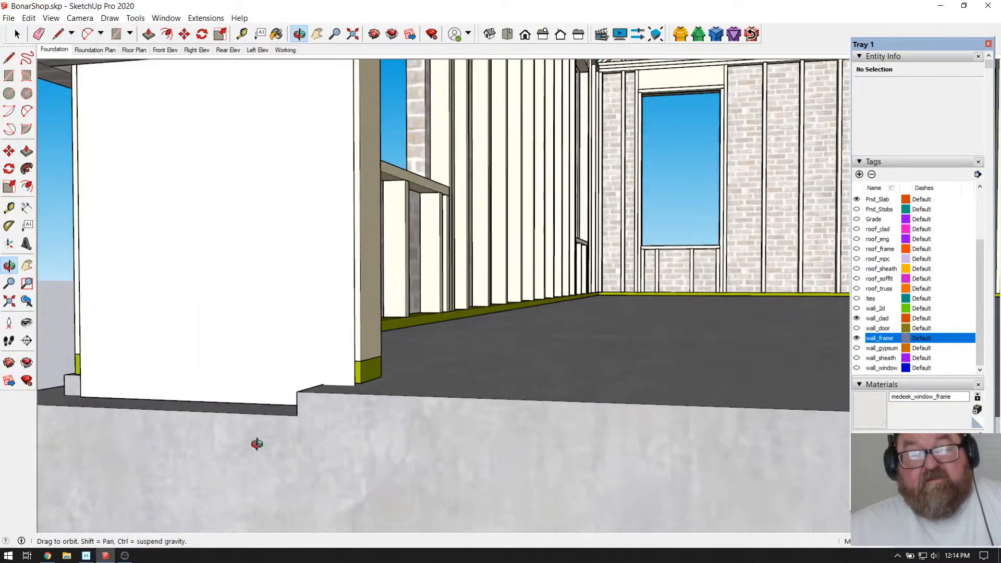
pyautogui.scroll(-6, 321, 453)
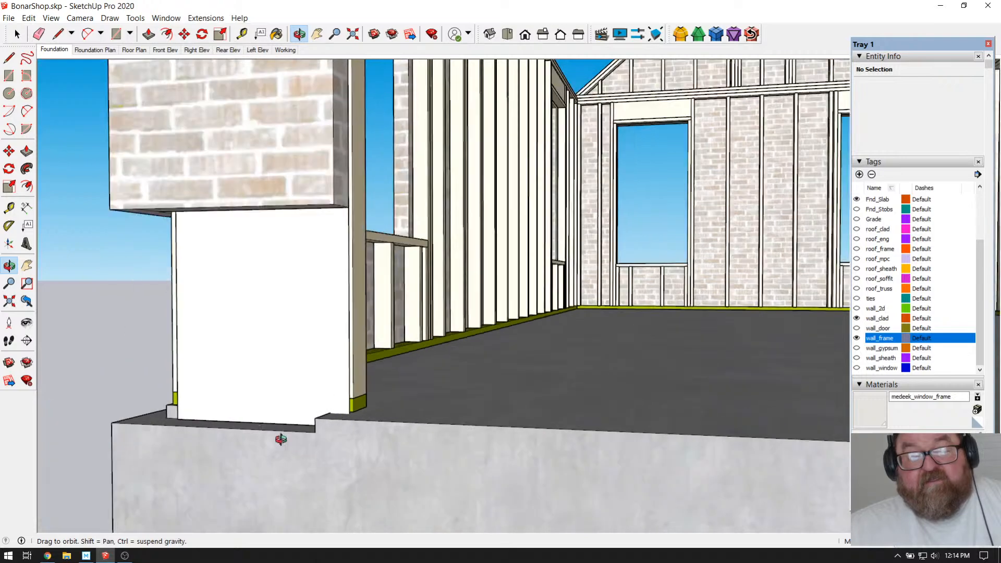
pyautogui.scroll(-5, 257, 440)
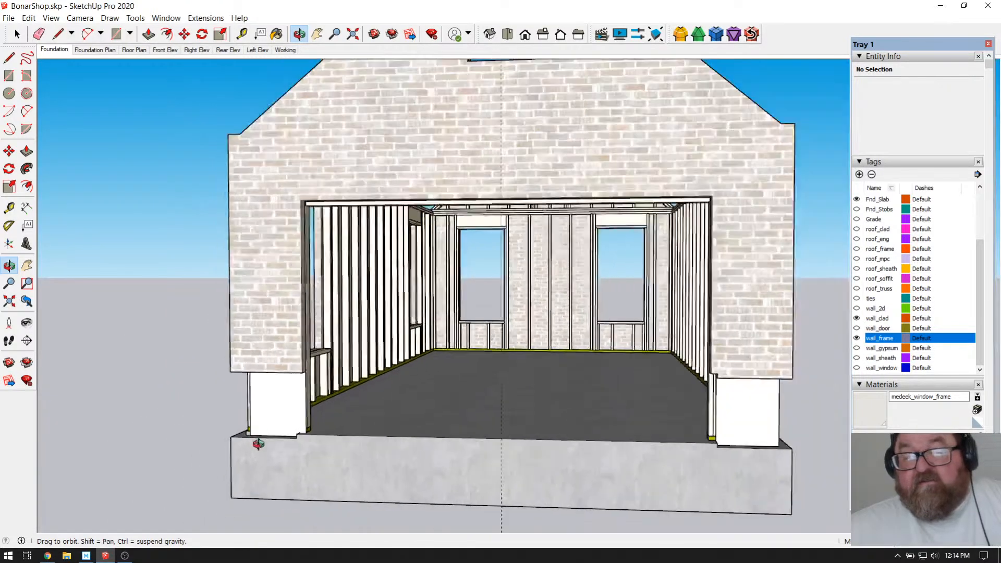
pyautogui.scroll(2, 606, 475)
pyautogui.scroll(3, 668, 466)
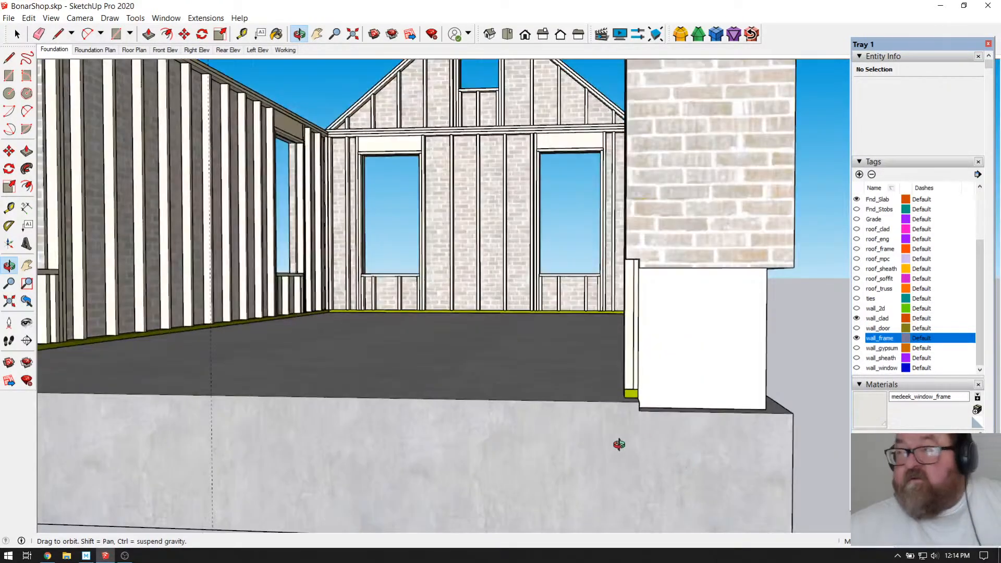
# Step: Push/Pull the notched underside of the brick cladding beside the garage opening's right side down flush and erase the leftover edge
pyautogui.moveTo(619, 444); pyautogui.dragTo(677, 347)
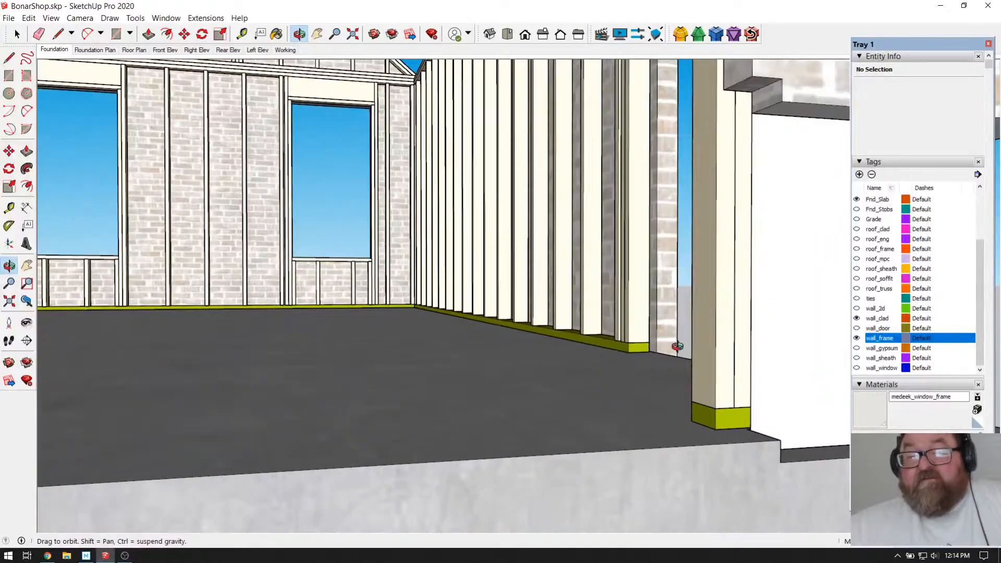
pyautogui.scroll(-2, 660, 345)
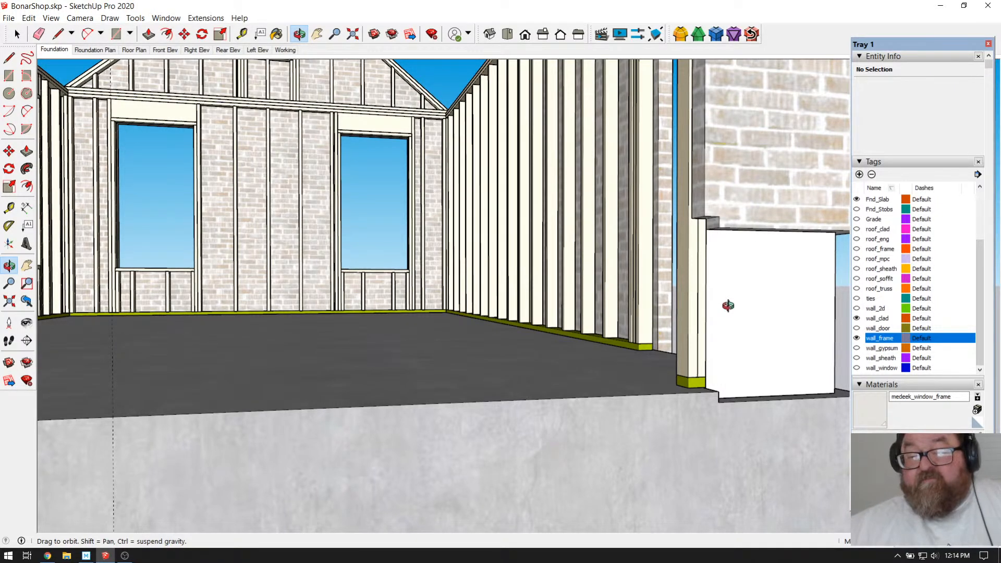
pyautogui.scroll(2, 728, 306)
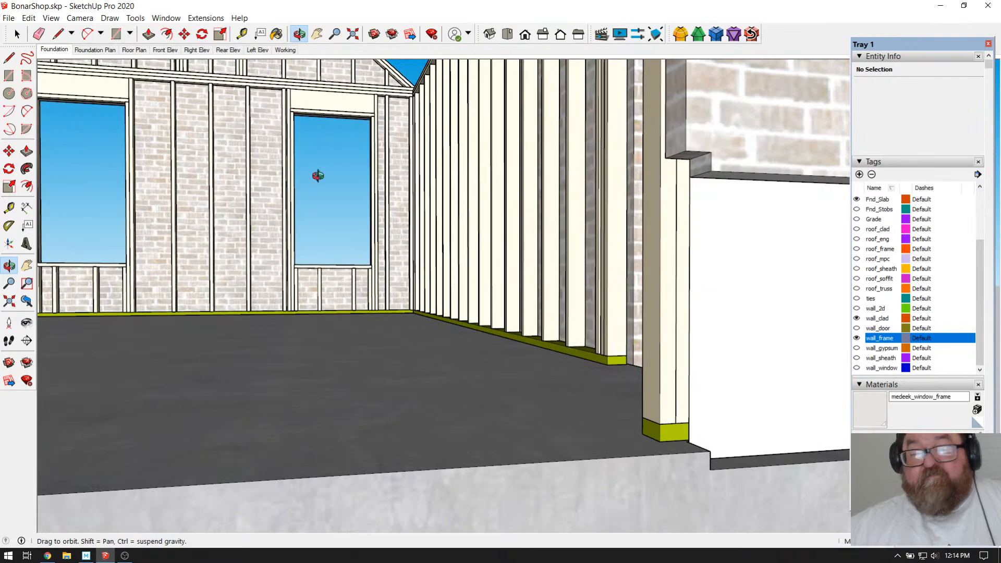
pyautogui.click(17, 34)
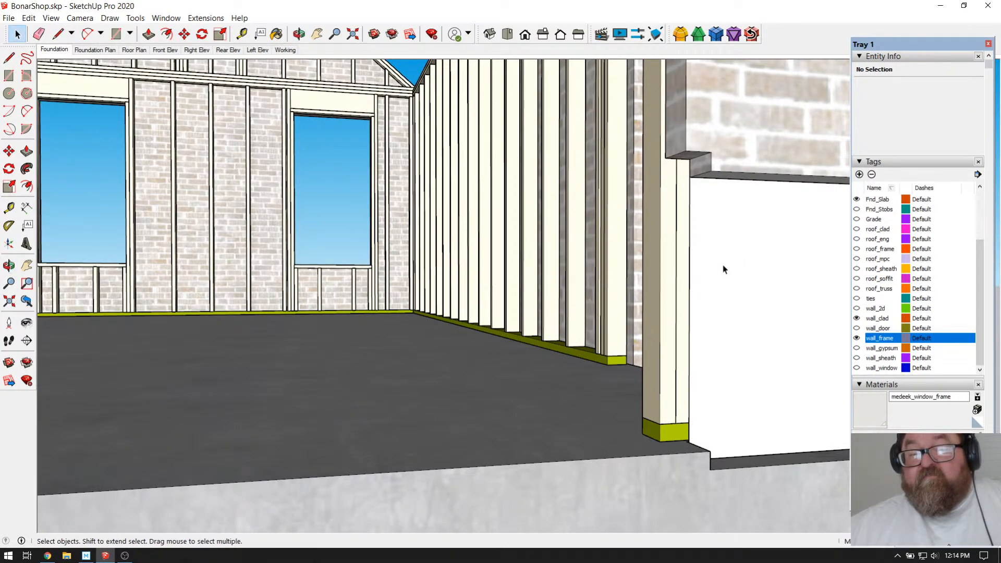
pyautogui.scroll(-4, 725, 269)
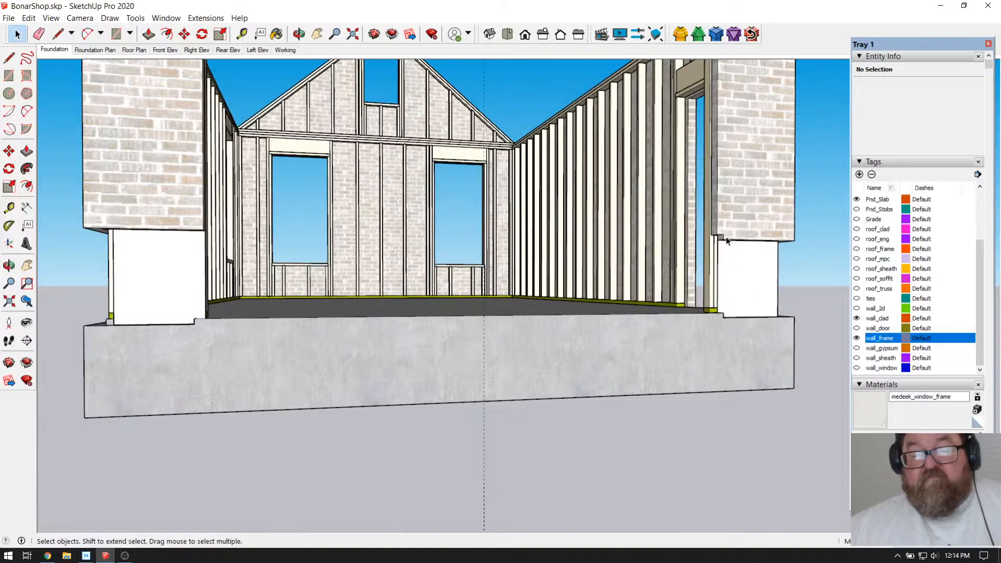
pyautogui.scroll(8, 729, 254)
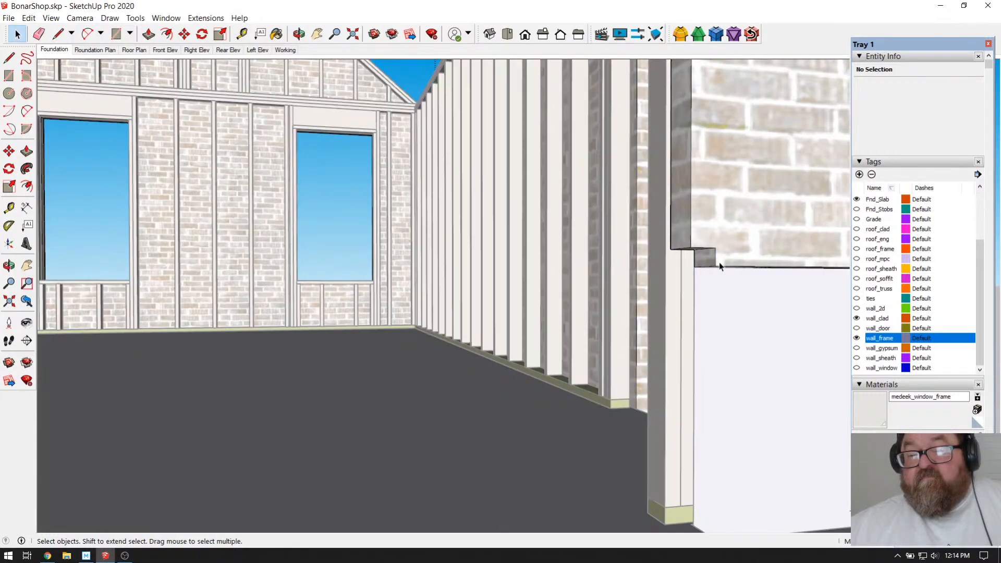
pyautogui.scroll(2, 722, 266)
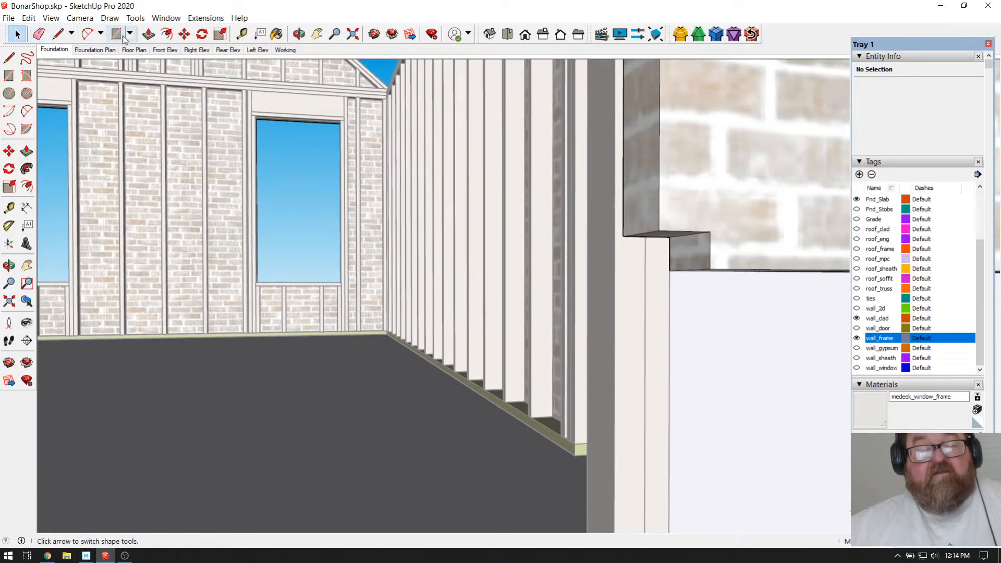
pyautogui.click(149, 34)
pyautogui.click(682, 254)
pyautogui.click(648, 234)
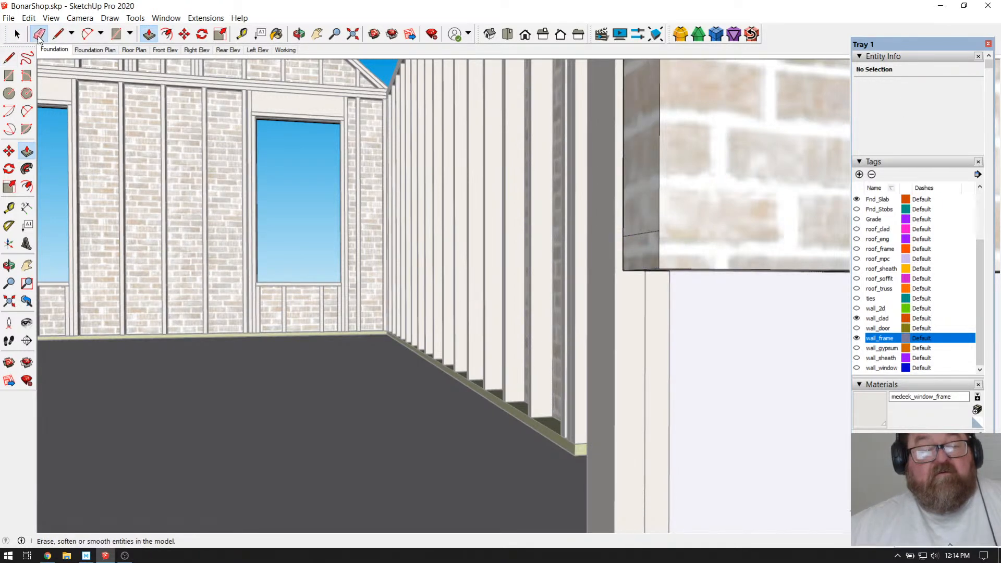
pyautogui.click(39, 34)
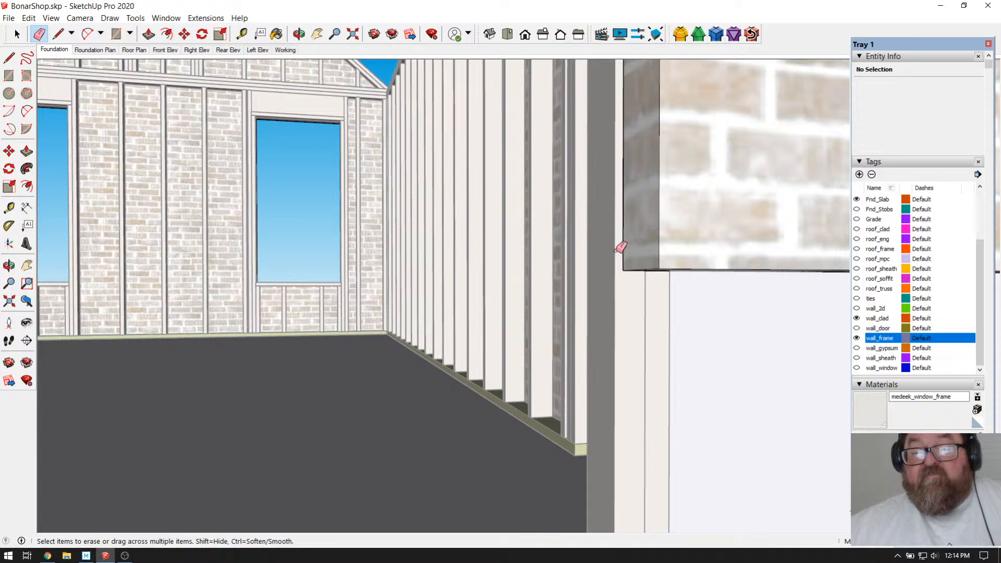
# Step: Inside the right corner's white infill group, move the front face's vertical edge to line up with the brick cladding beside the garage opening
pyautogui.scroll(-5, 626, 245)
pyautogui.scroll(2, 500, 288)
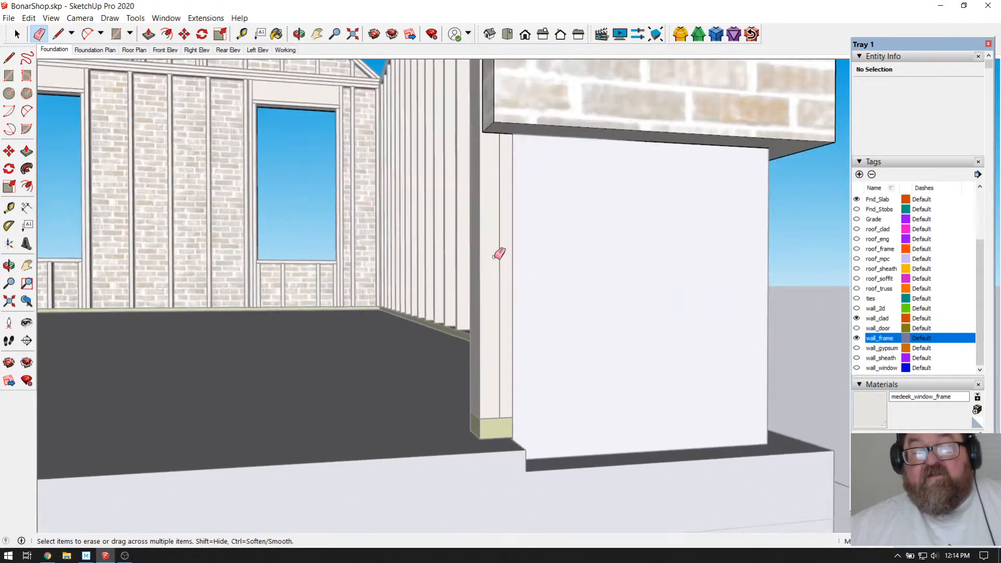
pyautogui.click(17, 34)
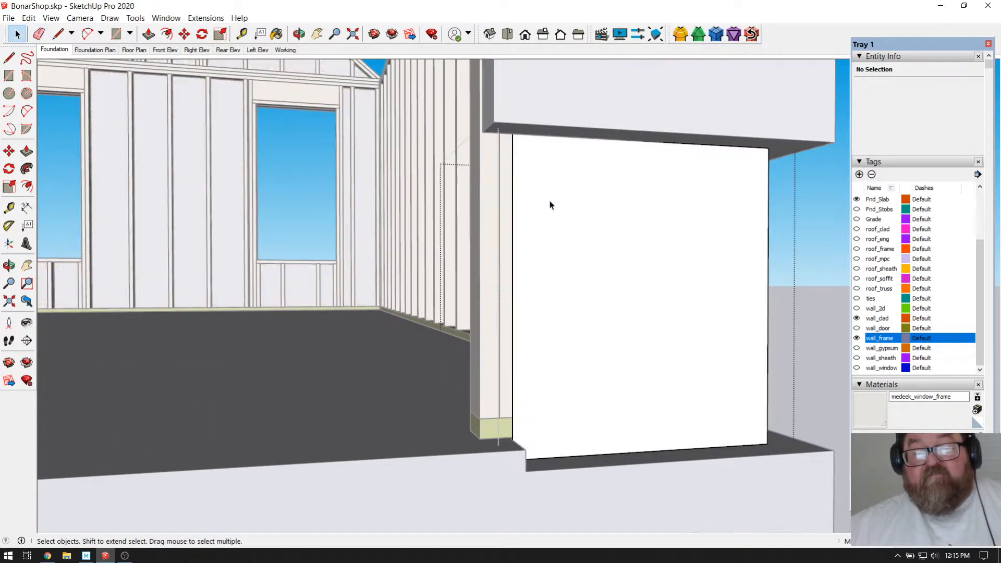
pyautogui.click(519, 178)
pyautogui.click(513, 155)
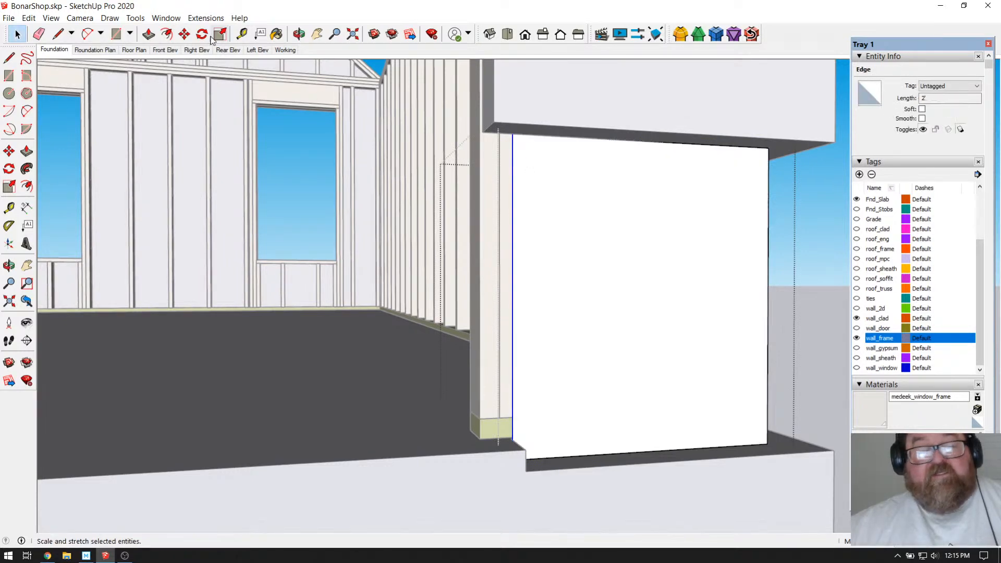
pyautogui.click(184, 34)
pyautogui.click(514, 134)
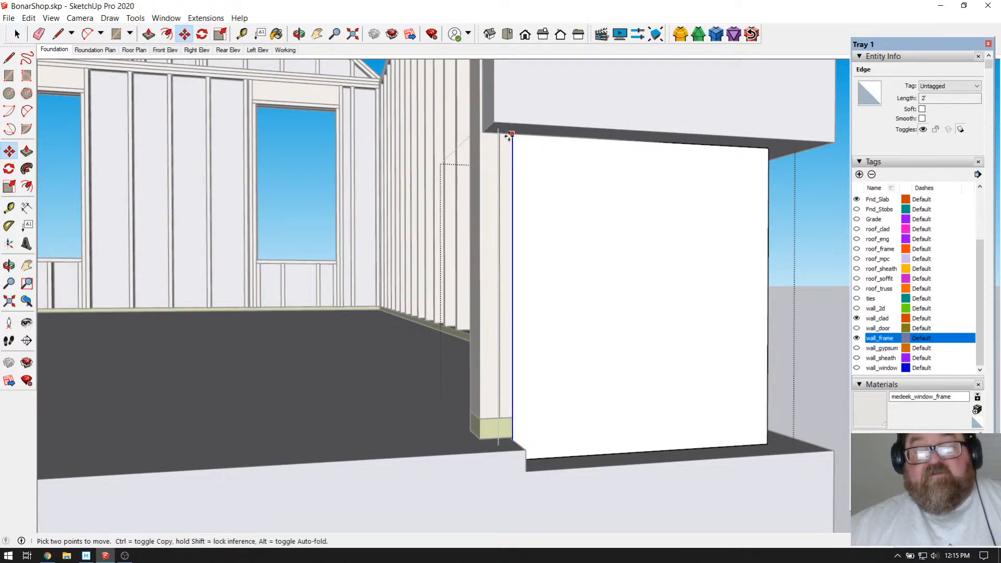
pyautogui.click(483, 134)
pyautogui.scroll(-2, 630, 285)
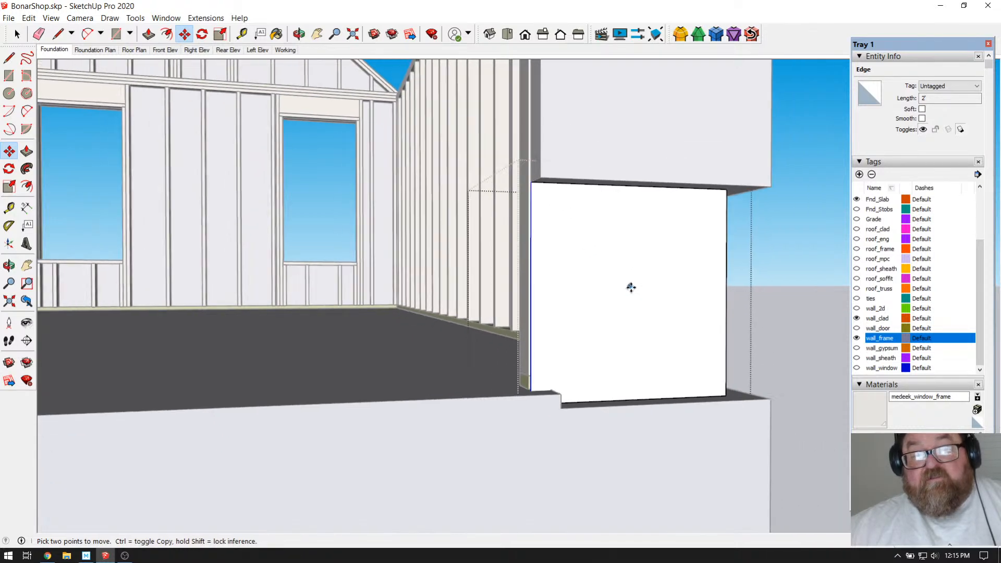
# Step: Trace the foundation ledge's step with lines on the infill's front face at its lower corner beside the garage opening
pyautogui.click(299, 34)
pyautogui.moveTo(599, 282); pyautogui.dragTo(551, 401)
pyautogui.scroll(-4, 639, 374)
pyautogui.moveTo(639, 374); pyautogui.dragTo(465, 325)
pyautogui.scroll(5, 465, 324)
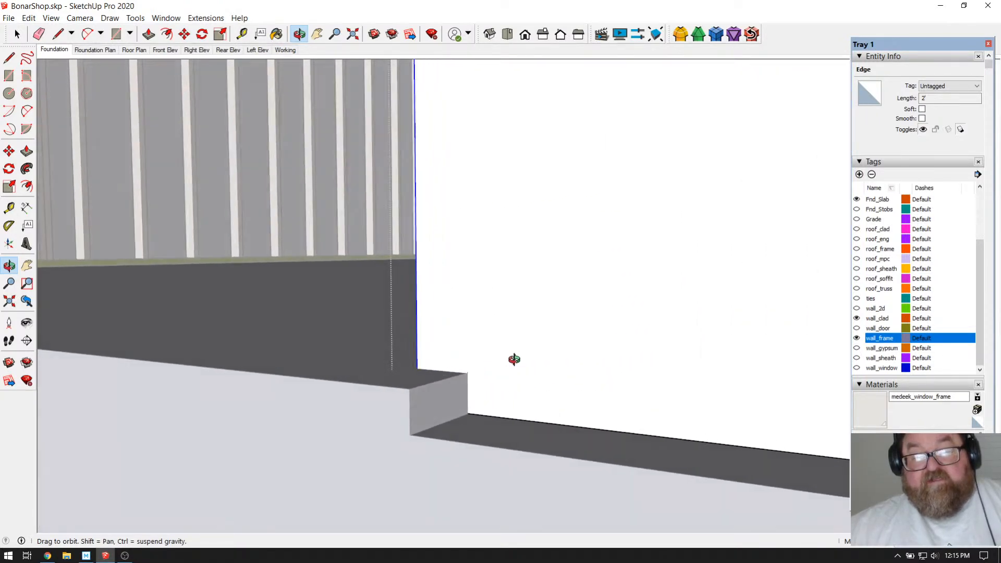
pyautogui.click(58, 34)
pyautogui.click(418, 371)
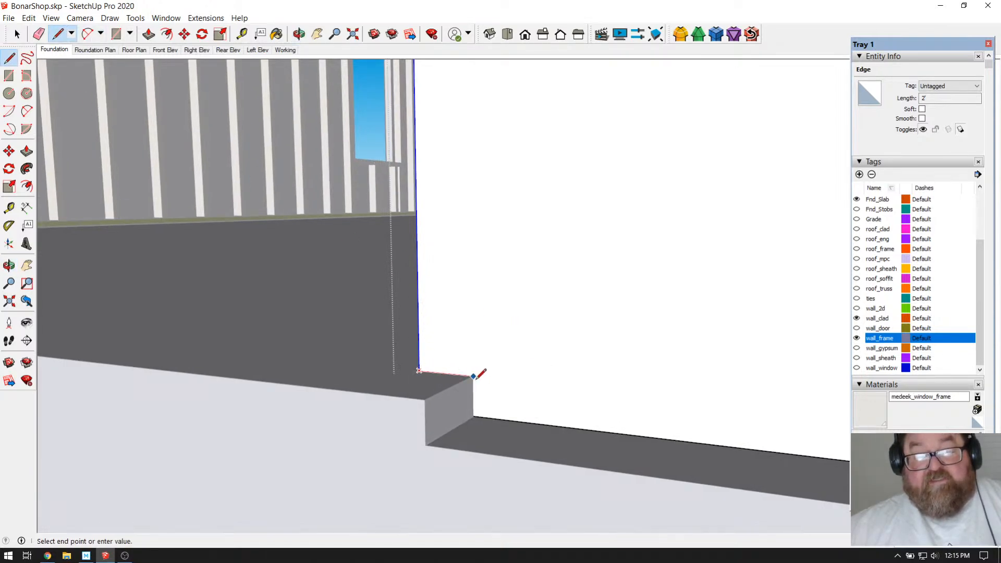
pyautogui.click(473, 415)
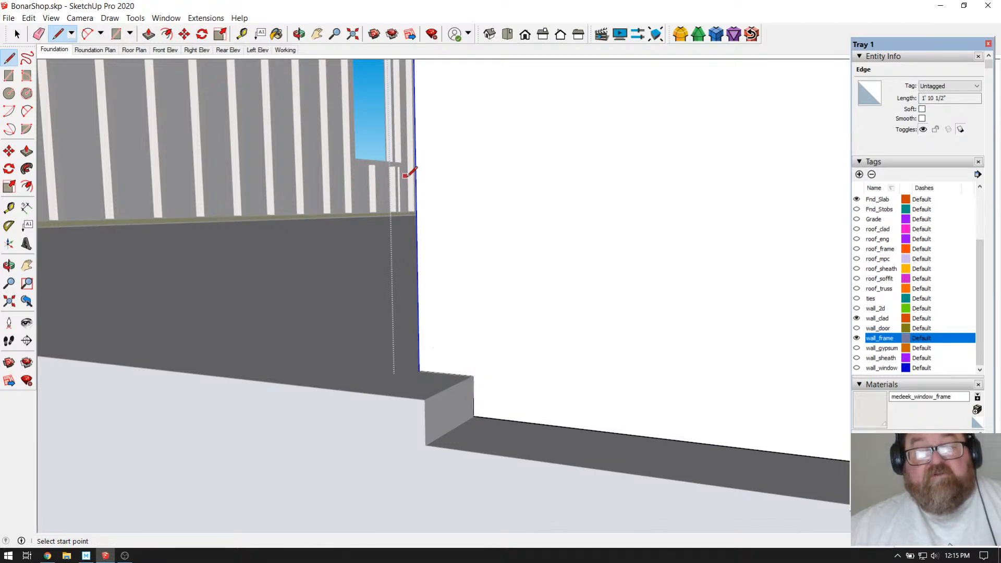
pyautogui.click(17, 33)
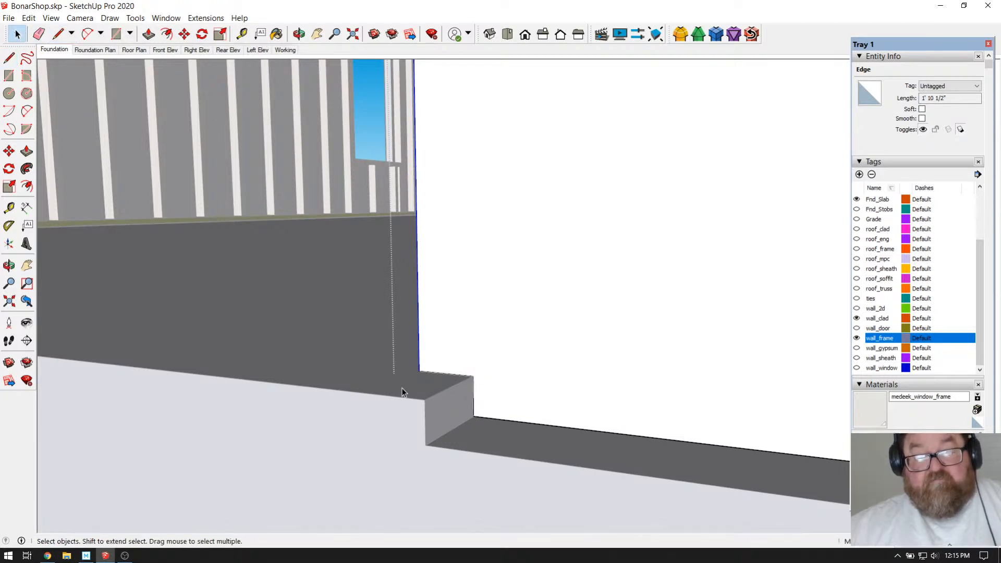
pyautogui.moveTo(431, 398); pyautogui.dragTo(455, 436)
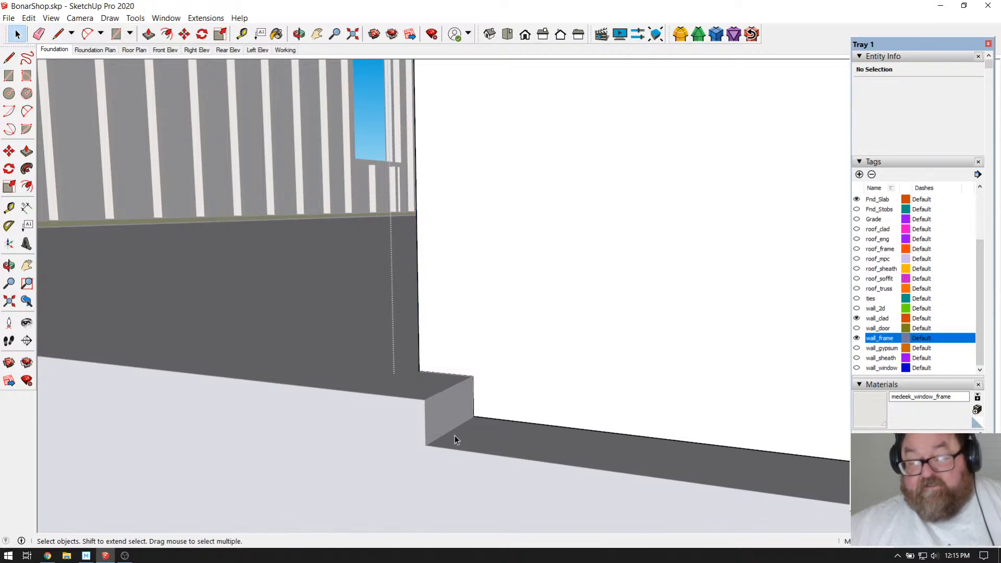
pyautogui.scroll(-8, 455, 436)
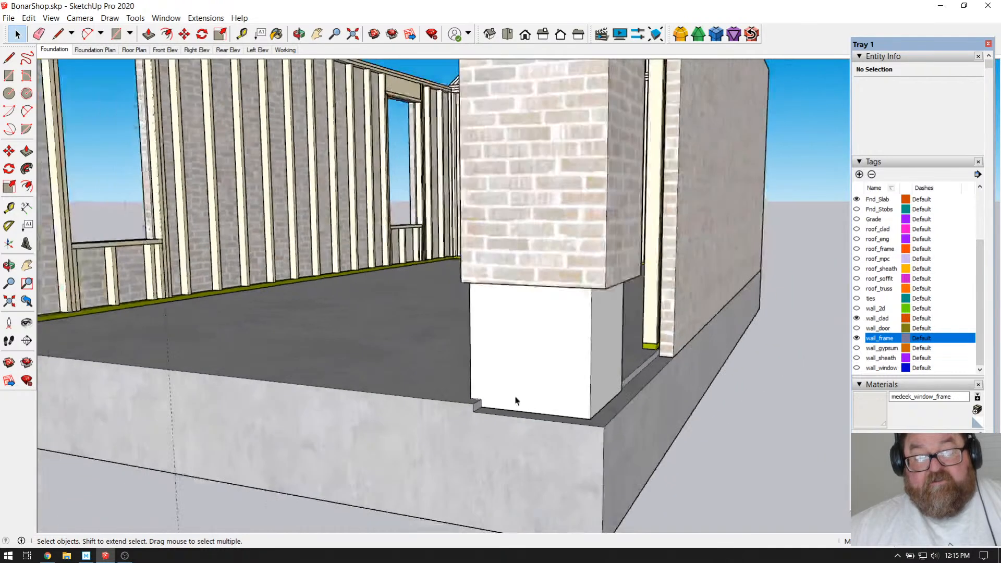
pyautogui.click(515, 401)
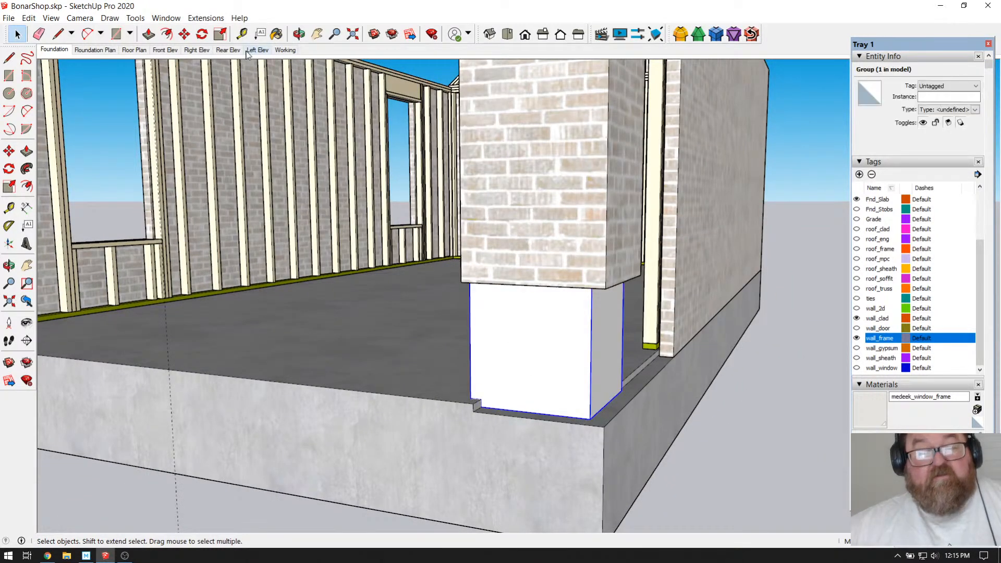
pyautogui.click(185, 34)
pyautogui.scroll(-3, 349, 205)
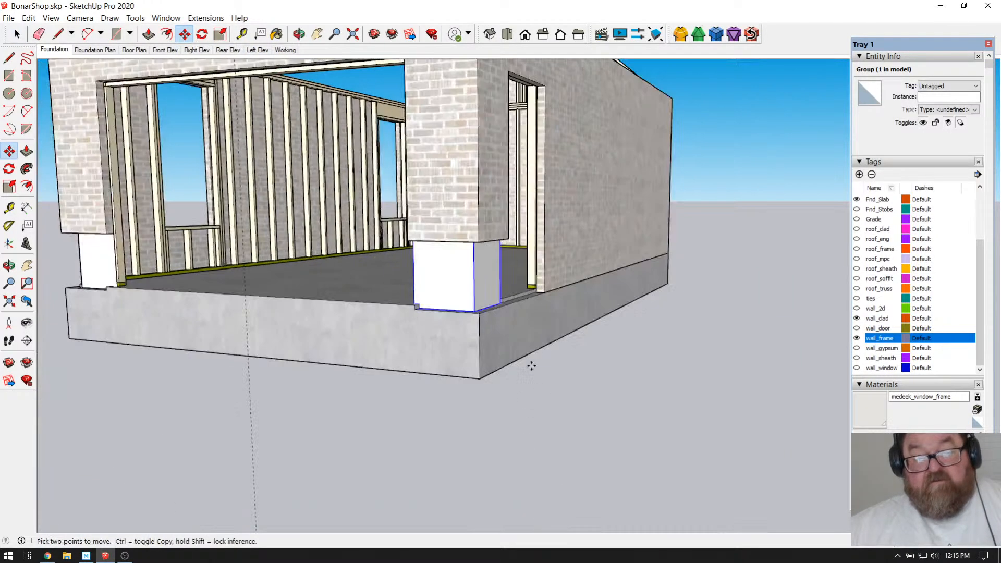
pyautogui.click(532, 326)
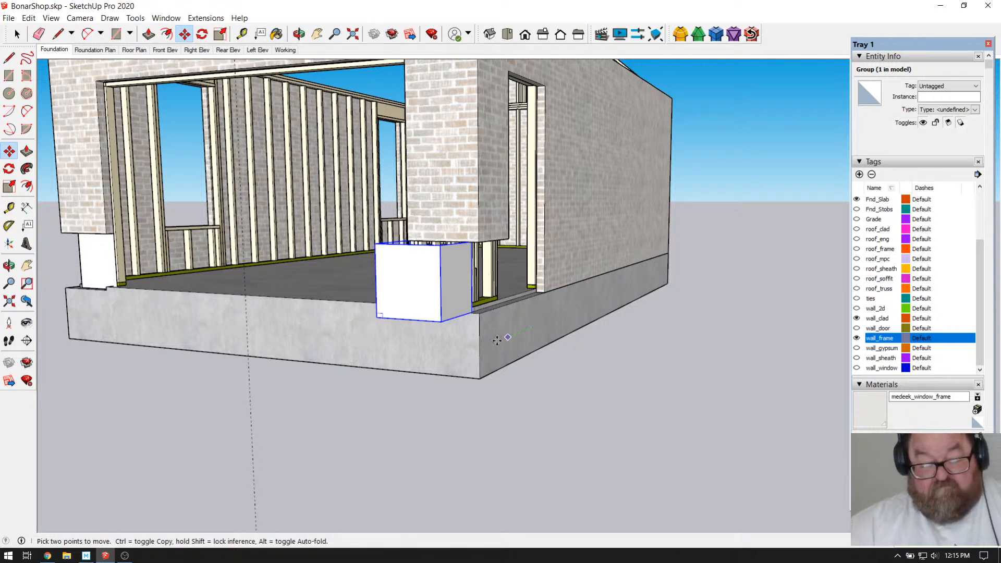
pyautogui.scroll(1, 501, 342)
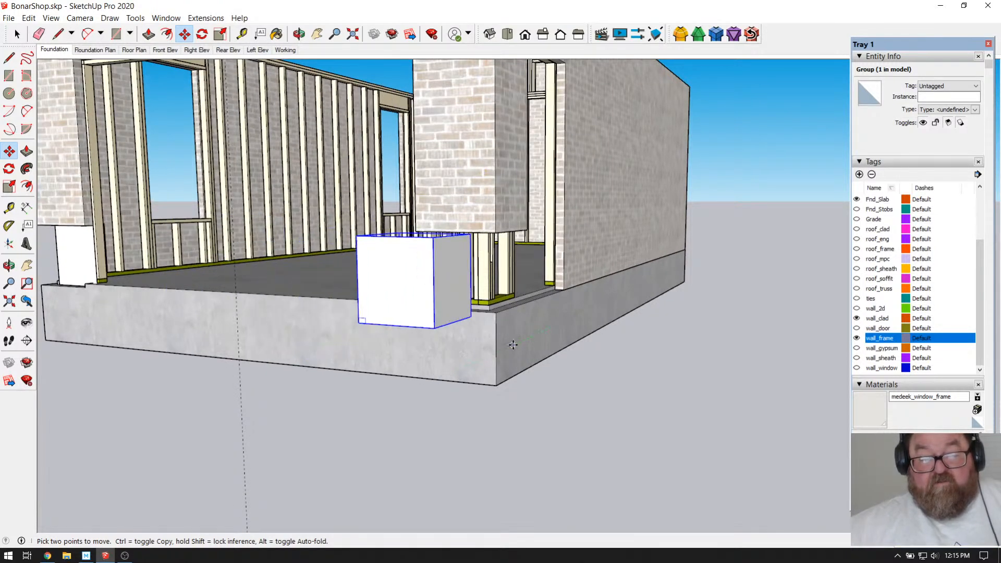
pyautogui.press('Escape')
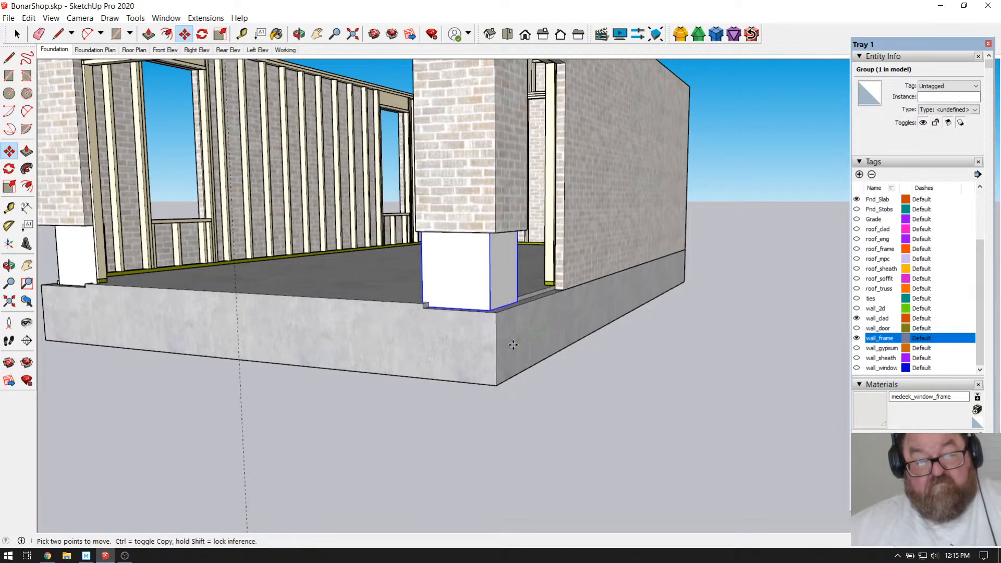
# Step: Examine the infill group's lower corner where it meets the foundation step
pyautogui.scroll(6, 514, 345)
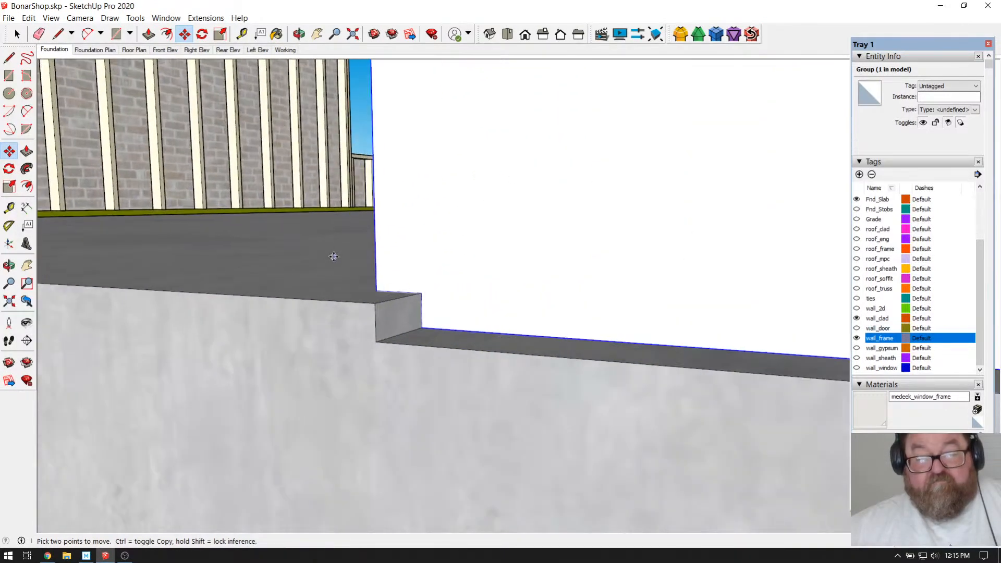
pyautogui.click(17, 34)
pyautogui.doubleClick(427, 231)
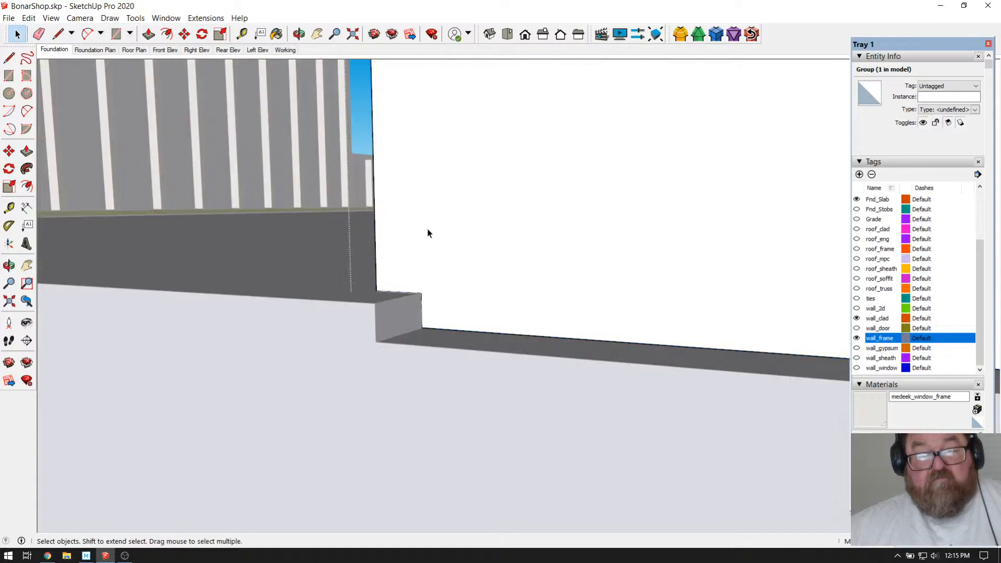
pyautogui.scroll(2, 401, 296)
pyautogui.scroll(1, 401, 297)
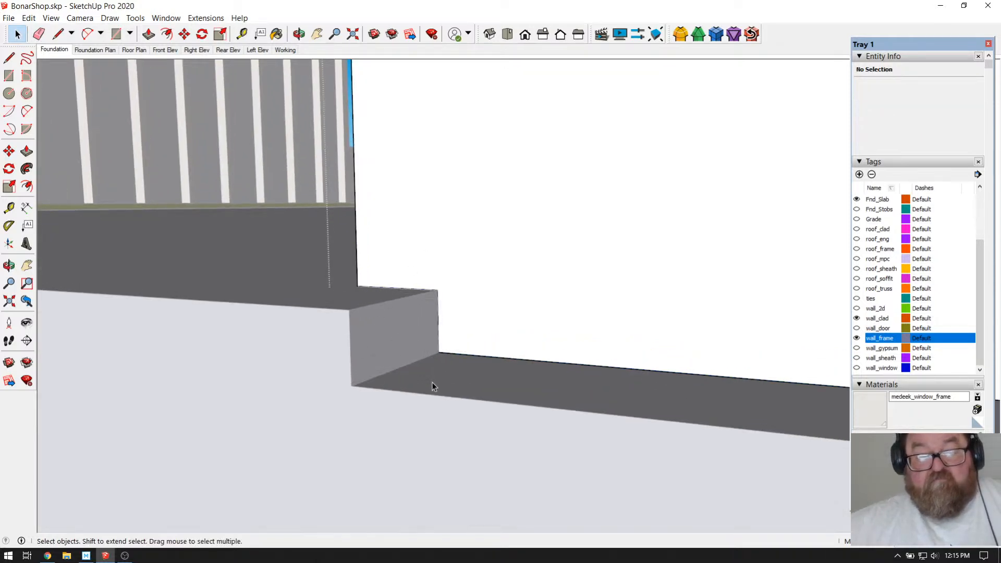
pyautogui.scroll(-5, 433, 386)
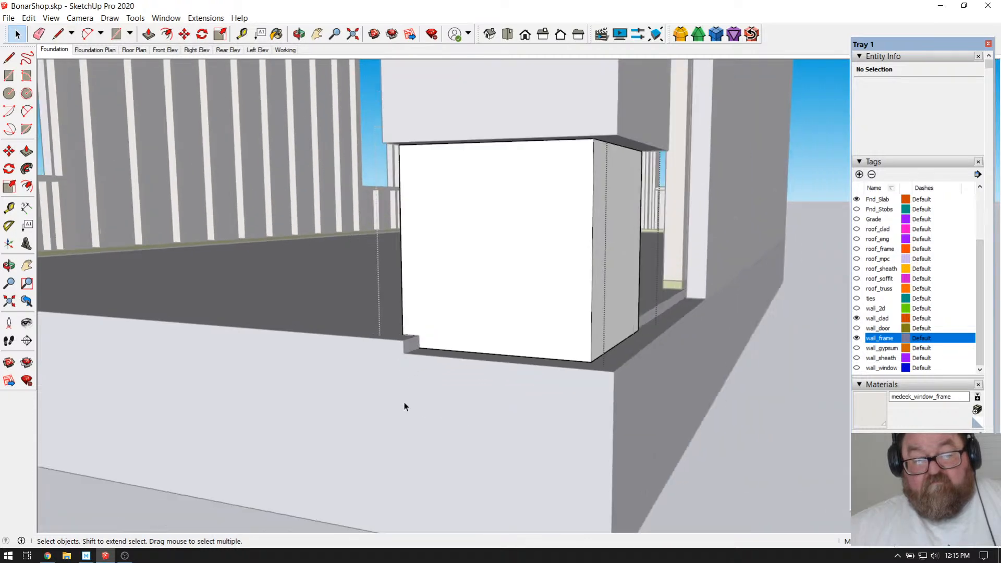
pyautogui.click(668, 408)
# Step: Move the right corner infill group forward, out from under the brick cladding and clear of the foundation's front face
pyautogui.click(550, 313)
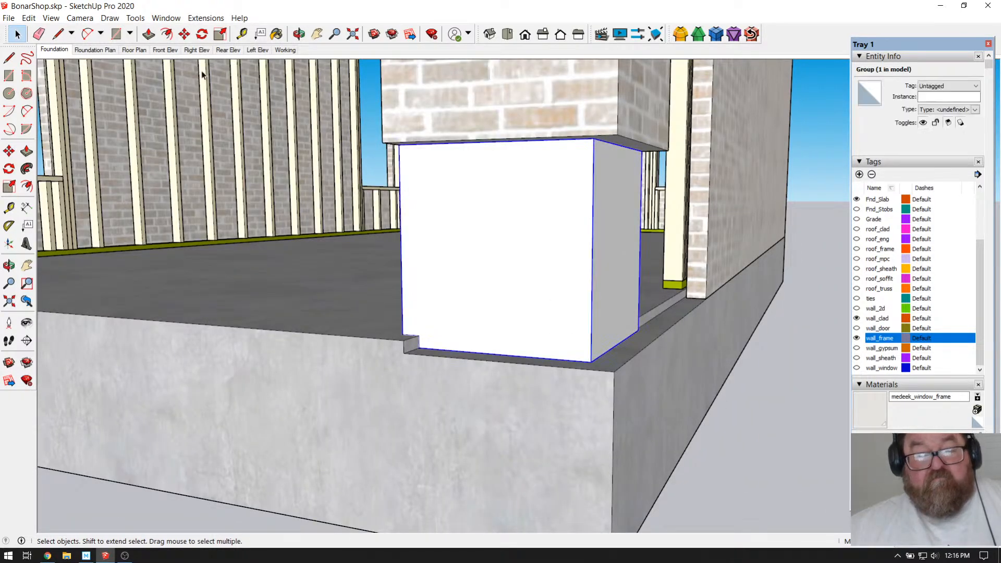
pyautogui.click(186, 35)
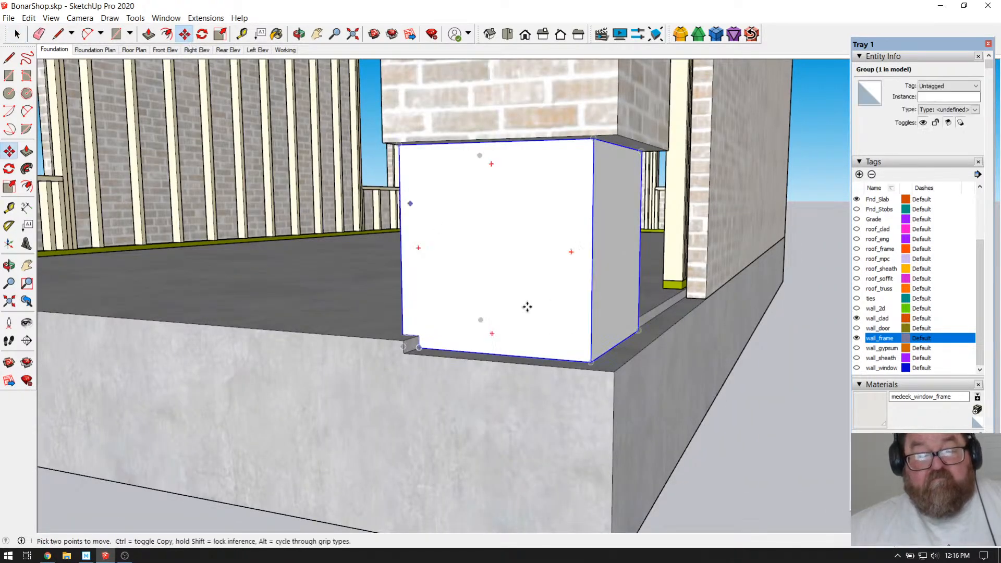
pyautogui.click(667, 390)
pyautogui.click(656, 398)
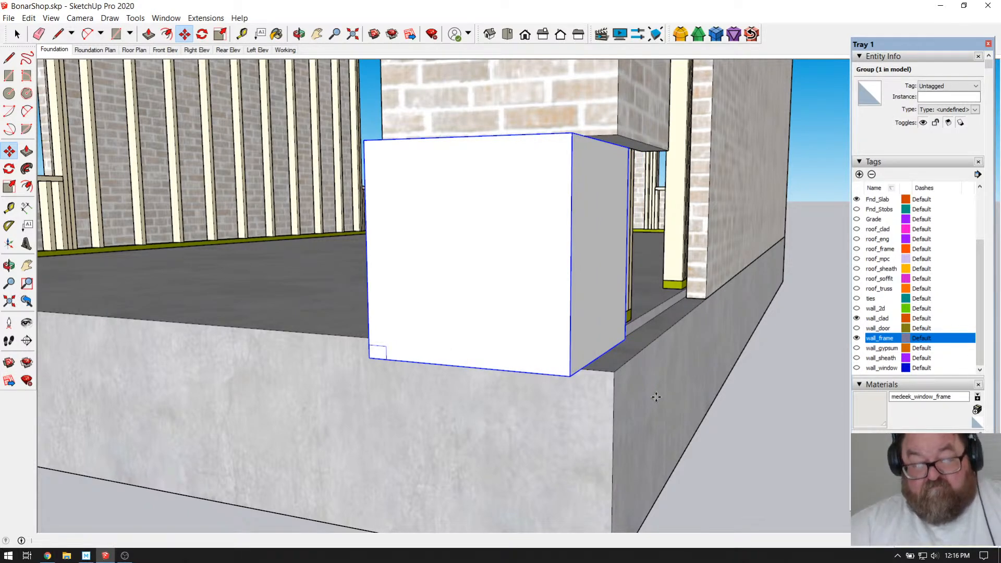
pyautogui.press('Return')
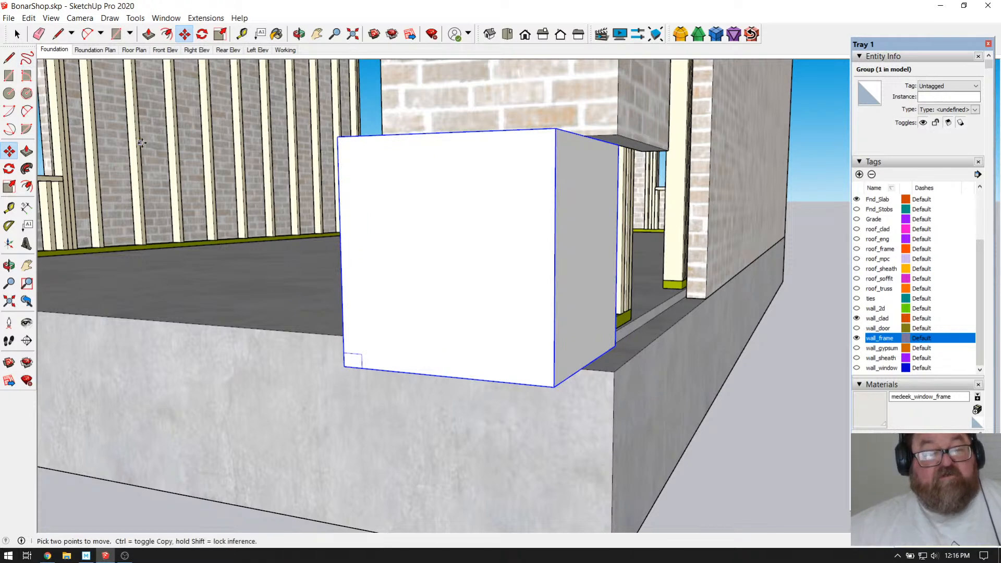
# Step: Inside the right corner infill group, place guides along both edges of the traced foundation step on the front face
pyautogui.click(17, 35)
pyautogui.scroll(6, 324, 362)
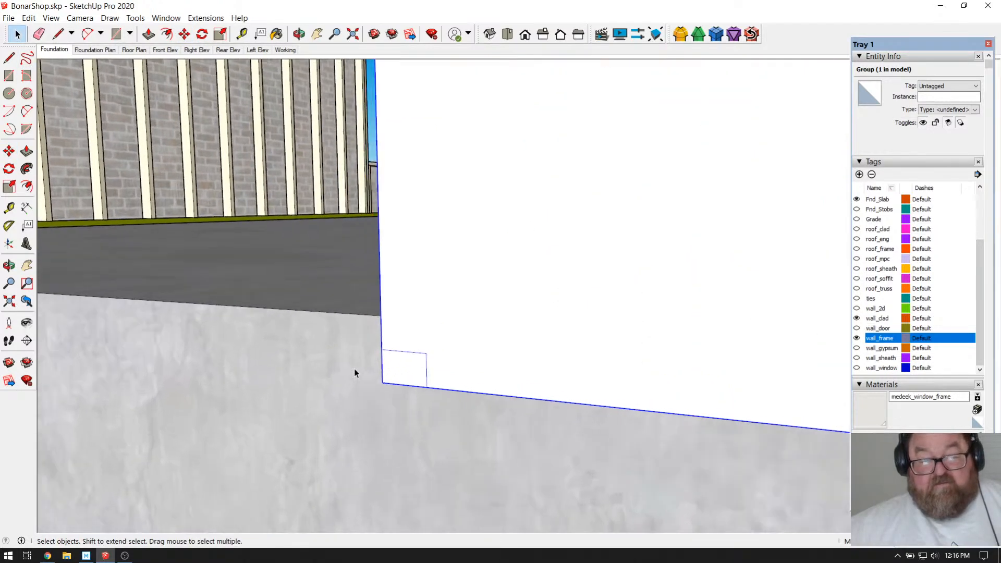
pyautogui.doubleClick(456, 356)
pyautogui.click(438, 369)
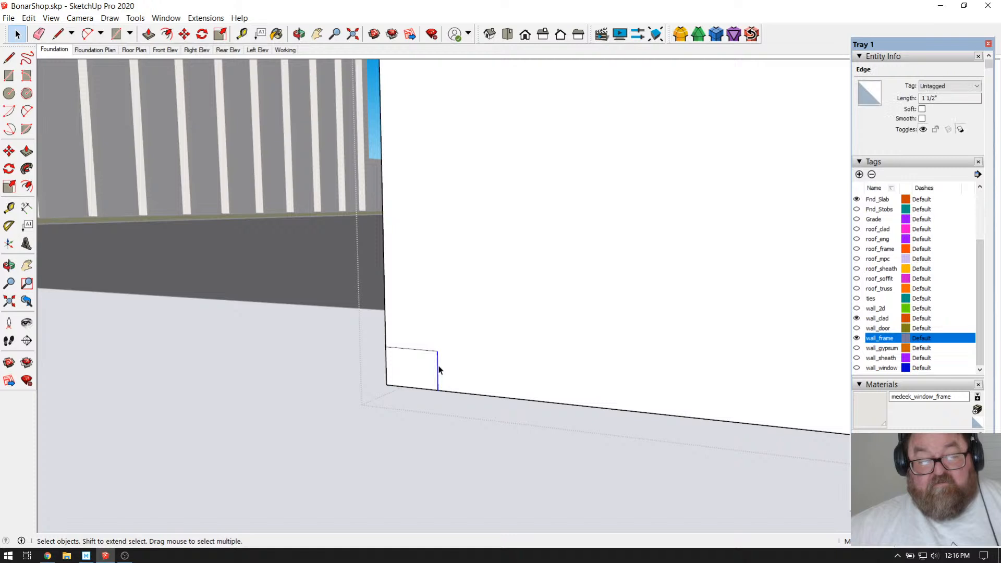
pyautogui.scroll(5, 415, 370)
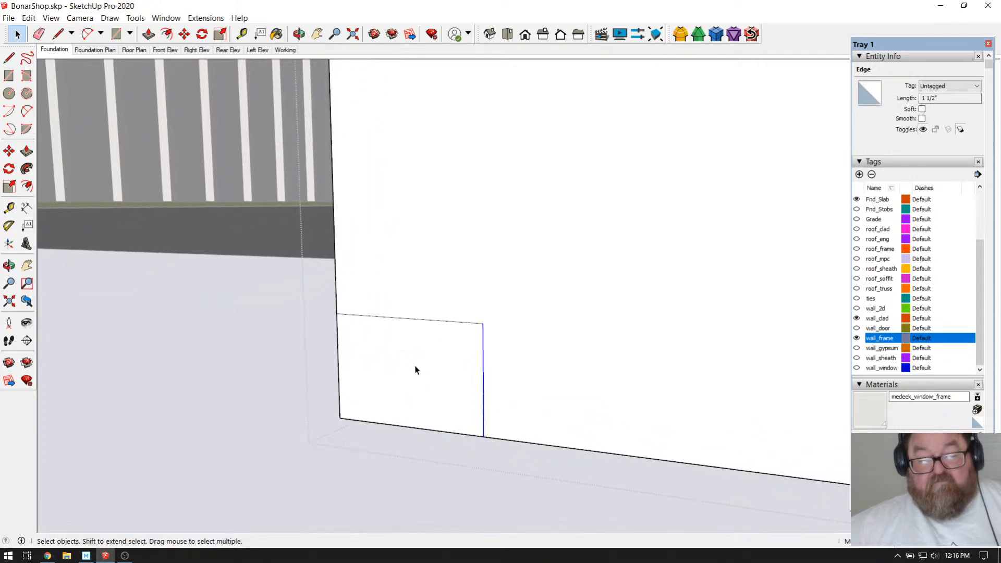
pyautogui.click(299, 34)
pyautogui.moveTo(476, 300); pyautogui.dragTo(523, 316)
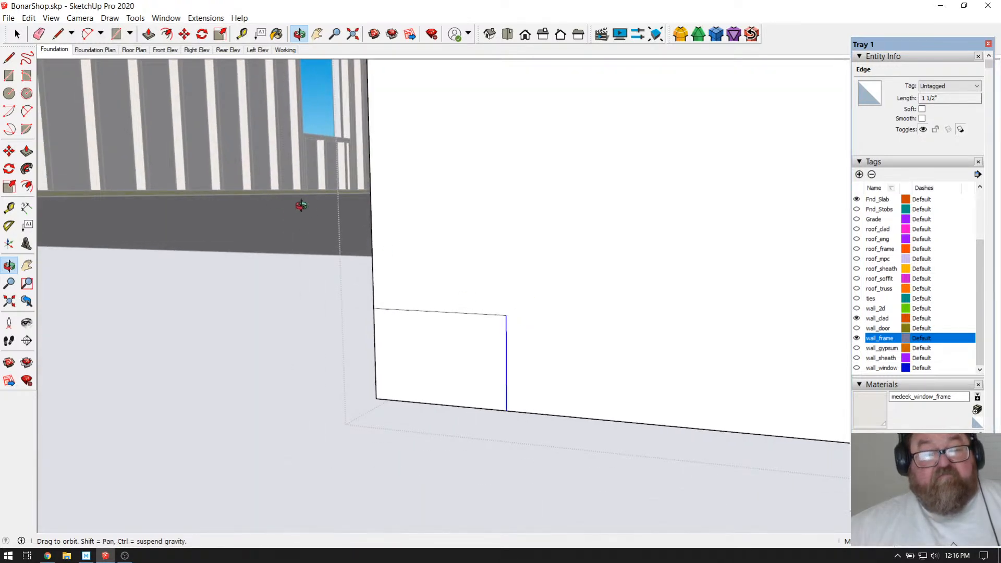
pyautogui.click(242, 34)
pyautogui.click(540, 413)
pyautogui.click(556, 311)
pyautogui.click(374, 274)
pyautogui.click(506, 300)
pyautogui.press('space')
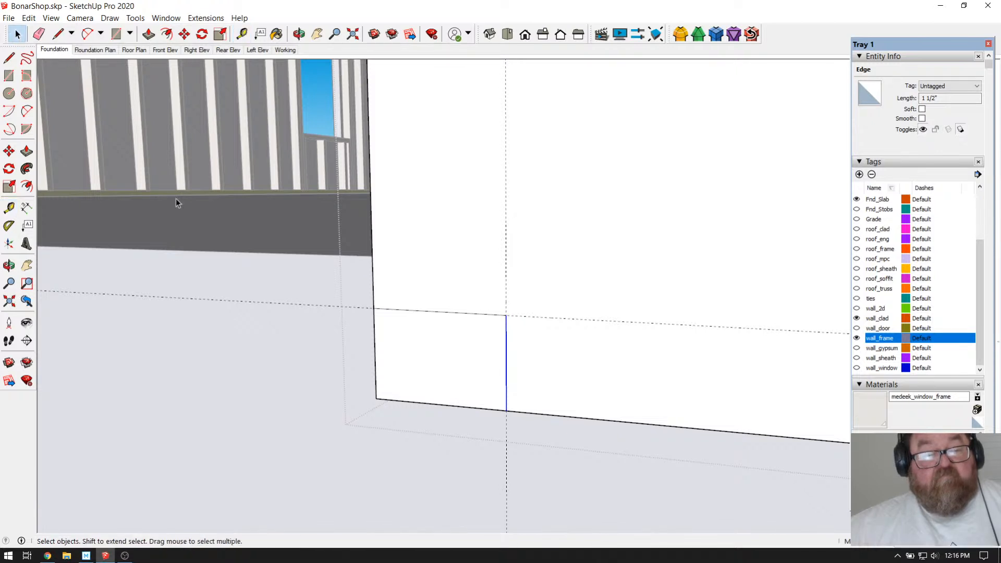
# Step: Delete the two traced step edges at the lower corner of the infill's front face, keeping the guides
pyautogui.moveTo(368, 302); pyautogui.dragTo(520, 342)
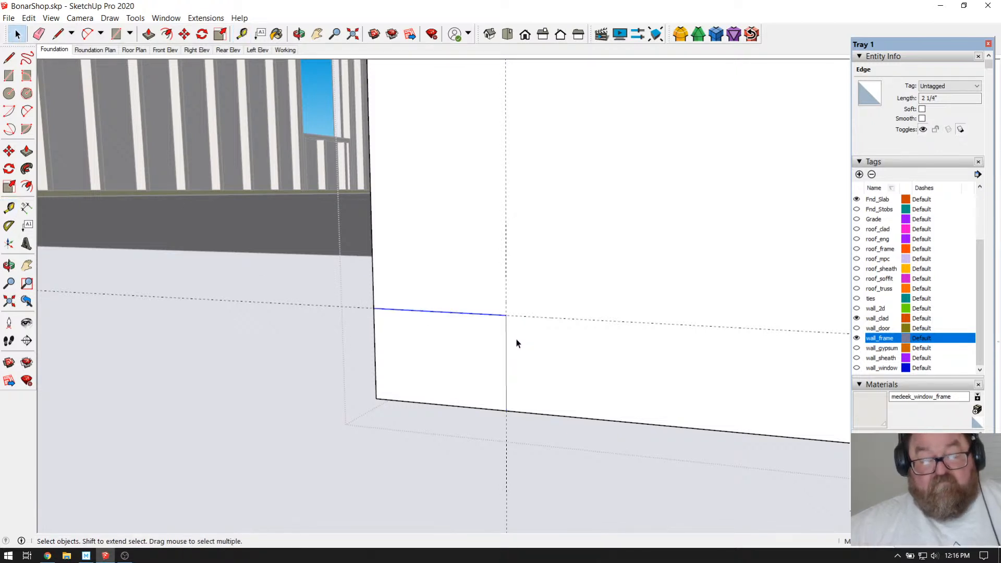
pyautogui.press('Delete')
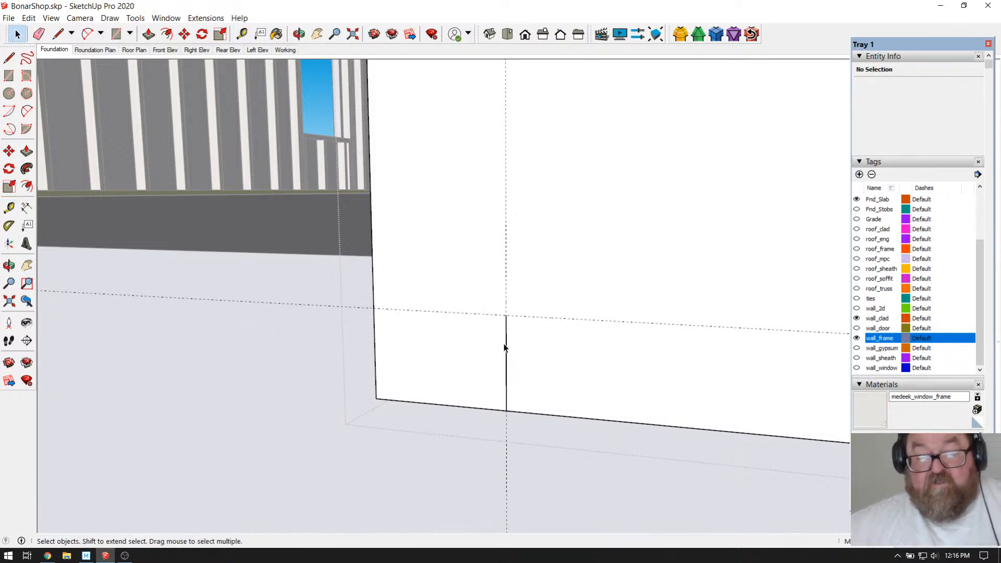
pyautogui.moveTo(488, 298); pyautogui.dragTo(528, 465)
pyautogui.press('Delete')
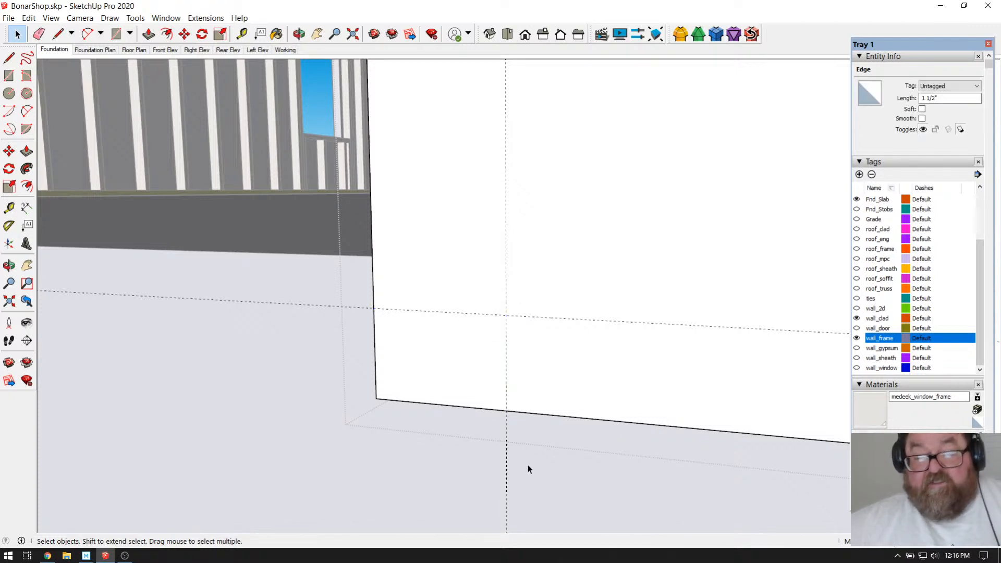
# Step: Redraw the step outline along the guides with a horizontal and a vertical line down to the face's bottom edge
pyautogui.click(57, 34)
pyautogui.click(374, 308)
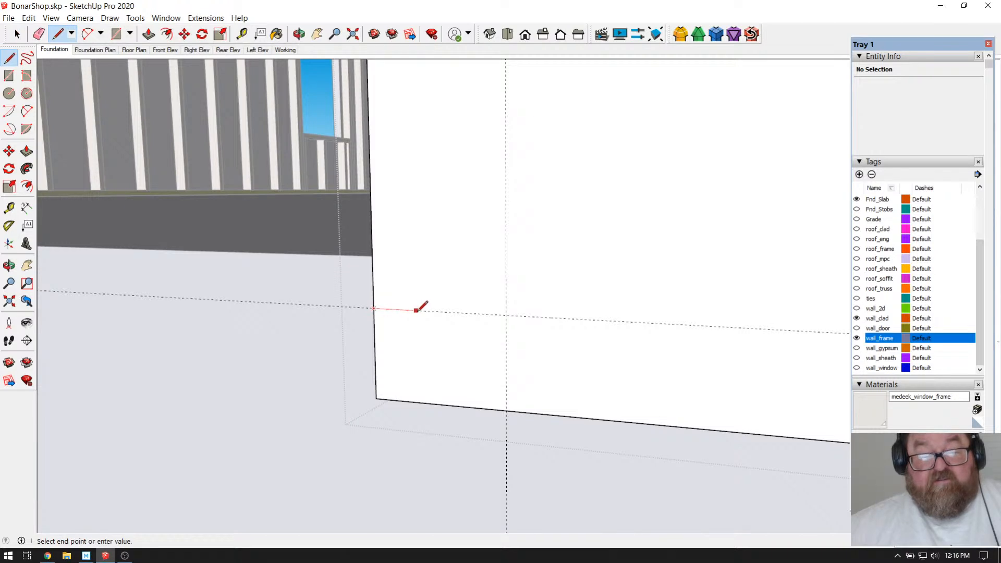
pyautogui.press('Escape')
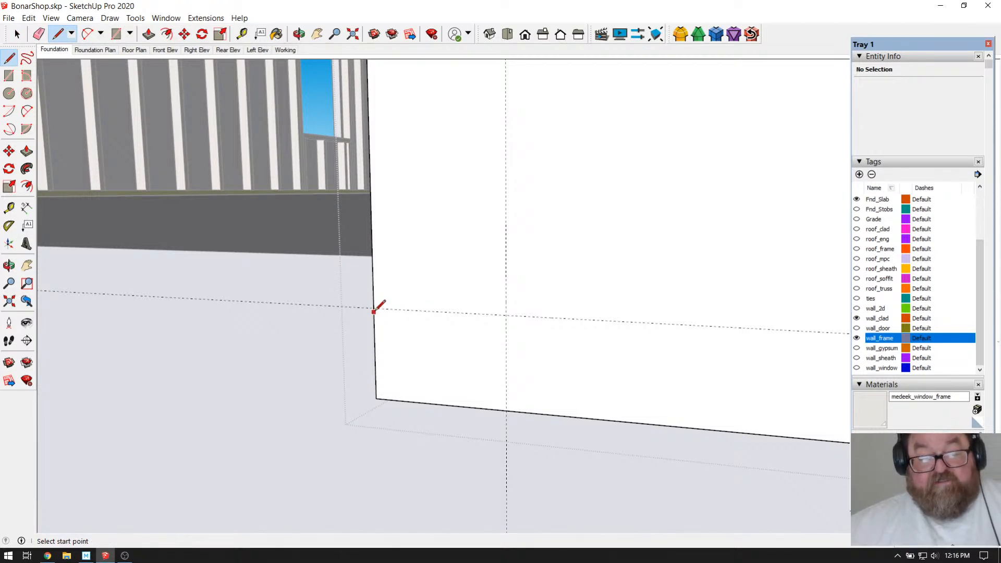
pyautogui.click(375, 308)
pyautogui.click(506, 315)
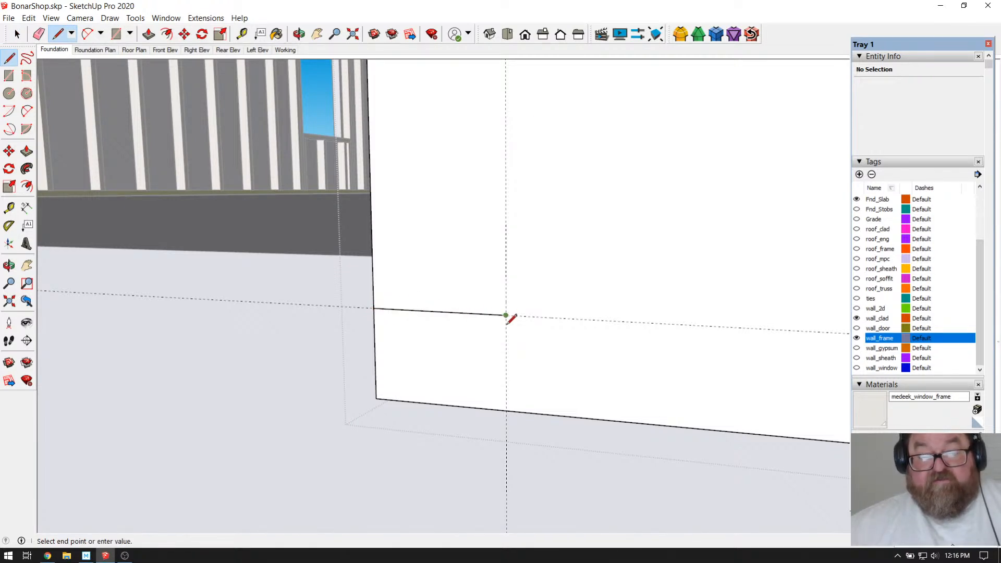
pyautogui.click(506, 410)
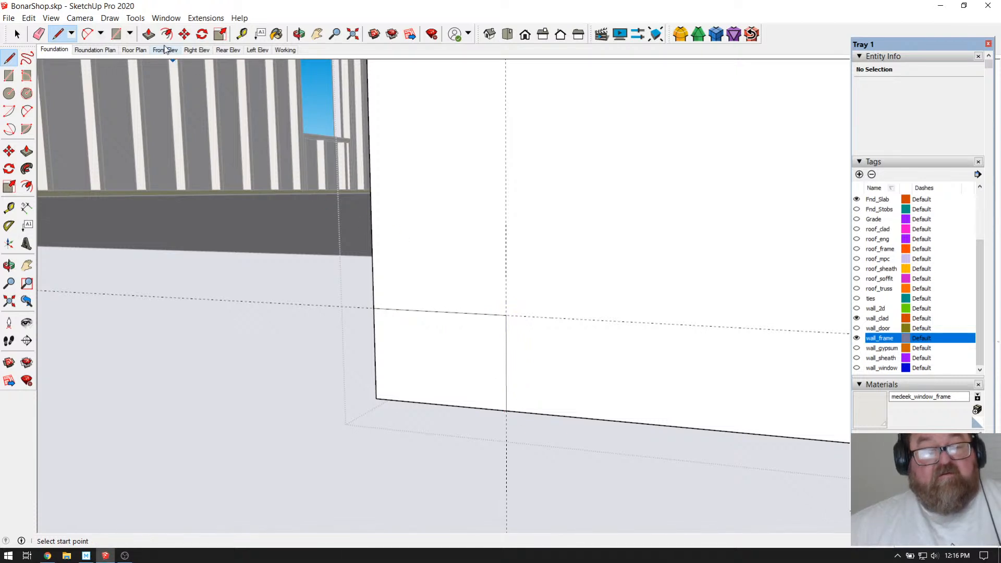
# Step: Erase the outer corner edges below and beside the redrawn step to cut the notch, and erase the guides
pyautogui.press('e')
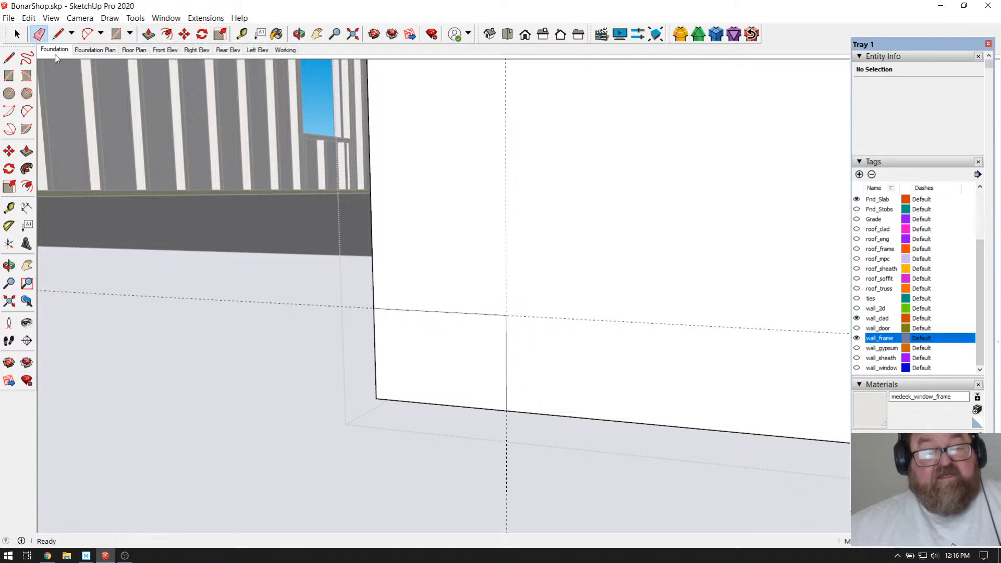
pyautogui.click(374, 345)
pyautogui.moveTo(407, 396); pyautogui.dragTo(436, 419)
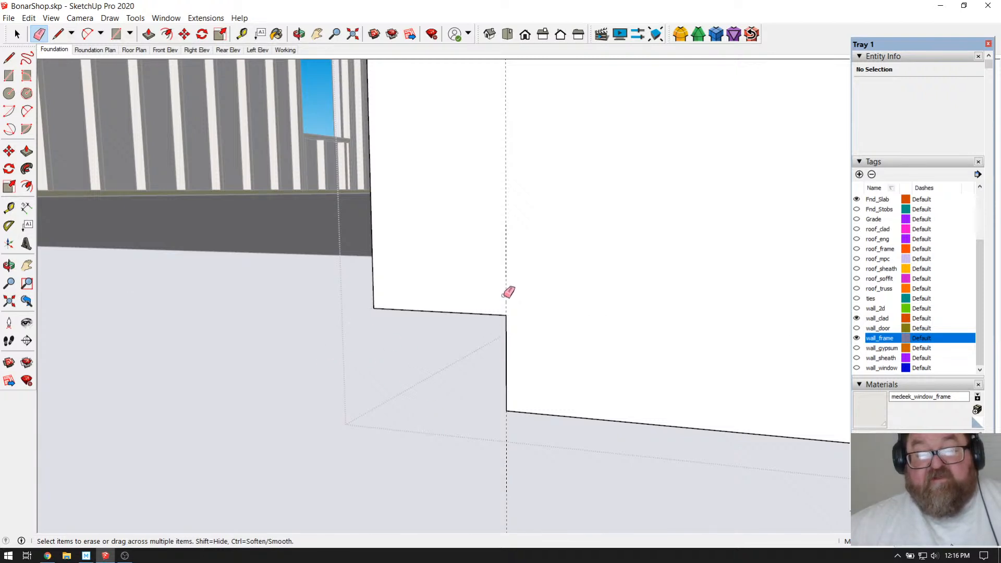
pyautogui.scroll(-5, 613, 418)
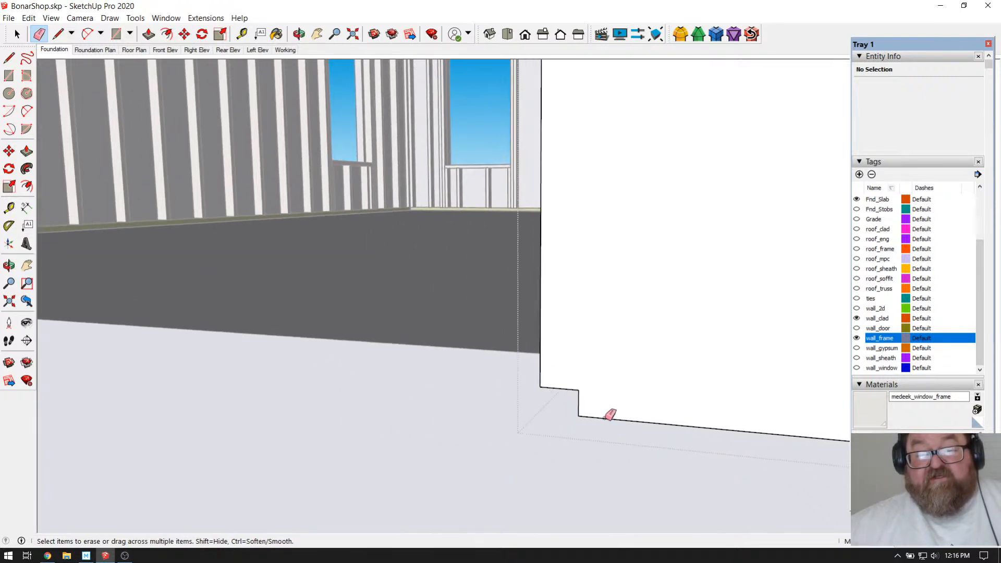
# Step: Close the right corner infill group and move it back under the brick cladding onto the foundation ledge
pyautogui.scroll(-3, 298, 328)
pyautogui.click(17, 34)
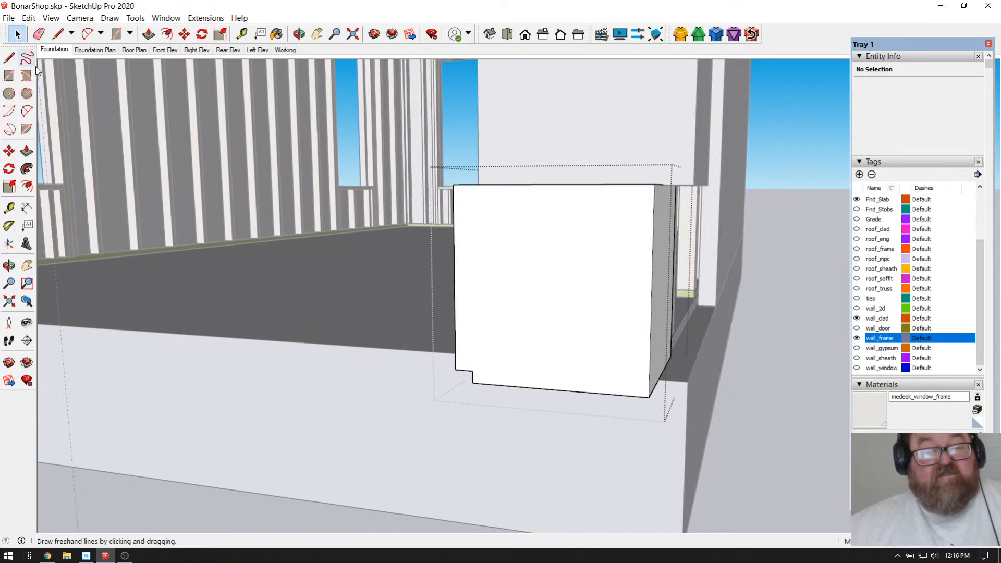
pyautogui.scroll(-2, 287, 338)
pyautogui.click(511, 446)
pyautogui.click(509, 357)
pyautogui.scroll(2, 535, 368)
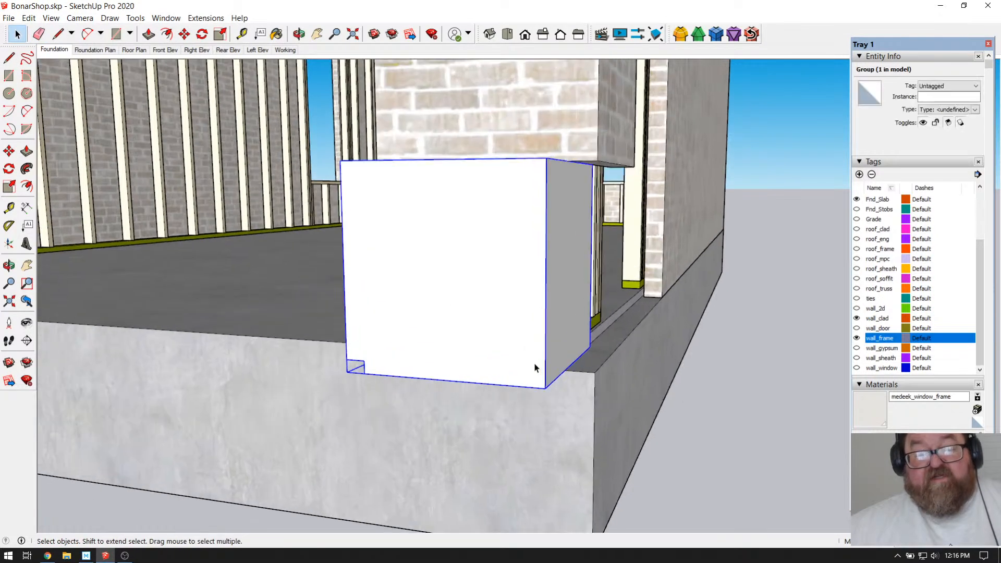
pyautogui.click(184, 34)
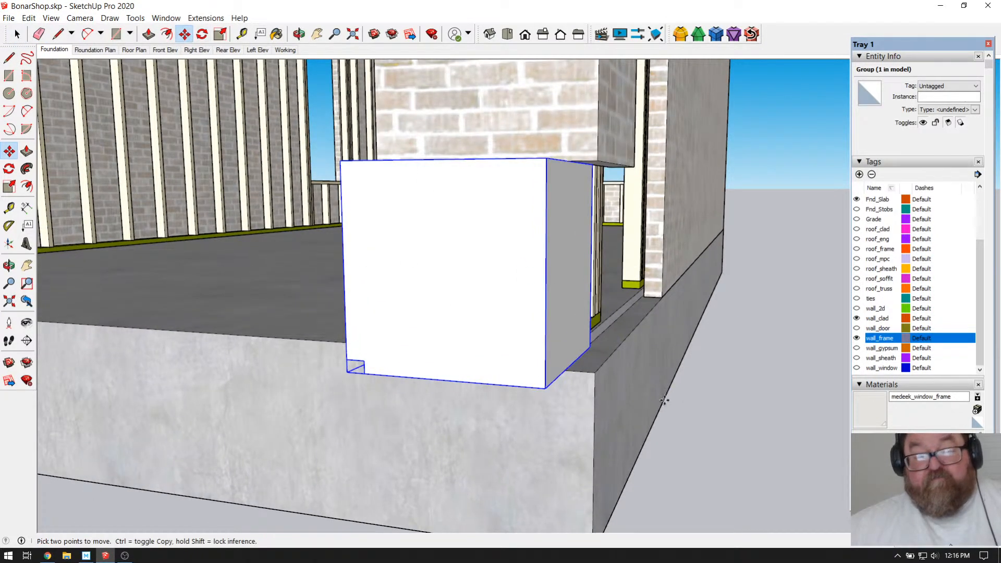
pyautogui.click(617, 402)
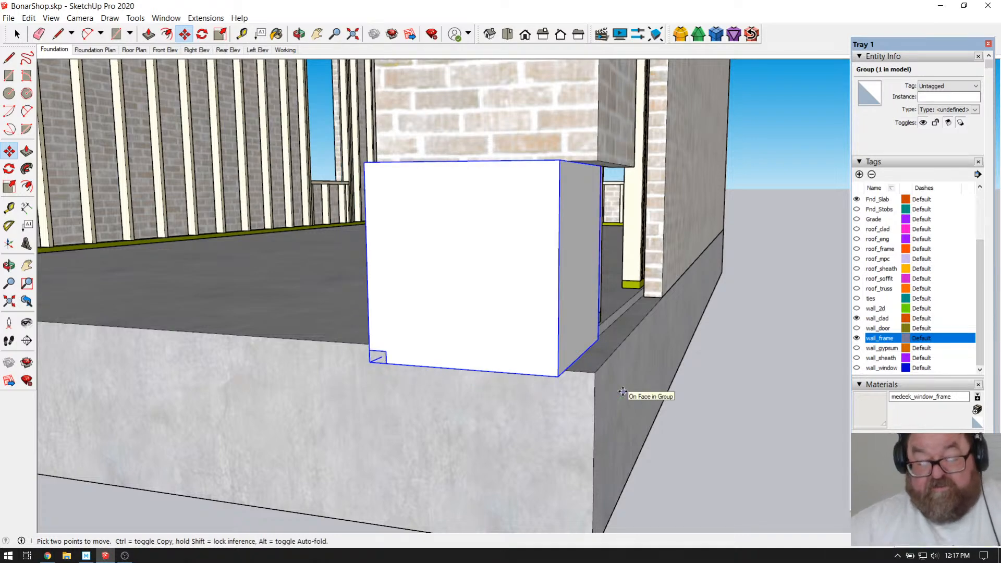
pyautogui.press('Return')
pyautogui.scroll(-6, 681, 412)
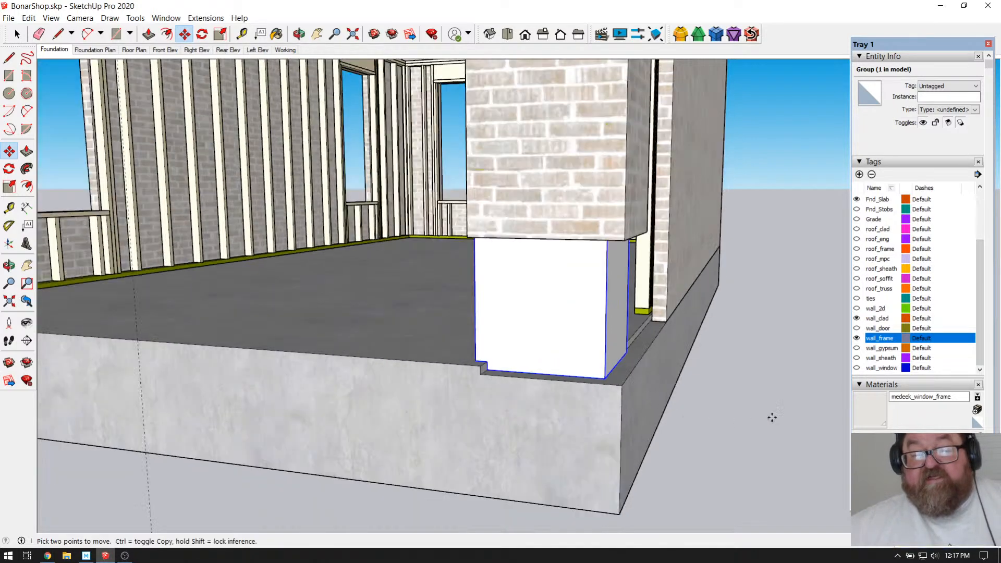
# Step: Delete the white infill group under the left front corner's brick cladding
pyautogui.scroll(5, 267, 353)
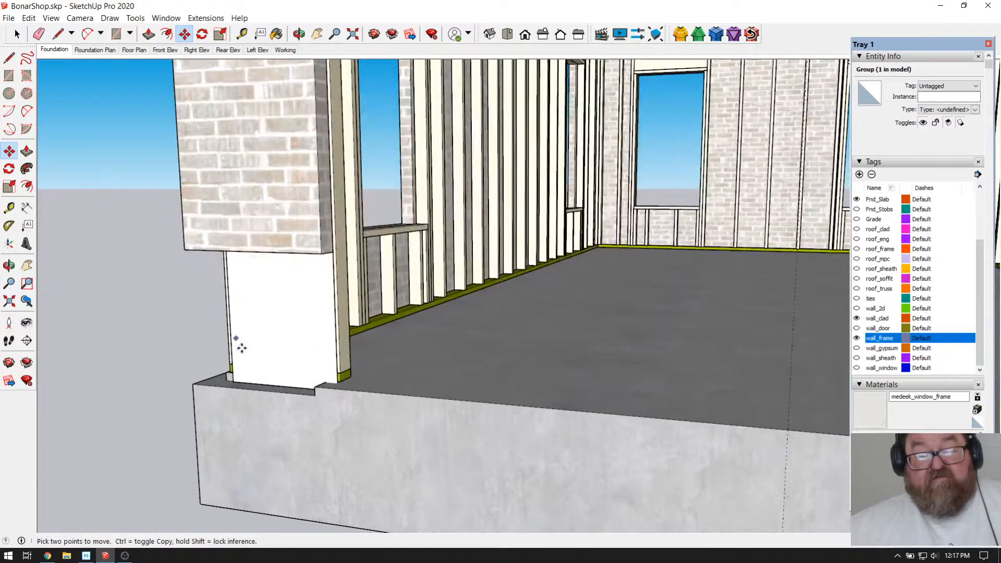
pyautogui.click(17, 34)
pyautogui.click(276, 312)
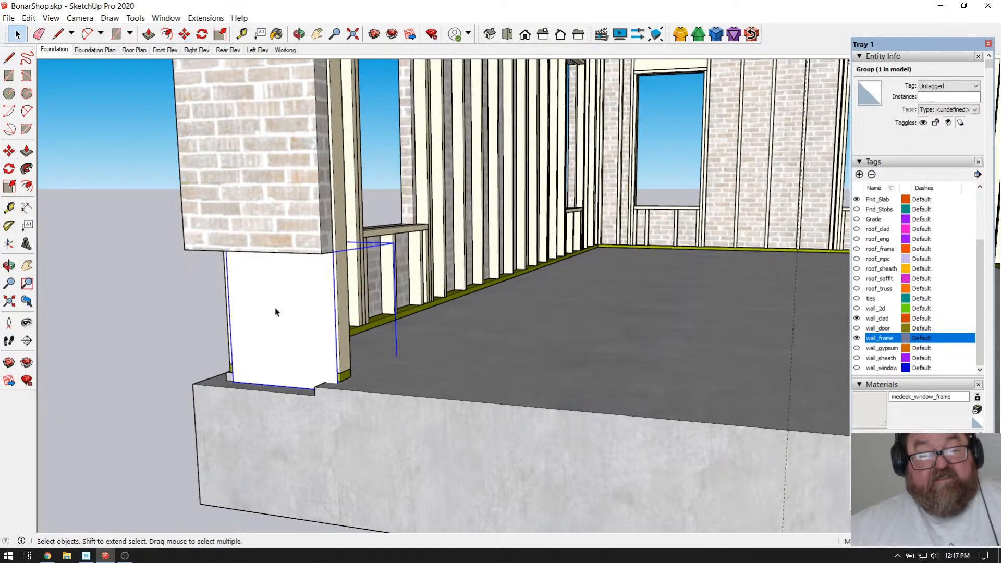
pyautogui.press('Delete')
pyautogui.scroll(-5, 274, 319)
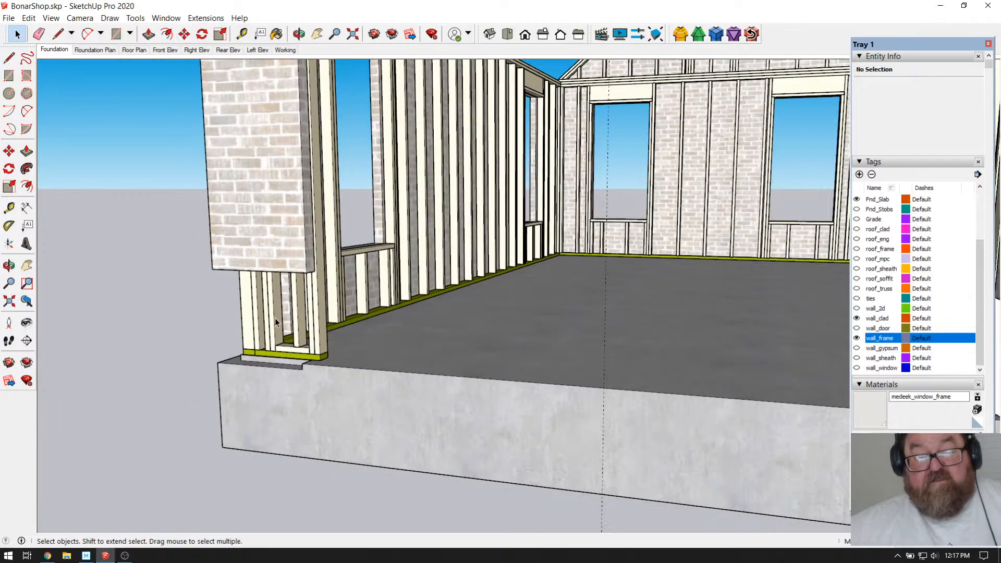
# Step: Copy the notched right corner infill group sideways along the front of the slab into the garage opening
pyautogui.scroll(3, 586, 351)
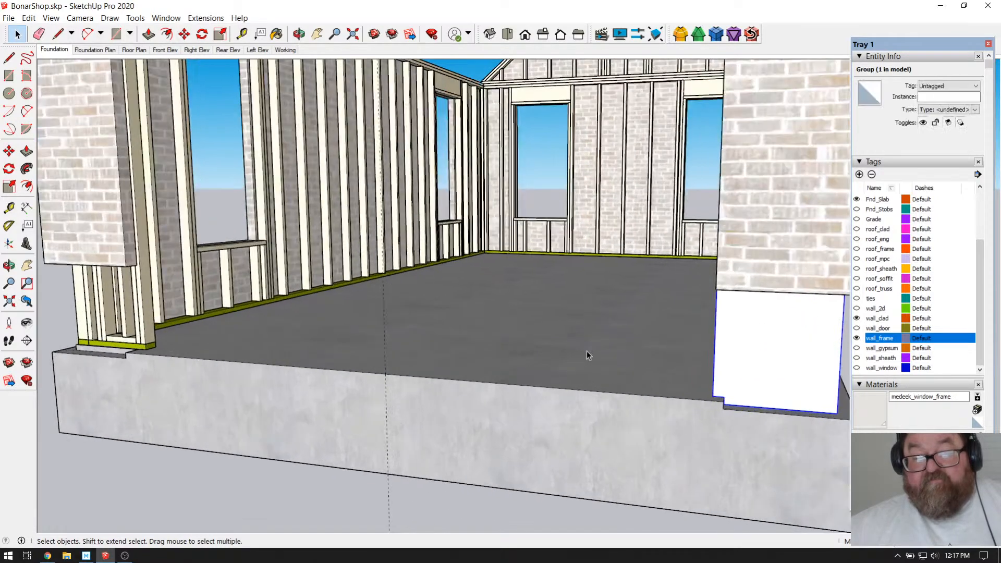
pyautogui.click(184, 33)
pyautogui.click(560, 323)
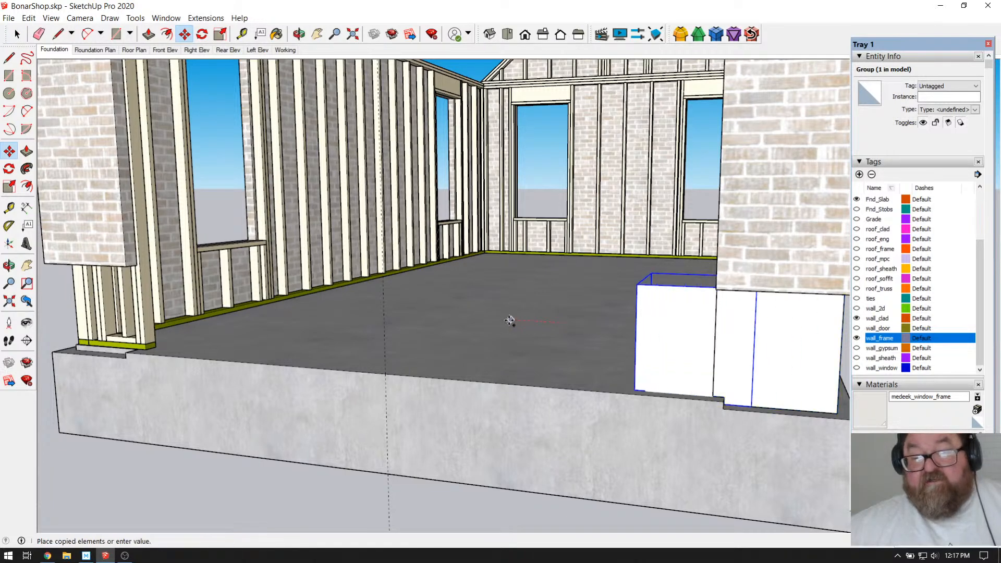
pyautogui.click(428, 313)
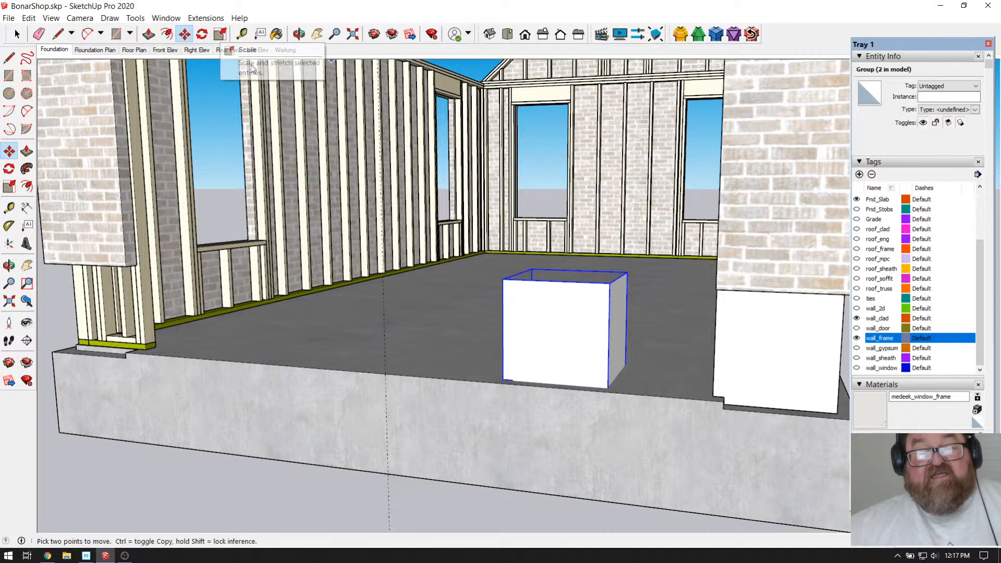
# Step: Mirror the copied infill group across its width with the Scale tool so its notch faces the right corner
pyautogui.scroll(3, 599, 331)
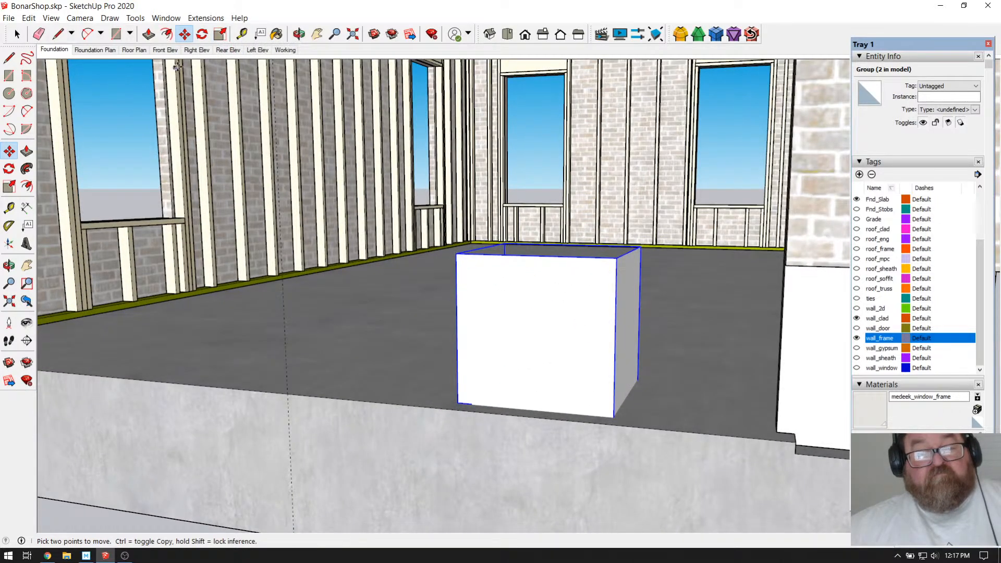
pyautogui.click(220, 34)
pyautogui.moveTo(617, 339); pyautogui.dragTo(355, 315)
pyautogui.scroll(-5, 655, 436)
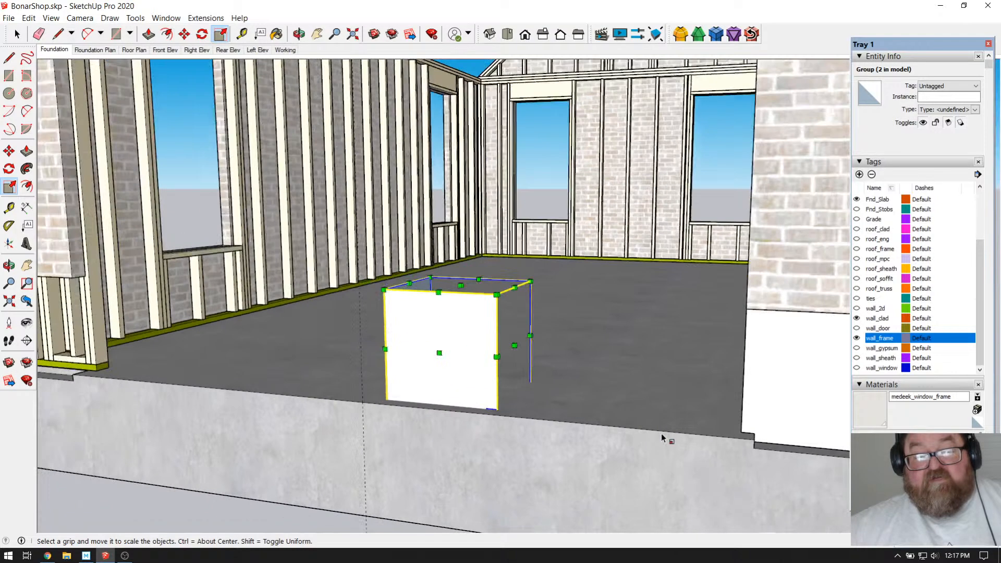
# Step: Move the mirrored infill group under the left front corner's cladding, snapping its top corner to the cladding's lower corner at the garage opening
pyautogui.press('m')
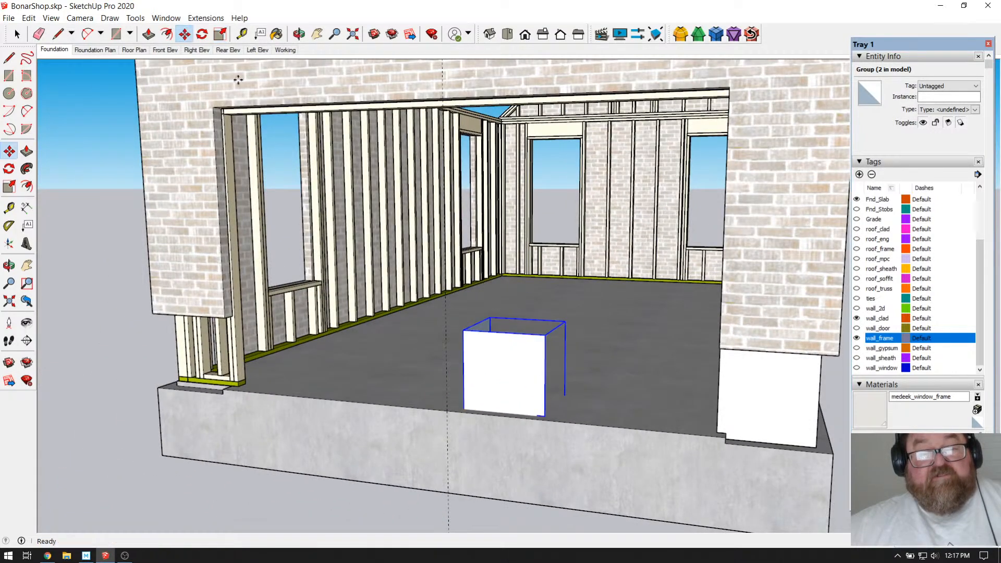
pyautogui.scroll(3, 525, 351)
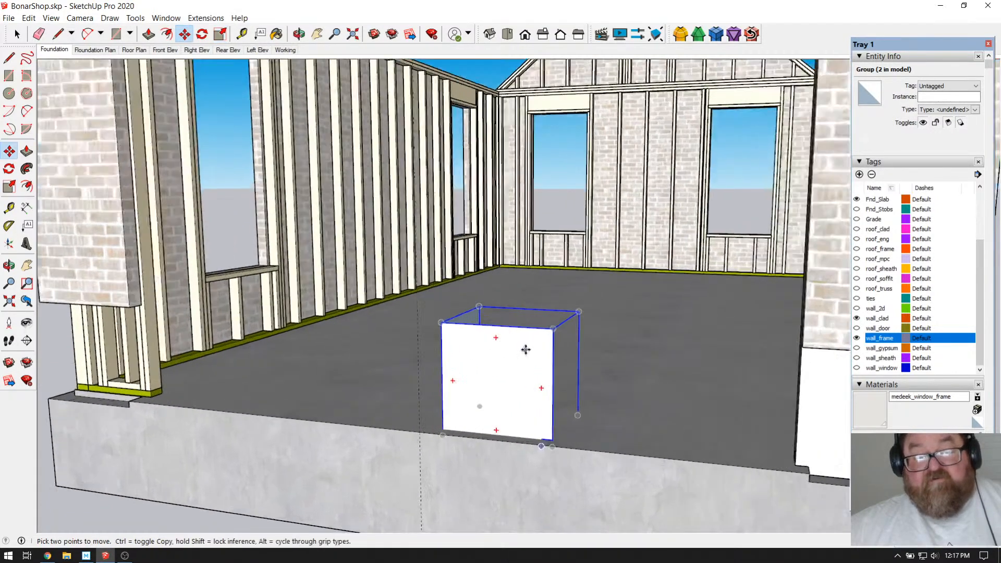
pyautogui.click(555, 323)
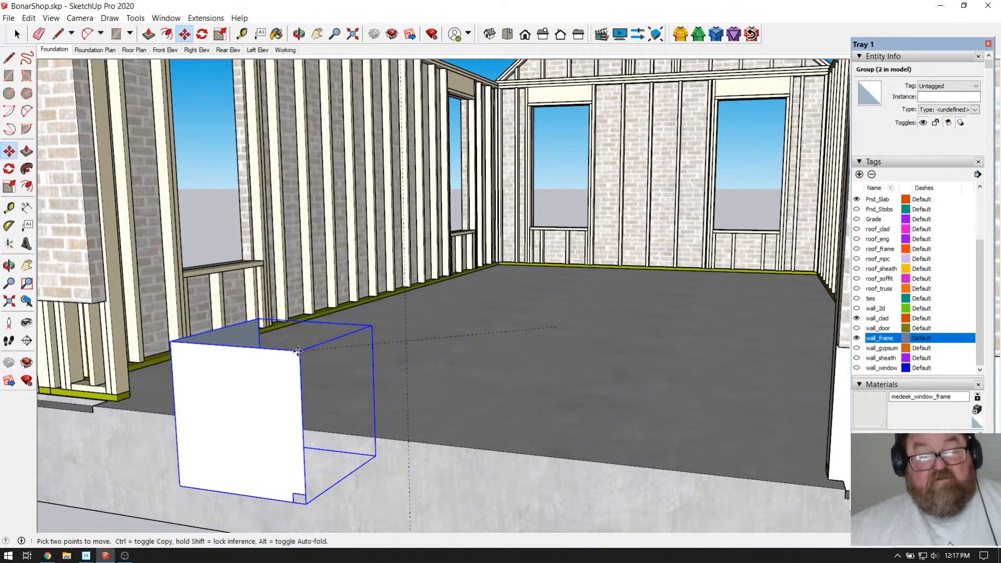
pyautogui.scroll(6, 298, 351)
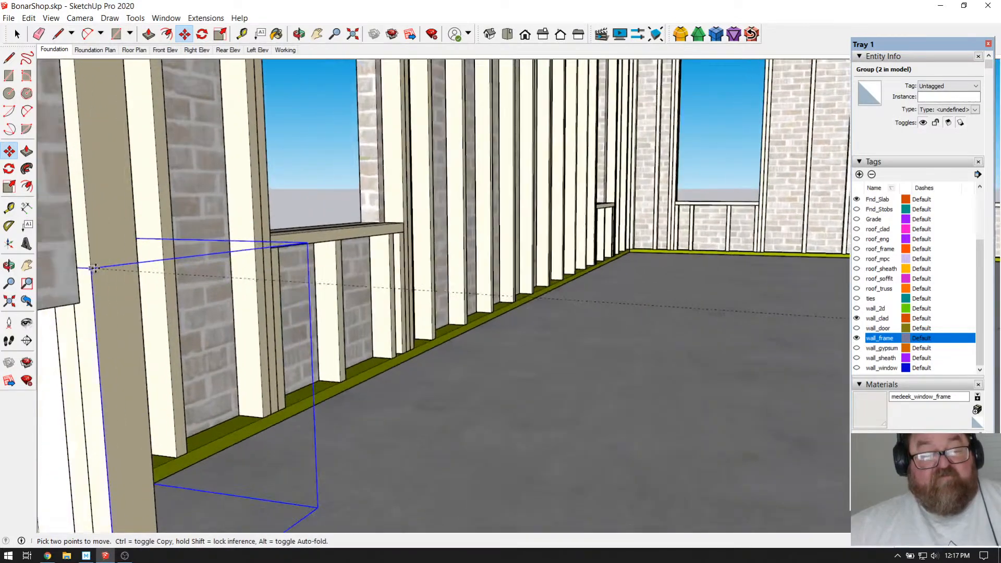
pyautogui.scroll(-3, 94, 268)
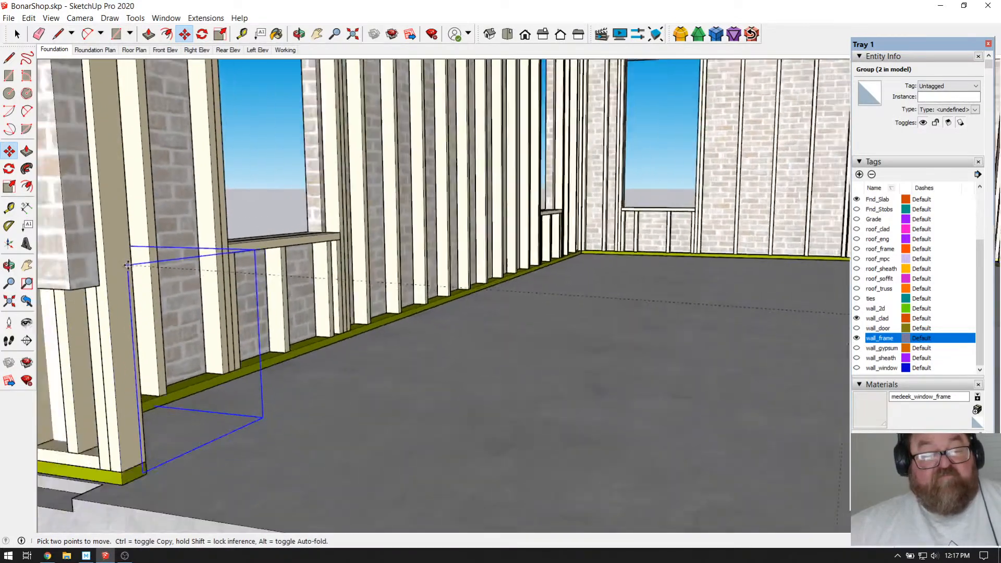
pyautogui.scroll(3, 95, 285)
pyautogui.click(112, 273)
pyautogui.scroll(-4, 360, 317)
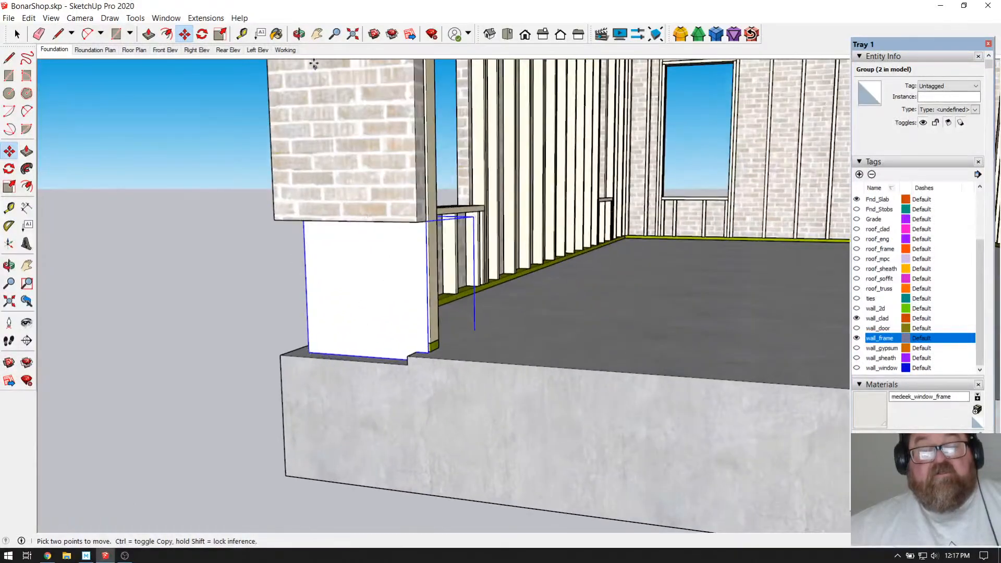
# Step: Examine the left corner infill's side face where it meets the side wall's brick cladding and the foundation ledge
pyautogui.click(299, 34)
pyautogui.moveTo(466, 251); pyautogui.dragTo(722, 263)
pyautogui.scroll(6, 581, 297)
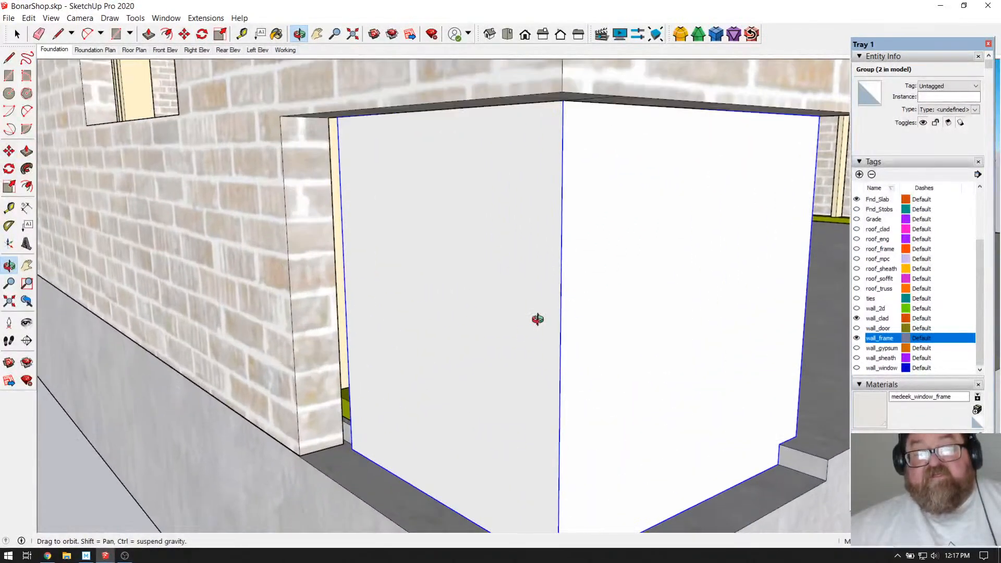
# Step: Compare the gaps between the corner infills and the side walls' brick cladding at both front corners
pyautogui.moveTo(538, 318); pyautogui.dragTo(778, 279)
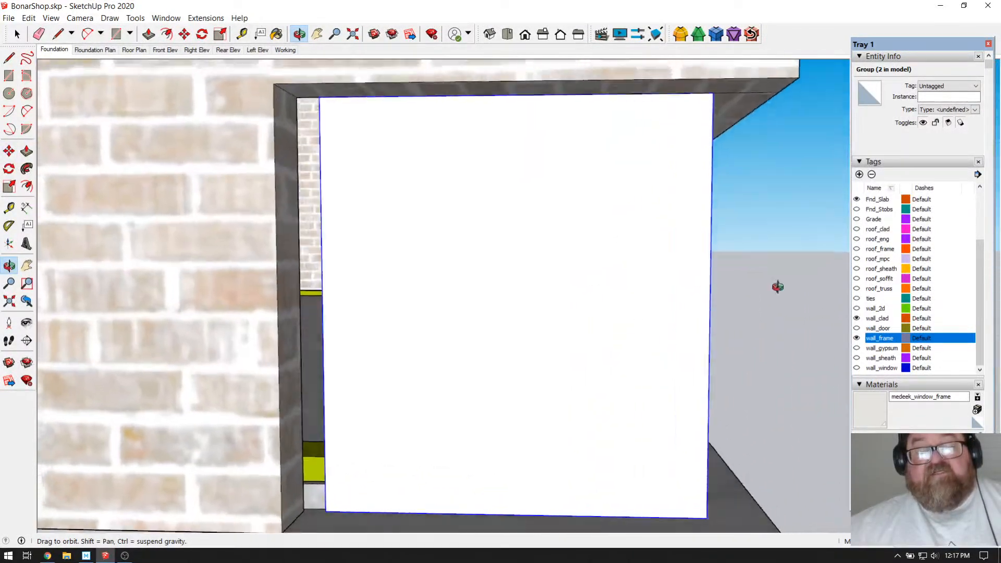
pyautogui.moveTo(492, 293); pyautogui.dragTo(393, 294)
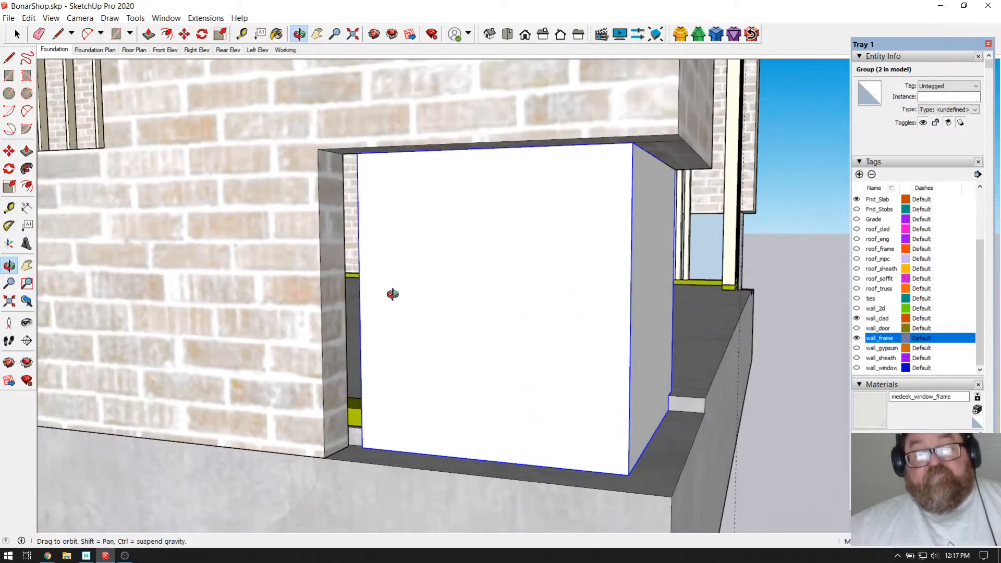
pyautogui.moveTo(477, 308); pyautogui.dragTo(551, 239)
pyautogui.scroll(3, 318, 195)
pyautogui.moveTo(482, 222); pyautogui.dragTo(208, 358)
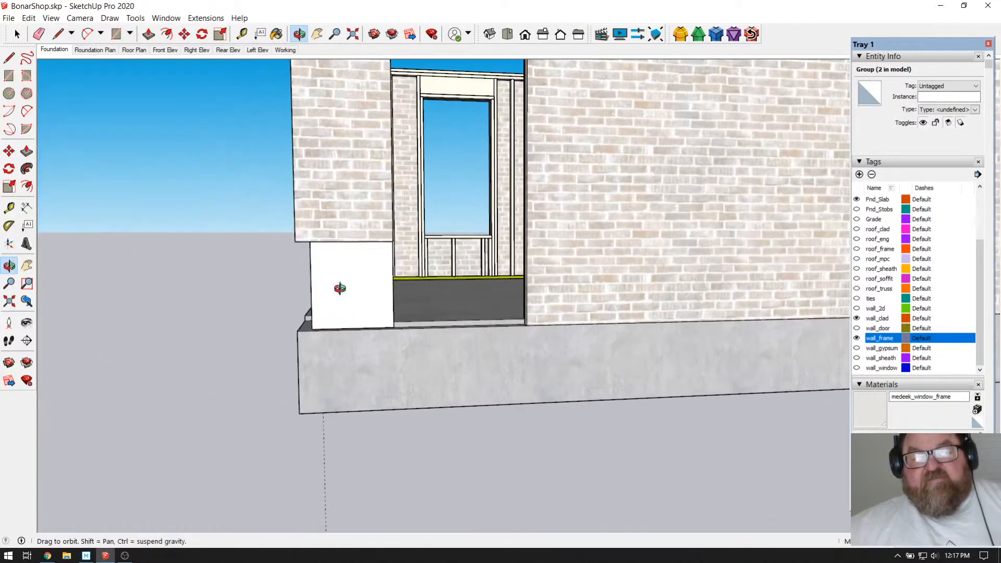
pyautogui.scroll(4, 324, 304)
pyautogui.moveTo(302, 280); pyautogui.dragTo(523, 296)
pyautogui.scroll(-8, 633, 302)
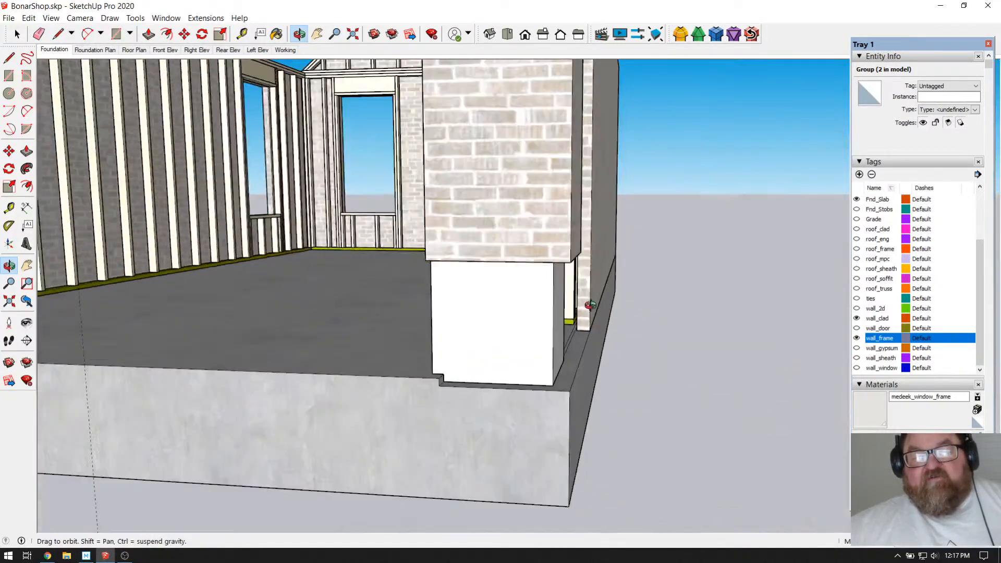
pyautogui.moveTo(637, 308); pyautogui.dragTo(837, 340)
pyautogui.scroll(10, 662, 295)
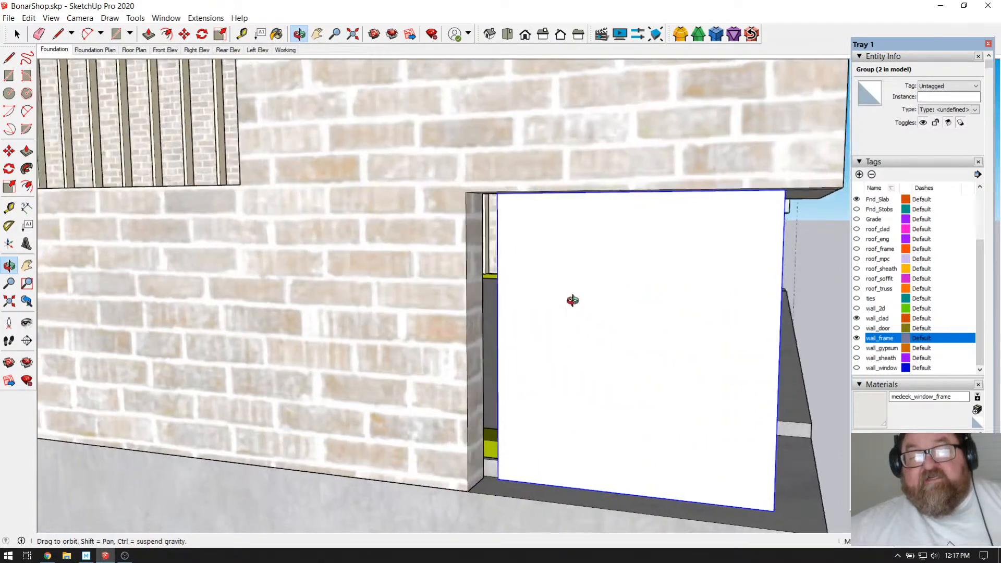
pyautogui.moveTo(572, 301); pyautogui.dragTo(408, 271)
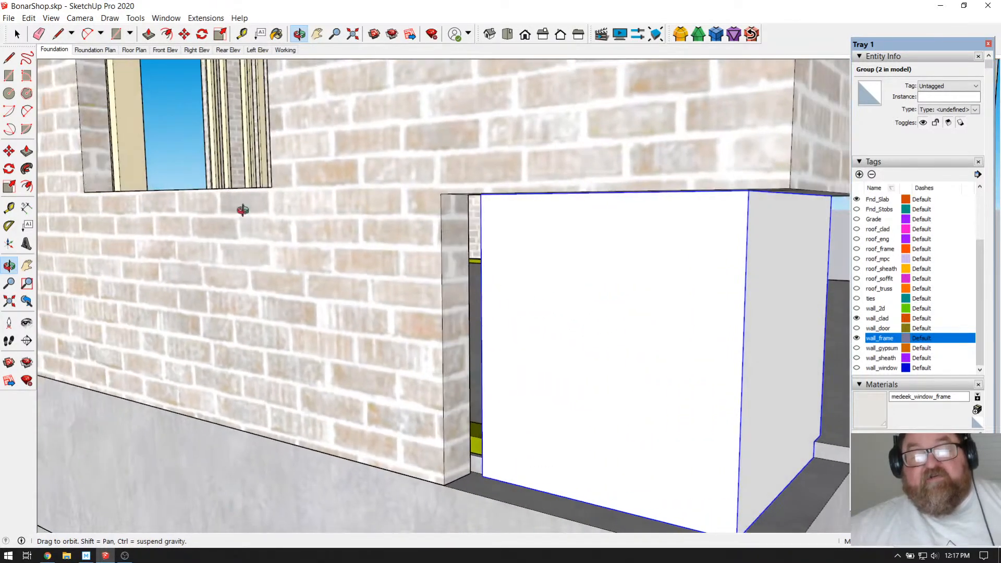
# Step: Open the left side wall's brick cladding group and pull its end face toward the left corner infill
pyautogui.click(18, 34)
pyautogui.click(365, 201)
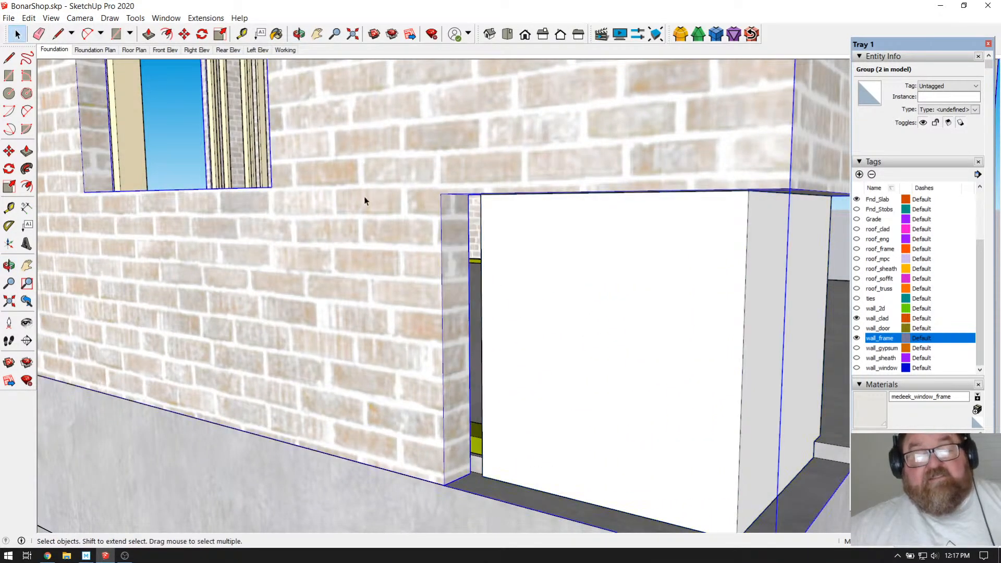
pyautogui.click(150, 35)
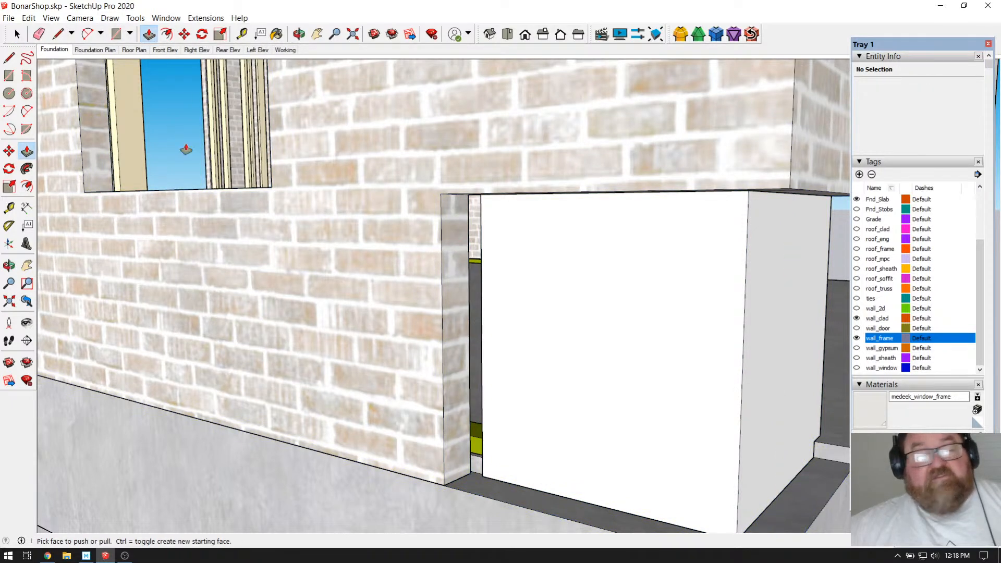
pyautogui.click(18, 34)
pyautogui.click(439, 189)
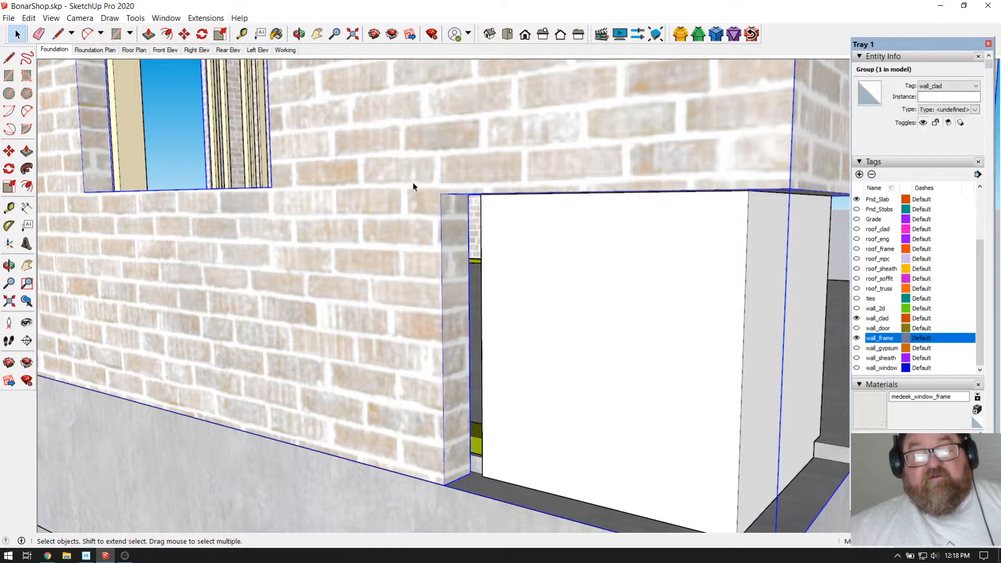
pyautogui.click(148, 34)
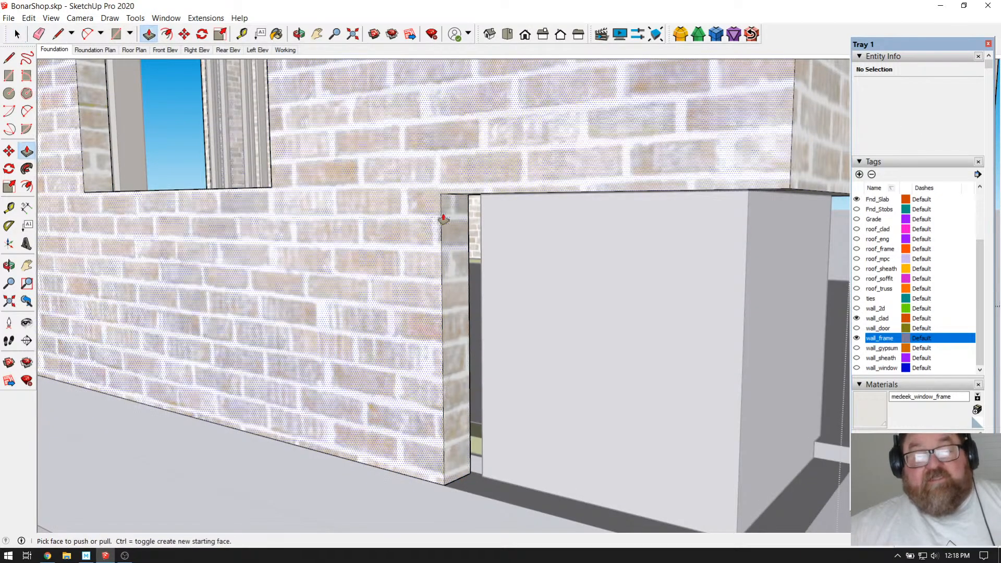
pyautogui.click(467, 216)
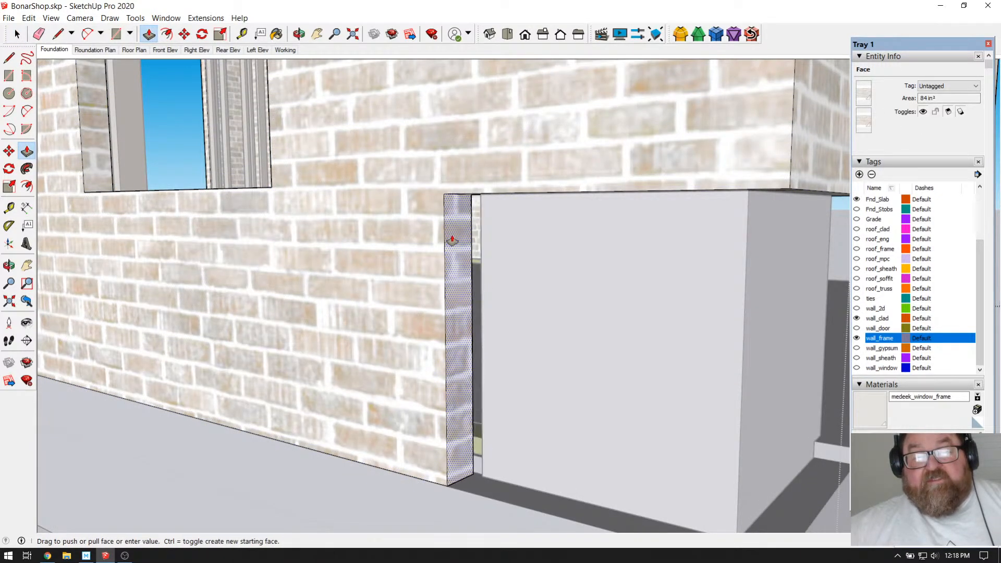
pyautogui.click(486, 267)
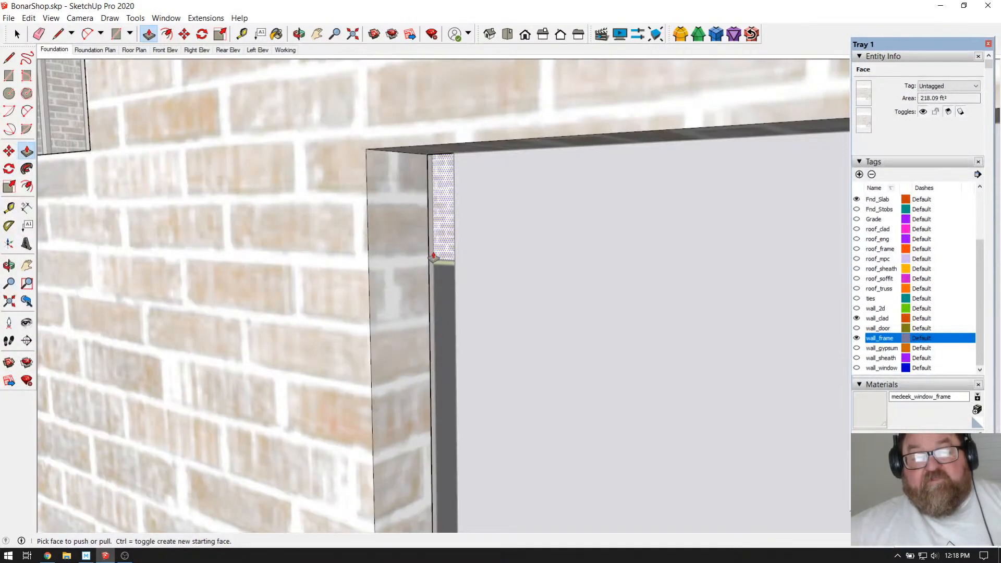
# Step: Extend the left side cladding's end face with Push/Pull up to the infill's edge and close the group
pyautogui.click(436, 241)
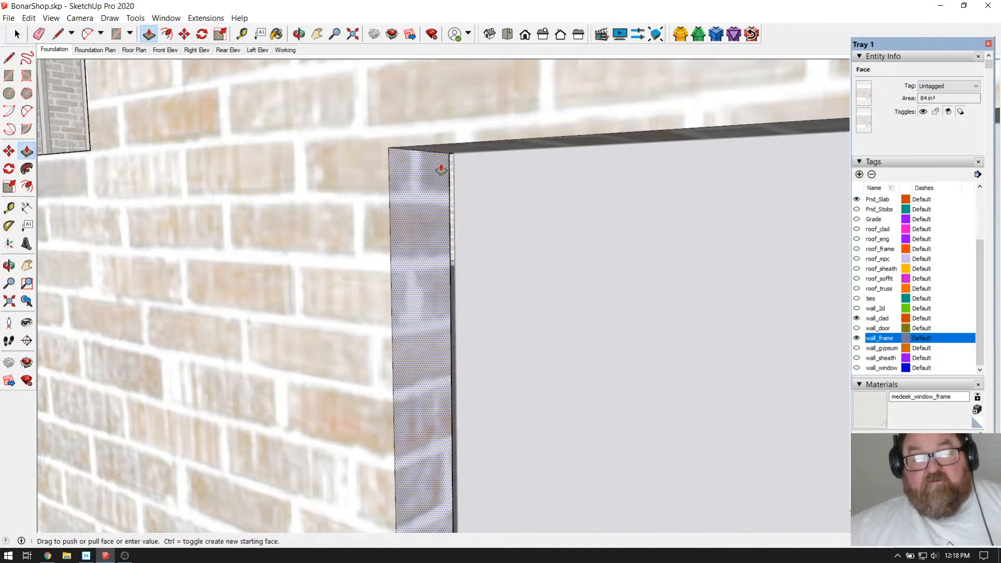
pyautogui.click(445, 171)
pyautogui.scroll(-4, 417, 251)
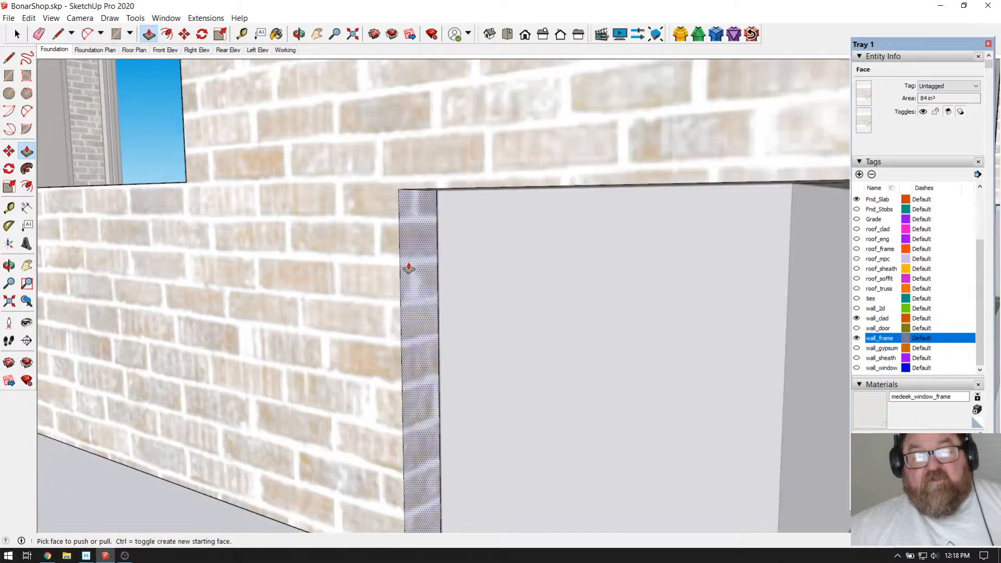
pyautogui.click(11, 37)
pyautogui.click(15, 36)
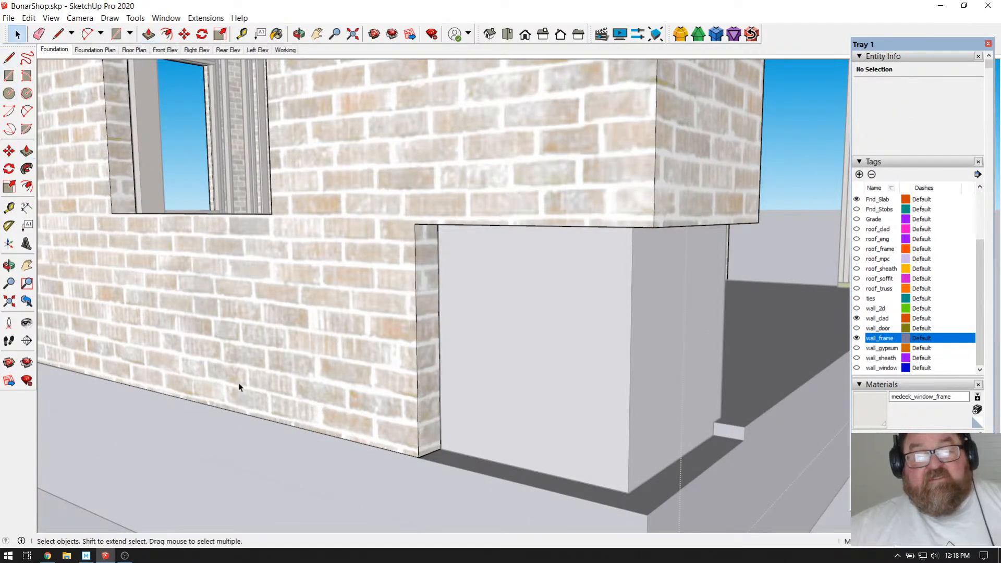
pyautogui.moveTo(236, 380); pyautogui.dragTo(316, 417, button='middle')
pyautogui.moveTo(340, 107); pyautogui.dragTo(386, 353, button='middle')
pyautogui.click(16, 35)
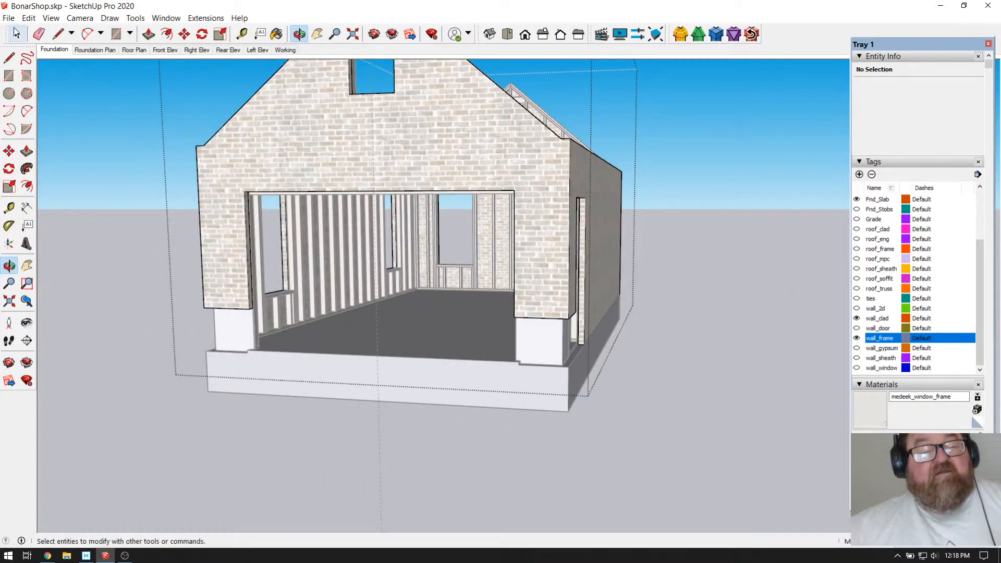
pyautogui.scroll(3, 285, 370)
pyautogui.scroll(2, 285, 371)
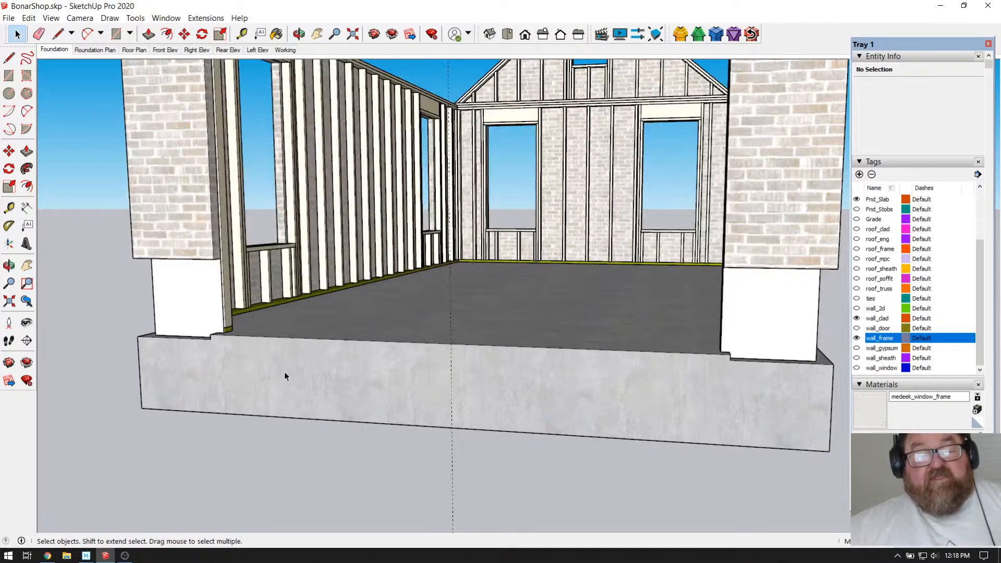
pyautogui.scroll(-4, 475, 362)
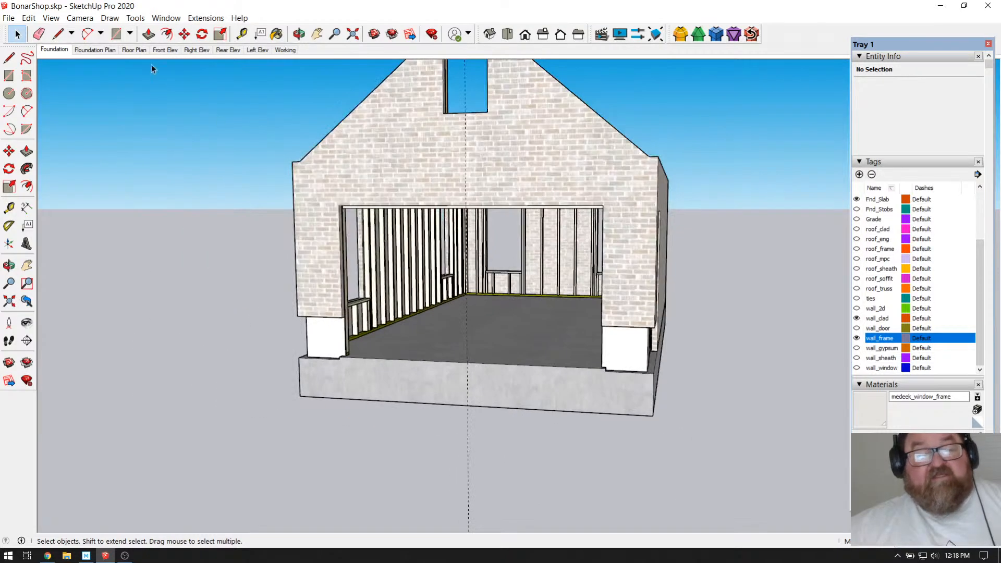
pyautogui.click(39, 35)
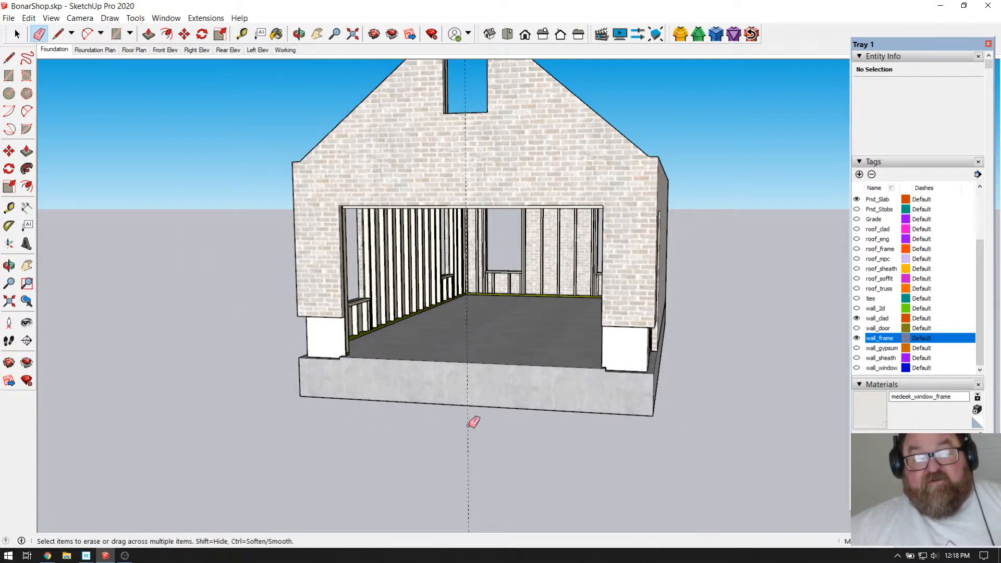
pyautogui.click(299, 34)
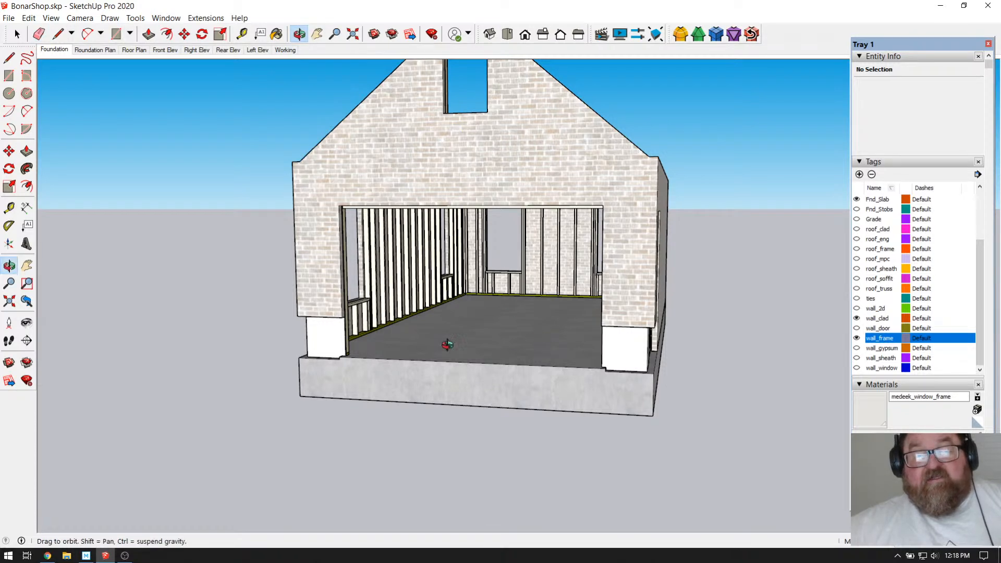
# Step: Check the live stream in YouTube Studio, return to SketchUp and examine the right front corner infill
pyautogui.click(47, 556)
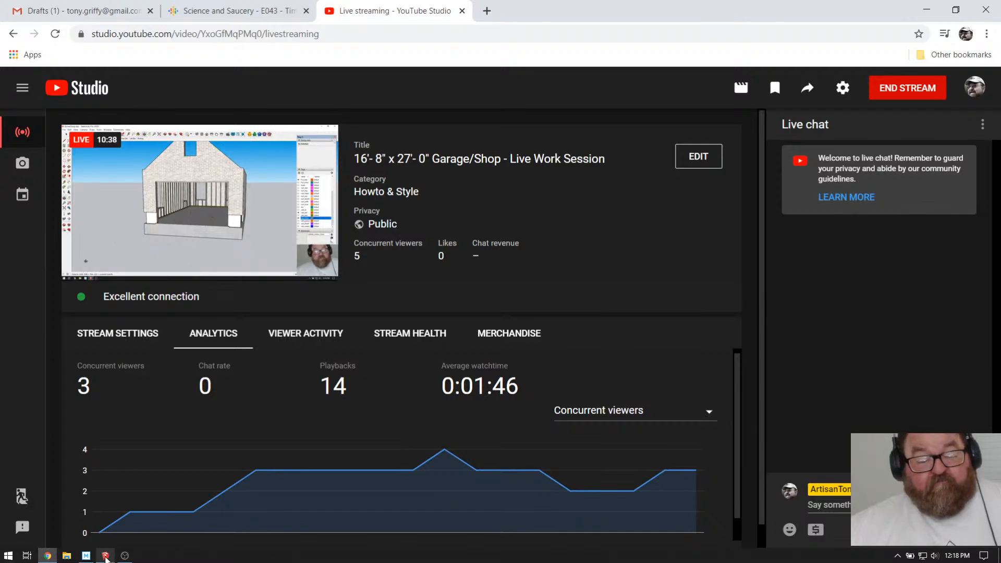
pyautogui.click(105, 556)
pyautogui.scroll(10, 586, 339)
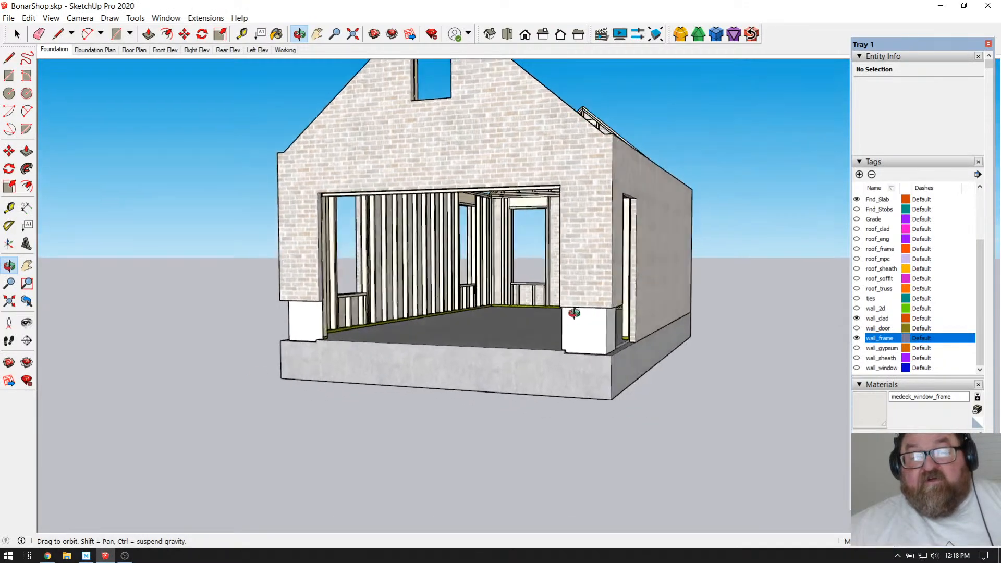
pyautogui.moveTo(572, 315); pyautogui.dragTo(470, 333)
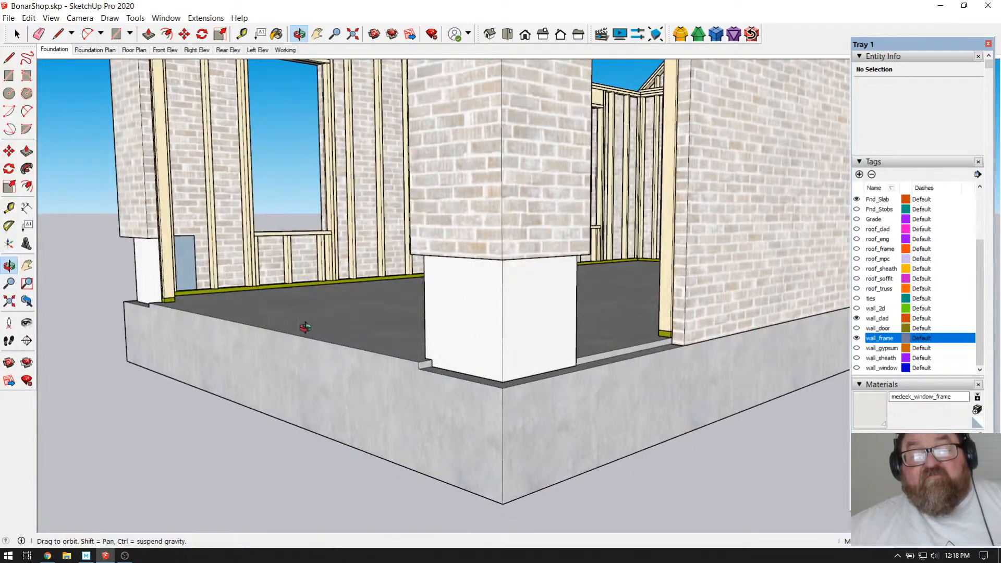
pyautogui.moveTo(101, 287); pyautogui.dragTo(518, 410)
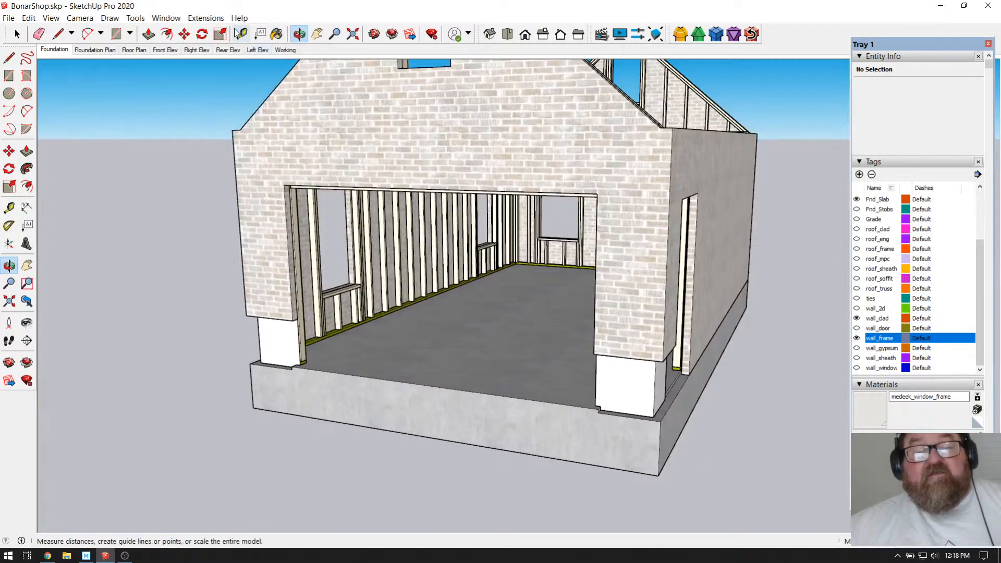
# Step: Look through the Vali Architects extension's tools, including Instant Fence Railing and Instant Cladding
pyautogui.click(206, 18)
pyautogui.moveTo(209, 32)
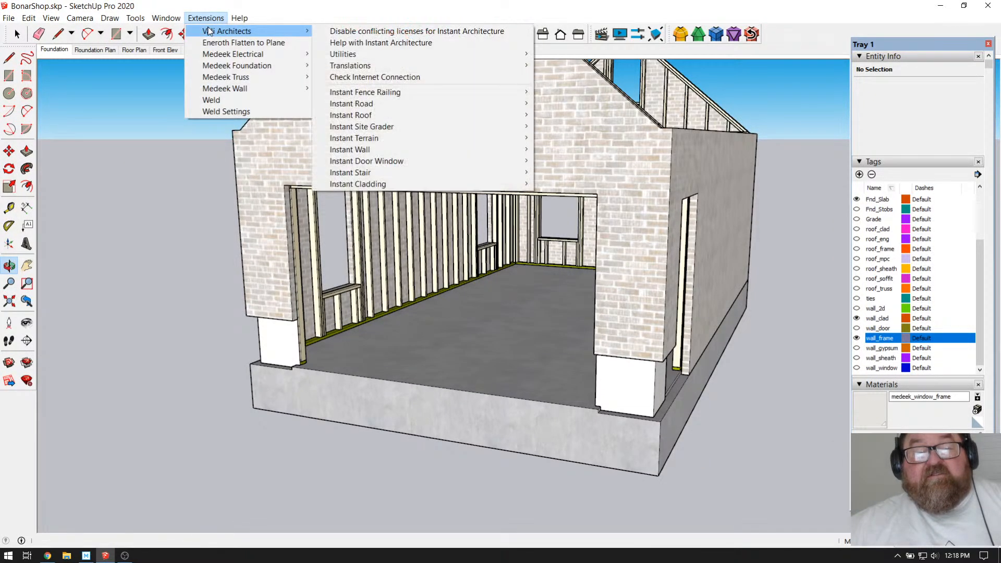
pyautogui.moveTo(372, 97)
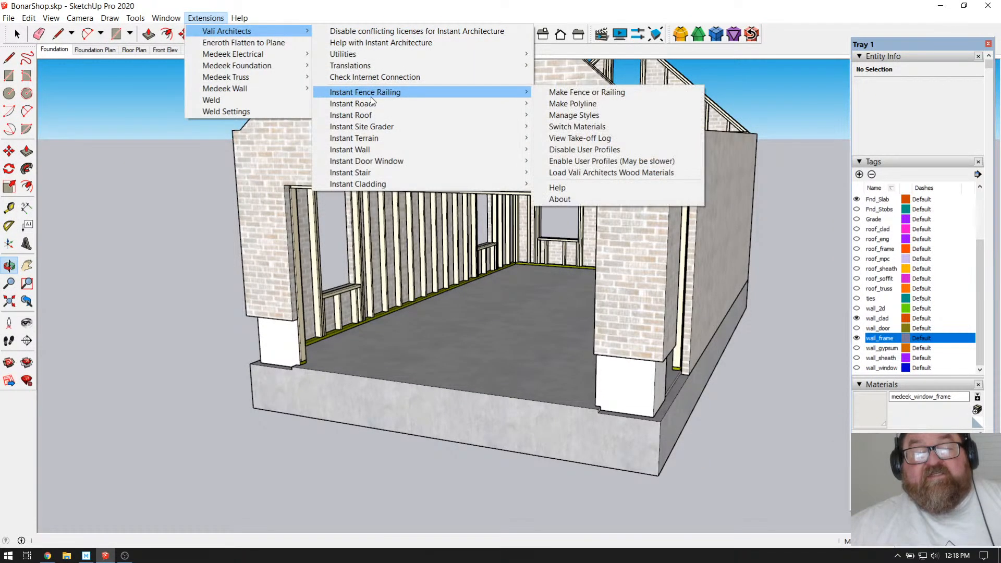
pyautogui.moveTo(364, 188)
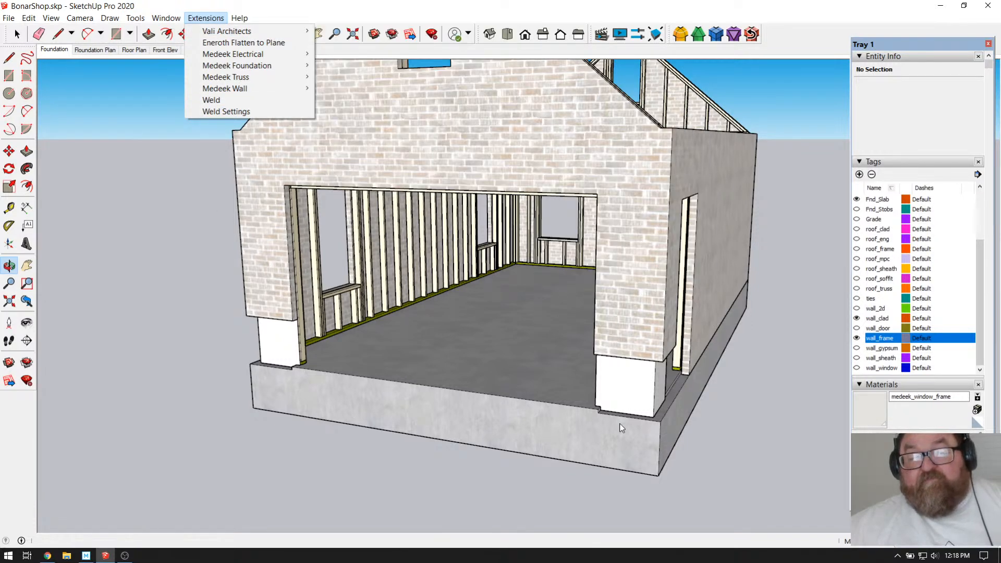
pyautogui.click(242, 6)
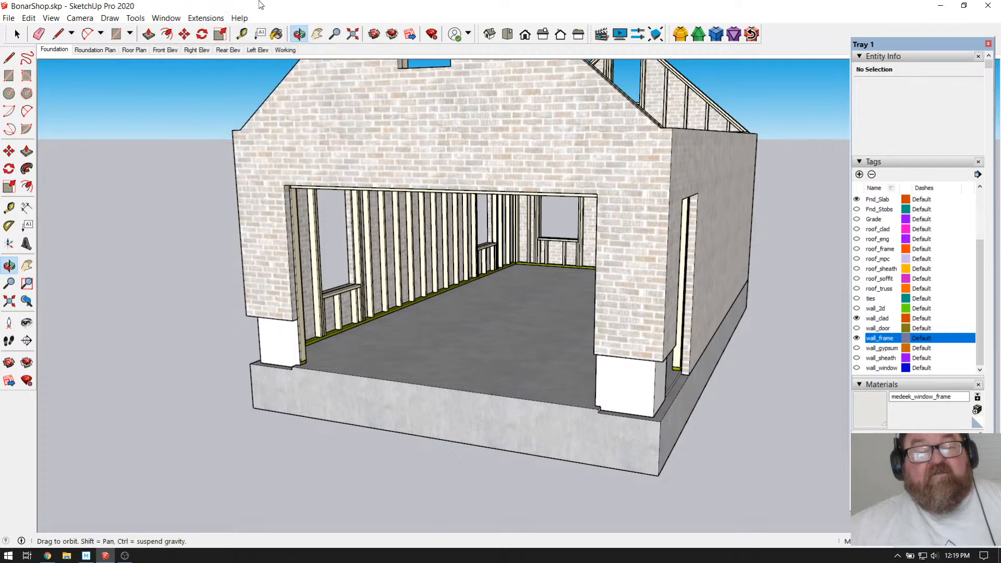
pyautogui.click(205, 17)
pyautogui.moveTo(250, 31)
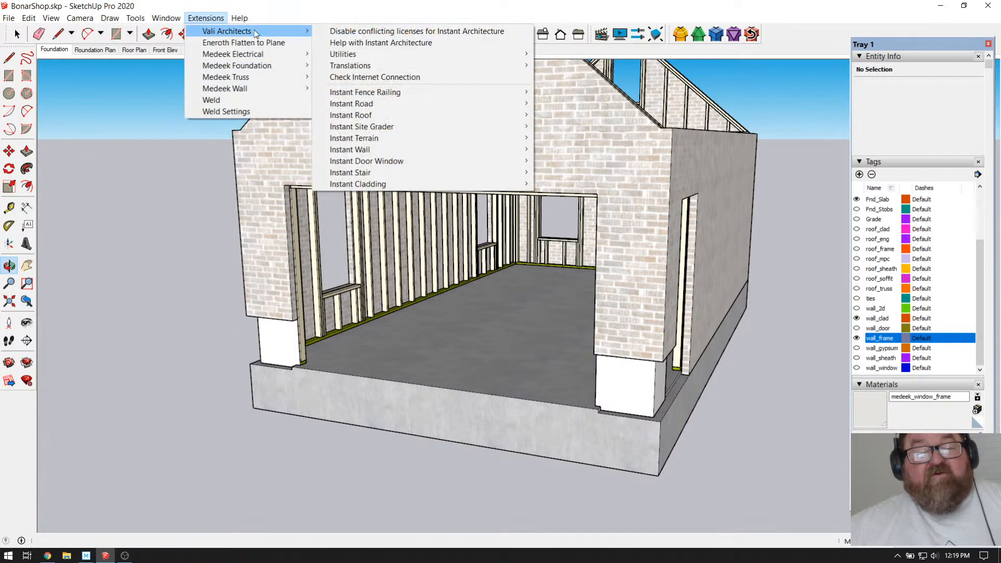
pyautogui.click(96, 66)
# Step: Switch to the Working scene and examine the complete garage with its corner infills from the front and left side
pyautogui.moveTo(107, 102); pyautogui.dragTo(415, 197)
pyautogui.scroll(3, 418, 206)
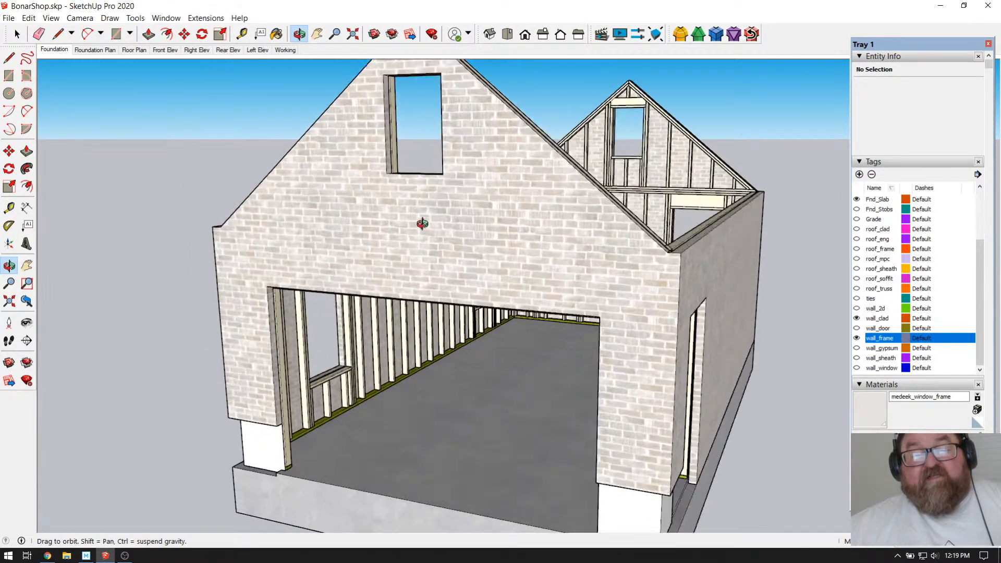
pyautogui.scroll(-2, 423, 232)
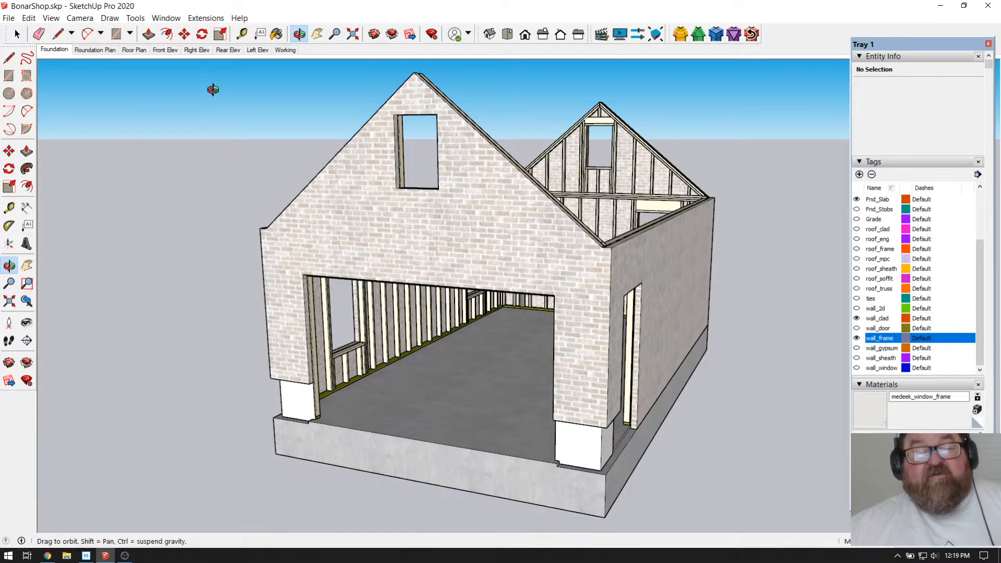
pyautogui.moveTo(497, 242); pyautogui.dragTo(554, 238)
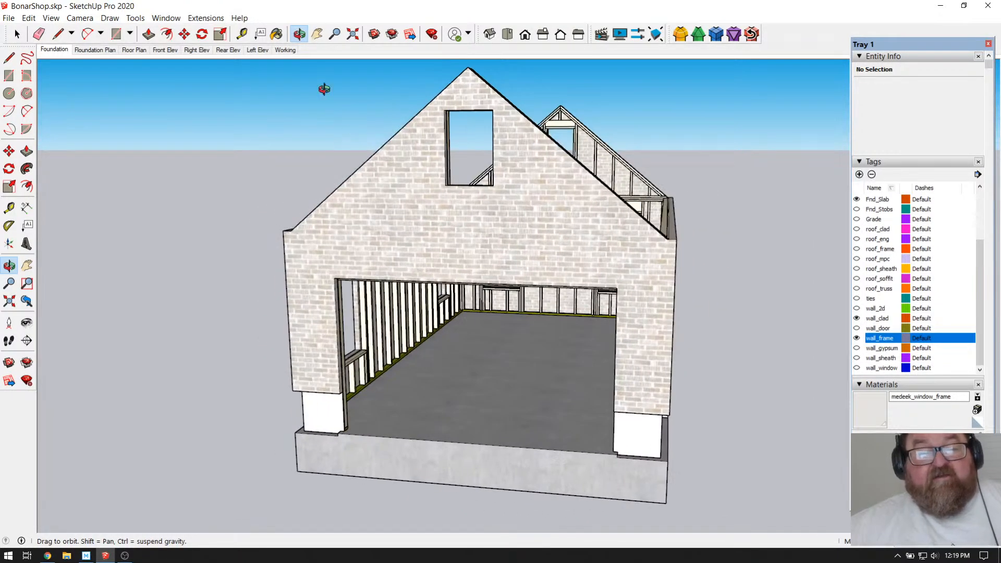
pyautogui.click(286, 50)
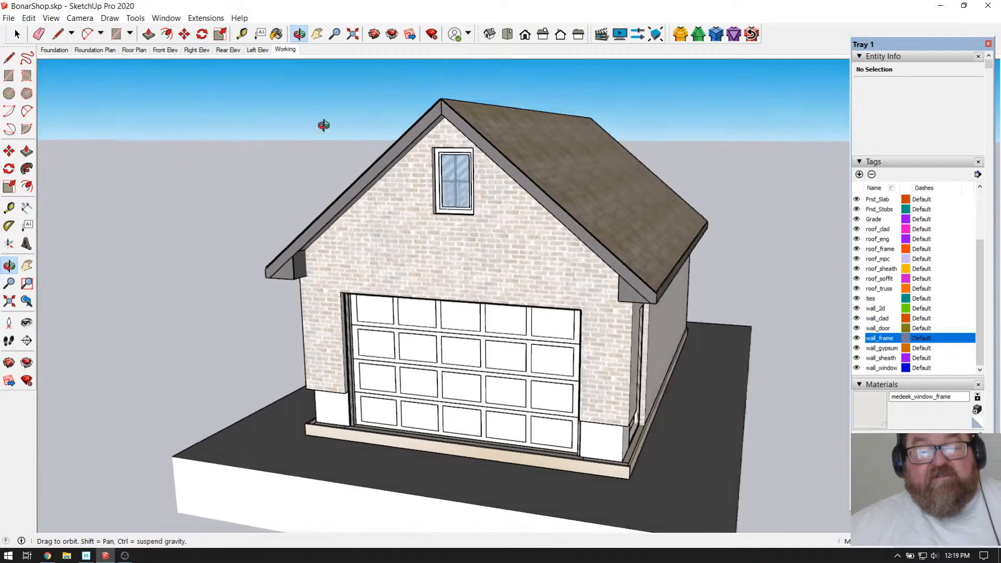
pyautogui.moveTo(517, 245); pyautogui.dragTo(531, 377)
pyautogui.moveTo(537, 446); pyautogui.dragTo(780, 398)
pyautogui.scroll(2, 560, 426)
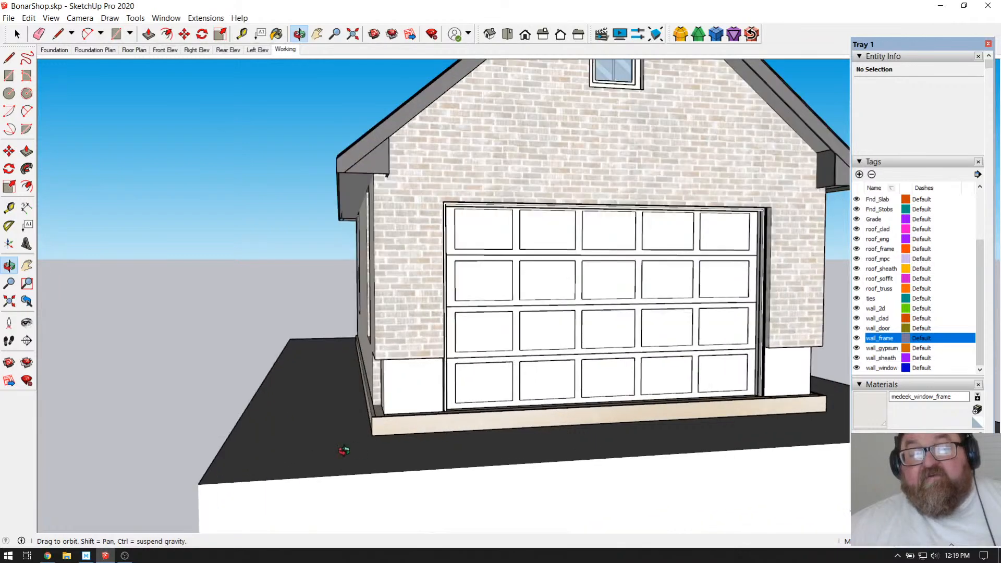
pyautogui.scroll(-3, 358, 448)
pyautogui.moveTo(494, 405); pyautogui.dragTo(485, 253)
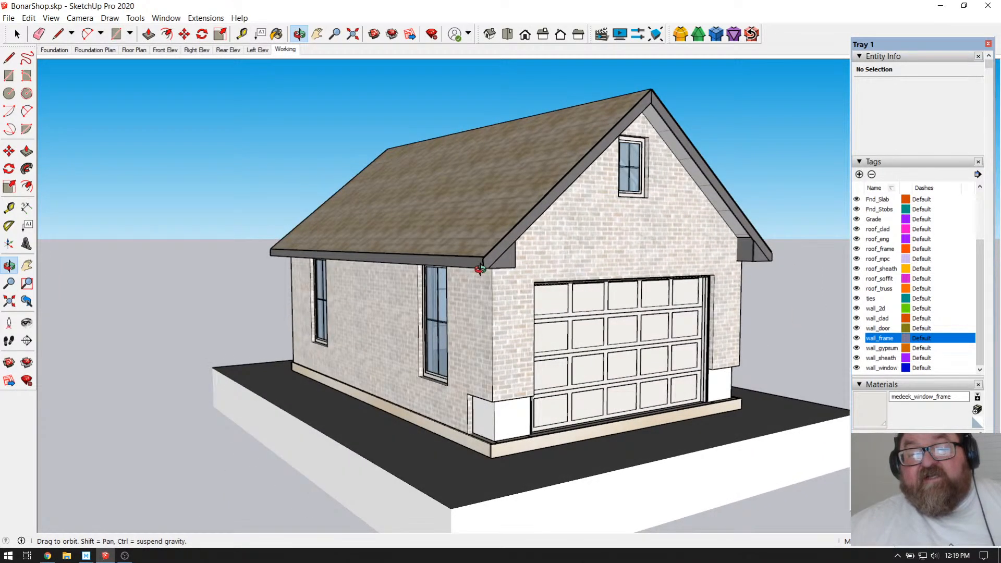
# Step: Examine the garage's front in the Working scene and switch to the Front Elev scene
pyautogui.scroll(3, 542, 241)
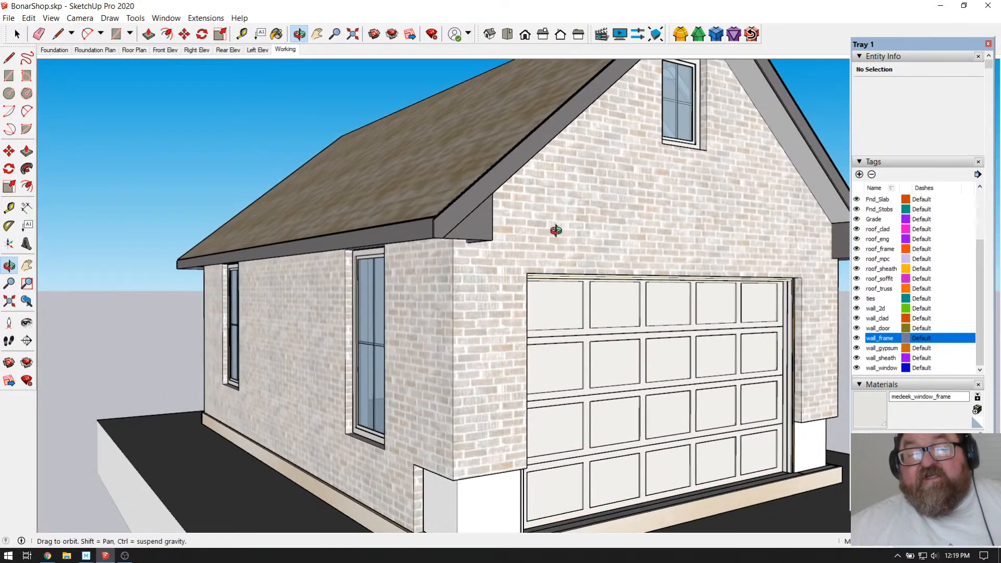
pyautogui.moveTo(570, 225); pyautogui.dragTo(474, 236)
pyautogui.scroll(-4, 573, 269)
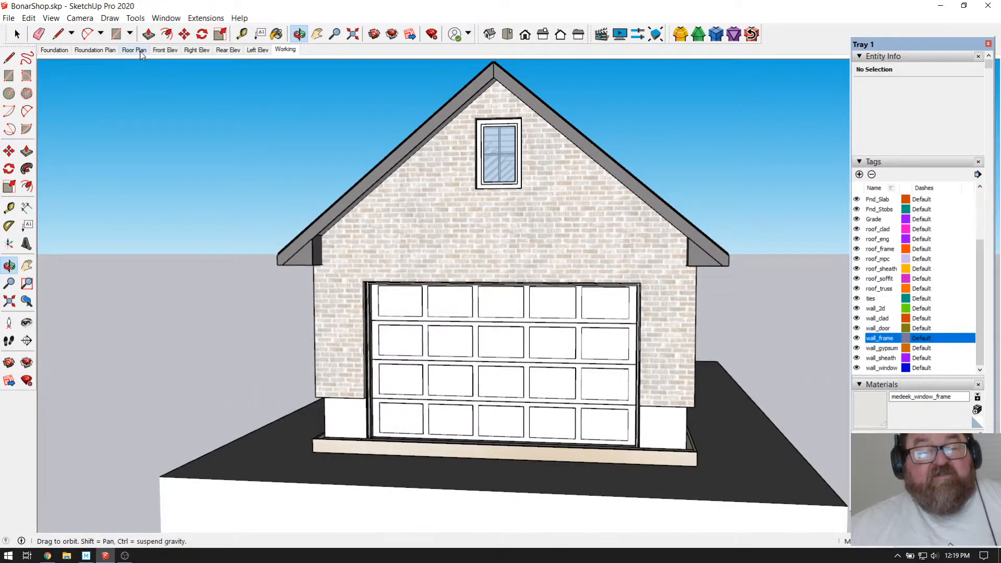
pyautogui.click(164, 51)
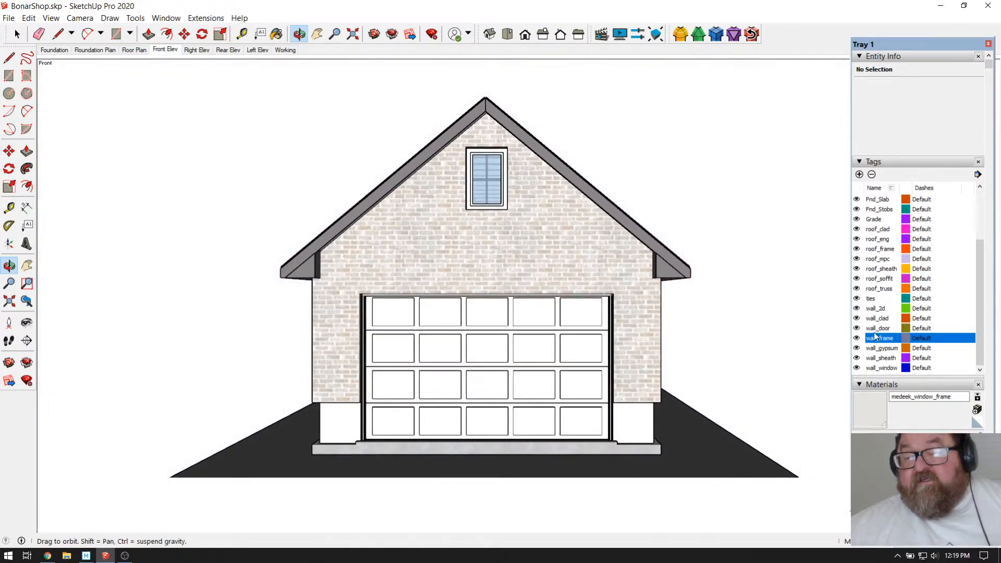
# Step: Collapse the Materials and Tags sections and apply the in-model HiddenLine style to the front elevation
pyautogui.scroll(-3, 880, 232)
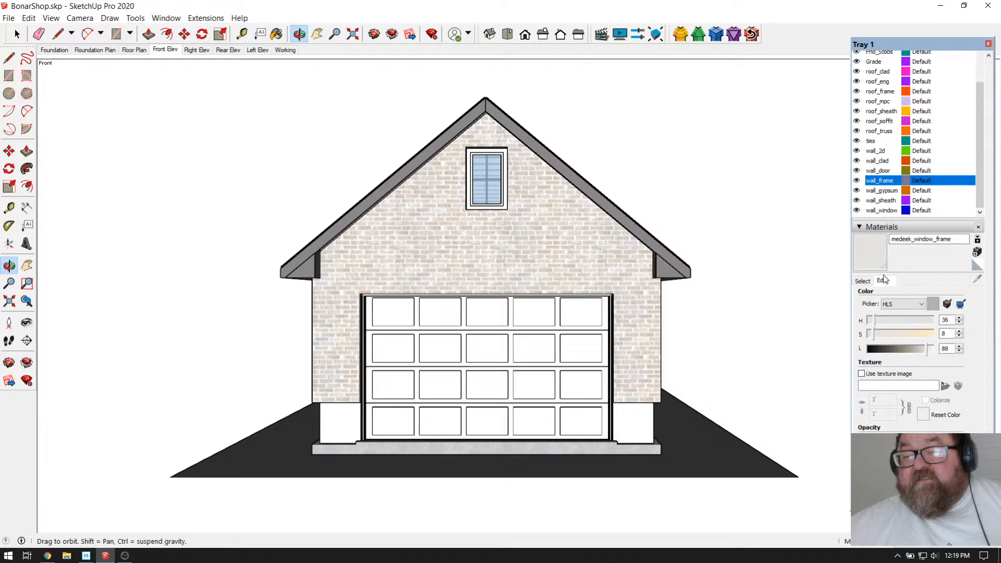
pyautogui.click(873, 230)
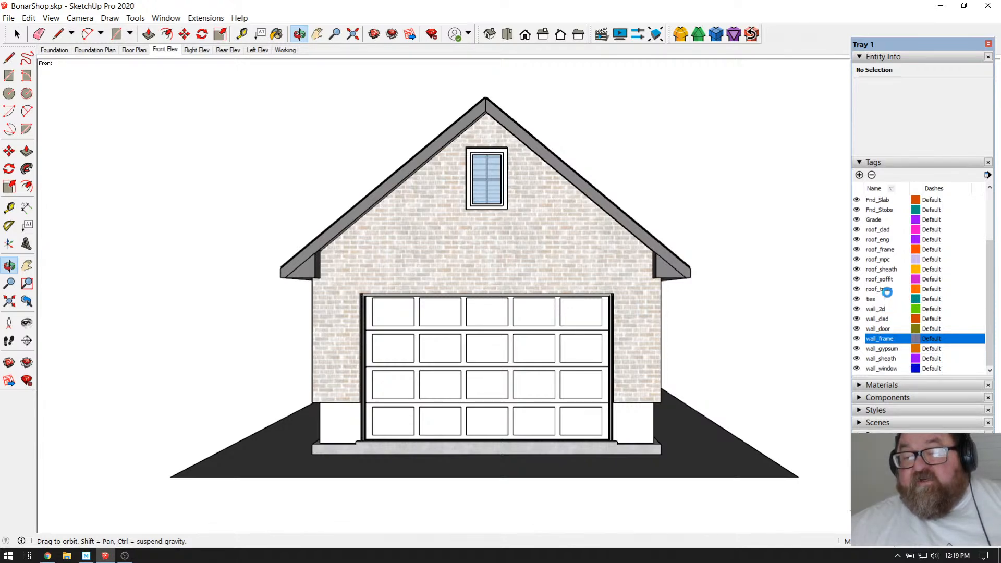
pyautogui.scroll(1, 903, 293)
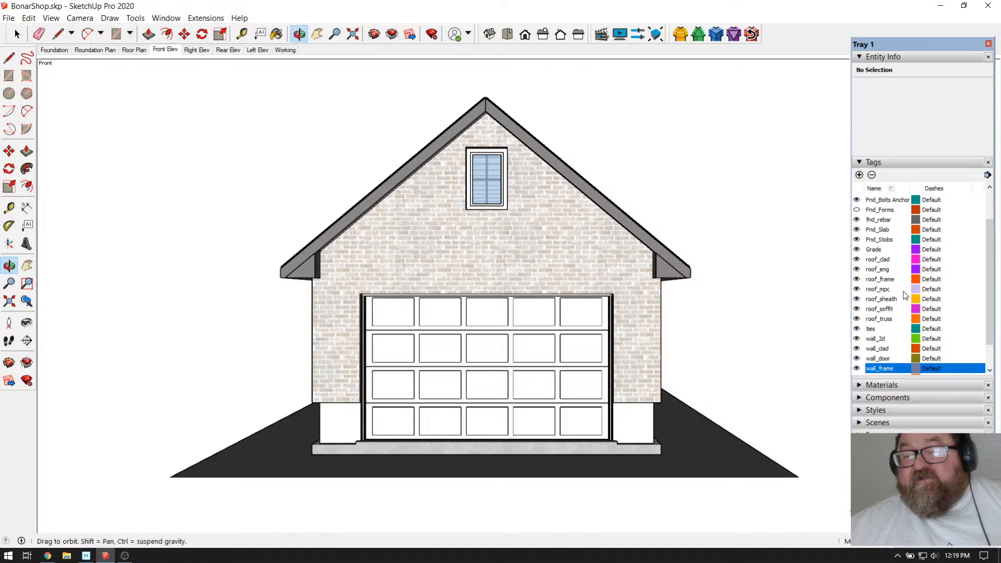
pyautogui.click(860, 163)
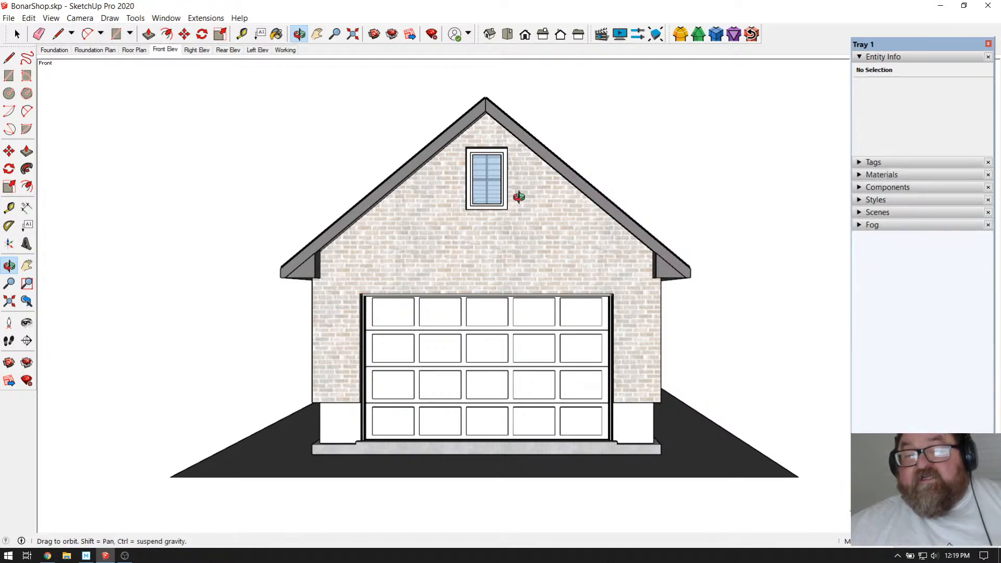
pyautogui.click(875, 201)
pyautogui.click(952, 269)
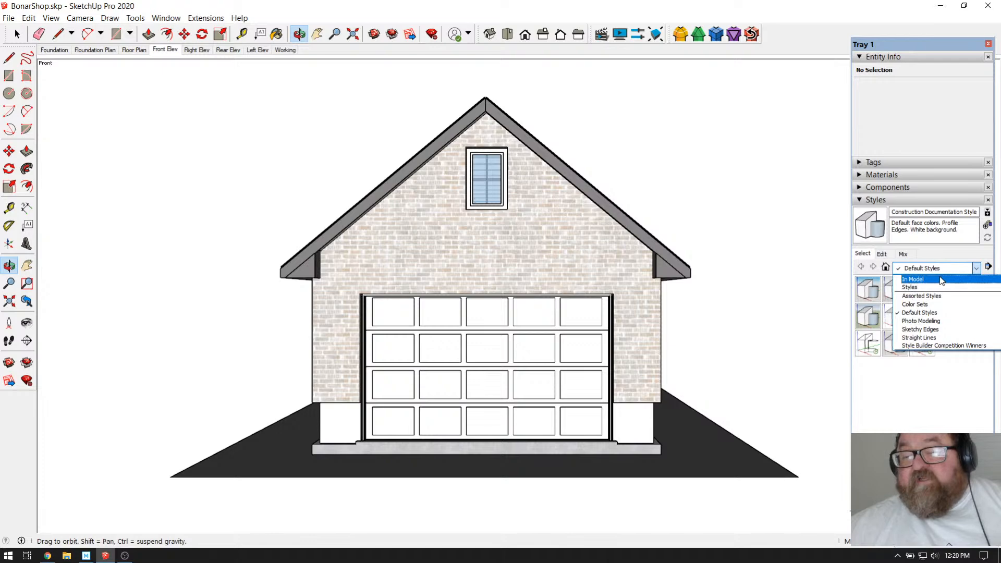
pyautogui.click(940, 279)
pyautogui.click(894, 290)
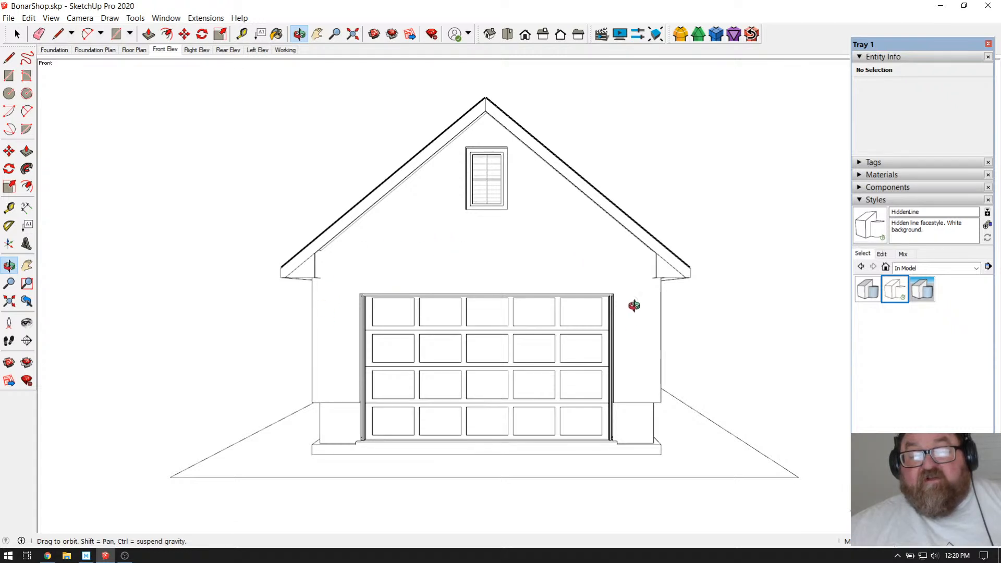
# Step: Switch to the Right Elev scene and preview its view of the garage in the HiddenLine style
pyautogui.click(201, 50)
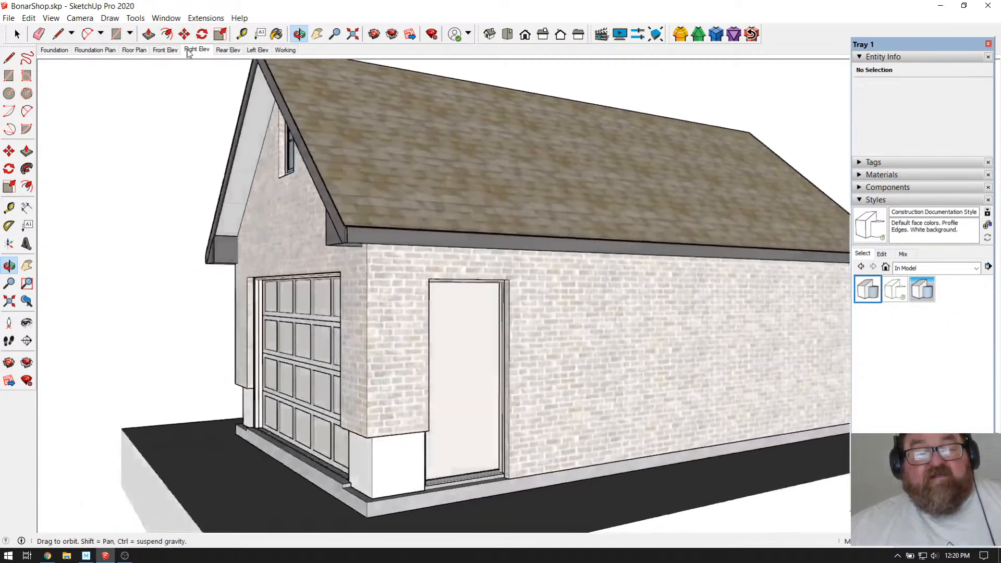
pyautogui.scroll(-4, 342, 257)
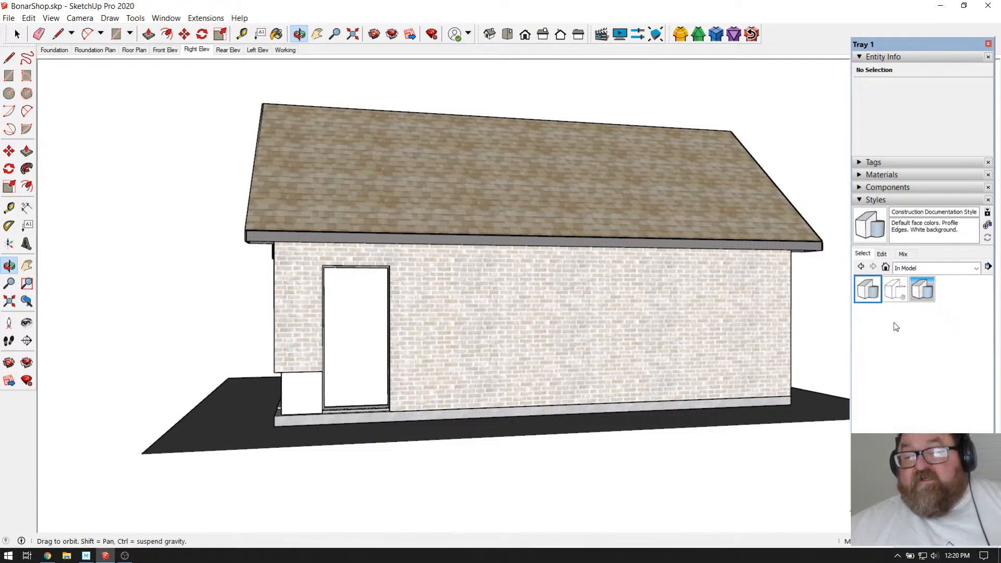
pyautogui.click(895, 292)
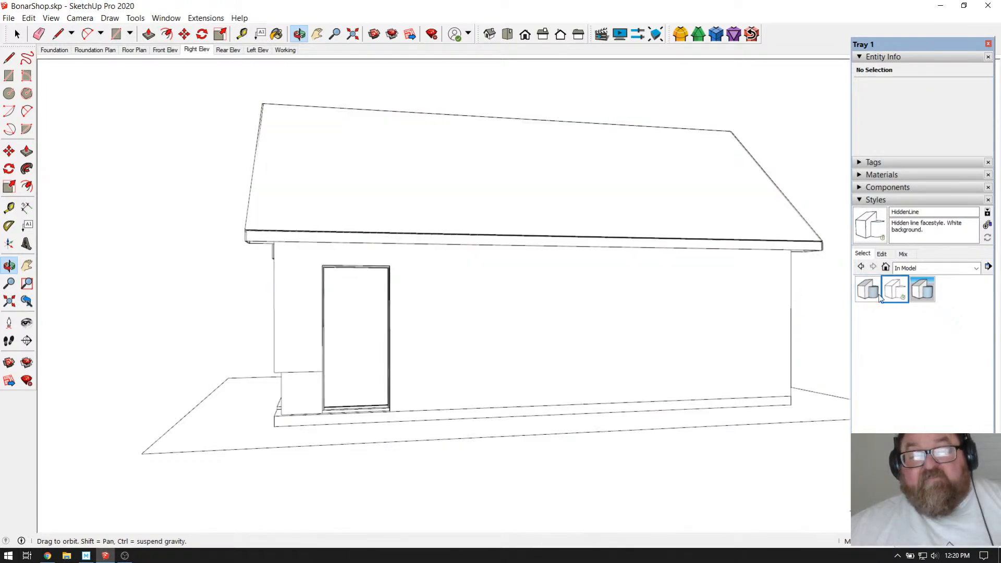
pyautogui.moveTo(527, 270); pyautogui.dragTo(459, 286)
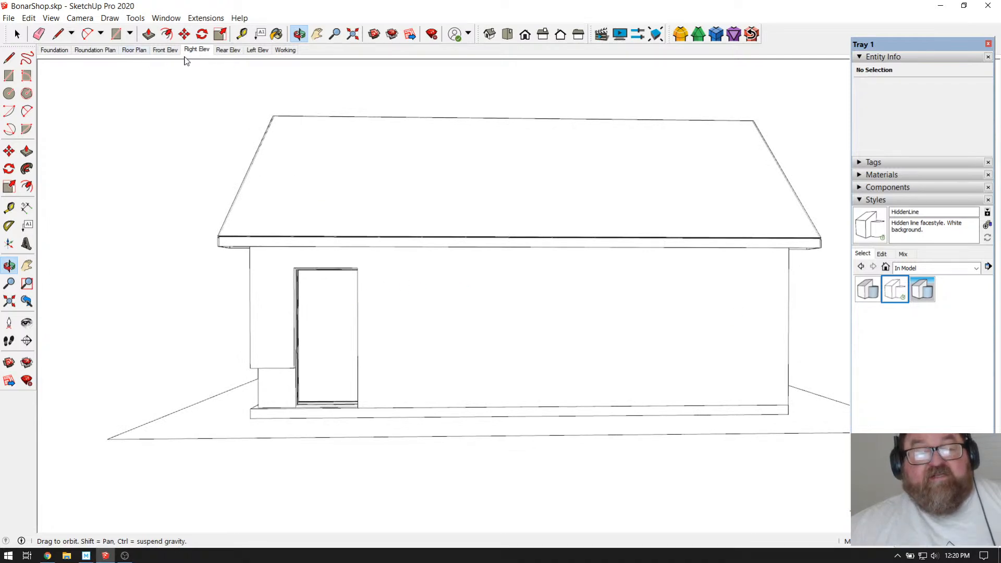
# Step: Return to the Front Elev scene and examine the textured garage from the left front corner and from above
pyautogui.click(165, 50)
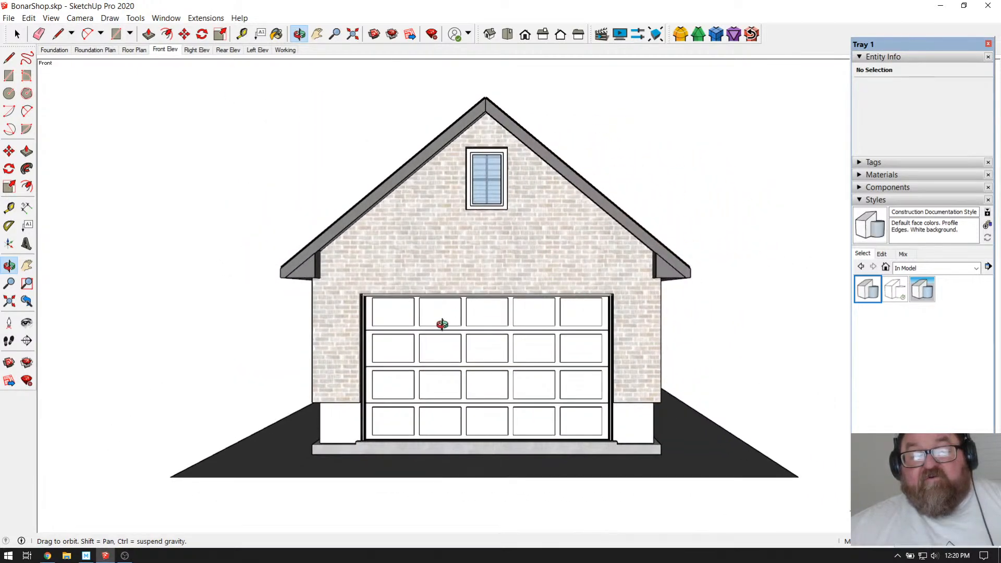
pyautogui.moveTo(436, 340); pyautogui.dragTo(640, 412)
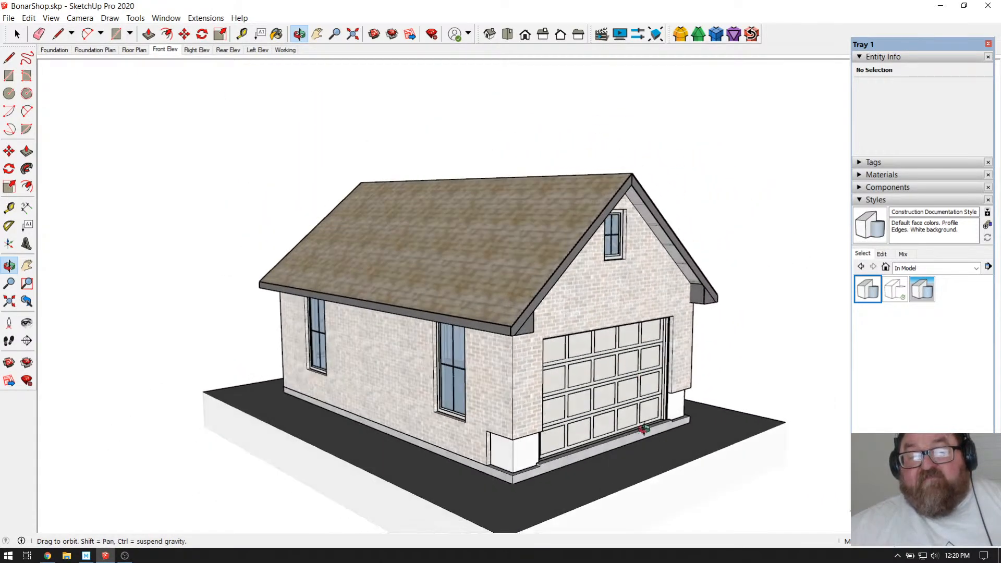
pyautogui.scroll(3, 640, 413)
pyautogui.scroll(-3, 568, 365)
pyautogui.scroll(-1, 515, 379)
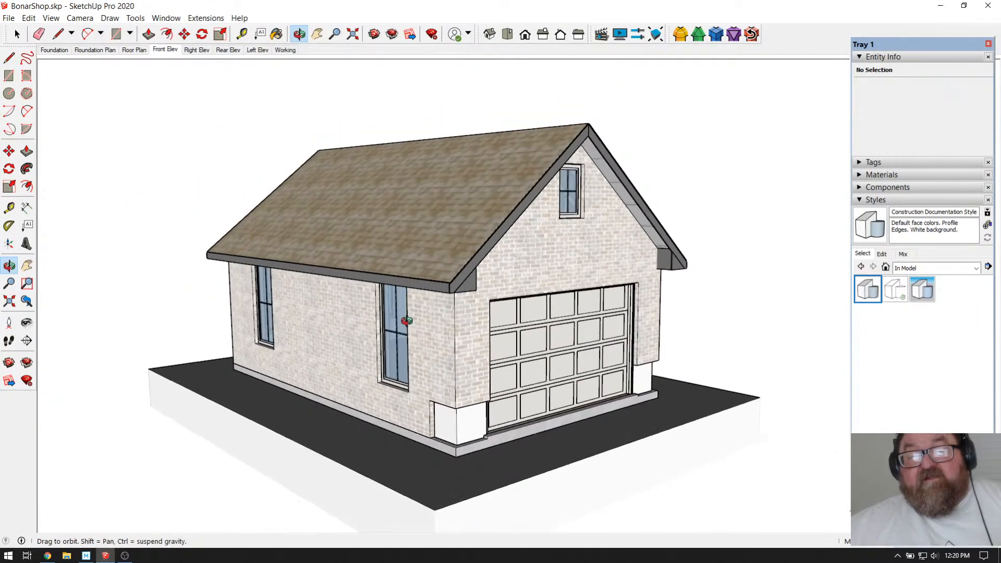
pyautogui.moveTo(516, 378)
pyautogui.mouseDown()
pyautogui.moveTo(523, 393)
pyautogui.moveTo(542, 384)
pyautogui.moveTo(508, 387)
pyautogui.mouseUp()
pyautogui.scroll(1, 571, 461)
pyautogui.scroll(-1, 534, 375)
pyautogui.scroll(1, 572, 483)
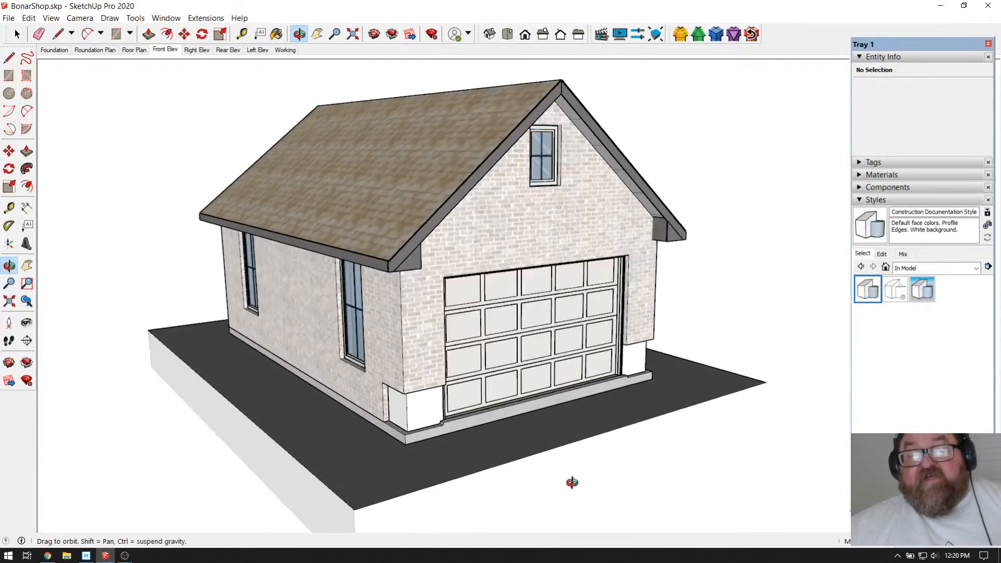
pyautogui.scroll(-1, 572, 483)
pyautogui.scroll(1, 520, 334)
pyautogui.scroll(-1, 559, 340)
pyautogui.moveTo(559, 340); pyautogui.dragTo(480, 508)
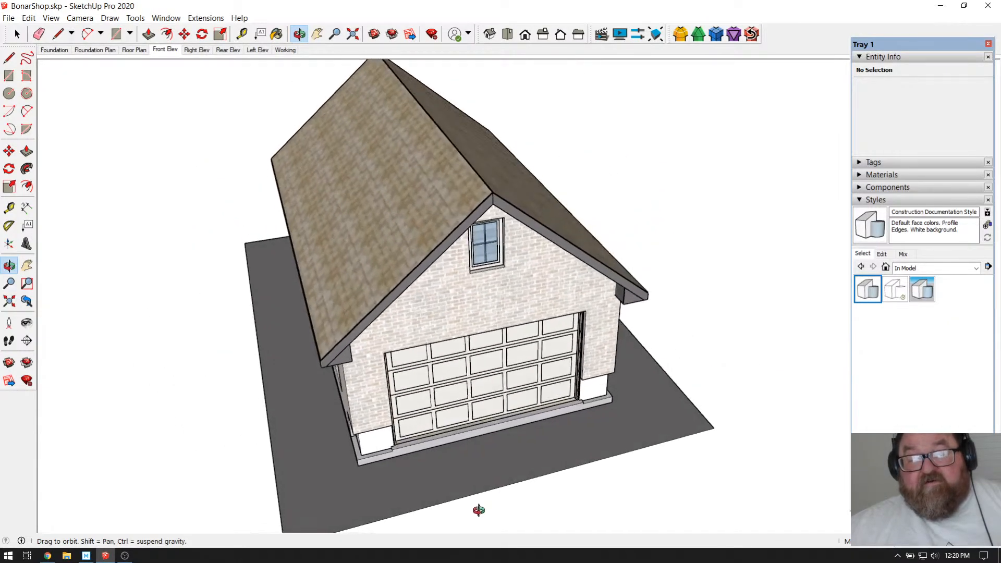
# Step: Repaint the dark top face of the grade group with the Default material sampled from its side, and close the group
pyautogui.scroll(2, 585, 470)
pyautogui.scroll(3, 617, 441)
pyautogui.scroll(2, 548, 385)
pyautogui.scroll(2, 369, 298)
pyautogui.moveTo(370, 298); pyautogui.dragTo(463, 329)
pyautogui.scroll(-2, 455, 321)
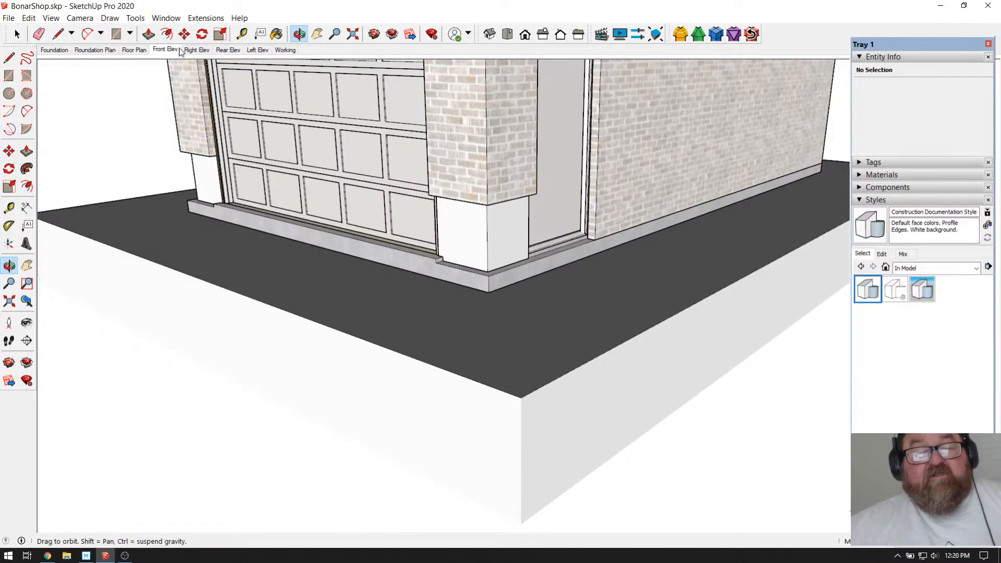
pyautogui.click(17, 35)
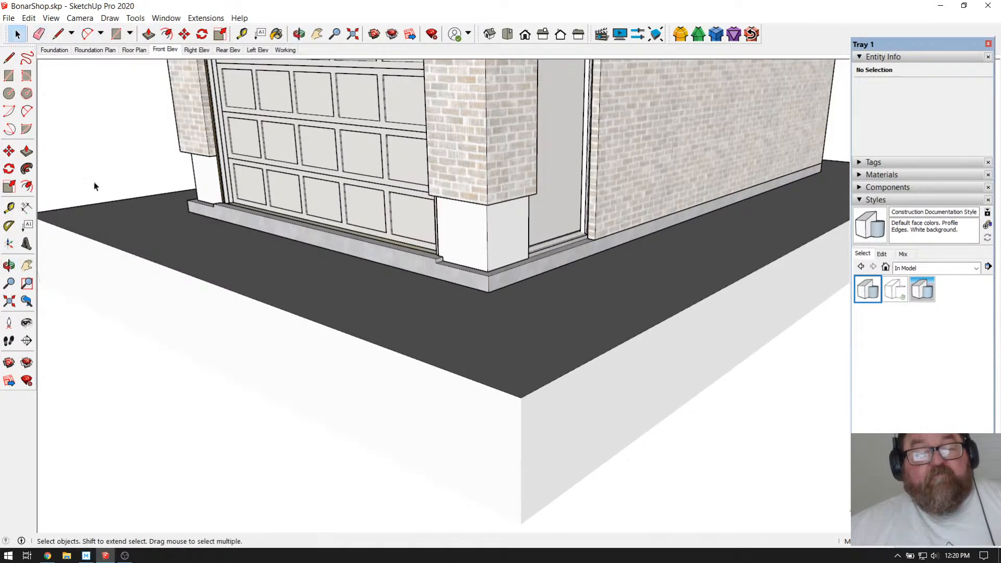
pyautogui.doubleClick(141, 221)
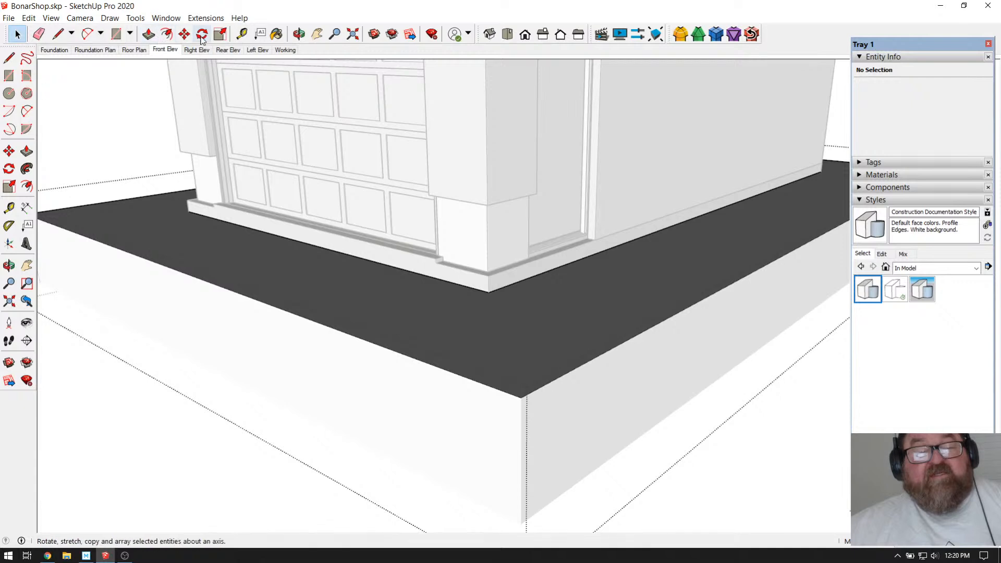
pyautogui.click(276, 33)
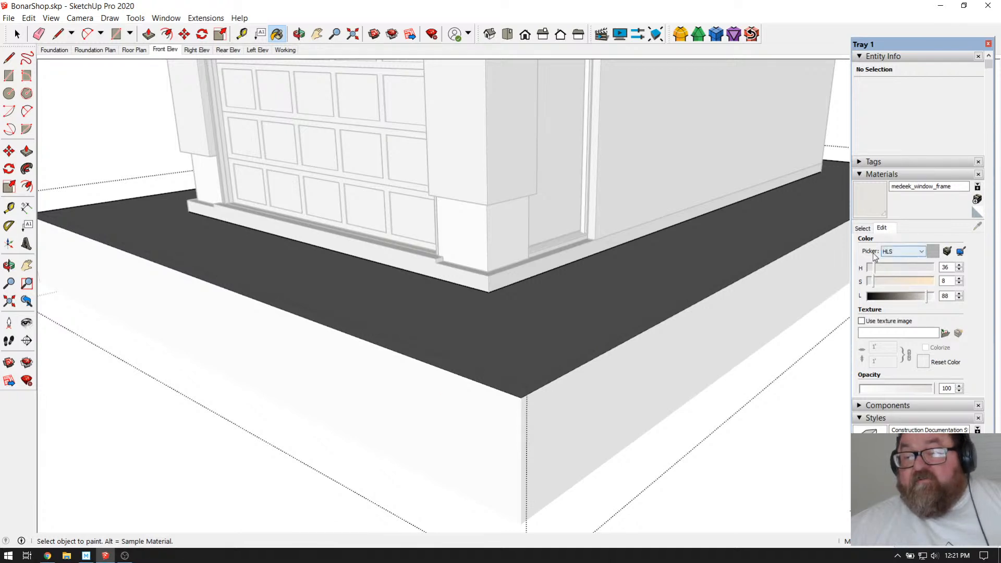
pyautogui.click(863, 228)
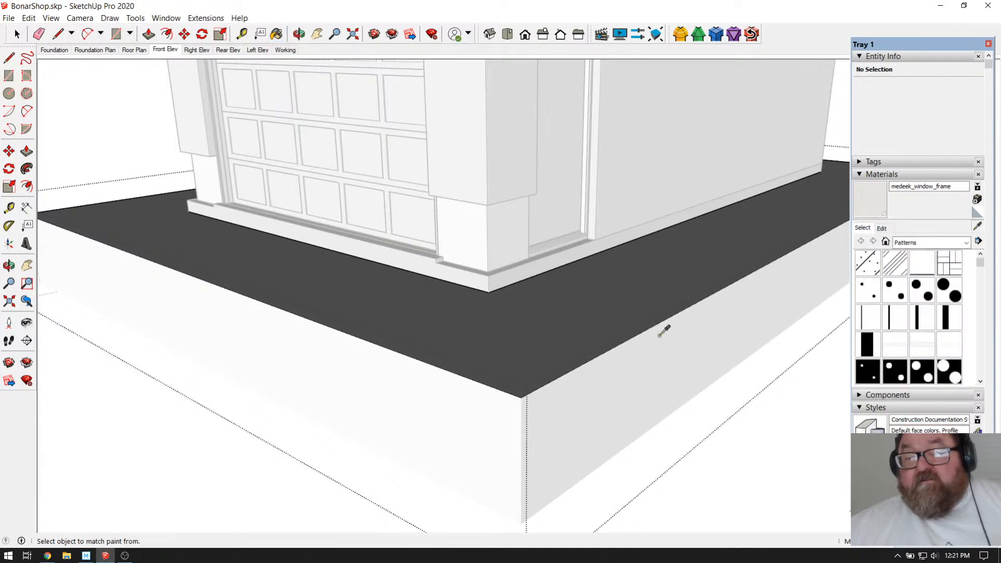
pyautogui.keyDown('alt'); pyautogui.click(661, 334); pyautogui.keyUp('alt')
pyautogui.click(639, 317)
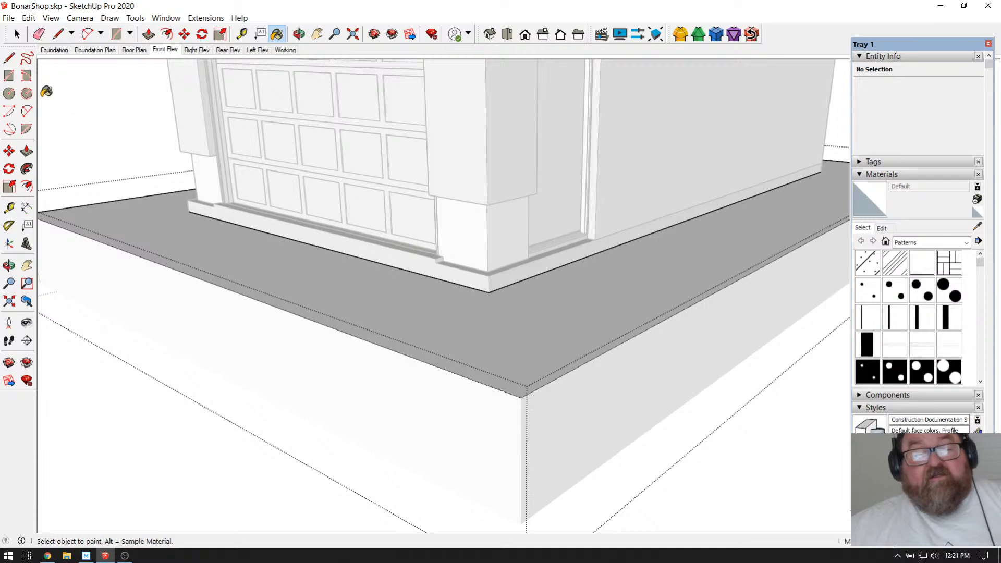
pyautogui.click(17, 35)
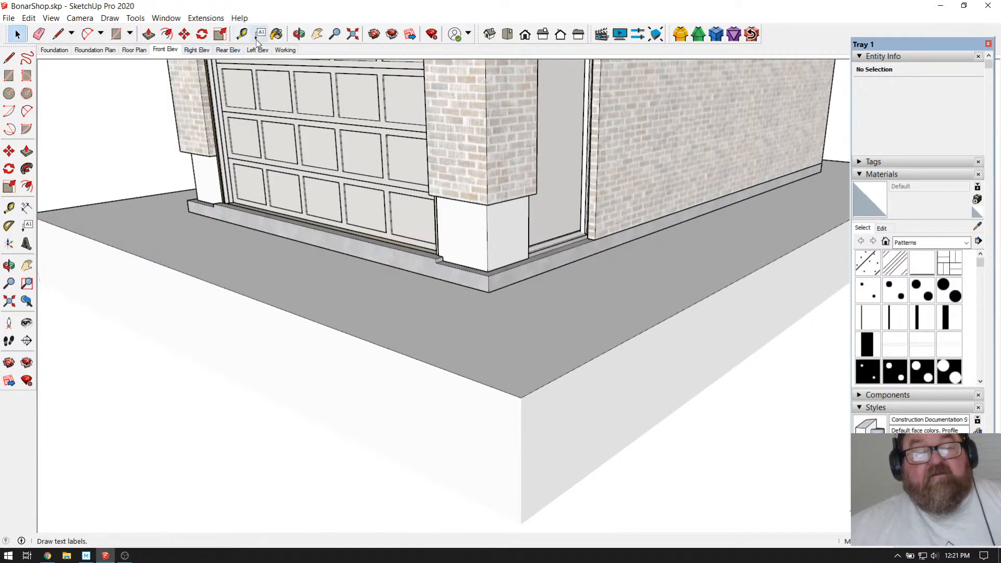
# Step: Examine the garage with its repainted grade surface from the front, above and the left side
pyautogui.click(299, 35)
pyautogui.moveTo(311, 193); pyautogui.dragTo(176, 134)
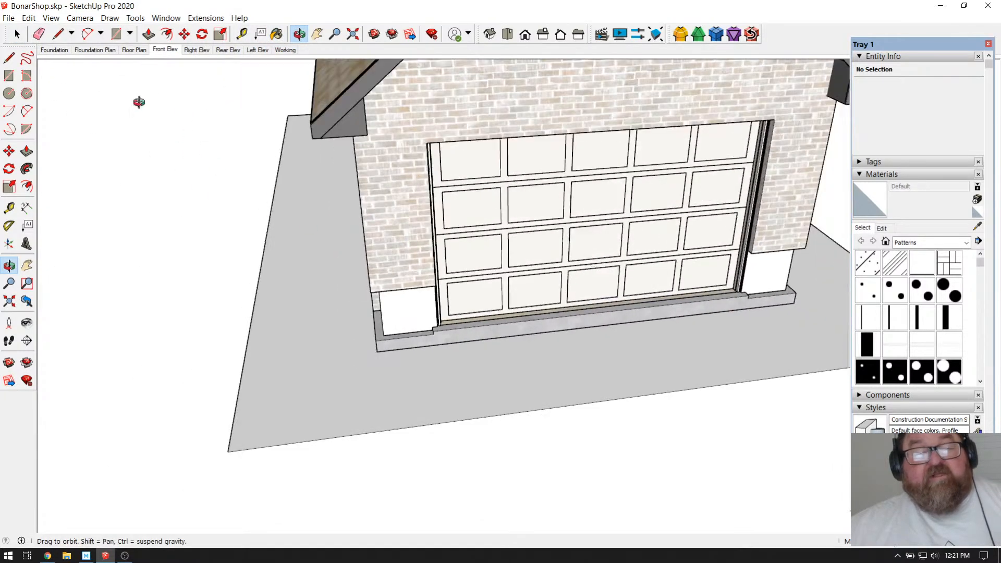
pyautogui.click(21, 36)
pyautogui.scroll(-2, 235, 306)
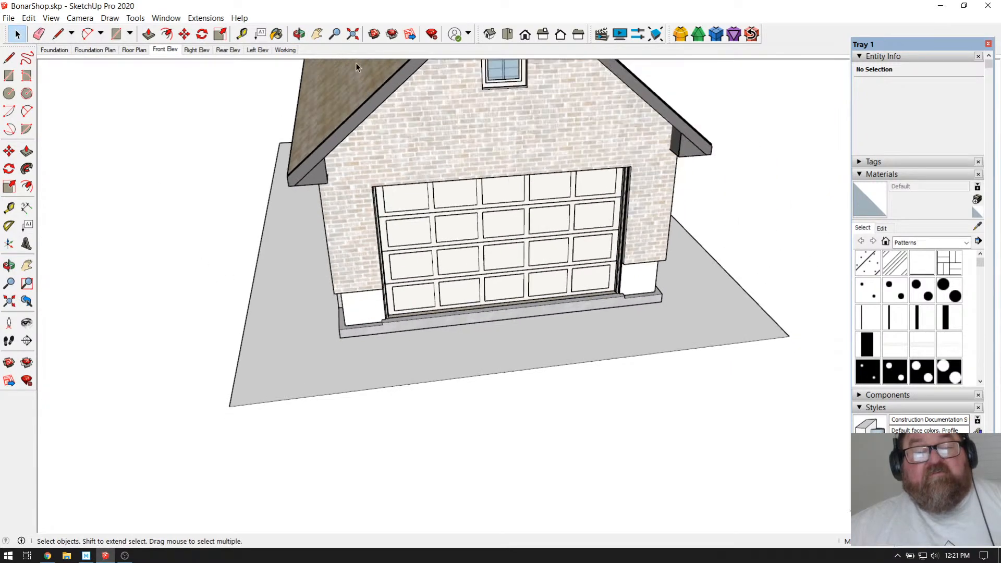
pyautogui.click(299, 35)
pyautogui.moveTo(462, 173); pyautogui.dragTo(674, 92)
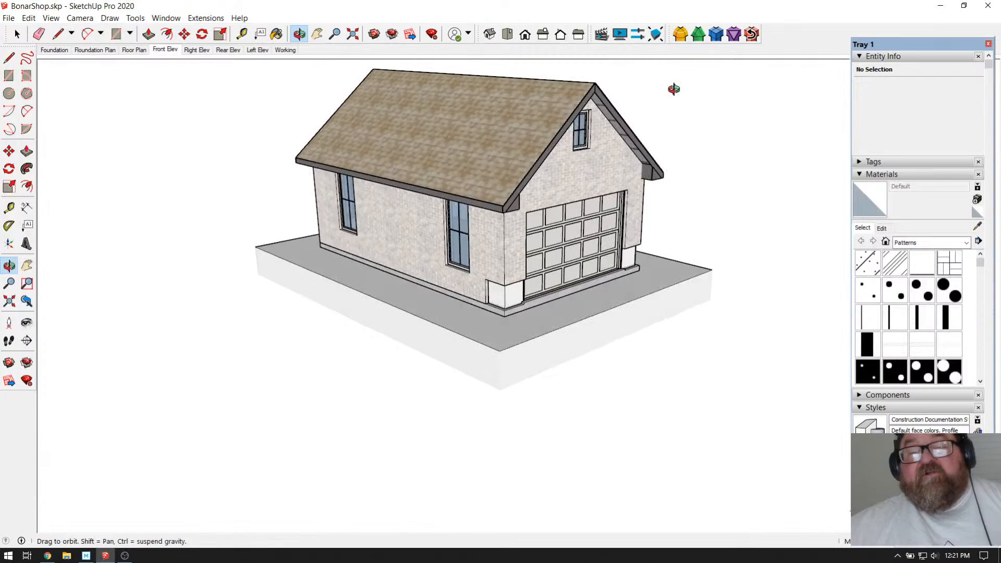
pyautogui.scroll(4, 674, 93)
pyautogui.scroll(2, 646, 204)
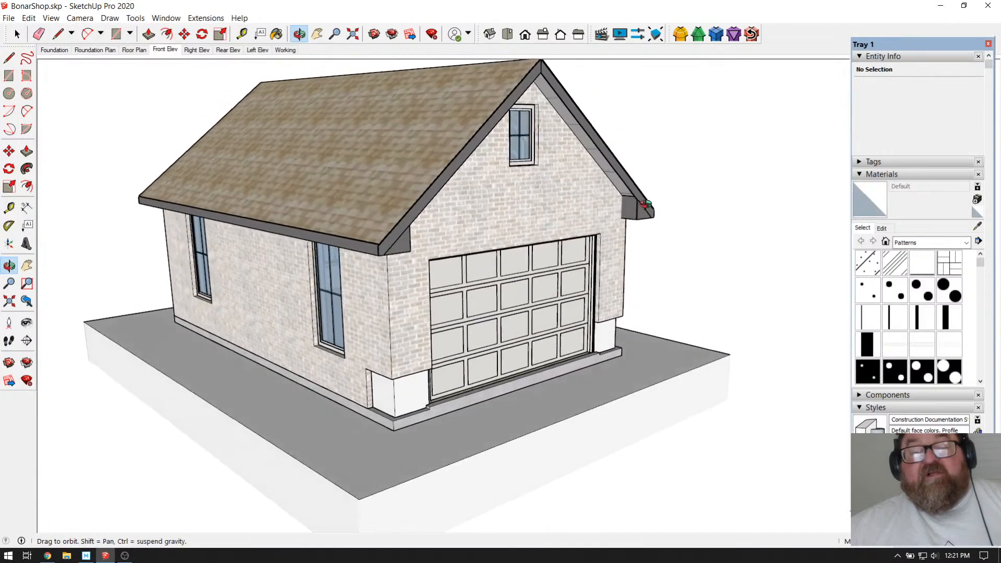
pyautogui.scroll(-2, 608, 271)
pyautogui.moveTo(543, 254); pyautogui.dragTo(488, 265)
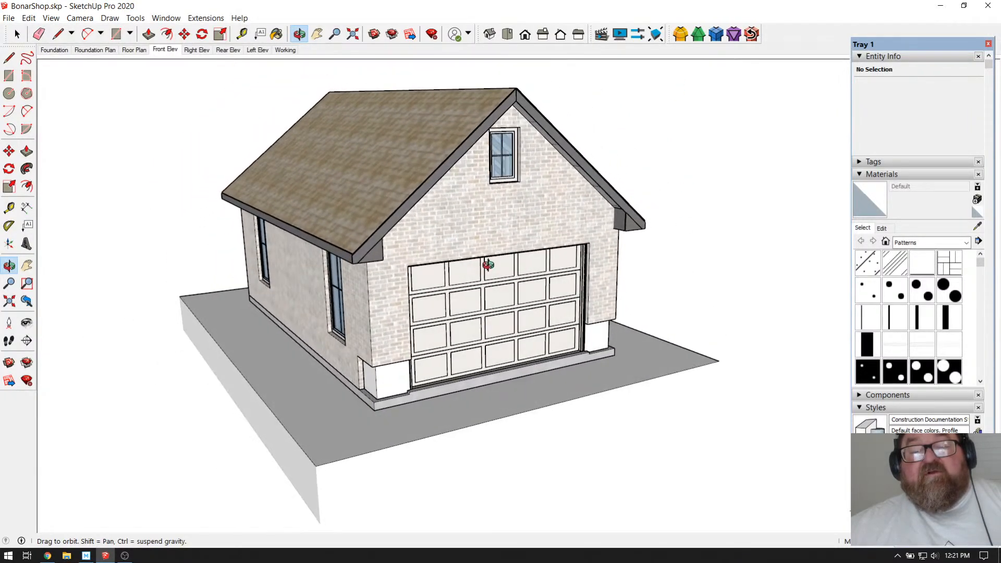
pyautogui.moveTo(379, 239); pyautogui.dragTo(453, 228)
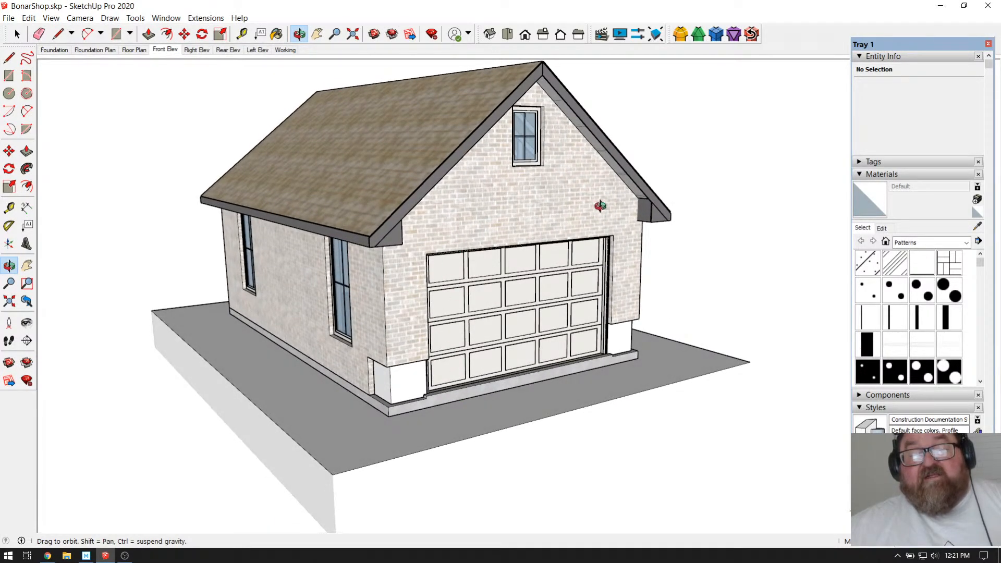
pyautogui.moveTo(638, 317); pyautogui.dragTo(655, 220)
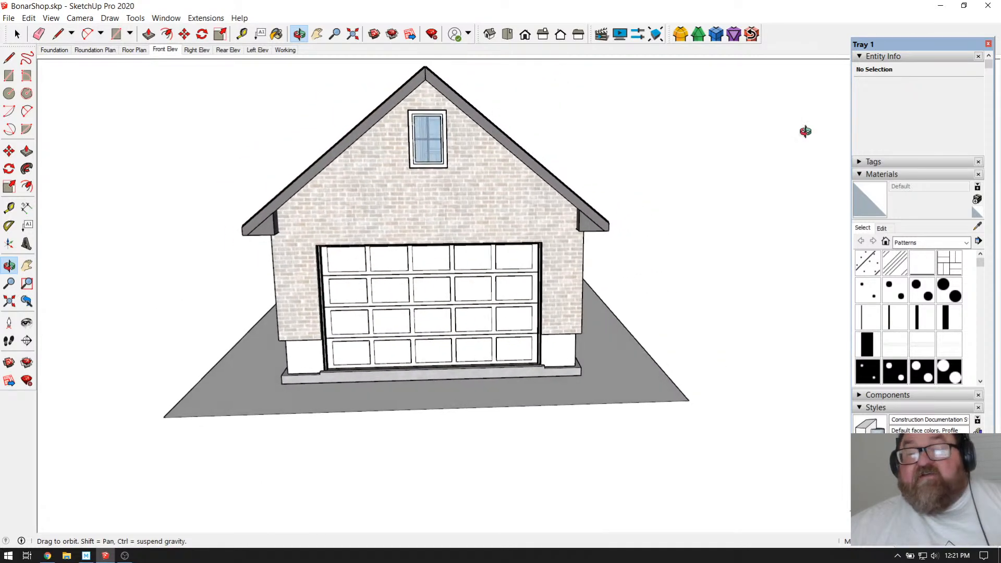
# Step: Minimize the SketchUp, YouTube Studio and OBS windows to reach the desktop
pyautogui.click(940, 6)
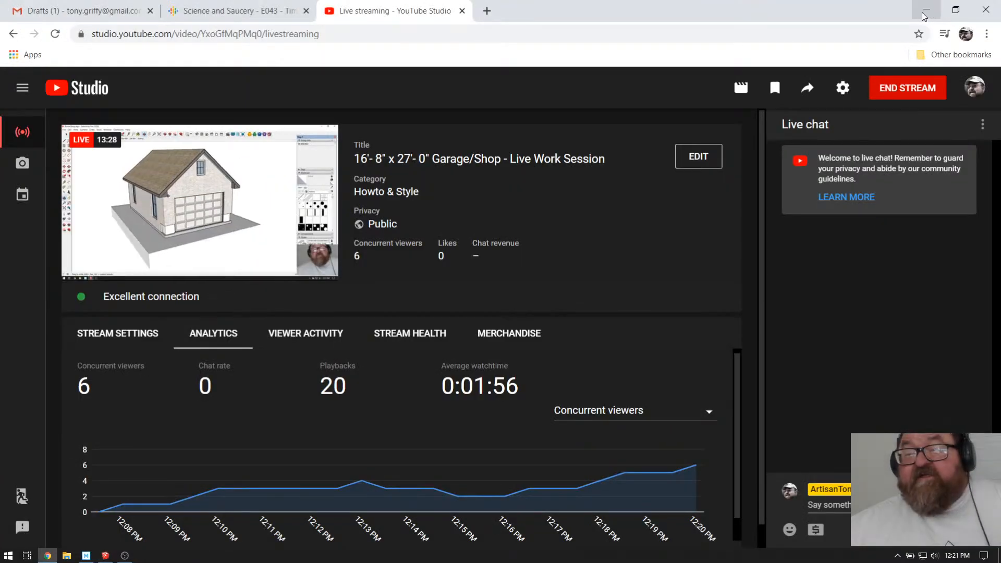
pyautogui.click(926, 10)
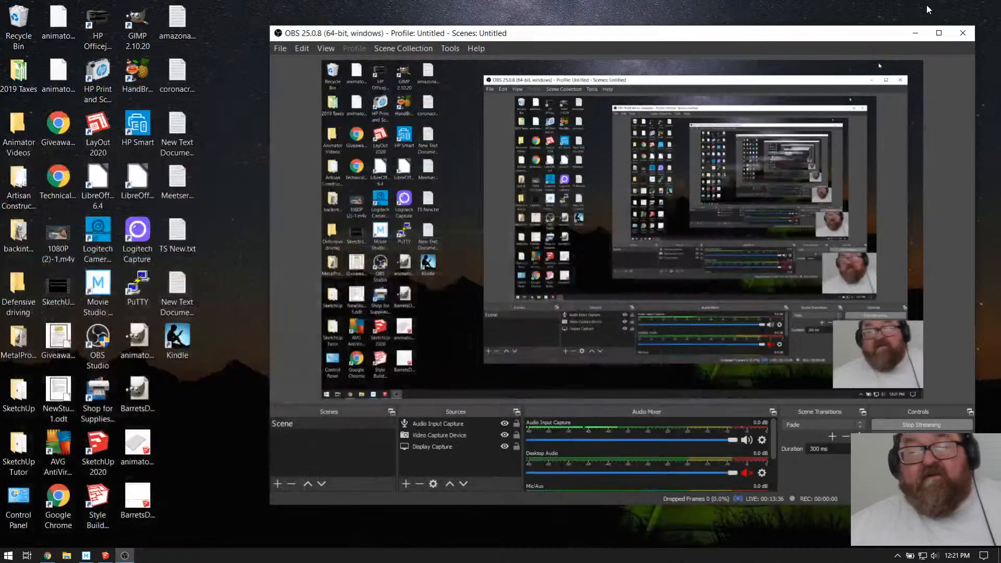
pyautogui.click(915, 32)
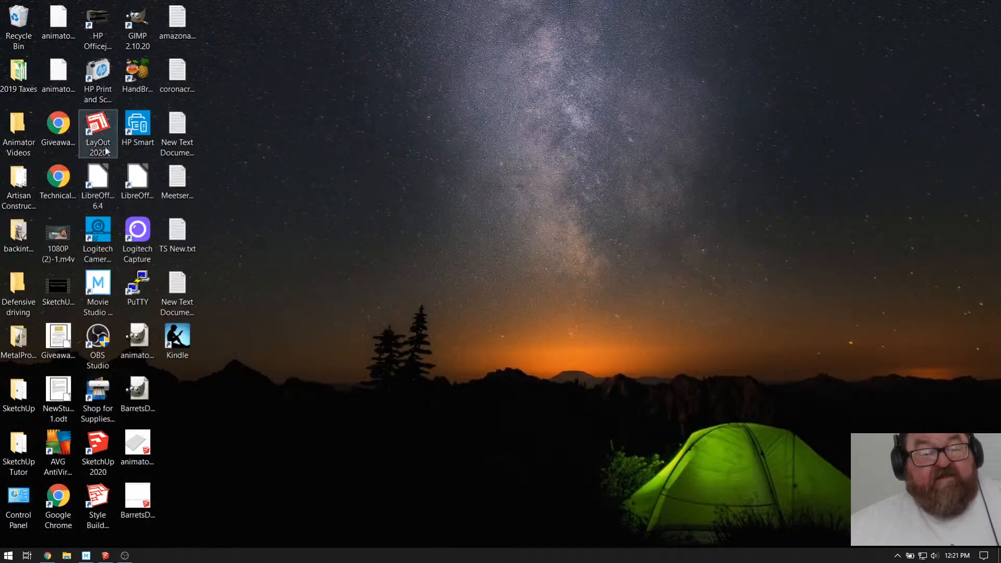
# Step: Open the 16'8x27'Garage document in LayOut 2020 and dismiss its reference check without updating the model
pyautogui.click(100, 131)
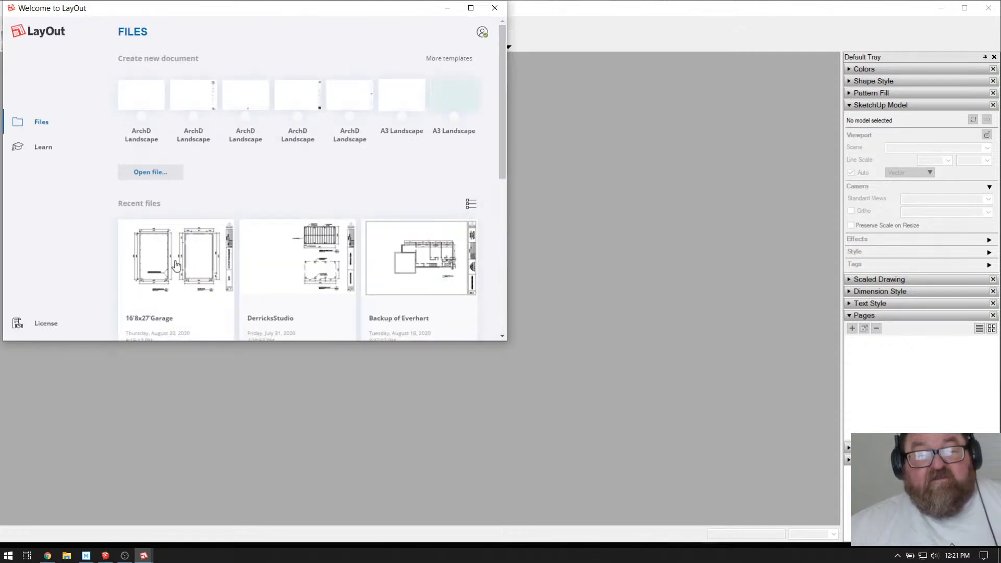
pyautogui.click(176, 262)
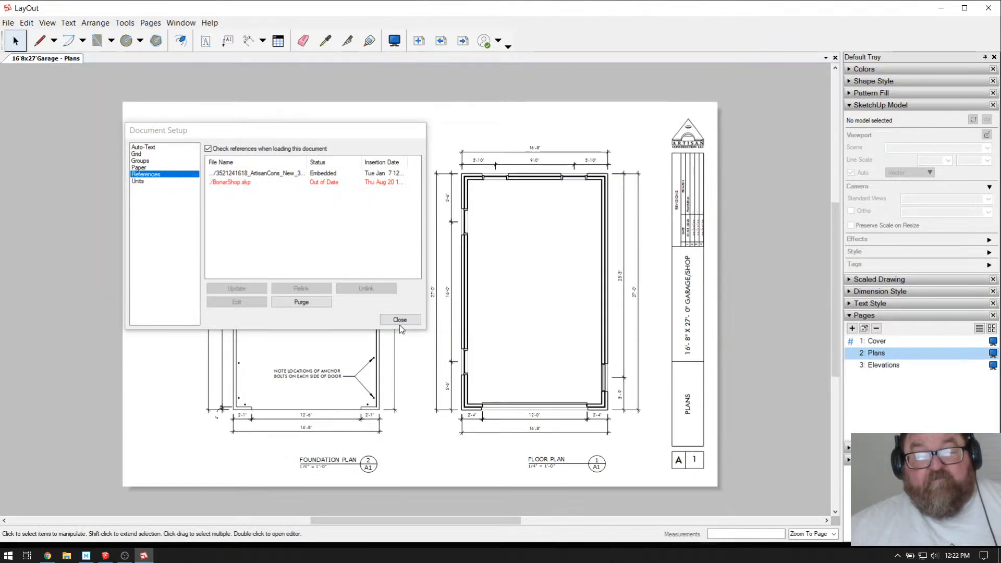
pyautogui.click(399, 320)
# Step: Examine the Plans page, including the foundation plan, the floor plan, their dimensions and the sheet number
pyautogui.scroll(1, 479, 423)
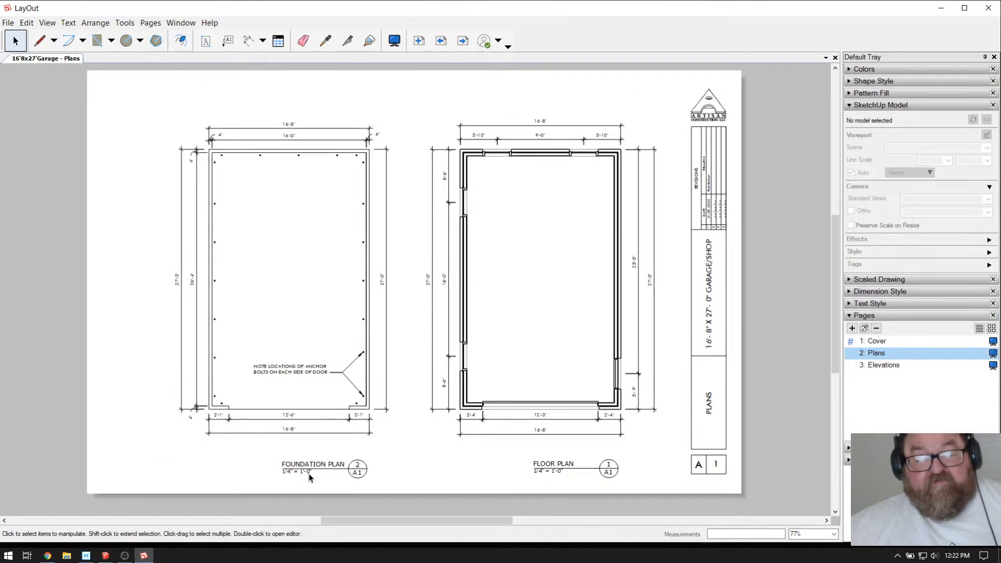
pyautogui.scroll(5, 330, 471)
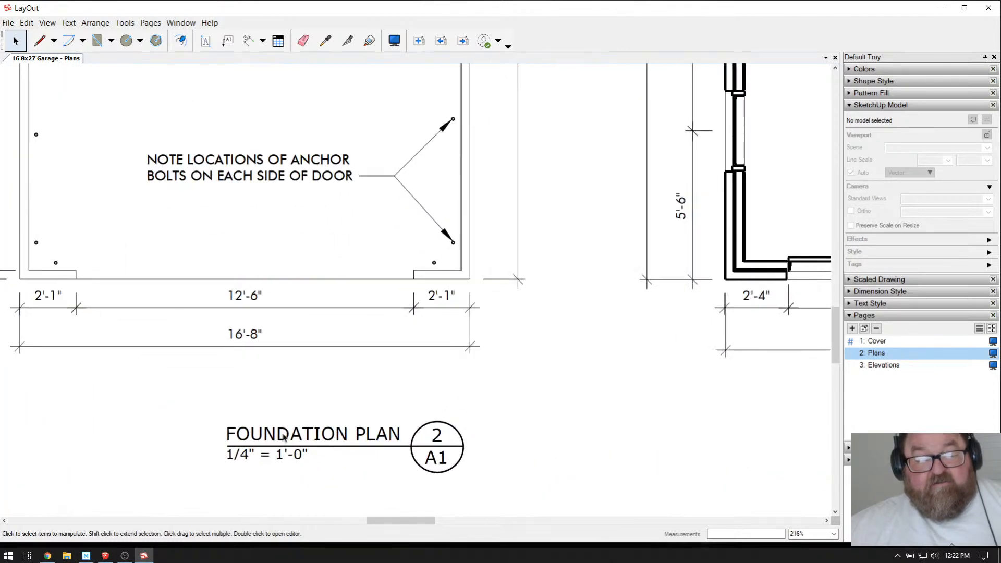
pyautogui.scroll(-5, 359, 468)
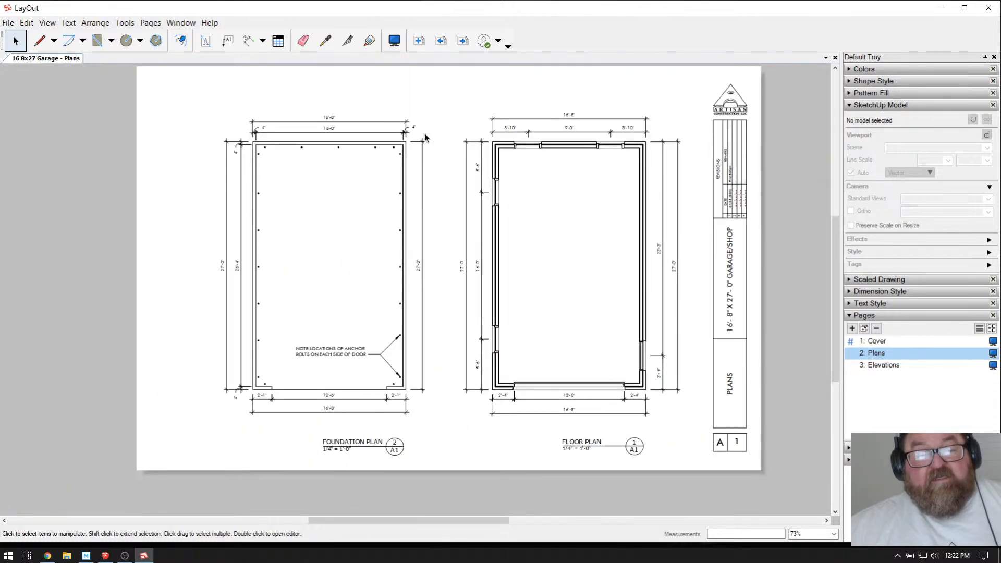
pyautogui.scroll(1, 289, 177)
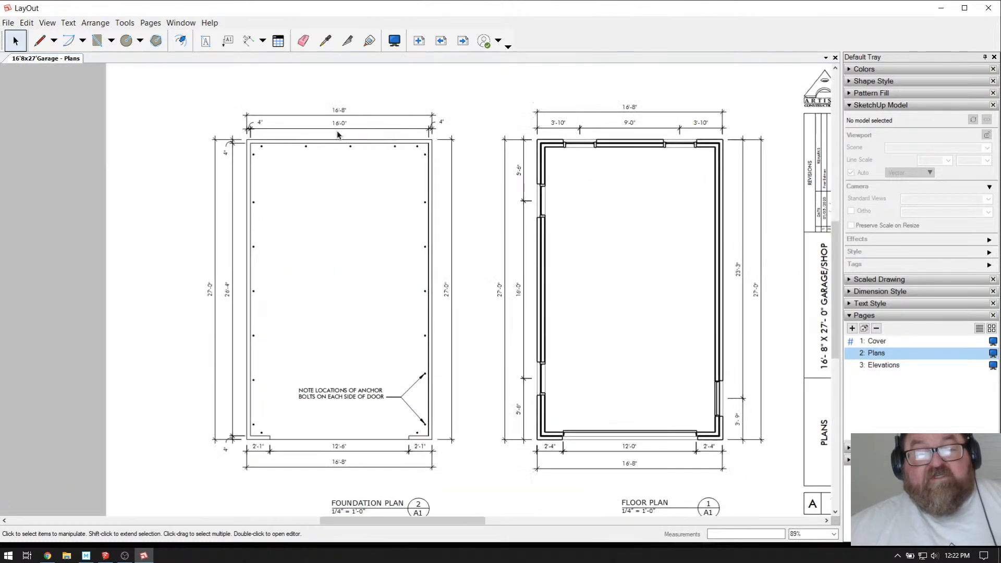
pyautogui.scroll(-1, 541, 183)
pyautogui.scroll(1, 638, 345)
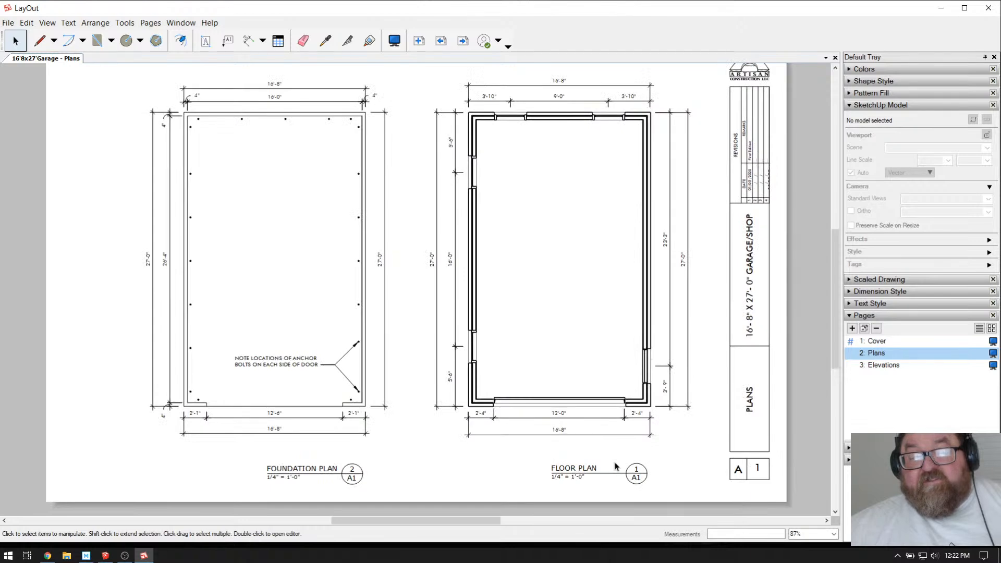
pyautogui.scroll(3, 615, 466)
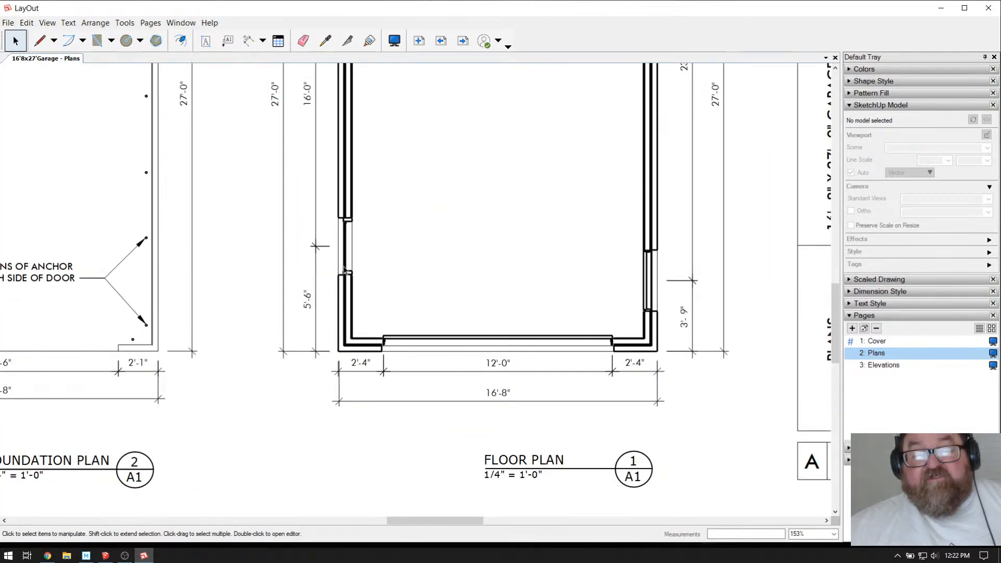
pyautogui.scroll(-4, 404, 308)
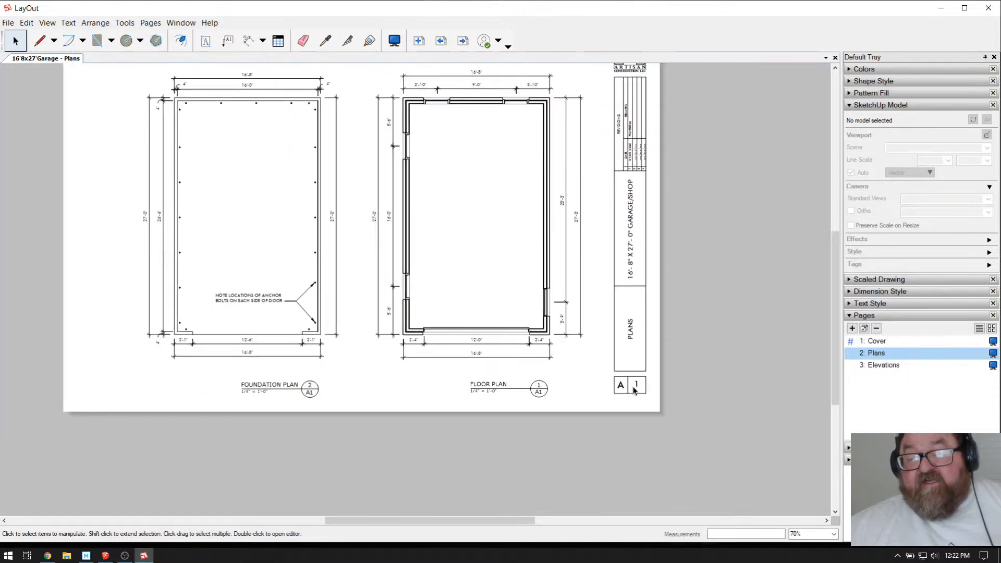
# Step: Go to the Elevations page and examine the four textured elevations, their notes and the title block
pyautogui.click(882, 365)
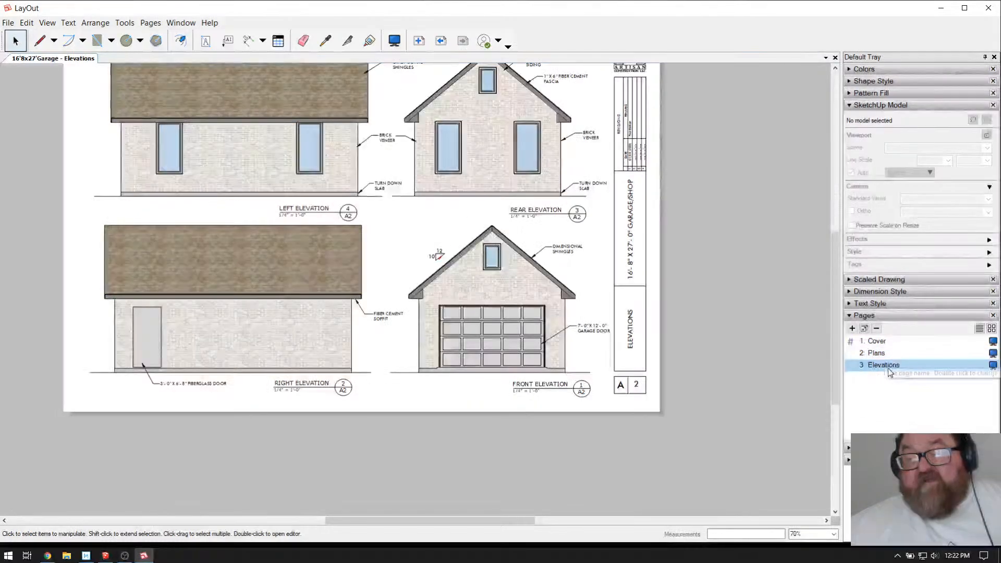
pyautogui.scroll(3, 615, 196)
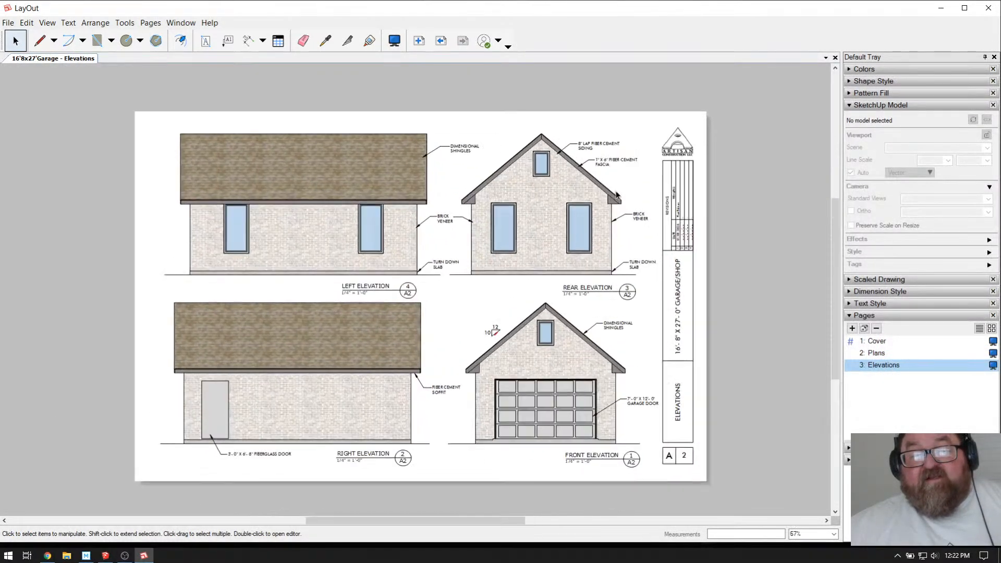
pyautogui.scroll(1, 637, 416)
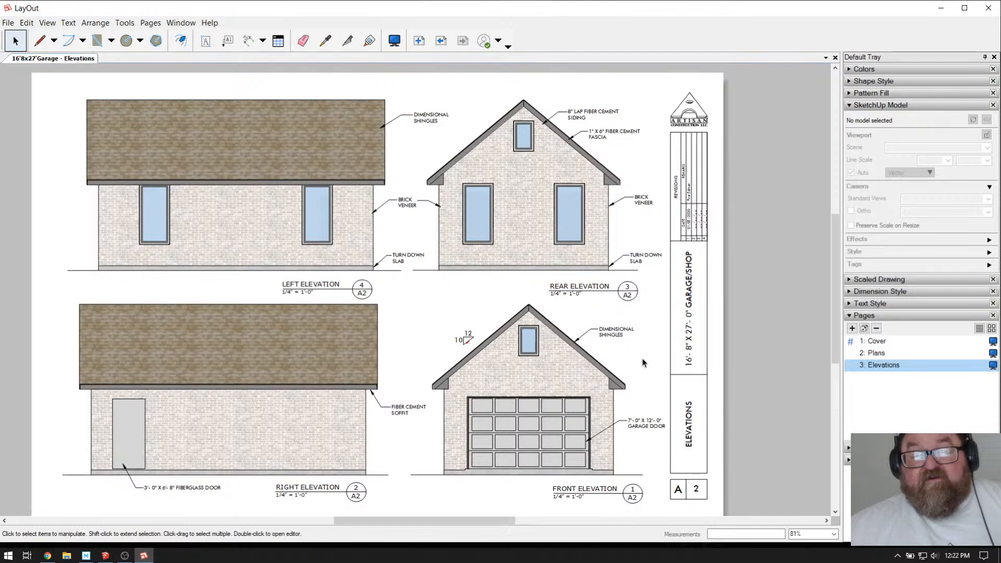
pyautogui.scroll(-1, 656, 358)
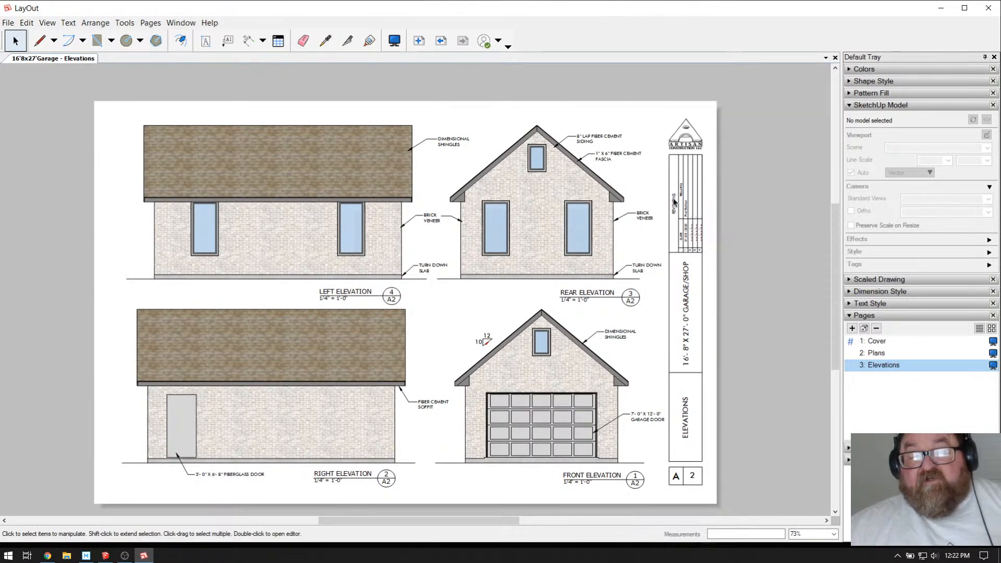
pyautogui.scroll(-1, 590, 202)
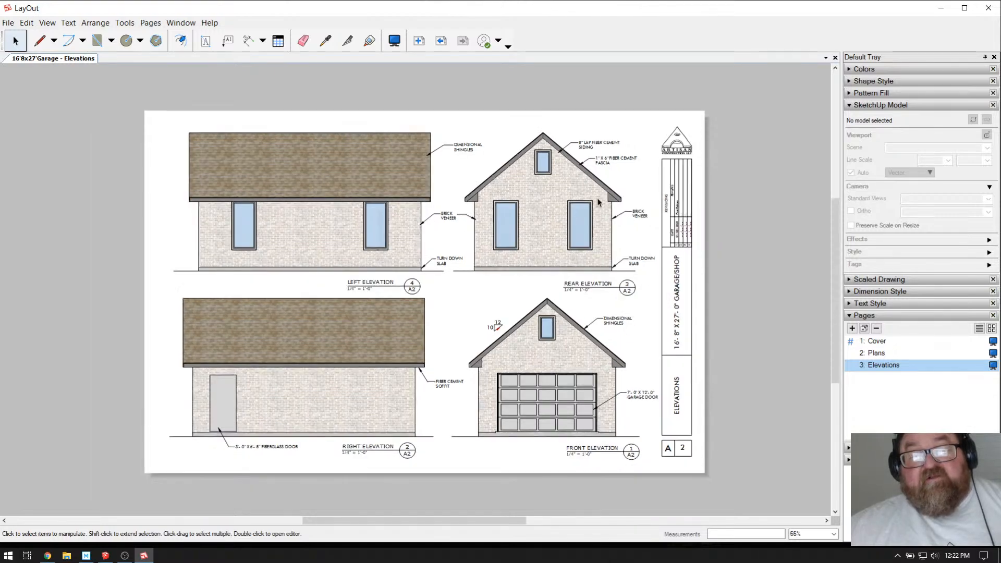
pyautogui.scroll(2, 538, 314)
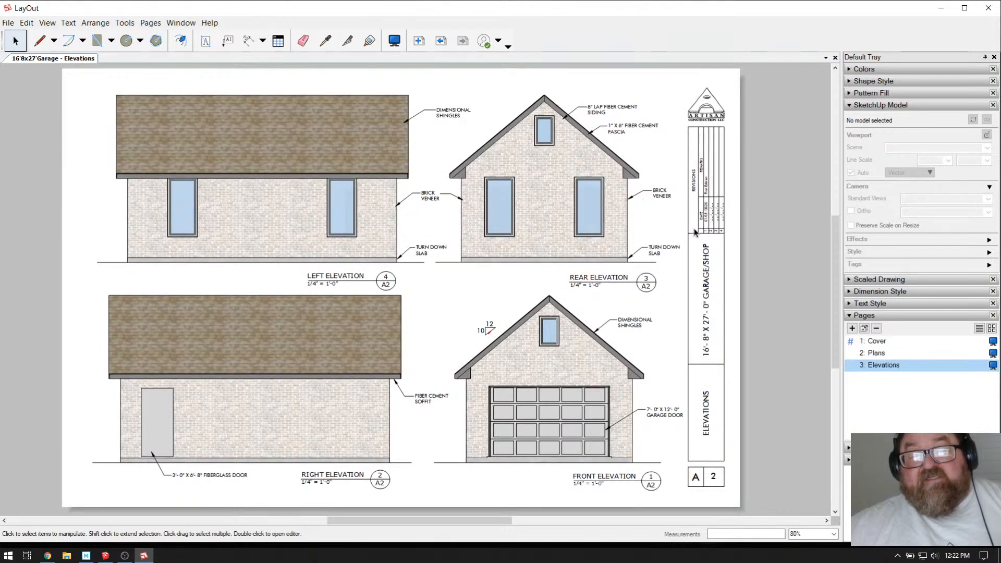
pyautogui.scroll(-1, 694, 235)
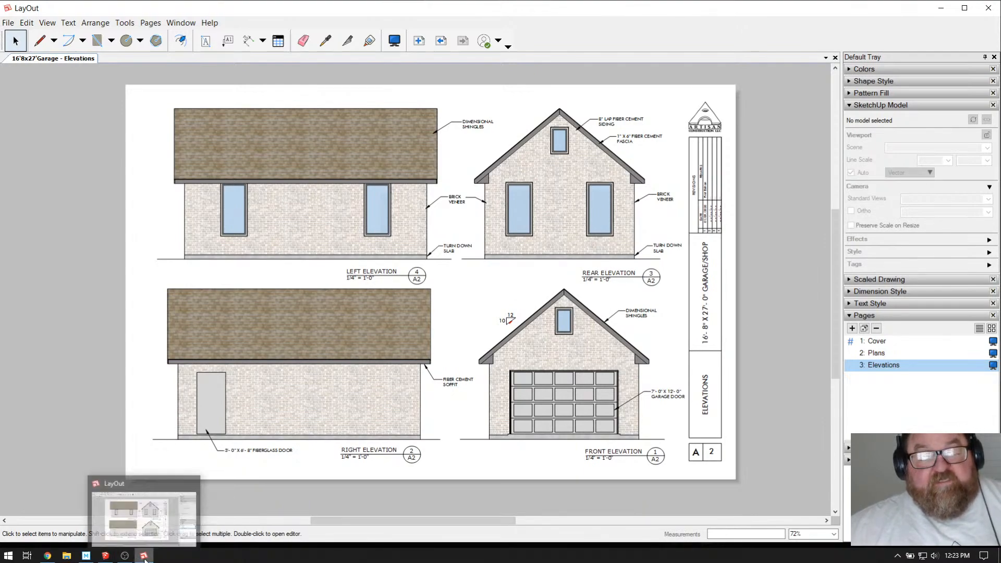
# Step: Switch to SketchUp, give the Front Elev scene the HiddenLine style and update the scene
pyautogui.click(157, 504)
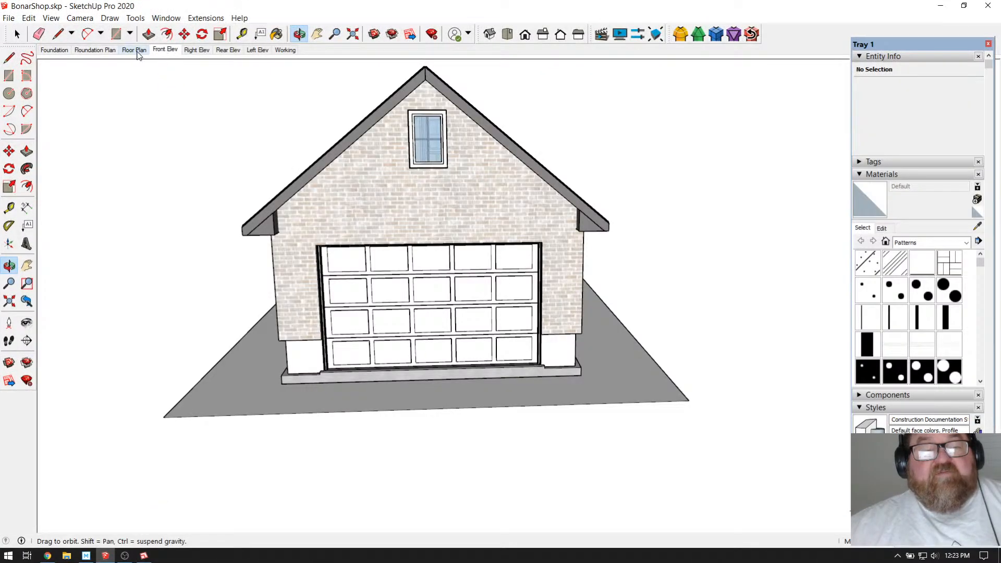
pyautogui.click(166, 50)
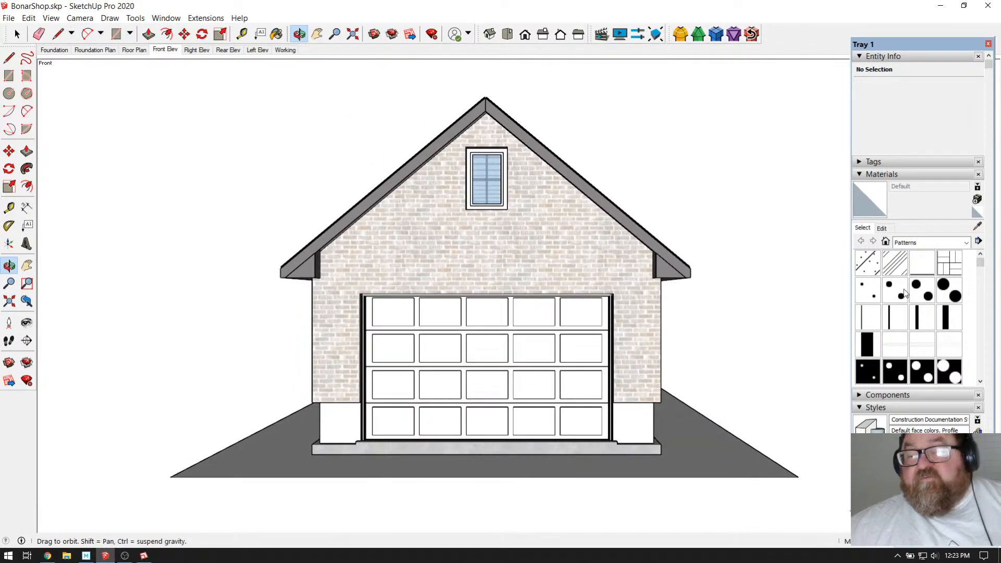
pyautogui.click(881, 174)
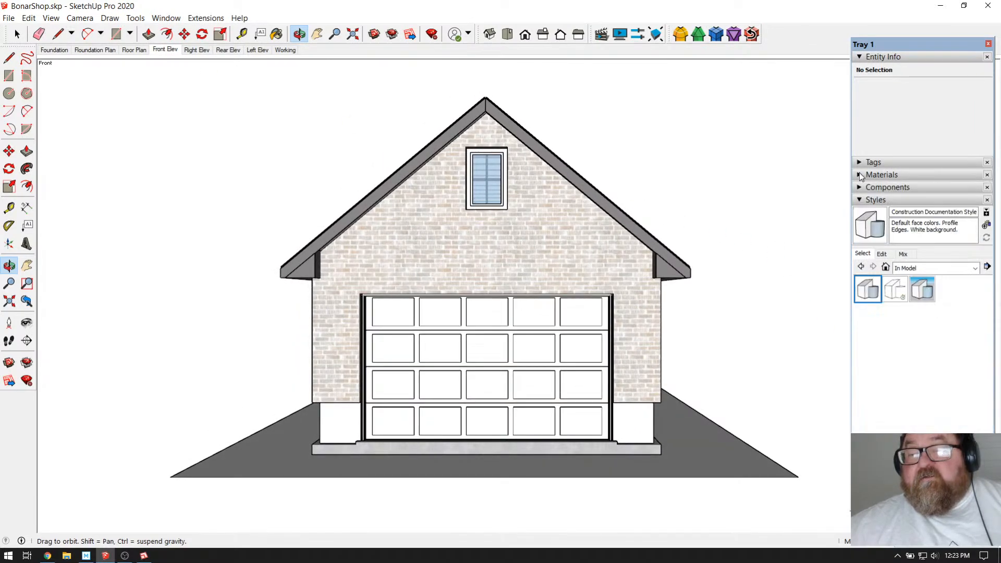
pyautogui.click(900, 292)
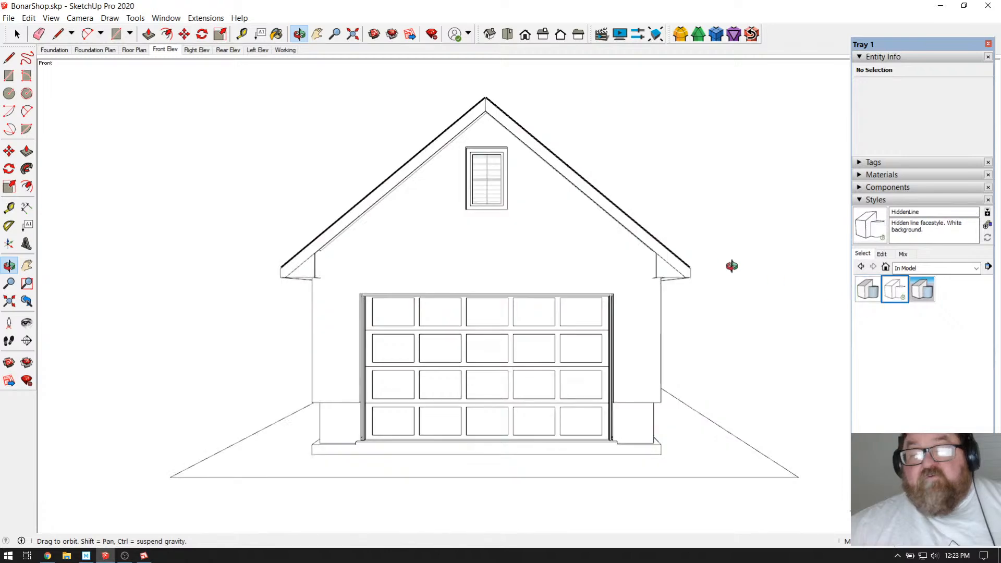
pyautogui.rightClick(170, 53)
pyautogui.click(182, 94)
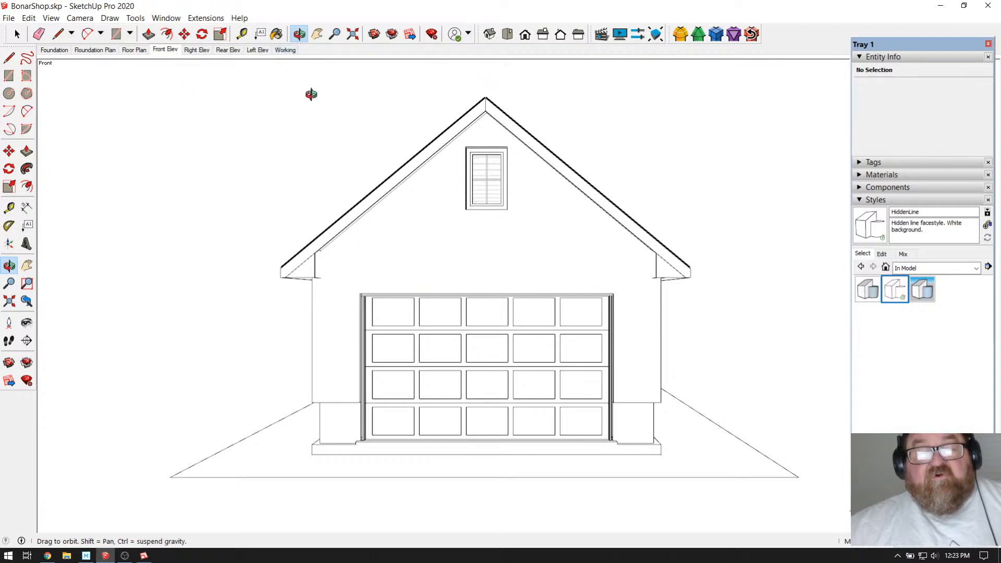
# Step: Return to the Working scene and examine the garage from both front corners, especially the unclad wall base beside the garage door
pyautogui.click(292, 52)
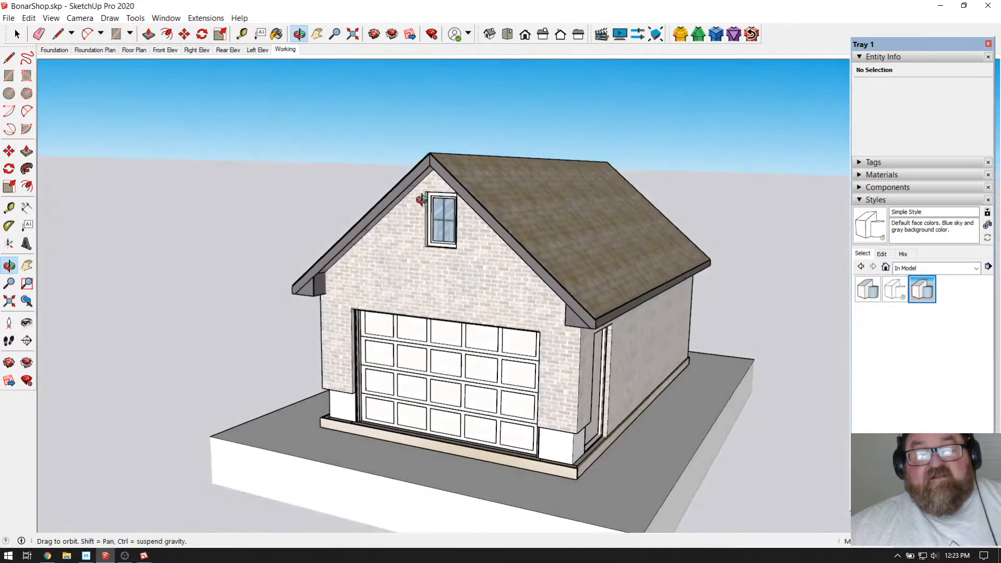
pyautogui.moveTo(421, 200); pyautogui.dragTo(450, 374)
pyautogui.moveTo(626, 477); pyautogui.dragTo(746, 426)
pyautogui.scroll(4, 620, 432)
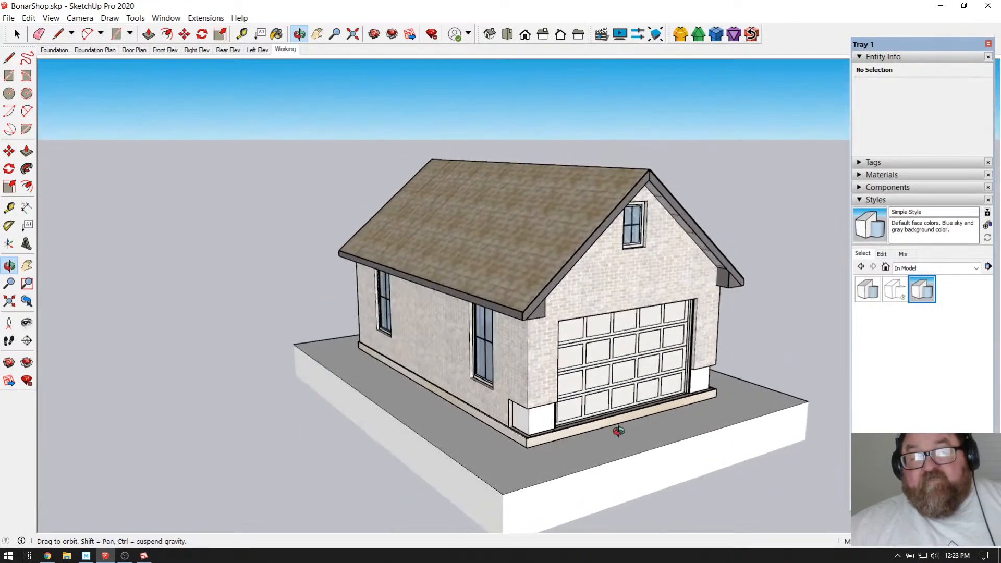
pyautogui.moveTo(523, 360); pyautogui.dragTo(194, 363)
pyautogui.scroll(6, 565, 449)
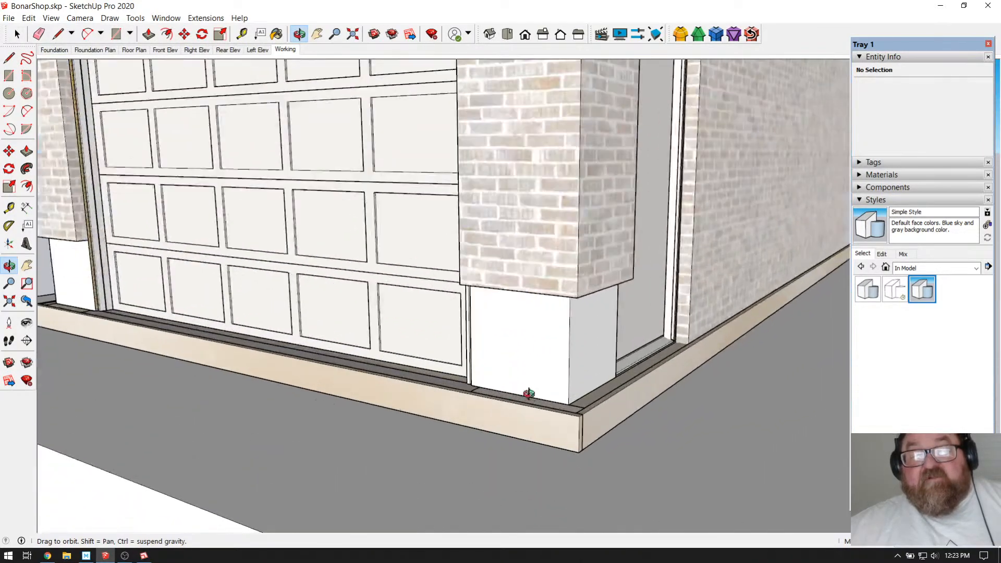
pyautogui.scroll(6, 455, 342)
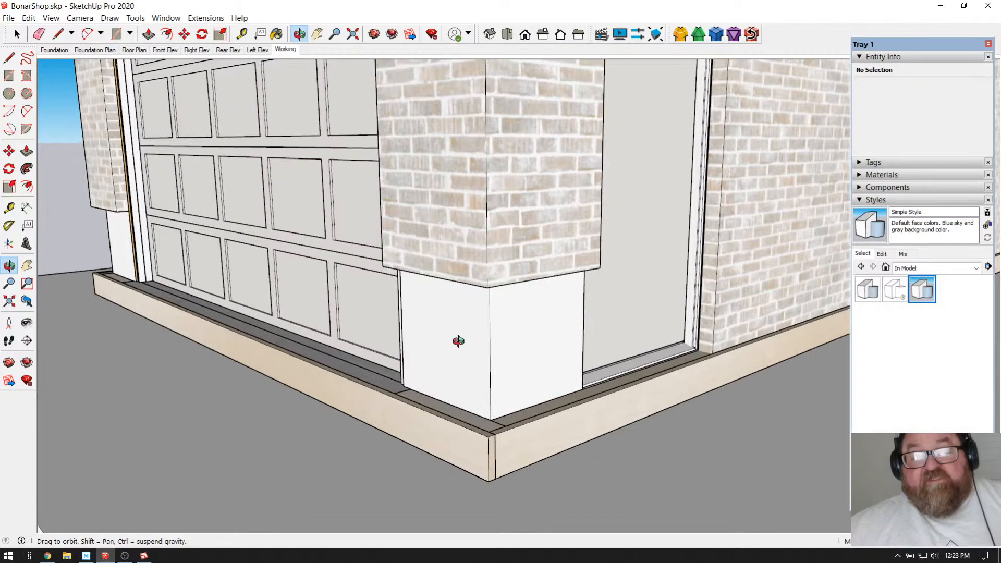
pyautogui.scroll(-3, 507, 349)
pyautogui.moveTo(548, 366); pyautogui.dragTo(521, 376)
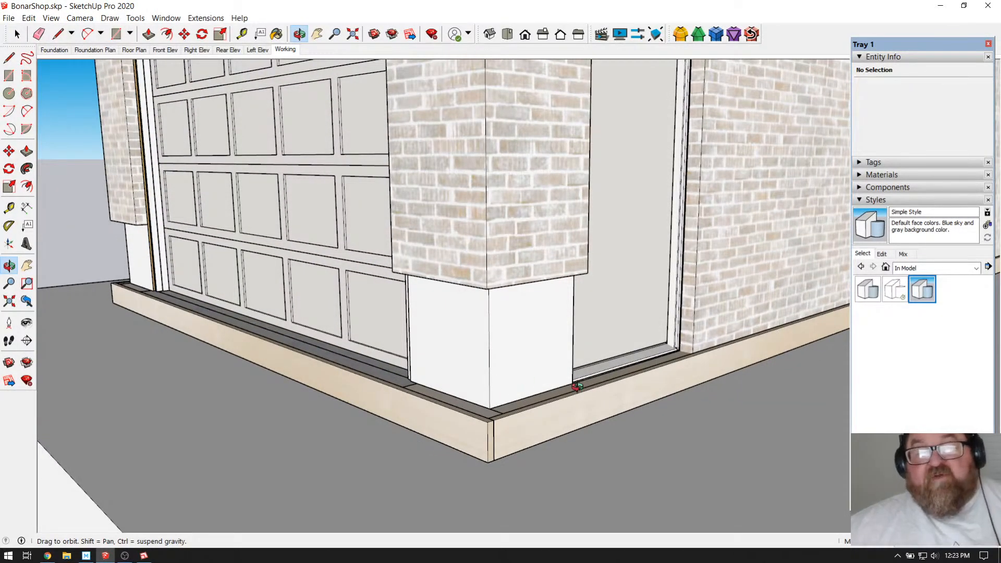
pyautogui.scroll(1, 576, 386)
pyautogui.scroll(2, 524, 352)
pyautogui.scroll(-1, 577, 351)
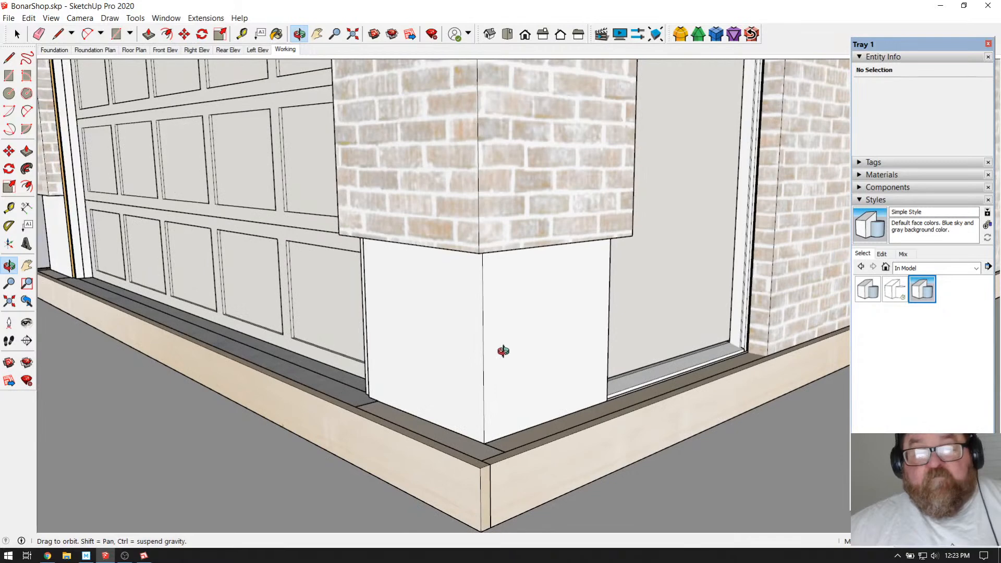
# Step: Open the unclad wall base at the garage's front corner for editing and select its two outer faces and vertical edges
pyautogui.click(17, 34)
pyautogui.doubleClick(446, 303)
pyautogui.click(431, 306)
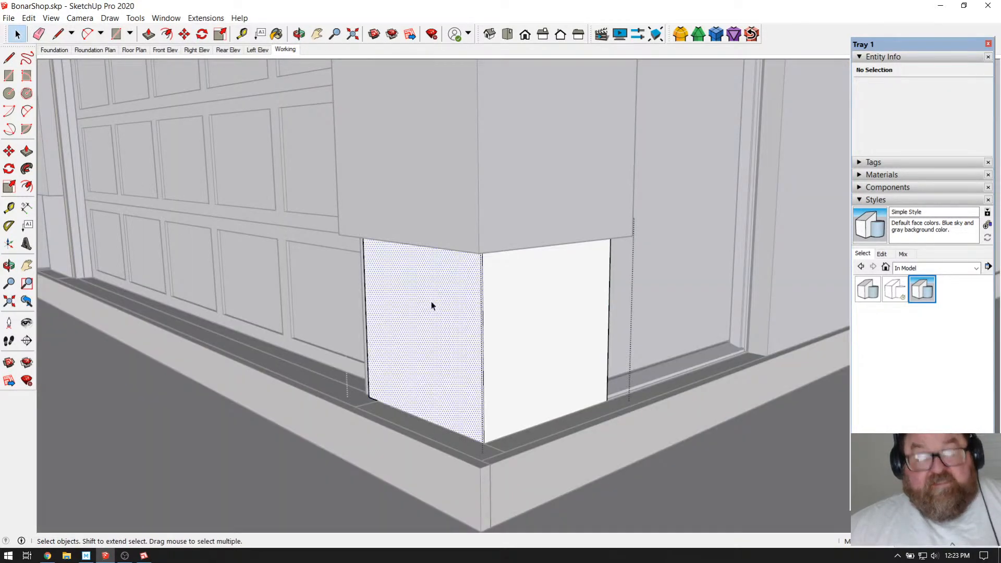
pyautogui.keyDown('shift'); pyautogui.click(518, 311); pyautogui.keyUp('shift')
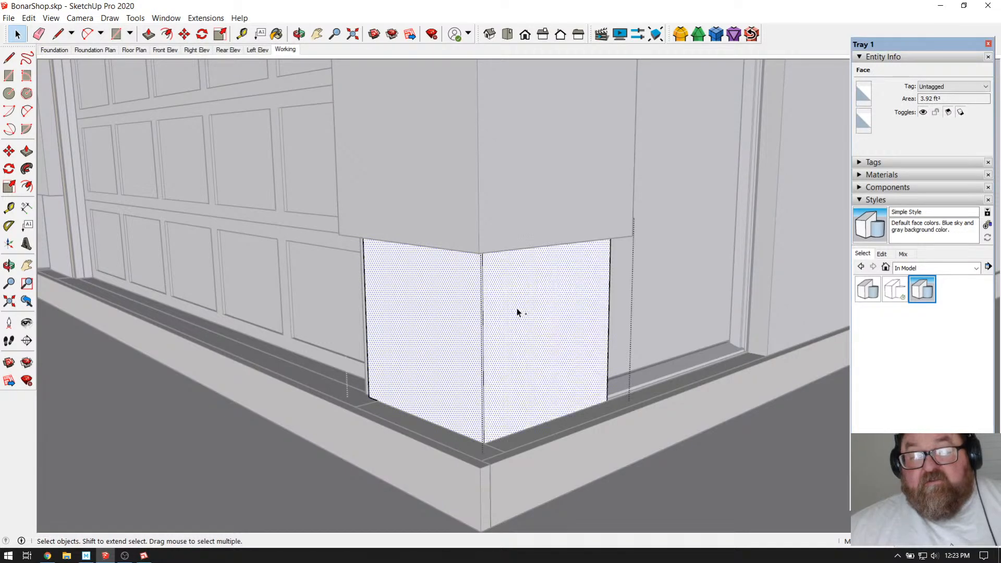
pyautogui.keyDown('shift'); pyautogui.click(484, 312); pyautogui.keyUp('shift')
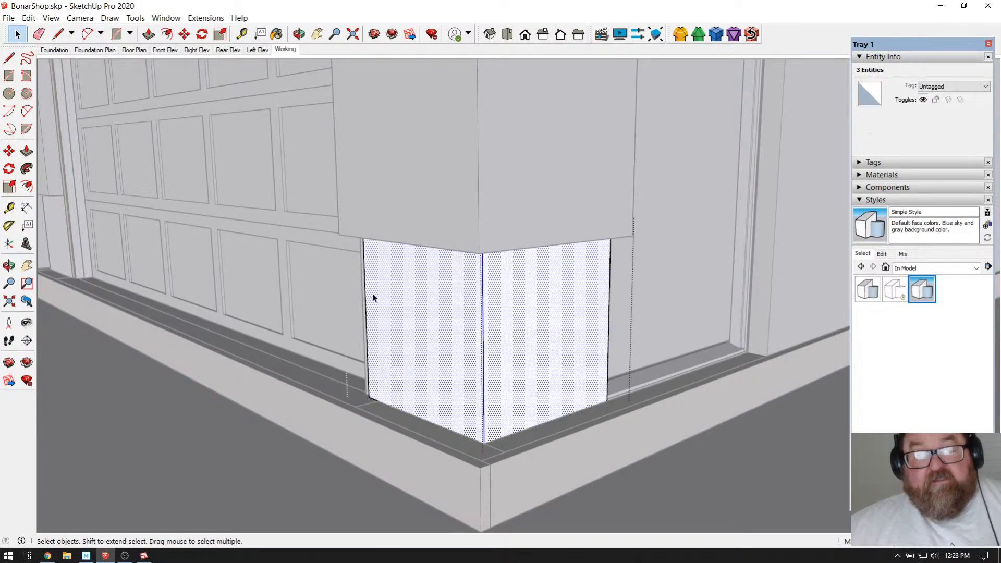
pyautogui.keyDown('shift'); pyautogui.click(609, 286); pyautogui.keyUp('shift')
pyautogui.scroll(-2, 573, 364)
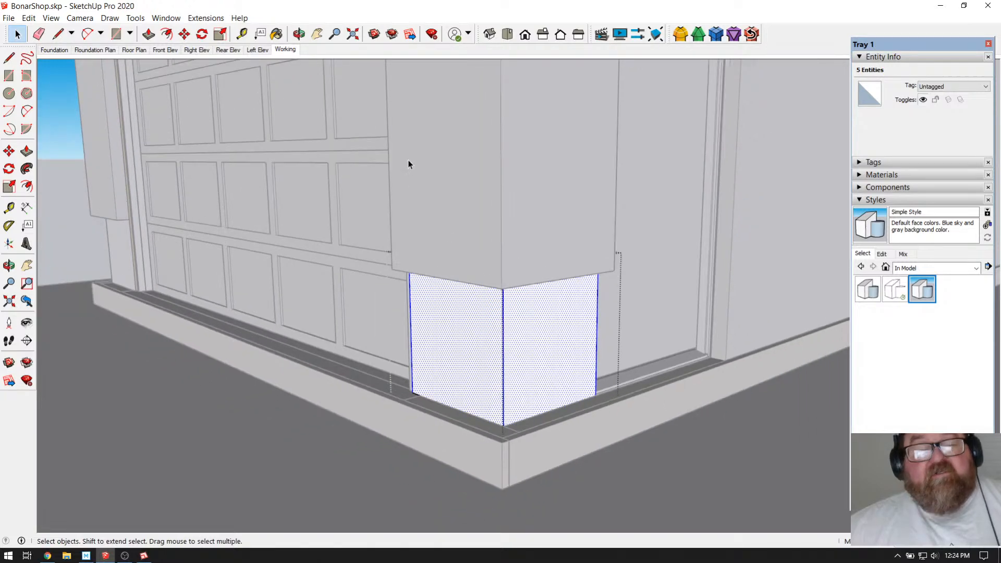
# Step: Select the wall base's two outer faces and their shared corner edge and start Instant Cladding's Wall Cladding
pyautogui.click(481, 339)
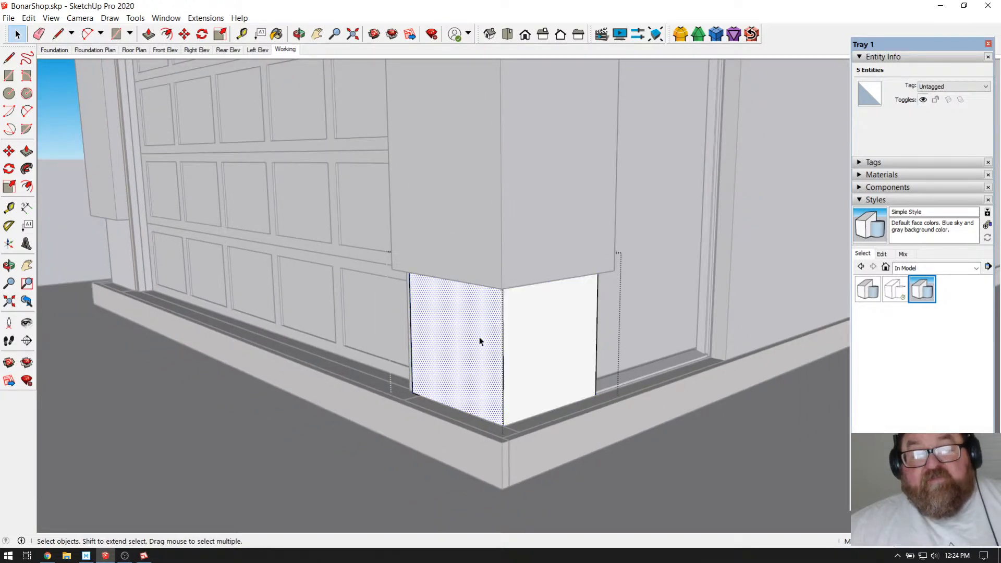
pyautogui.keyDown('shift'); pyautogui.click(535, 341); pyautogui.keyUp('shift')
pyautogui.keyDown('shift'); pyautogui.click(504, 340); pyautogui.keyUp('shift')
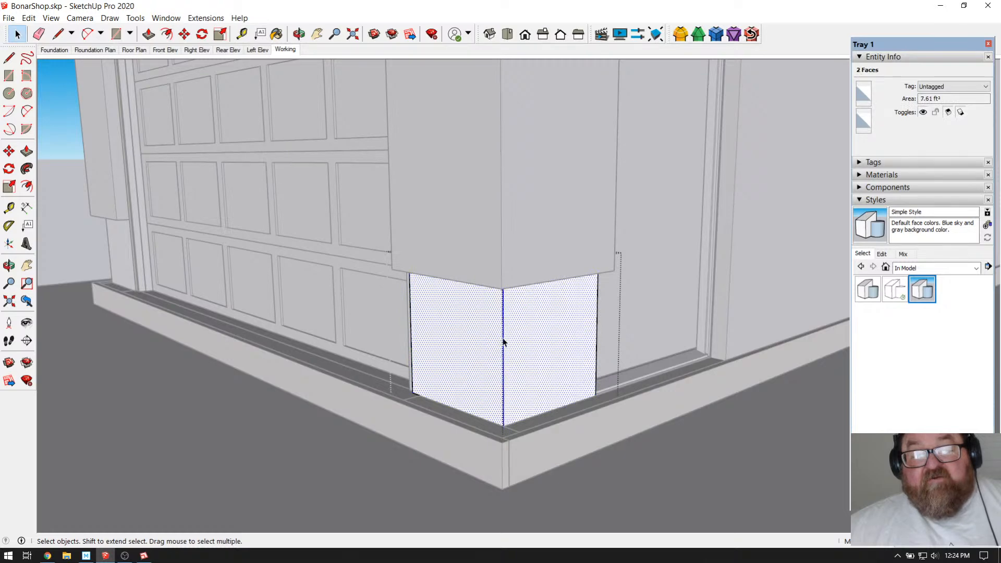
pyautogui.click(206, 18)
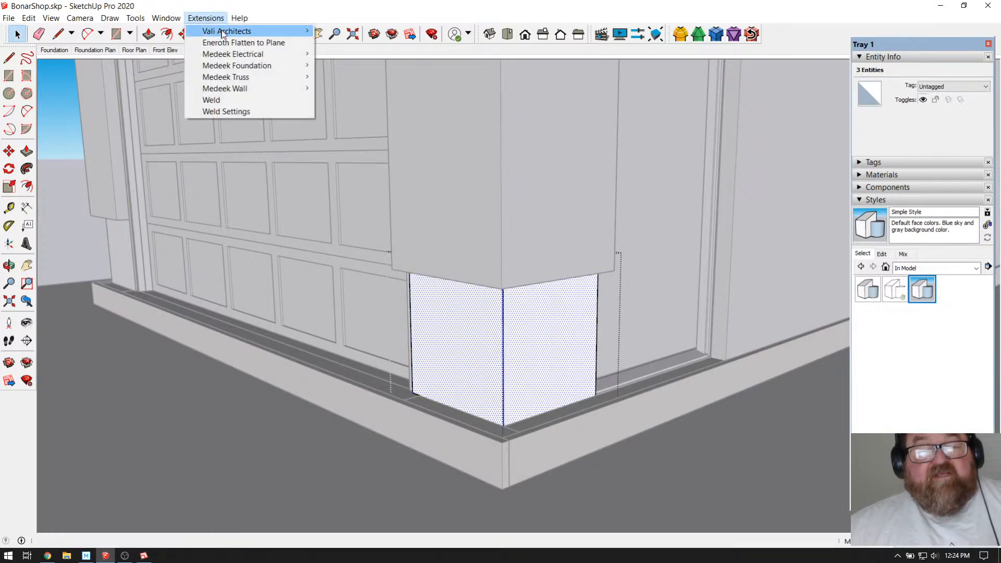
pyautogui.moveTo(226, 31)
pyautogui.moveTo(368, 184)
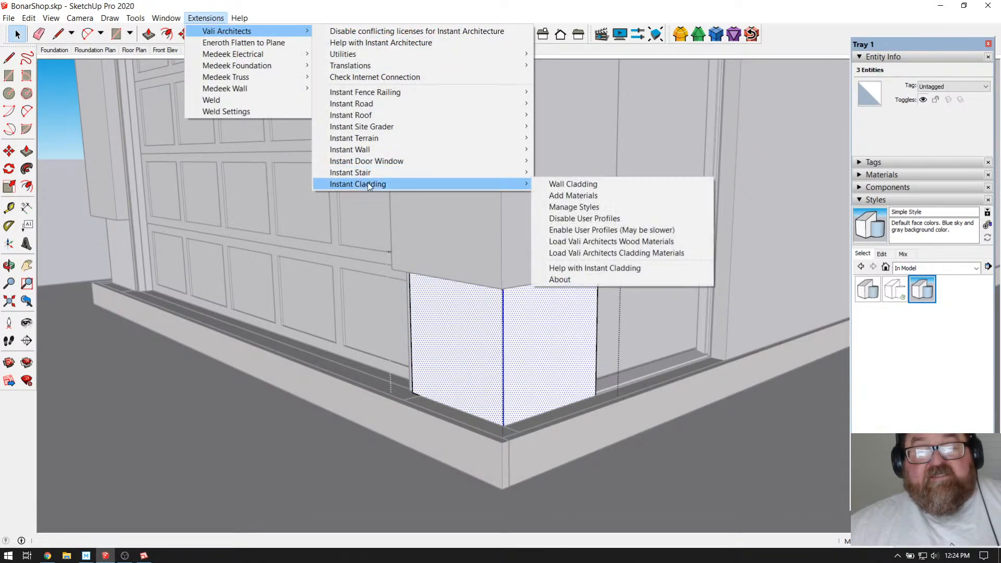
pyautogui.click(606, 185)
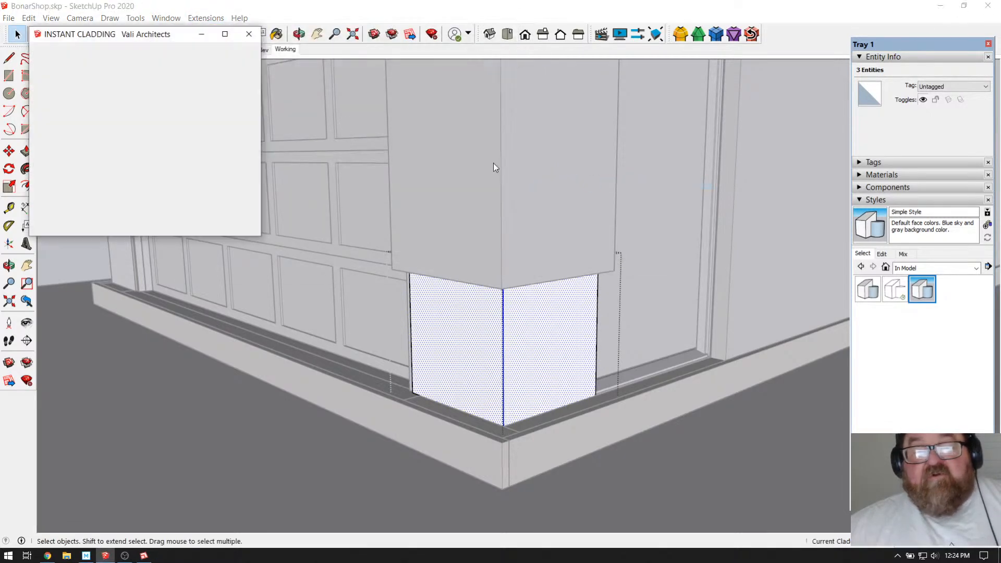
# Step: Choose the Stone Bevel style from the Presets library and try cladding the selected wall-base faces with it
pyautogui.click(72, 81)
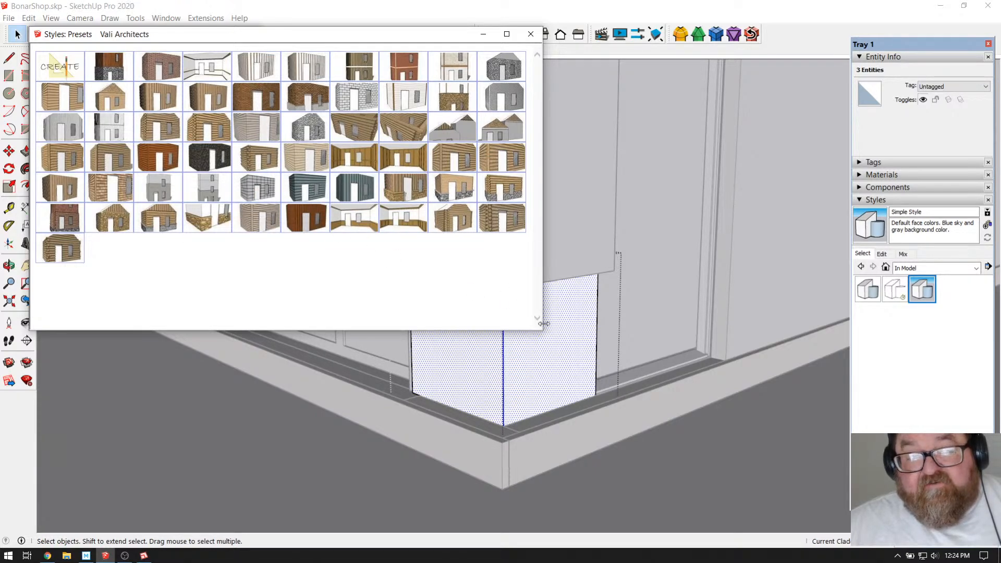
pyautogui.moveTo(542, 272); pyautogui.dragTo(649, 307)
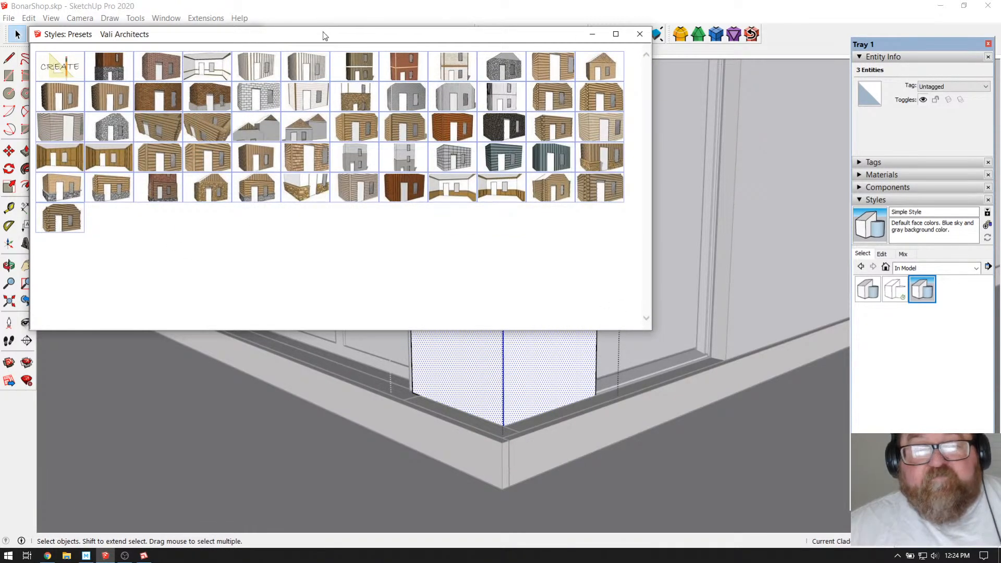
pyautogui.moveTo(325, 35); pyautogui.dragTo(342, 90)
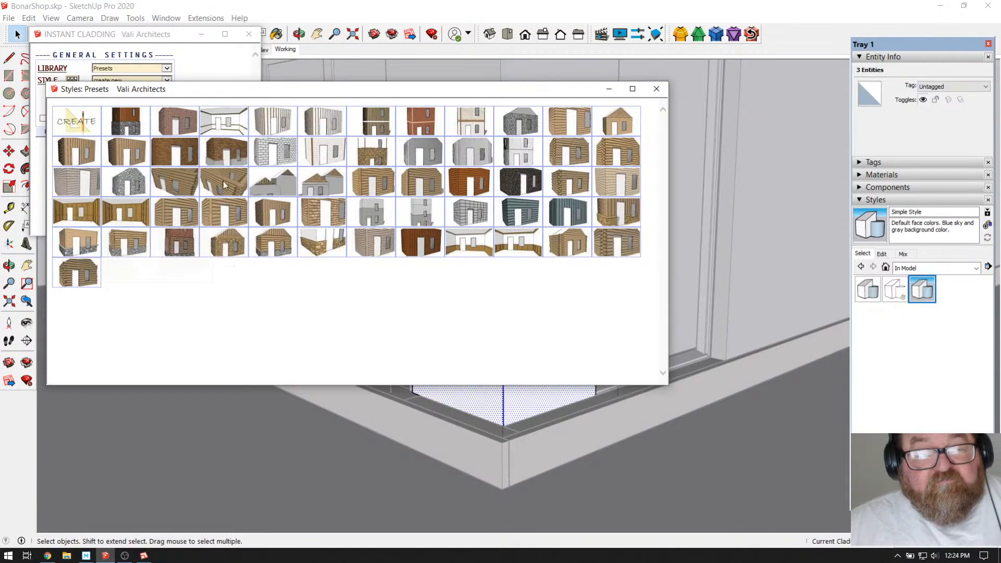
pyautogui.moveTo(226, 159)
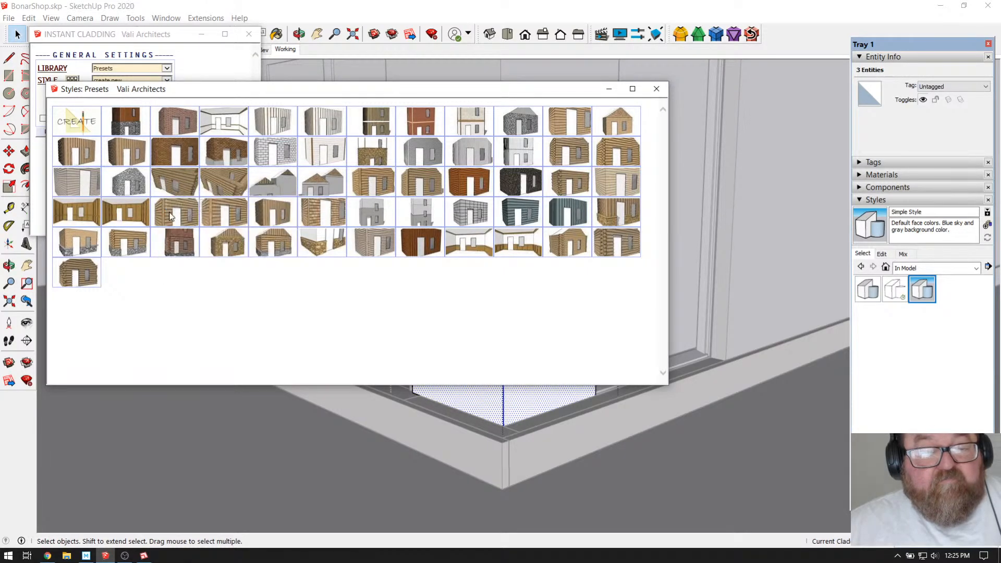
pyautogui.click(86, 243)
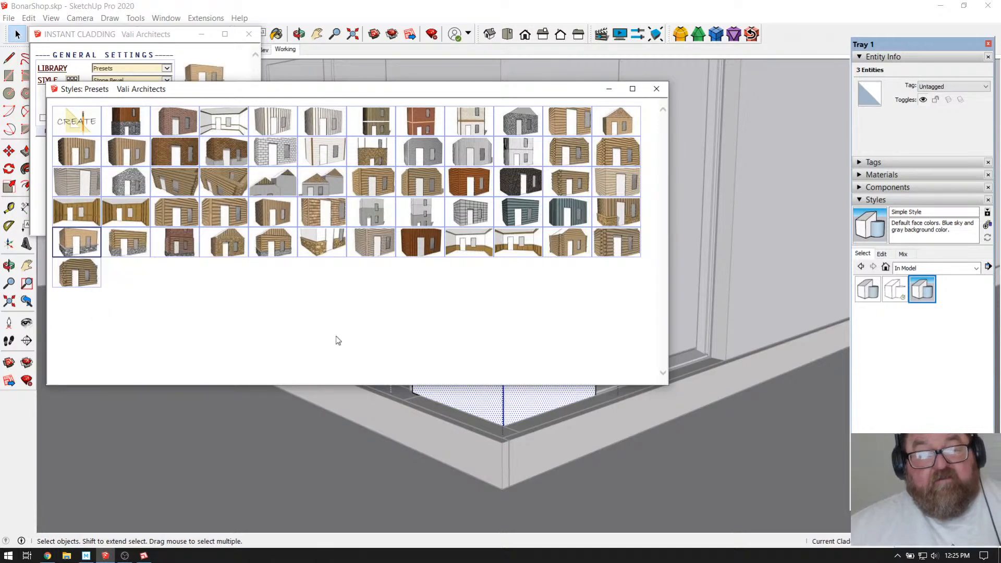
pyautogui.click(658, 88)
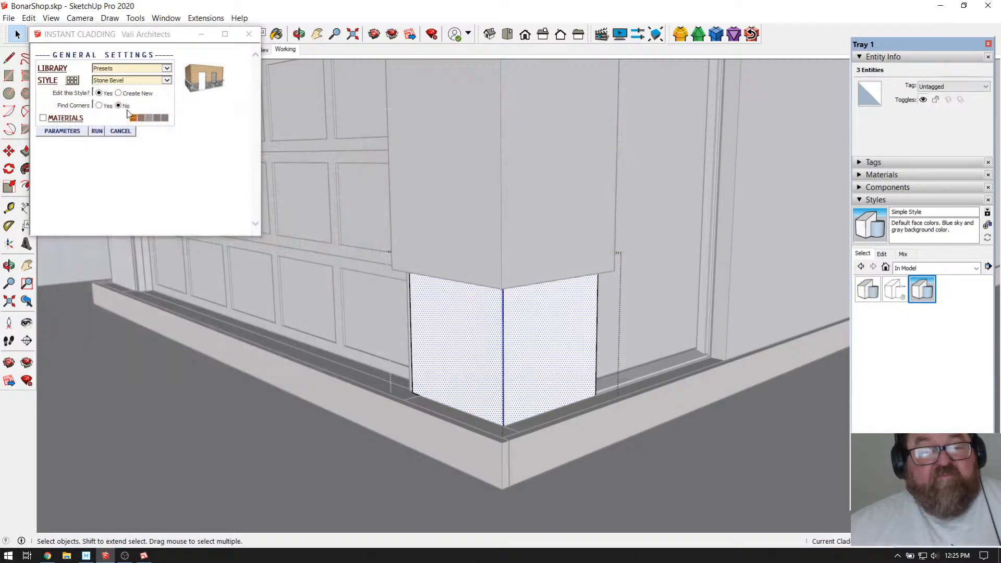
pyautogui.click(97, 131)
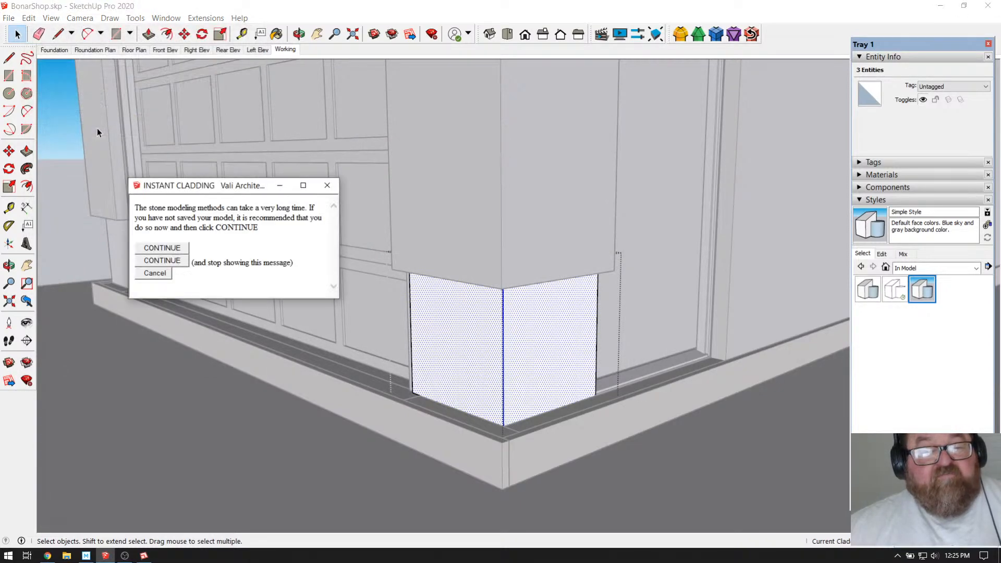
pyautogui.click(176, 249)
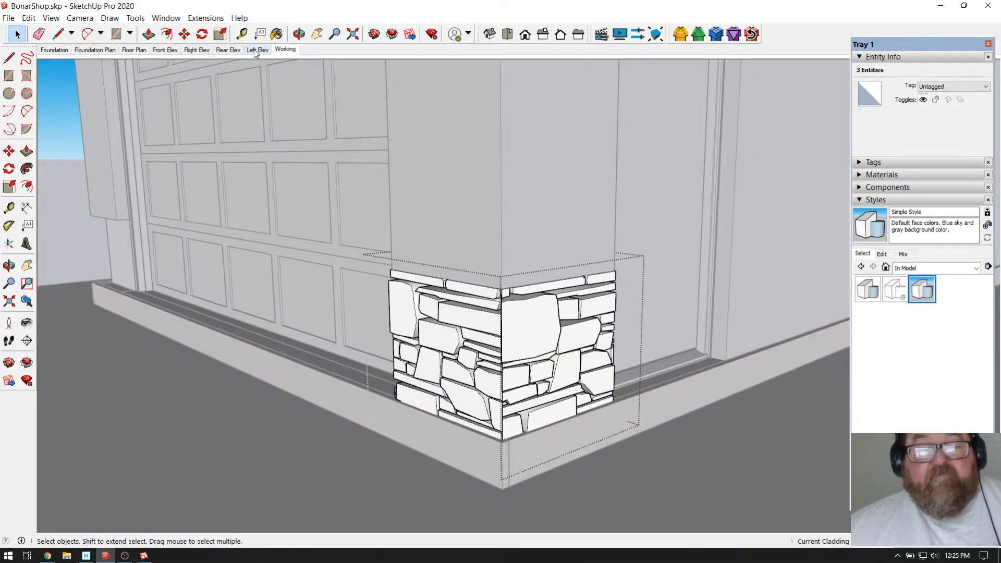
# Step: Leave the wall base's editing and examine the stone cladding from both sides of the garage corner
pyautogui.click(299, 34)
pyautogui.moveTo(292, 208); pyautogui.dragTo(509, 350)
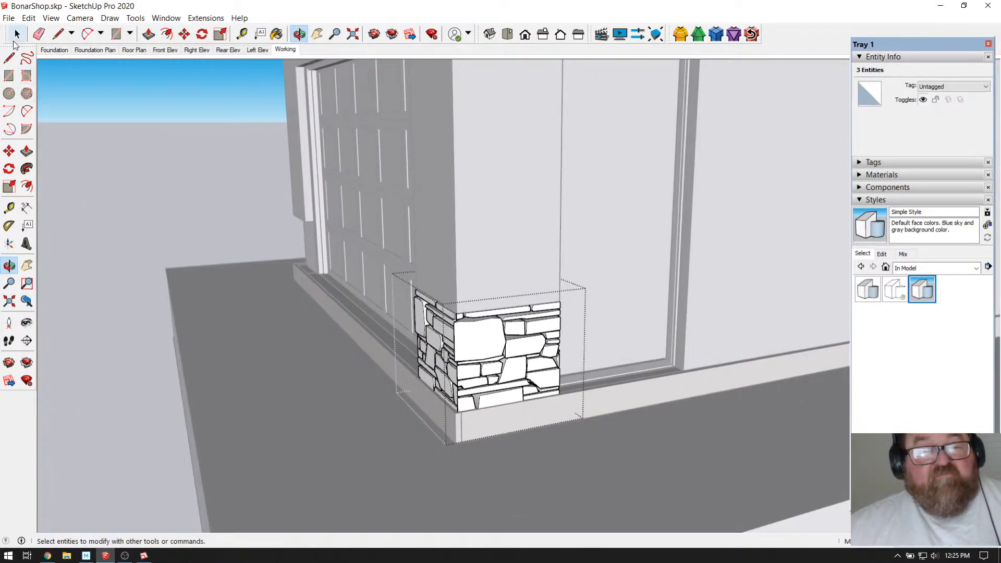
pyautogui.click(17, 34)
pyautogui.click(199, 156)
pyautogui.scroll(3, 494, 361)
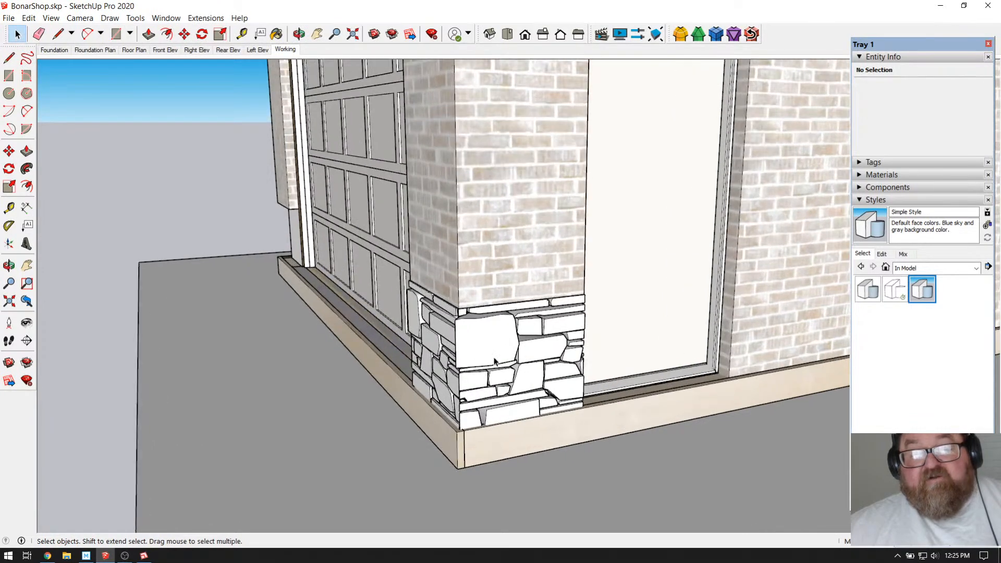
pyautogui.scroll(6, 521, 354)
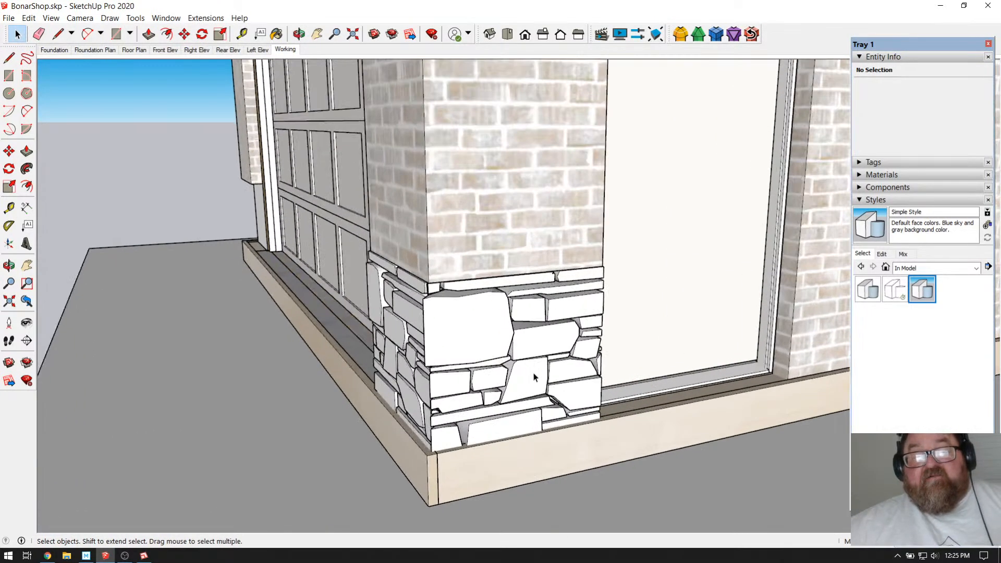
pyautogui.scroll(-4, 531, 361)
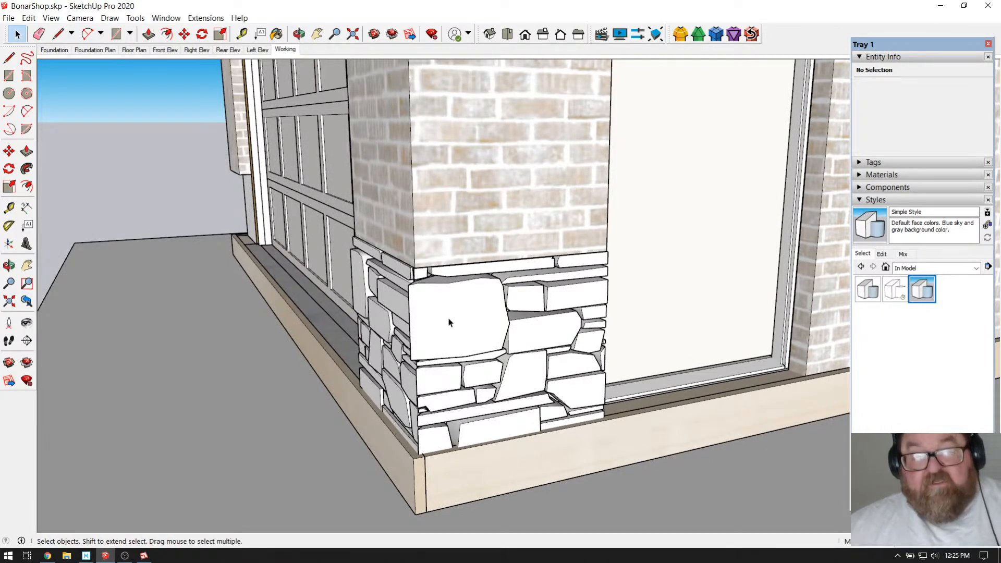
pyautogui.scroll(-3, 449, 323)
pyautogui.click(298, 34)
pyautogui.moveTo(445, 271); pyautogui.dragTo(420, 384)
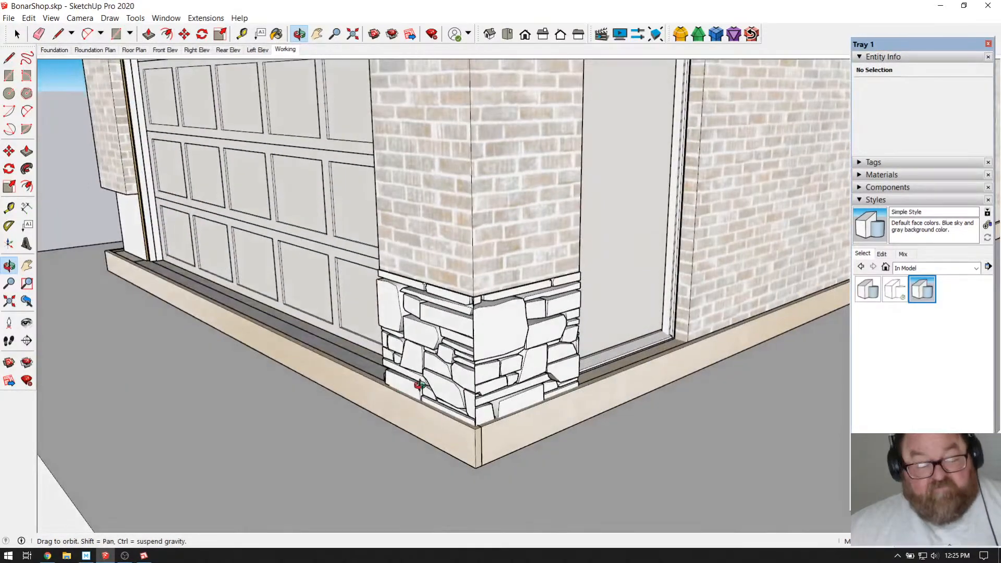
# Step: Undo the stone cladding and reselect the wall base's two outer faces and their shared corner edge
pyautogui.hotkey('ctrl', 'z')
pyautogui.hotkey('ctrl', 'z')
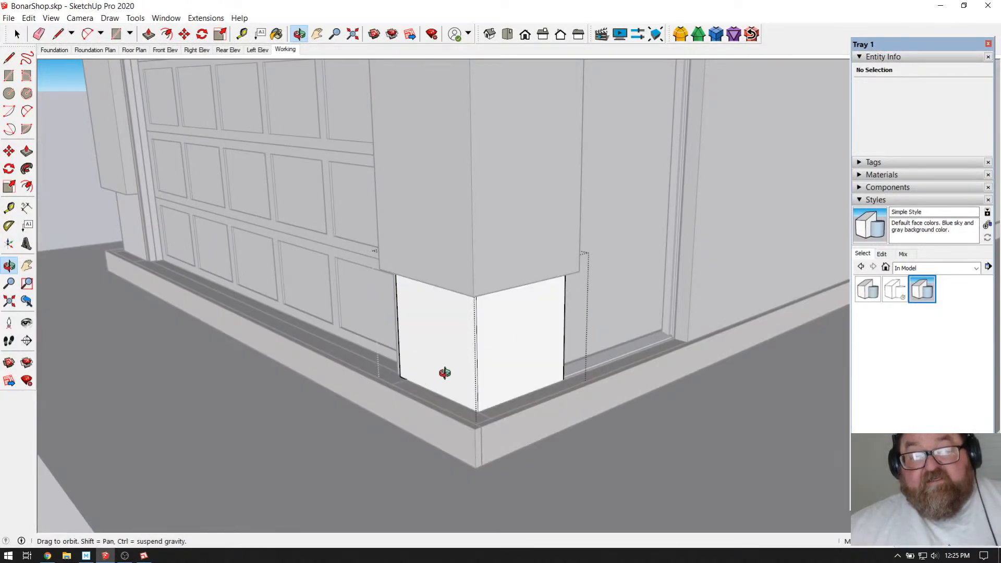
pyautogui.click(17, 34)
pyautogui.click(427, 327)
pyautogui.keyDown('ctrl'); pyautogui.click(517, 345); pyautogui.keyUp('ctrl')
pyautogui.click(477, 345)
pyautogui.click(451, 340)
pyautogui.keyDown('ctrl'); pyautogui.click(515, 342); pyautogui.keyUp('ctrl')
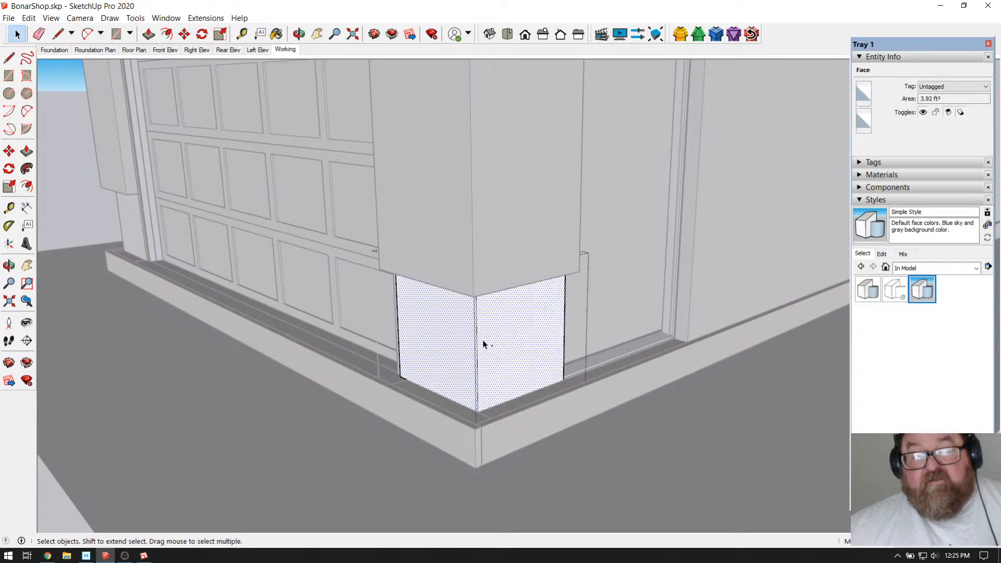
pyautogui.keyDown('ctrl'); pyautogui.click(478, 341); pyautogui.keyUp('ctrl')
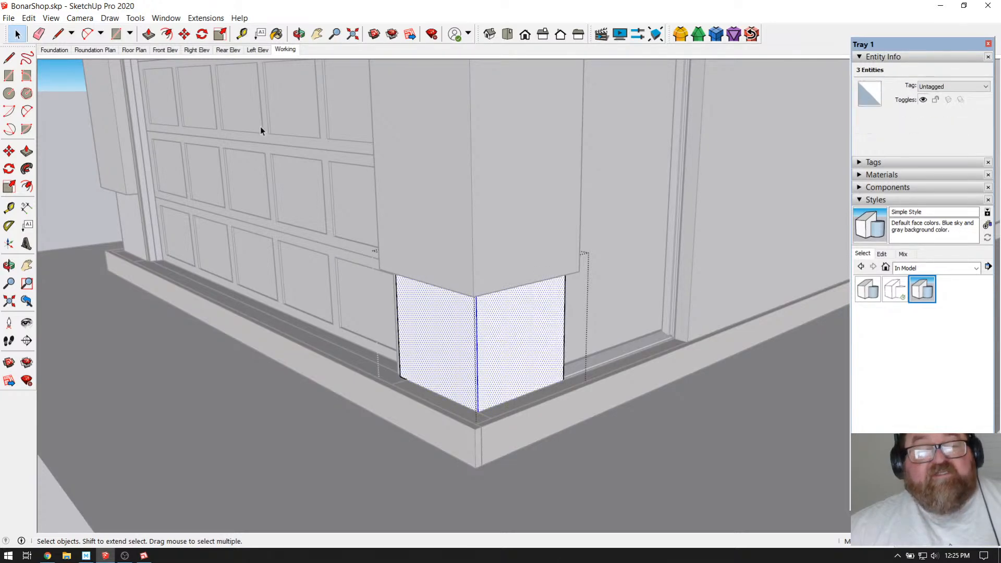
# Step: Restart Wall Cladding, show its style parameters and choose the Below Gables Stone preset
pyautogui.click(206, 18)
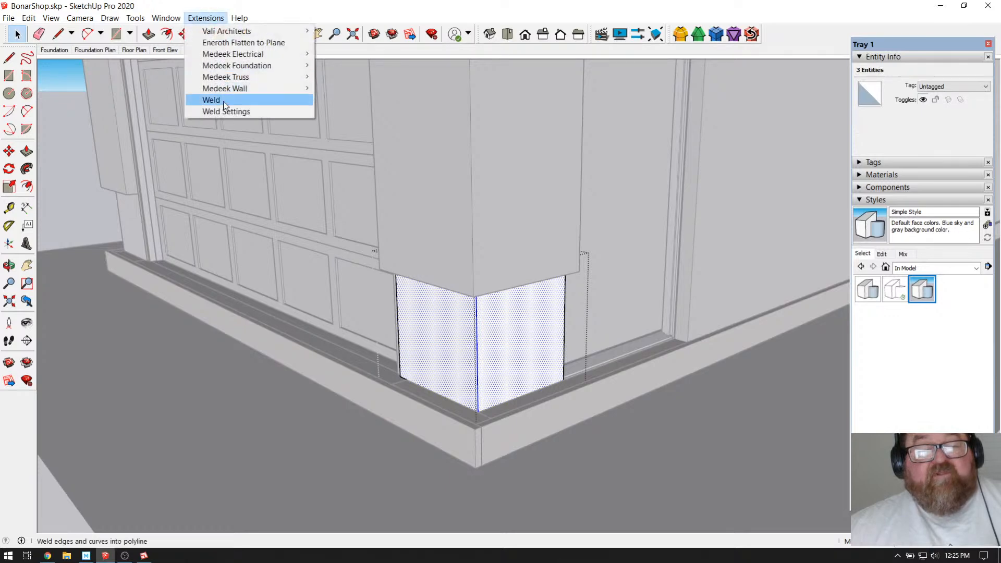
pyautogui.moveTo(226, 31)
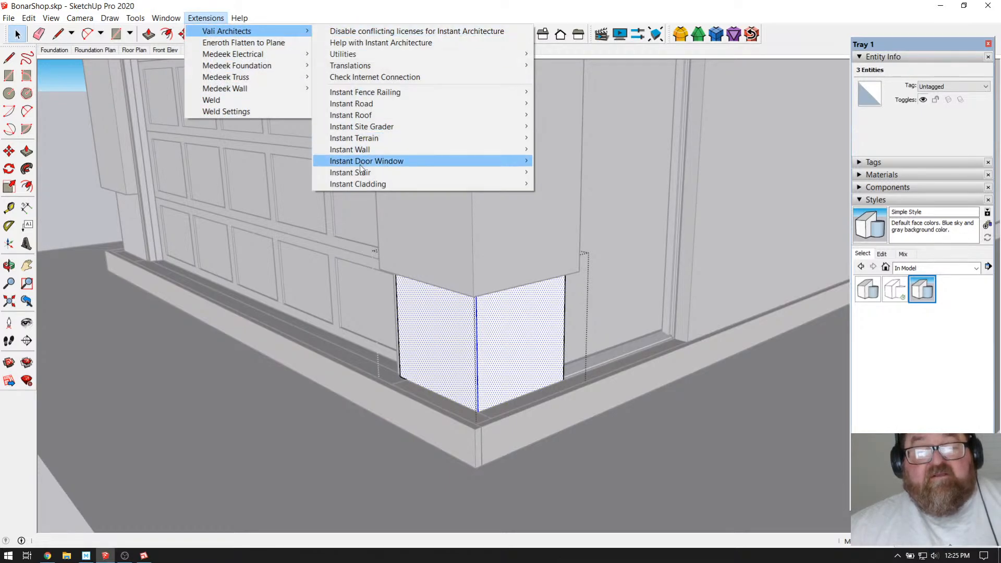
pyautogui.moveTo(361, 183)
pyautogui.click(604, 183)
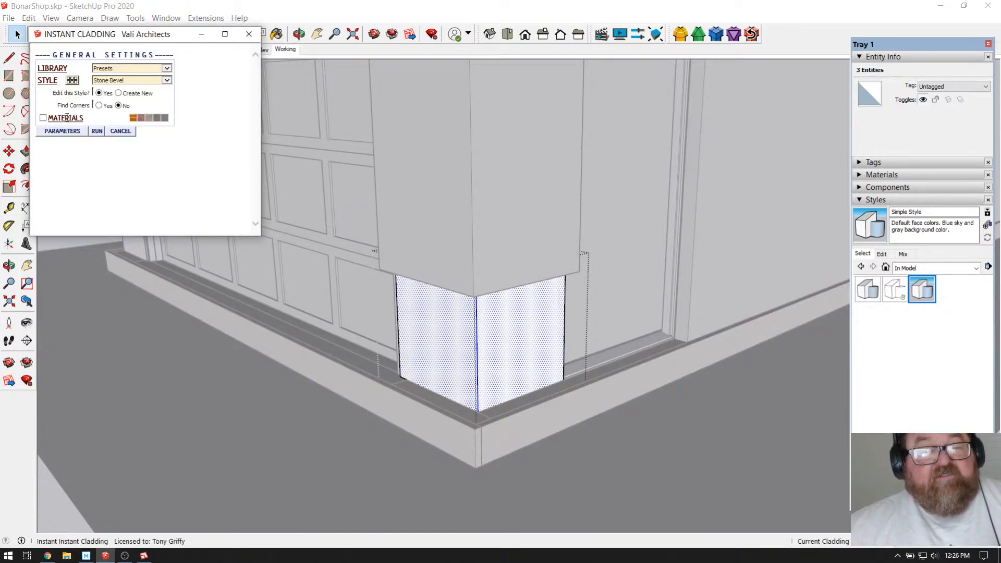
pyautogui.click(77, 132)
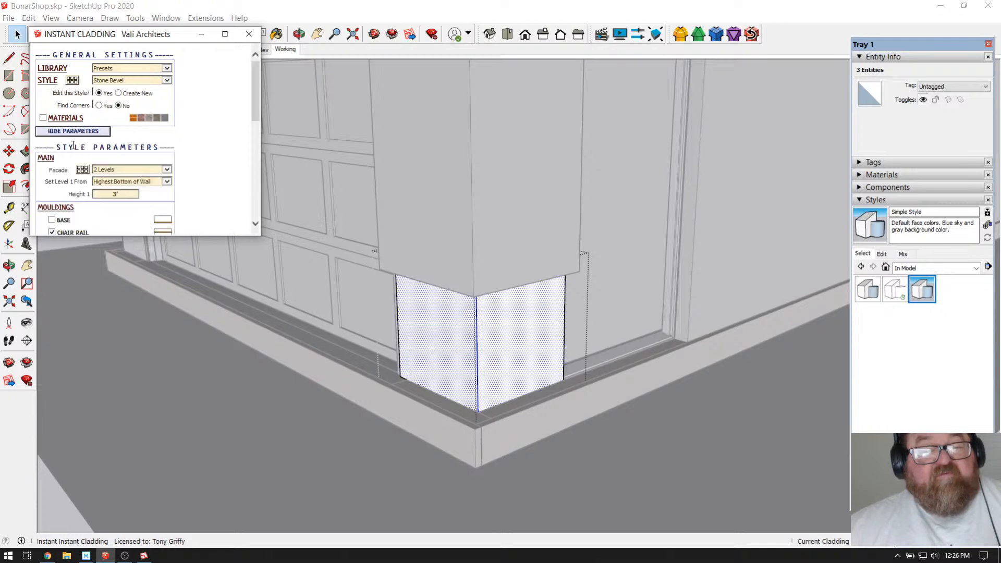
pyautogui.click(74, 80)
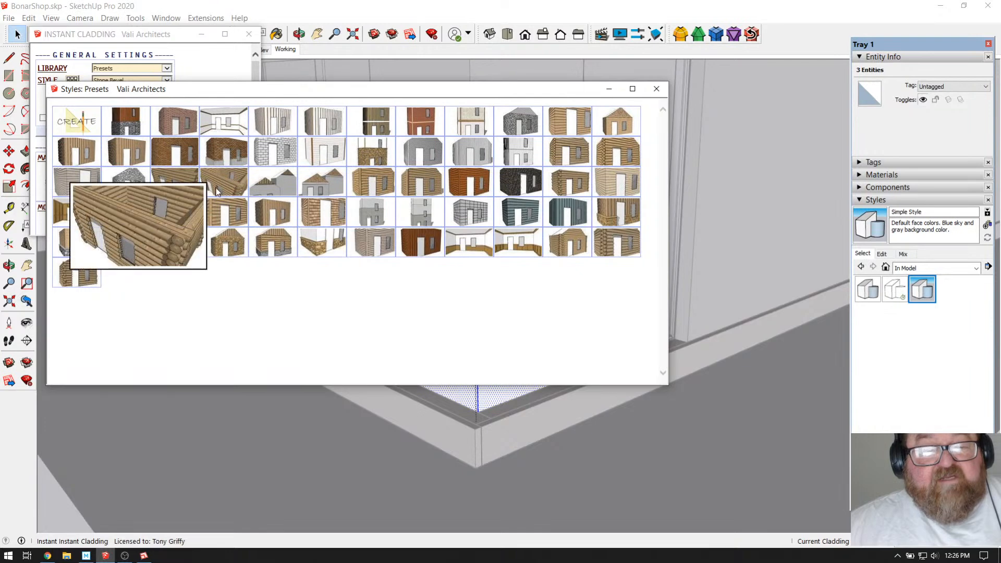
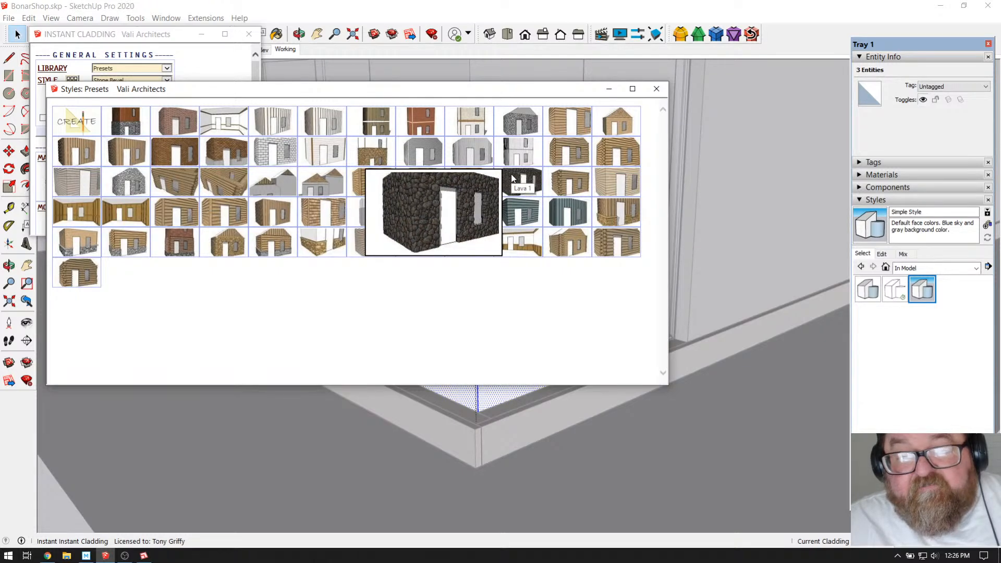
pyautogui.click(520, 125)
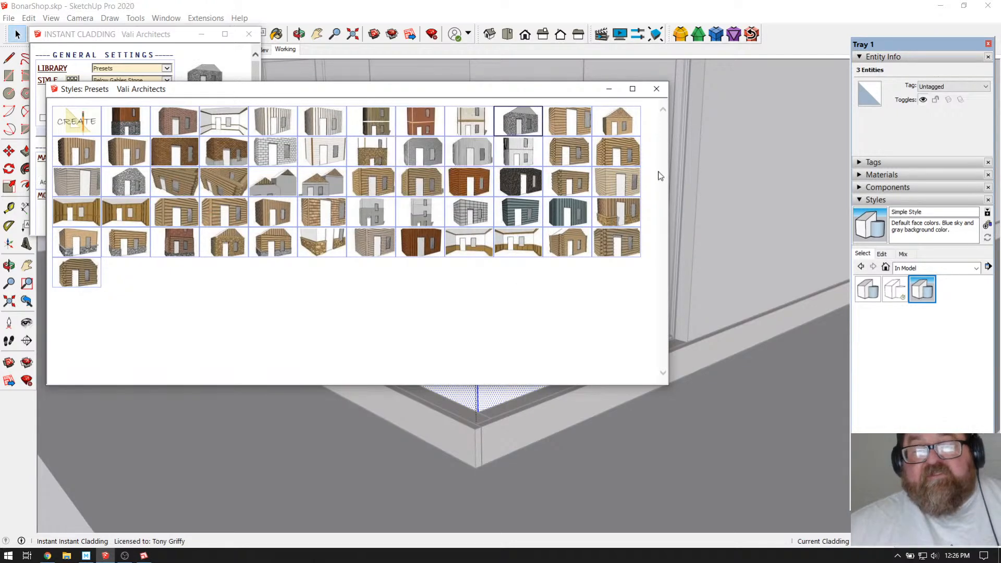
pyautogui.click(657, 88)
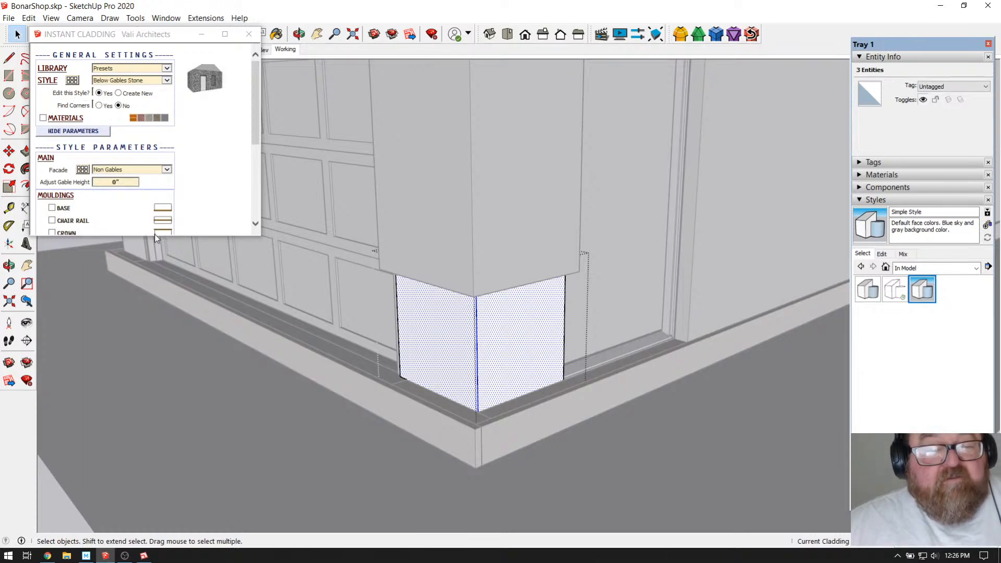
# Step: Check the style's Level 1 stone parameters and try cladding the selected wall-base faces with Below Gables Stone
pyautogui.moveTo(256, 133); pyautogui.dragTo(256, 172)
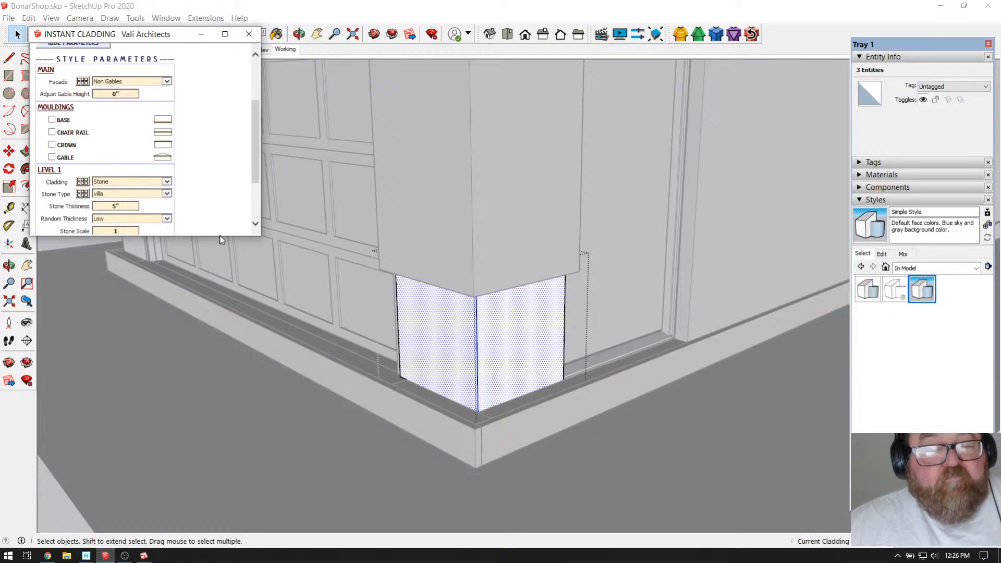
pyautogui.moveTo(218, 237); pyautogui.dragTo(218, 380)
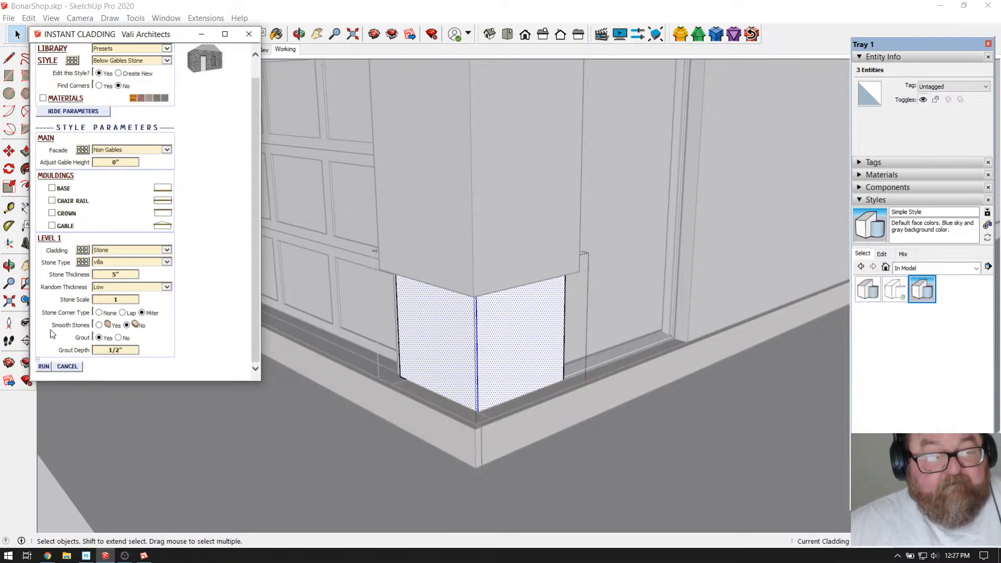
pyautogui.click(46, 367)
pyautogui.click(173, 249)
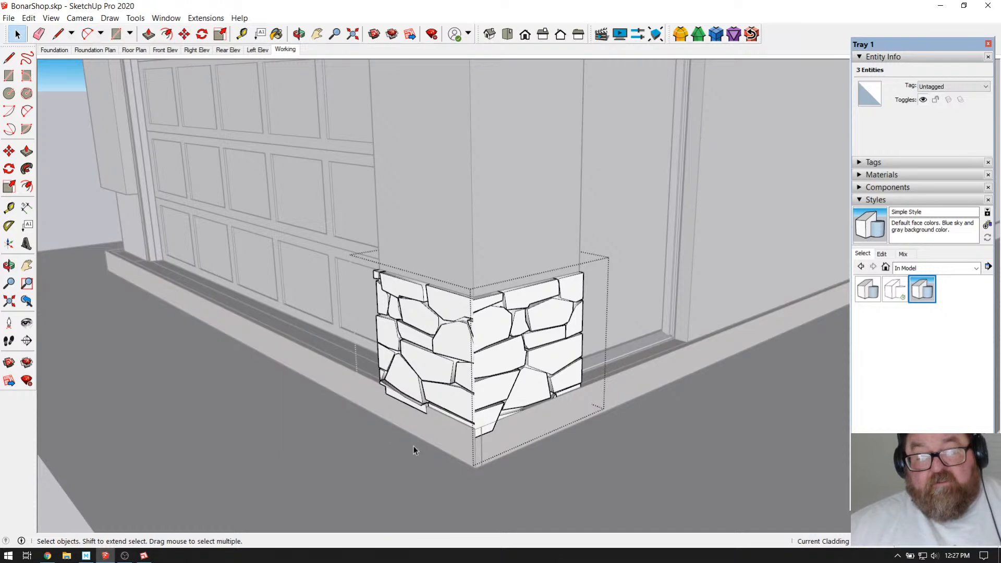
# Step: Examine the stones around the corner, undo this cladding and leave the wall base's editing
pyautogui.scroll(4, 581, 472)
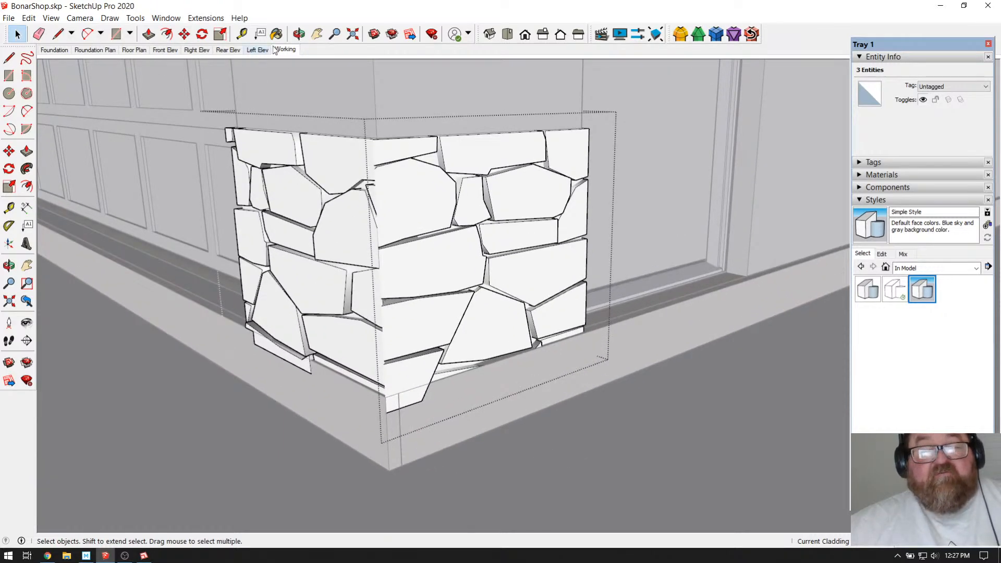
pyautogui.click(299, 34)
pyautogui.moveTo(449, 273); pyautogui.dragTo(657, 291)
pyautogui.moveTo(389, 282); pyautogui.dragTo(471, 349)
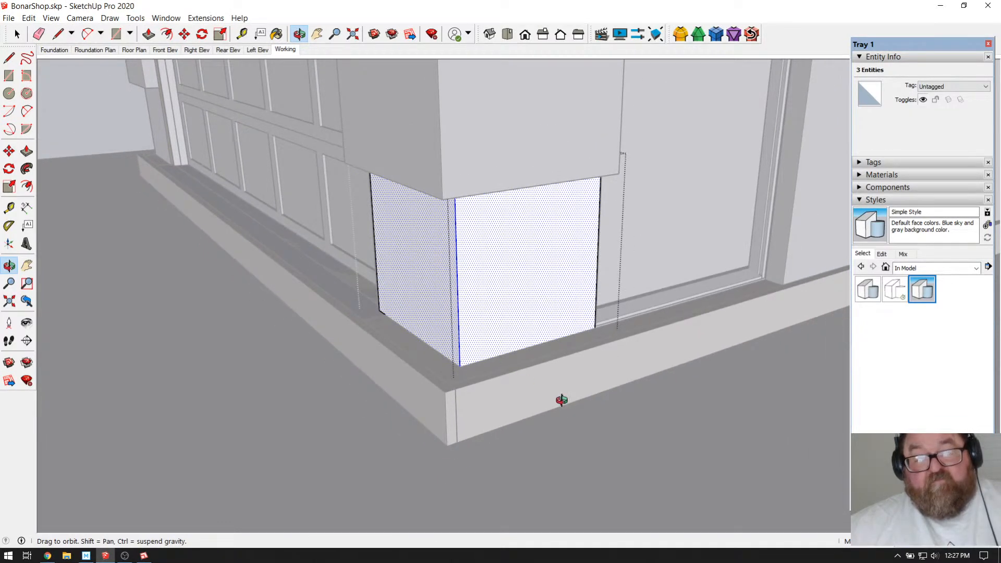
pyautogui.scroll(-2, 562, 400)
pyautogui.click(17, 34)
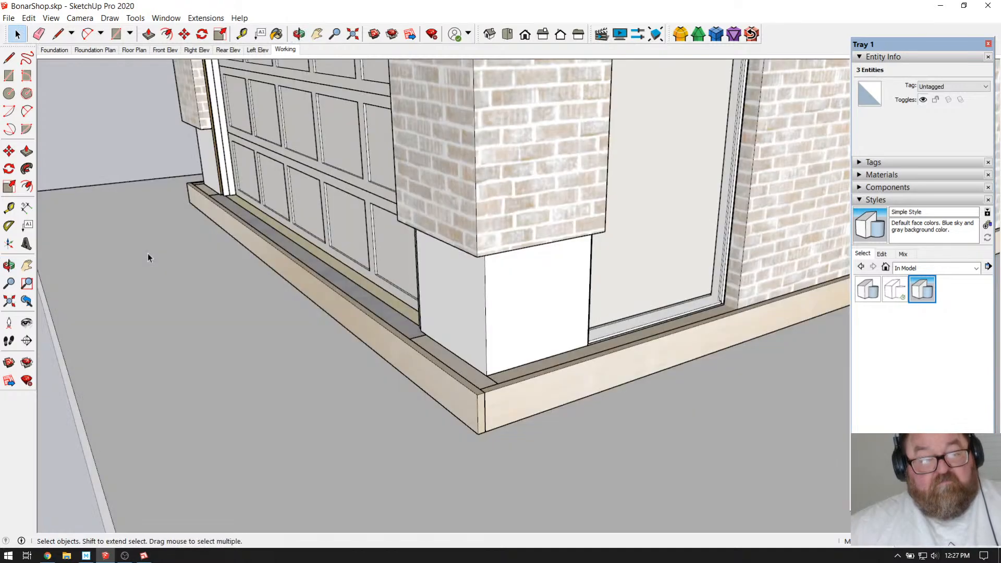
# Step: Clear the wall-base selection and step back through the model's earlier edits
pyautogui.click(148, 253)
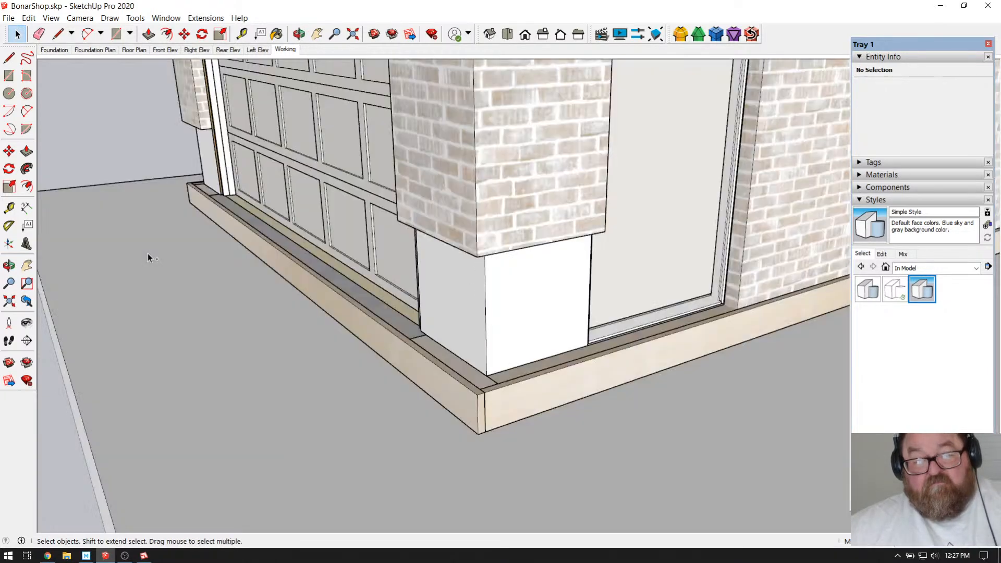
pyautogui.click(148, 253)
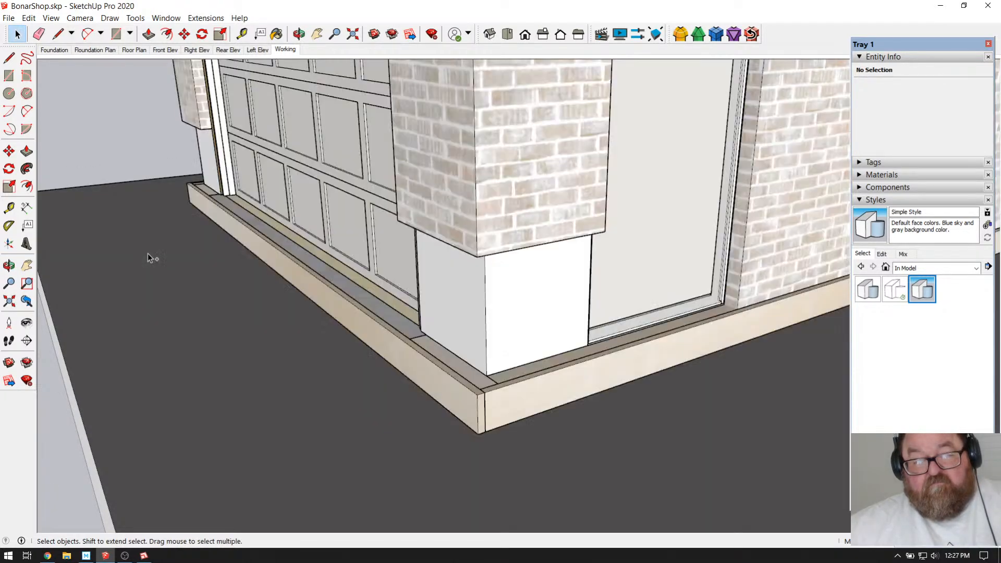
pyautogui.doubleClick(148, 257)
pyautogui.moveTo(148, 257); pyautogui.dragTo(369, 157, button='middle')
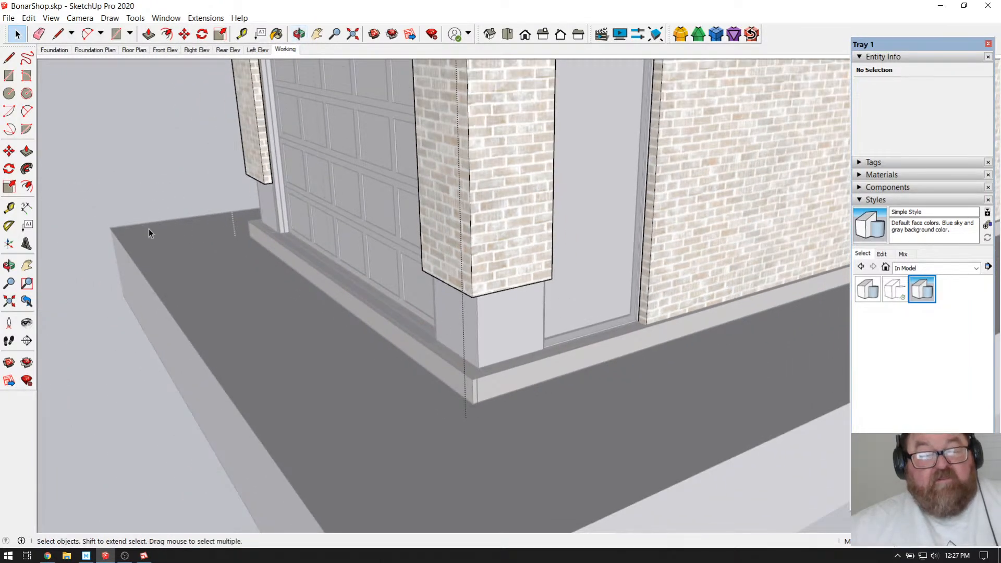
# Step: Redo the reverted edits up to the ground surface's gray finish and leave the ground group's editing
pyautogui.click(51, 18)
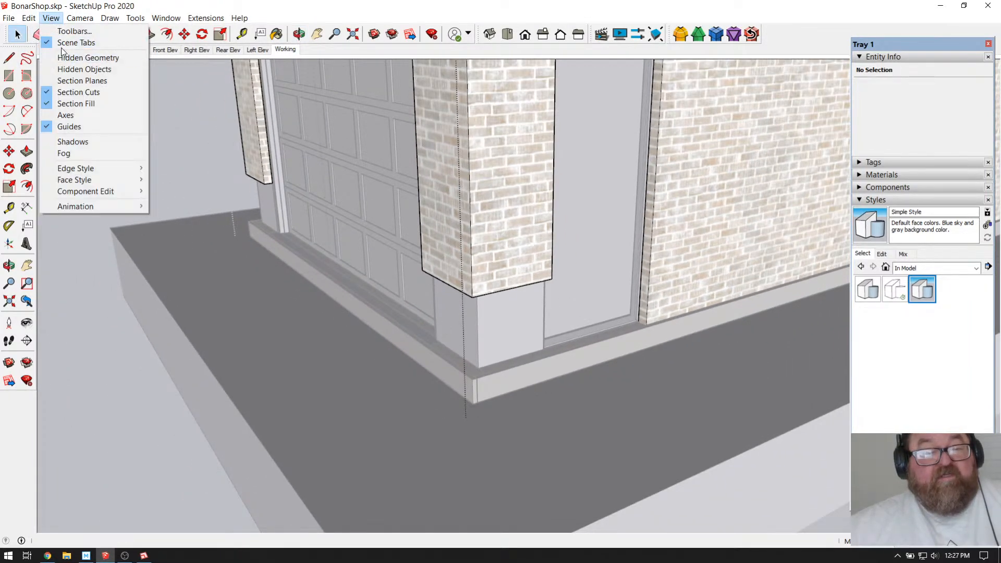
pyautogui.moveTo(30, 19)
pyautogui.click(34, 41)
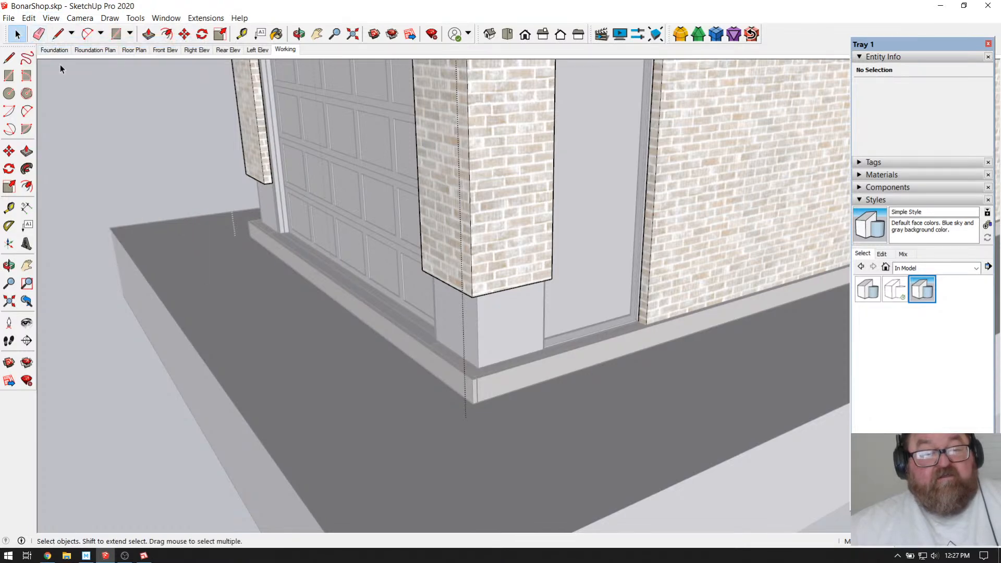
pyautogui.click(29, 18)
pyautogui.click(34, 41)
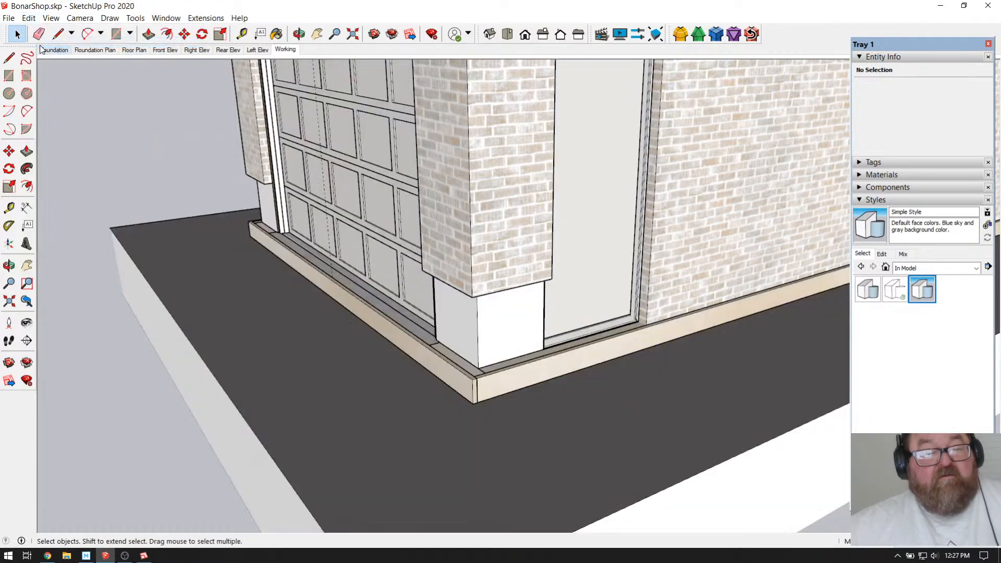
pyautogui.click(28, 18)
pyautogui.click(32, 42)
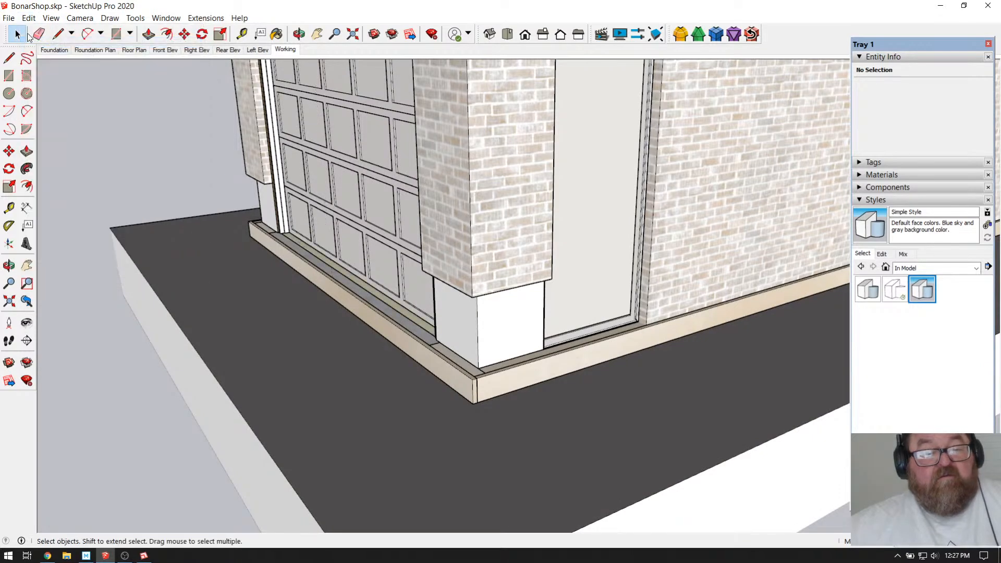
pyautogui.click(28, 18)
pyautogui.click(33, 42)
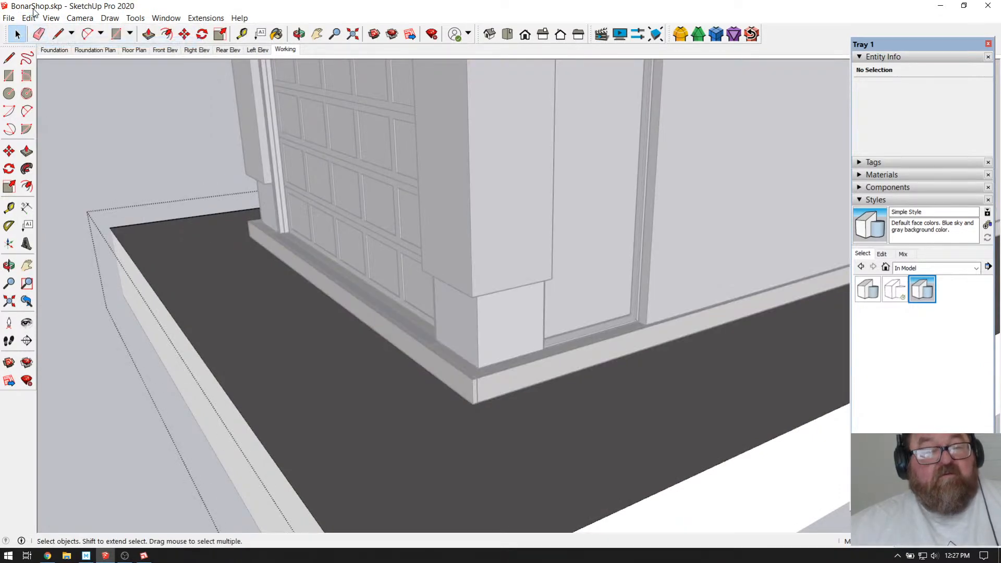
pyautogui.click(30, 18)
pyautogui.click(33, 41)
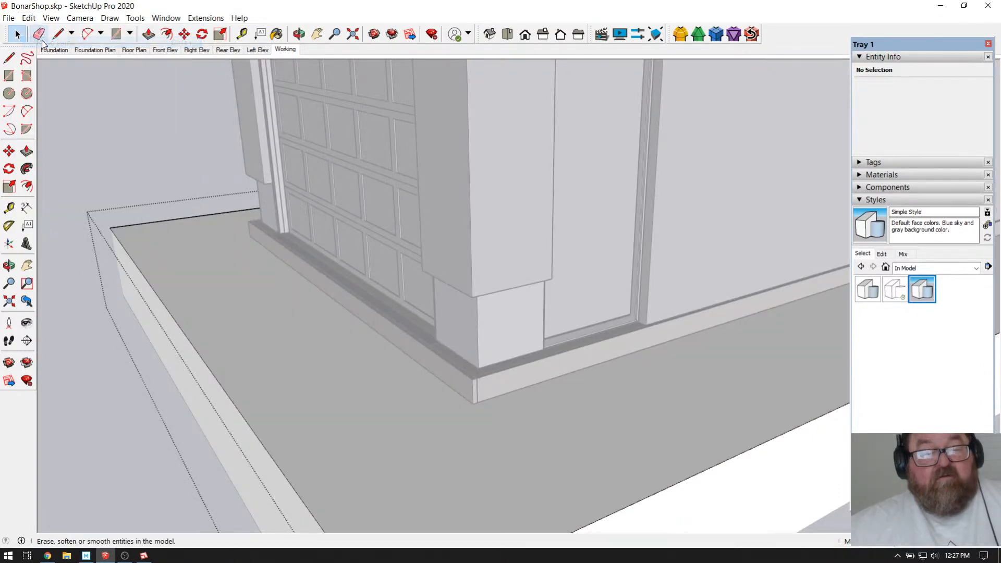
pyautogui.click(99, 104)
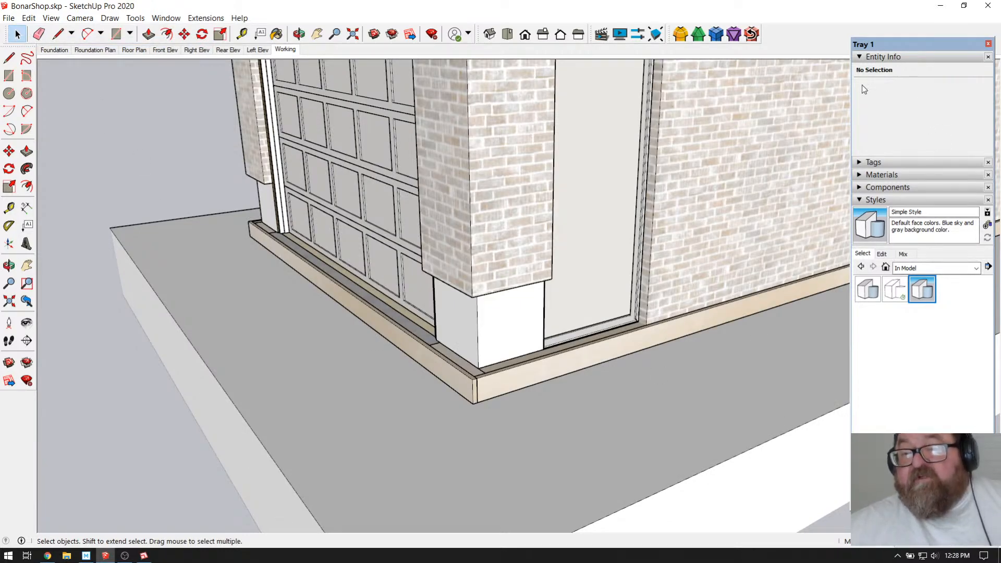
# Step: Hide the foundation formwork around the slab by turning off the Fnd_Forms tag
pyautogui.click(865, 161)
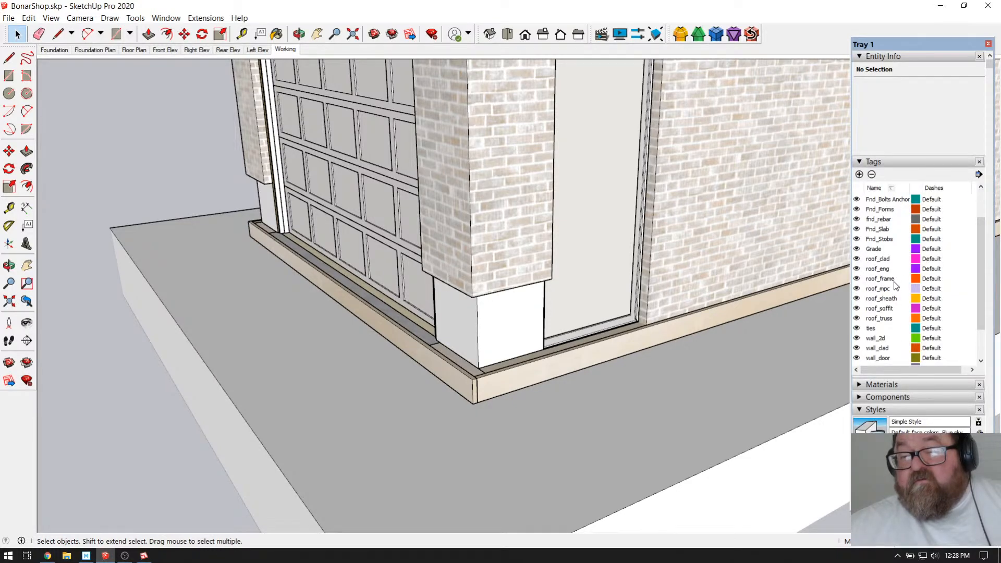
pyautogui.click(857, 210)
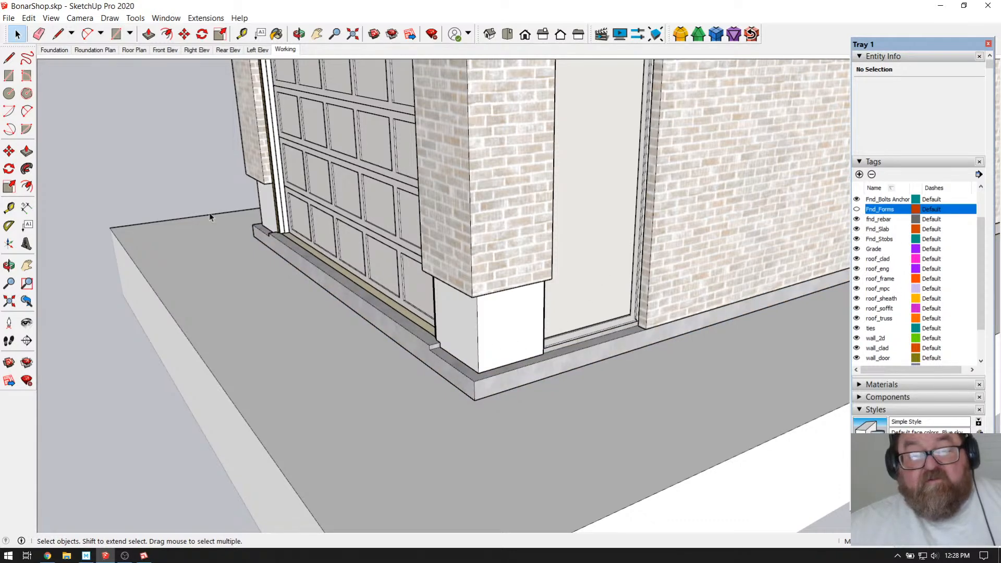
# Step: Examine the slab edge, the brick overhang and the bare wall base at the garage's front corner from several angles
pyautogui.scroll(-5, 346, 224)
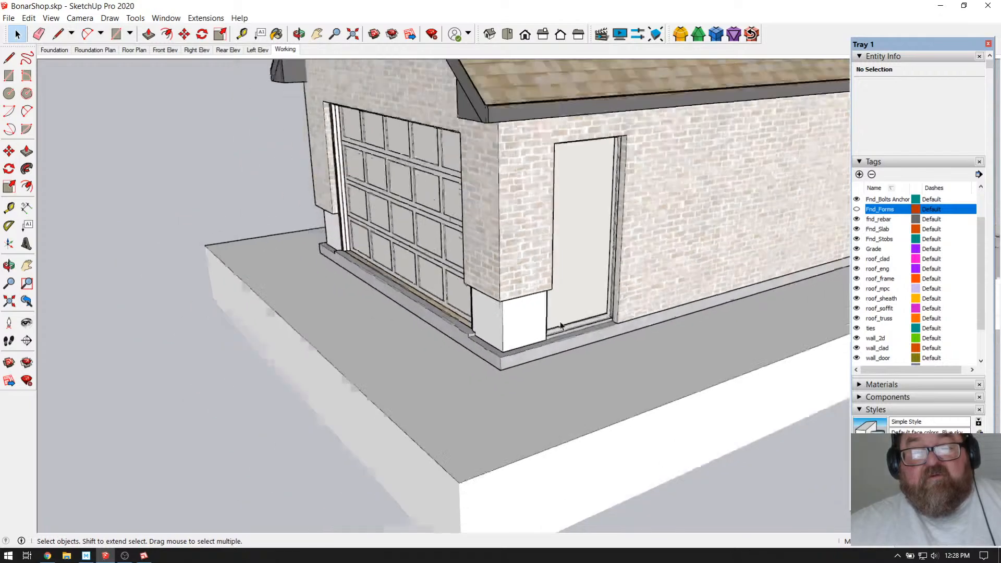
pyautogui.click(299, 34)
pyautogui.moveTo(469, 234); pyautogui.dragTo(591, 230)
pyautogui.scroll(10, 625, 317)
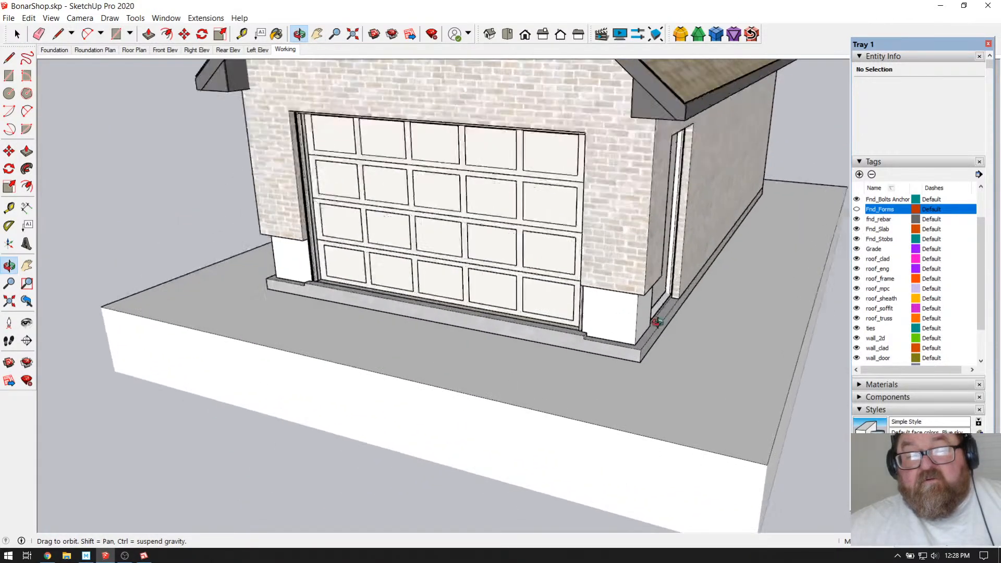
pyautogui.moveTo(625, 316); pyautogui.dragTo(410, 183)
pyautogui.moveTo(606, 282)
pyautogui.mouseDown()
pyautogui.moveTo(431, 291)
pyautogui.moveTo(614, 292)
pyautogui.mouseUp()
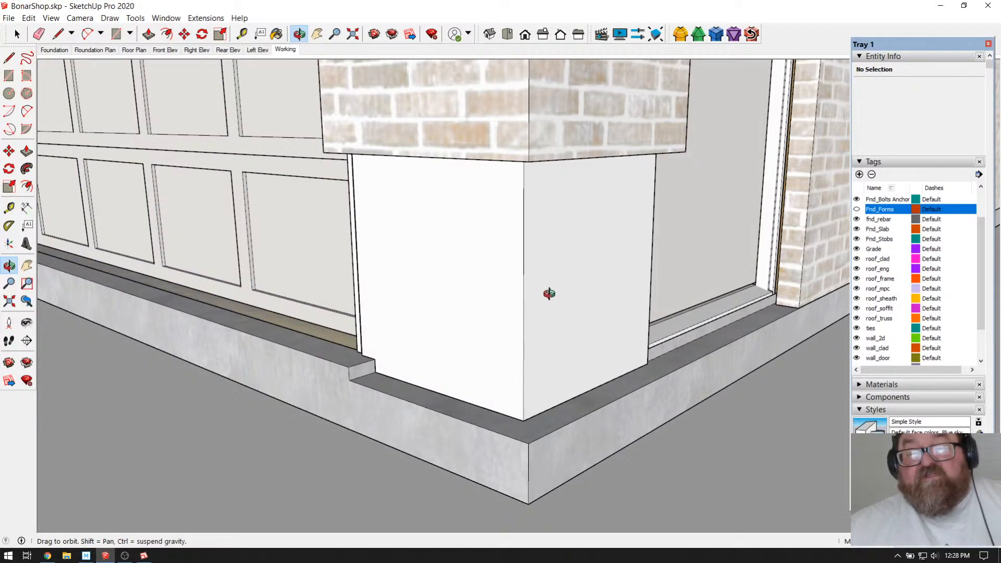
pyautogui.moveTo(532, 308); pyautogui.dragTo(546, 298)
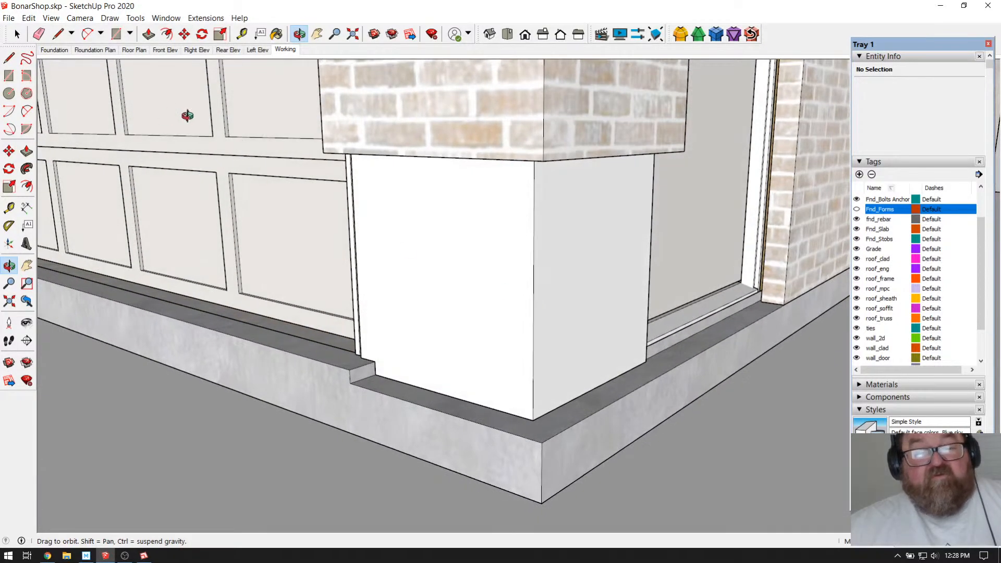
pyautogui.click(16, 35)
pyautogui.click(299, 34)
pyautogui.moveTo(481, 139); pyautogui.dragTo(483, 107)
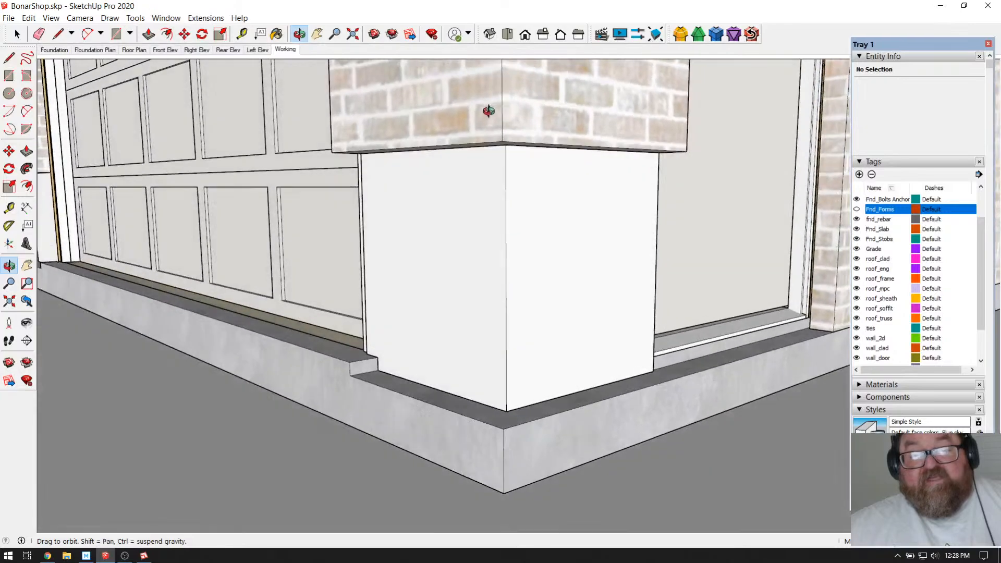
pyautogui.scroll(6, 454, 165)
pyautogui.moveTo(430, 164); pyautogui.dragTo(535, 182)
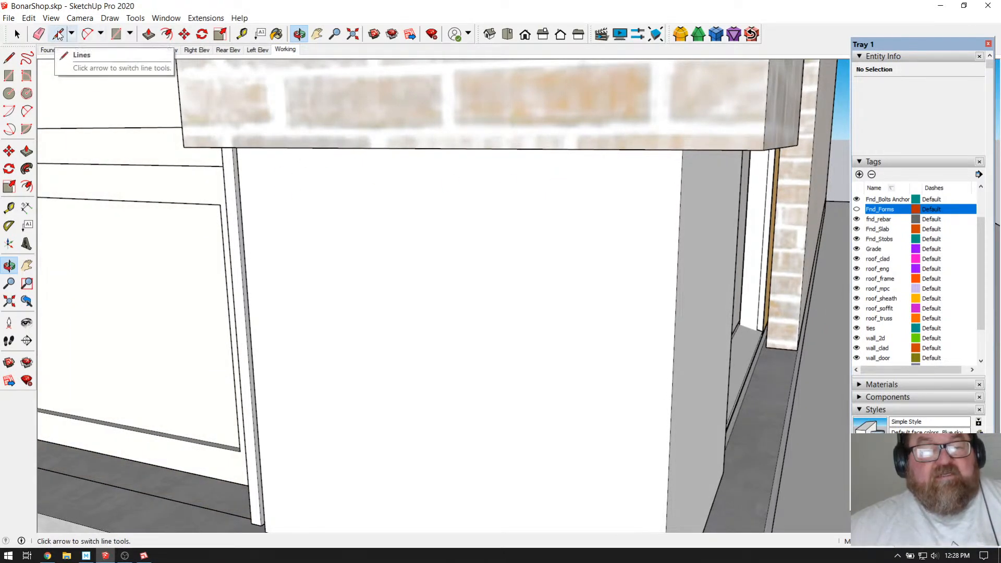
pyautogui.scroll(-2, 465, 288)
pyautogui.scroll(-2, 473, 287)
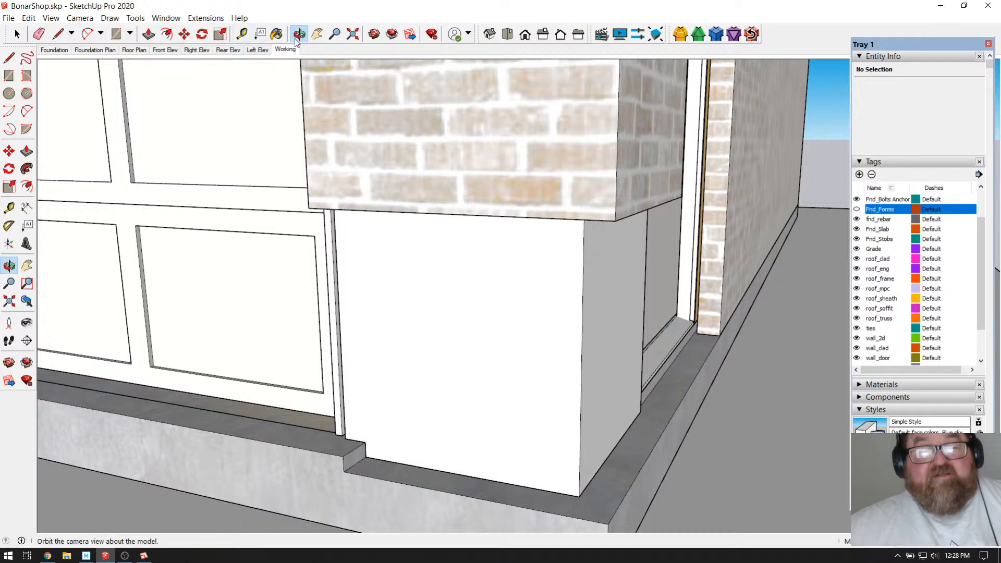
# Step: Open the wall-base group at the front corner and select its two outer faces and their shared corner edge
pyautogui.scroll(-2, 454, 245)
pyautogui.moveTo(501, 309)
pyautogui.mouseDown()
pyautogui.moveTo(447, 304)
pyautogui.moveTo(504, 318)
pyautogui.mouseUp()
pyautogui.press('space')
pyautogui.click(504, 318)
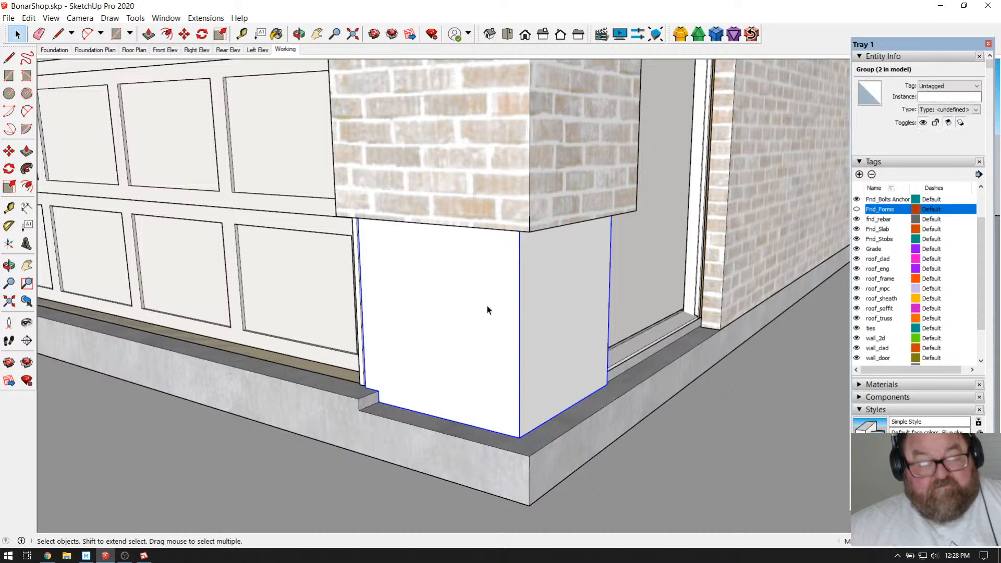
pyautogui.doubleClick(489, 310)
pyautogui.click(480, 307)
pyautogui.keyDown('shift'); pyautogui.click(550, 300); pyautogui.keyUp('shift')
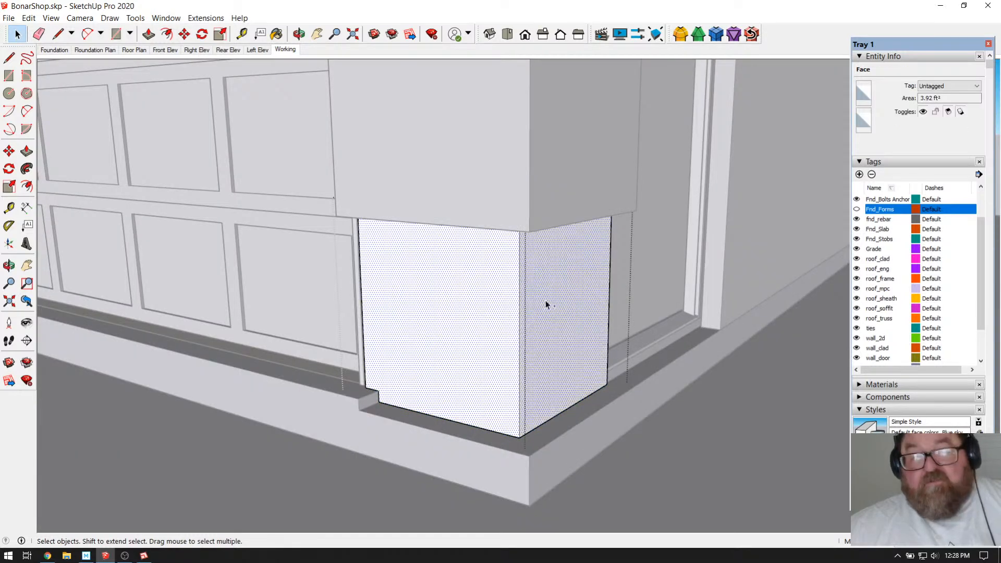
pyautogui.keyDown('shift'); pyautogui.click(519, 319); pyautogui.keyUp('shift')
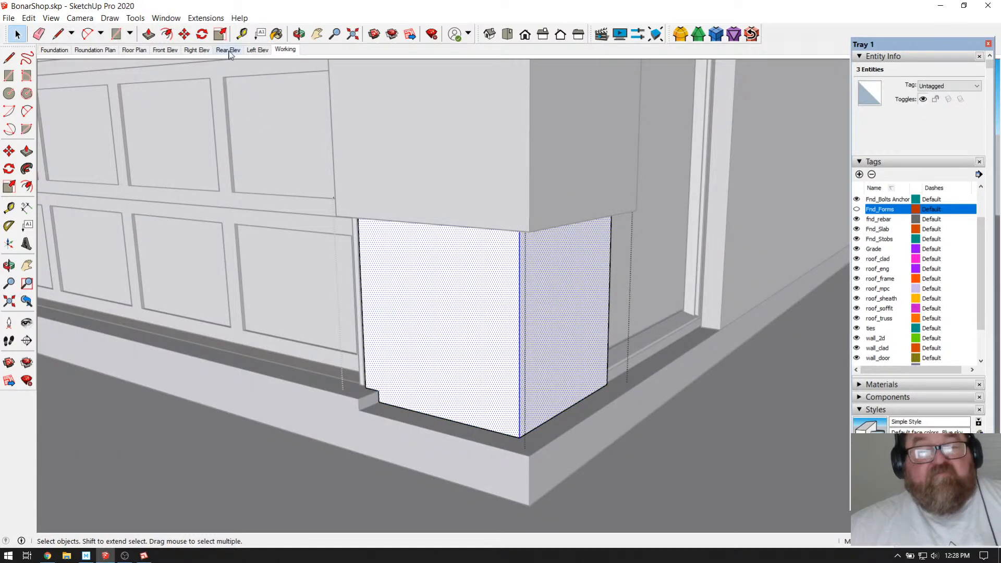
# Step: Start Instant Cladding's Wall Cladding on the selected faces and show the Presets library as style thumbnails
pyautogui.click(206, 18)
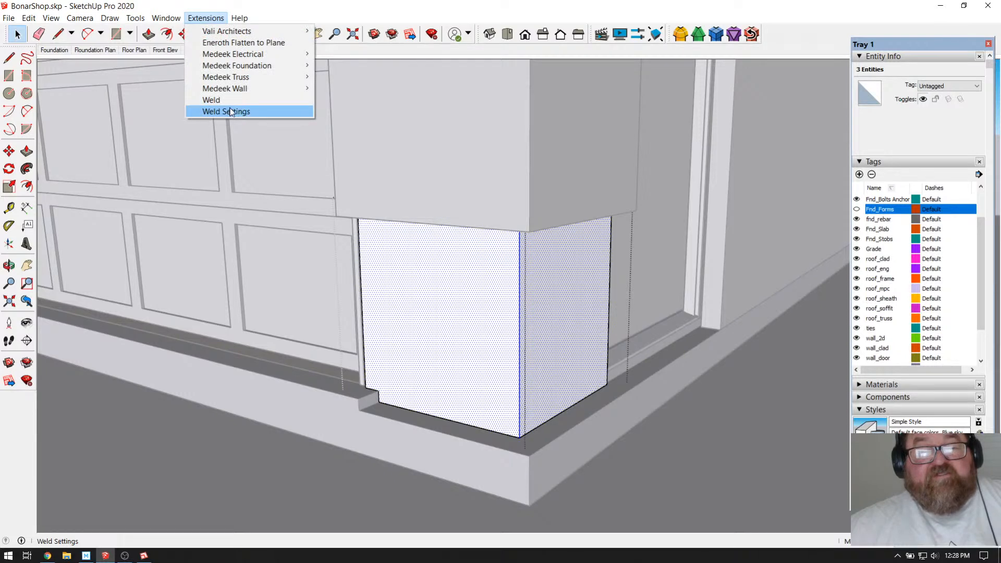
pyautogui.moveTo(229, 31)
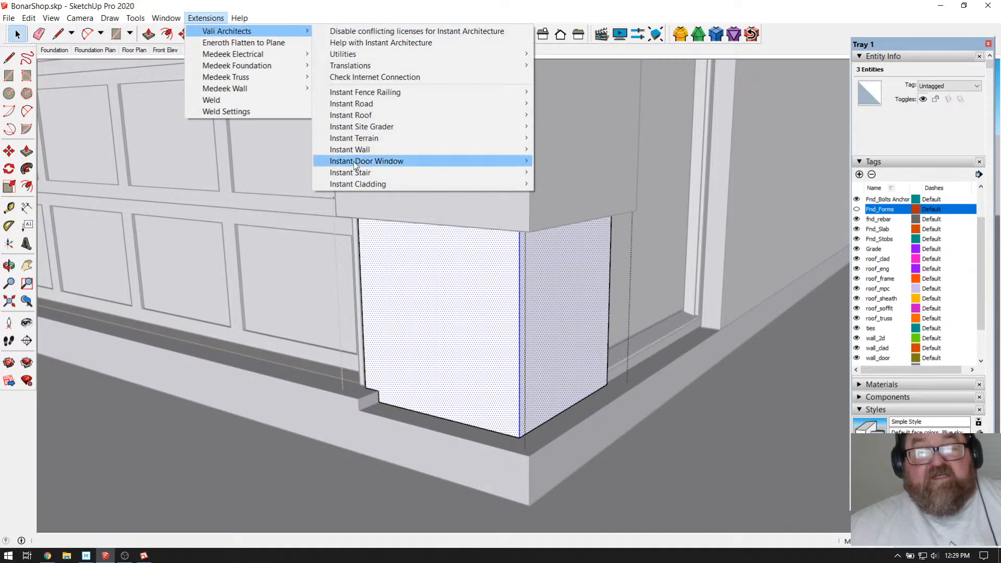
pyautogui.moveTo(358, 186)
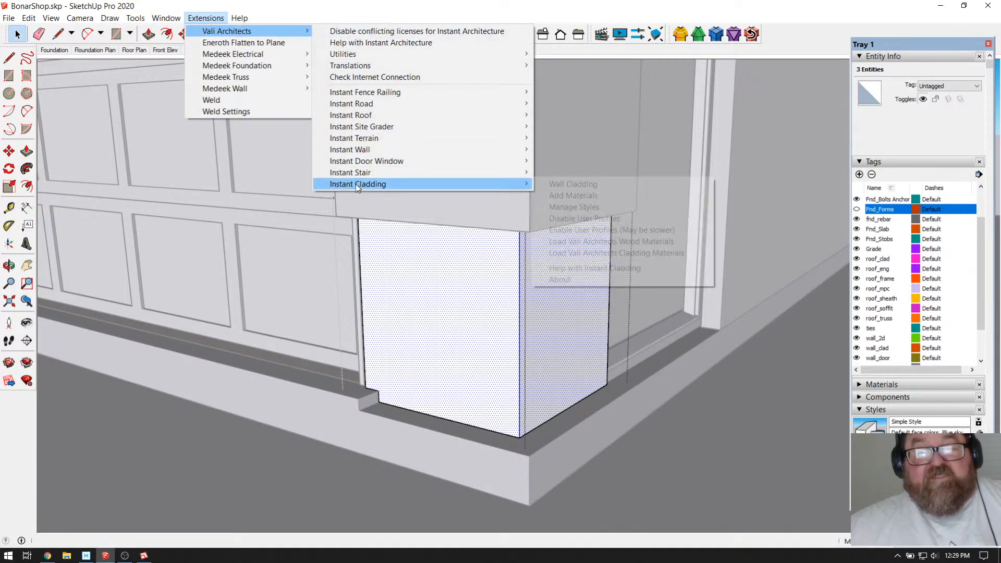
pyautogui.click(599, 186)
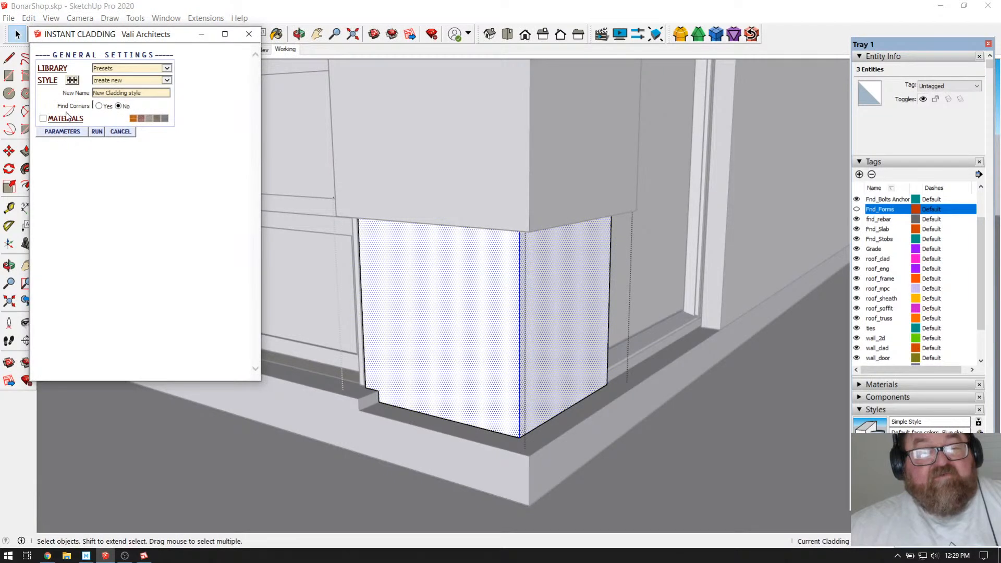
pyautogui.click(73, 81)
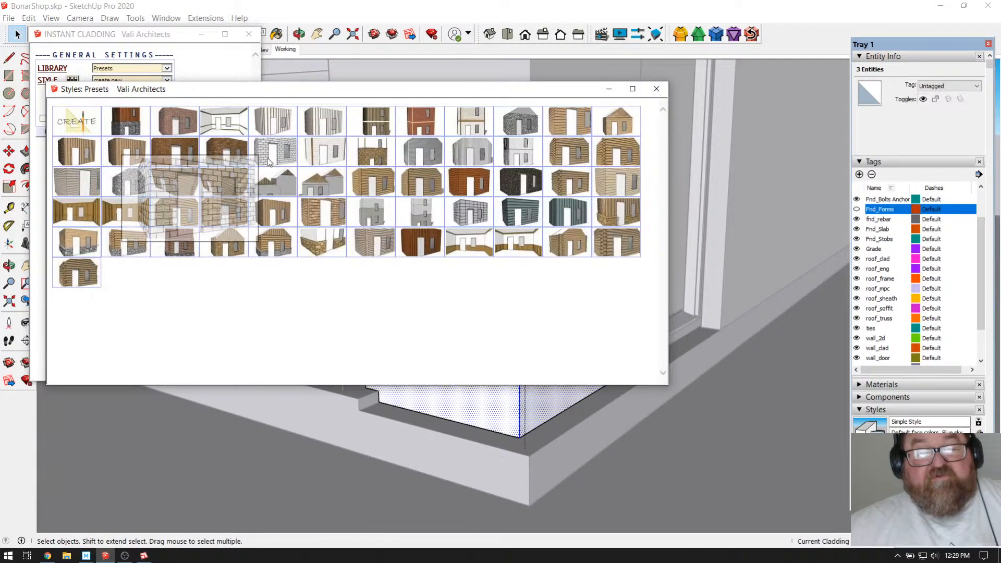
# Step: Preview the brick, flagstone, board-and-batten, log and solid wall styles in the Presets library for one suited to the wall base
pyautogui.moveTo(256, 158)
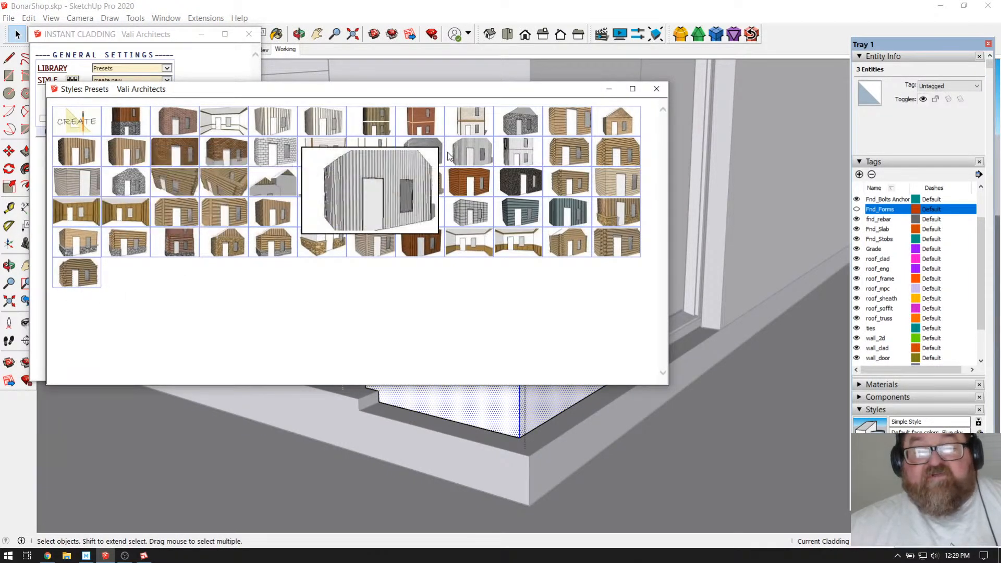
pyautogui.moveTo(515, 131)
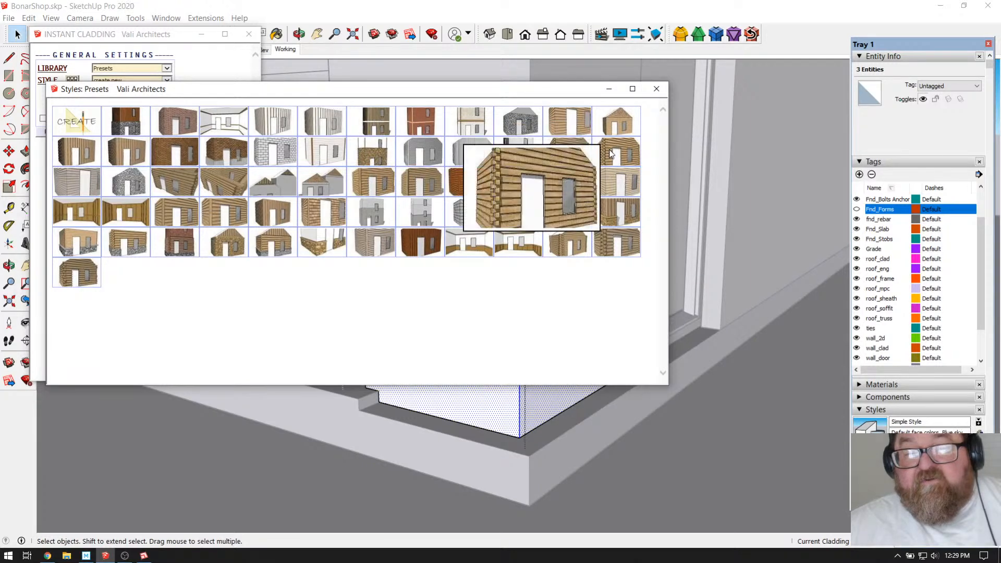
pyautogui.moveTo(609, 247)
pyautogui.moveTo(465, 154)
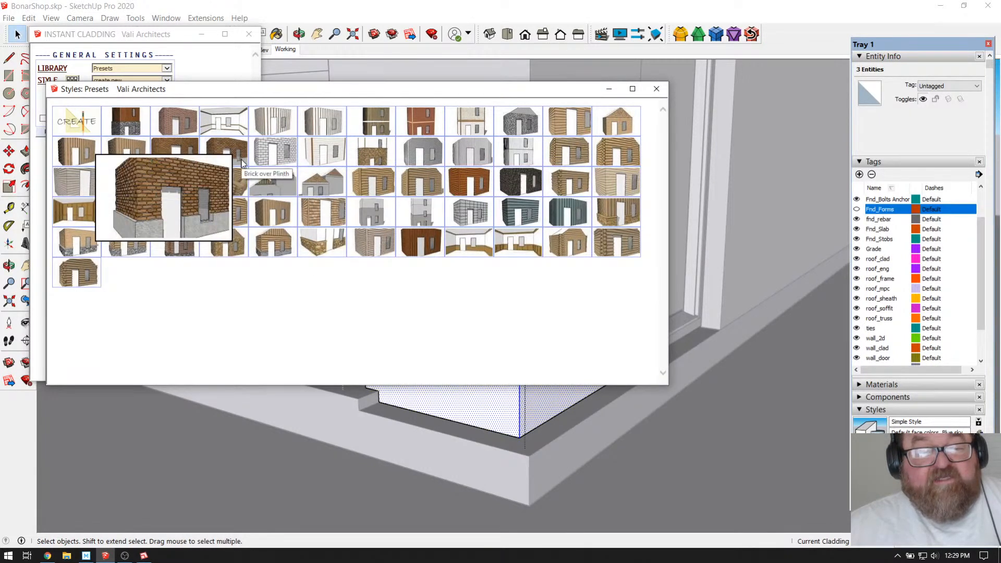
pyautogui.moveTo(233, 177)
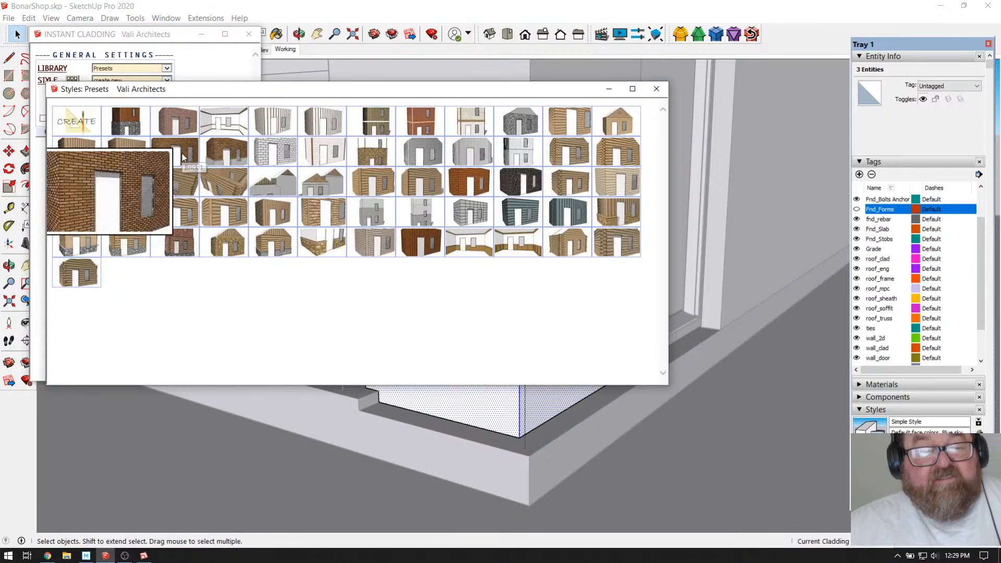
pyautogui.moveTo(168, 129)
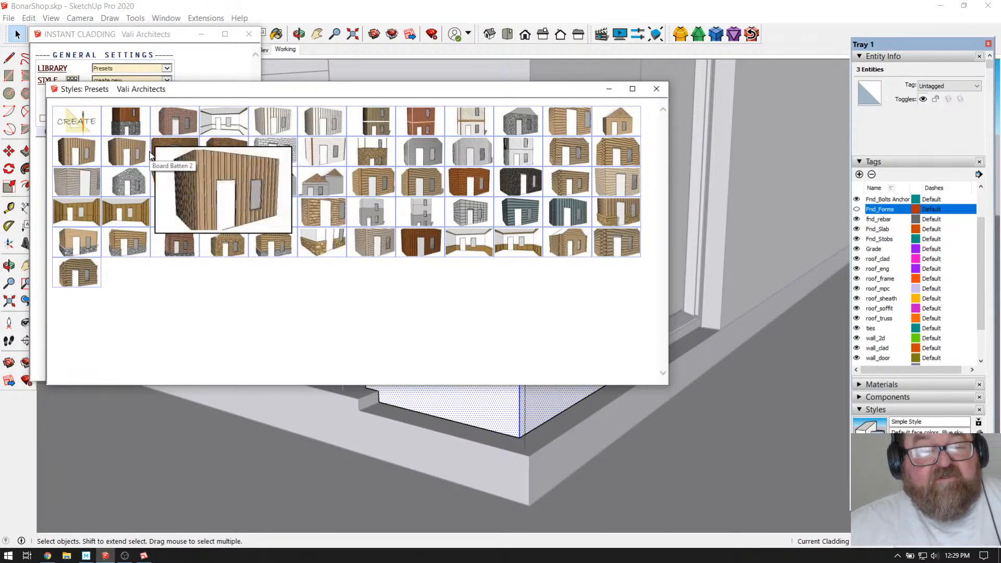
pyautogui.moveTo(123, 184)
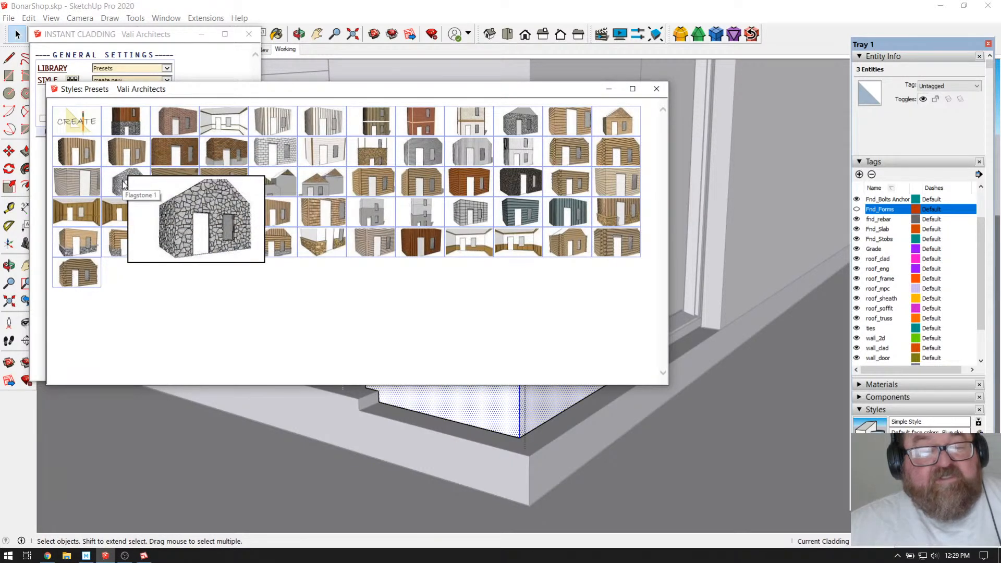
pyautogui.moveTo(124, 126)
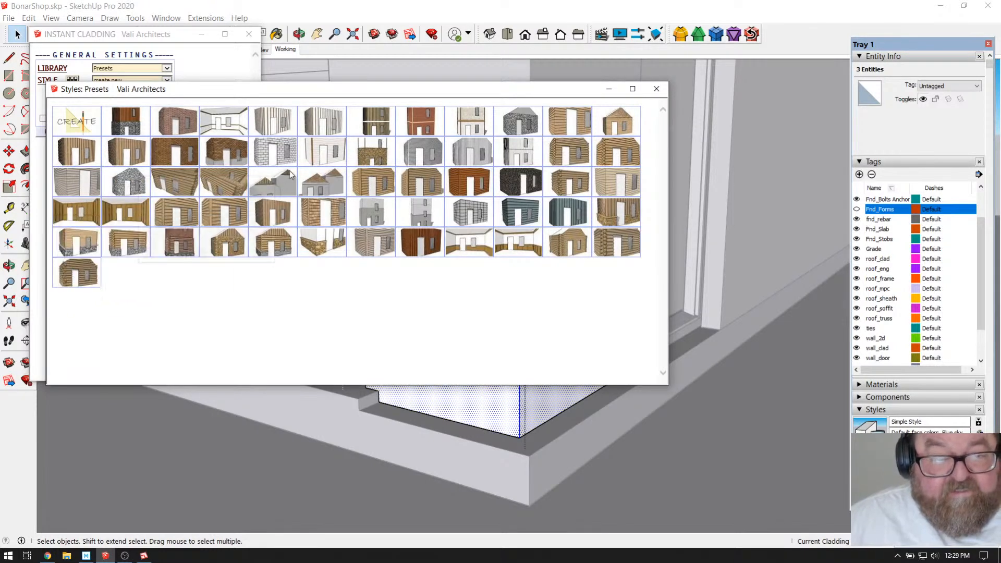
pyautogui.moveTo(286, 153)
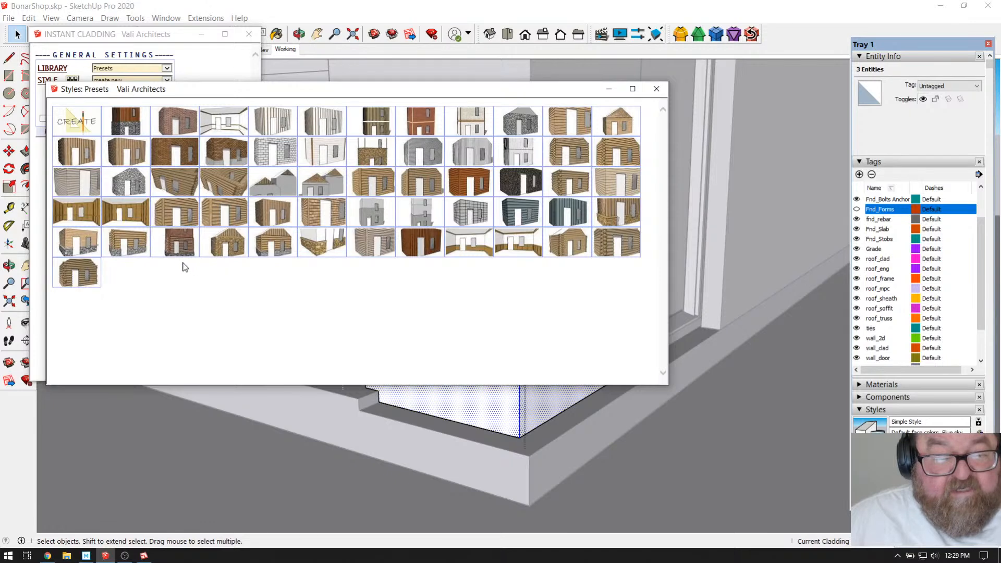
pyautogui.moveTo(129, 252)
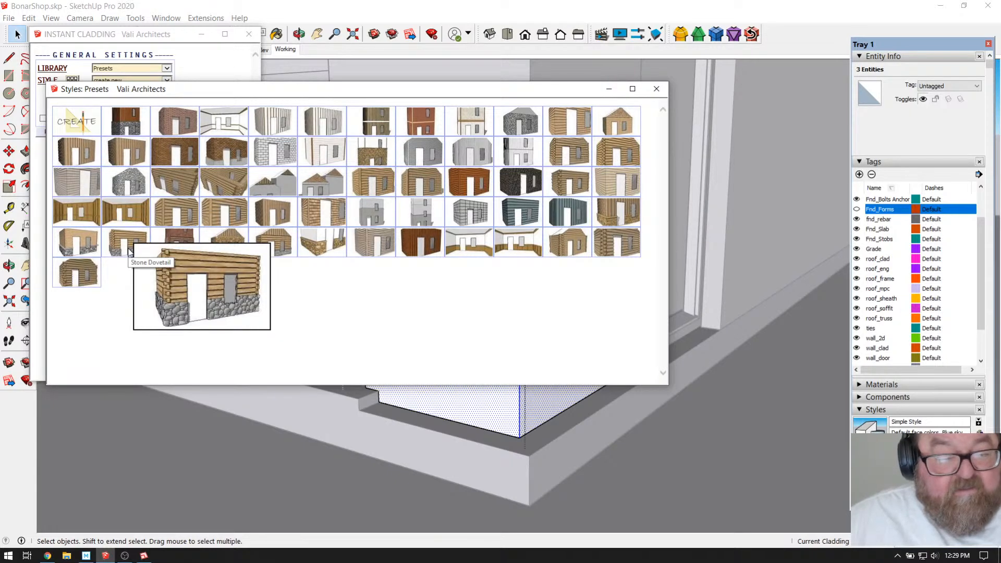
pyautogui.moveTo(361, 194)
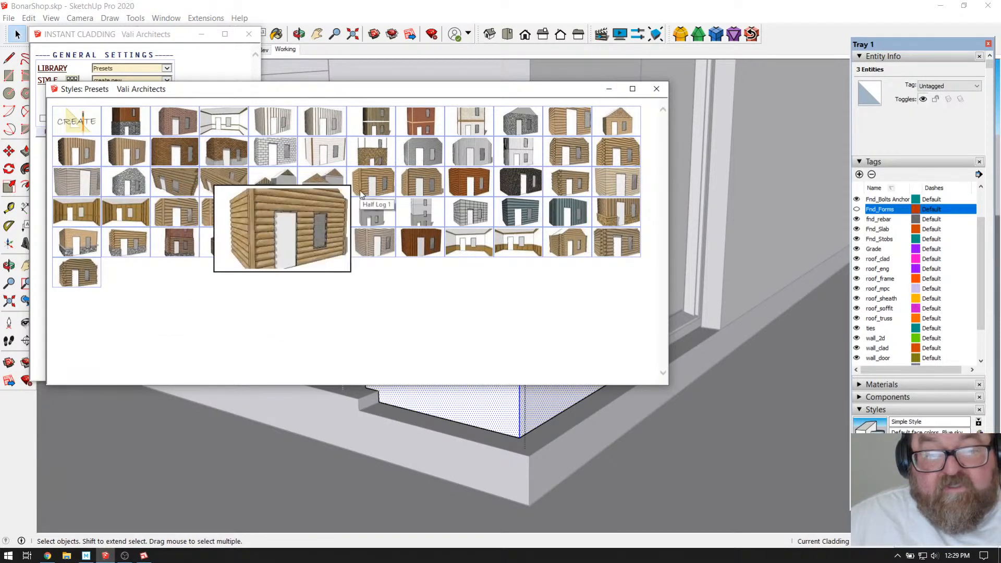
pyautogui.moveTo(417, 223)
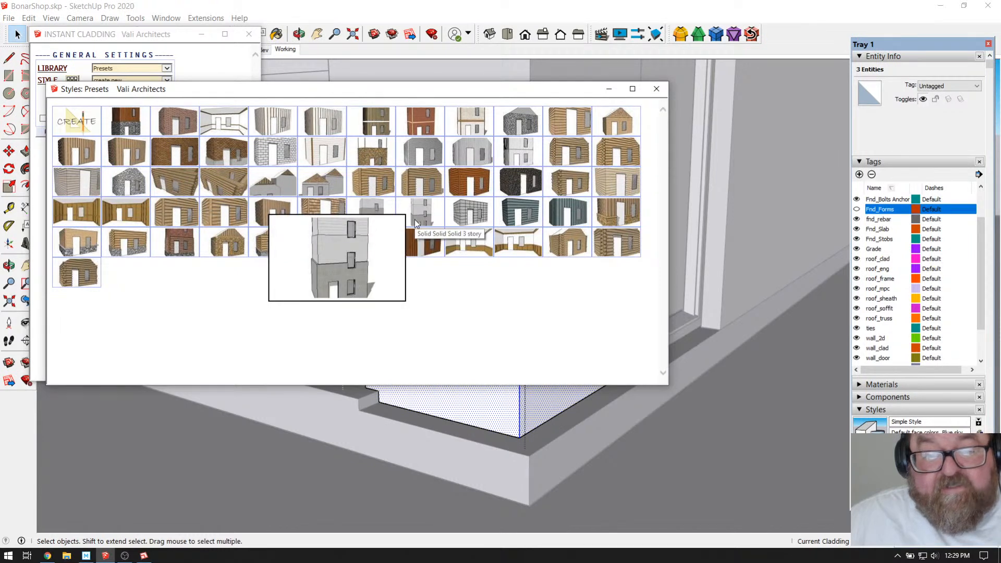
# Step: Try cladding the selected wall-base faces with the Below Gables Stone preset, continuing past the save reminder, and inspect the corner
pyautogui.click(513, 131)
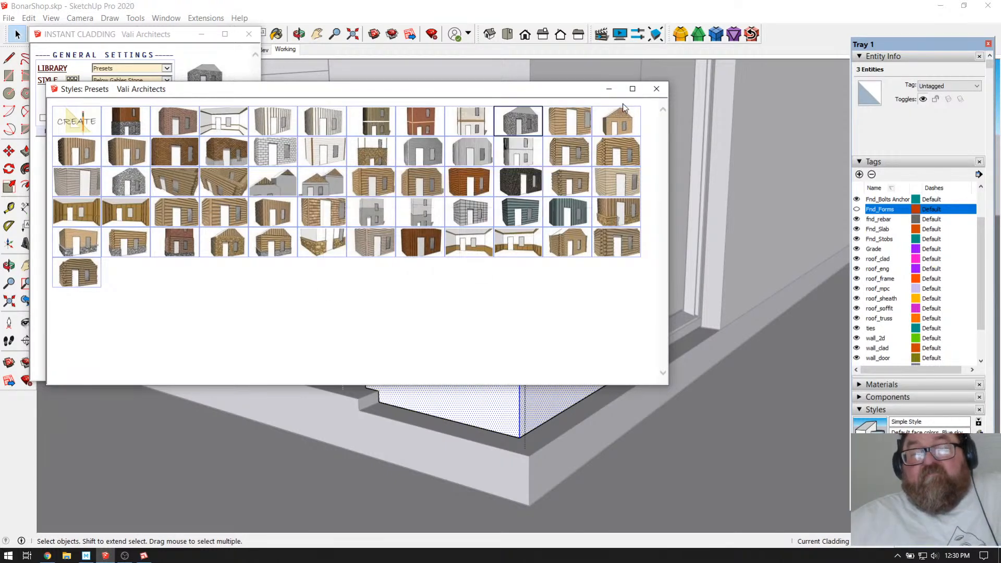
pyautogui.click(657, 88)
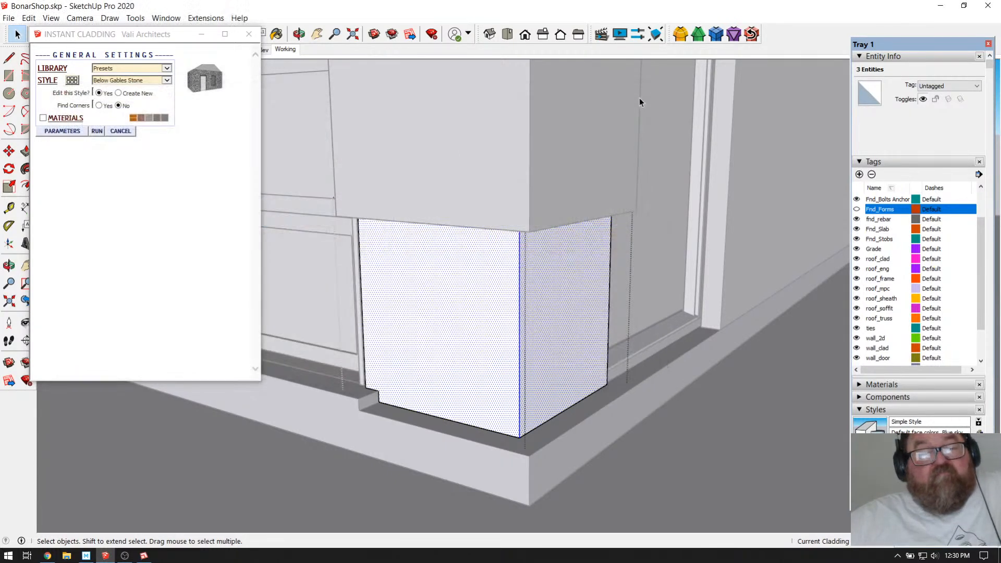
pyautogui.click(97, 132)
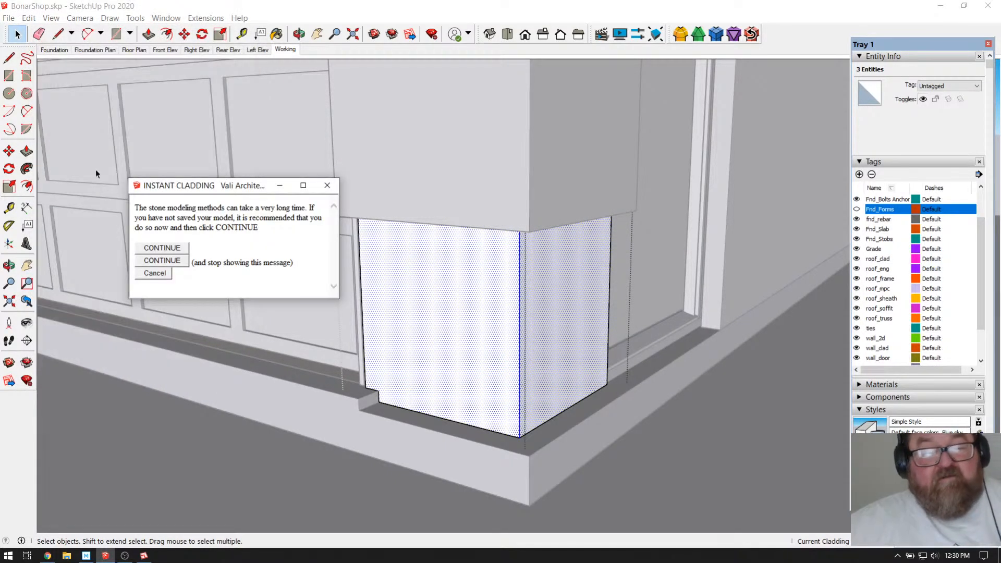
pyautogui.click(157, 245)
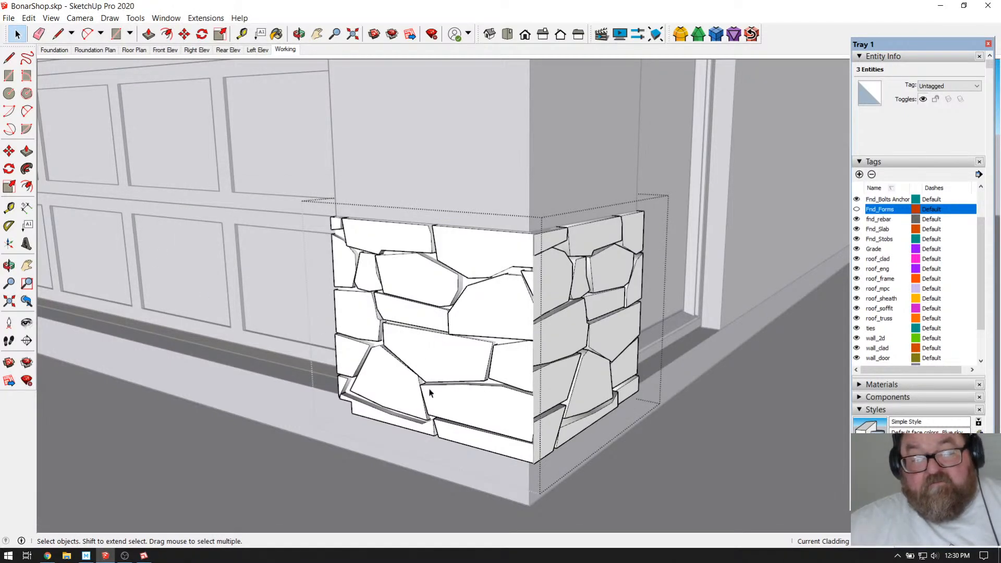
pyautogui.click(299, 34)
pyautogui.moveTo(449, 345); pyautogui.dragTo(497, 413)
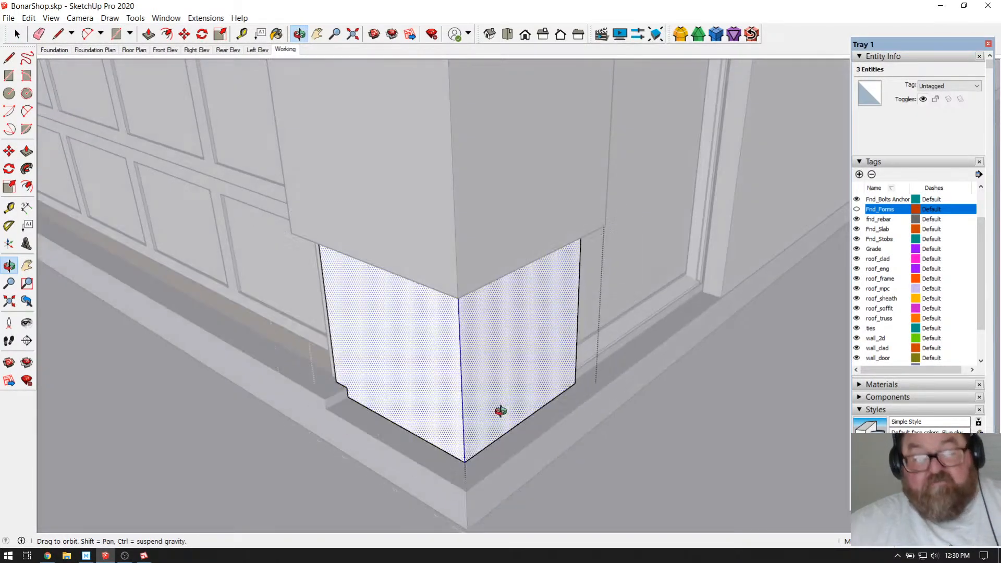
pyautogui.click(206, 18)
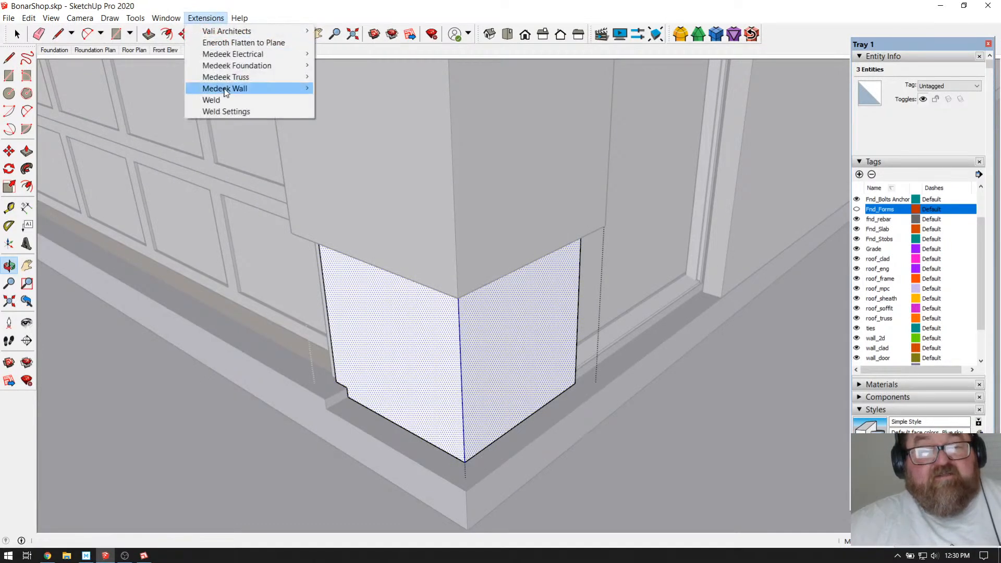
pyautogui.moveTo(226, 92)
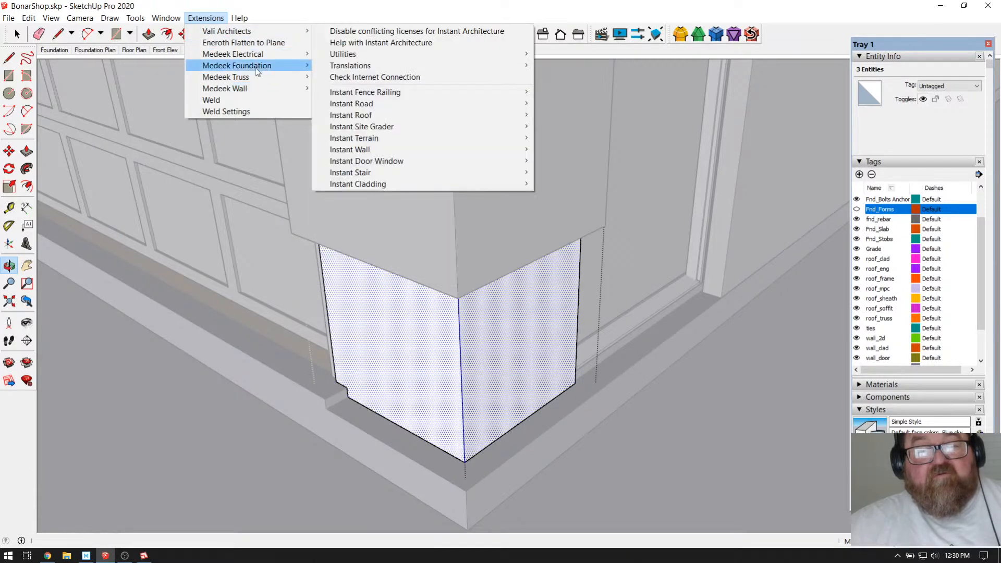
pyautogui.moveTo(261, 89)
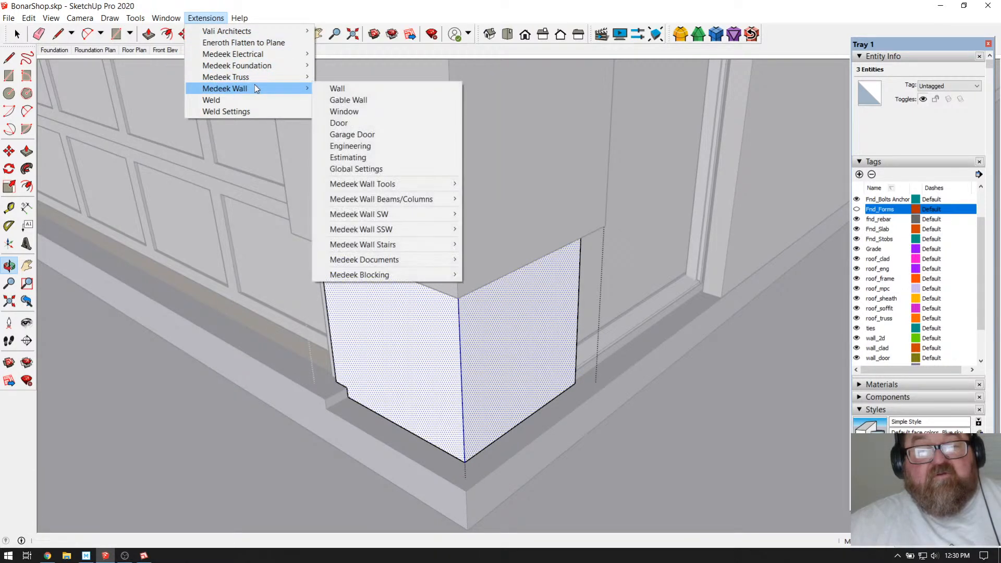
pyautogui.click(356, 88)
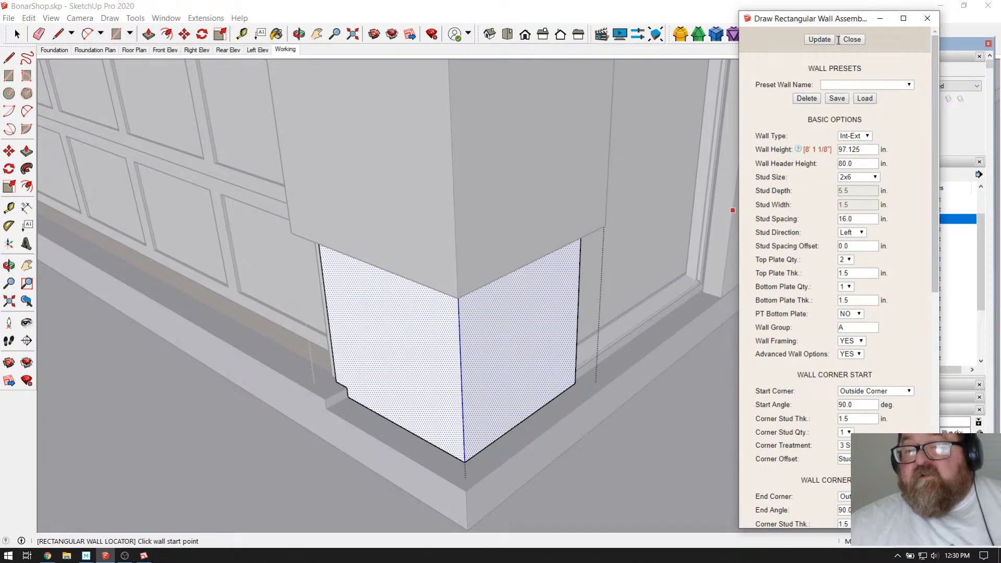
pyautogui.click(852, 39)
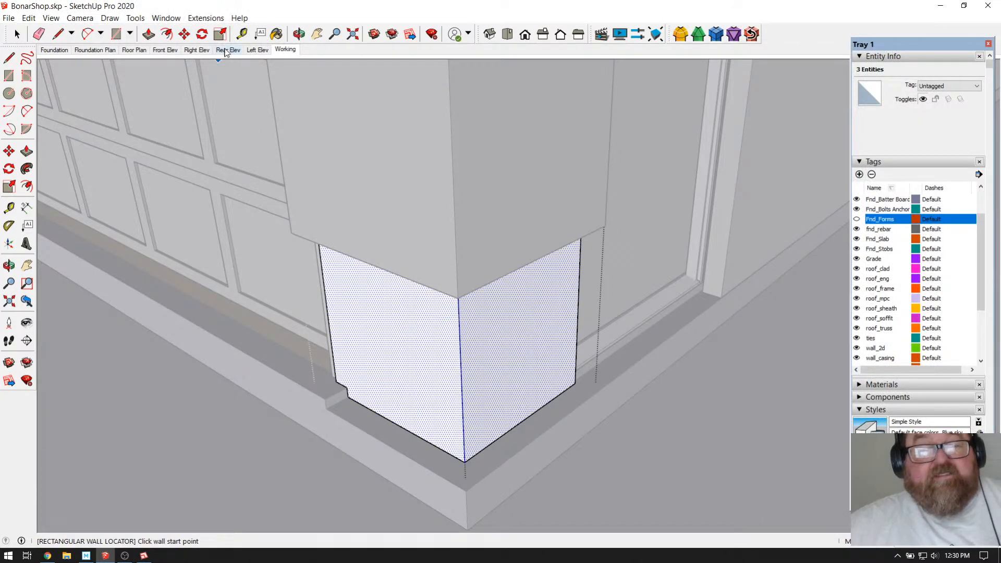
# Step: Generate Instant Cladding on the selected corner faces beside the walk door using the Below Gables Stone style
pyautogui.click(206, 18)
pyautogui.moveTo(246, 32)
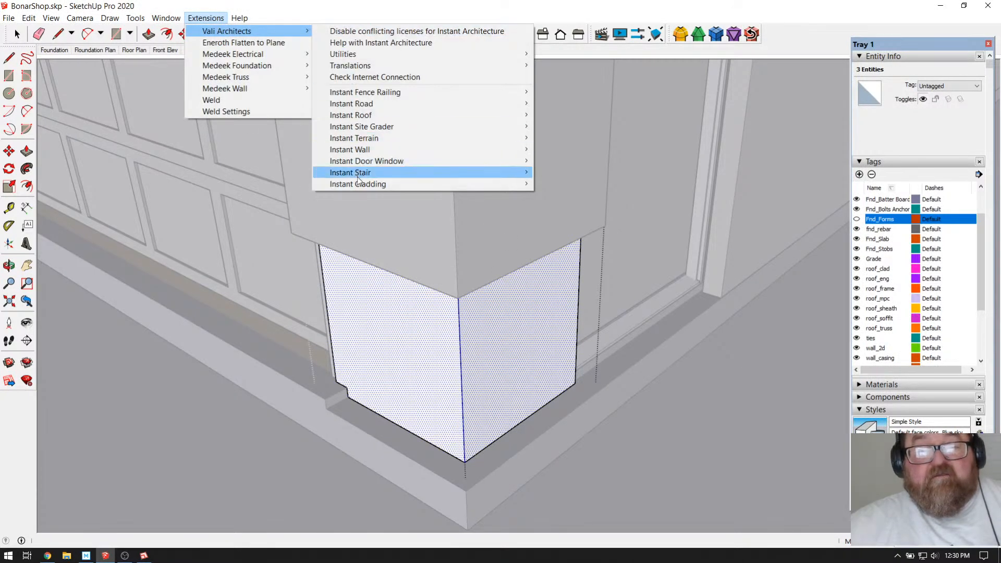
pyautogui.moveTo(358, 184)
pyautogui.click(558, 183)
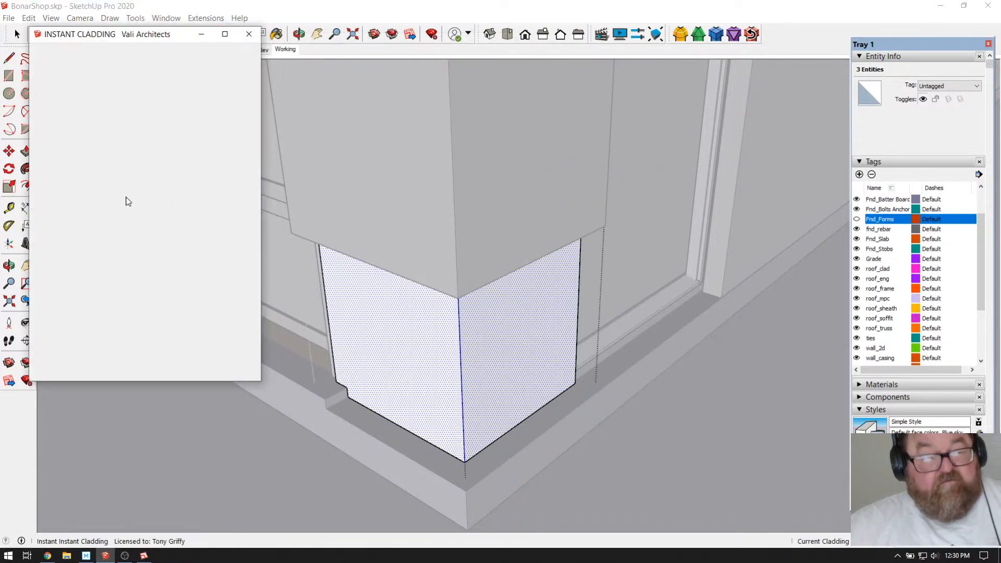
pyautogui.click(62, 132)
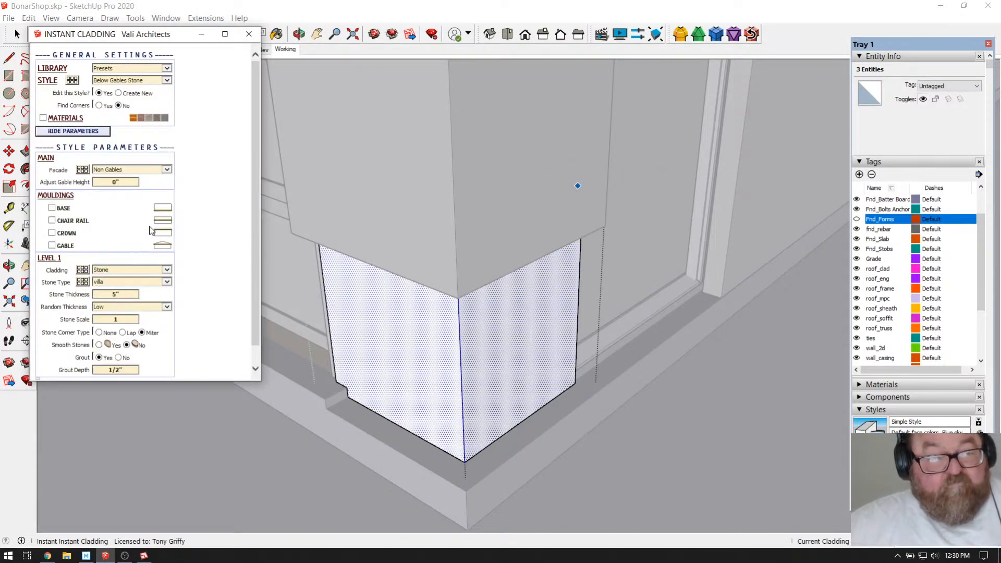
pyautogui.scroll(-1, 224, 294)
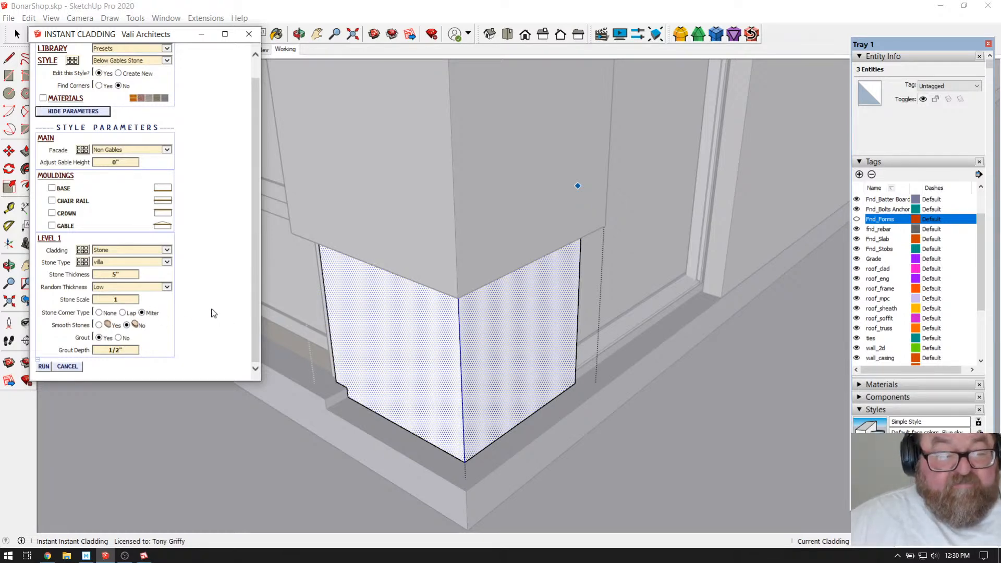
pyautogui.click(43, 367)
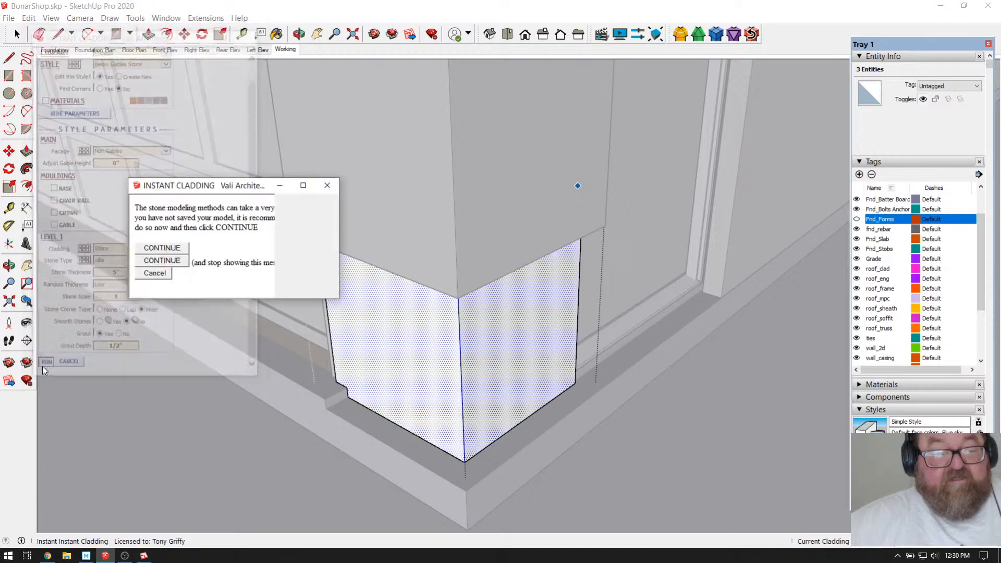
pyautogui.click(176, 252)
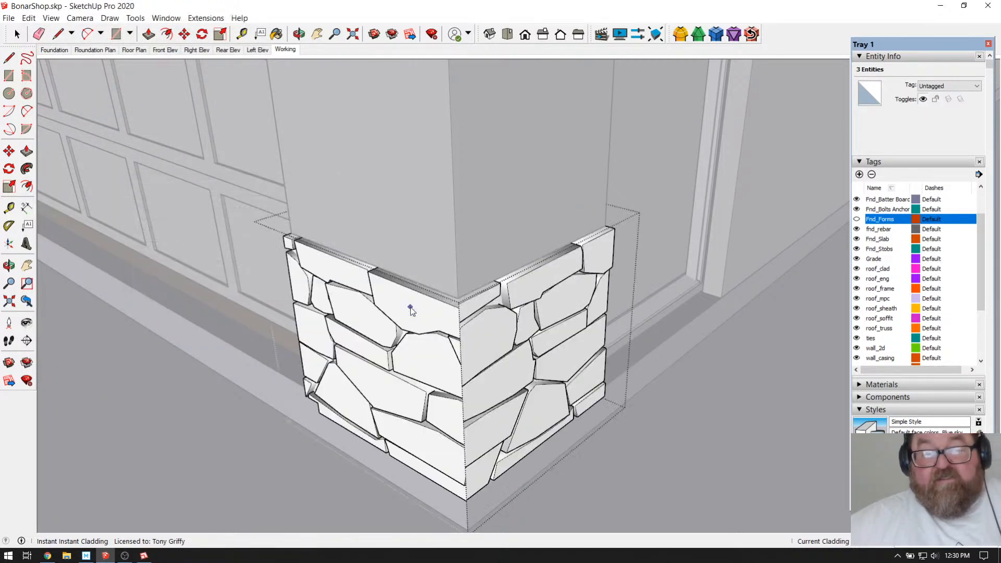
# Step: Examine the new stone cladding from both sides of the corner and leave the group
pyautogui.scroll(1, 377, 209)
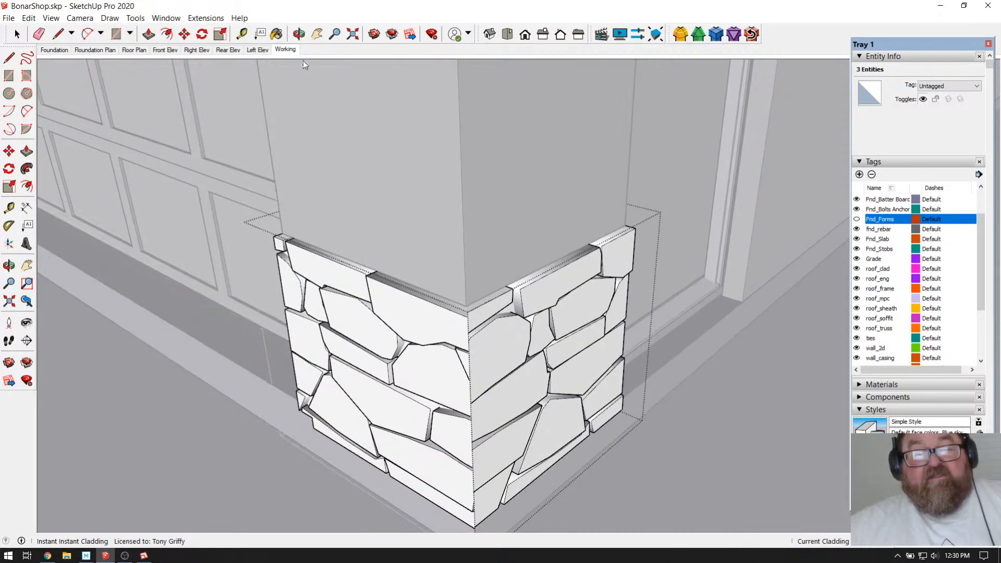
pyautogui.click(298, 34)
pyautogui.moveTo(414, 331); pyautogui.dragTo(635, 240)
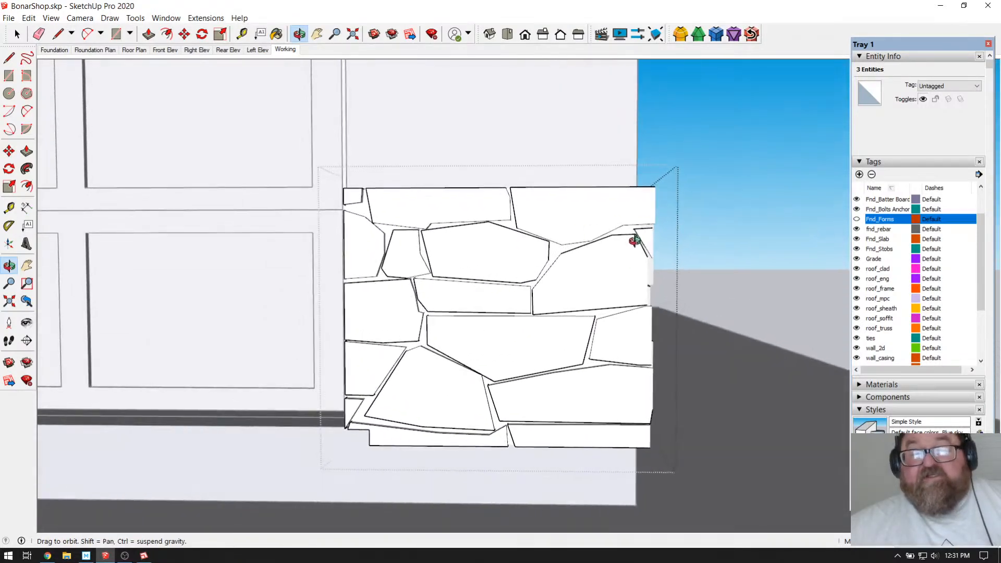
pyautogui.moveTo(540, 190); pyautogui.dragTo(448, 228)
pyautogui.moveTo(666, 201); pyautogui.dragTo(508, 303)
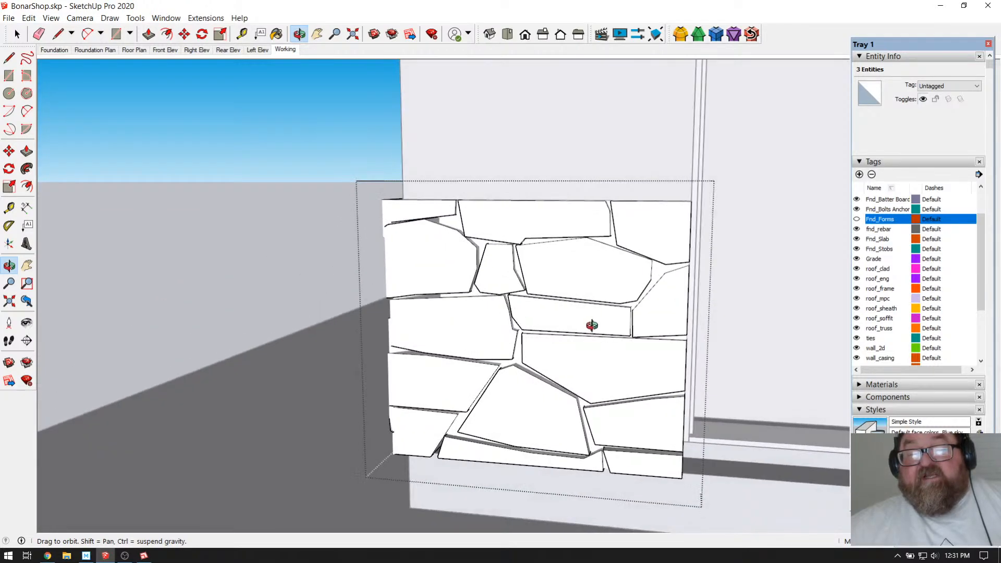
pyautogui.moveTo(592, 325); pyautogui.dragTo(443, 324)
pyautogui.moveTo(573, 405)
pyautogui.mouseDown()
pyautogui.moveTo(445, 362)
pyautogui.moveTo(709, 359)
pyautogui.moveTo(592, 358)
pyautogui.moveTo(416, 380)
pyautogui.moveTo(518, 365)
pyautogui.moveTo(549, 391)
pyautogui.moveTo(402, 416)
pyautogui.moveTo(476, 414)
pyautogui.moveTo(461, 410)
pyautogui.mouseUp()
pyautogui.click(17, 34)
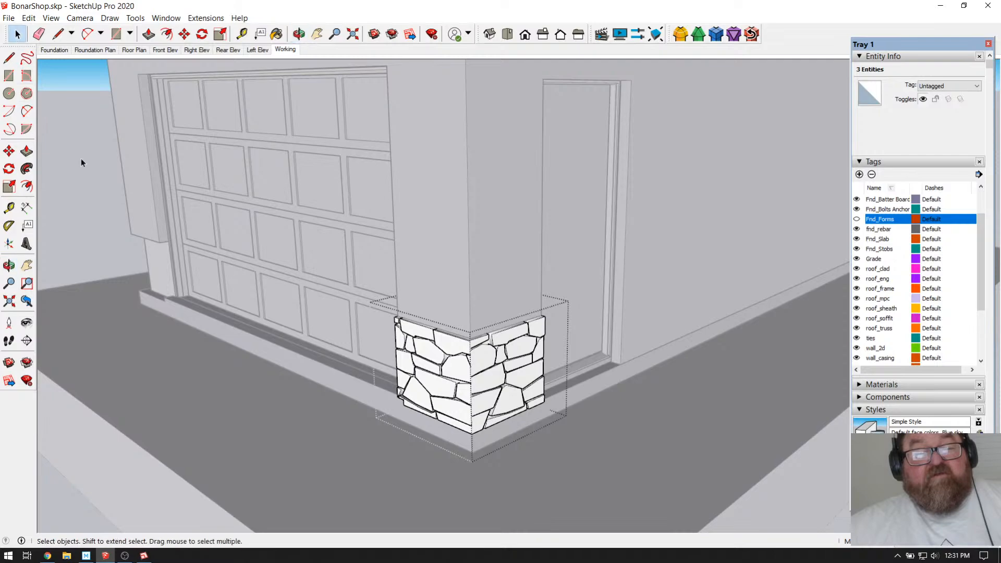
pyautogui.click(86, 173)
# Step: Open the blank corner group on the window side of the garage door and select its two outer faces and shared edge
pyautogui.scroll(-2, 308, 363)
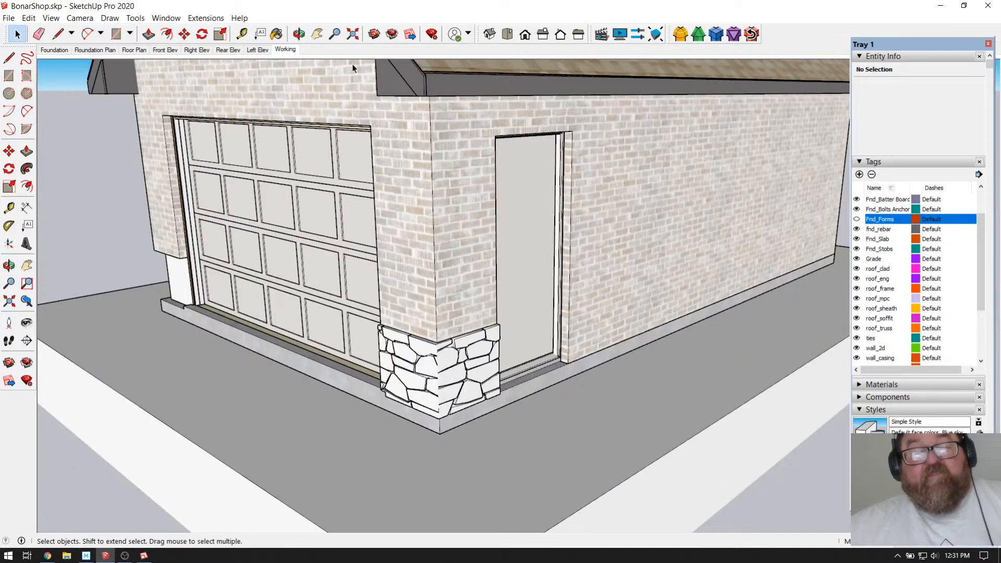
pyautogui.click(299, 34)
pyautogui.moveTo(365, 354); pyautogui.dragTo(249, 257)
pyautogui.click(17, 34)
pyautogui.click(318, 343)
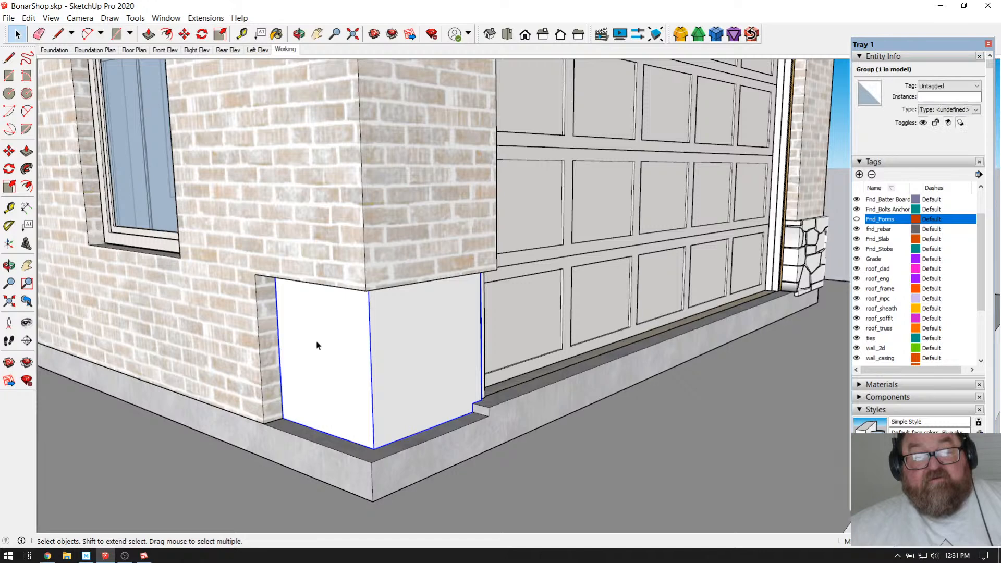
pyautogui.tripleClick(318, 343)
pyautogui.click(320, 346)
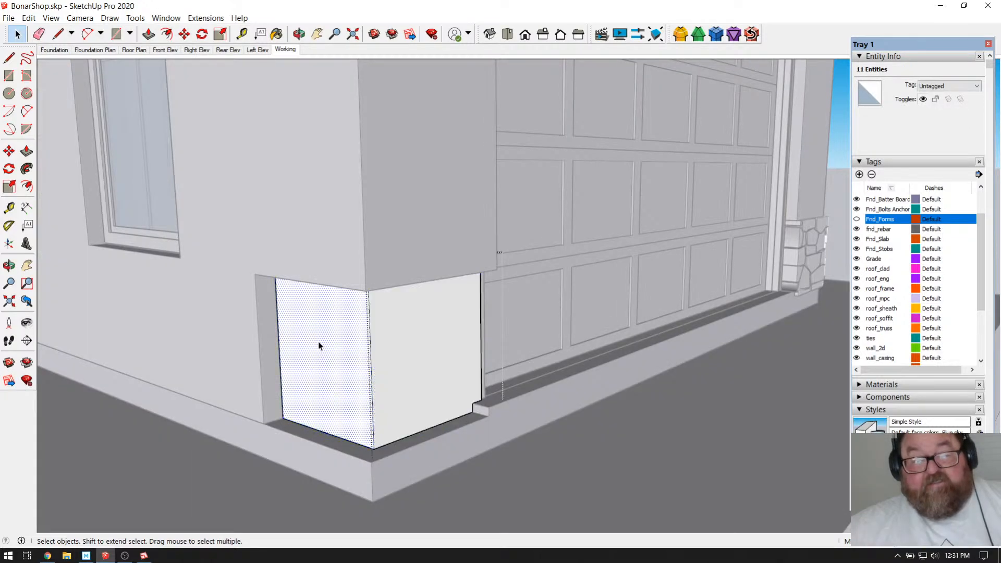
pyautogui.keyDown('shift'); pyautogui.click(428, 349); pyautogui.keyUp('shift')
pyautogui.keyDown('shift'); pyautogui.click(371, 350); pyautogui.keyUp('shift')
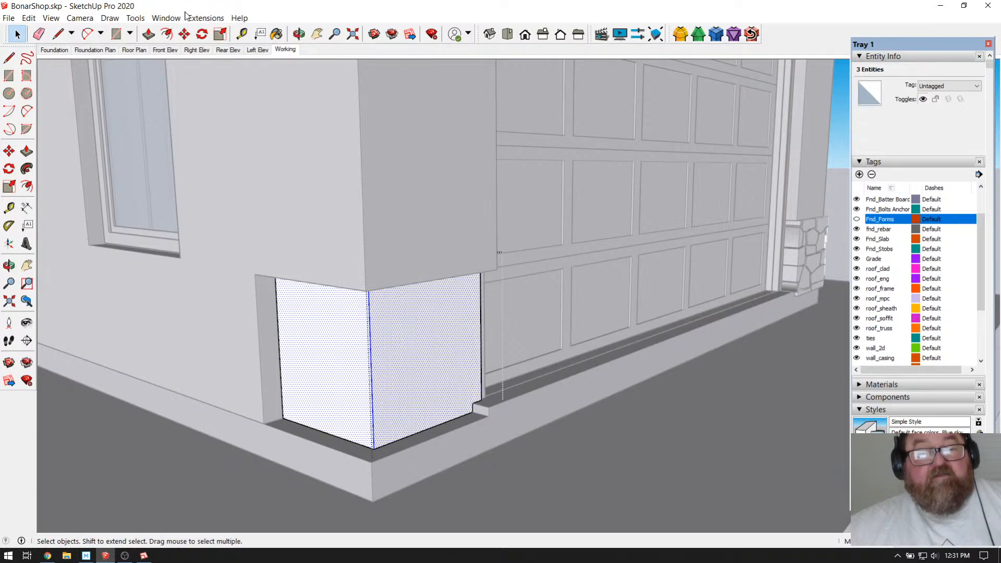
# Step: Generate Below Gables Stone cladding with Instant Cladding on the selected window-side corner faces and leave the group
pyautogui.click(207, 17)
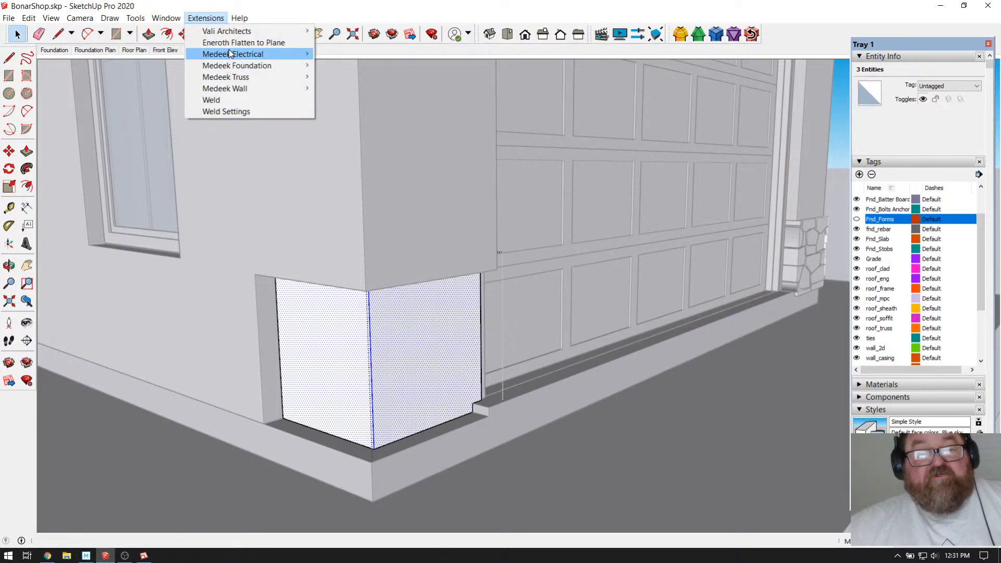
pyautogui.moveTo(236, 32)
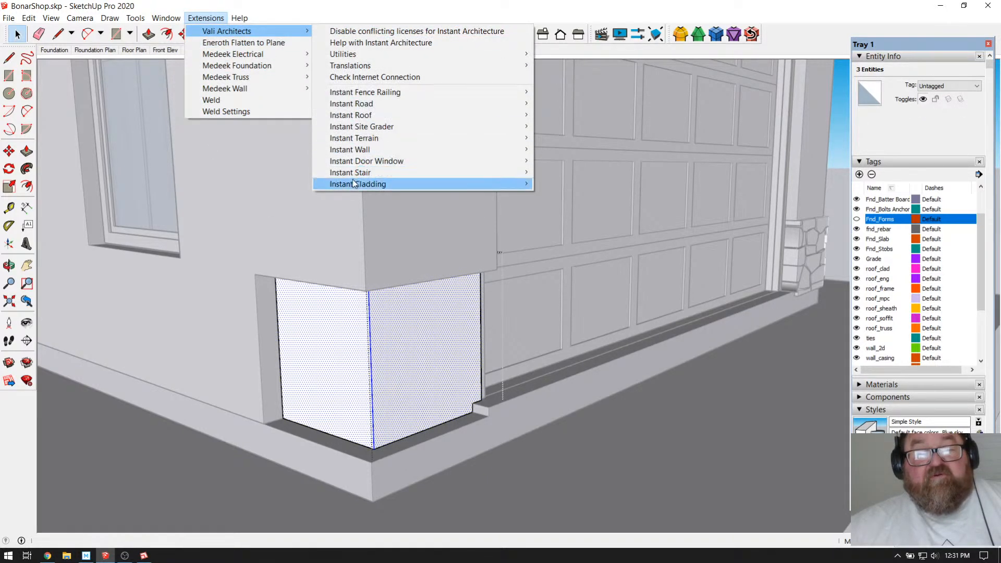
pyautogui.moveTo(355, 183)
pyautogui.click(573, 184)
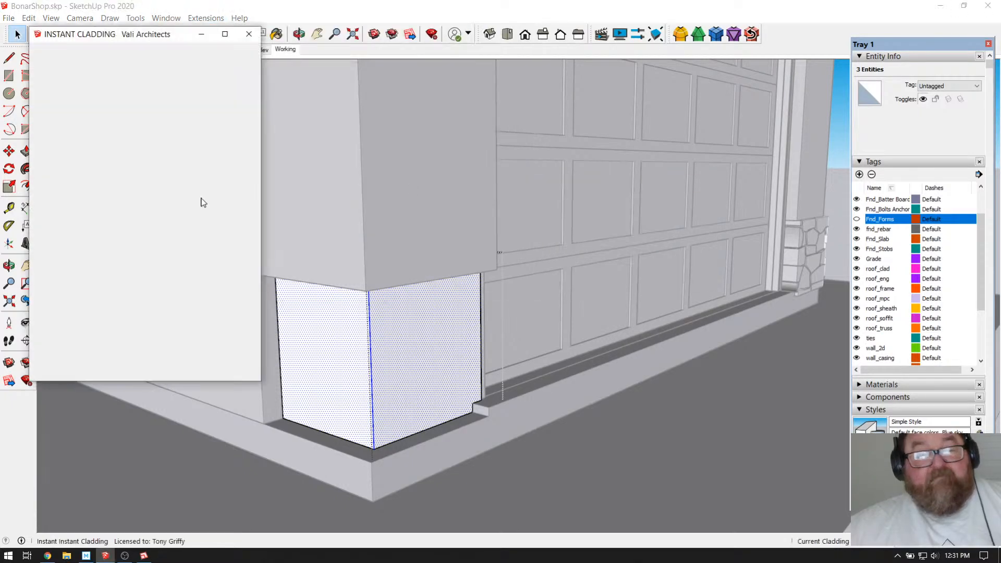
pyautogui.click(97, 132)
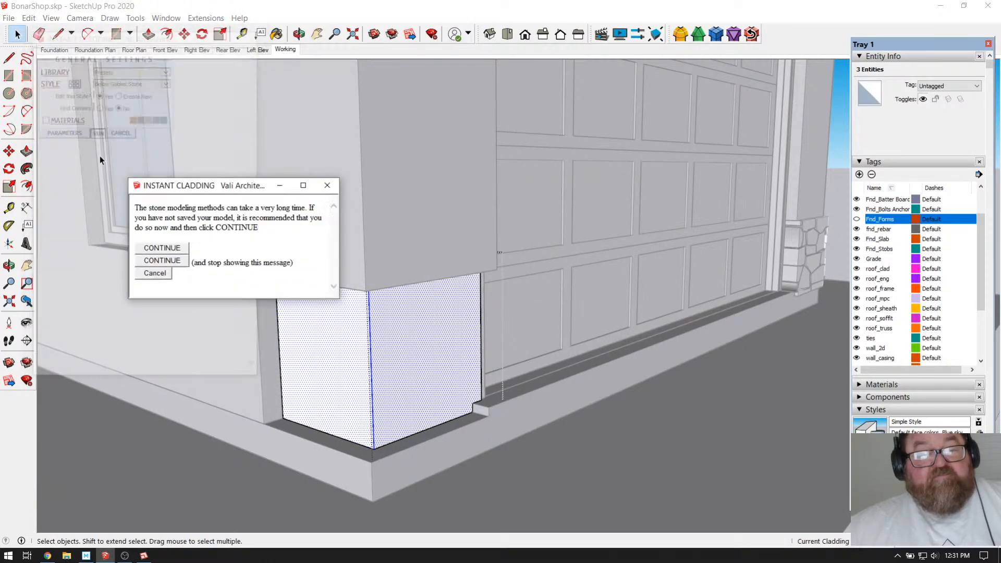
pyautogui.click(176, 252)
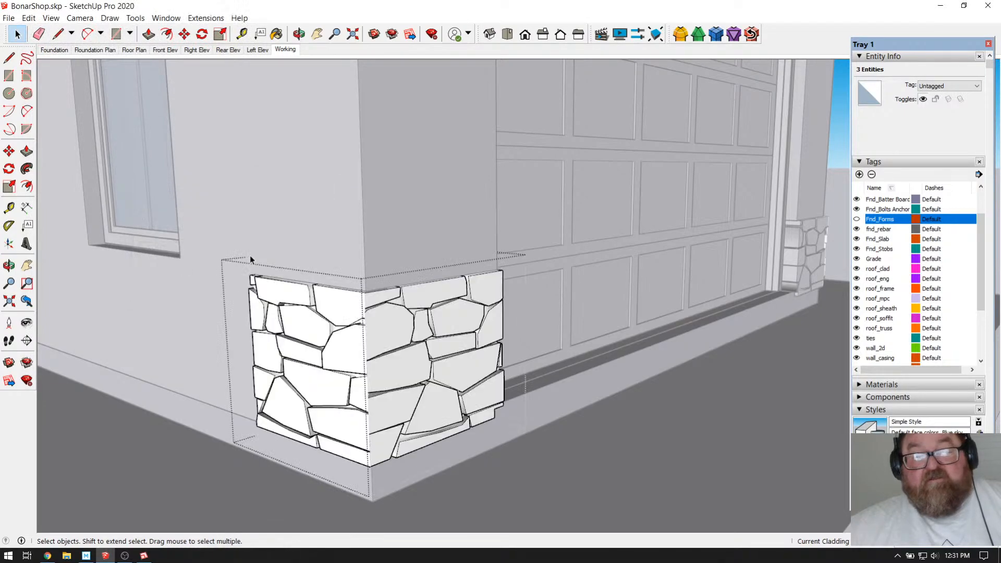
pyautogui.click(281, 81)
# Step: Inspect how the window-side stone cladding meets the brick wall, the slab edge and the mitered corner
pyautogui.click(299, 33)
pyautogui.moveTo(384, 251); pyautogui.dragTo(537, 381)
pyautogui.scroll(3, 611, 334)
pyautogui.moveTo(558, 340); pyautogui.dragTo(731, 305)
pyautogui.scroll(6, 751, 297)
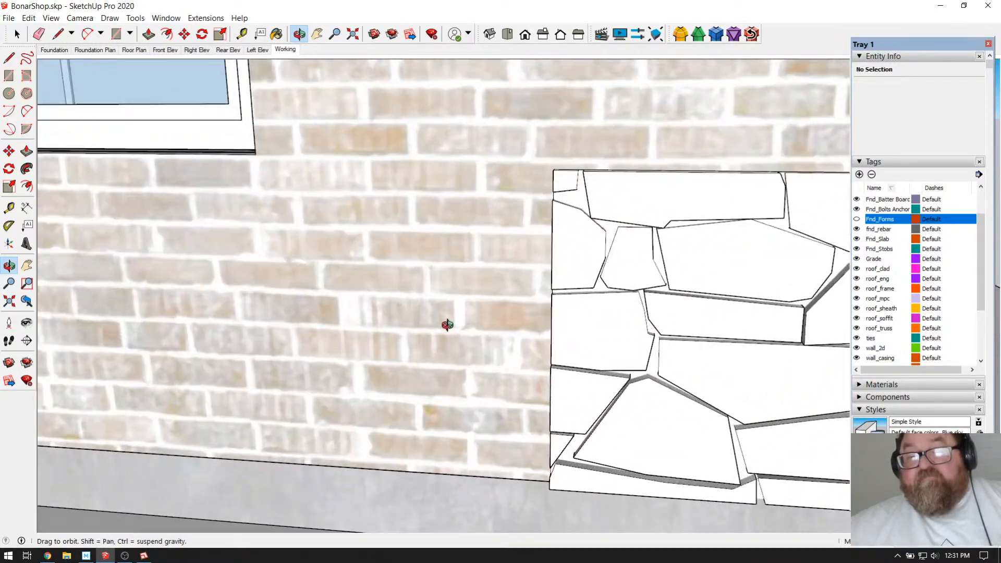
pyautogui.moveTo(447, 324); pyautogui.dragTo(669, 327)
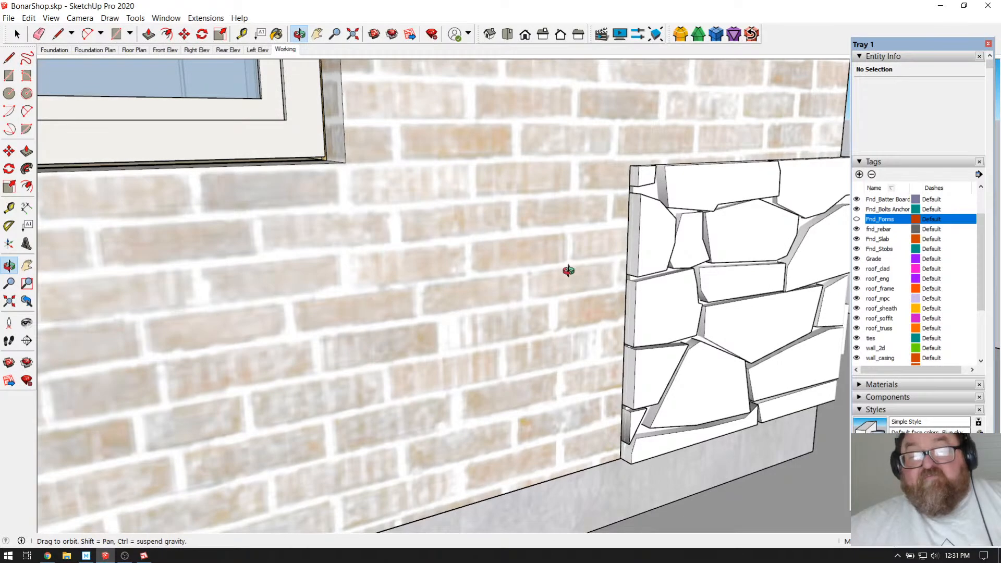
pyautogui.moveTo(688, 267); pyautogui.dragTo(498, 293)
pyautogui.moveTo(581, 298); pyautogui.dragTo(456, 290)
pyautogui.scroll(-3, 521, 305)
pyautogui.moveTo(556, 309); pyautogui.dragTo(530, 313)
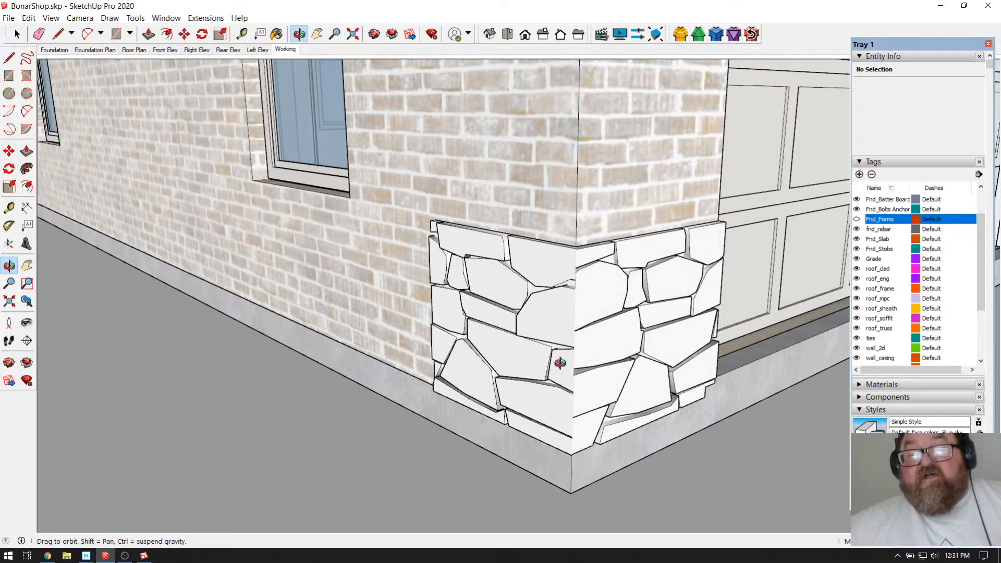
pyautogui.scroll(-2, 450, 312)
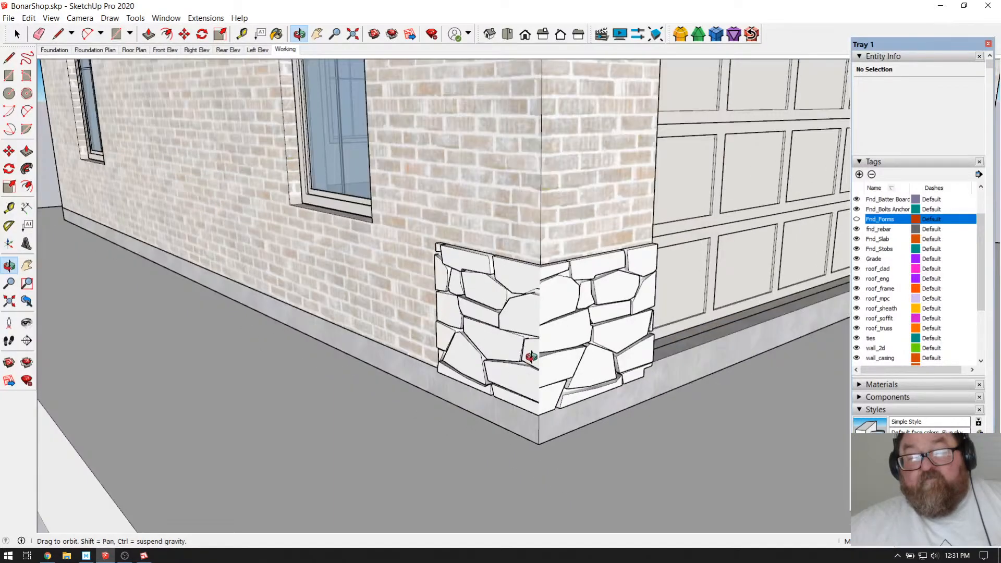
pyautogui.moveTo(546, 333); pyautogui.dragTo(240, 206)
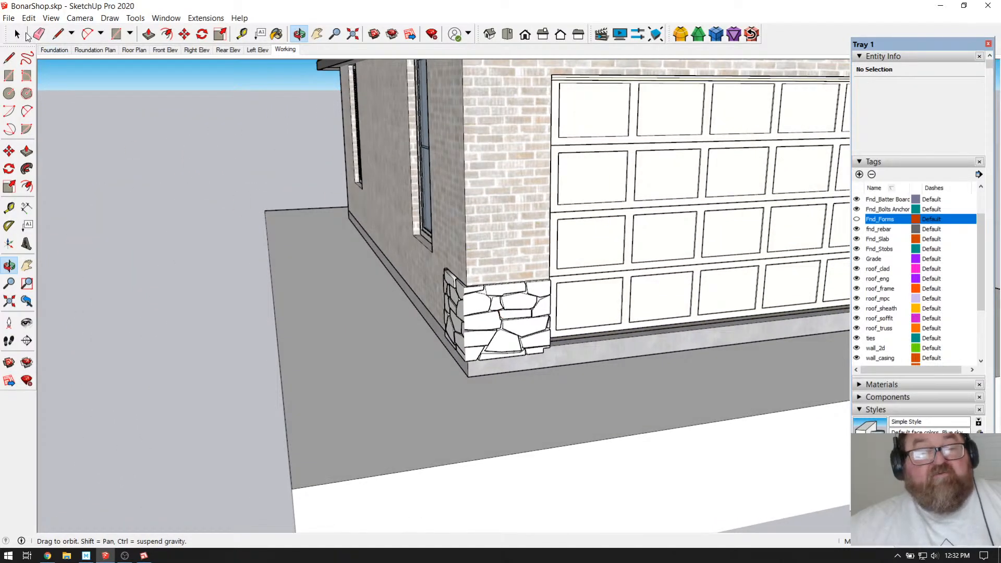
# Step: Copy the window-side stone corner group onto the open ground beside the building
pyautogui.click(18, 34)
pyautogui.click(519, 350)
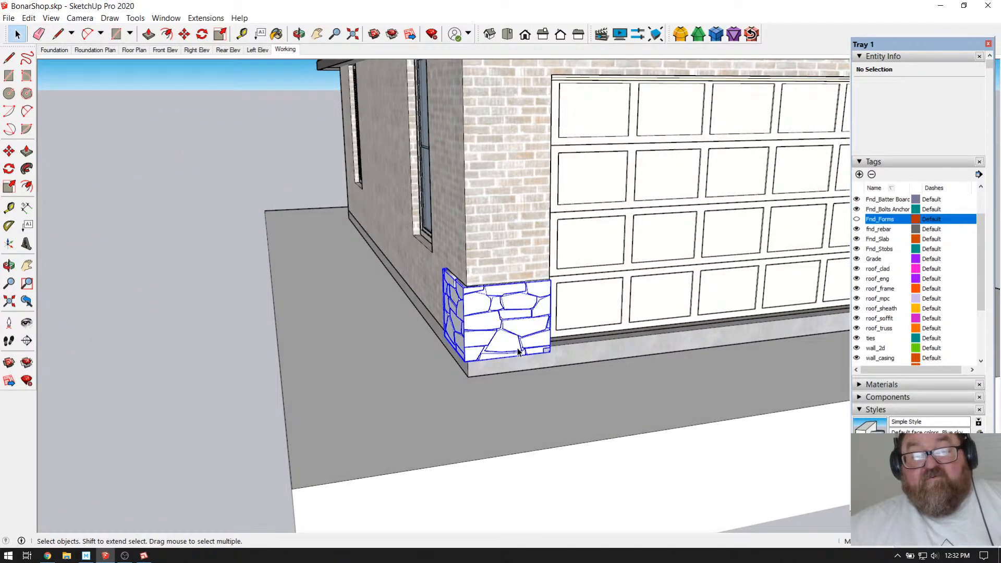
pyautogui.click(184, 34)
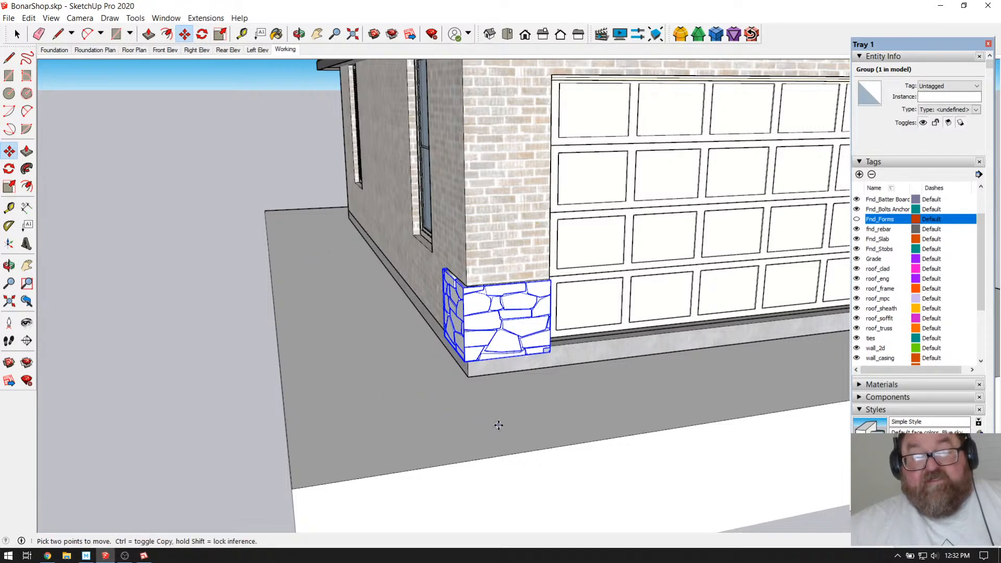
pyautogui.click(546, 415)
pyautogui.press('ctrl')
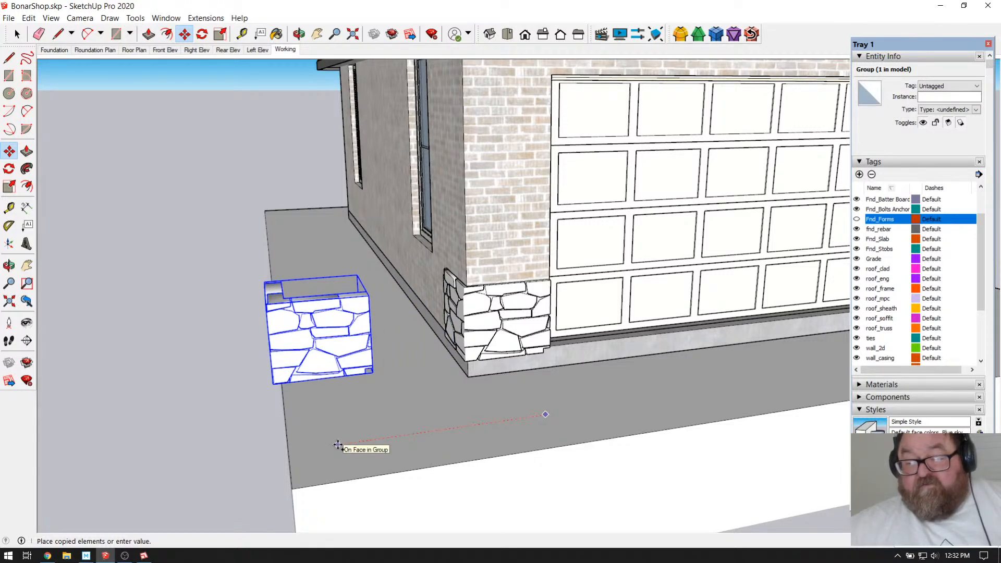
pyautogui.press('Return')
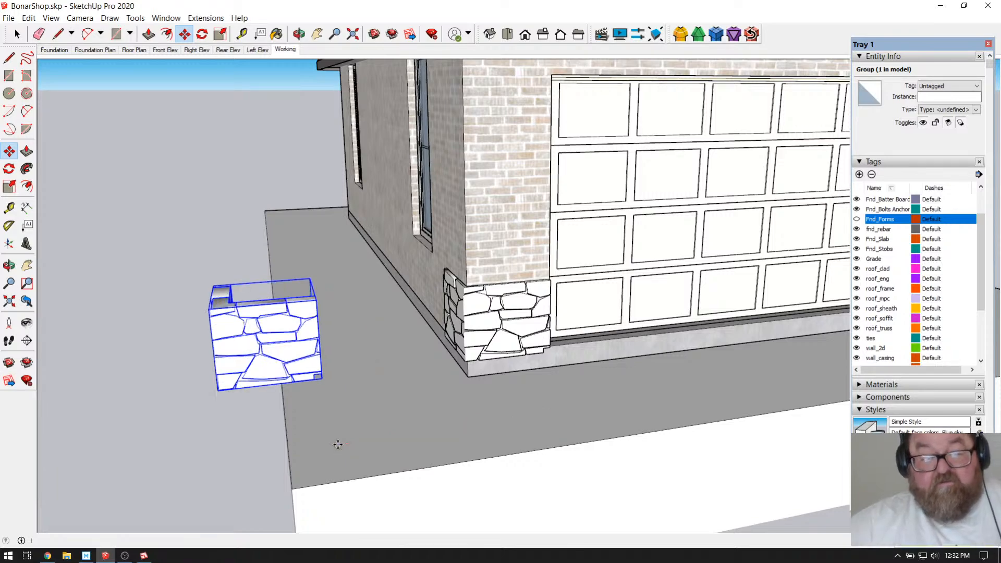
# Step: Try to remove the original window-side stone corner by deleting its whole group, and undo the deletion
pyautogui.click(299, 34)
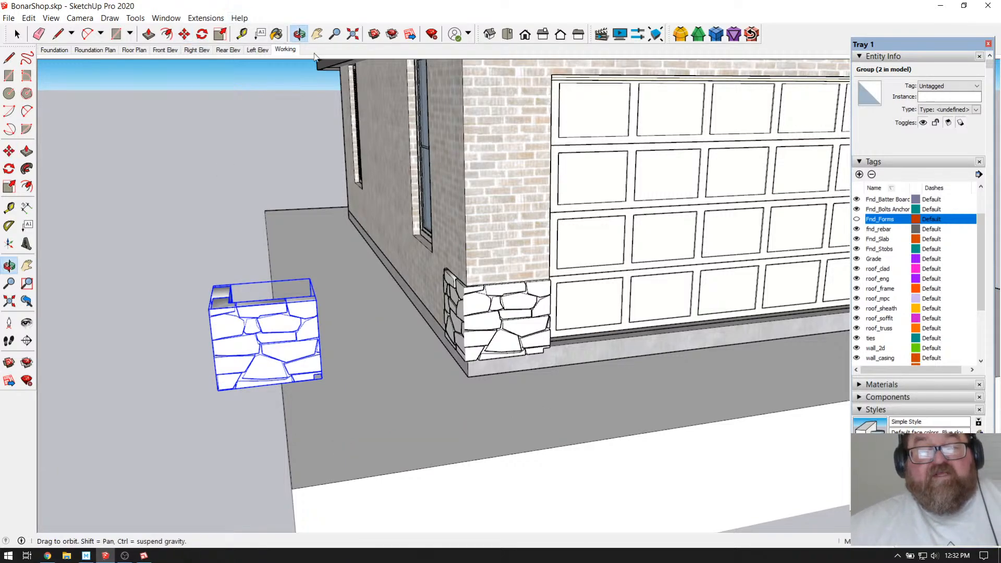
pyautogui.moveTo(470, 292); pyautogui.dragTo(572, 349)
pyautogui.scroll(3, 585, 329)
pyautogui.scroll(2, 585, 313)
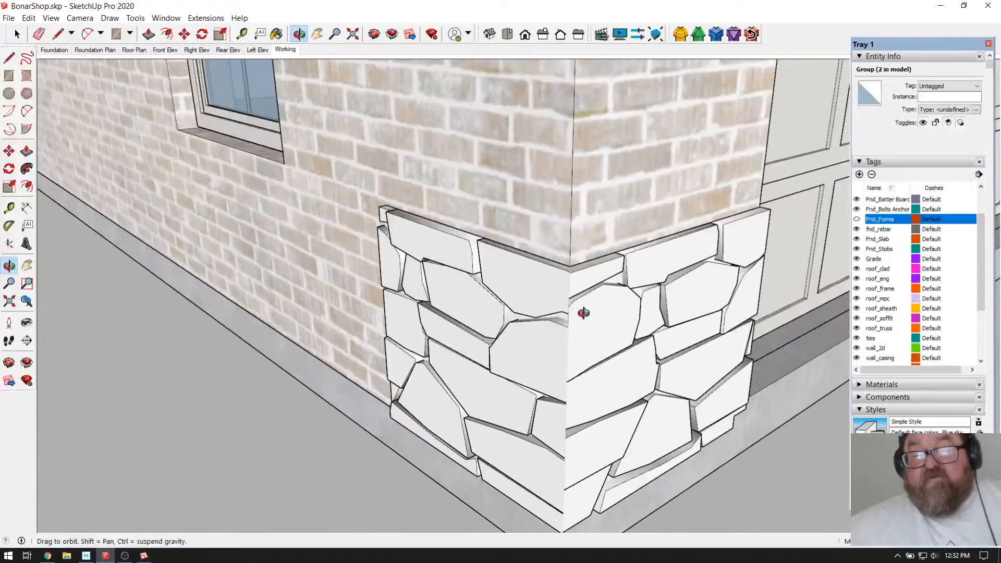
pyautogui.press('space')
pyautogui.click(453, 342)
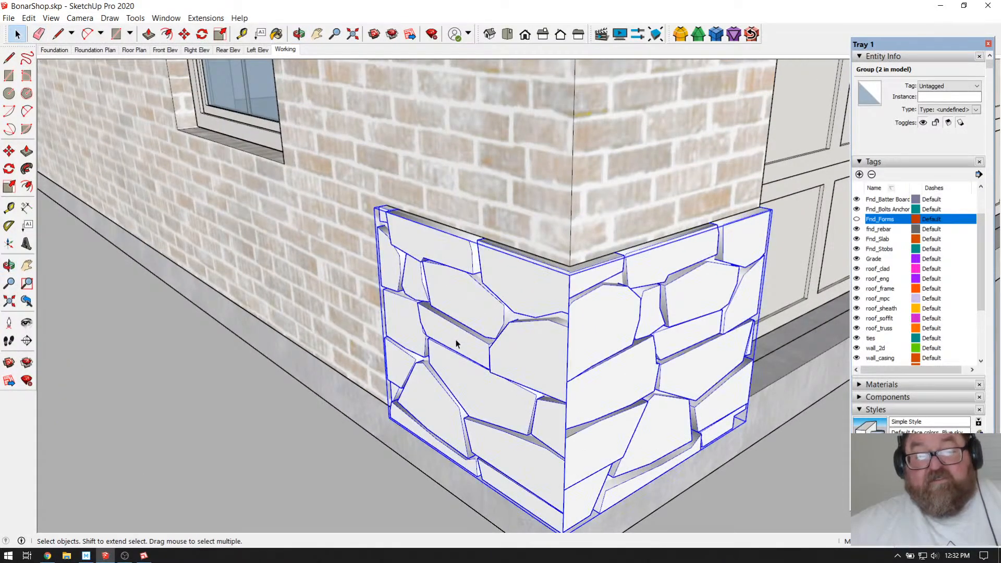
pyautogui.press('Delete')
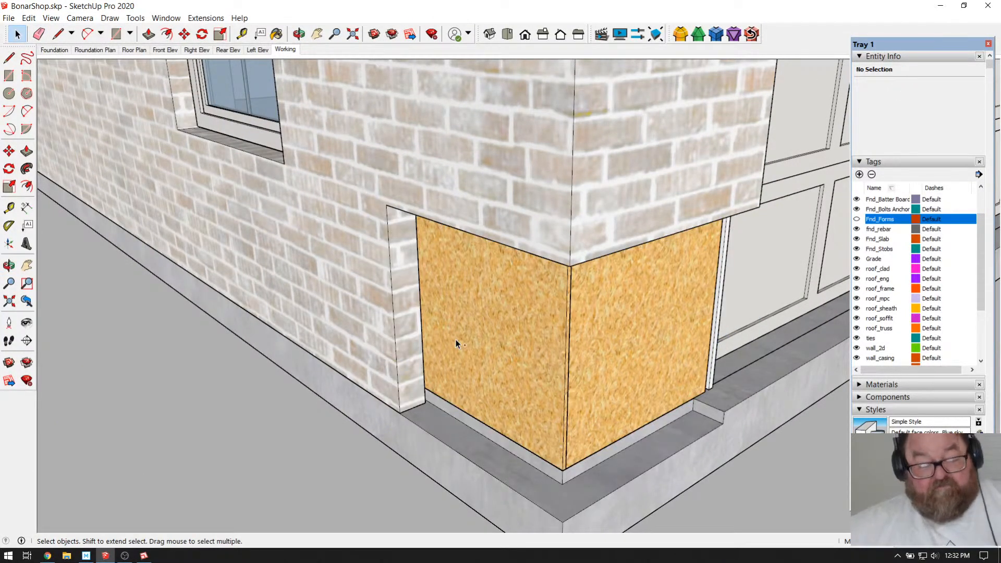
pyautogui.hotkey('ctrl', 'z')
# Step: Inside the window-side corner group, delete the generated stone groups from both faces
pyautogui.click(468, 305)
pyautogui.doubleClick(469, 307)
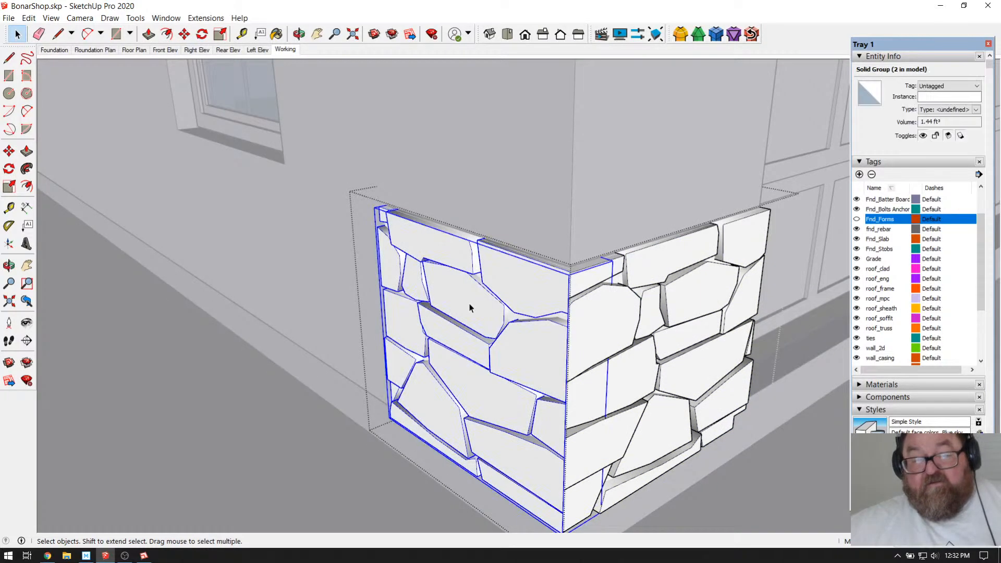
pyautogui.press('Delete')
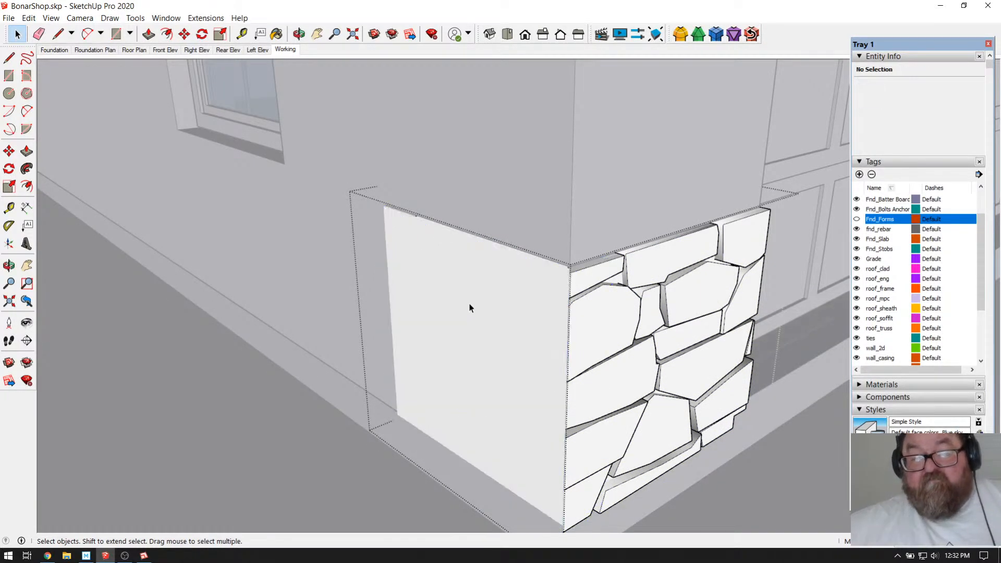
pyautogui.click(616, 310)
pyautogui.press('Delete')
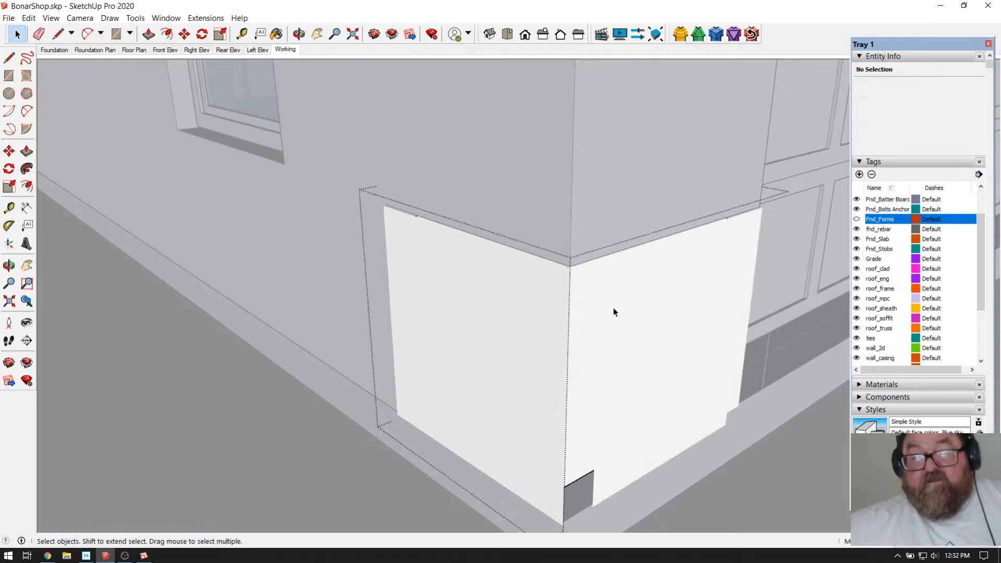
# Step: Delete the remaining white backing panels from both faces inside the window-side corner group, leaving only the recessed base faces
pyautogui.press('Escape')
pyautogui.scroll(2, 469, 388)
pyautogui.click(423, 256)
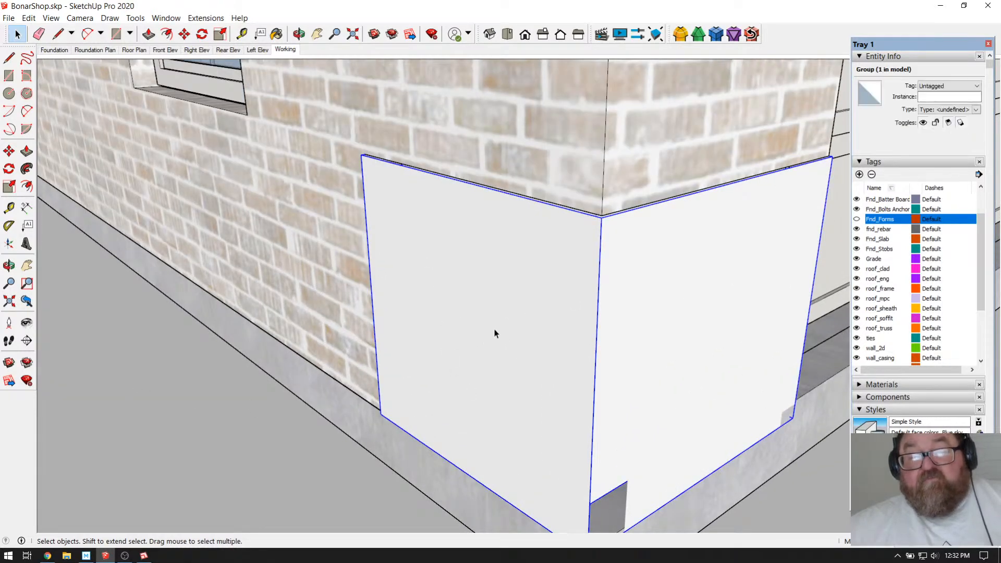
pyautogui.doubleClick(513, 324)
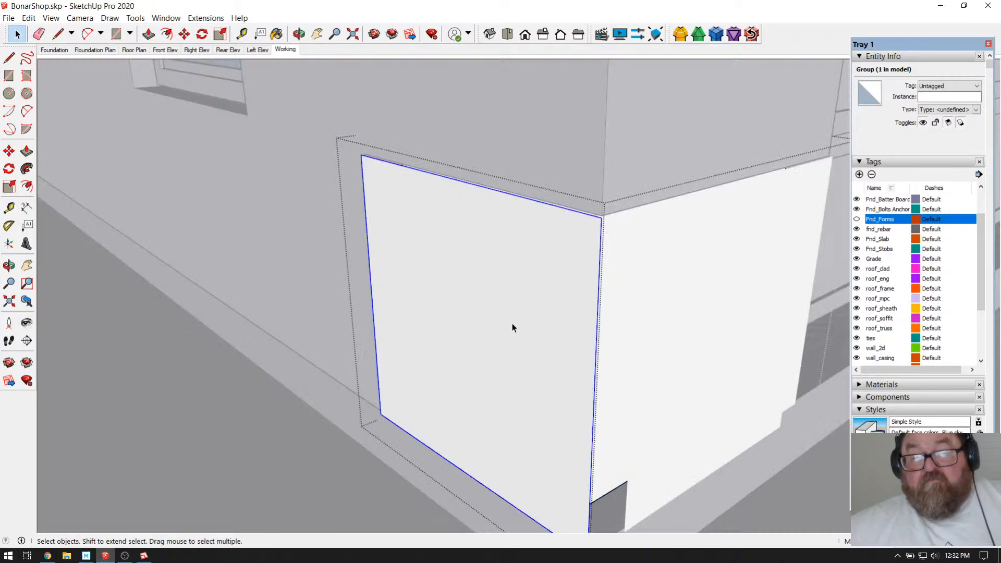
pyautogui.press('Escape')
pyautogui.click(668, 315)
pyautogui.press('Delete')
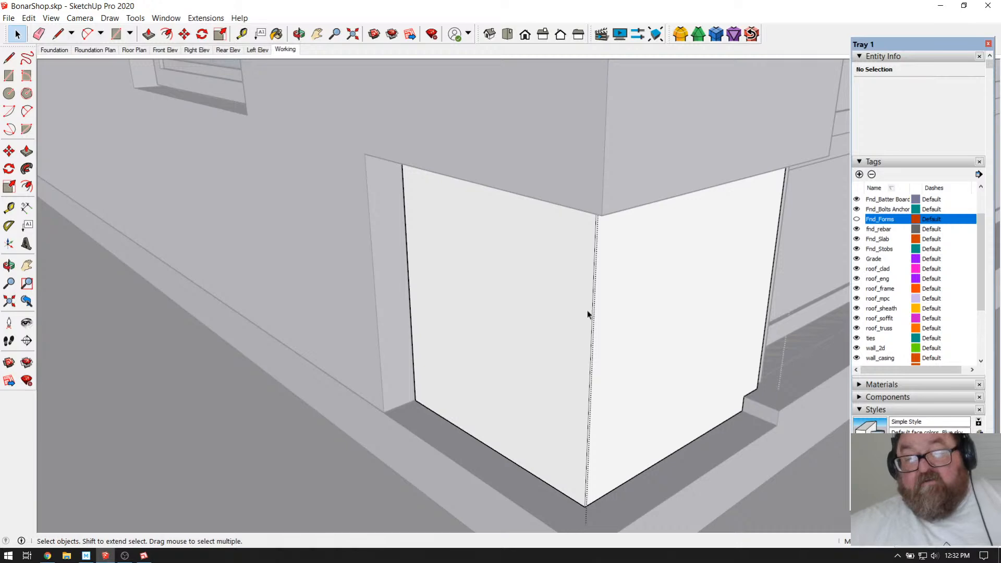
# Step: Examine the two bare base faces of the window-side corner and the edge they share
pyautogui.click(471, 320)
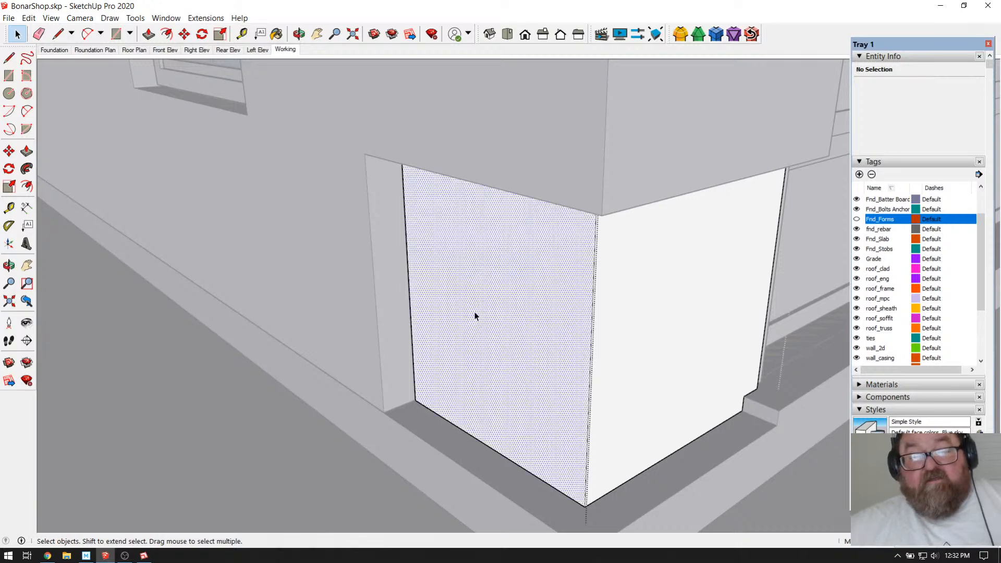
pyautogui.keyDown('shift'); pyautogui.click(630, 325); pyautogui.keyUp('shift')
pyautogui.keyDown('shift'); pyautogui.click(595, 326); pyautogui.keyUp('shift')
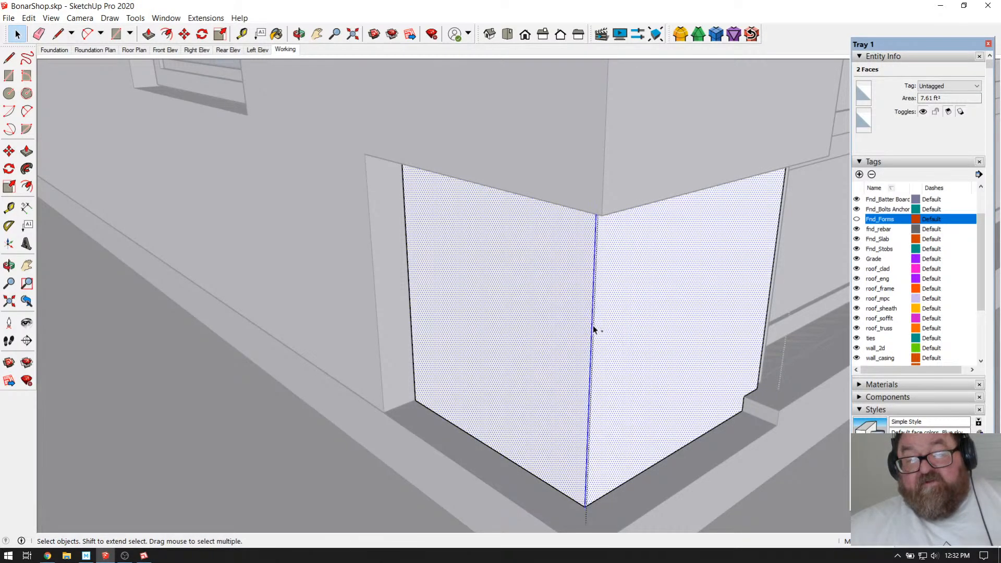
pyautogui.scroll(-2, 555, 376)
pyautogui.click(485, 347)
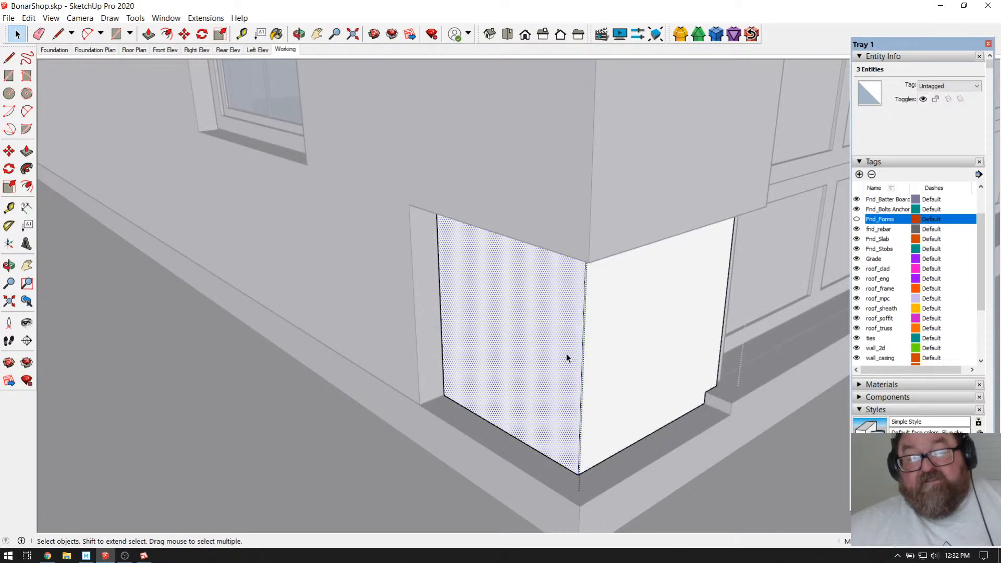
pyautogui.click(584, 343)
pyautogui.click(632, 336)
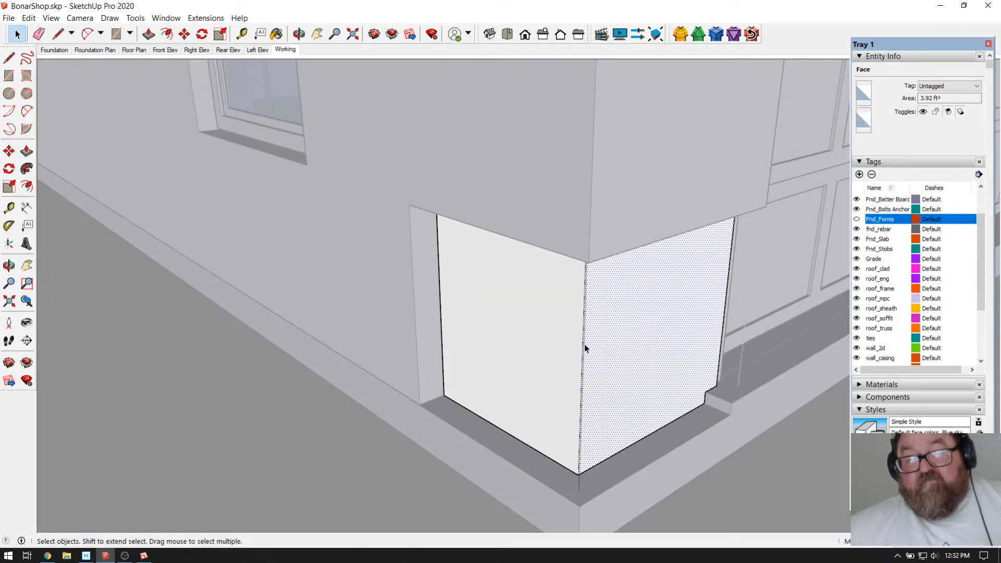
pyautogui.click(558, 312)
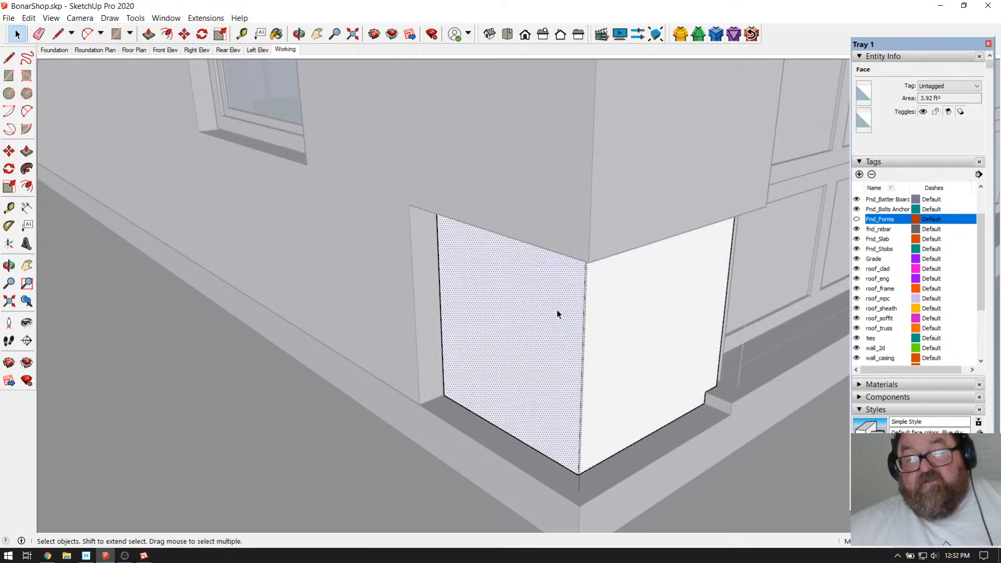
# Step: Copy the bare two-face corner group onto the open ground beside the building, near the copied stone corner
pyautogui.scroll(-8, 504, 286)
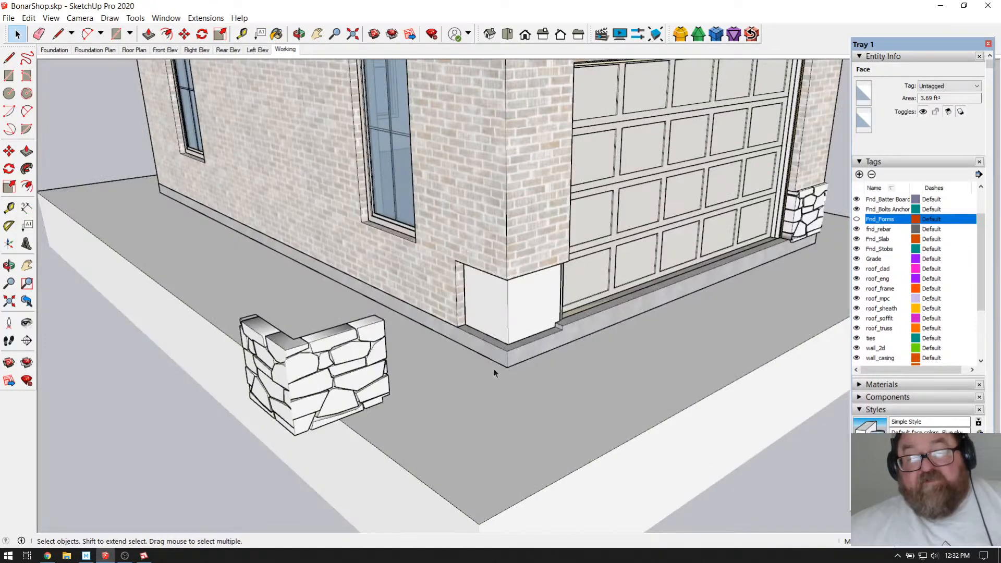
pyautogui.click(354, 193)
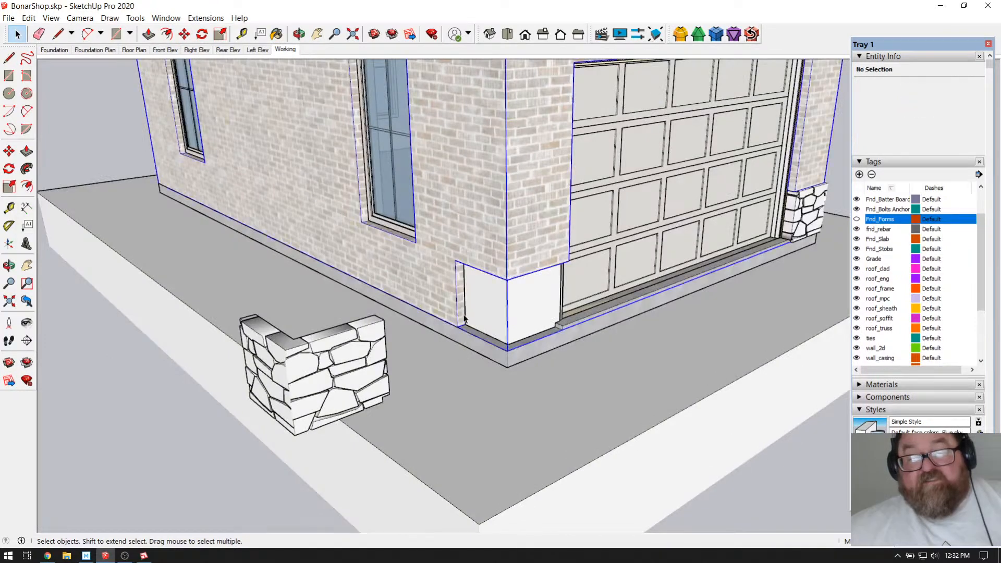
pyautogui.tripleClick(530, 314)
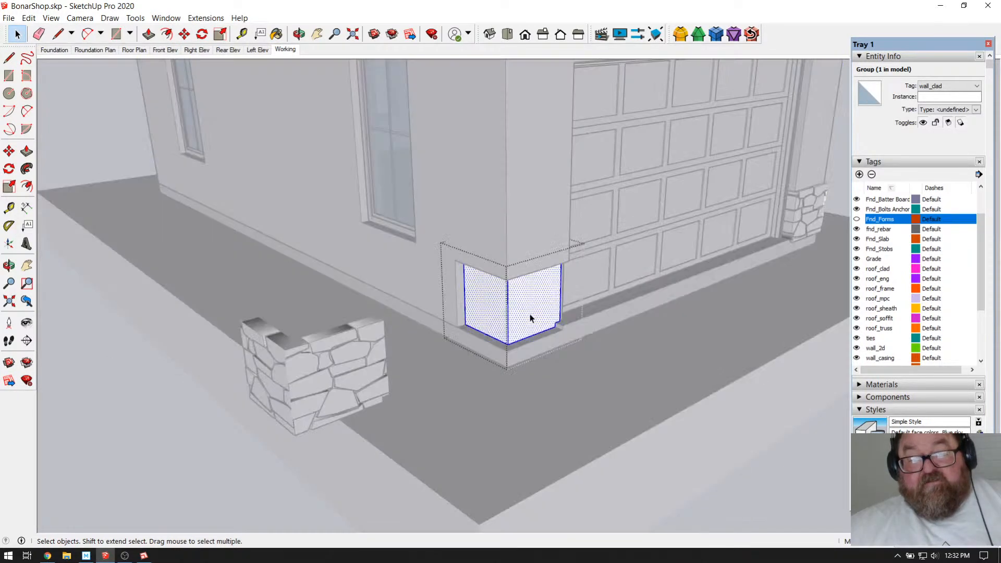
pyautogui.click(280, 315)
pyautogui.click(532, 315)
pyautogui.click(184, 34)
pyautogui.click(585, 388)
pyautogui.press('ctrl')
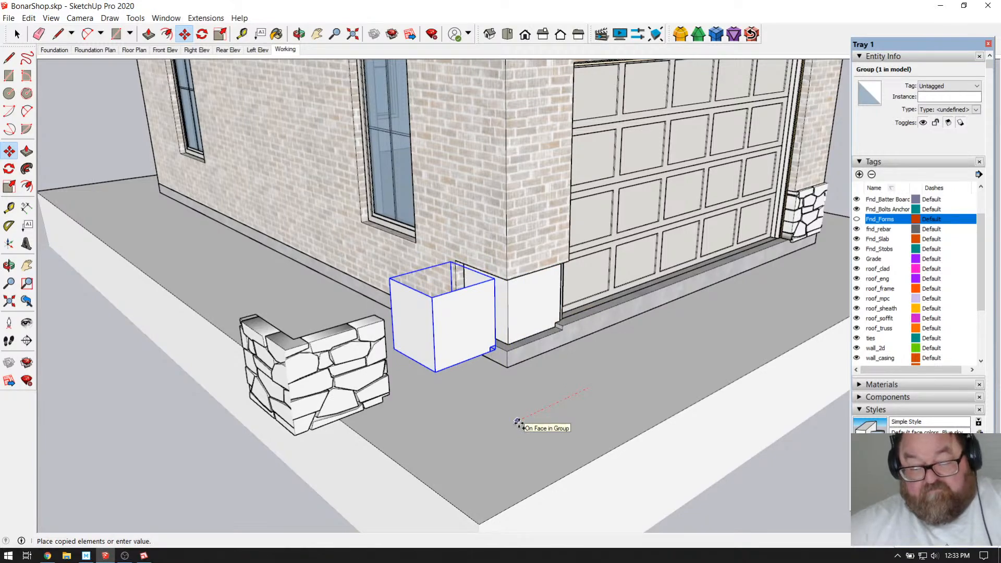
pyautogui.press('Return')
# Step: Inside the bare corner group, draw lines extending the garage-side face past the corner to the brick wall's outer plane
pyautogui.scroll(5, 461, 308)
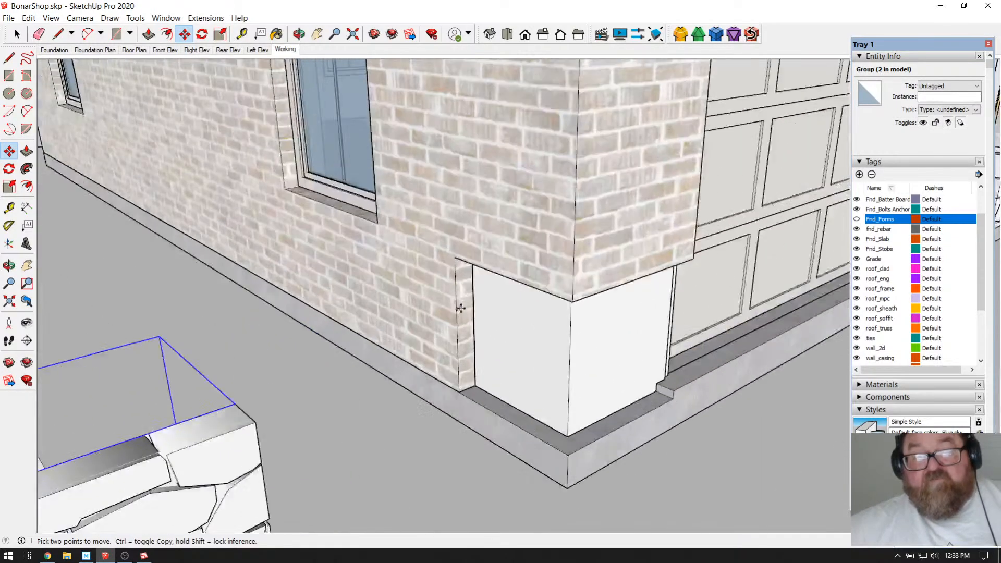
pyautogui.click(299, 34)
pyautogui.scroll(5, 581, 364)
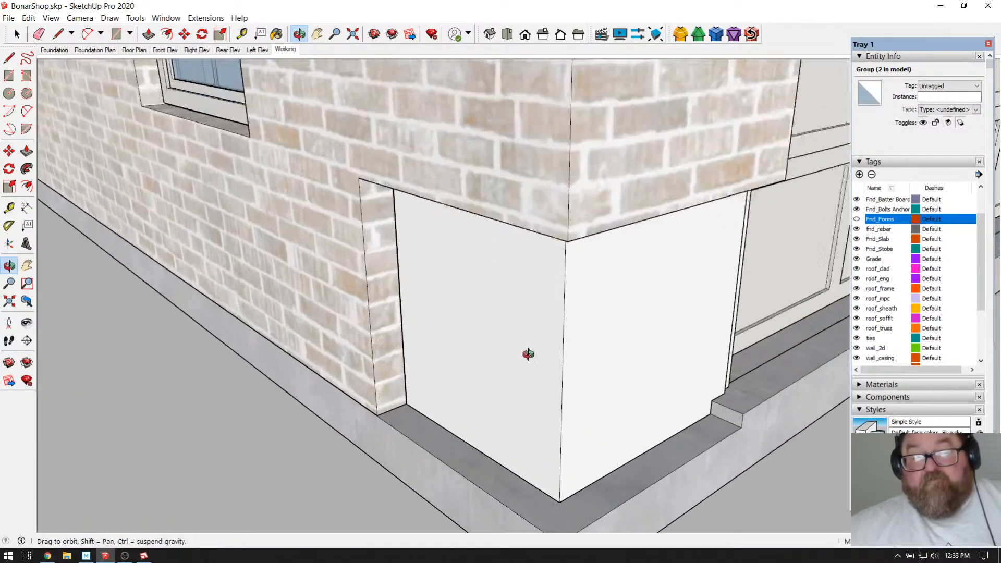
pyautogui.moveTo(523, 340); pyautogui.dragTo(558, 273)
pyautogui.click(17, 34)
pyautogui.doubleClick(510, 224)
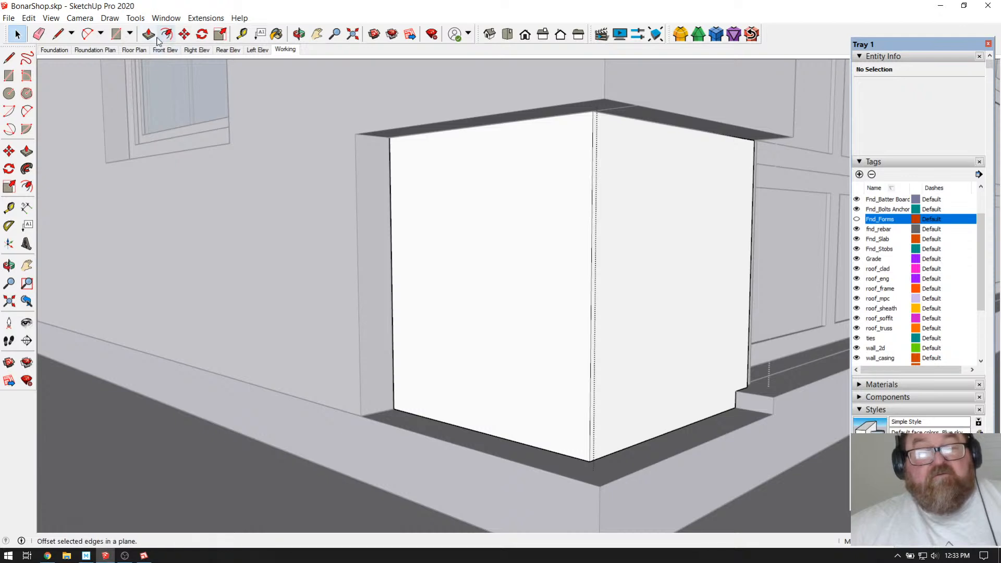
pyautogui.click(58, 34)
pyautogui.scroll(3, 614, 123)
pyautogui.click(642, 107)
pyautogui.scroll(-1, 642, 107)
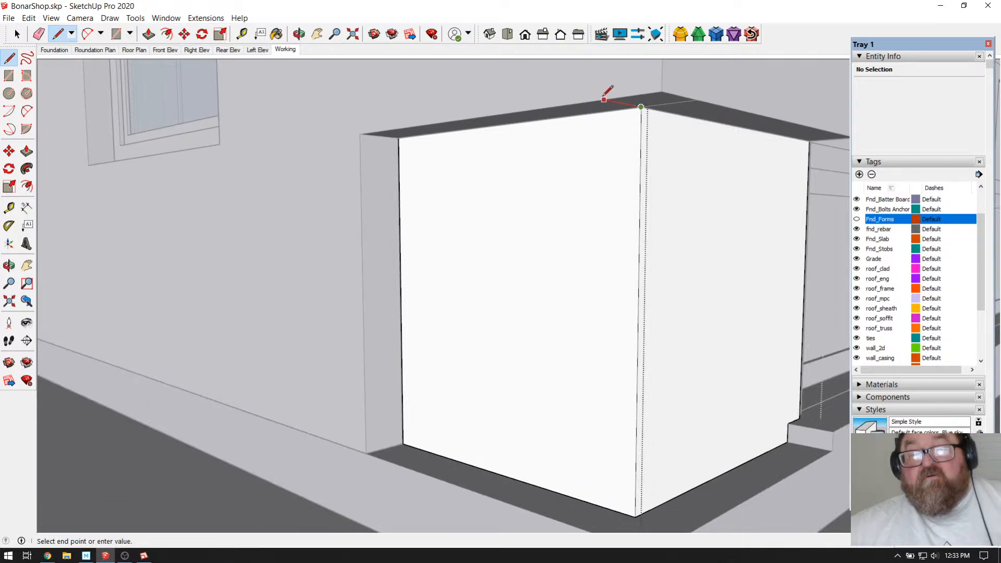
pyautogui.scroll(-2, 587, 170)
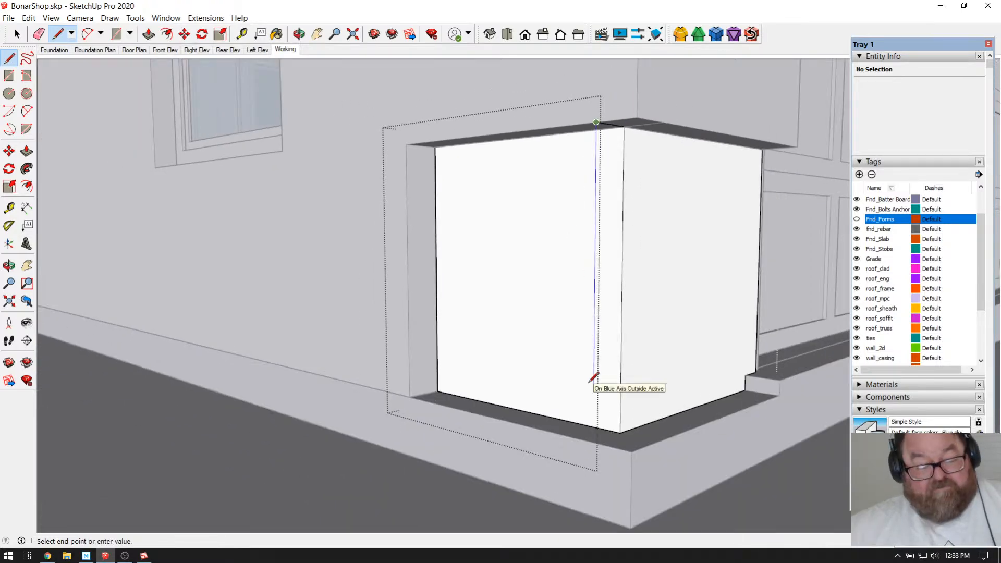
pyautogui.click(600, 436)
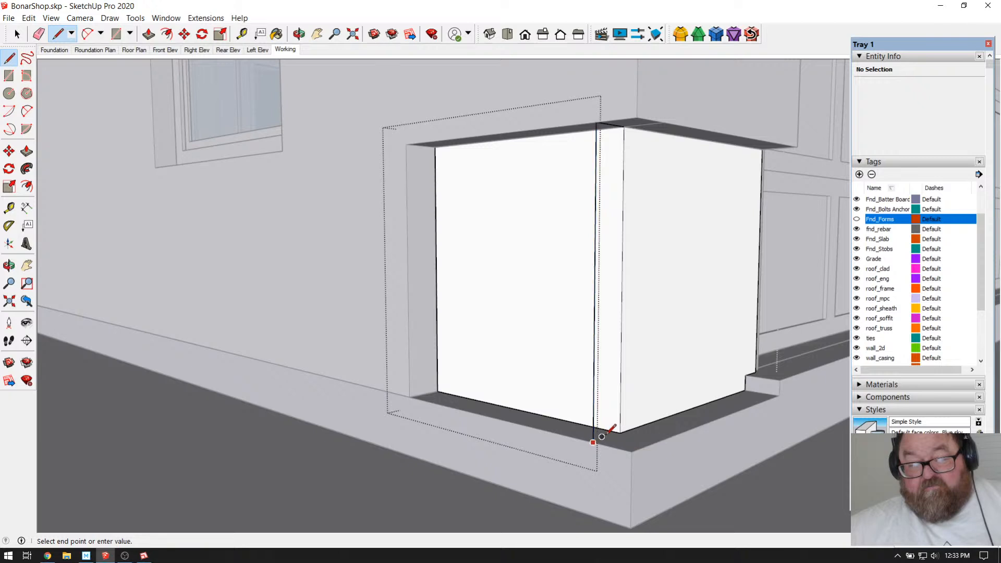
pyautogui.click(624, 429)
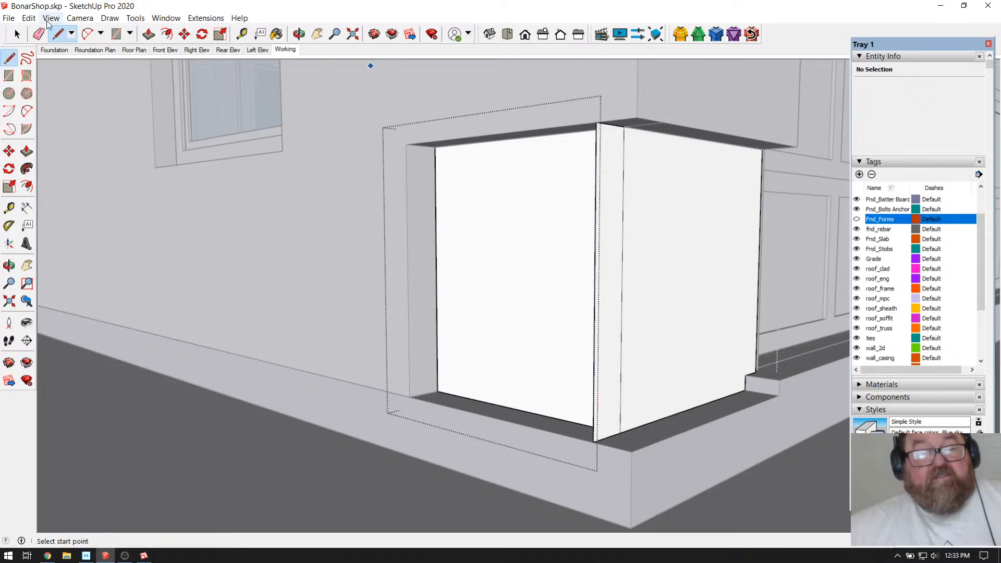
# Step: Erase the old corner edge and the window-side face's remaining edges, leaving one extended garage-side face, and leave the group
pyautogui.click(39, 33)
pyautogui.click(622, 212)
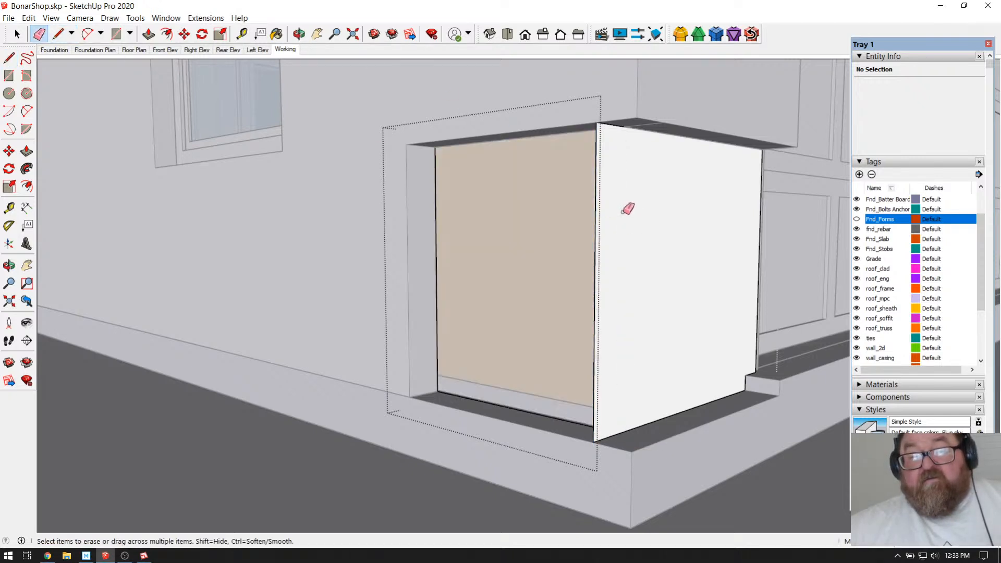
pyautogui.click(437, 342)
pyautogui.click(481, 401)
pyautogui.click(479, 151)
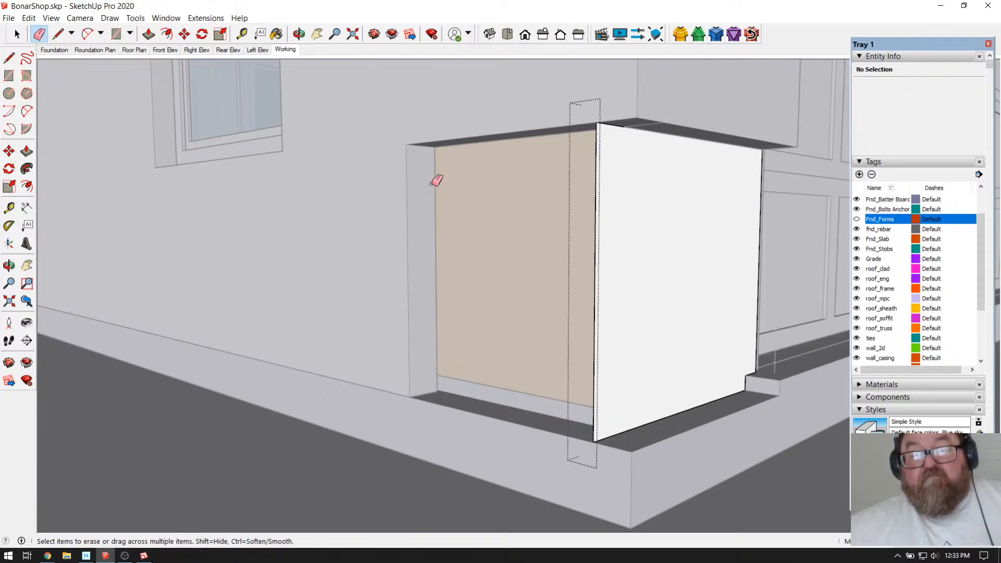
pyautogui.scroll(-2, 432, 235)
pyautogui.click(299, 34)
pyautogui.moveTo(459, 156); pyautogui.dragTo(359, 190)
pyautogui.scroll(-1, 526, 326)
pyautogui.moveTo(527, 326); pyautogui.dragTo(584, 320)
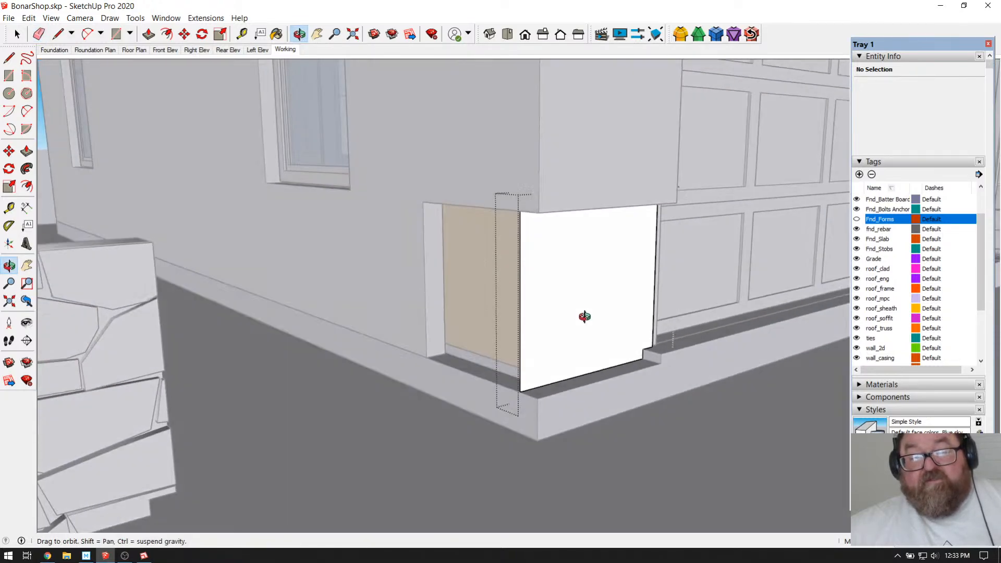
pyautogui.scroll(2, 391, 245)
pyautogui.click(17, 34)
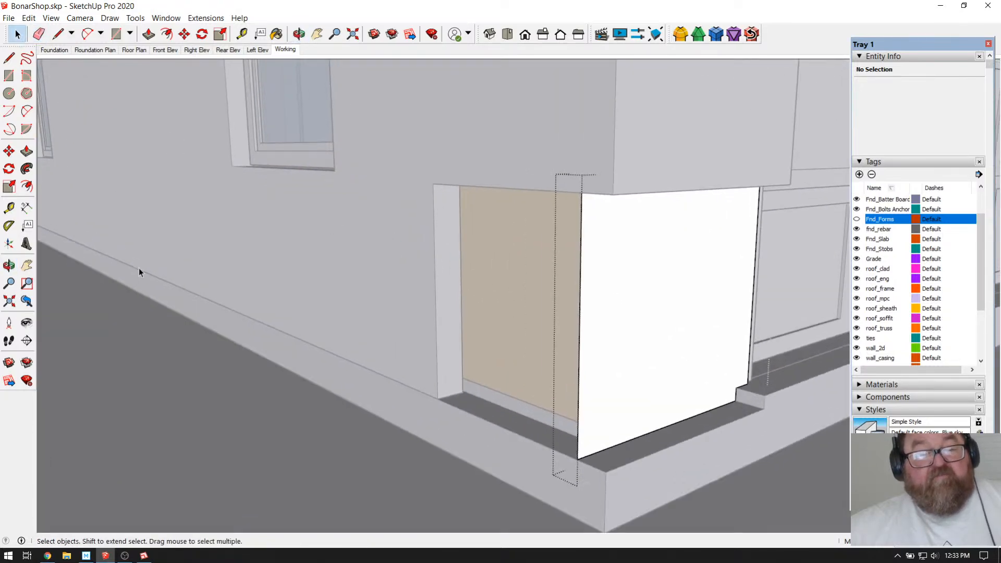
pyautogui.click(134, 249)
# Step: Inside the brick wall group, Push/Pull the notch's side face toward the corner until the window-side brick meets the extended face
pyautogui.scroll(-2, 256, 306)
pyautogui.click(391, 274)
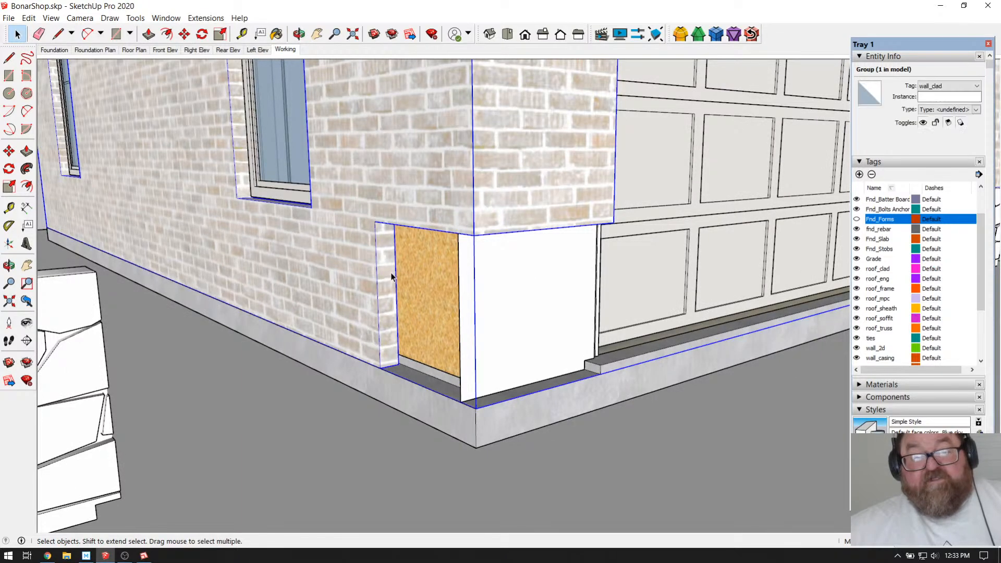
pyautogui.doubleClick(391, 274)
pyautogui.click(391, 266)
pyautogui.click(185, 34)
pyautogui.click(148, 33)
pyautogui.scroll(3, 365, 227)
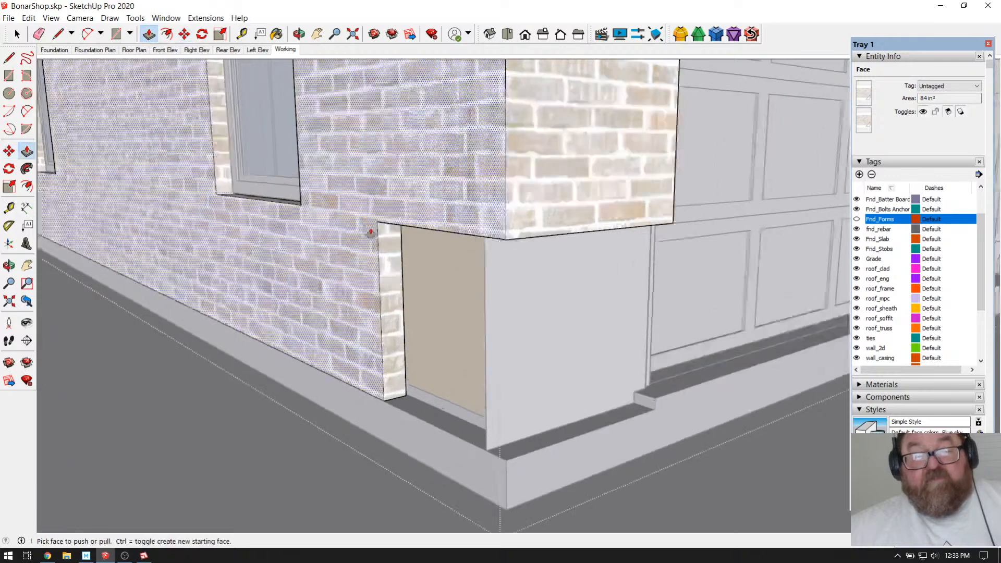
pyautogui.moveTo(388, 244); pyautogui.dragTo(518, 272)
pyautogui.scroll(-2, 309, 278)
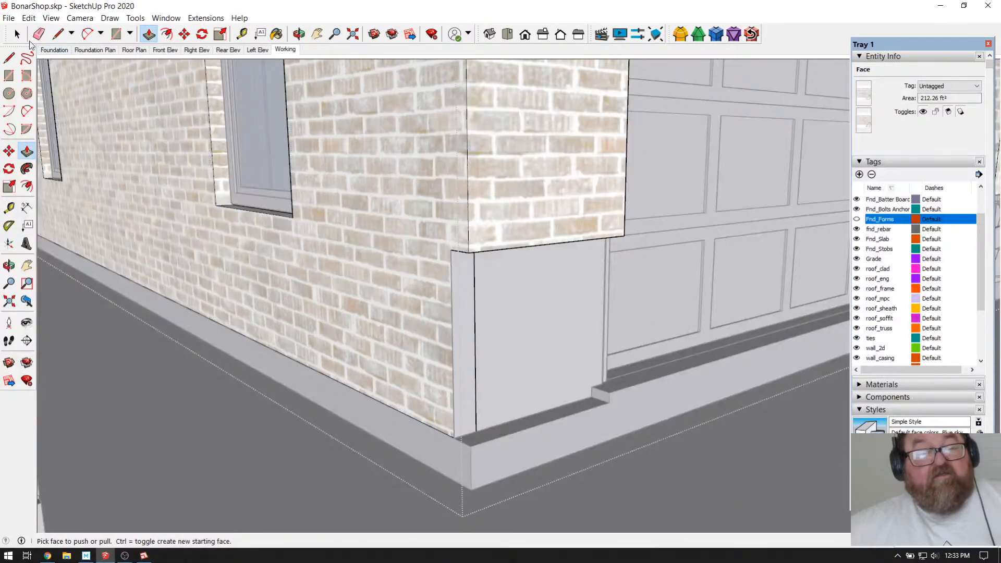
# Step: Apply Instant Cladding's Wall Cladding to the extended garage-side face with the Below Gables Stone style and Find Corners set to No
pyautogui.click(17, 34)
pyautogui.scroll(-2, 250, 287)
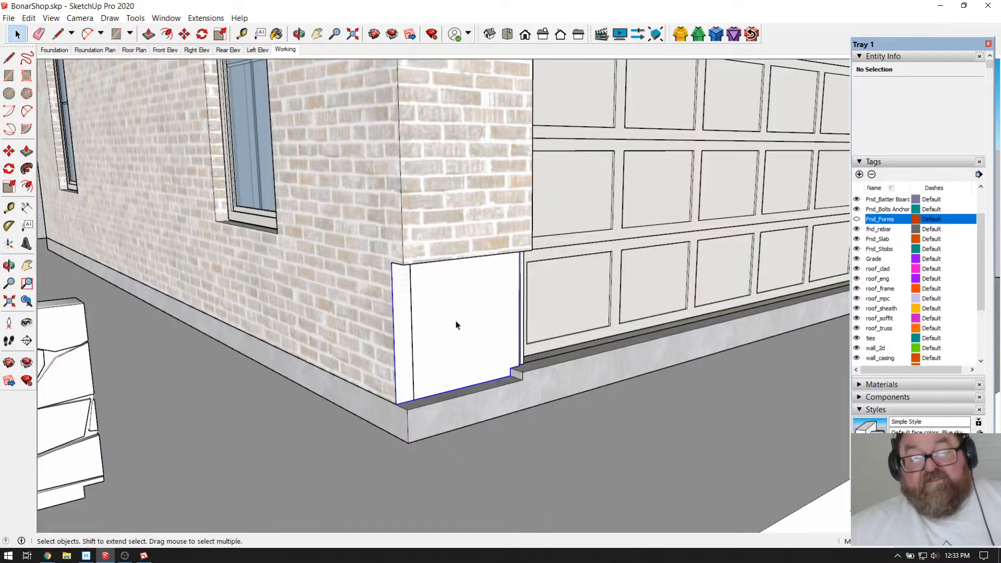
pyautogui.doubleClick(456, 325)
pyautogui.click(456, 323)
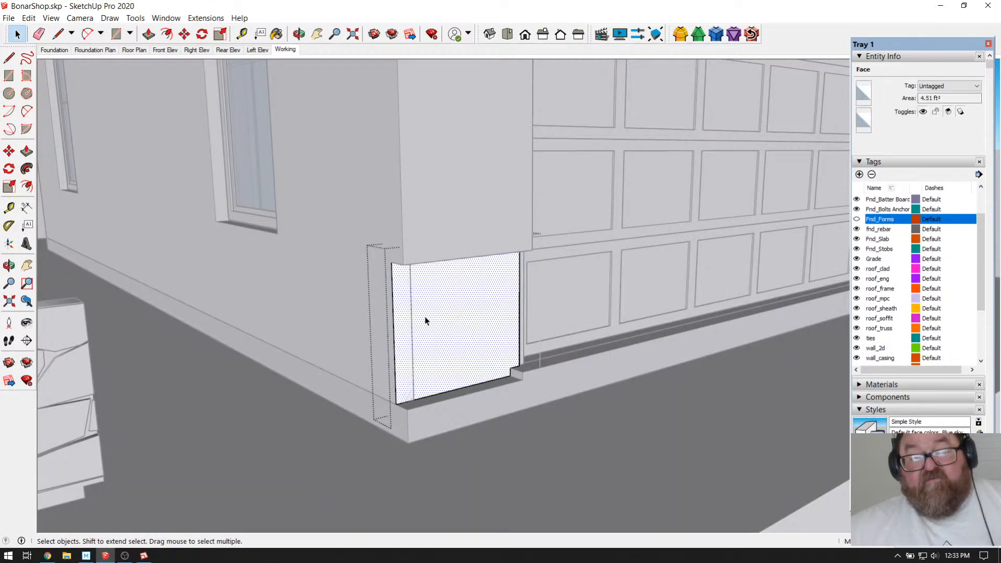
pyautogui.click(206, 17)
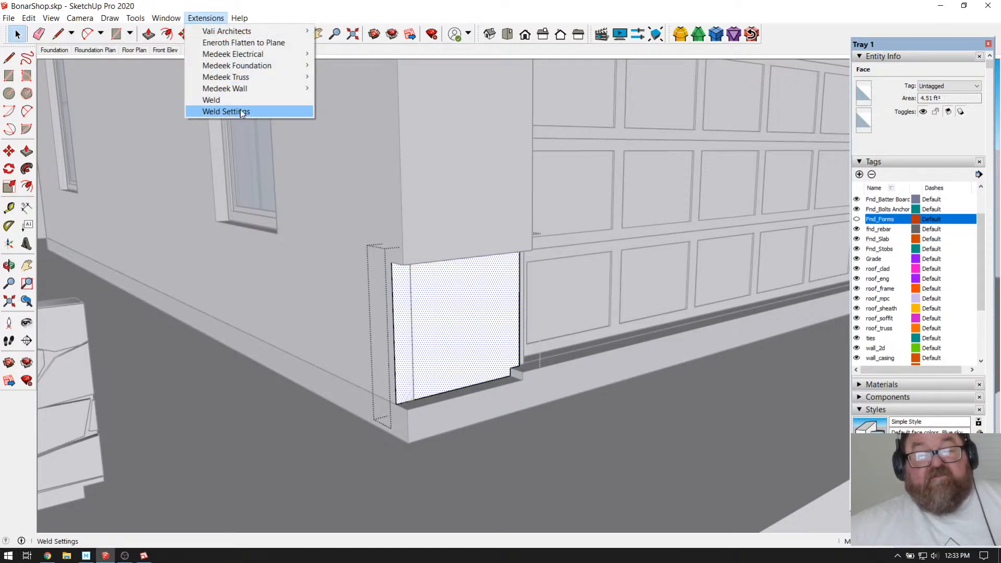
pyautogui.moveTo(252, 30)
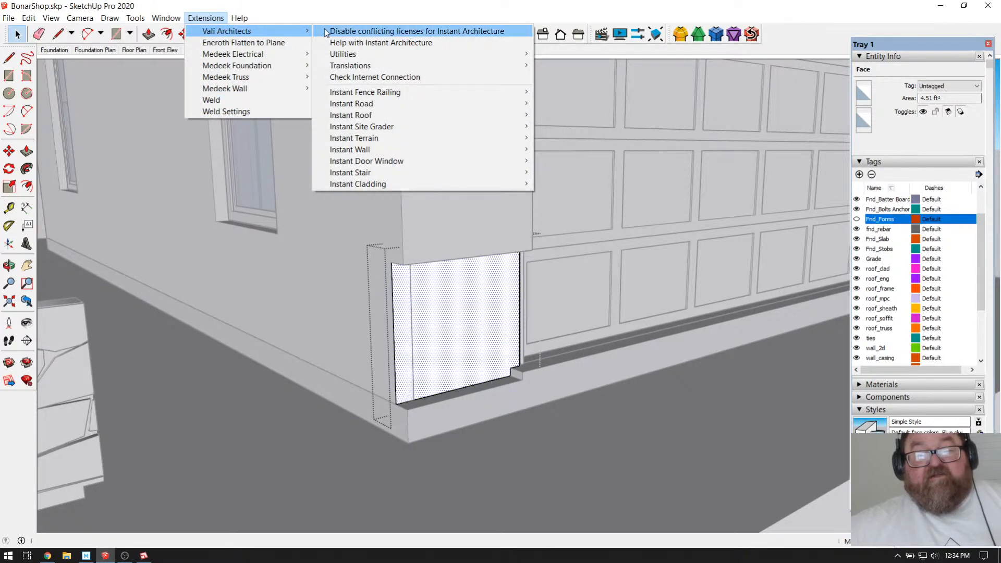
pyautogui.moveTo(368, 182)
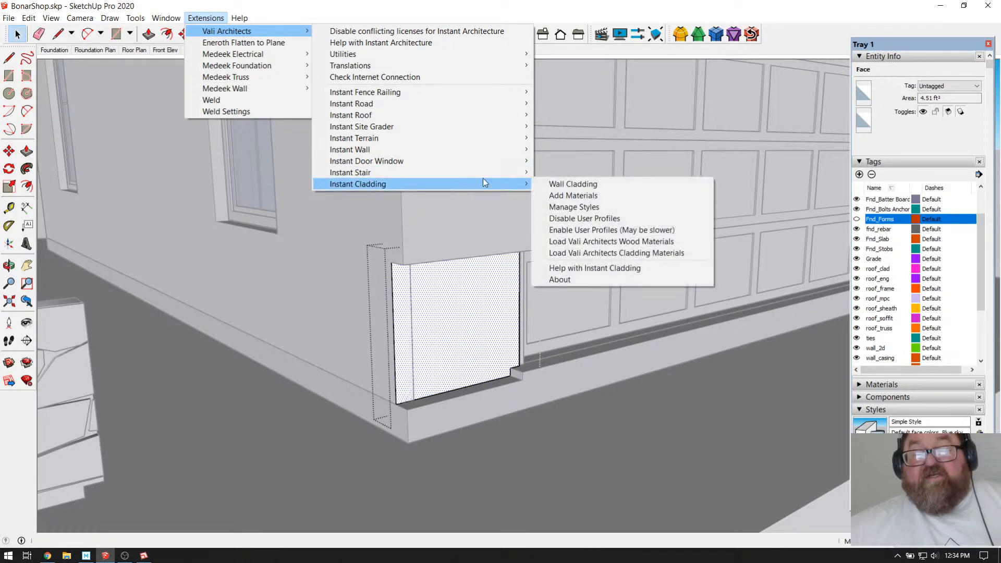
pyautogui.click(574, 185)
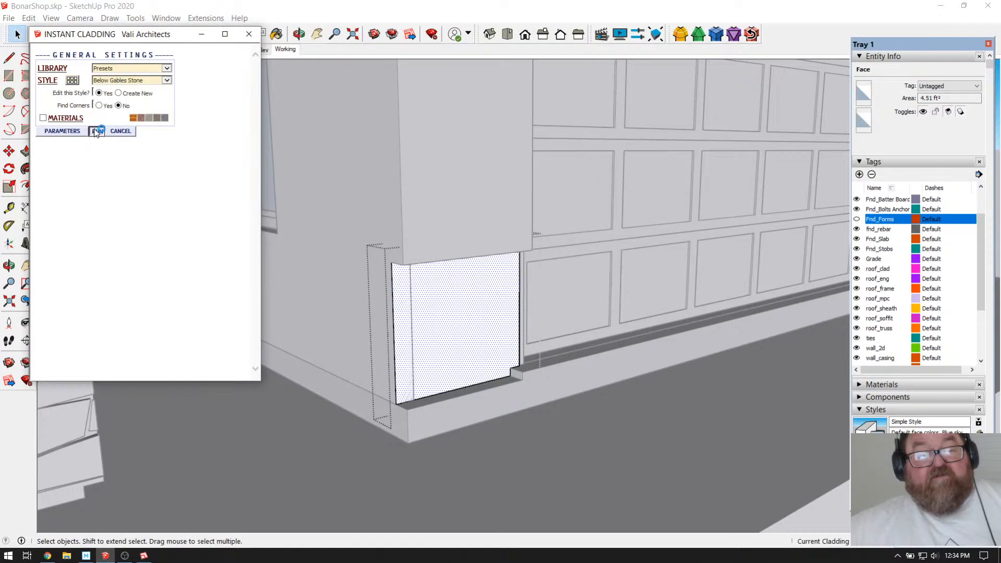
pyautogui.click(96, 131)
pyautogui.click(175, 248)
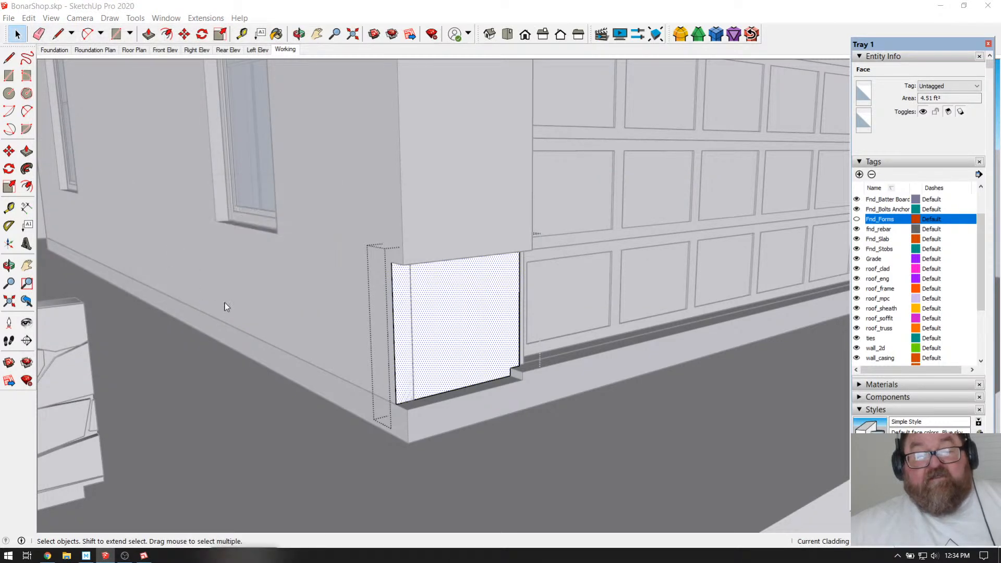
pyautogui.click(223, 414)
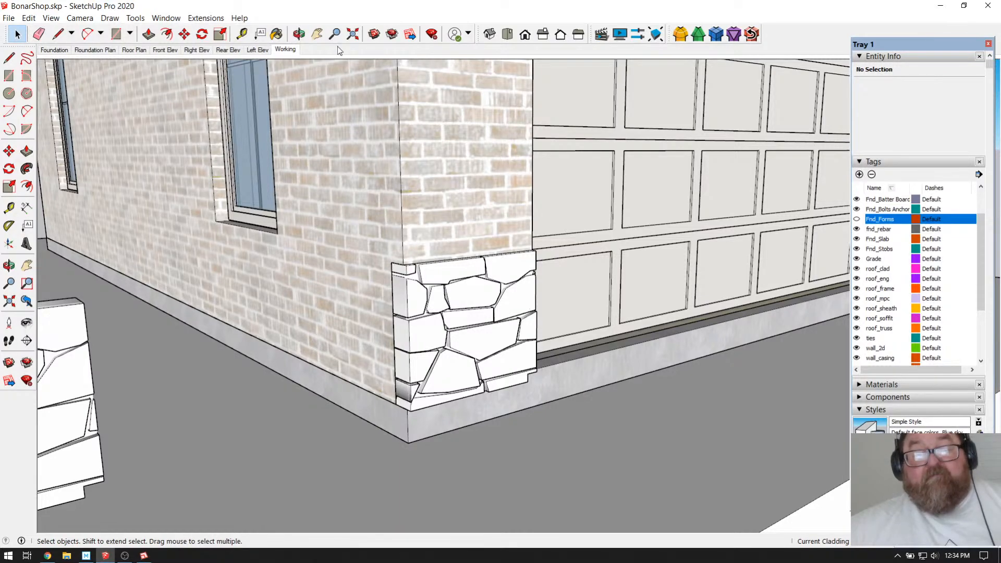
# Step: Inspect how the new garage-side stone cladding ends against the brick wall at the corner
pyautogui.click(299, 34)
pyautogui.scroll(4, 429, 311)
pyautogui.moveTo(391, 306); pyautogui.dragTo(330, 201)
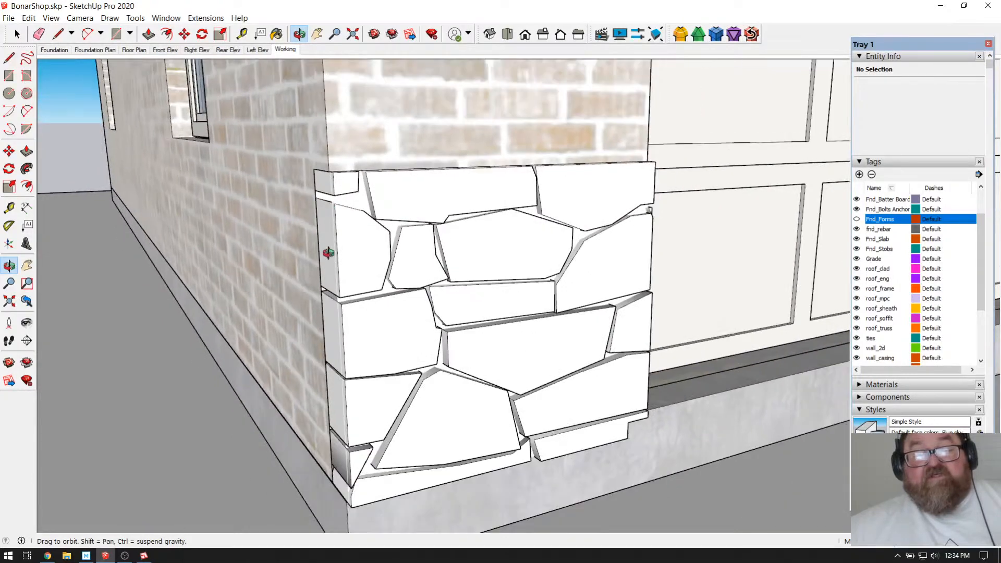
# Step: Examine the stone cladding at the window-side corner from the garage front and from the window wall
pyautogui.moveTo(329, 248); pyautogui.dragTo(392, 247)
pyautogui.moveTo(418, 342); pyautogui.dragTo(283, 358)
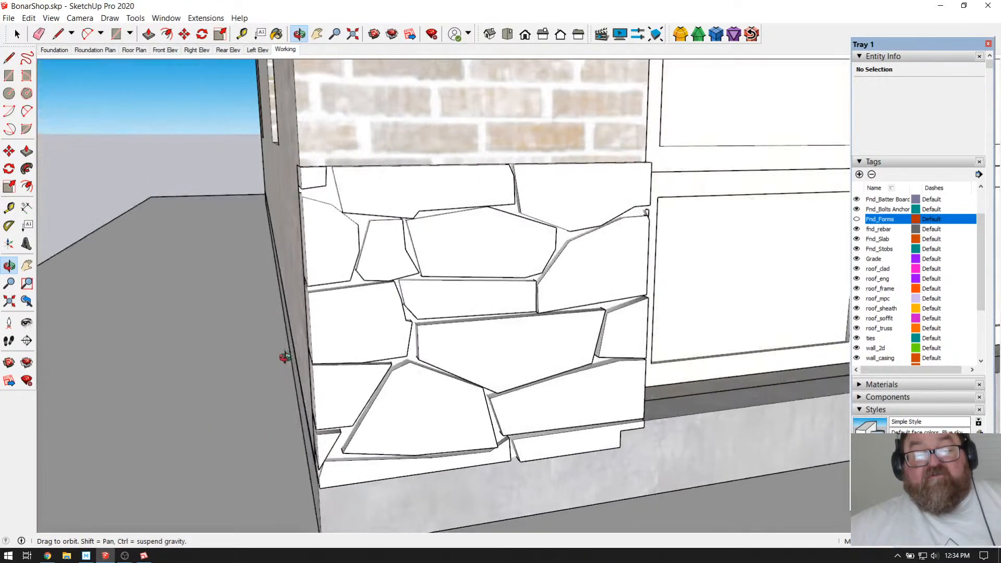
pyautogui.moveTo(316, 312); pyautogui.dragTo(420, 282)
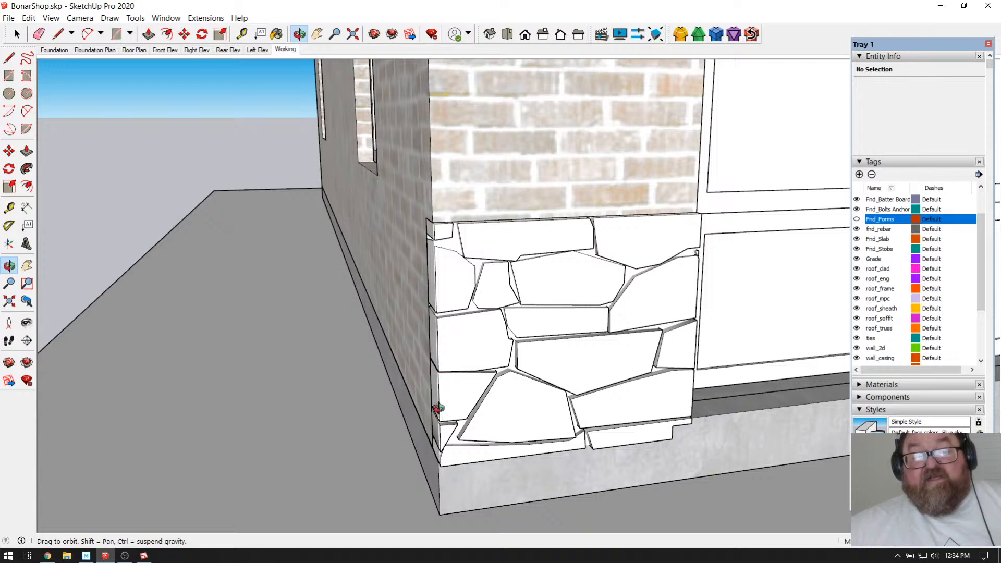
pyautogui.moveTo(438, 411); pyautogui.dragTo(539, 398)
pyautogui.moveTo(469, 302); pyautogui.dragTo(723, 384)
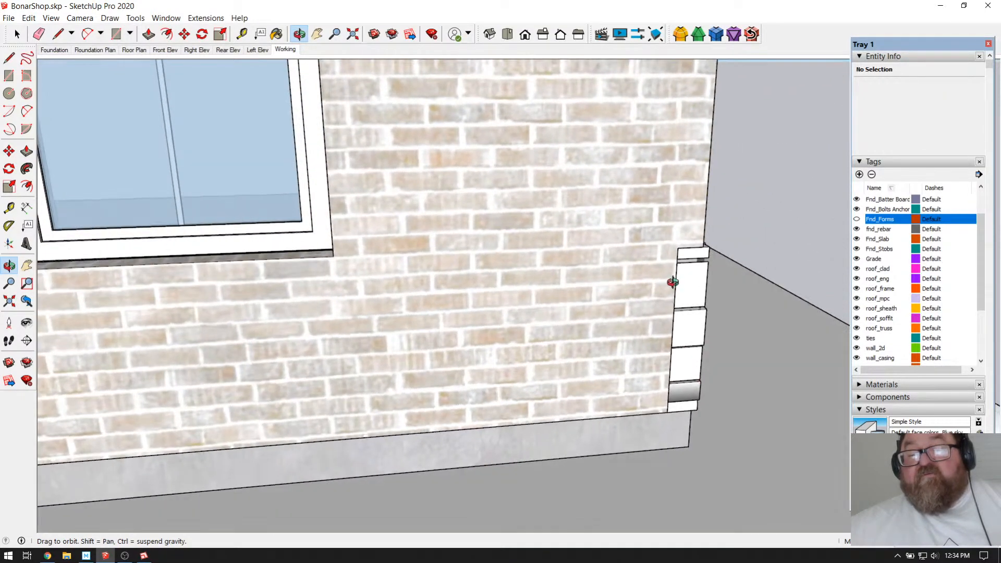
pyautogui.moveTo(698, 313); pyautogui.dragTo(535, 331)
pyautogui.scroll(10, 320, 342)
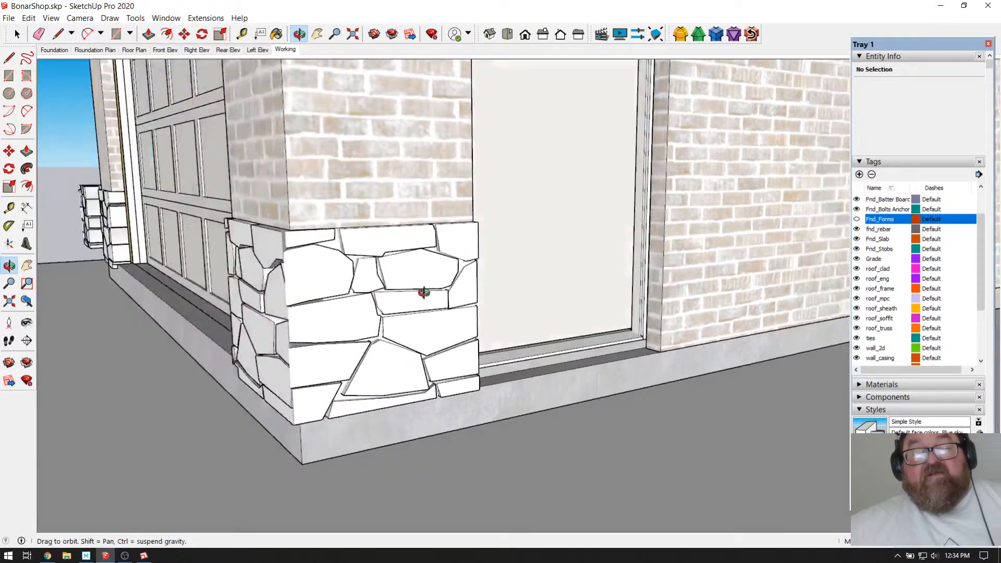
# Step: Examine the wraparound stone cladding at the door-side corner, including its edges beside the entry door and the garage door
pyautogui.moveTo(424, 293); pyautogui.dragTo(356, 294)
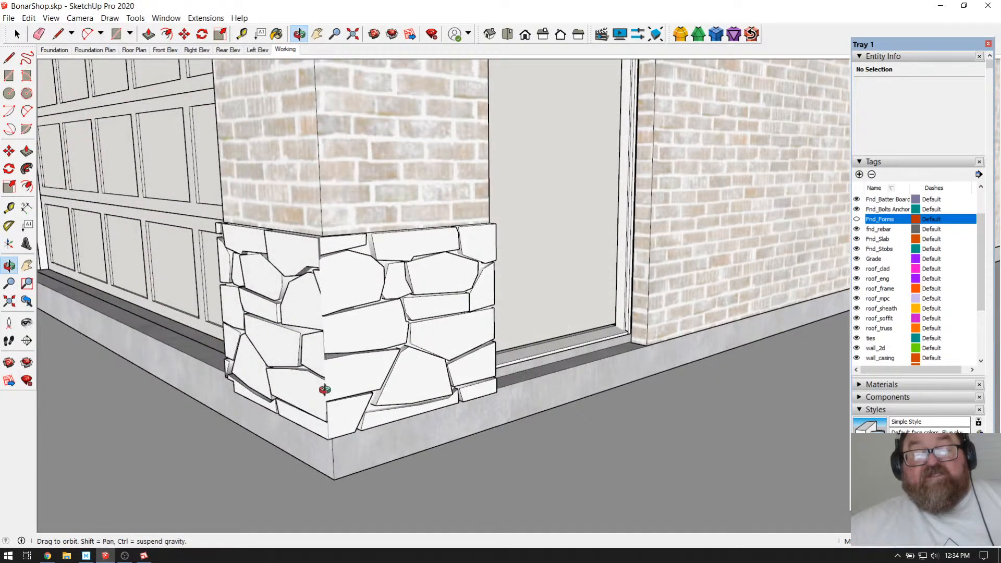
pyautogui.moveTo(352, 360); pyautogui.dragTo(261, 262)
pyautogui.moveTo(267, 317); pyautogui.dragTo(304, 356)
pyautogui.moveTo(273, 285); pyautogui.dragTo(400, 266)
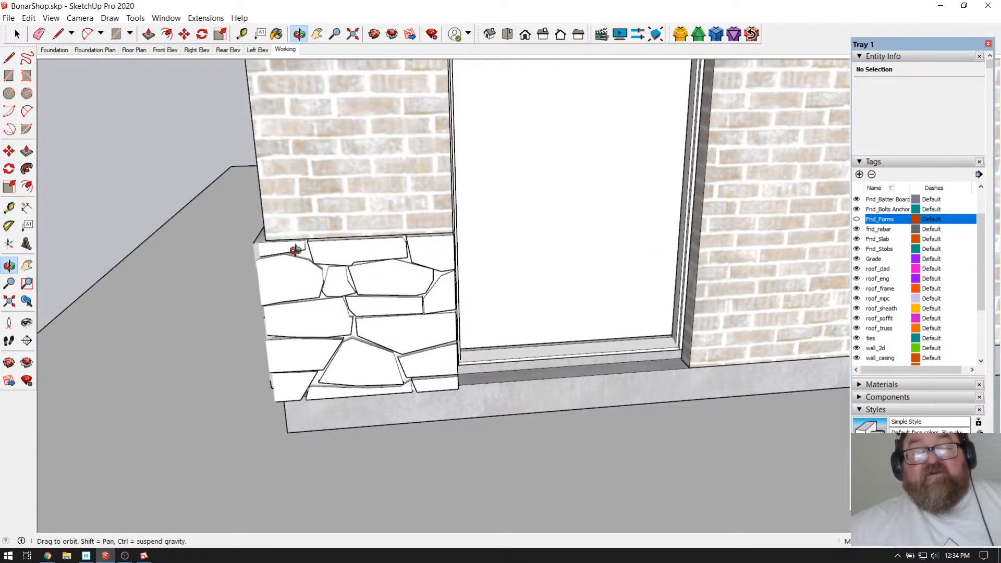
pyautogui.moveTo(283, 253); pyautogui.dragTo(287, 291)
pyautogui.moveTo(280, 251); pyautogui.dragTo(359, 257)
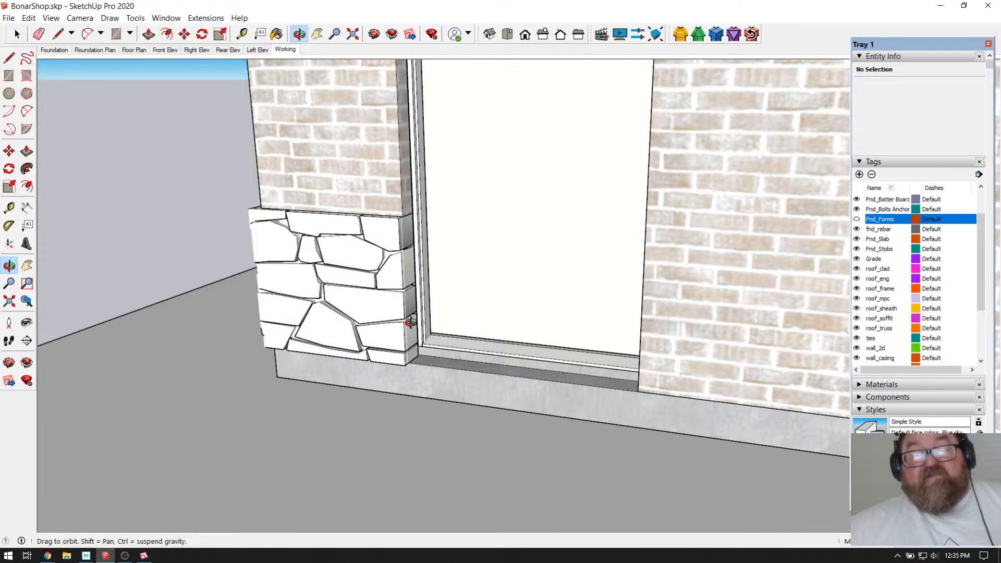
pyautogui.moveTo(299, 298); pyautogui.dragTo(458, 319)
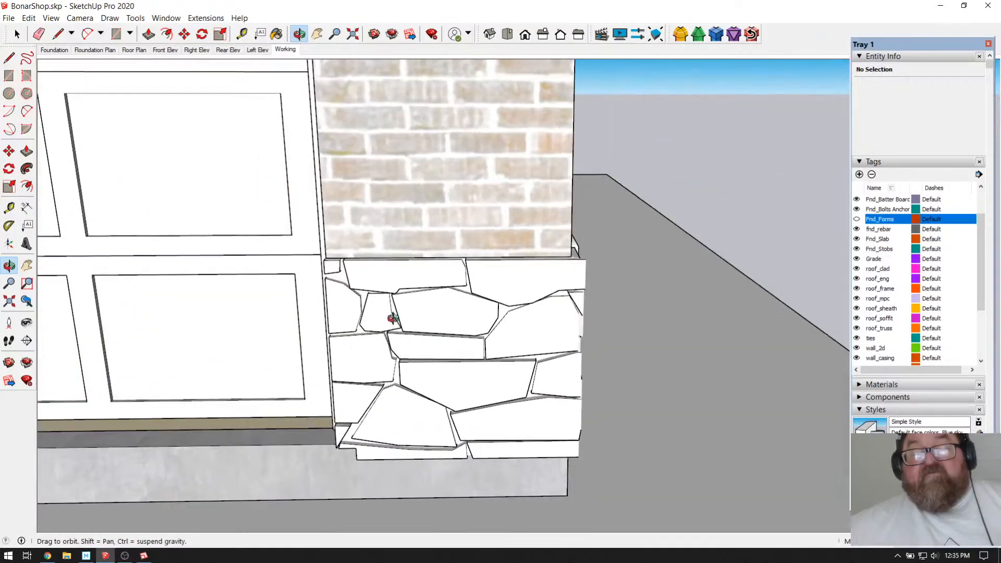
pyautogui.moveTo(350, 299); pyautogui.dragTo(589, 328)
# Step: Compare the stone cladding at both front corners across the garage front
pyautogui.scroll(-5, 589, 328)
pyautogui.moveTo(365, 319); pyautogui.dragTo(411, 303)
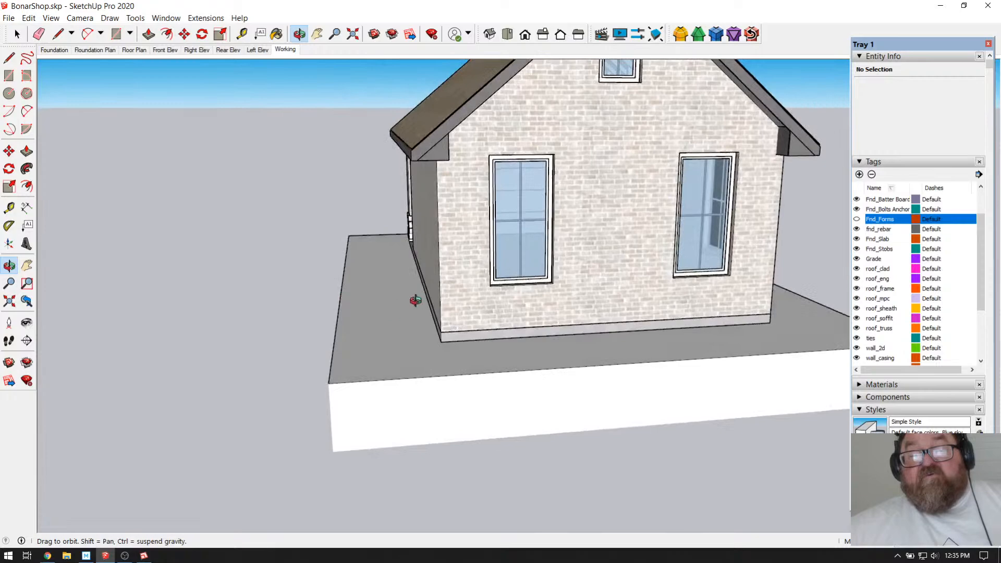
pyautogui.moveTo(407, 243); pyautogui.dragTo(542, 277)
pyautogui.scroll(4, 332, 286)
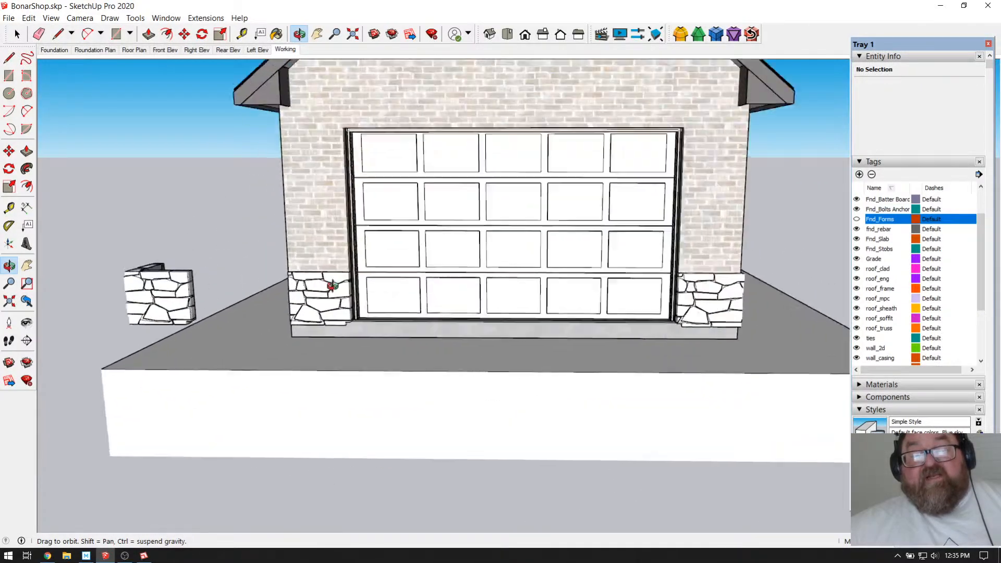
pyautogui.moveTo(318, 302); pyautogui.dragTo(409, 315)
pyautogui.moveTo(475, 331); pyautogui.dragTo(224, 340)
pyautogui.scroll(-2, 226, 337)
pyautogui.moveTo(624, 333); pyautogui.dragTo(605, 353)
pyautogui.moveTo(342, 347); pyautogui.dragTo(393, 357)
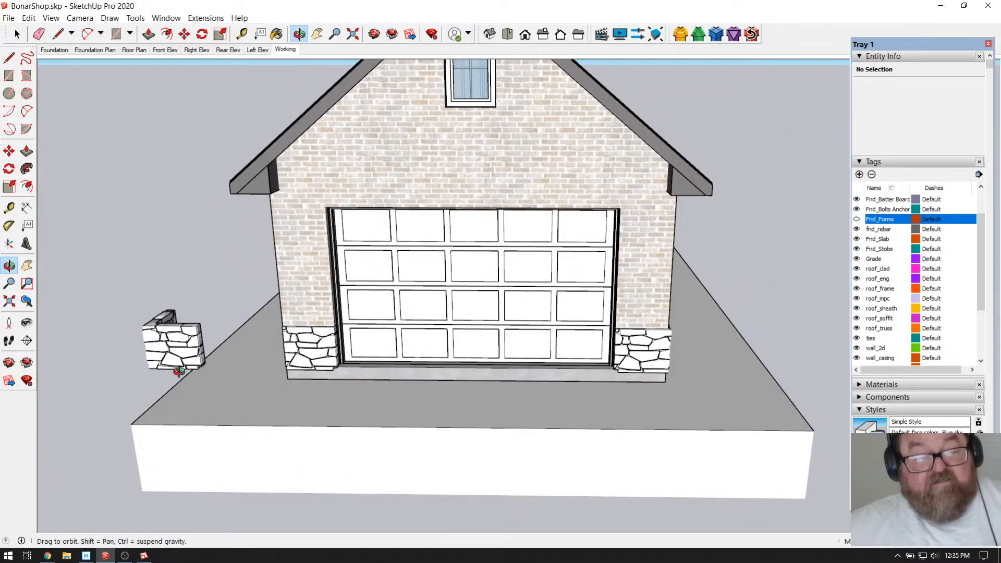
# Step: Switch to YouTube Studio in the browser to check the live chat and return to SketchUp
pyautogui.click(48, 556)
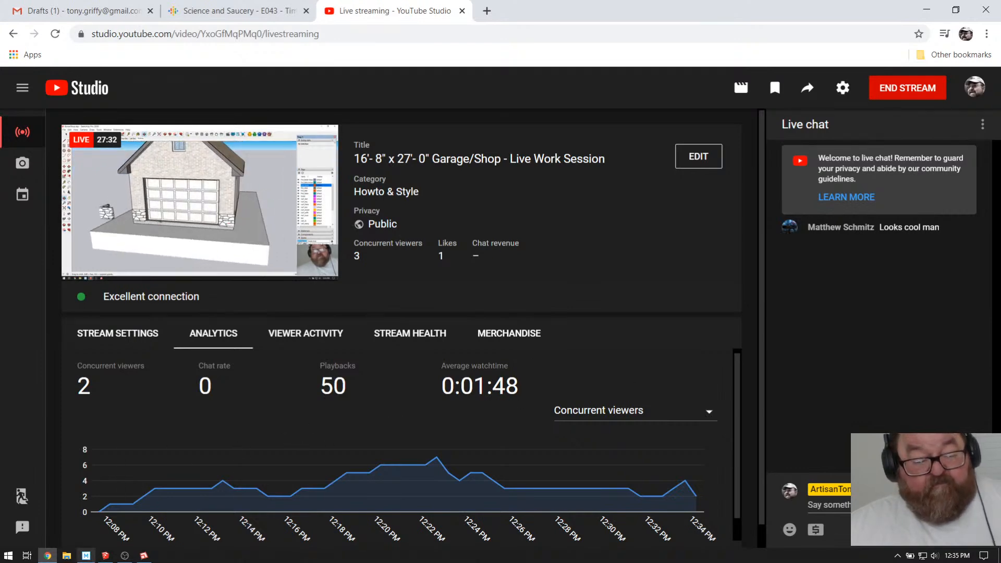
pyautogui.click(105, 556)
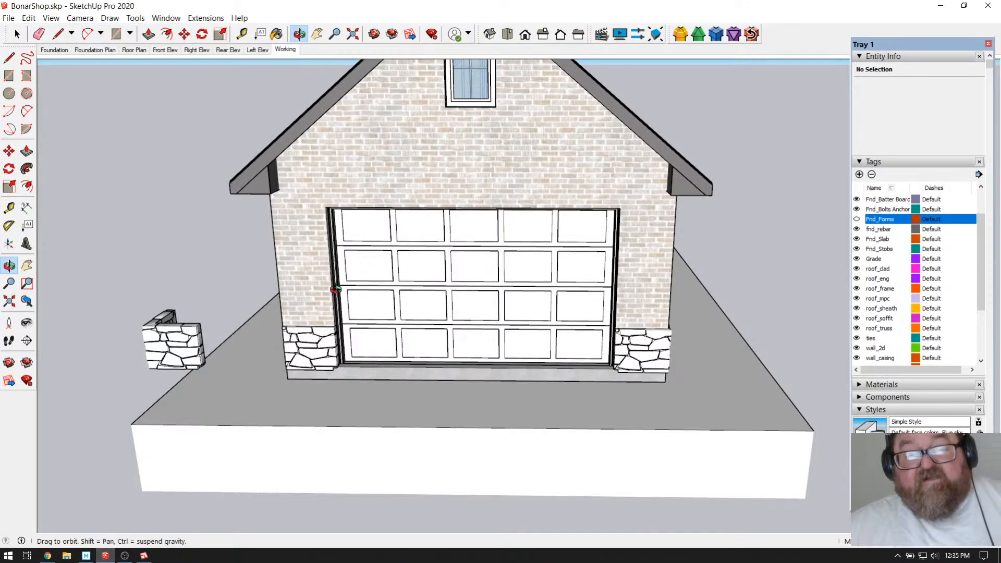
# Step: Review the whole building with its two stone corners and the spare stone pieces standing beside it
pyautogui.click(277, 33)
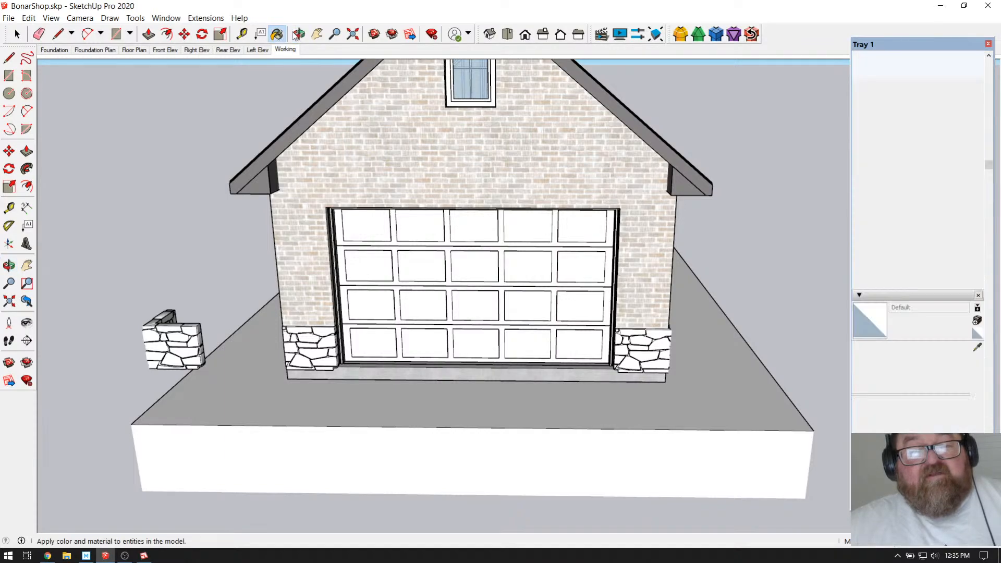
pyautogui.click(299, 35)
pyautogui.moveTo(365, 128); pyautogui.dragTo(311, 129)
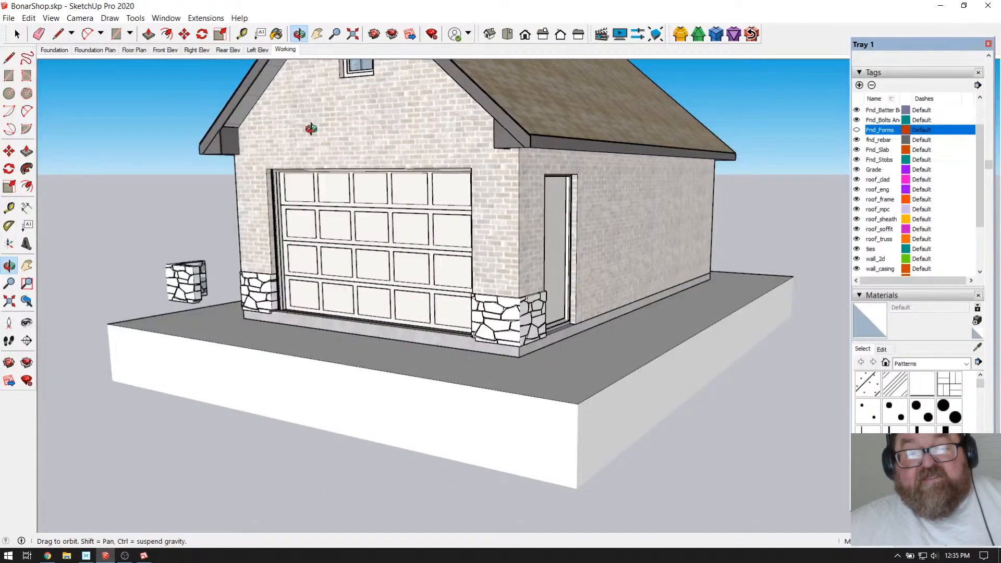
pyautogui.scroll(2, 524, 315)
pyautogui.moveTo(489, 315); pyautogui.dragTo(672, 307)
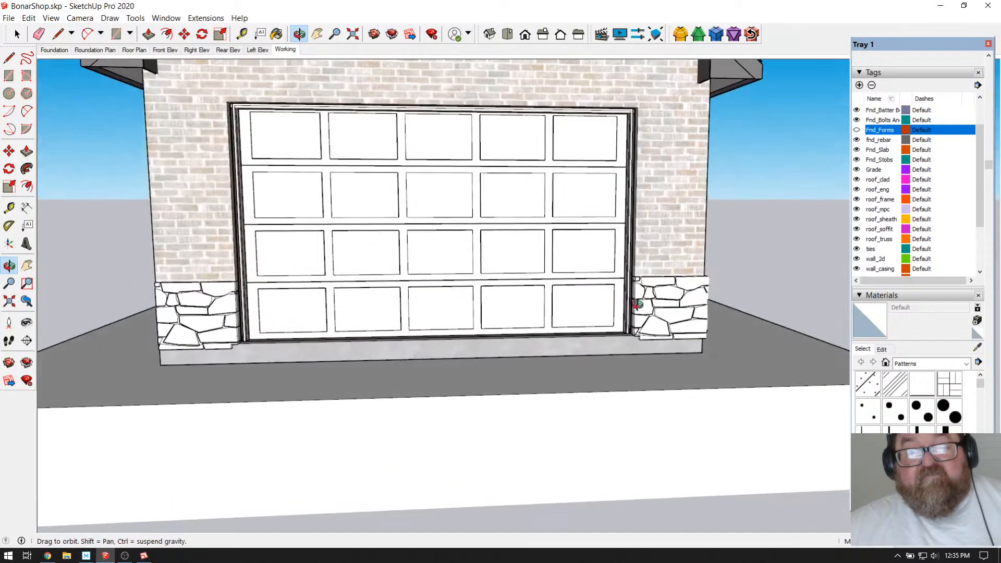
pyautogui.moveTo(192, 278); pyautogui.dragTo(173, 362)
pyautogui.scroll(2, 527, 304)
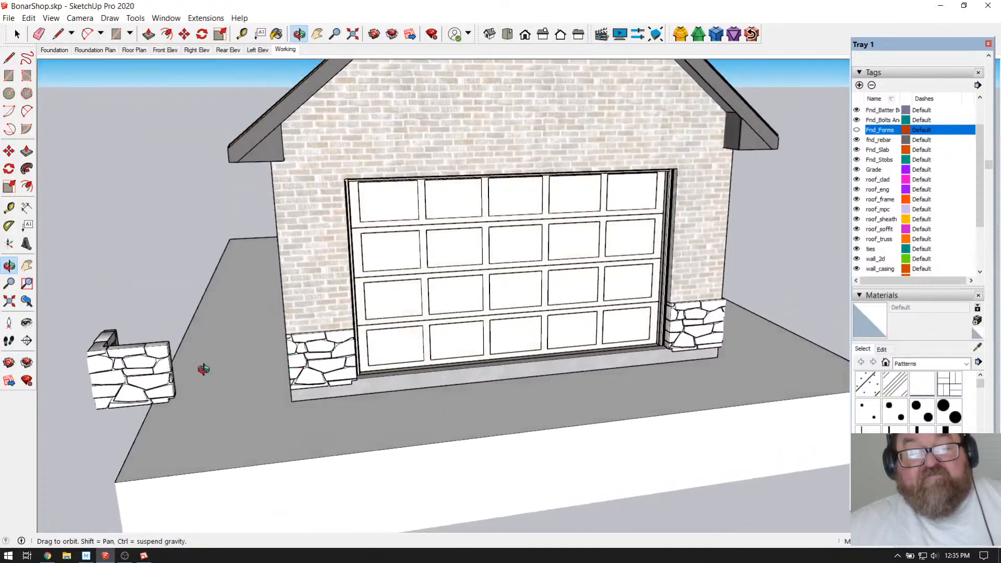
pyautogui.scroll(-3, 313, 365)
pyautogui.moveTo(364, 365); pyautogui.dragTo(515, 375)
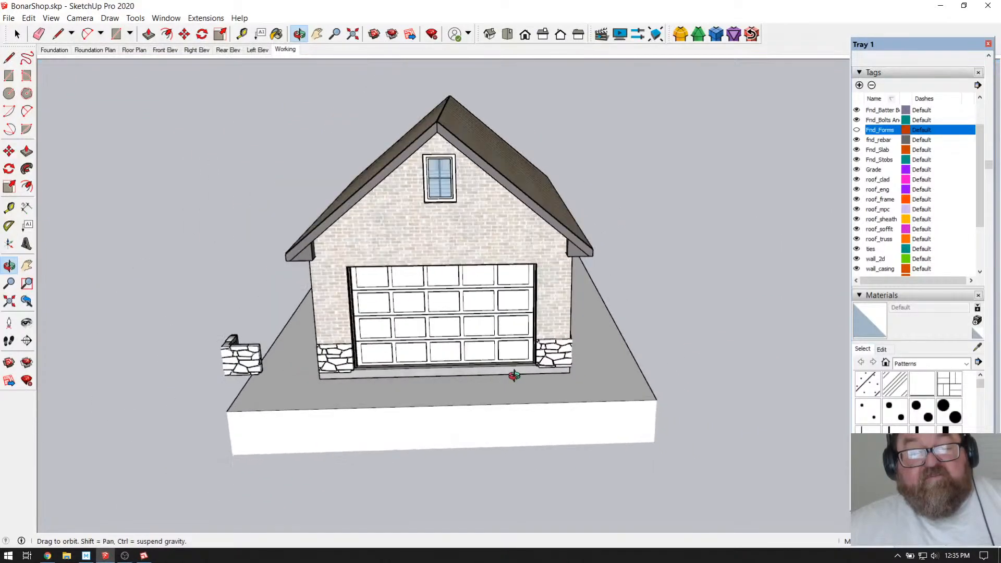
# Step: Select the two spare stone groups beside the building and assign them to a new tag named Xstone
pyautogui.press('space')
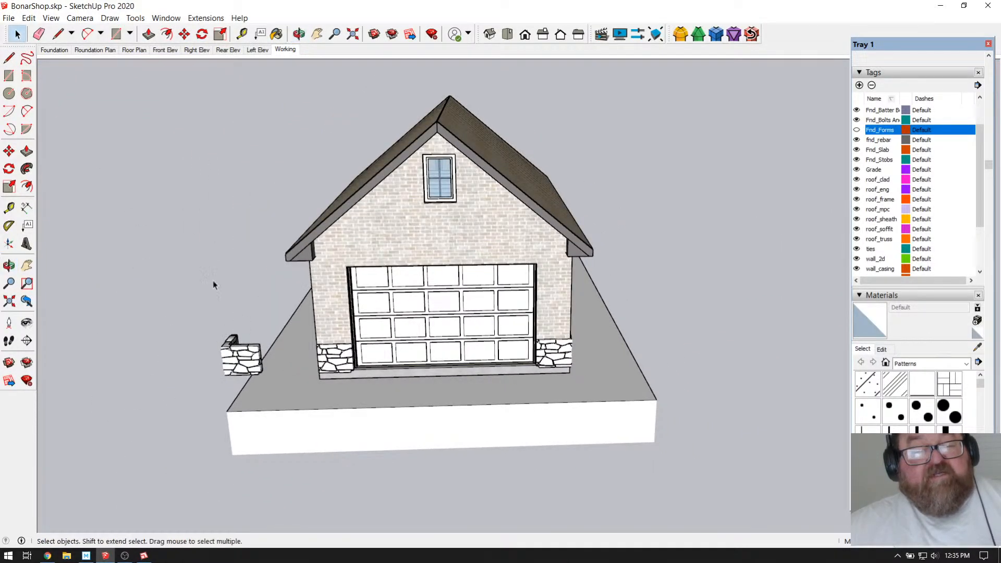
pyautogui.moveTo(204, 311); pyautogui.dragTo(291, 382)
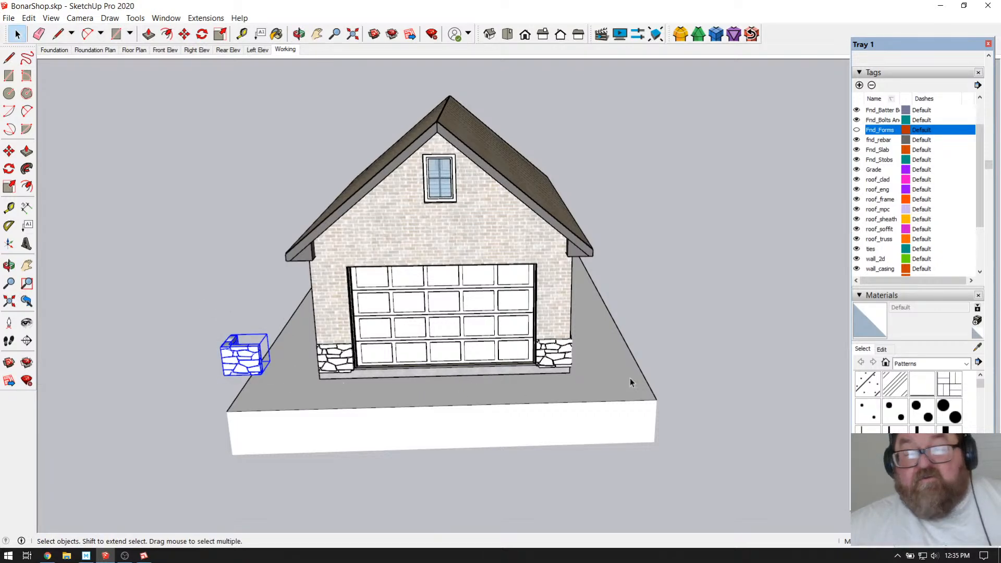
pyautogui.click(860, 85)
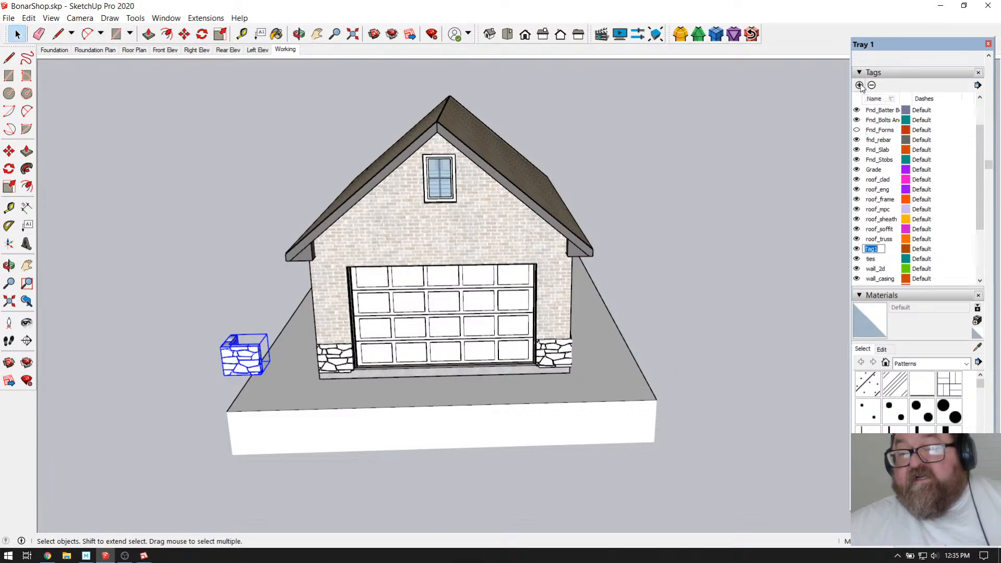
pyautogui.write('Xstone')
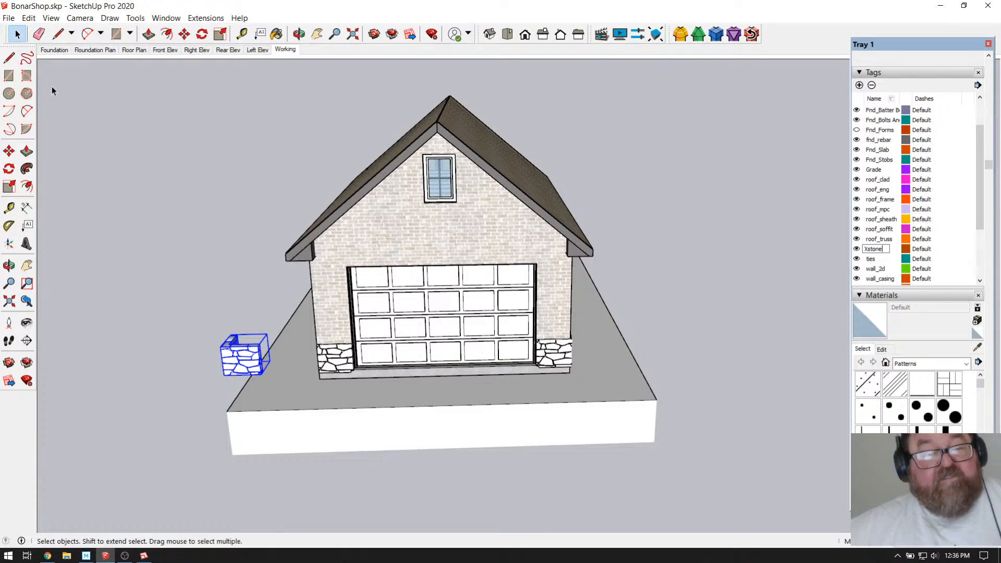
pyautogui.scroll(4, 934, 155)
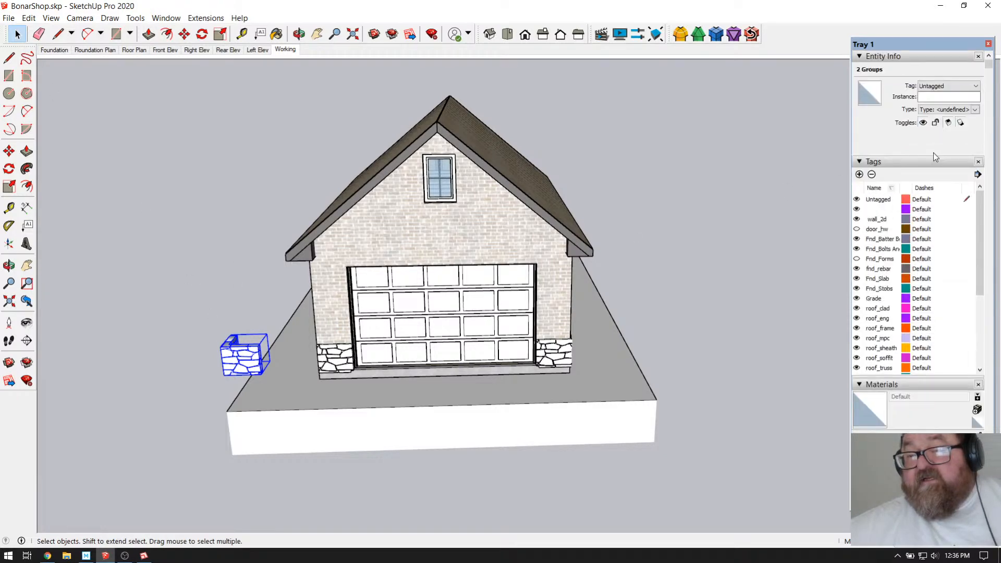
pyautogui.click(978, 87)
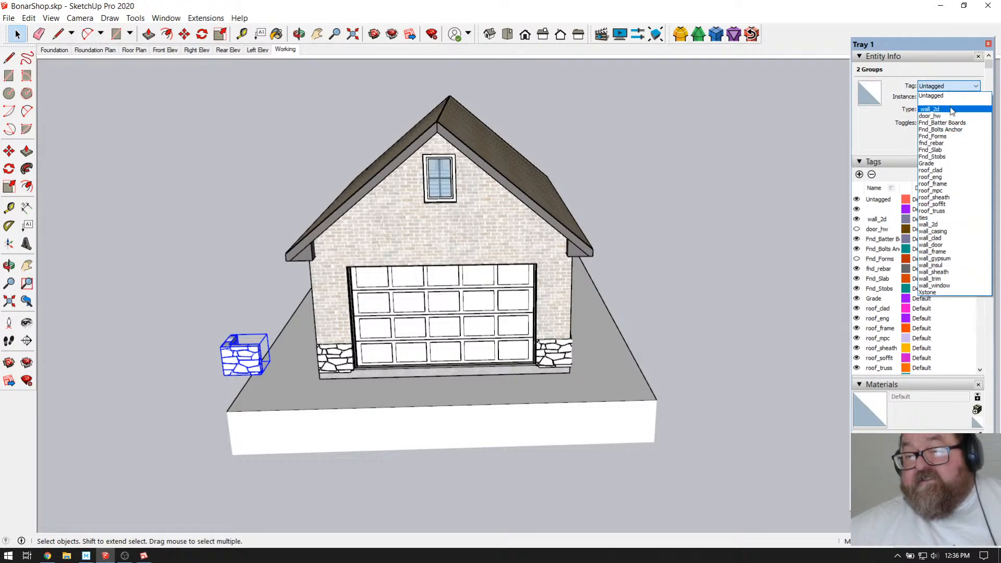
pyautogui.click(959, 293)
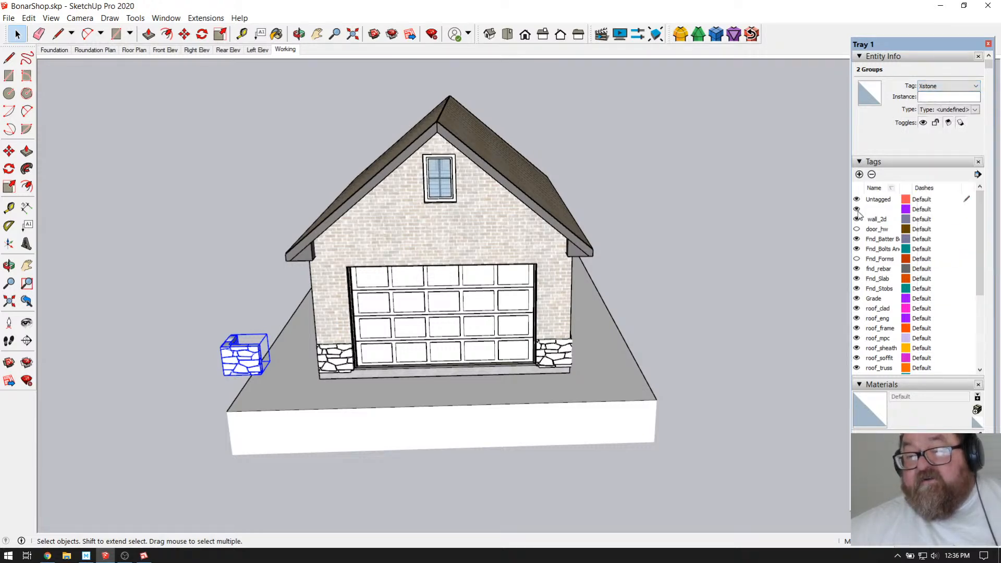
# Step: Hide the Xstone tag in the Working scene and view the garage front without the spare stone pieces
pyautogui.scroll(-5, 911, 312)
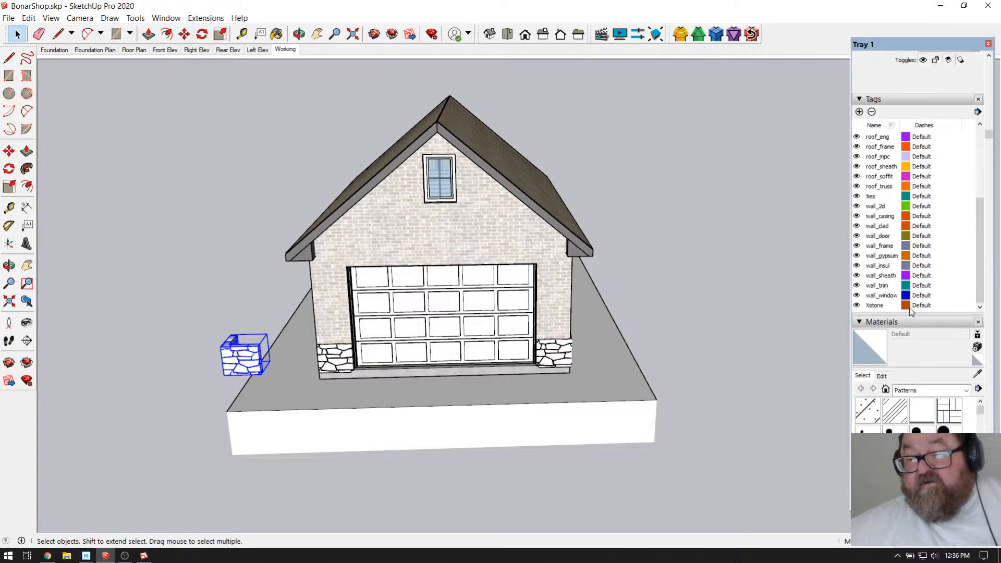
pyautogui.click(858, 306)
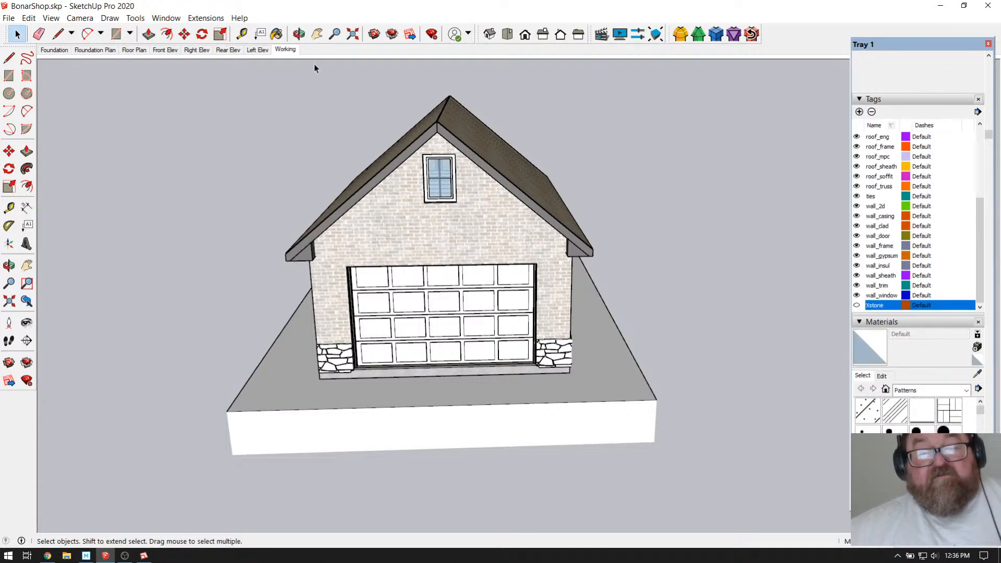
pyautogui.click(300, 34)
pyautogui.moveTo(496, 130); pyautogui.dragTo(648, 283)
pyautogui.moveTo(427, 218); pyautogui.dragTo(461, 239)
pyautogui.moveTo(416, 334); pyautogui.dragTo(451, 346)
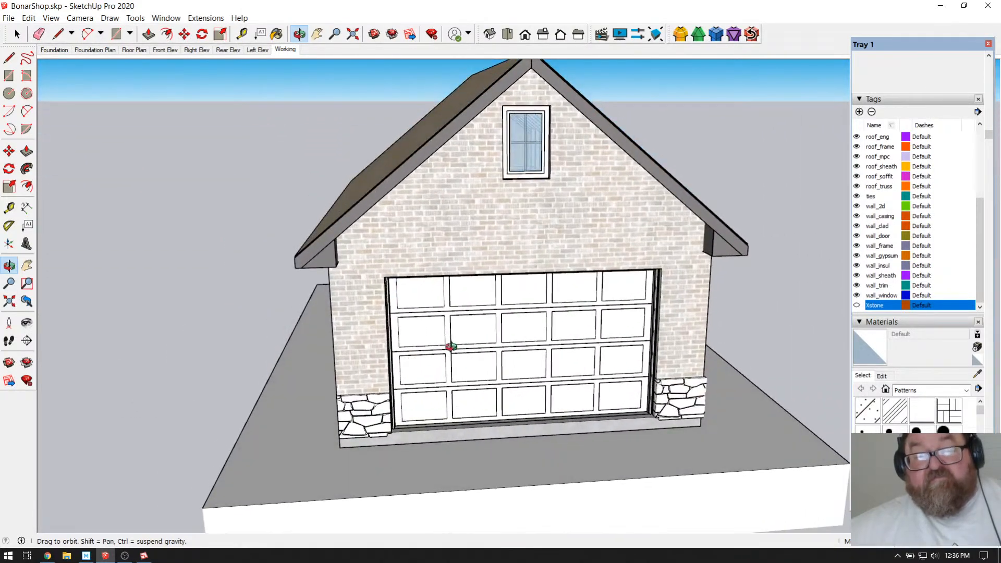
pyautogui.moveTo(622, 348); pyautogui.dragTo(337, 230)
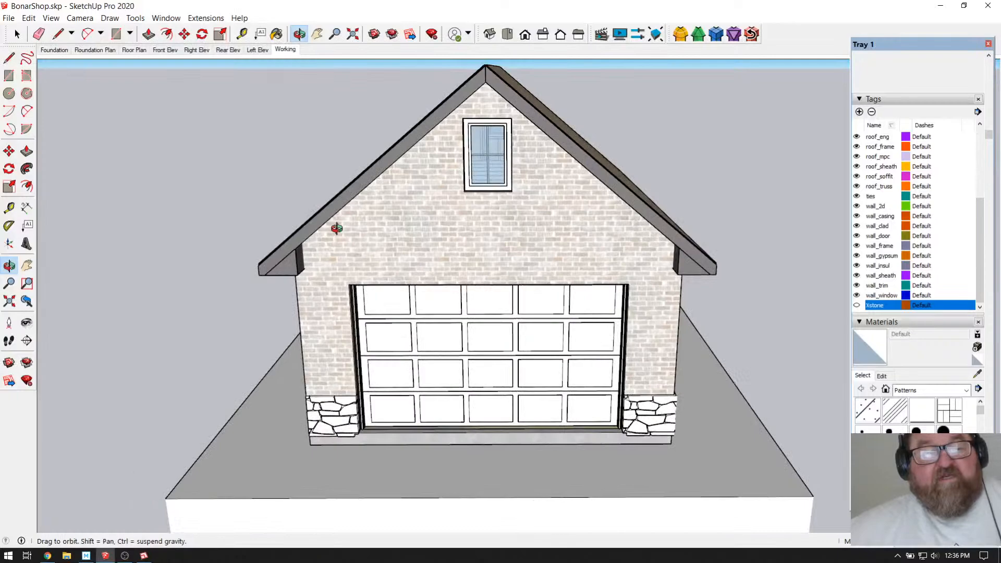
# Step: In the Front Elev scene, hide the Xstone tag and examine the stone cladding at the door-side corner
pyautogui.click(162, 50)
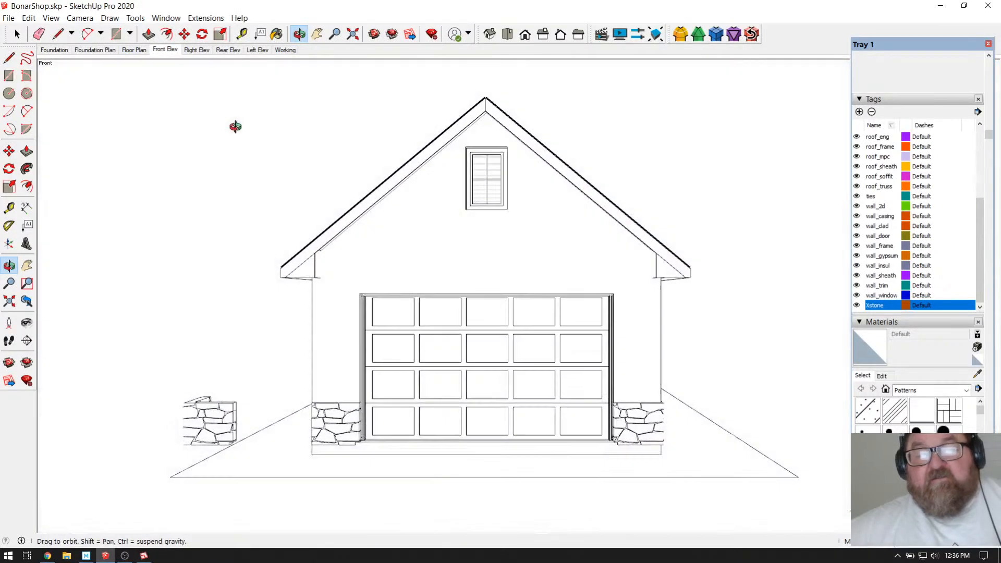
pyautogui.scroll(-3, 873, 216)
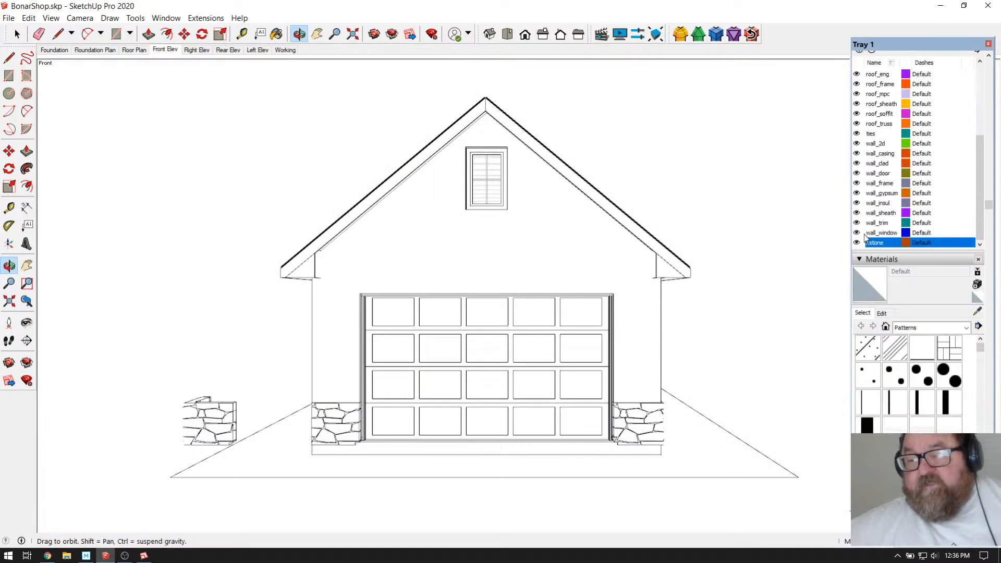
pyautogui.click(857, 180)
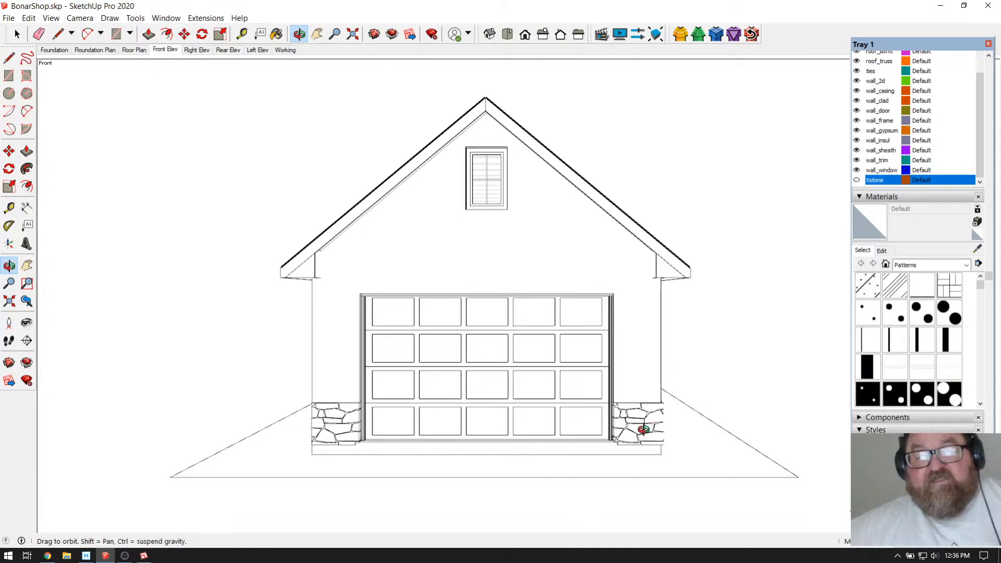
pyautogui.scroll(10, 645, 430)
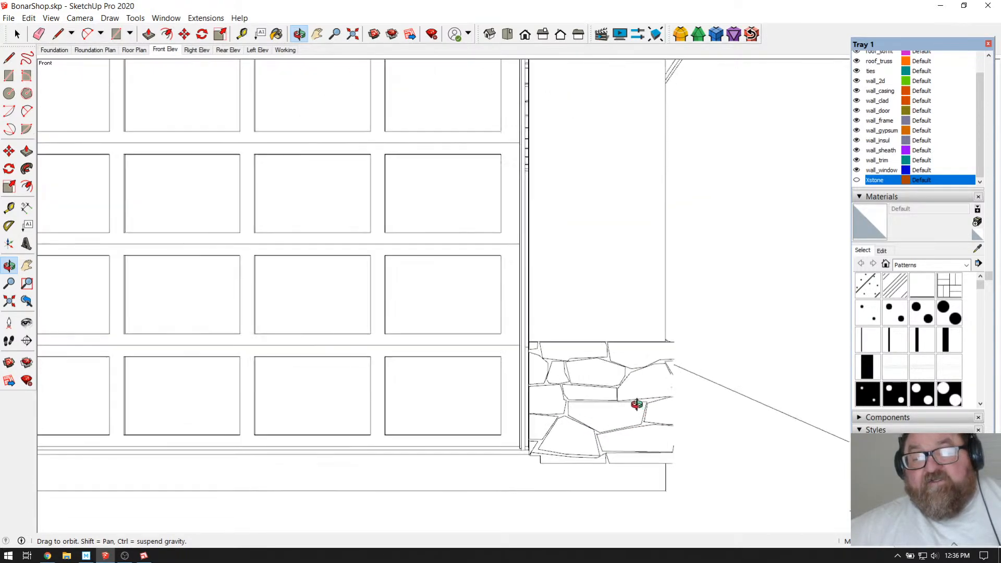
pyautogui.moveTo(660, 384); pyautogui.dragTo(693, 402)
# Step: Recall the Front Elev and Working scenes to check the Xstone tag's visibility in each
pyautogui.click(165, 49)
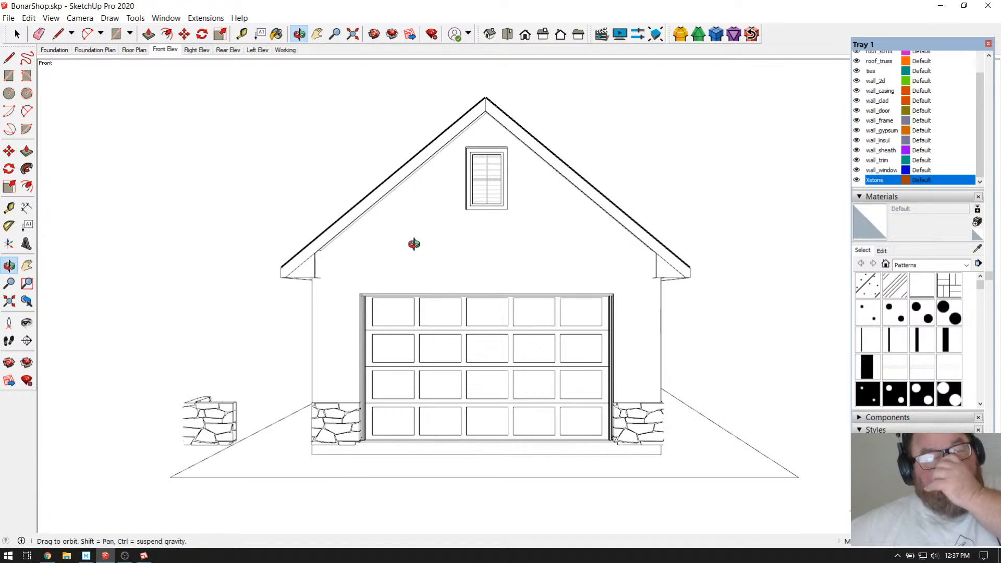
pyautogui.click(289, 52)
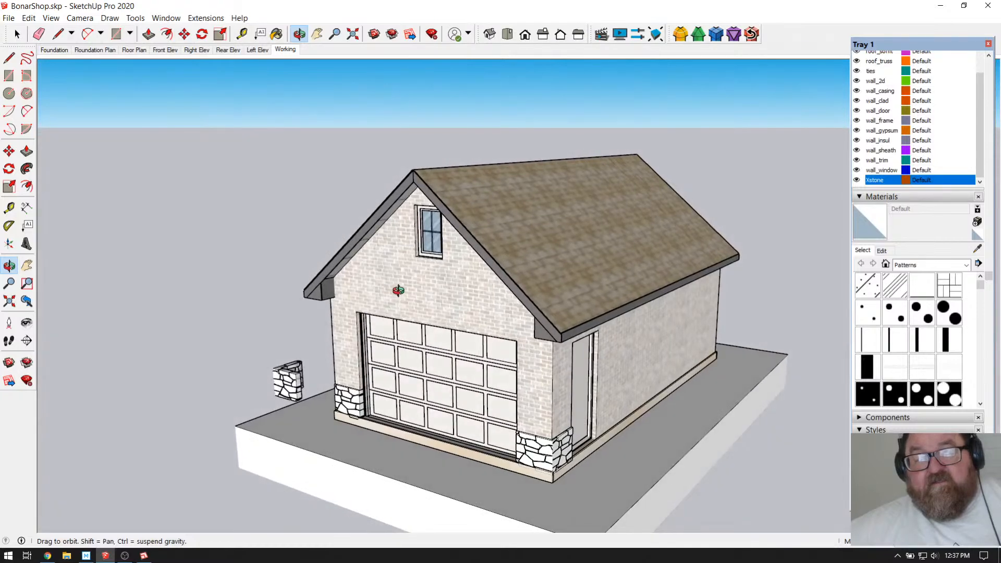
# Step: Copy the shop's brick wall cladding along the red axis to the open space beside the building
pyautogui.scroll(-2, 400, 284)
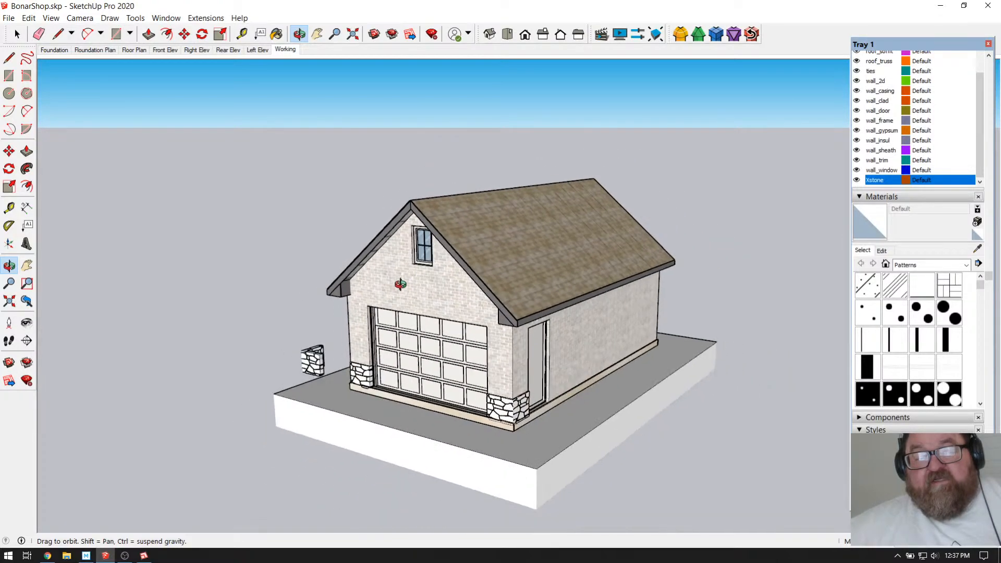
pyautogui.moveTo(392, 282); pyautogui.dragTo(421, 302)
pyautogui.scroll(-3, 432, 288)
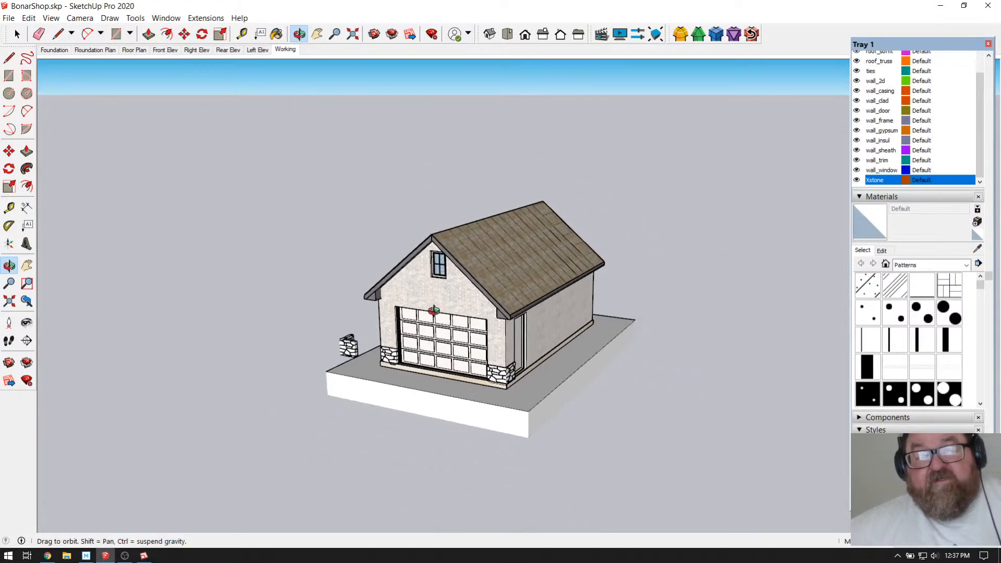
pyautogui.press('space')
pyautogui.click(409, 301)
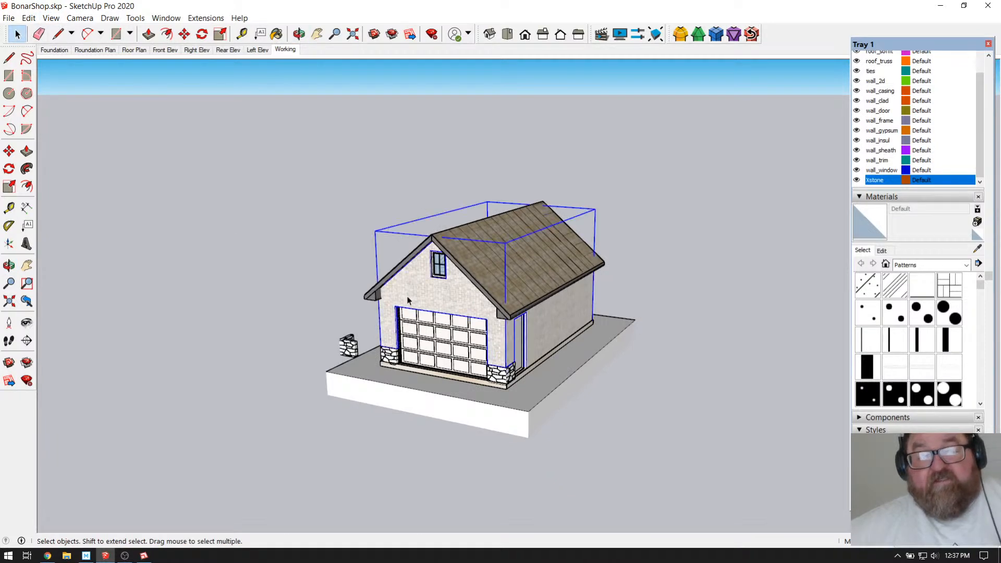
pyautogui.click(184, 34)
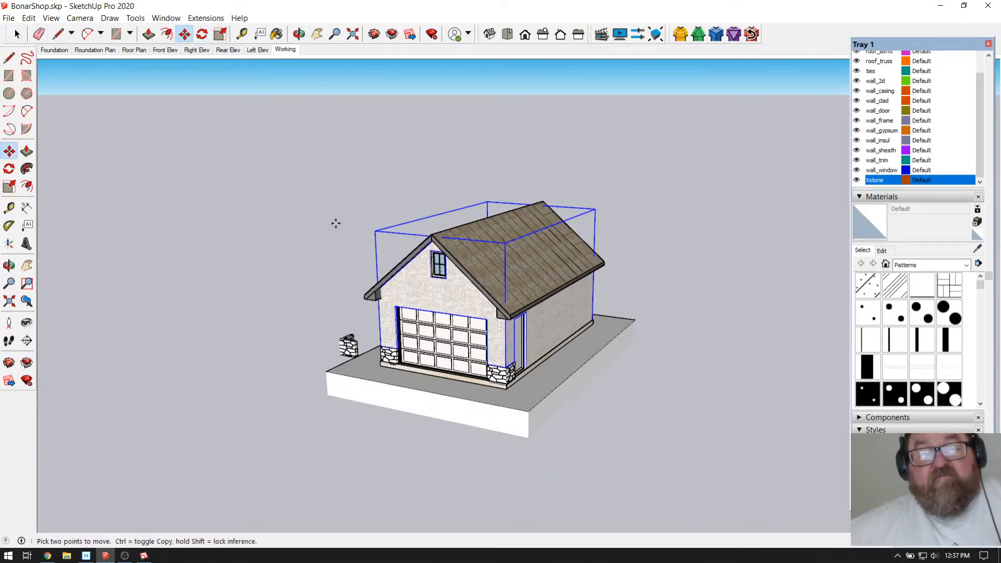
pyautogui.scroll(-1, 335, 217)
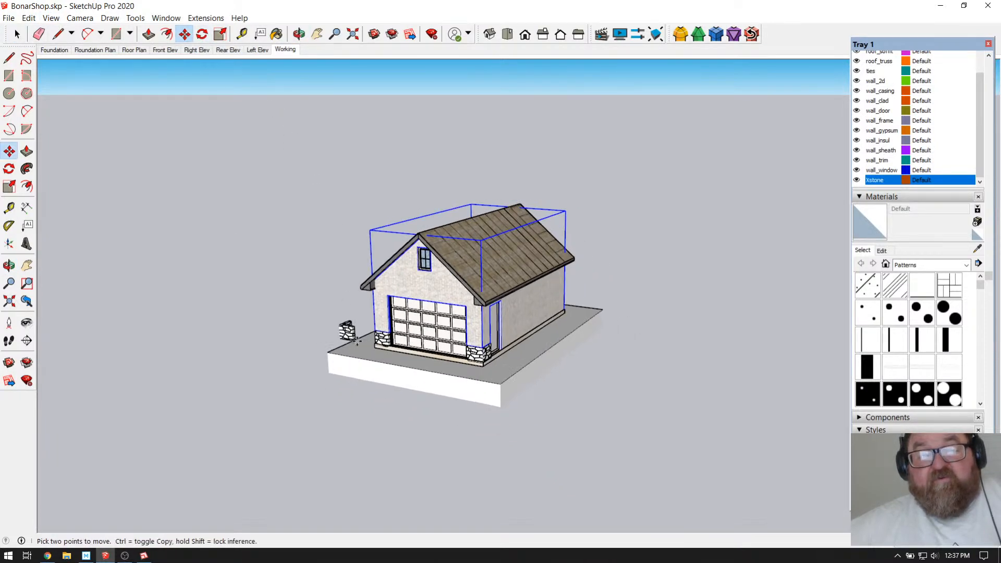
pyautogui.press('ctrl')
pyautogui.click(434, 435)
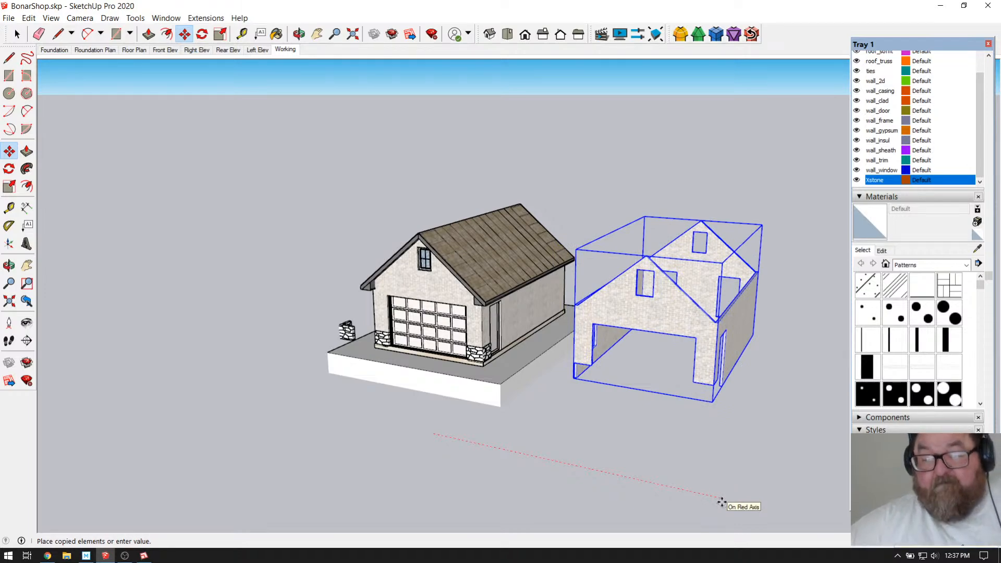
pyautogui.click(722, 503)
# Step: Open the copied cladding for editing and delete the front gable wall's outer face and the outer side face at its window-side corner
pyautogui.scroll(3, 707, 384)
pyautogui.moveTo(606, 221); pyautogui.dragTo(485, 308, button='middle')
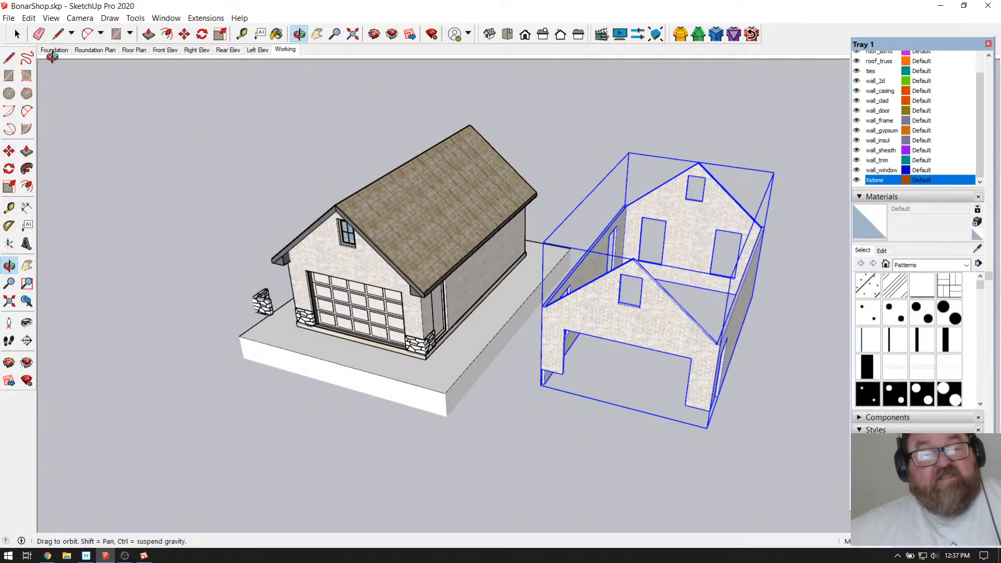
pyautogui.click(17, 34)
pyautogui.doubleClick(657, 321)
pyautogui.scroll(3, 645, 302)
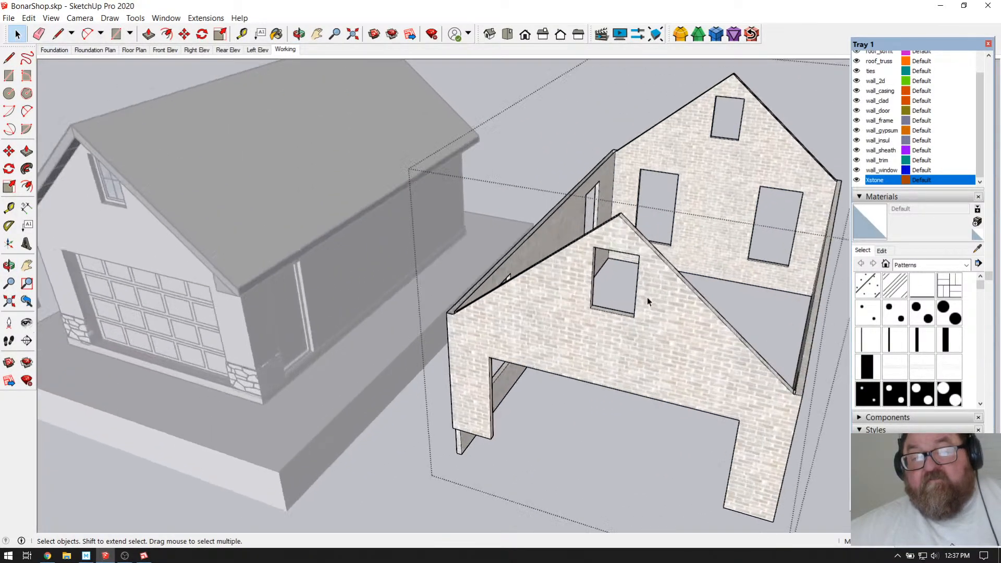
pyautogui.click(562, 326)
pyautogui.press('Delete')
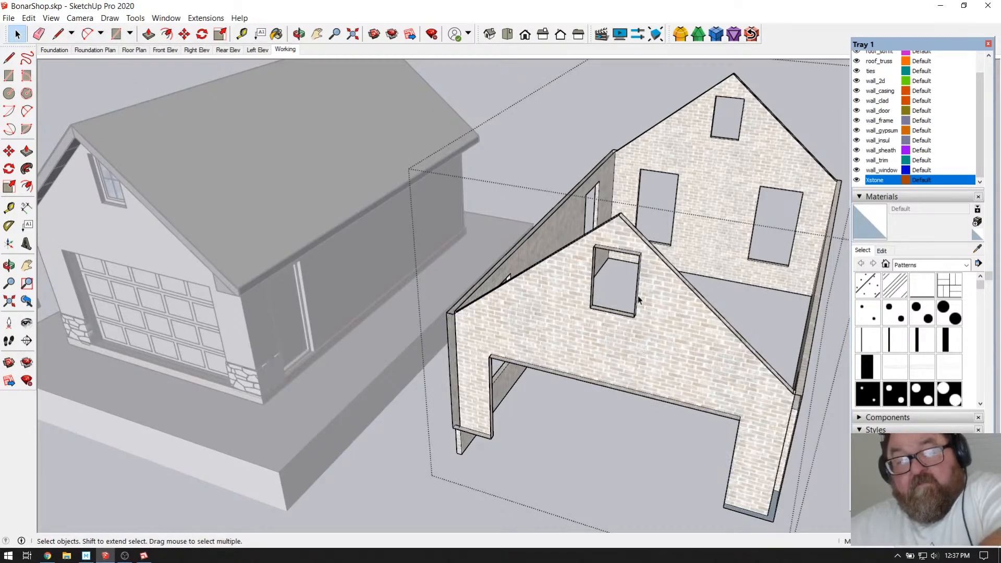
pyautogui.scroll(2, 448, 324)
pyautogui.click(449, 316)
pyautogui.press('Delete')
# Step: Delete the leftover end face, underside face and stray edges at the base of the window-side front pier
pyautogui.scroll(8, 440, 456)
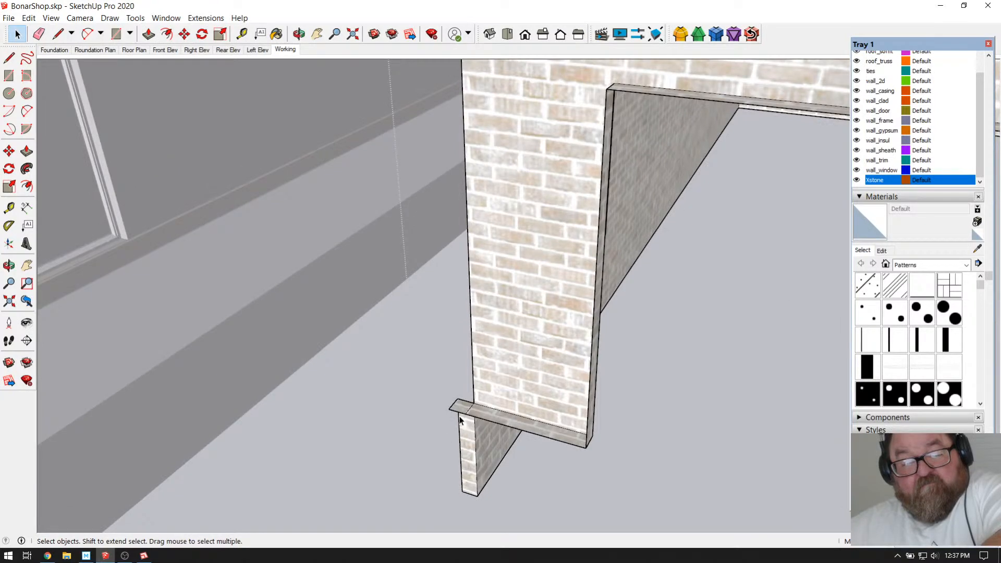
pyautogui.click(464, 433)
pyautogui.press('Delete')
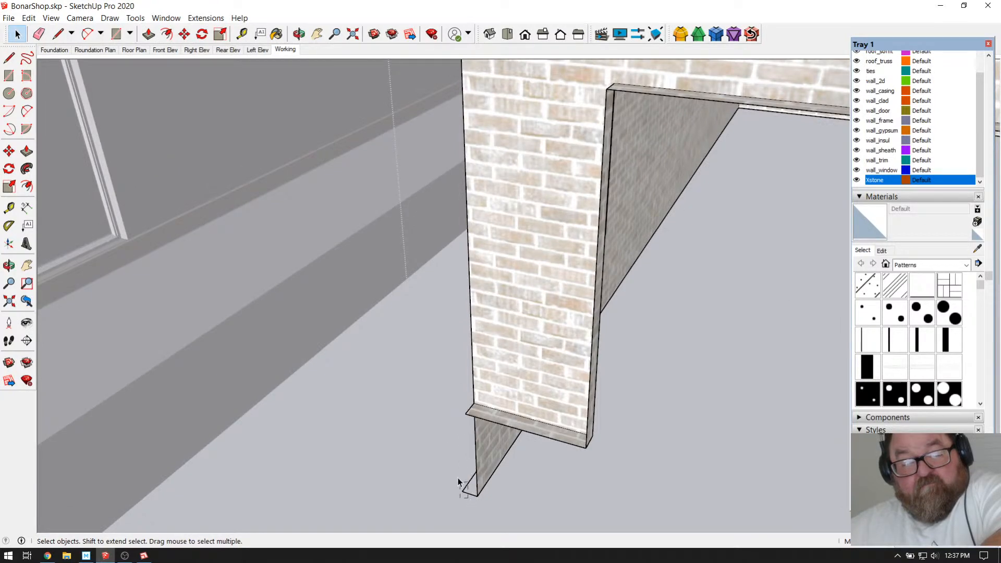
pyautogui.moveTo(456, 473); pyautogui.dragTo(587, 453, button='middle')
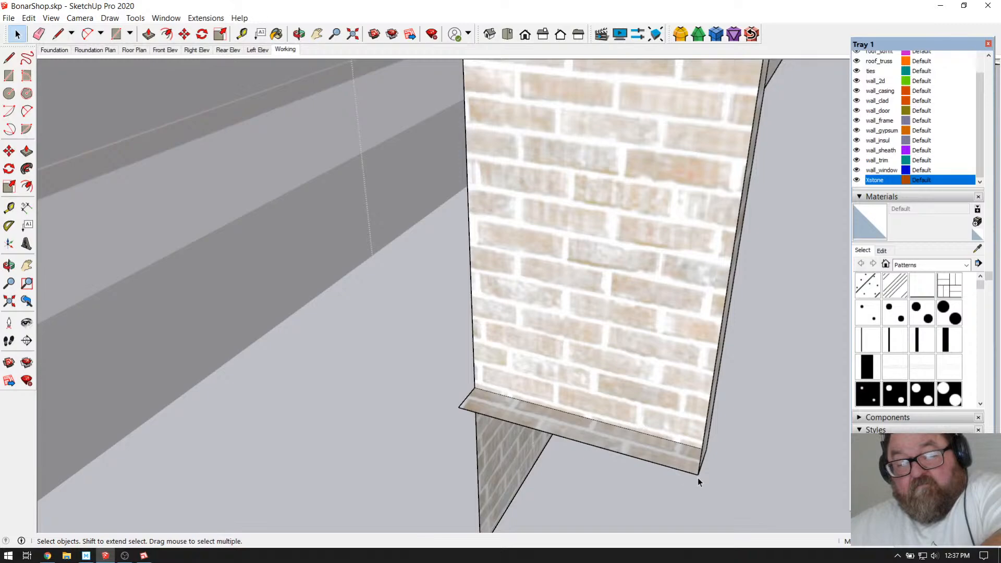
pyautogui.moveTo(678, 475); pyautogui.dragTo(674, 476)
pyautogui.press('Delete')
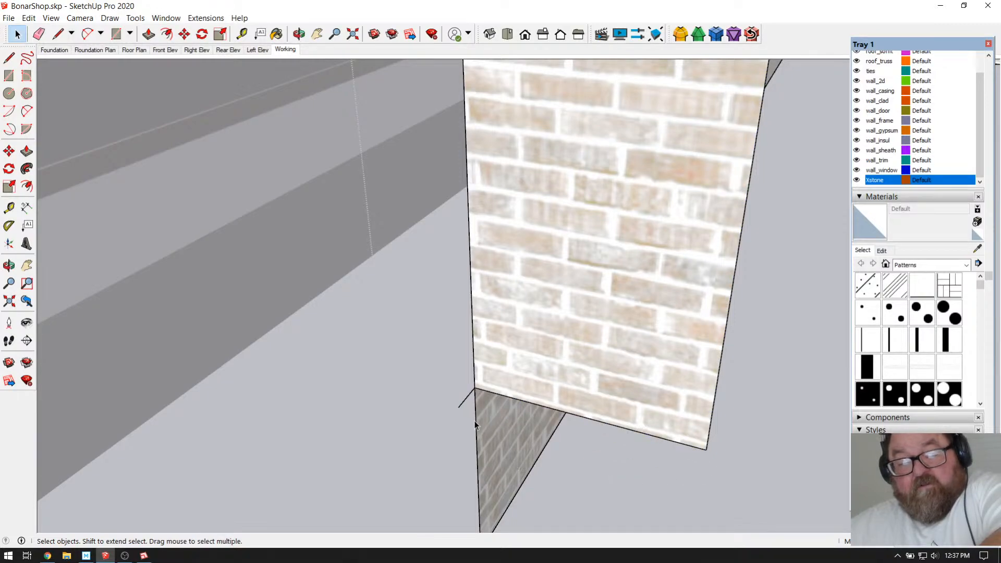
pyautogui.press('Delete')
# Step: Delete the thickness face above the garage door opening along with its leftover edge
pyautogui.scroll(-7, 380, 432)
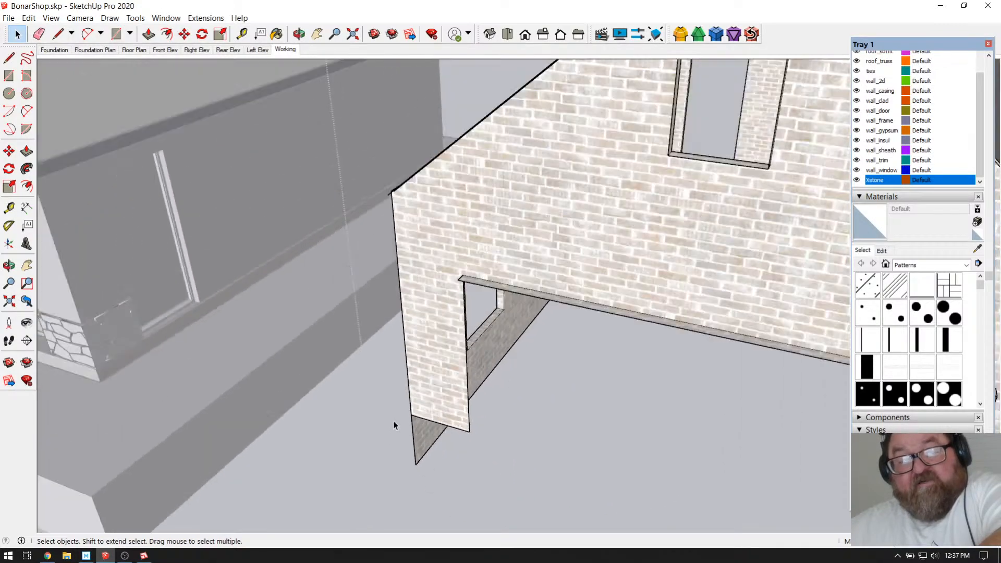
pyautogui.scroll(3, 447, 329)
pyautogui.scroll(2, 400, 309)
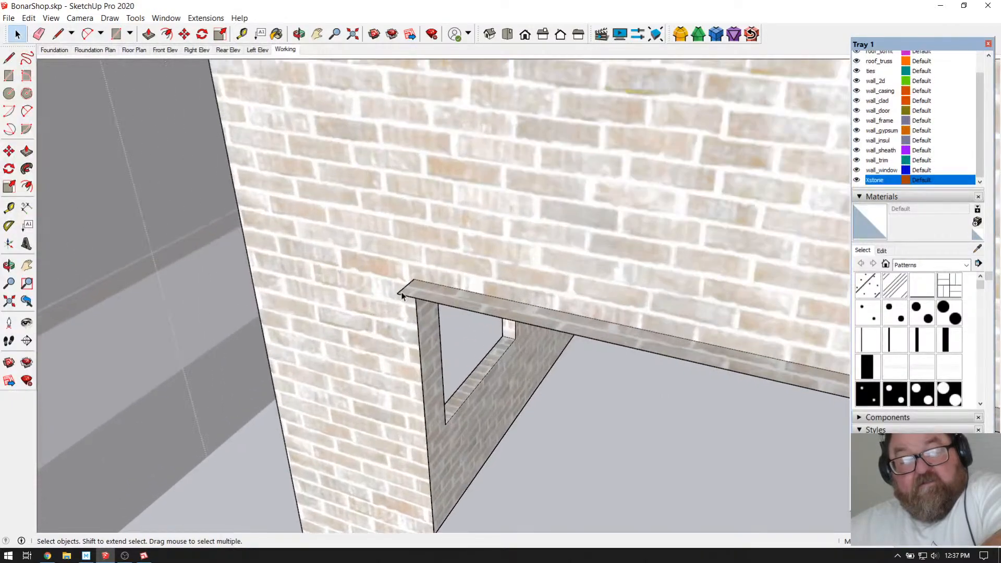
pyautogui.press('Delete')
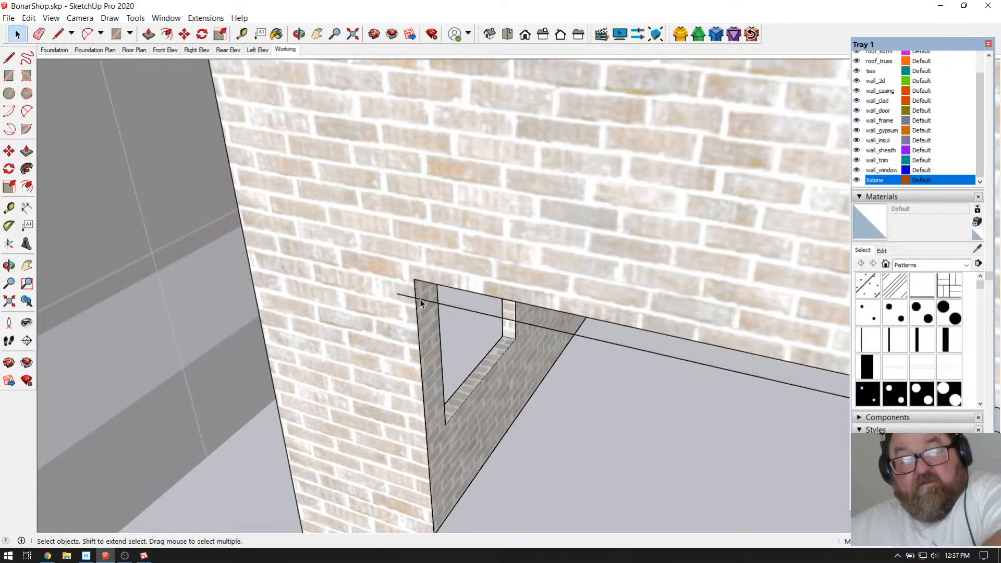
pyautogui.scroll(-6, 351, 335)
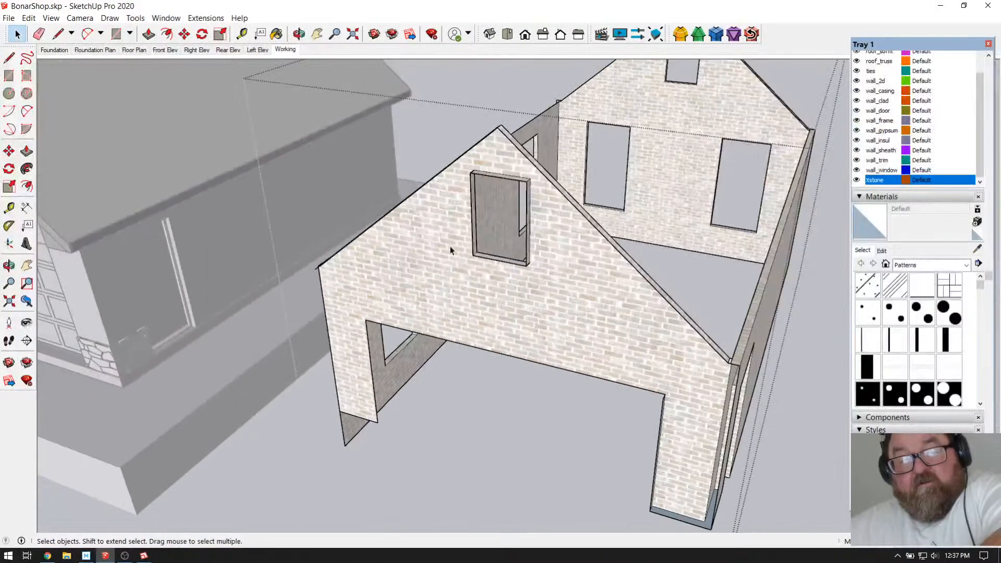
# Step: Erase the thickness face on the outside of the door-side front pier and the leftover edges at its eave corner
pyautogui.click(299, 33)
pyautogui.moveTo(705, 365)
pyautogui.mouseDown()
pyautogui.moveTo(437, 322)
pyautogui.moveTo(787, 333)
pyautogui.moveTo(659, 264)
pyautogui.moveTo(625, 209)
pyautogui.moveTo(472, 260)
pyautogui.moveTo(229, 150)
pyautogui.mouseUp()
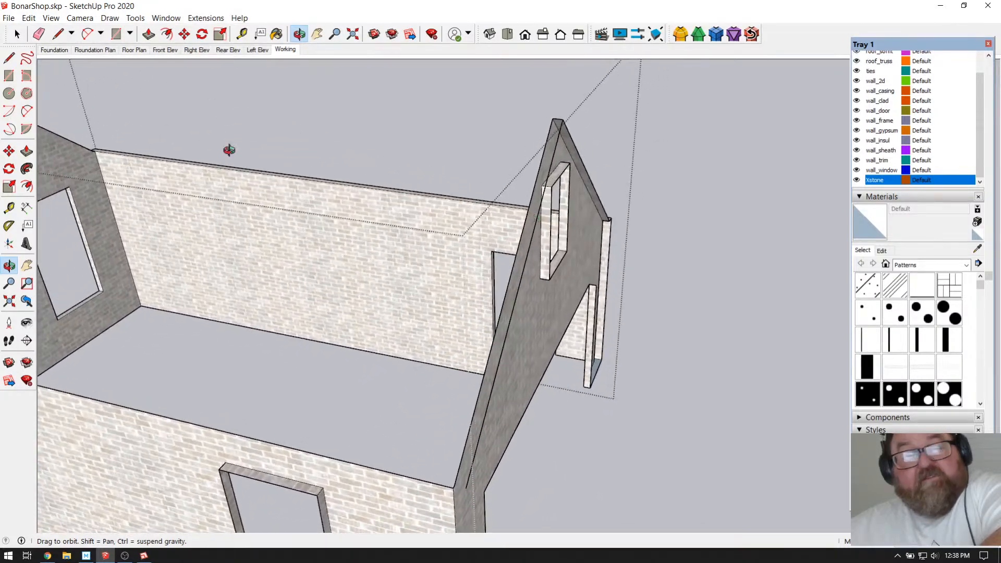
pyautogui.click(40, 34)
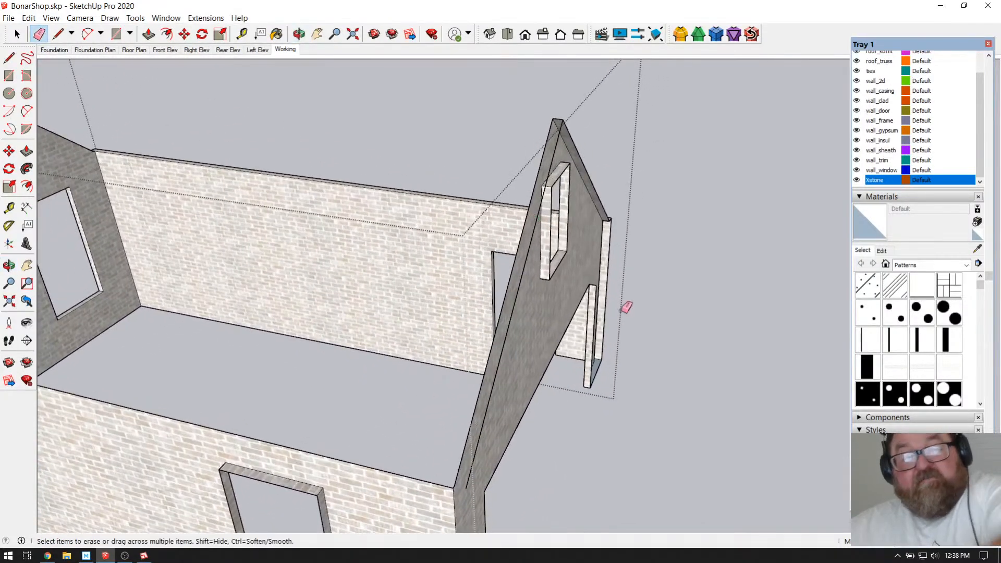
pyautogui.click(607, 357)
pyautogui.moveTo(592, 391); pyautogui.dragTo(593, 390)
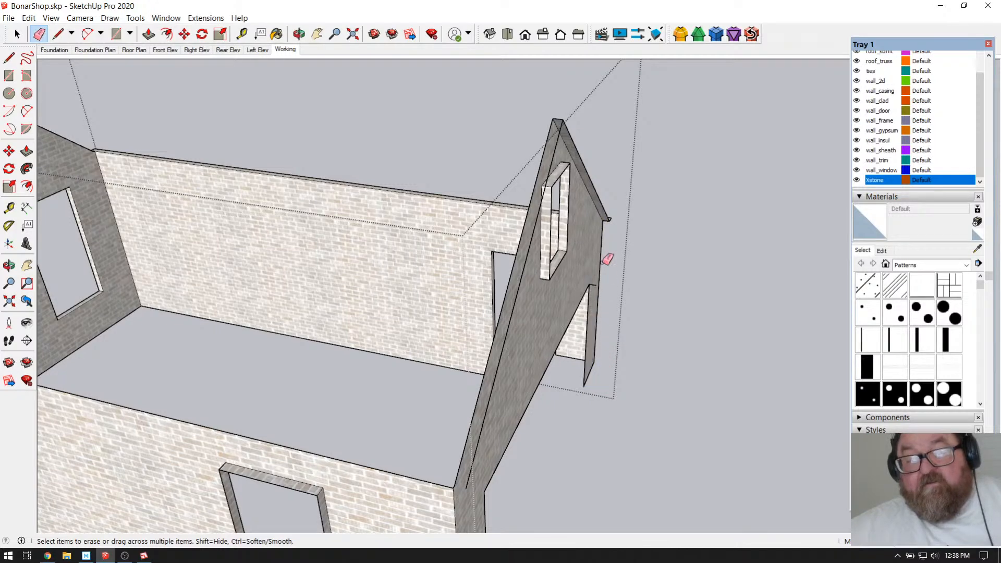
pyautogui.scroll(3, 618, 207)
pyautogui.click(616, 212)
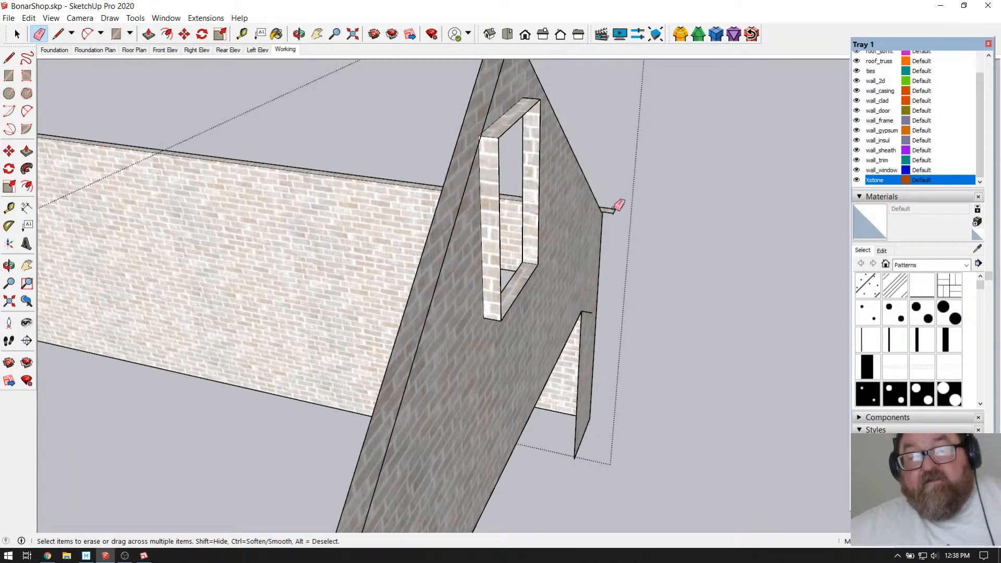
pyautogui.click(616, 210)
# Step: Erase the leftover edges at the front gable's peak and the return faces around the front gable window opening
pyautogui.moveTo(661, 277); pyautogui.dragTo(585, 191, button='middle')
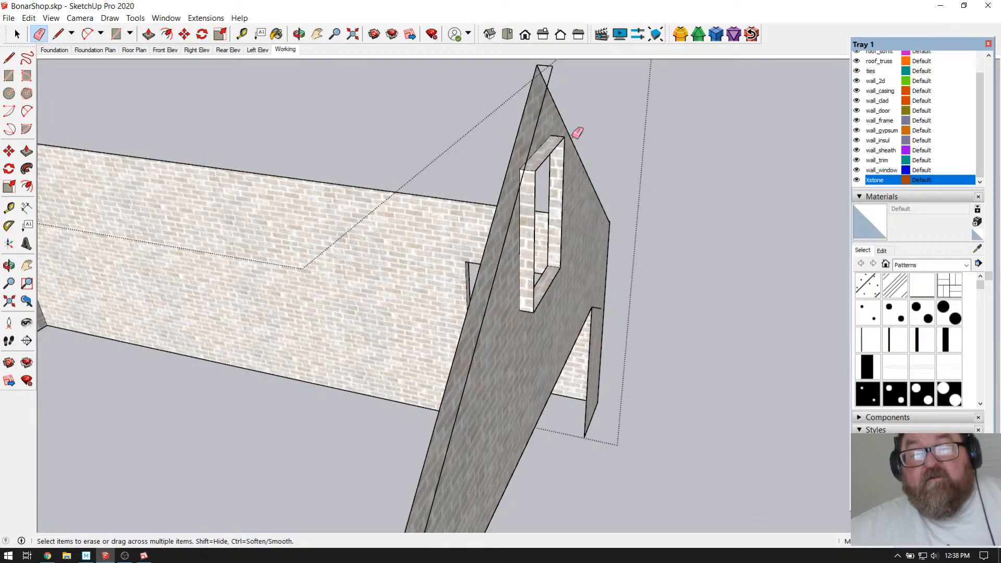
pyautogui.moveTo(556, 64); pyautogui.dragTo(548, 72)
pyautogui.click(299, 34)
pyautogui.moveTo(334, 58)
pyautogui.mouseDown()
pyautogui.moveTo(529, 151)
pyautogui.moveTo(584, 112)
pyautogui.moveTo(571, 143)
pyautogui.moveTo(571, 119)
pyautogui.mouseUp()
pyautogui.click(39, 34)
pyautogui.click(564, 258)
pyautogui.moveTo(561, 289); pyautogui.dragTo(558, 291)
pyautogui.moveTo(559, 328); pyautogui.dragTo(579, 339)
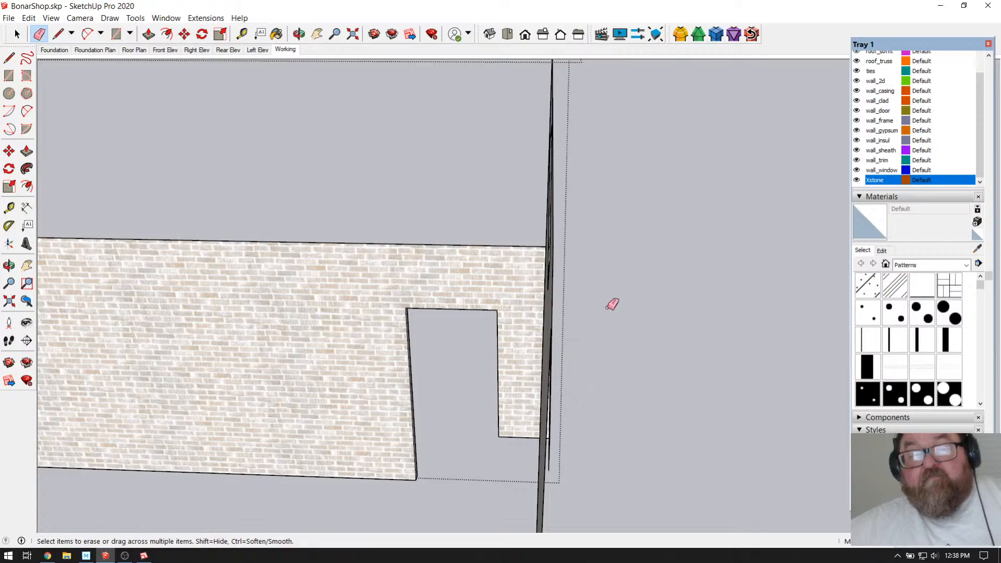
# Step: Erase the return faces around the side door opening near the front corner
pyautogui.scroll(-1, 608, 308)
pyautogui.click(299, 33)
pyautogui.moveTo(537, 255)
pyautogui.mouseDown()
pyautogui.moveTo(473, 311)
pyautogui.moveTo(383, 351)
pyautogui.moveTo(447, 353)
pyautogui.moveTo(494, 322)
pyautogui.mouseUp()
pyautogui.scroll(4, 626, 346)
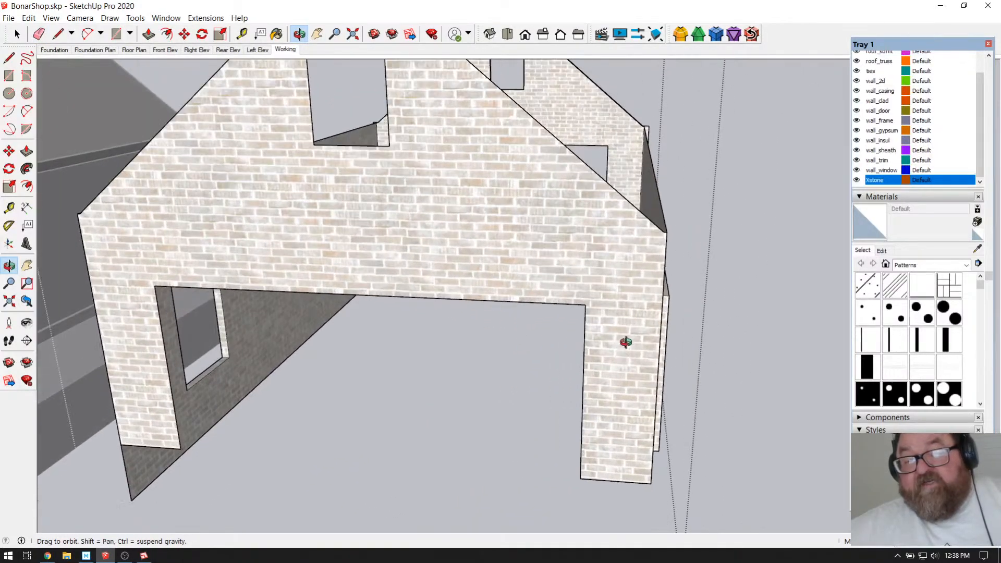
pyautogui.moveTo(628, 316); pyautogui.dragTo(581, 315)
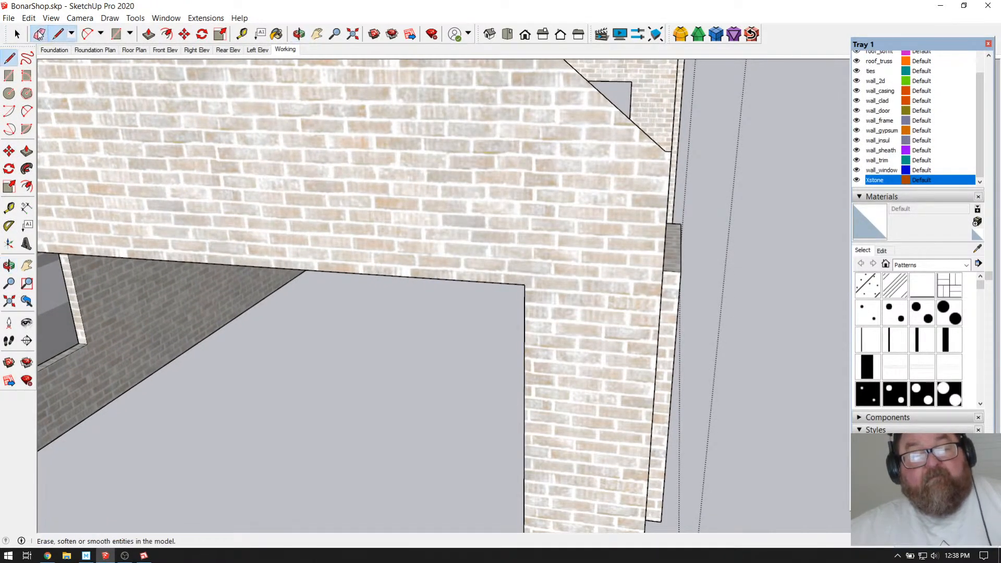
pyautogui.click(39, 34)
pyautogui.moveTo(688, 221); pyautogui.dragTo(678, 284)
pyautogui.click(669, 296)
pyautogui.scroll(-2, 675, 297)
pyautogui.moveTo(663, 453); pyautogui.dragTo(667, 468)
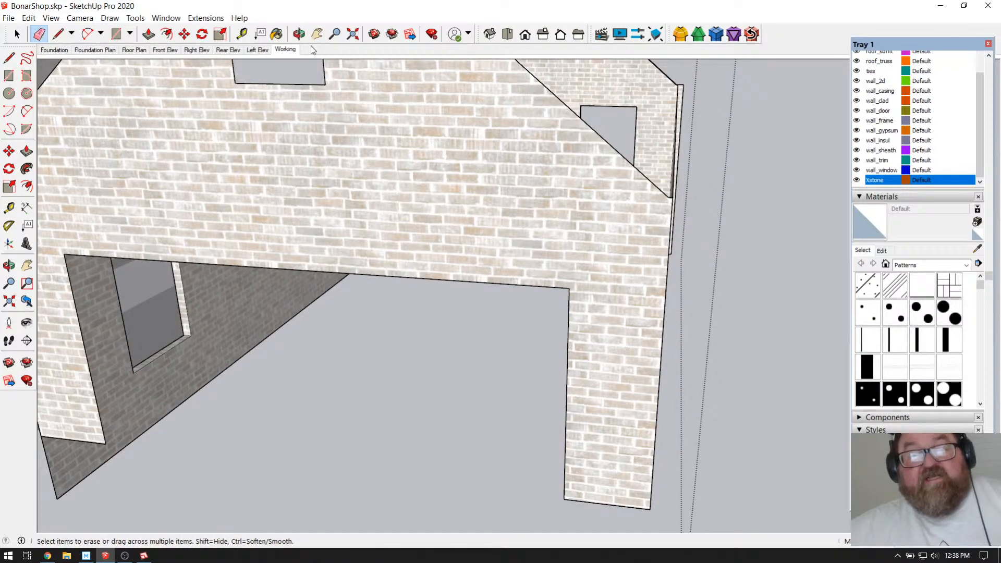
# Step: Erase the thickness strip at the rear end of the door-side wall and the stray edge at its eave
pyautogui.click(299, 34)
pyautogui.moveTo(459, 235); pyautogui.dragTo(793, 199)
pyautogui.scroll(5, 793, 206)
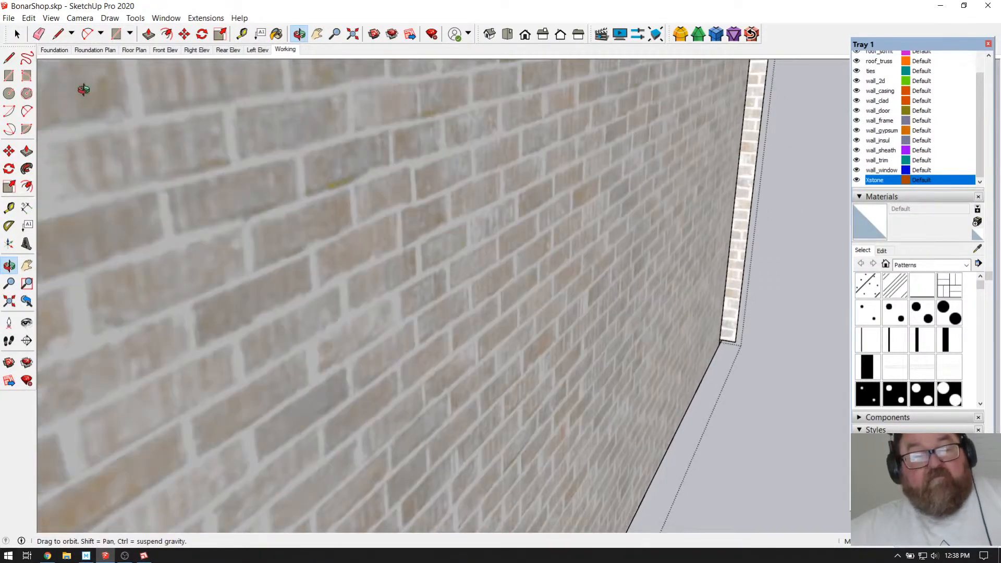
pyautogui.click(39, 34)
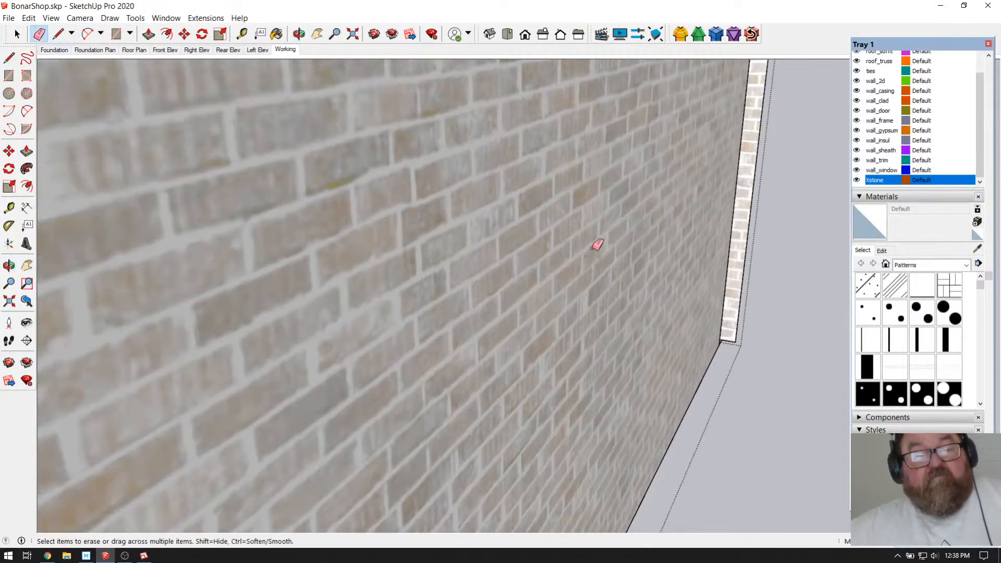
pyautogui.click(740, 343)
pyautogui.scroll(-6, 740, 354)
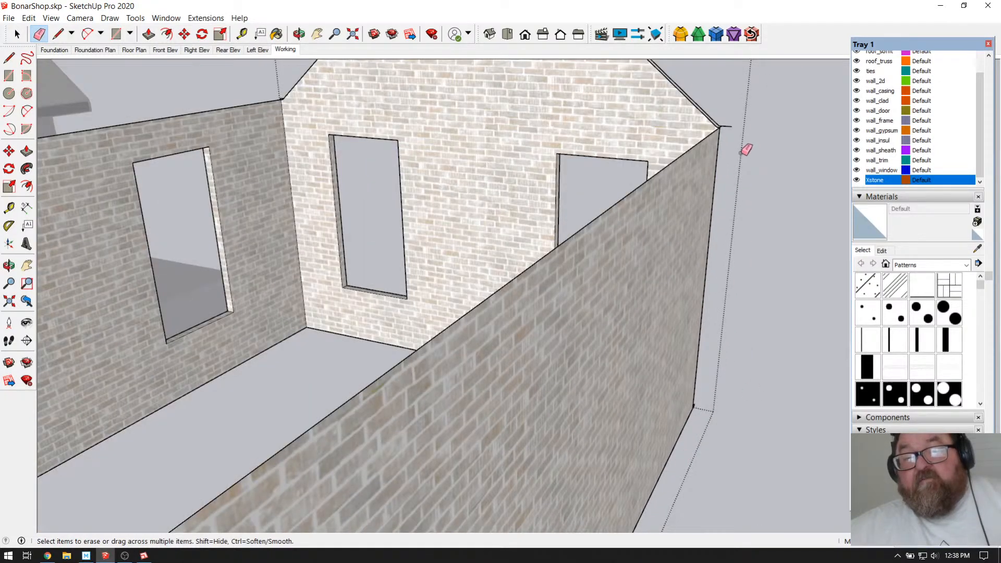
pyautogui.click(727, 126)
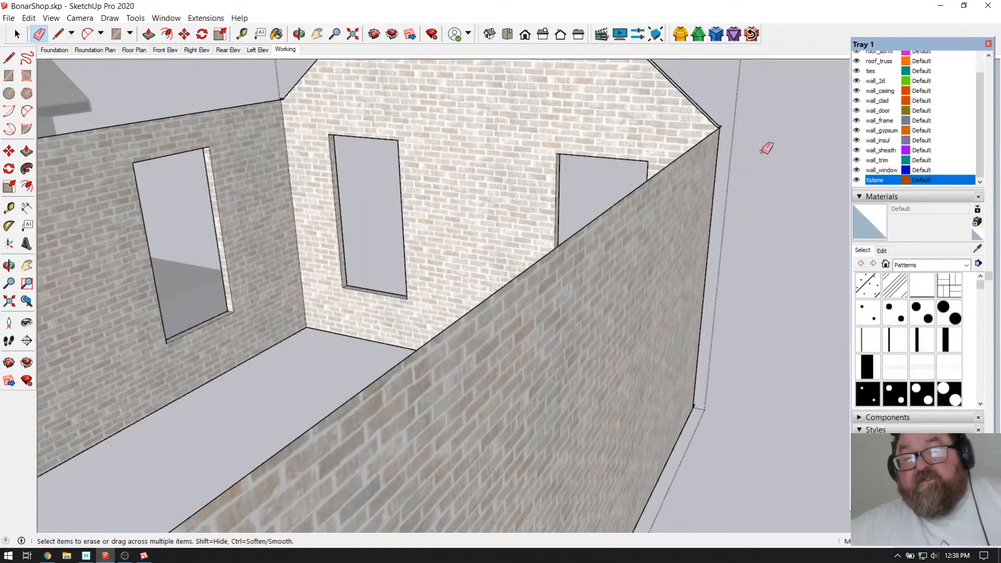
# Step: Erase the remaining stray edges at the eave and base of the door-side rear corner
pyautogui.click(298, 35)
pyautogui.scroll(-2, 576, 398)
pyautogui.moveTo(617, 386); pyautogui.dragTo(492, 214)
pyautogui.click(39, 34)
pyautogui.moveTo(511, 255); pyautogui.dragTo(500, 229)
pyautogui.scroll(-2, 584, 213)
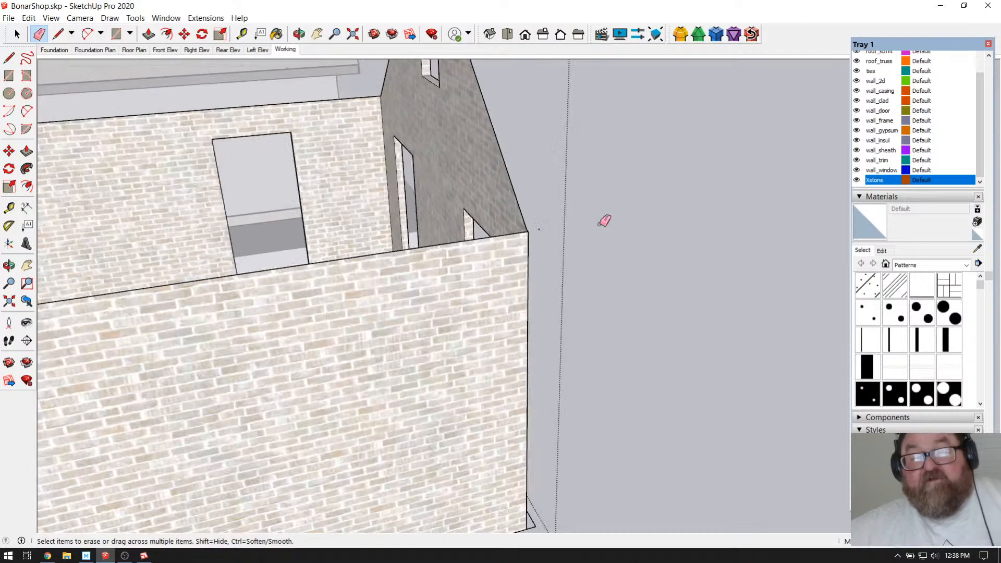
pyautogui.scroll(-2, 577, 232)
pyautogui.scroll(4, 565, 423)
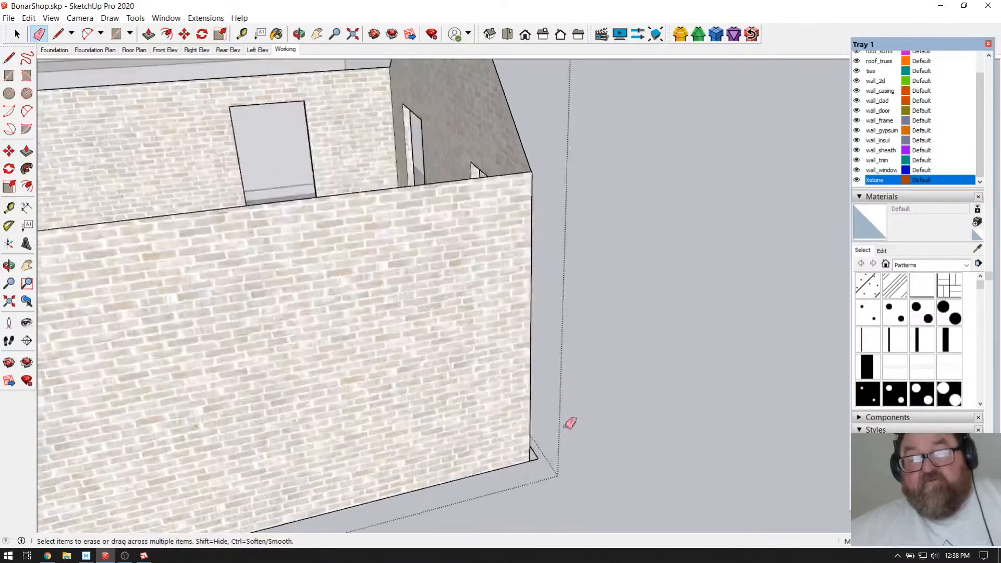
pyautogui.moveTo(529, 473); pyautogui.dragTo(534, 455)
pyautogui.scroll(-5, 650, 465)
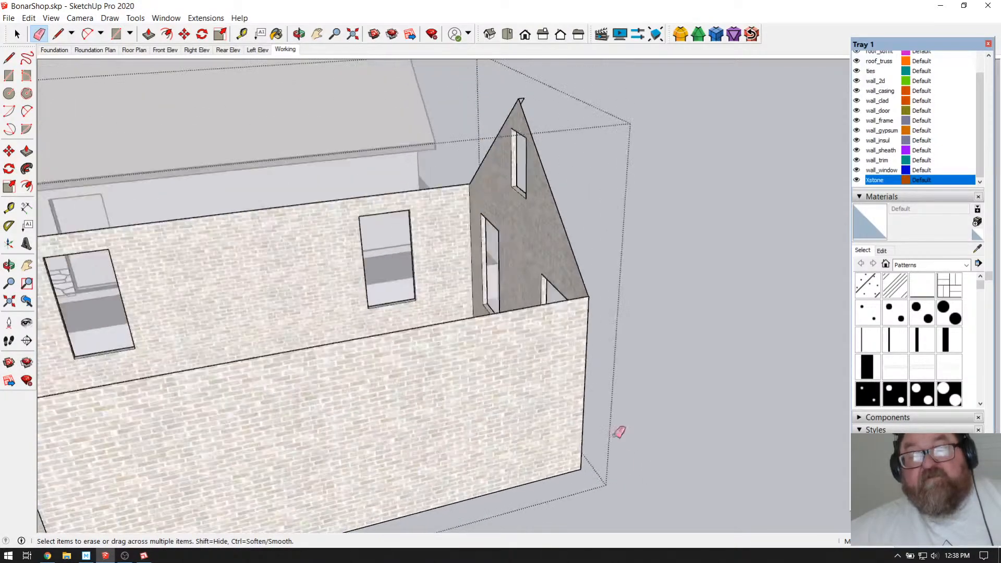
# Step: Erase the leftover strip at the rear gable's peak and the return faces around its upper openings
pyautogui.click(298, 35)
pyautogui.moveTo(386, 220); pyautogui.dragTo(392, 185)
pyautogui.scroll(3, 396, 185)
pyautogui.scroll(-2, 409, 217)
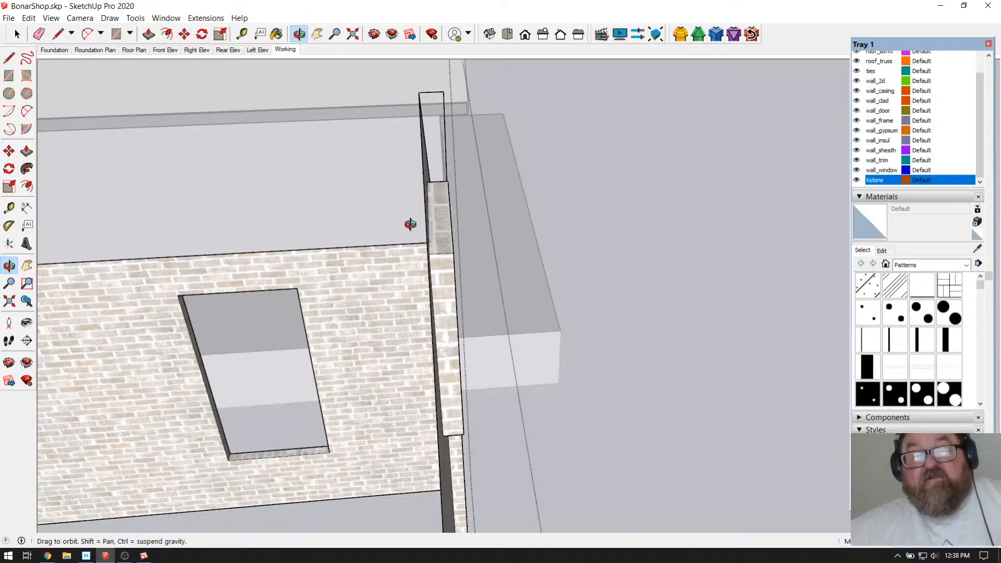
pyautogui.click(80, 18)
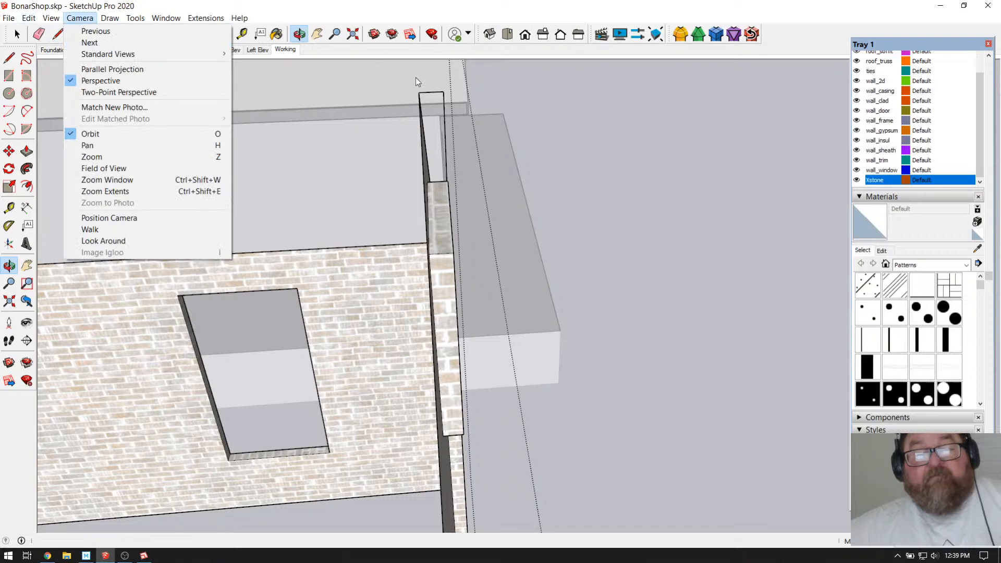
pyautogui.click(171, 18)
pyautogui.click(39, 35)
pyautogui.click(451, 118)
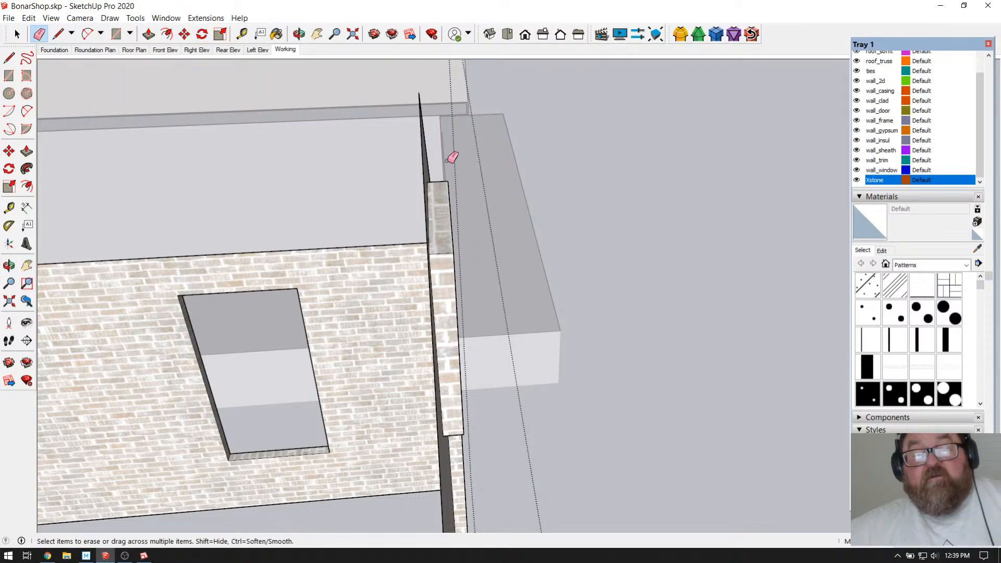
pyautogui.click(441, 206)
pyautogui.click(452, 282)
pyautogui.moveTo(452, 282)
pyautogui.mouseDown()
pyautogui.moveTo(462, 363)
pyautogui.moveTo(453, 321)
pyautogui.moveTo(467, 291)
pyautogui.mouseUp()
# Step: Erase the remaining return faces and stray edges around the rear gable's lower openings, through to the door-side corner
pyautogui.scroll(-2, 472, 360)
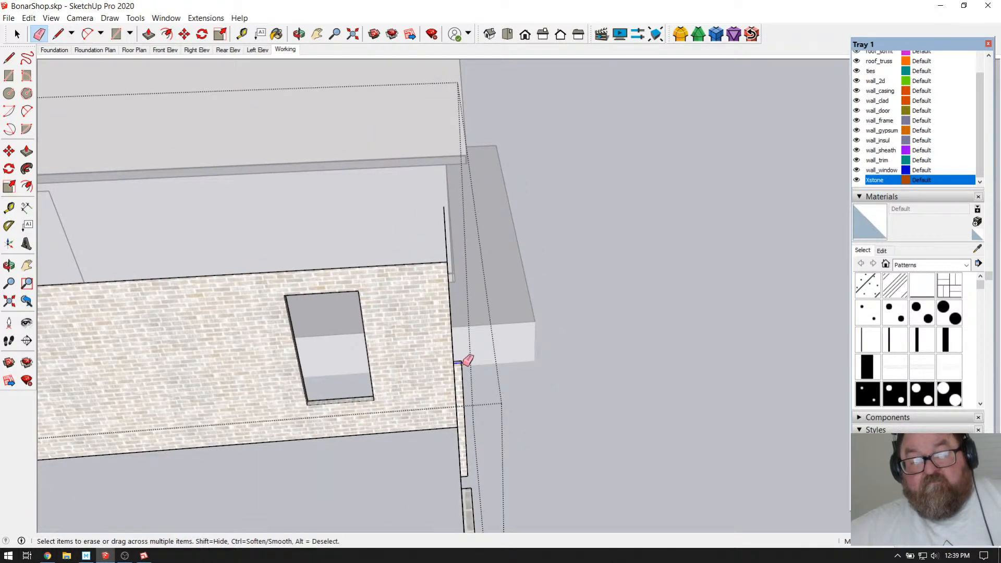
pyautogui.click(463, 364)
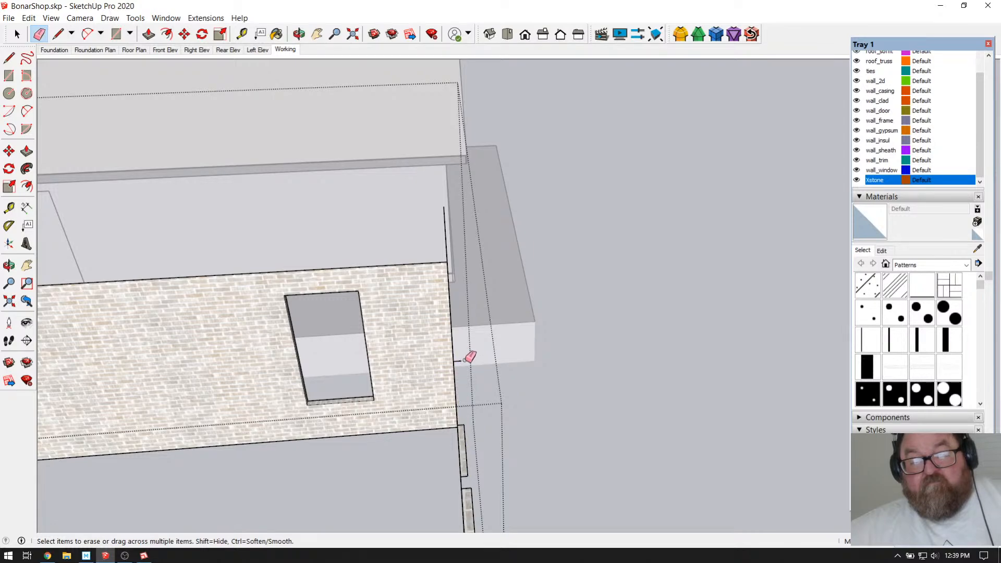
pyautogui.scroll(-3, 470, 358)
pyautogui.scroll(3, 474, 483)
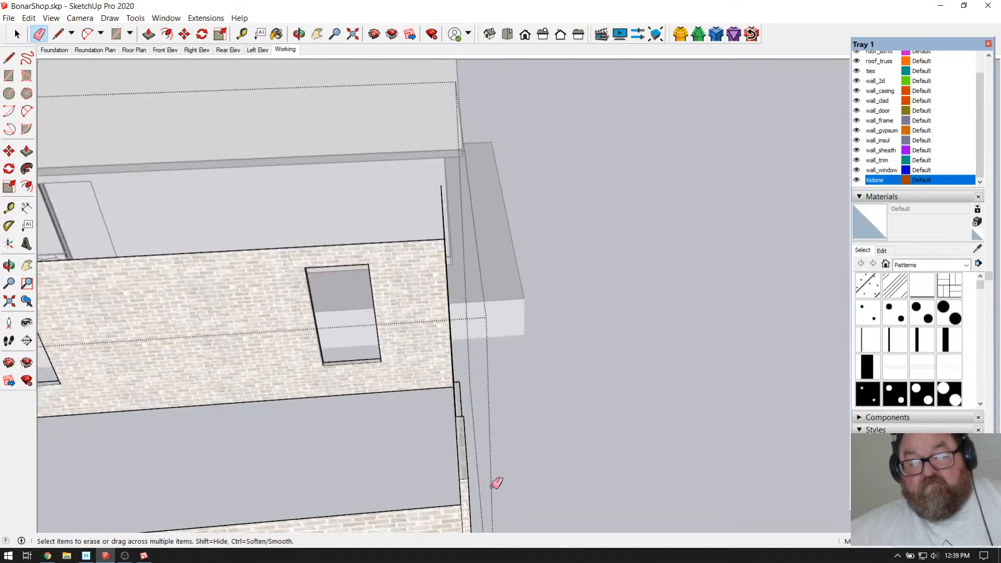
pyautogui.scroll(2, 478, 444)
pyautogui.moveTo(463, 416); pyautogui.dragTo(458, 360)
pyautogui.click(454, 414)
pyautogui.scroll(-4, 510, 295)
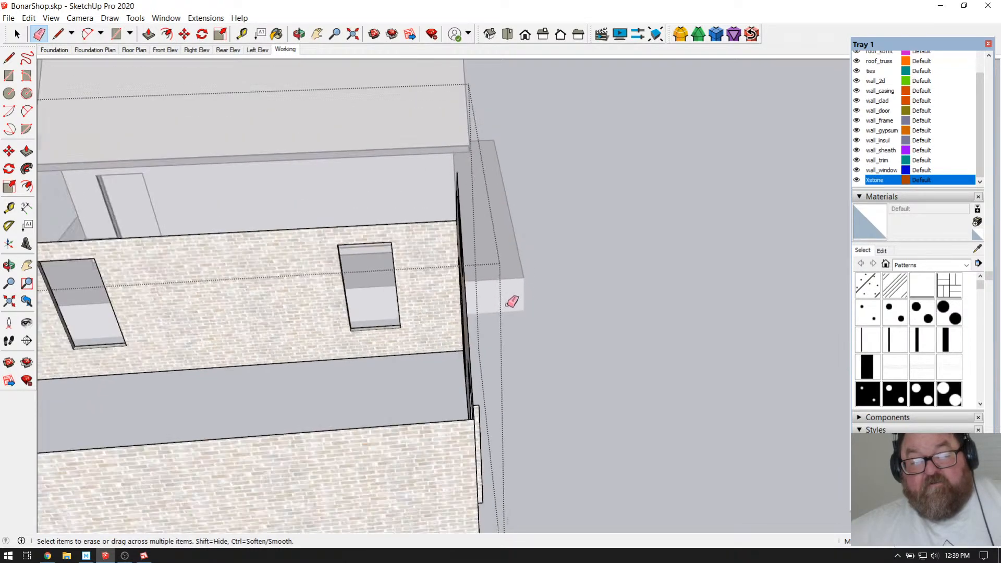
pyautogui.scroll(6, 509, 409)
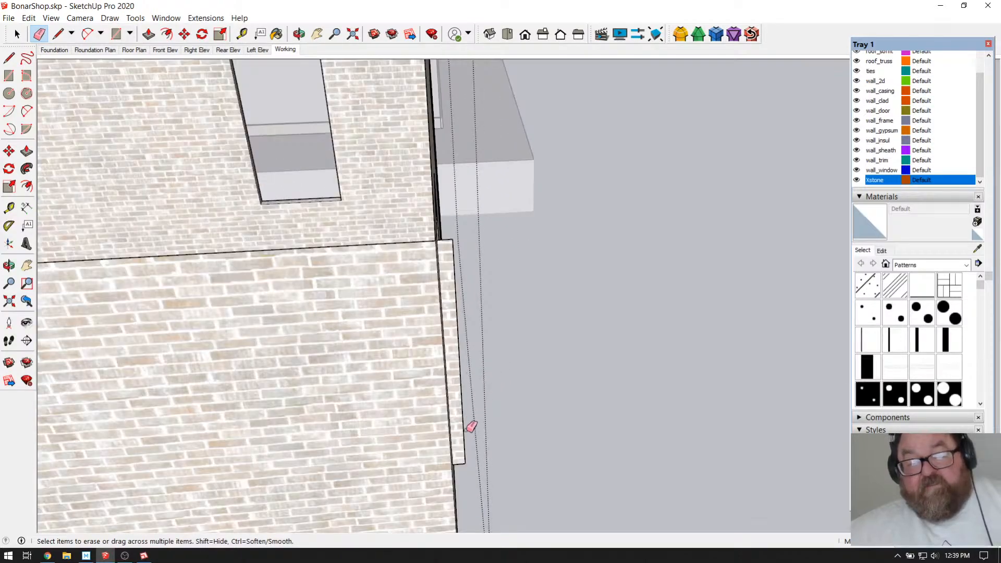
pyautogui.click(464, 457)
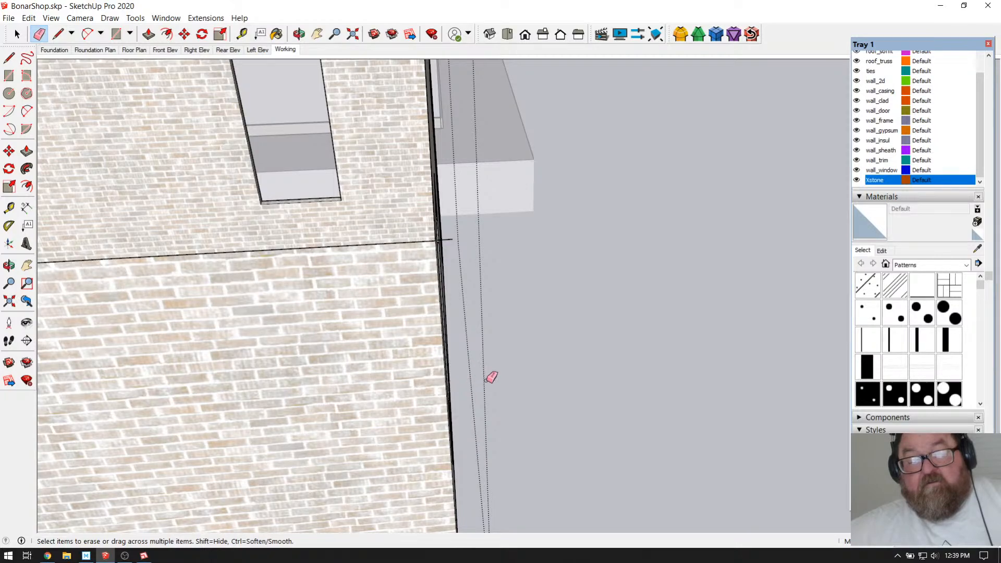
# Step: Erase the return faces around the window nearest the rear corner in the side wall facing the original building
pyautogui.scroll(-3, 479, 372)
pyautogui.moveTo(349, 151); pyautogui.dragTo(161, 277, button='middle')
pyautogui.scroll(-3, 185, 353)
pyautogui.moveTo(491, 310); pyautogui.dragTo(364, 296, button='middle')
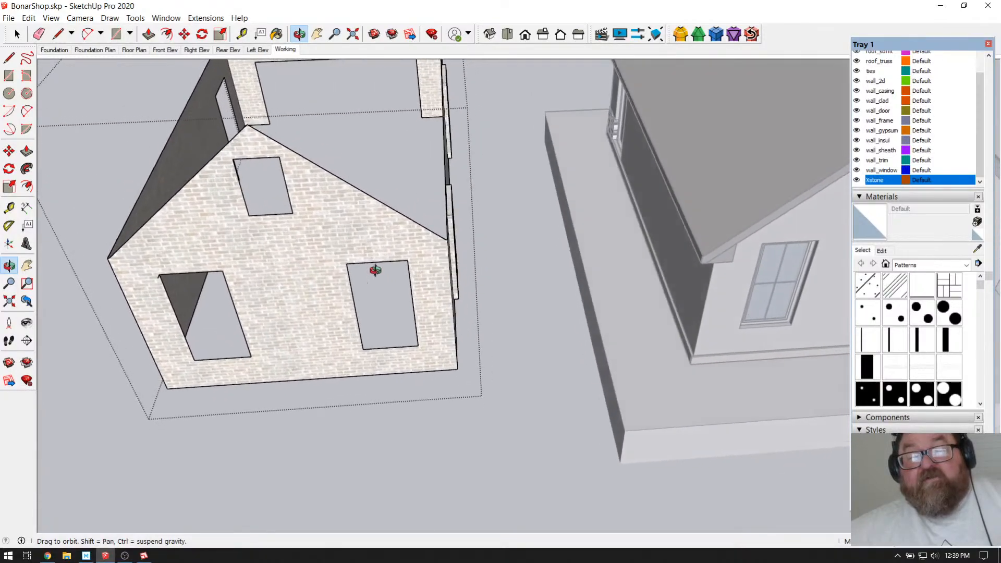
pyautogui.scroll(6, 418, 208)
pyautogui.click(39, 34)
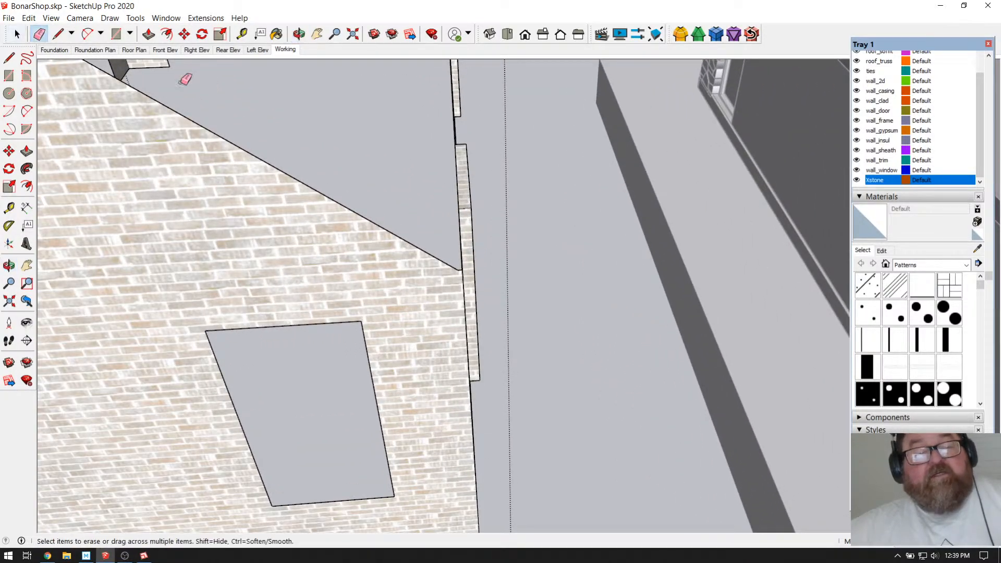
pyautogui.click(463, 158)
pyautogui.moveTo(465, 157); pyautogui.dragTo(472, 223)
pyautogui.moveTo(475, 310); pyautogui.dragTo(480, 376)
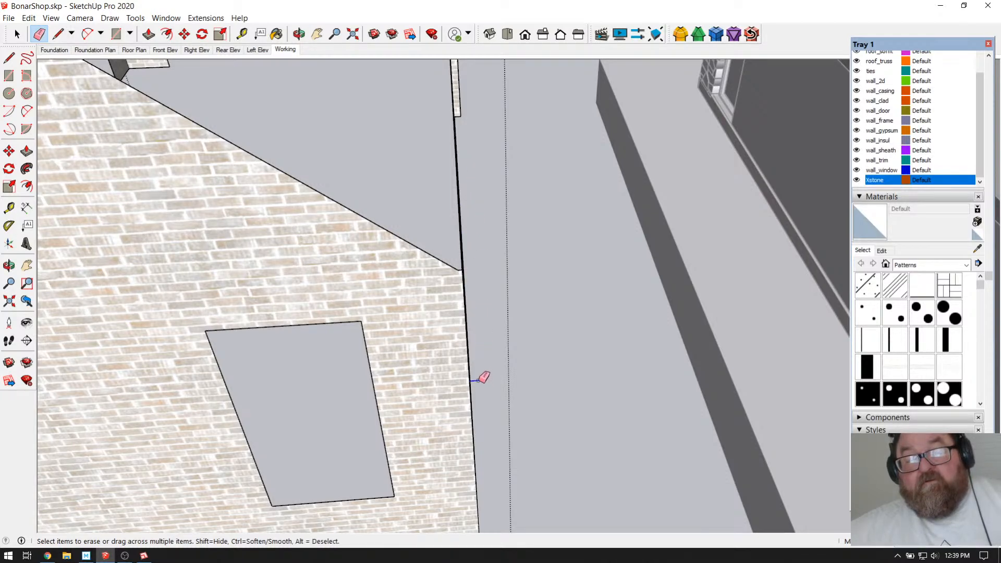
# Step: Erase the remaining window return faces toward the front end of the side wall facing the original building
pyautogui.scroll(-6, 480, 376)
pyautogui.scroll(5, 426, 193)
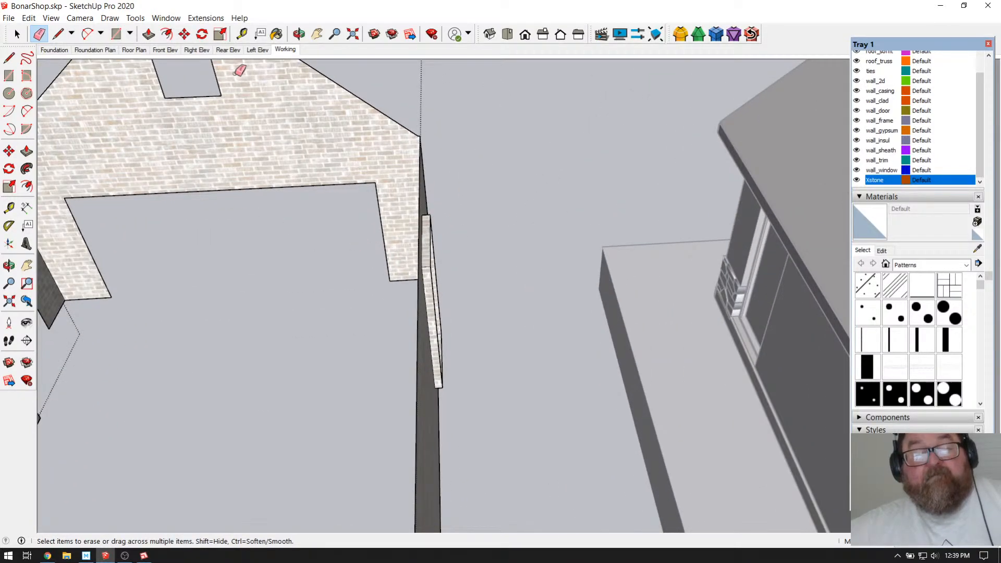
pyautogui.click(299, 34)
pyautogui.moveTo(328, 149); pyautogui.dragTo(367, 156)
pyautogui.click(38, 34)
pyautogui.scroll(4, 418, 219)
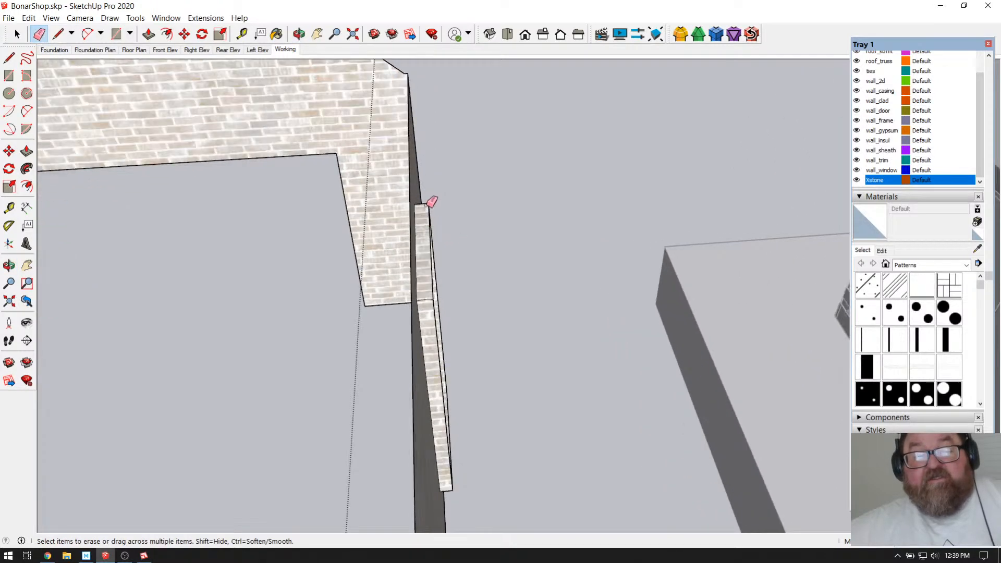
pyautogui.click(429, 204)
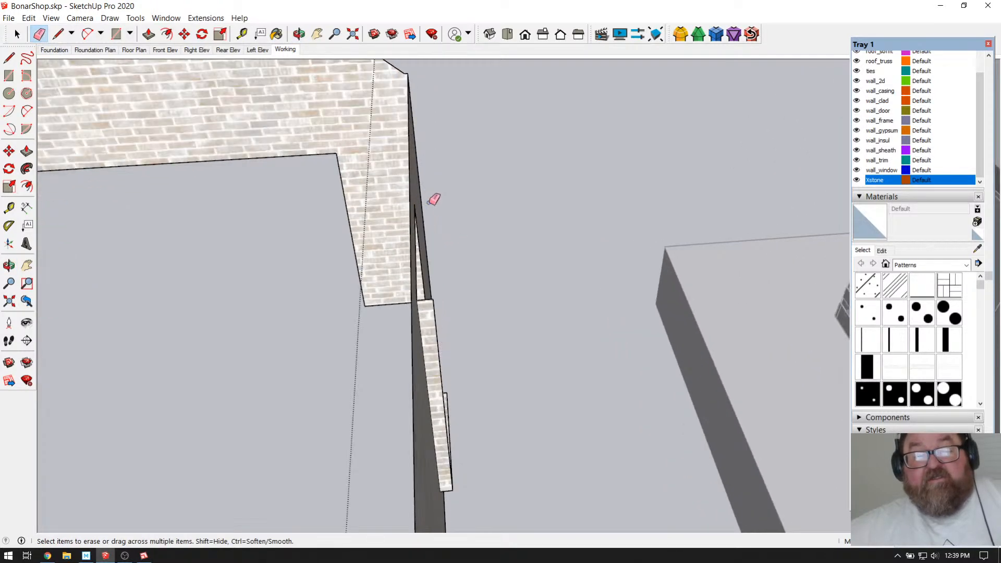
pyautogui.click(439, 347)
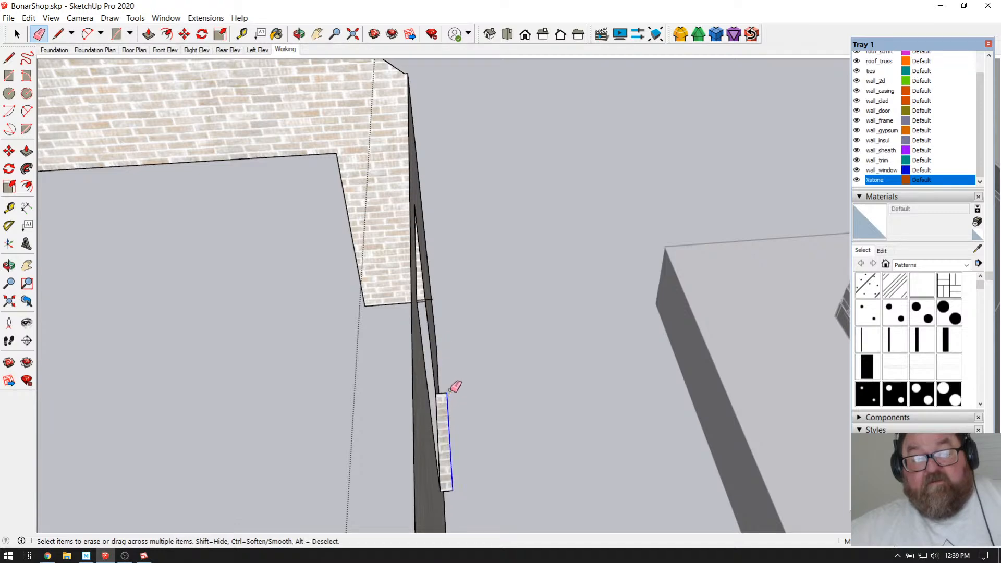
pyautogui.click(451, 389)
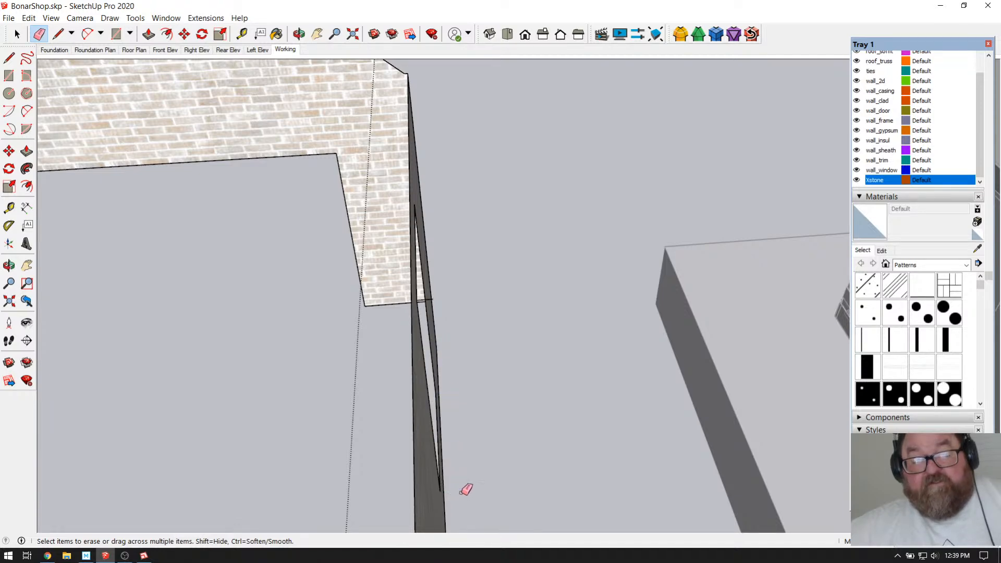
pyautogui.scroll(-1, 547, 412)
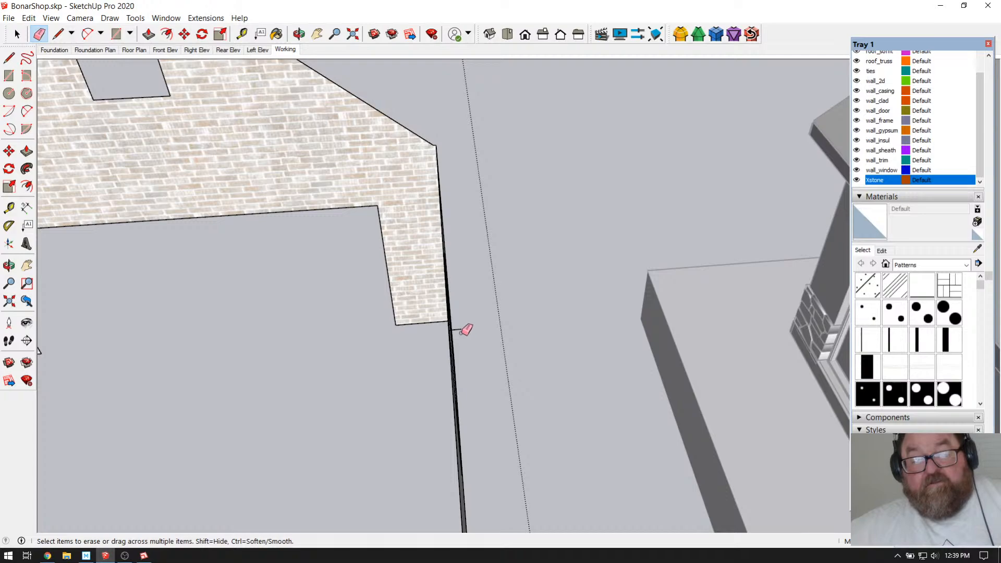
# Step: Examine the stripped wall shell around both gables, the garage opening and the door-side corner for leftover thickness
pyautogui.scroll(-2, 478, 310)
pyautogui.click(299, 34)
pyautogui.moveTo(527, 316); pyautogui.dragTo(241, 335)
pyautogui.moveTo(514, 310); pyautogui.dragTo(509, 214)
pyautogui.scroll(8, 608, 319)
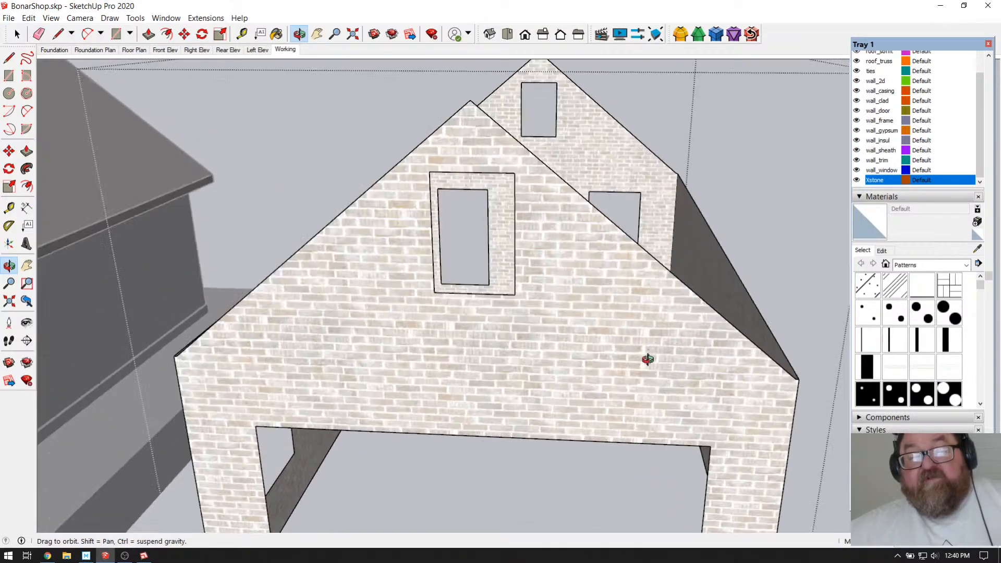
pyautogui.scroll(-10, 648, 356)
pyautogui.moveTo(671, 385); pyautogui.dragTo(638, 371)
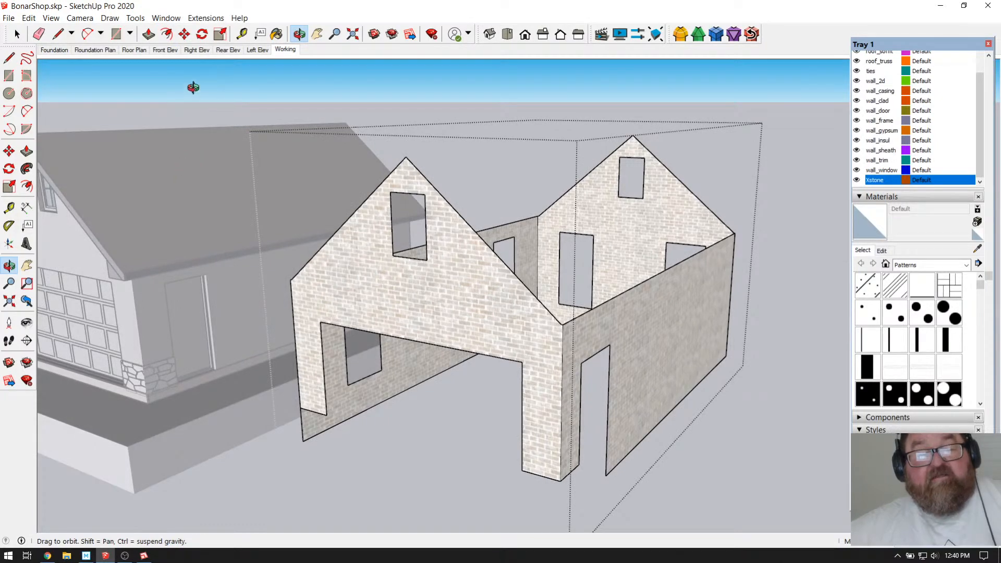
pyautogui.scroll(3, 552, 416)
pyautogui.scroll(-2, 545, 355)
pyautogui.scroll(5, 530, 438)
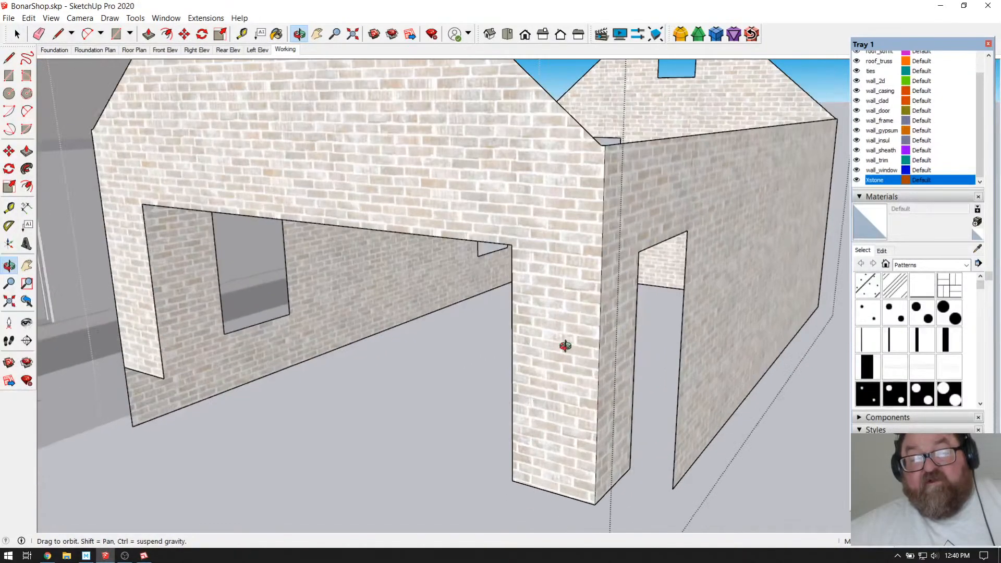
pyautogui.scroll(-3, 607, 288)
pyautogui.scroll(1, 564, 385)
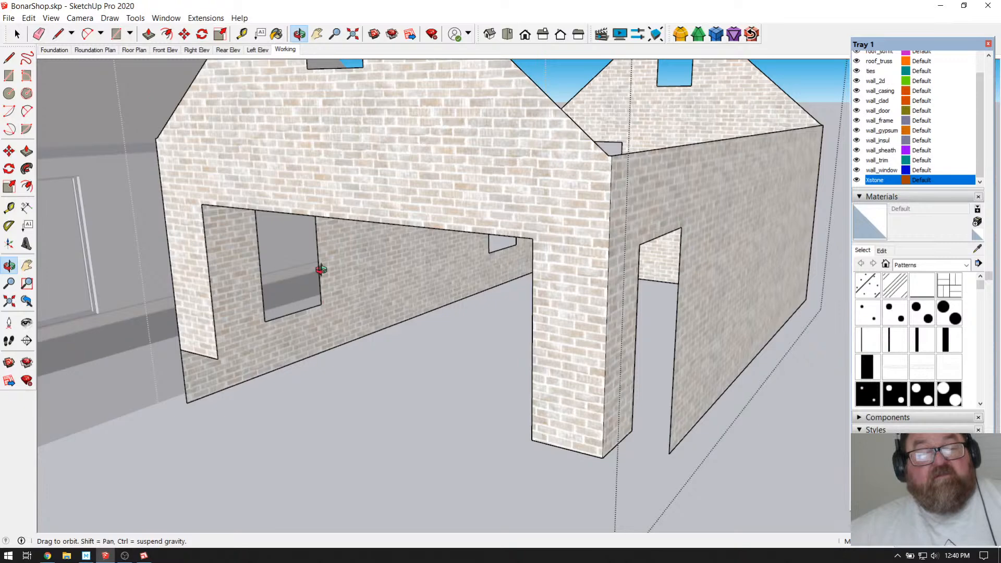
pyautogui.scroll(-2, 255, 207)
# Step: Select the front gable's brick face and open the Wall Cladding settings of Vali Architects Instant Cladding in an enlarged dialog
pyautogui.click(17, 35)
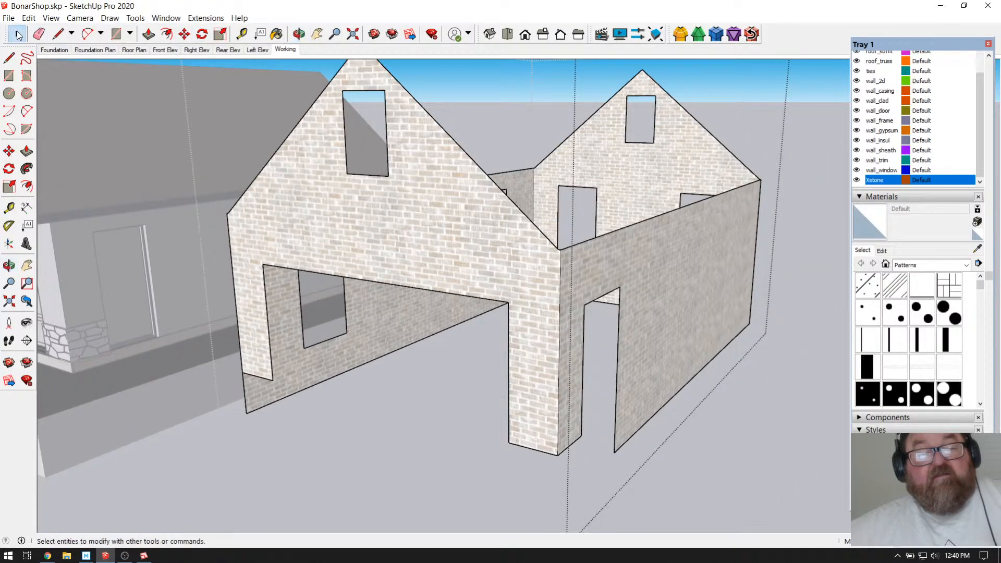
pyautogui.click(409, 215)
pyautogui.click(206, 18)
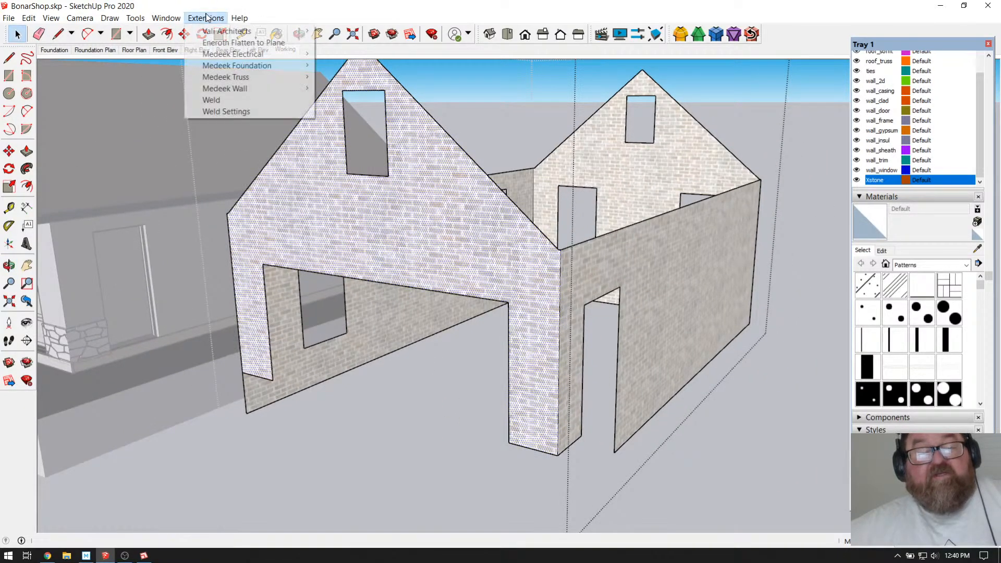
pyautogui.moveTo(246, 31)
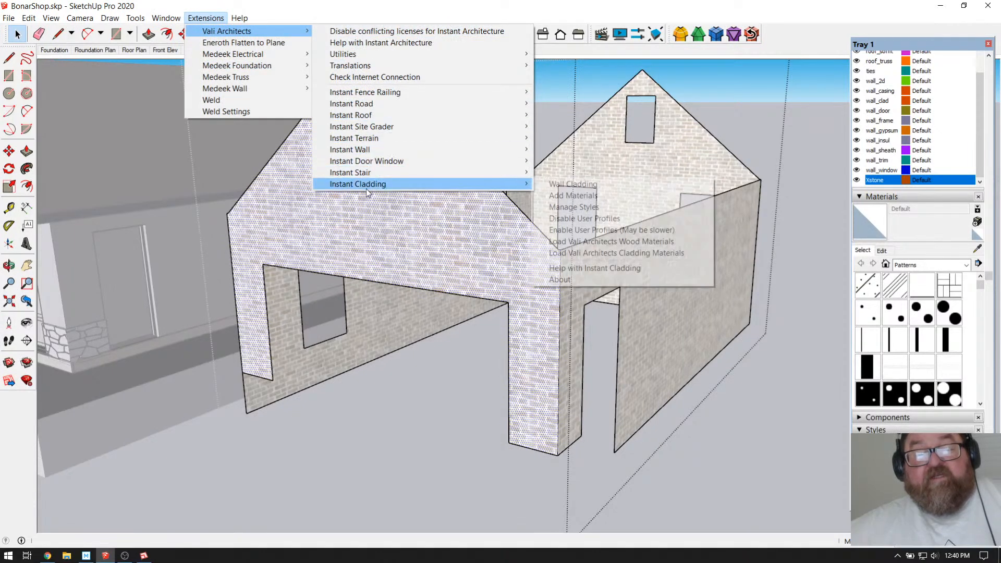
pyautogui.moveTo(366, 186)
pyautogui.click(569, 185)
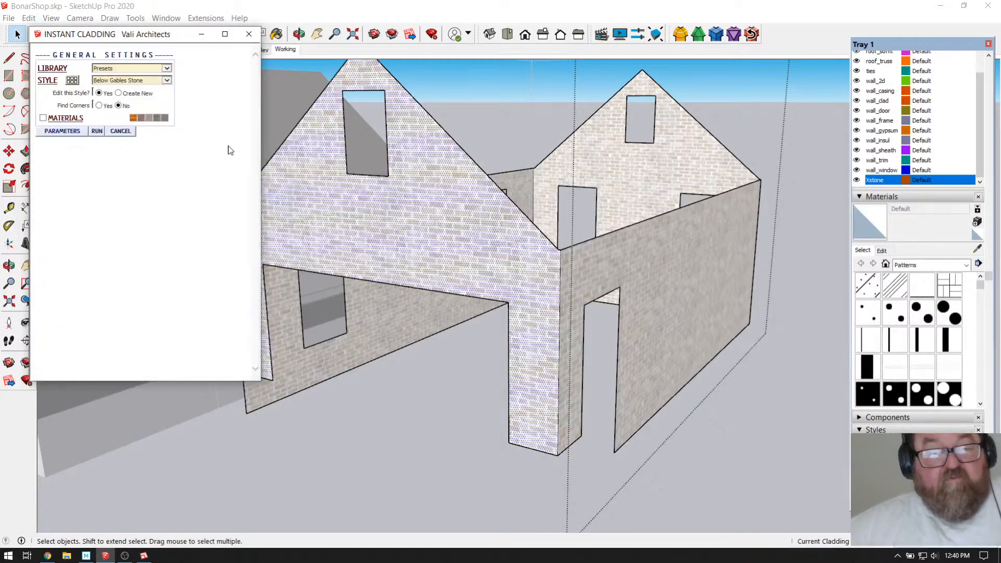
pyautogui.moveTo(261, 133); pyautogui.dragTo(617, 156)
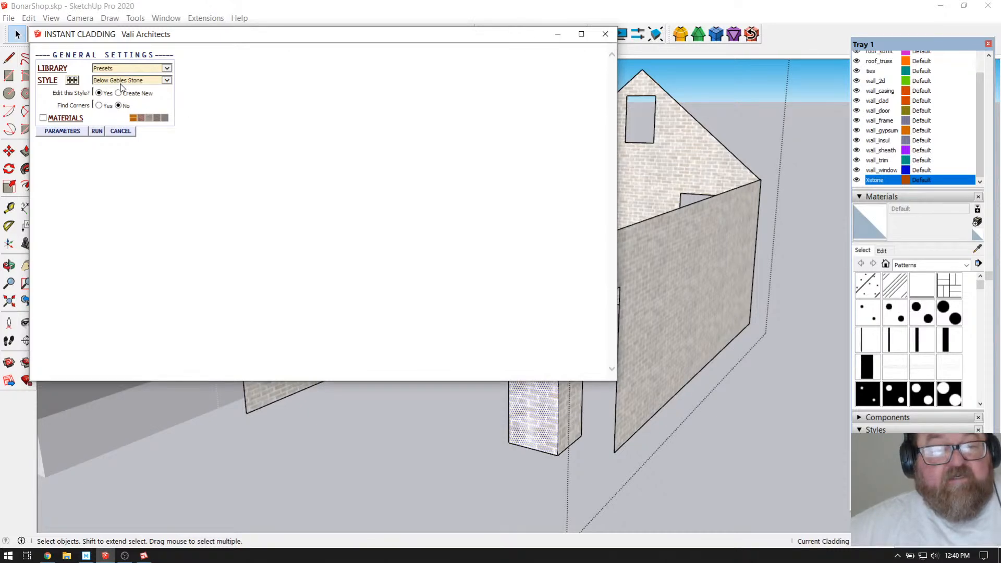
# Step: Choose the Brick 1 preset style and generate the modelled brick cladding on the selected front gable face
pyautogui.click(72, 80)
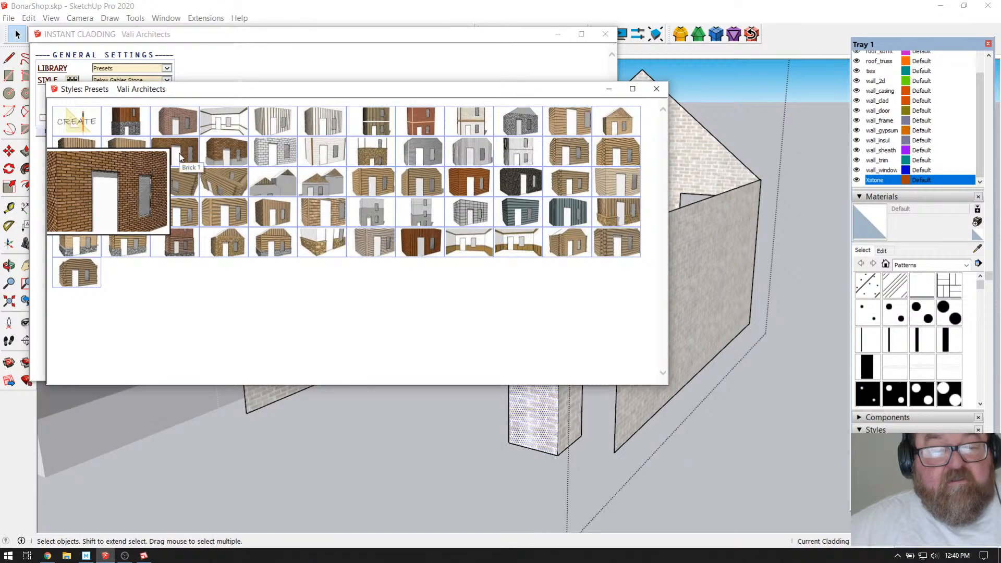
pyautogui.click(179, 154)
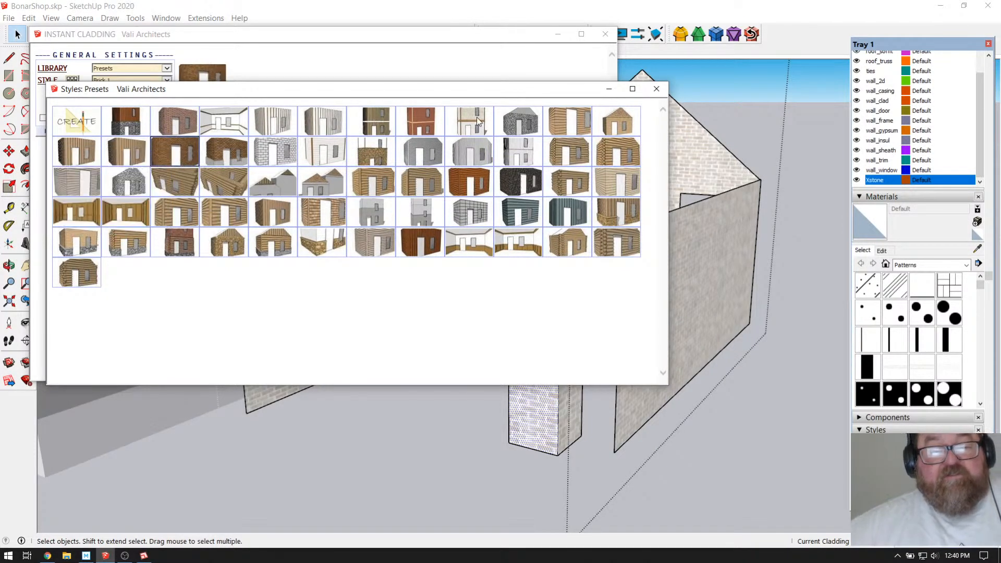
pyautogui.click(657, 88)
pyautogui.click(97, 131)
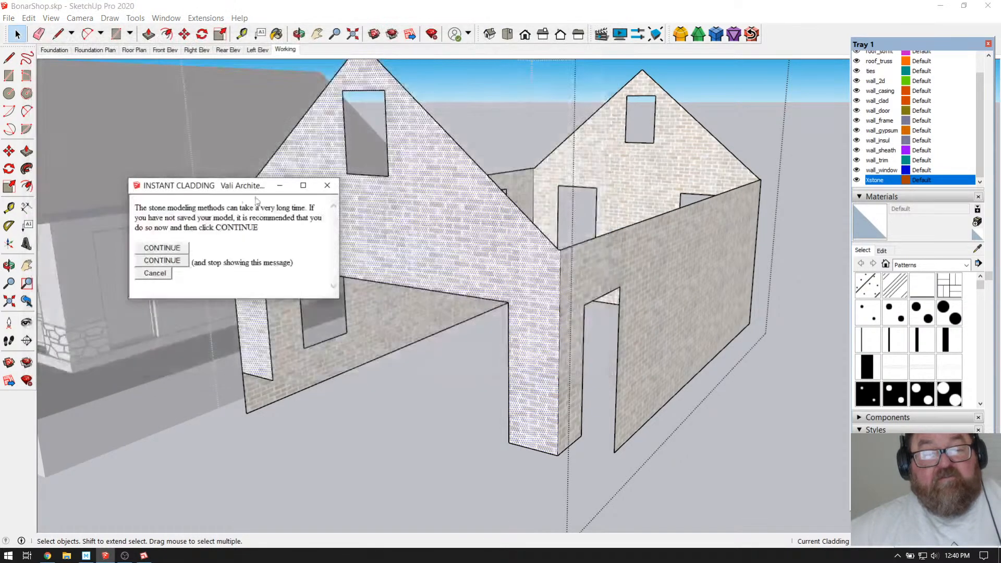
pyautogui.click(163, 248)
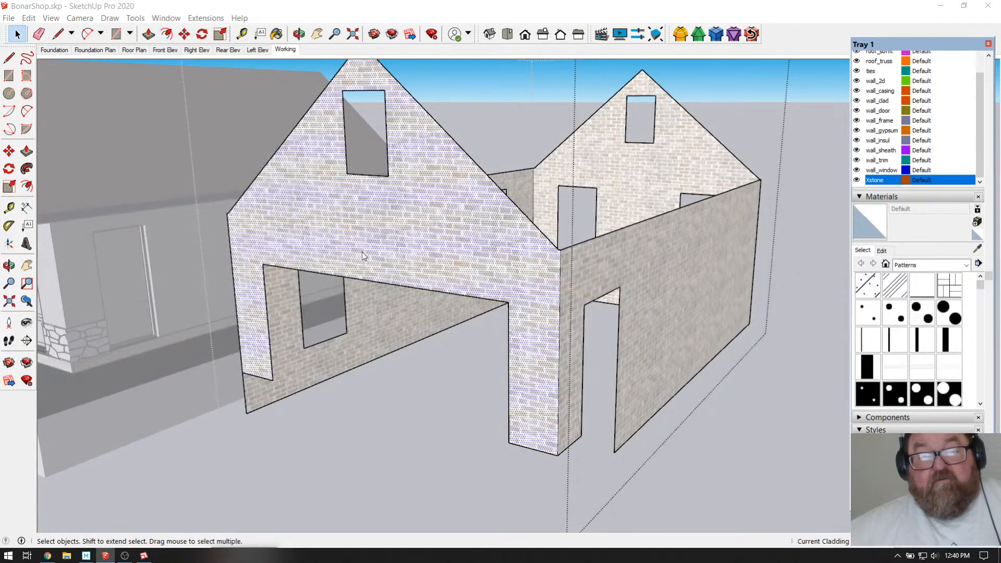
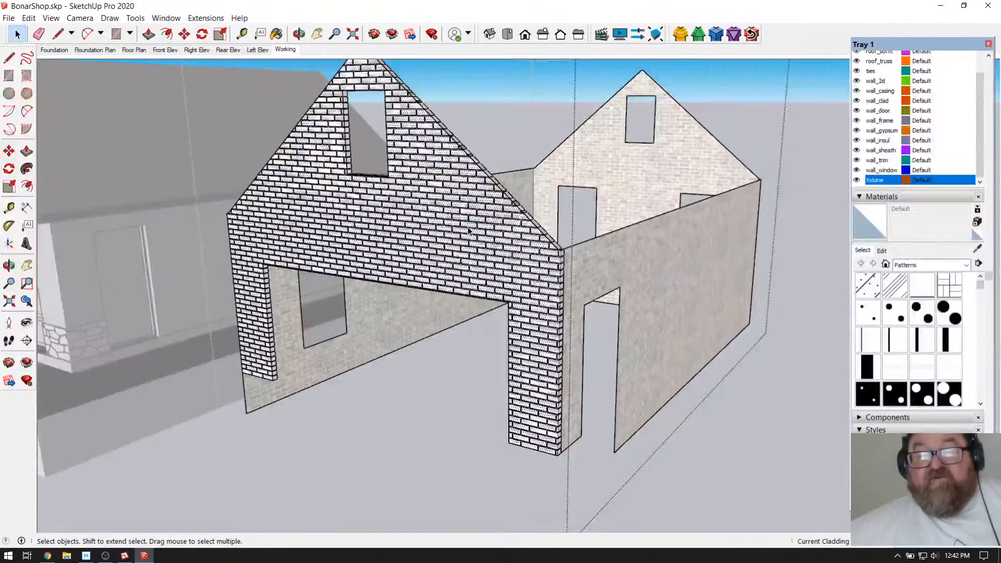
# Step: Examine the generated bricks on the front gable wall, especially at the door-side corner and the eave
pyautogui.click(300, 34)
pyautogui.moveTo(413, 264); pyautogui.dragTo(465, 281)
pyautogui.scroll(6, 361, 310)
pyautogui.scroll(4, 355, 289)
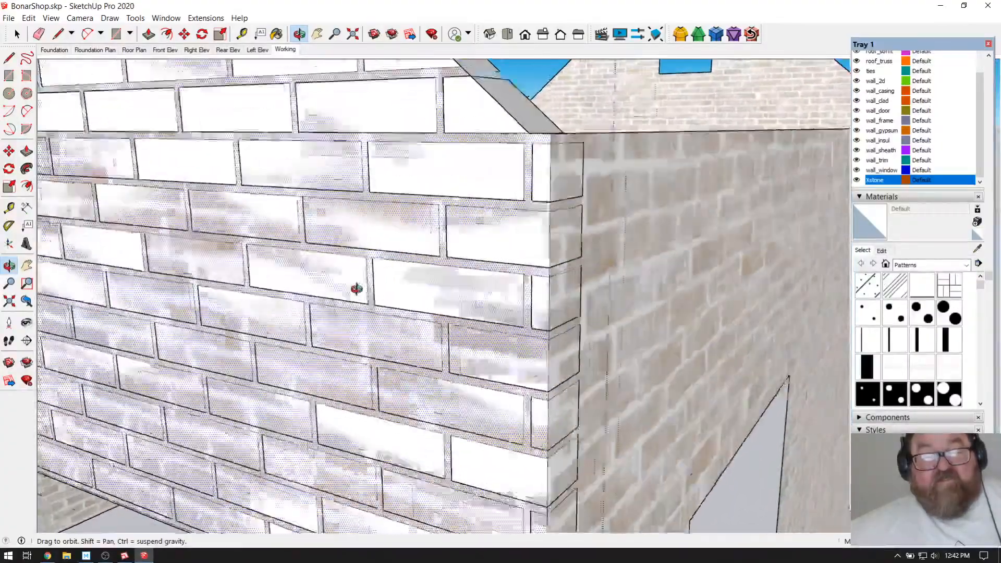
pyautogui.scroll(-10, 537, 287)
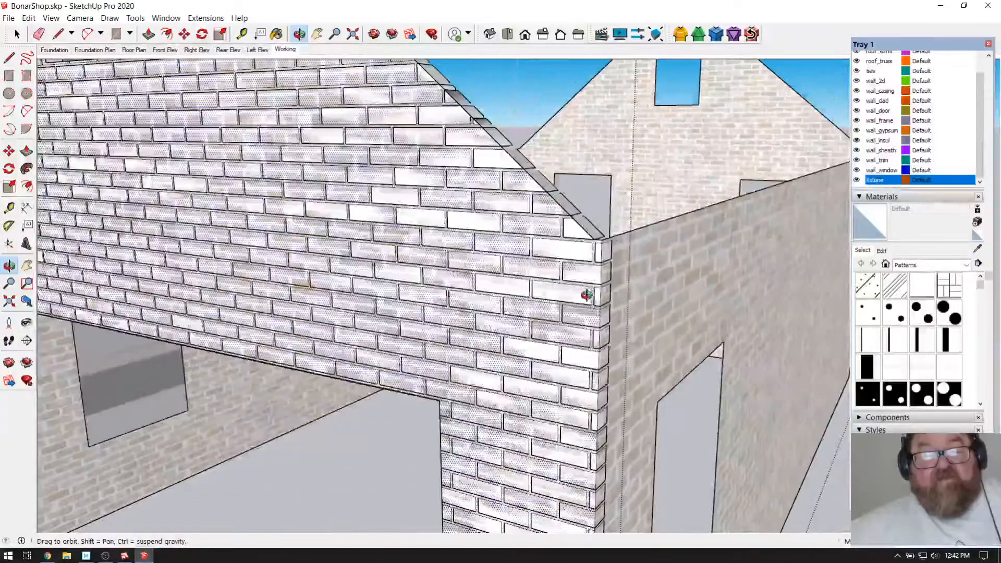
pyautogui.scroll(-3, 583, 302)
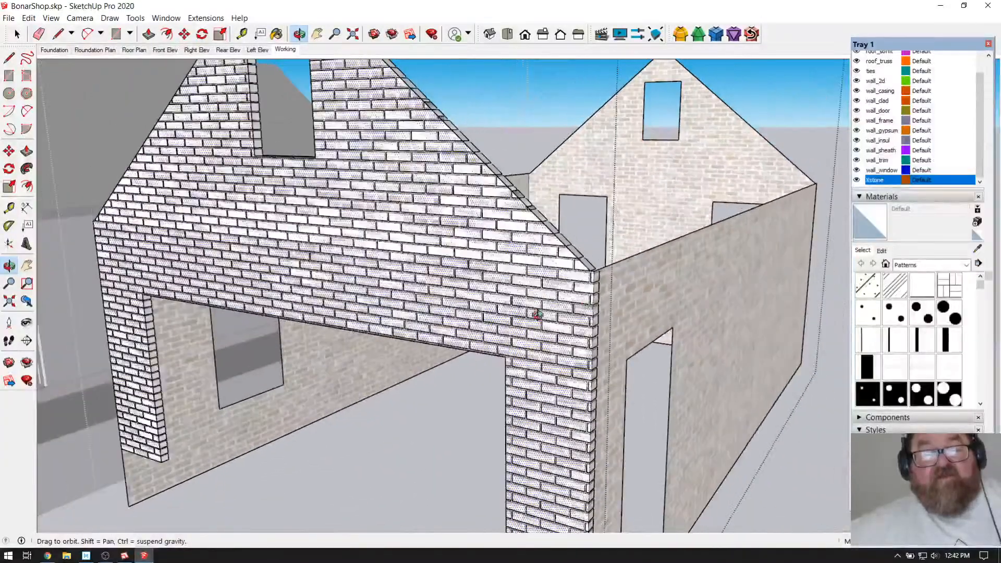
# Step: Show the Front Elev scene and examine the brick linework on the copied front gable wall with nothing selected
pyautogui.click(159, 51)
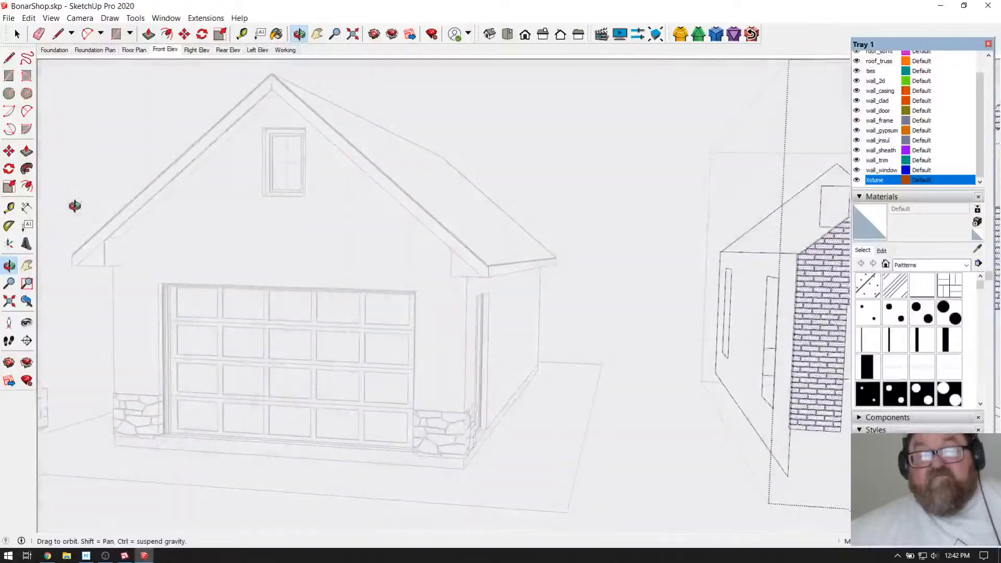
pyautogui.scroll(-3, 75, 206)
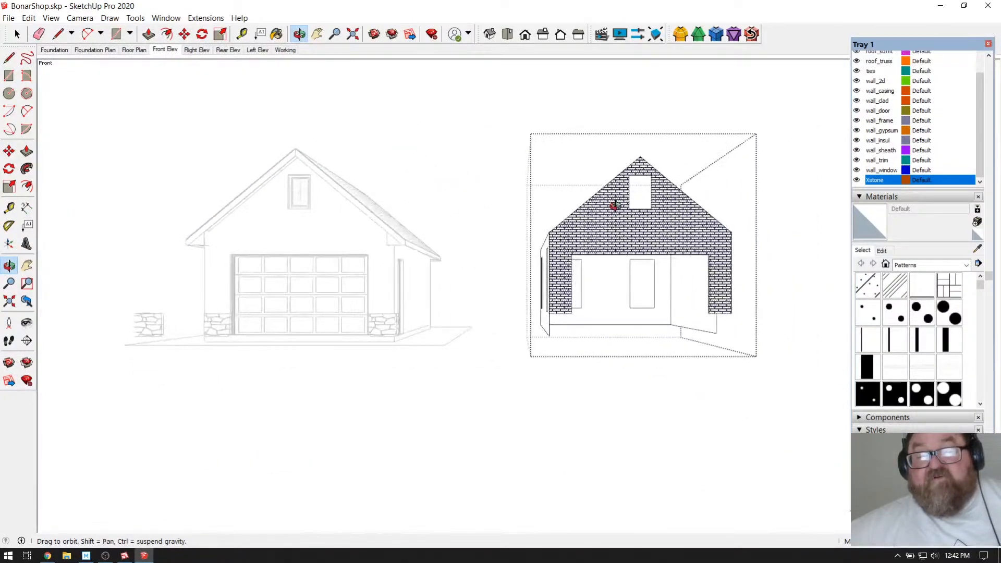
pyautogui.scroll(2, 693, 205)
pyautogui.scroll(-1, 581, 282)
pyautogui.scroll(3, 686, 270)
pyautogui.scroll(-3, 577, 357)
pyautogui.scroll(2, 721, 255)
pyautogui.scroll(1, 722, 255)
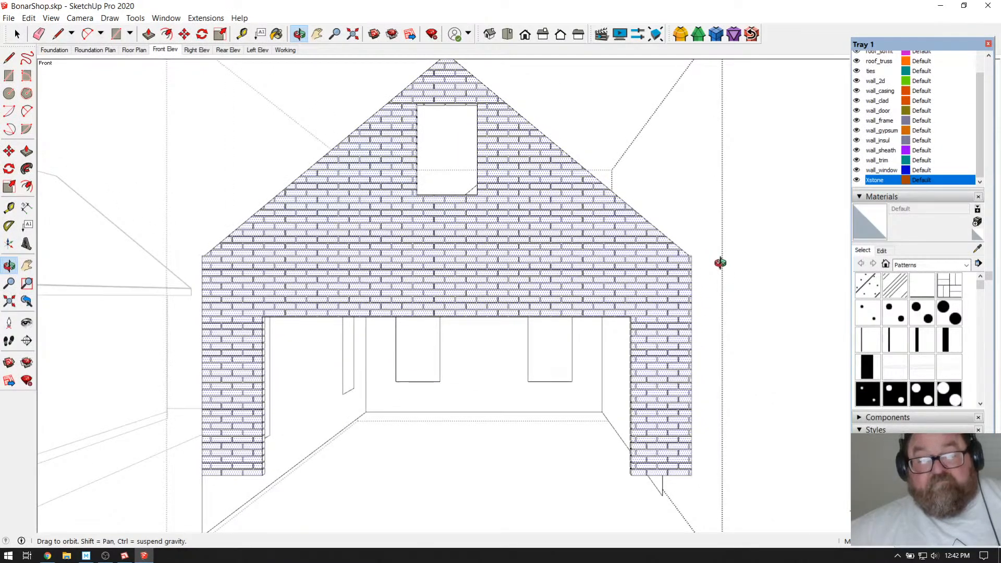
pyautogui.click(18, 35)
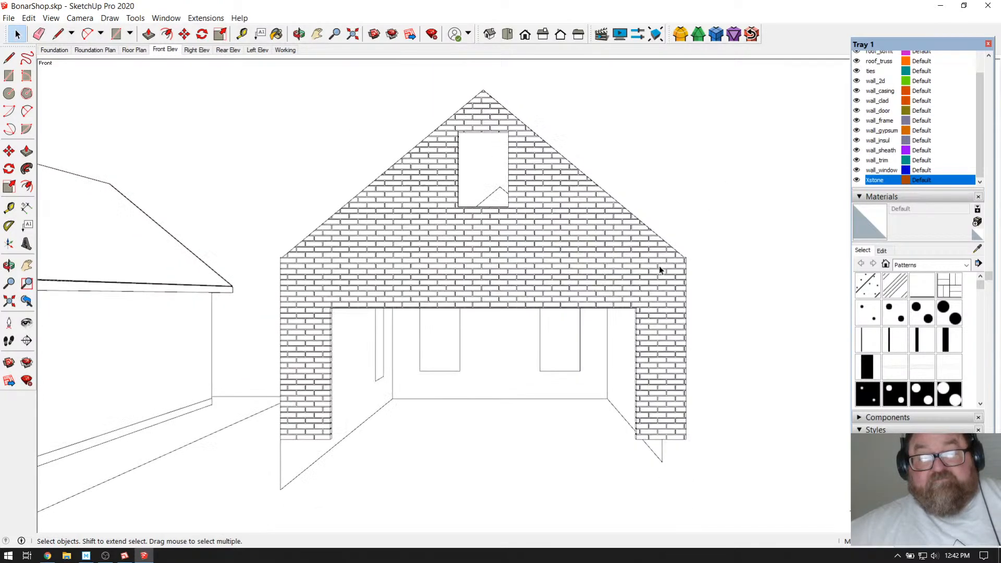
pyautogui.scroll(1, 613, 303)
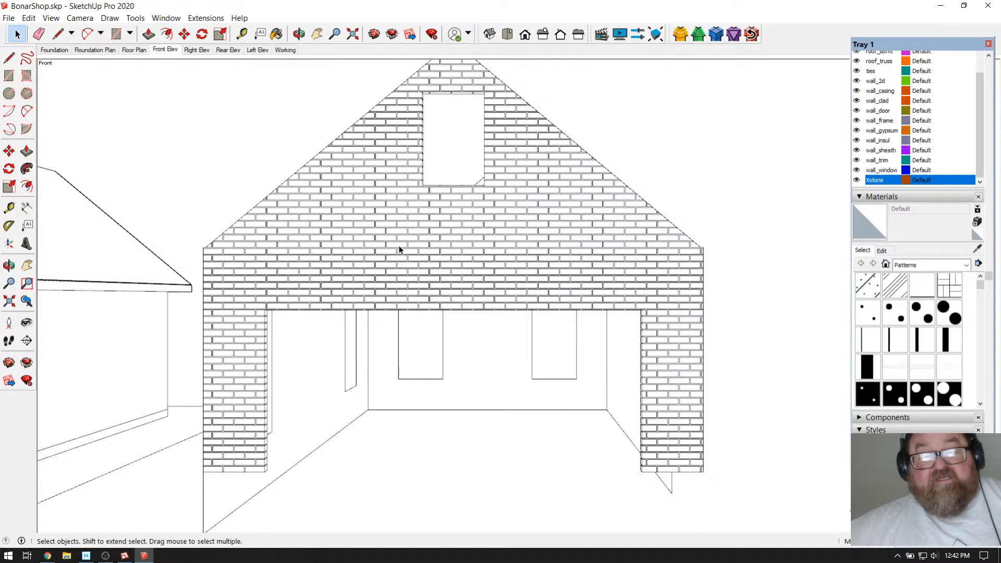
# Step: Switch to Chrome and search Google for images of architectural elevations in a new tab
pyautogui.click(46, 557)
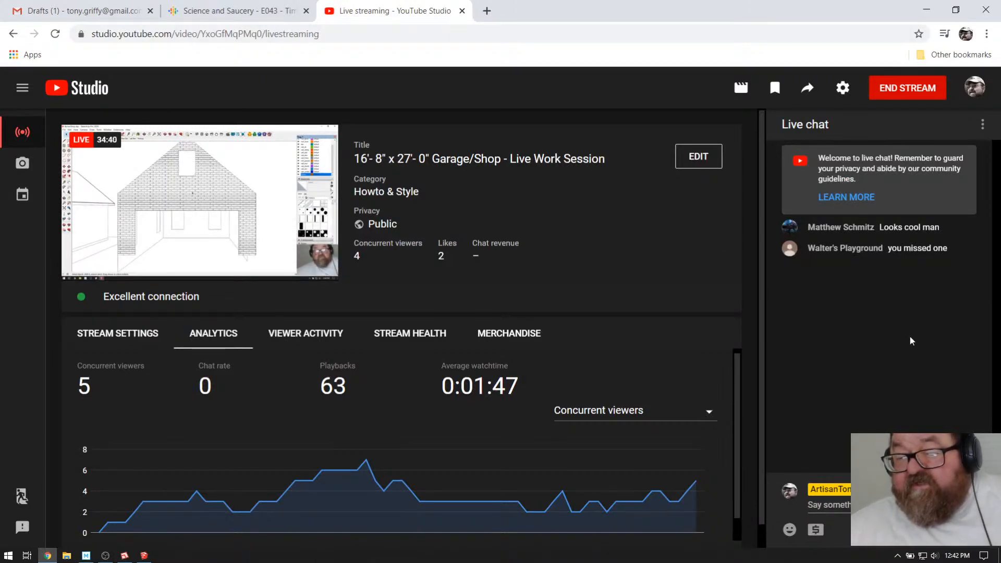
pyautogui.click(486, 10)
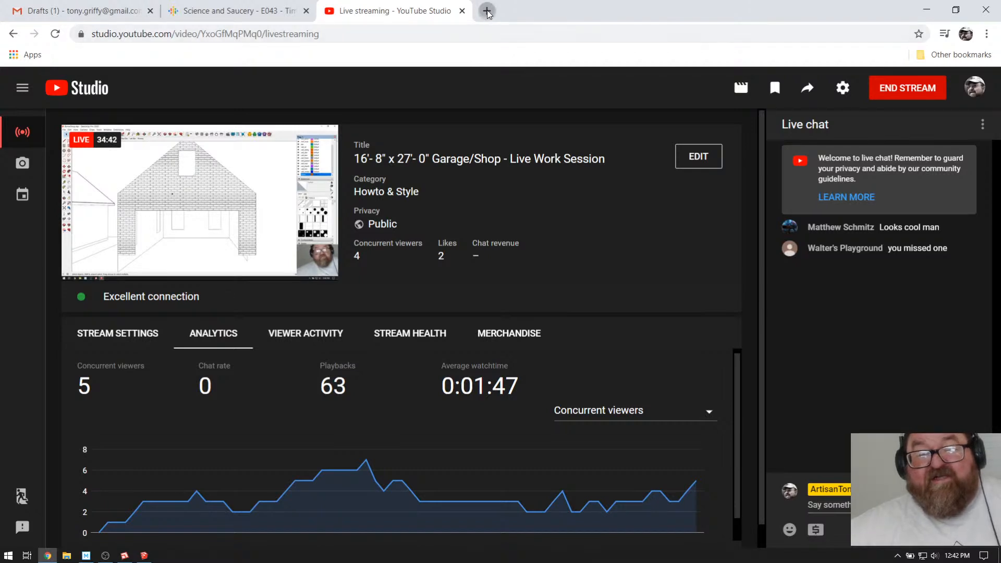
pyautogui.click(483, 269)
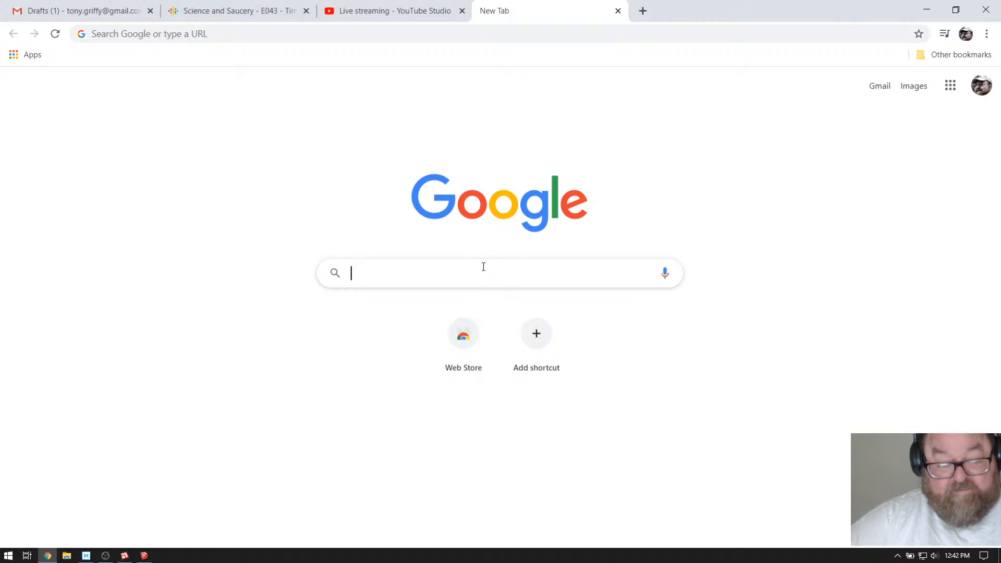
pyautogui.write('archetc')
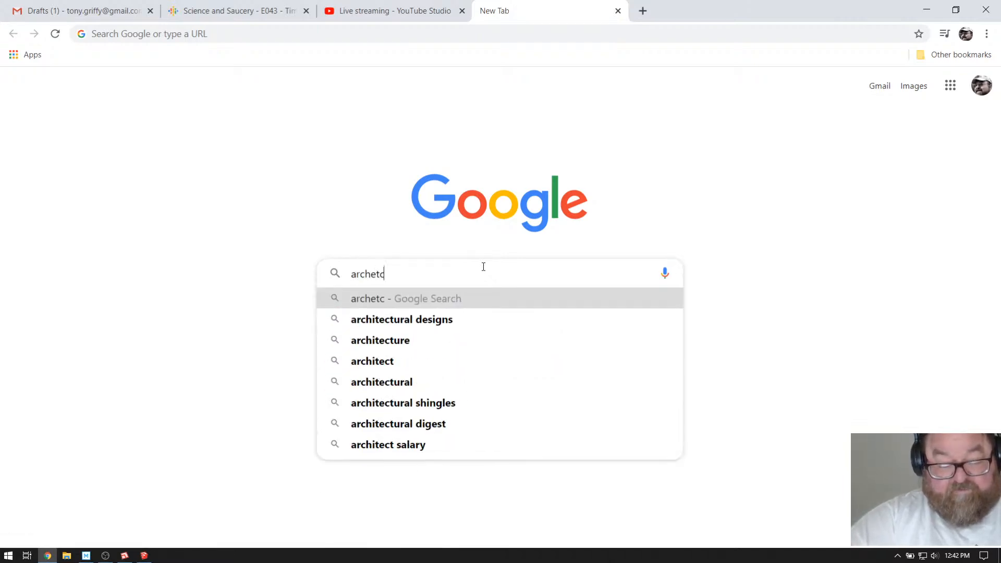
pyautogui.write('ural ele')
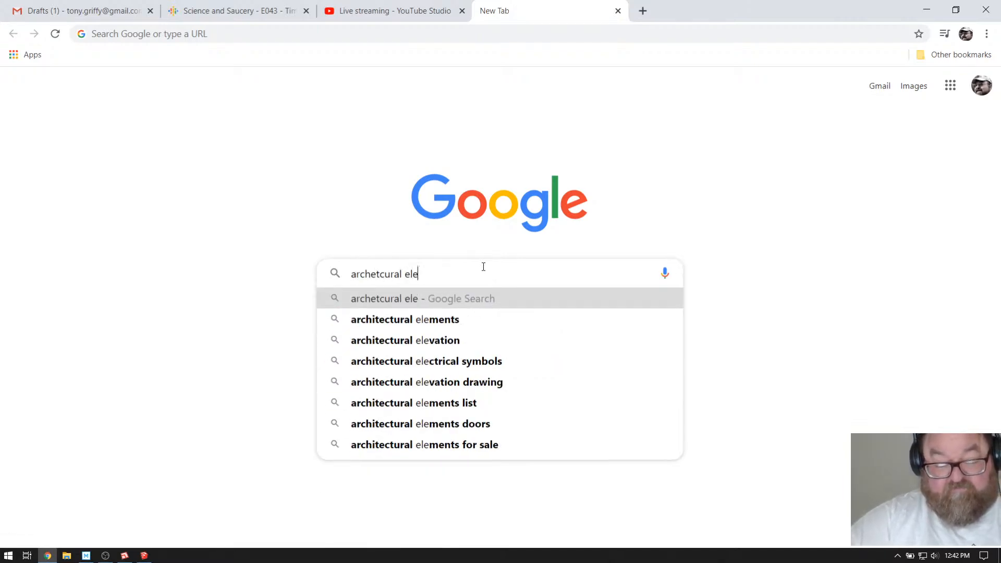
pyautogui.write('vations')
pyautogui.press('Return')
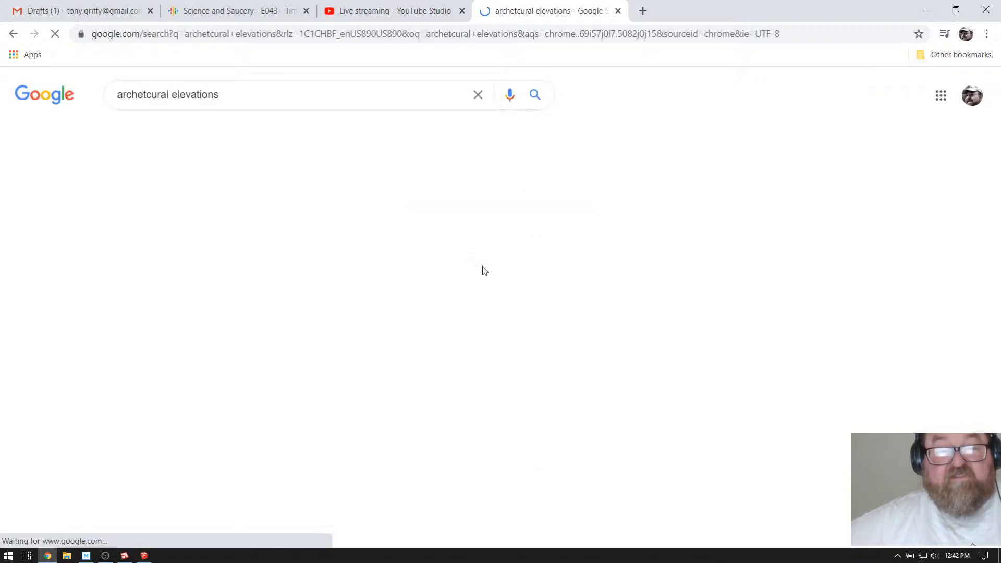
pyautogui.click(290, 190)
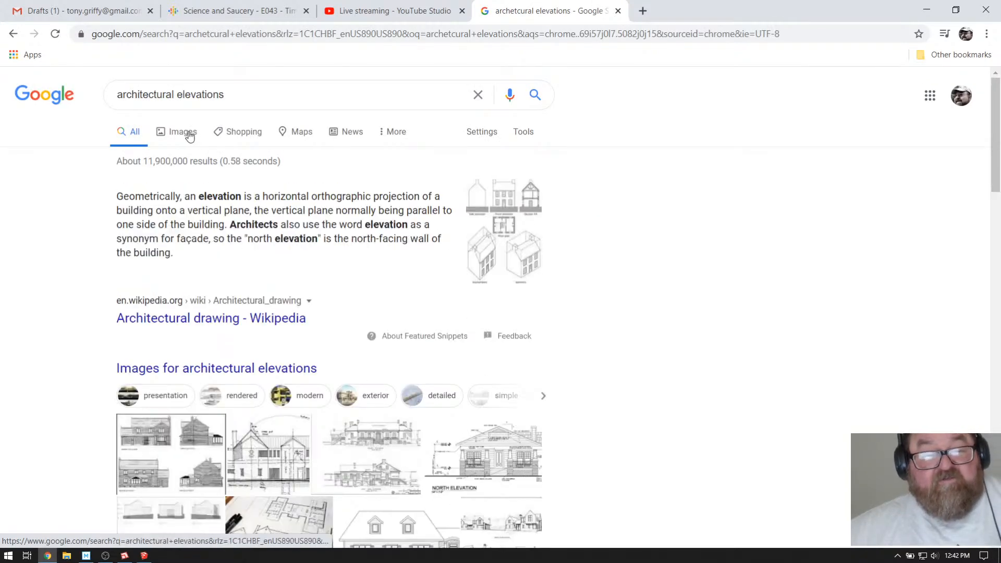
pyautogui.click(187, 135)
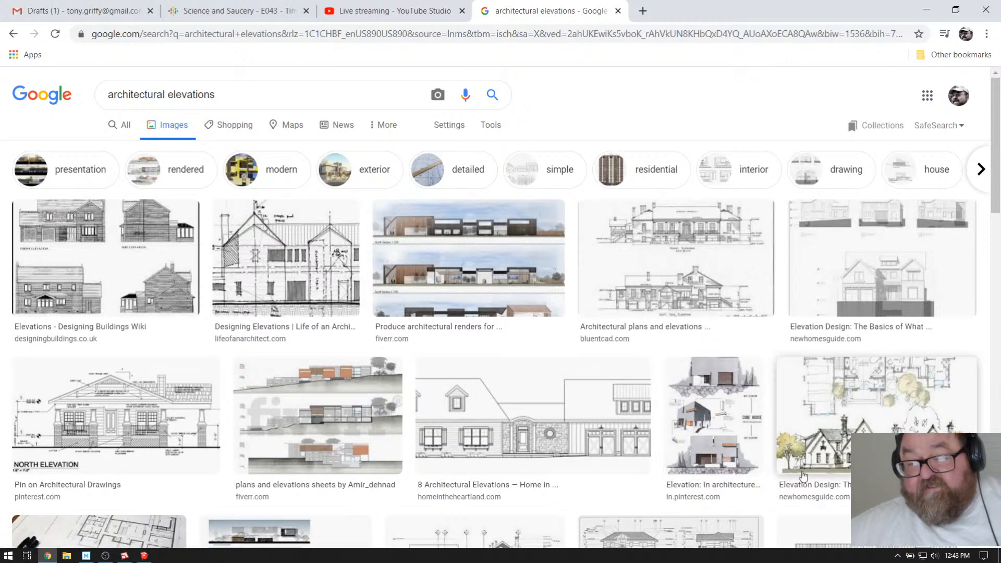
# Step: Open the BluEntCAD article on architectural plans and elevations from its image result and find its front elevation drawing
pyautogui.click(701, 327)
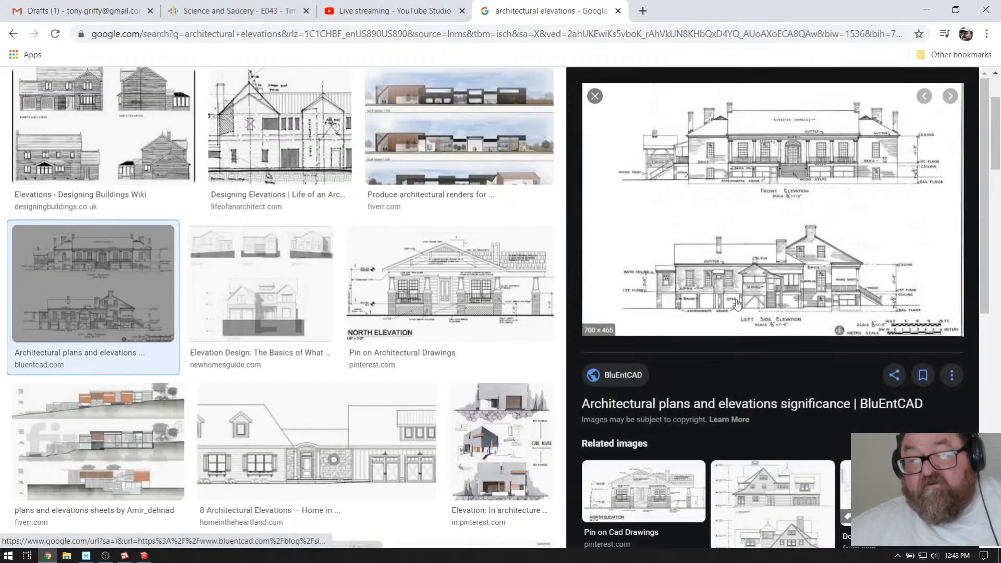
pyautogui.click(793, 261)
pyautogui.scroll(-10, 673, 281)
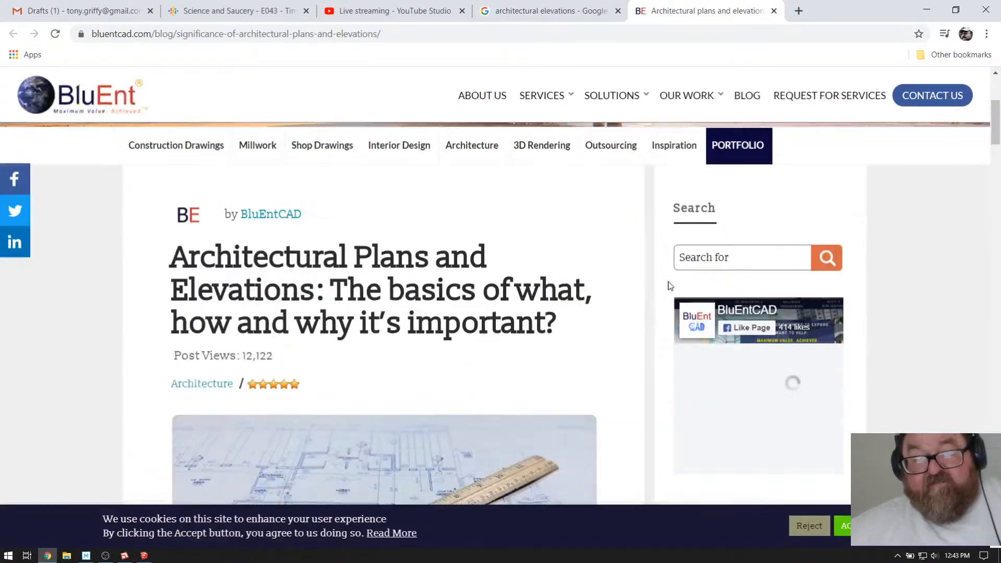
pyautogui.scroll(-8, 533, 281)
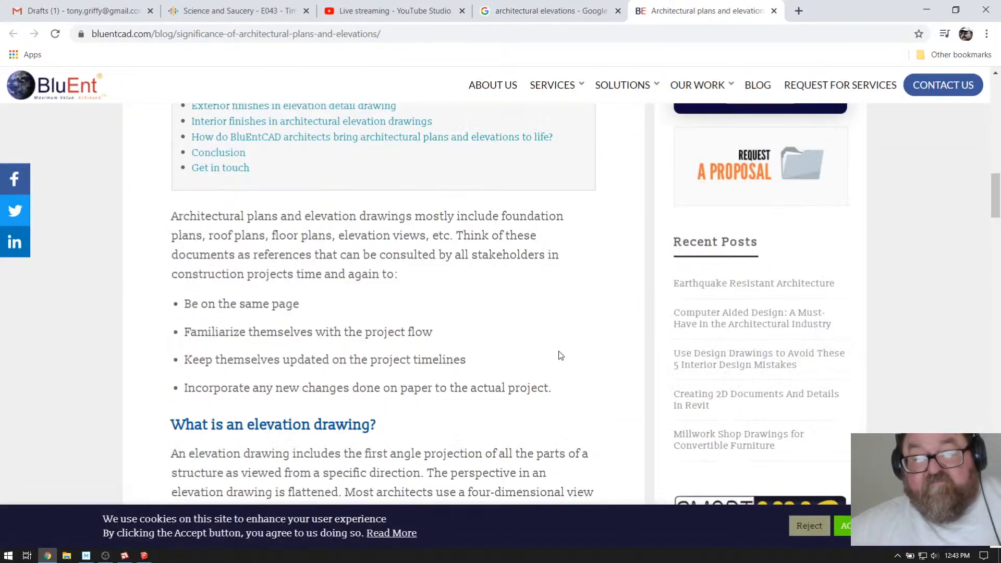
pyautogui.scroll(-4, 513, 331)
pyautogui.scroll(-4, 513, 332)
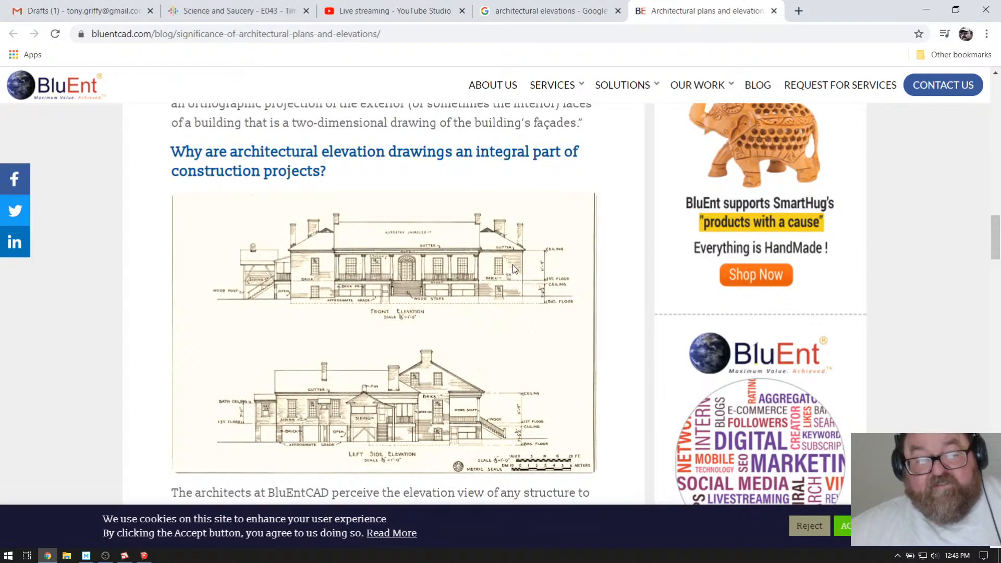
# Step: Enlarge the article page to 250%, accept its cookies and examine the brick hatching on the front and left side elevations
pyautogui.keyDown('ctrl'); pyautogui.scroll(5, 508, 277); pyautogui.keyUp('ctrl')
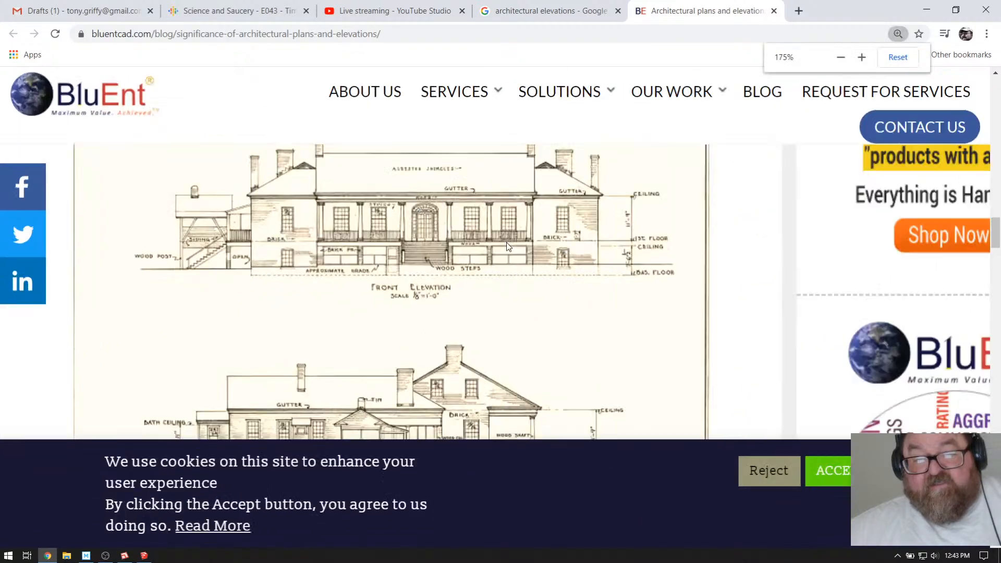
pyautogui.scroll(4, 510, 261)
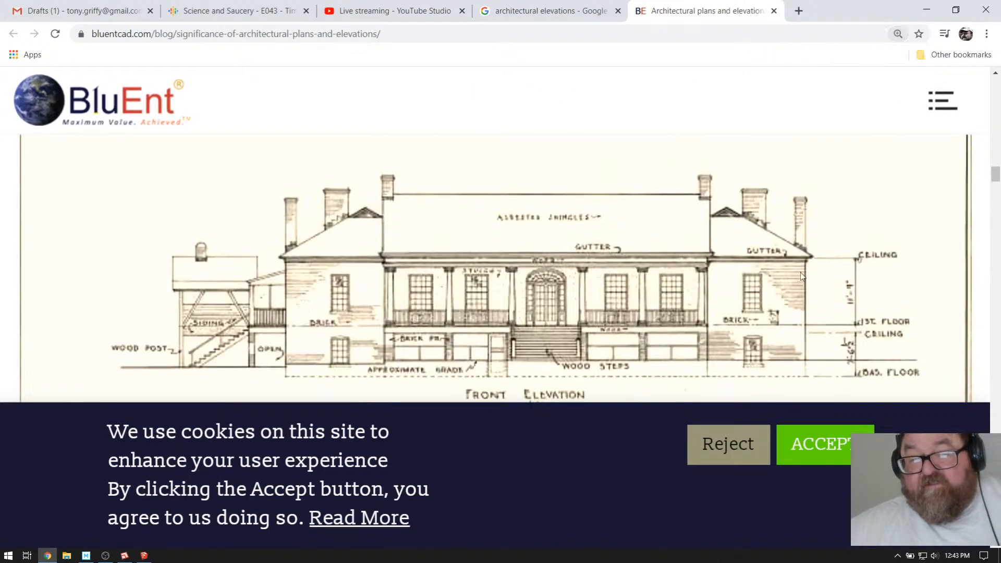
pyautogui.keyDown('ctrl'); pyautogui.scroll(1, 791, 293); pyautogui.keyUp('ctrl')
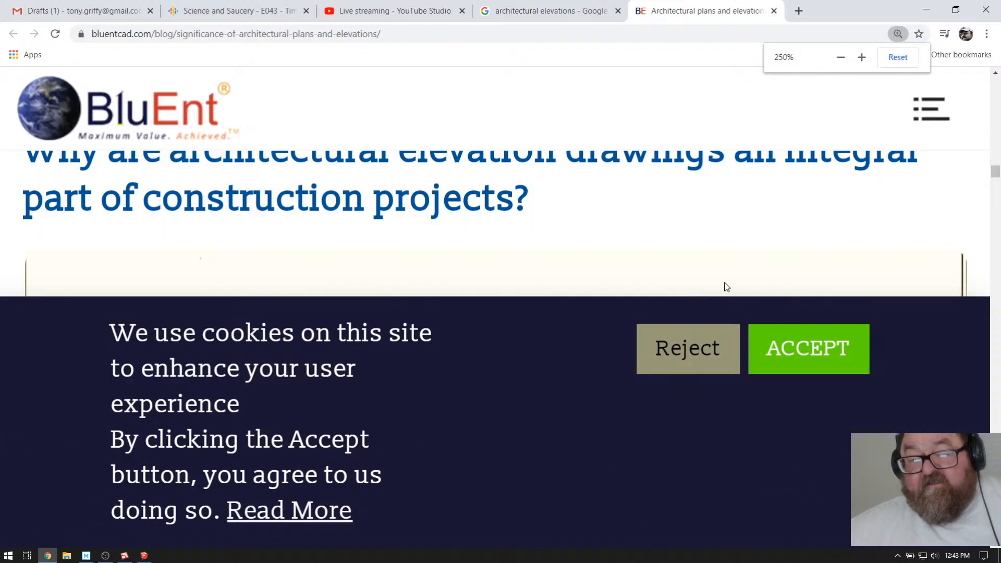
pyautogui.click(803, 354)
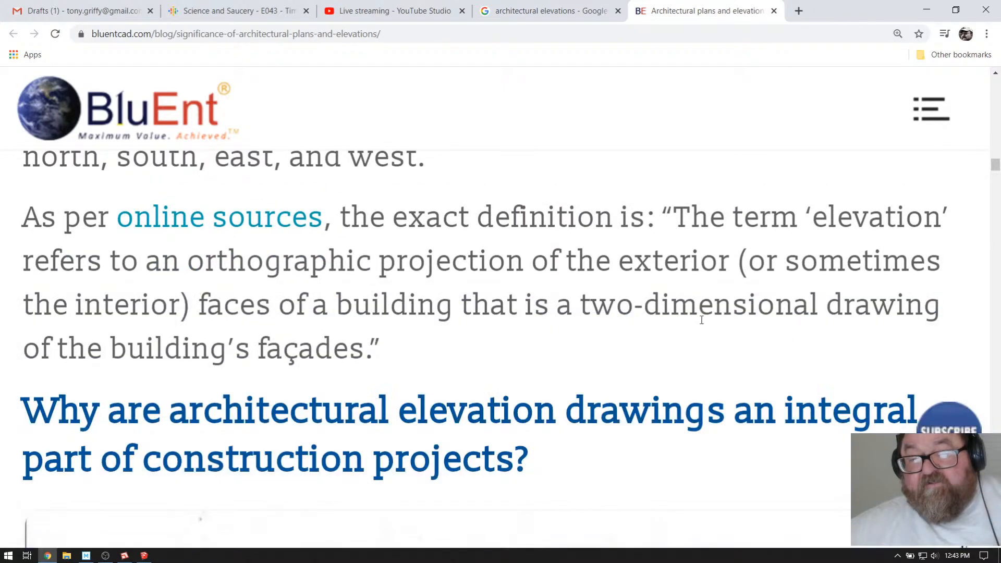
pyautogui.scroll(-2, 700, 329)
pyautogui.scroll(-5, 700, 329)
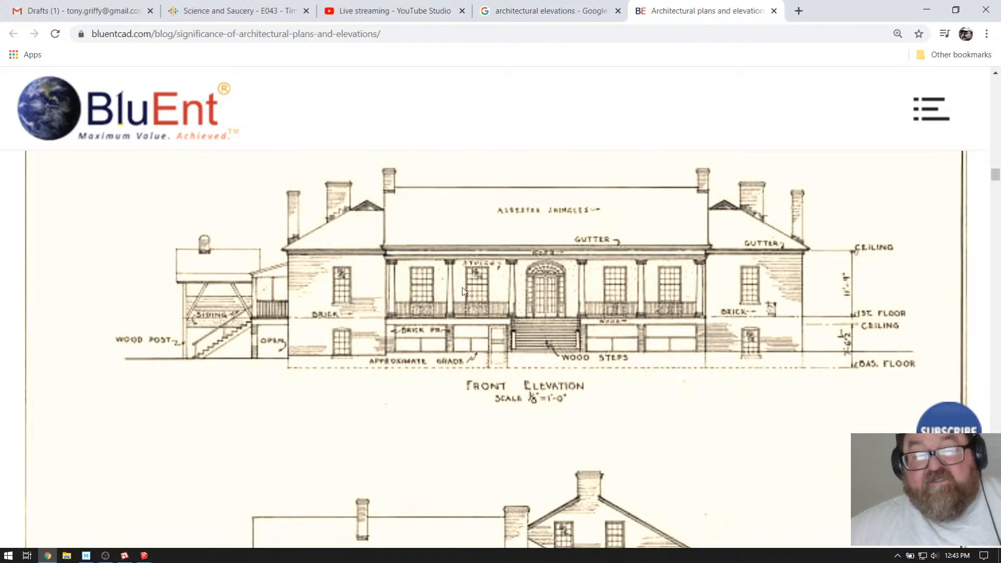
pyautogui.scroll(-3, 266, 308)
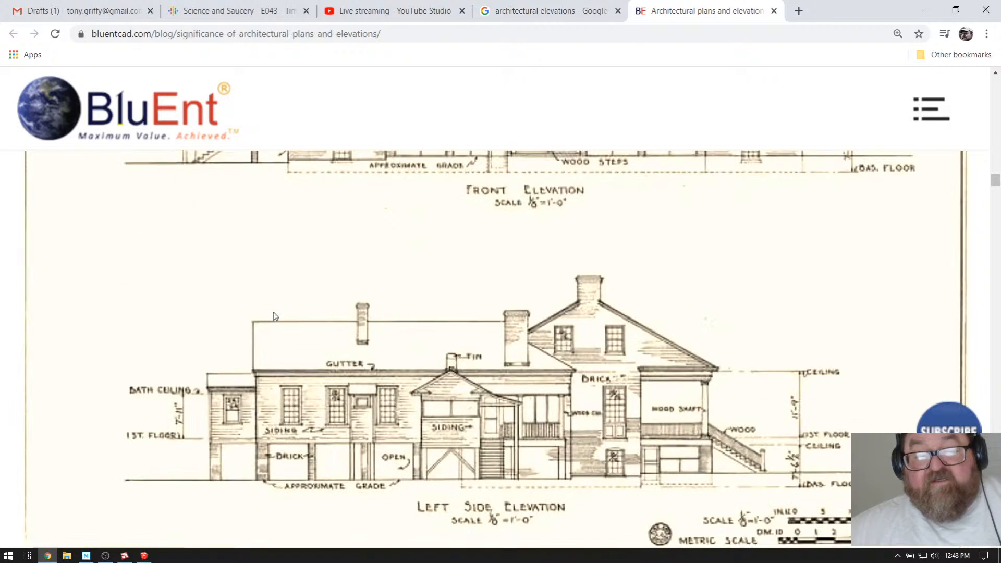
pyautogui.scroll(-2, 339, 402)
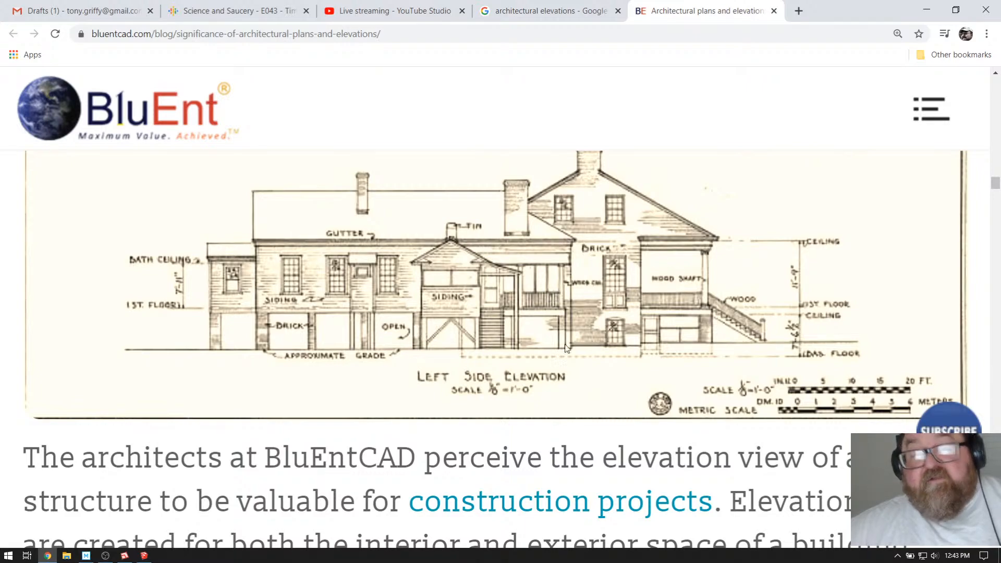
# Step: Look through the article's floor plan, axonometric and isometric drawings, and close the article
pyautogui.scroll(-4, 466, 355)
pyautogui.scroll(-15, 459, 362)
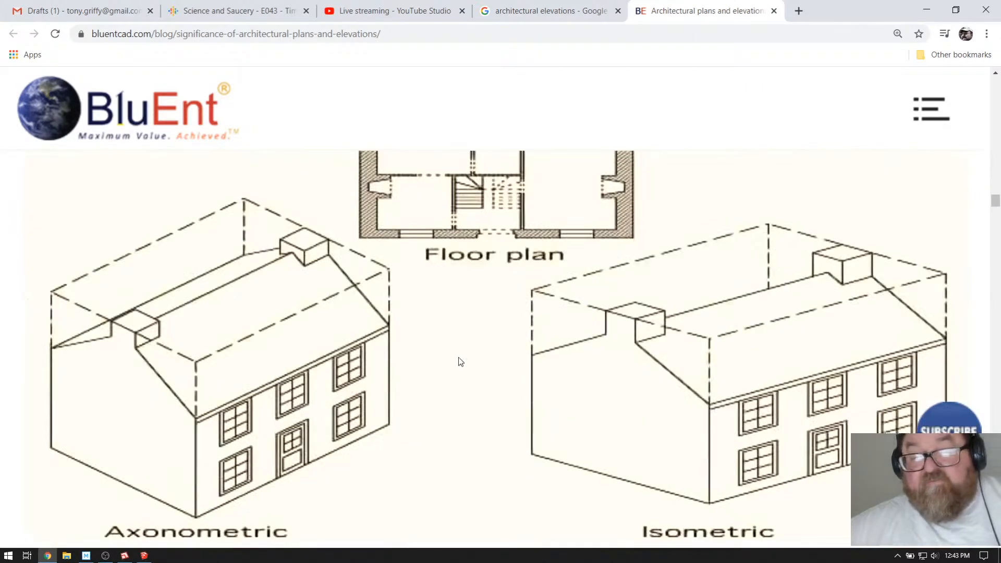
pyautogui.scroll(5, 357, 283)
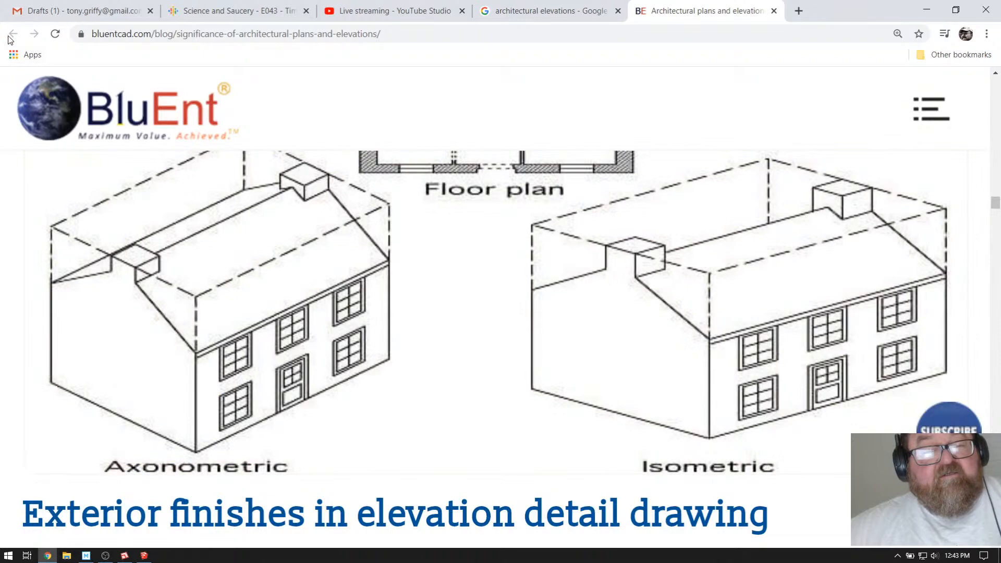
pyautogui.scroll(10, 585, 205)
pyautogui.scroll(3, 584, 205)
pyautogui.click(774, 11)
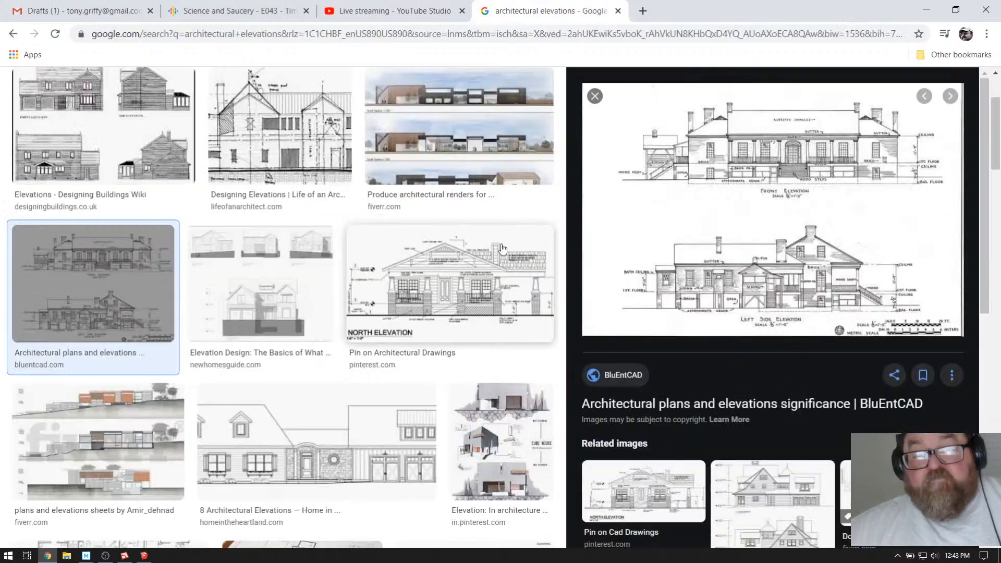
# Step: Open the Pinterest North Elevation drawing at full size, examine its brick columns and siding, and close the image
pyautogui.click(466, 276)
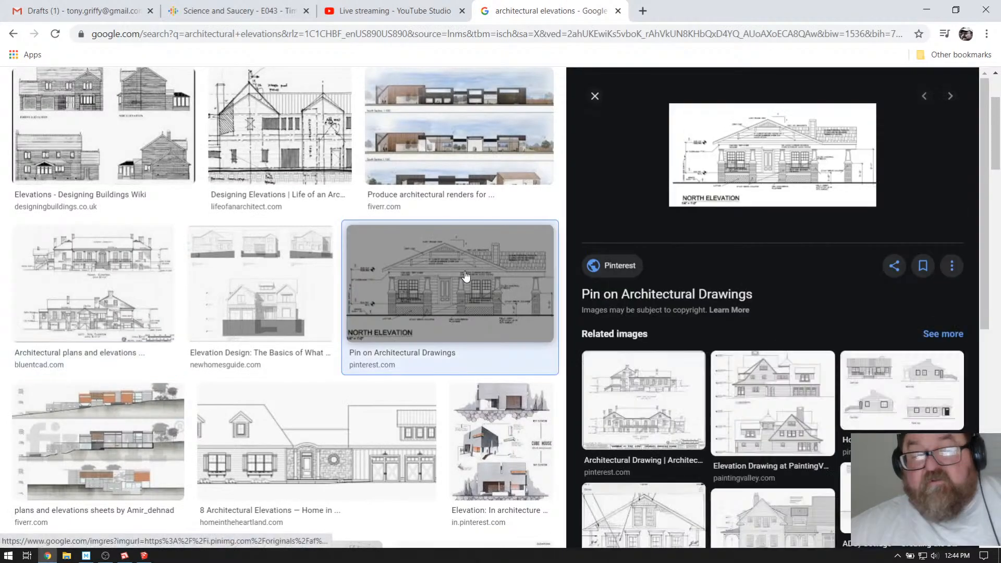
pyautogui.click(790, 152)
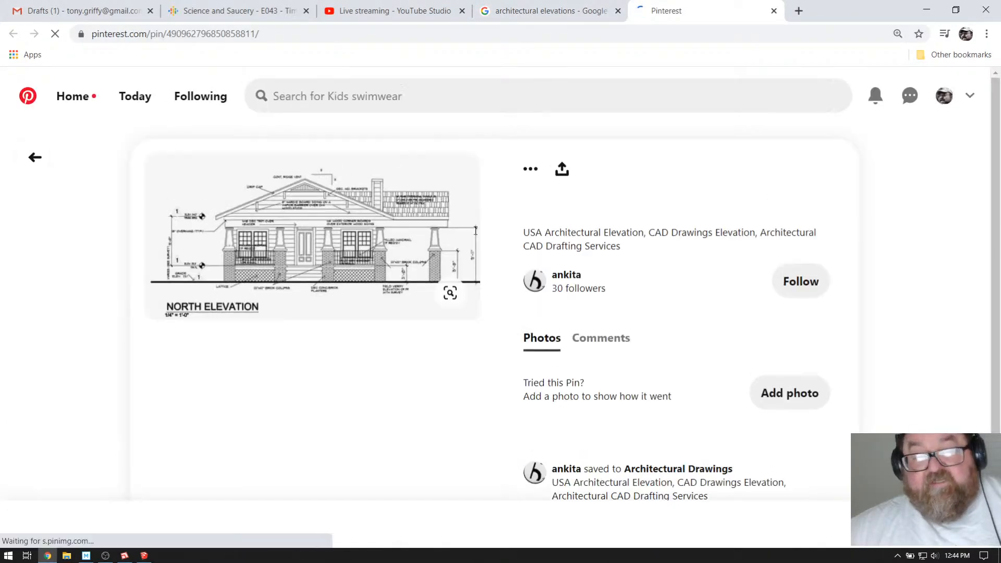
pyautogui.click(330, 226)
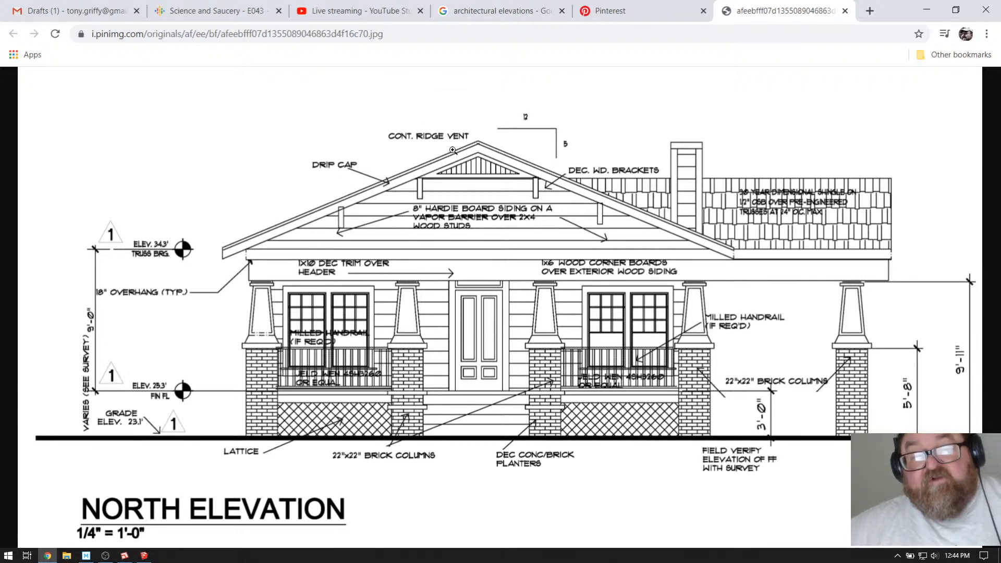
pyautogui.click(846, 11)
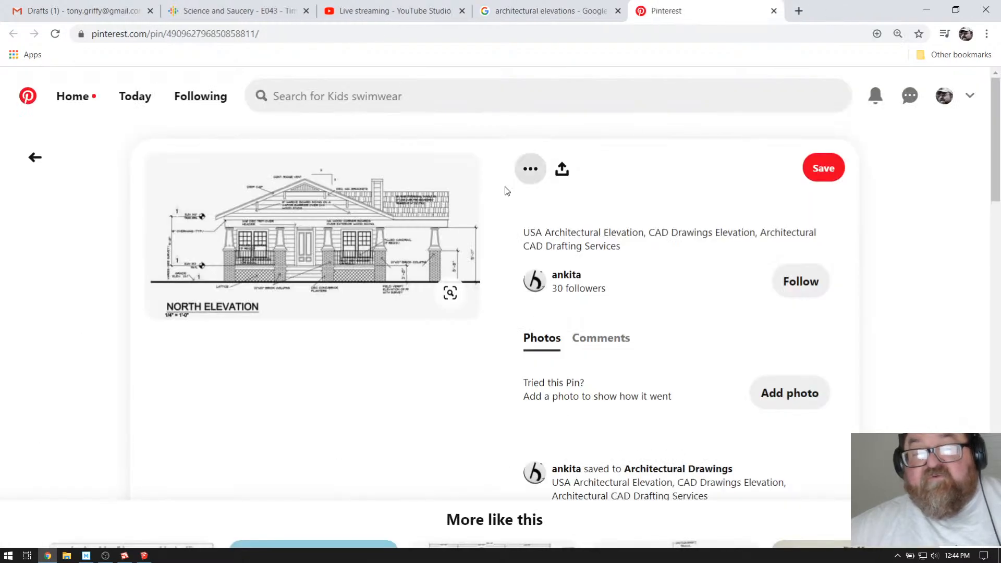
# Step: Return to SketchUp and examine the brick front wall head-on and from an angled view beside the original shop
pyautogui.click(144, 556)
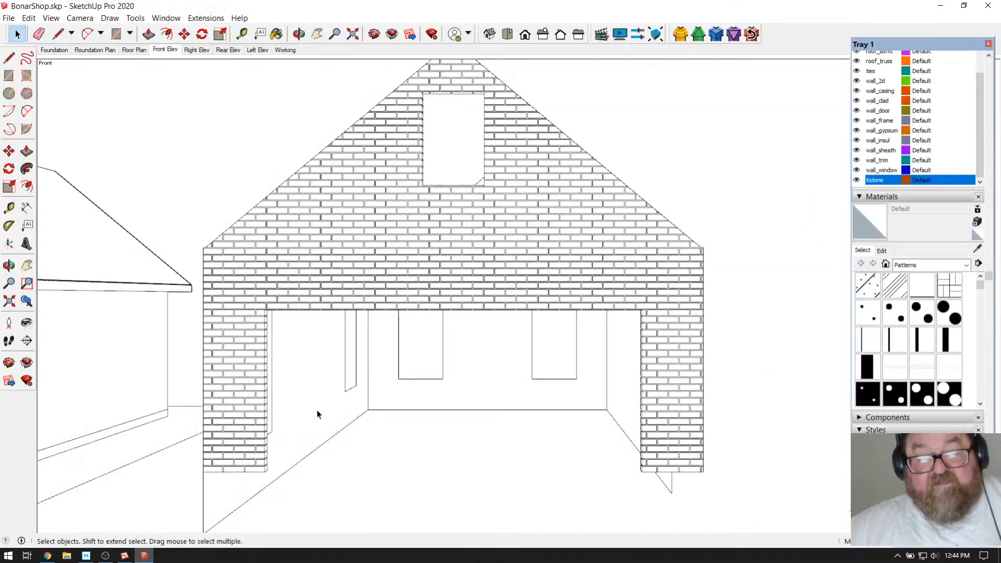
pyautogui.scroll(3, 561, 247)
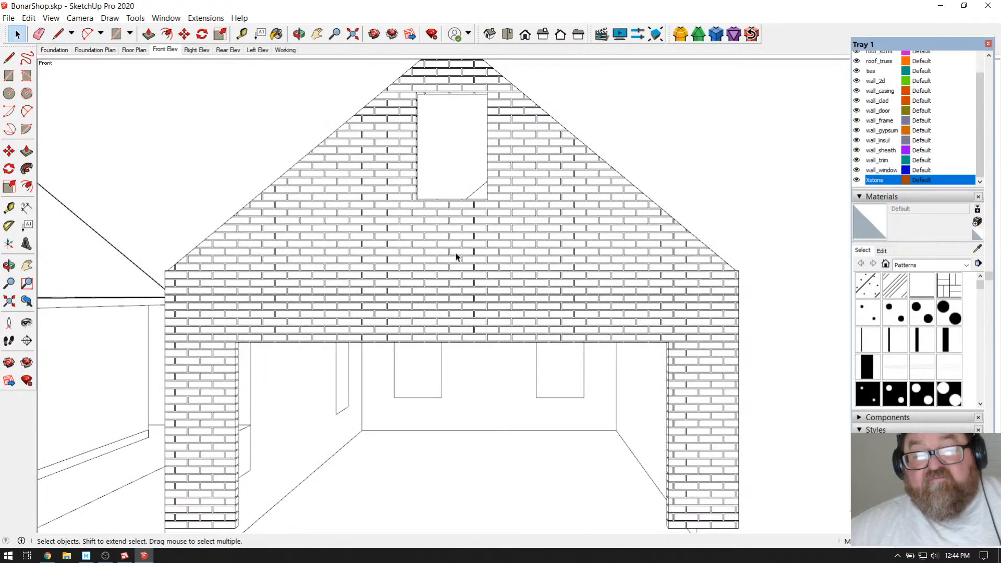
pyautogui.scroll(-2, 567, 284)
pyautogui.press('o')
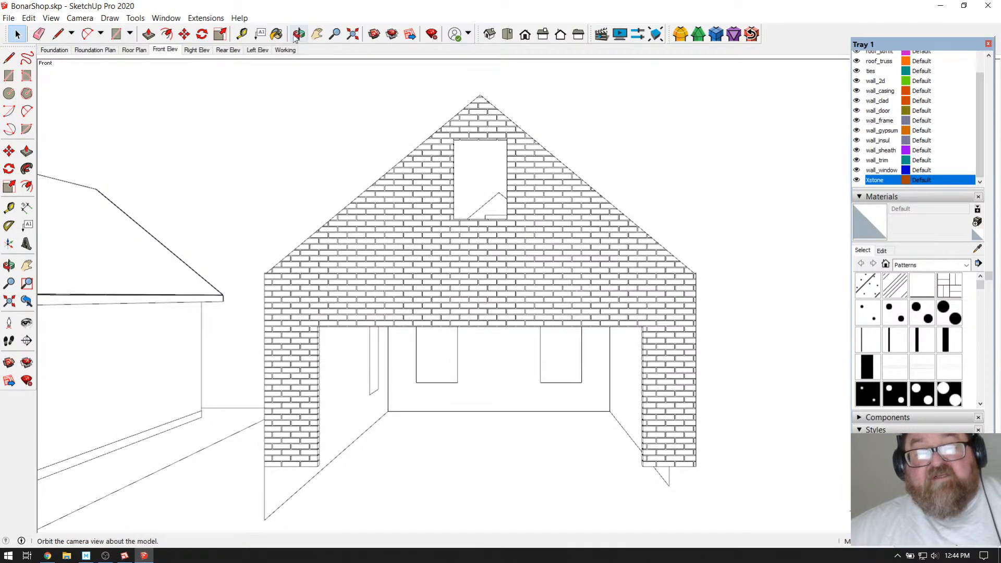
pyautogui.moveTo(620, 295); pyautogui.dragTo(719, 387)
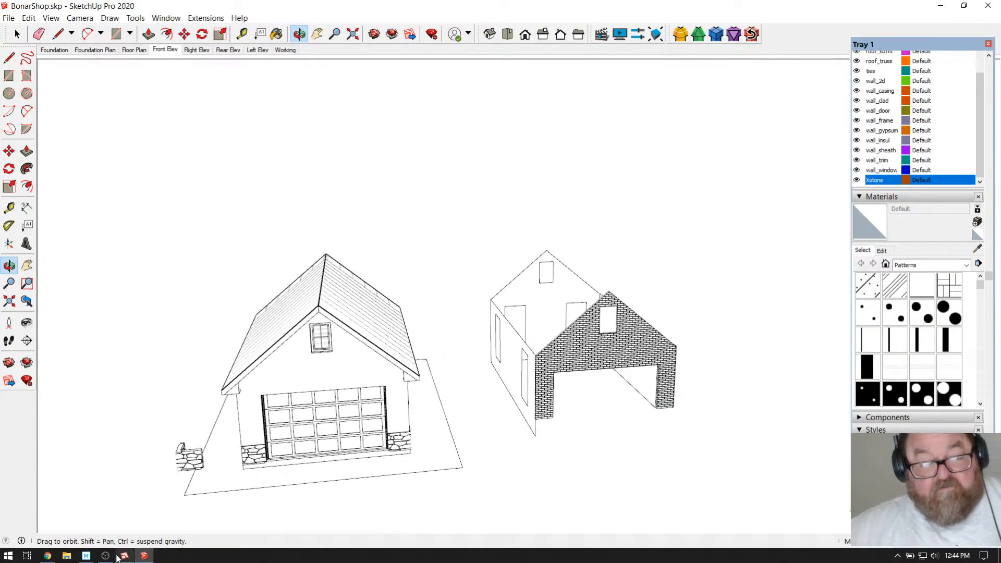
# Step: Switch to the browser, close the Pinterest page and bring up the YouTube Studio live streaming page
pyautogui.click(47, 556)
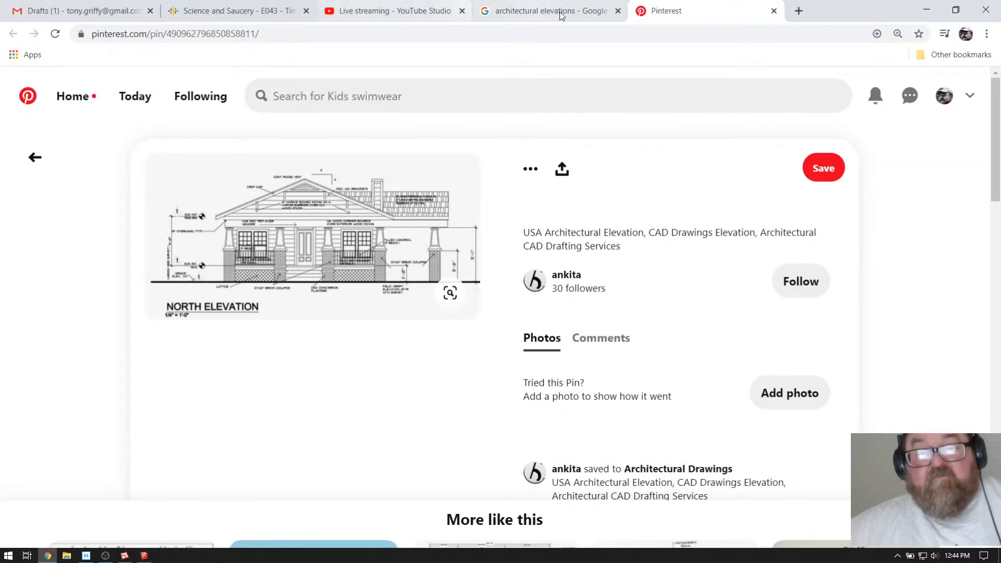
pyautogui.click(774, 11)
pyautogui.click(397, 10)
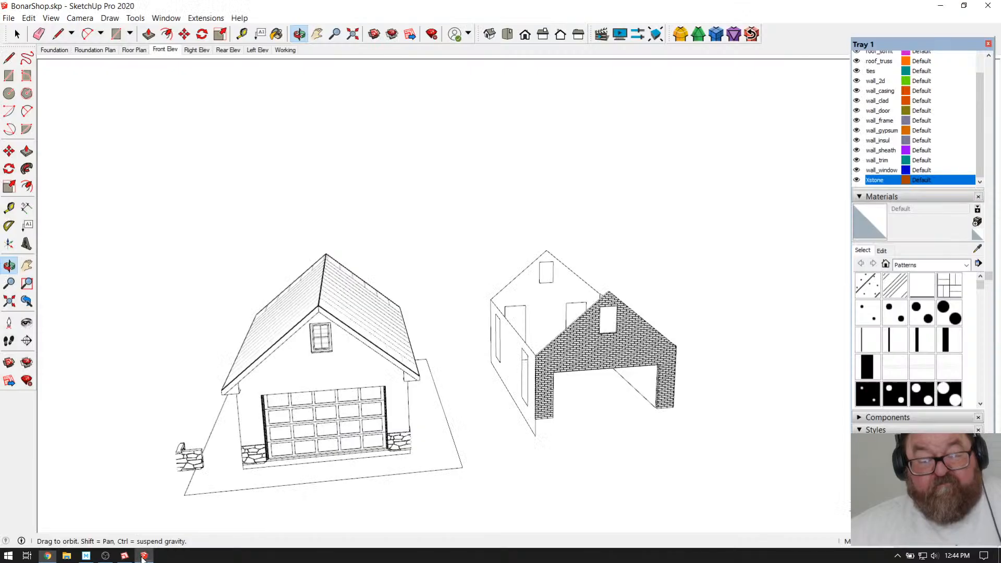
# Step: Return to SketchUp and delete the short stray edge at the opening's upper corner on the copied rear gable wall
pyautogui.click(144, 556)
pyautogui.scroll(5, 572, 362)
pyautogui.moveTo(572, 362); pyautogui.dragTo(529, 426)
pyautogui.moveTo(547, 407); pyautogui.dragTo(569, 340)
pyautogui.moveTo(400, 241); pyautogui.dragTo(342, 191)
pyautogui.press('space')
pyautogui.hotkey('ctrl', 'a')
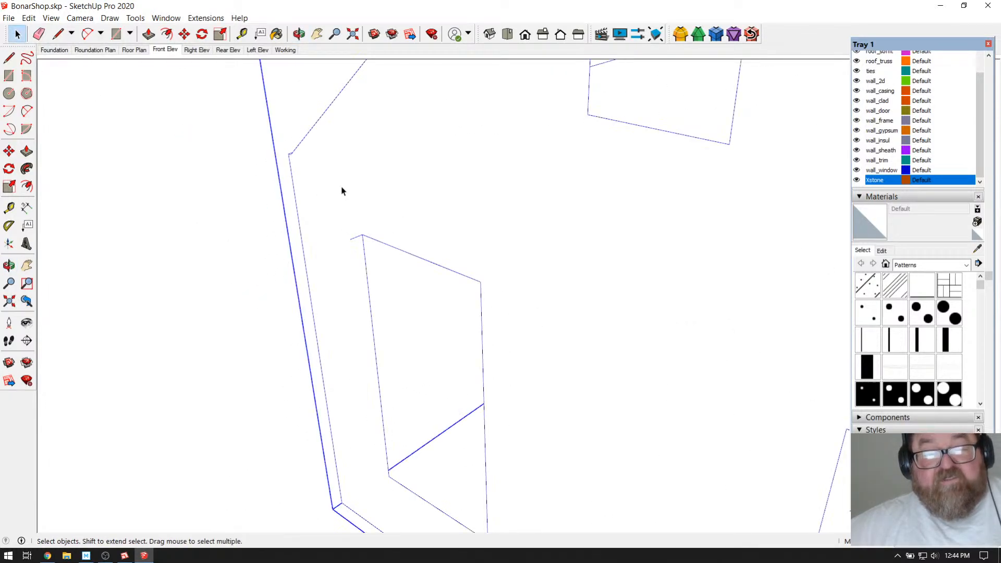
pyautogui.doubleClick(353, 241)
pyautogui.hotkey('ctrl', 'a')
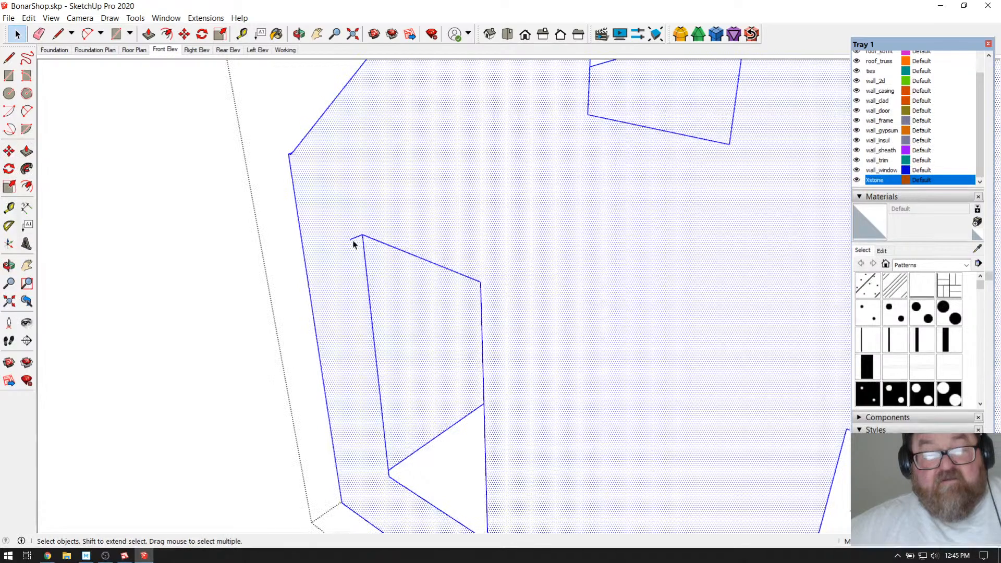
pyautogui.click(354, 240)
pyautogui.press('Delete')
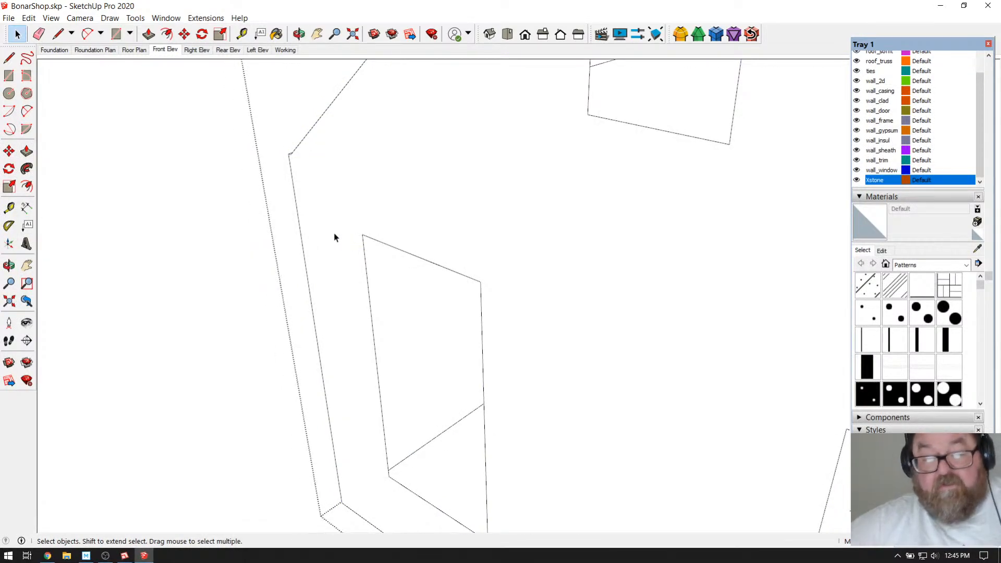
pyautogui.scroll(-10, 334, 237)
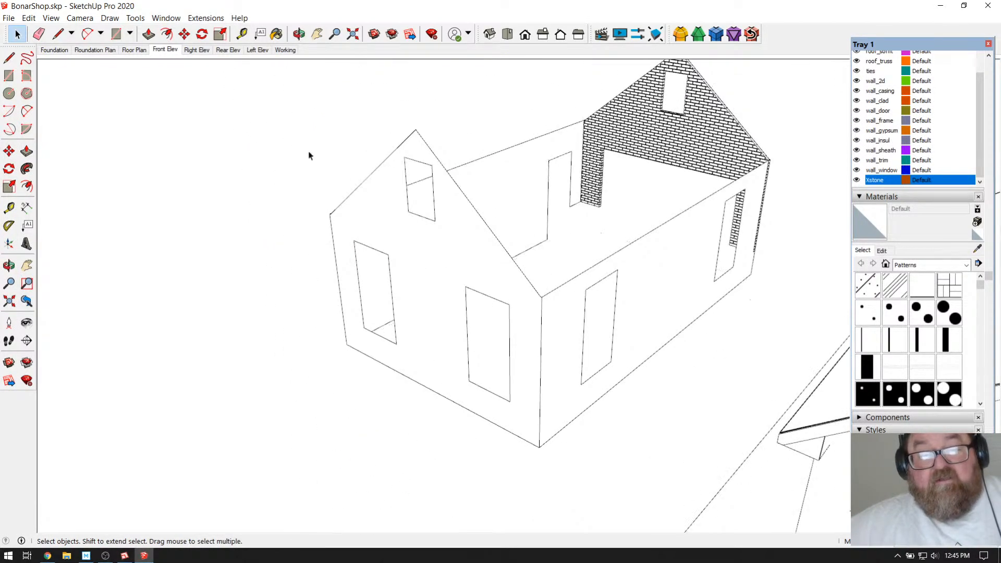
# Step: Delete the generated 3D brick cladding from the copied front gable wall
pyautogui.click(301, 32)
pyautogui.moveTo(427, 251); pyautogui.dragTo(712, 205)
pyautogui.scroll(6, 713, 205)
pyautogui.scroll(-3, 440, 242)
pyautogui.scroll(1, 527, 334)
pyautogui.scroll(1, 528, 332)
pyautogui.click(17, 34)
pyautogui.click(303, 184)
pyautogui.doubleClick(302, 183)
pyautogui.click(307, 187)
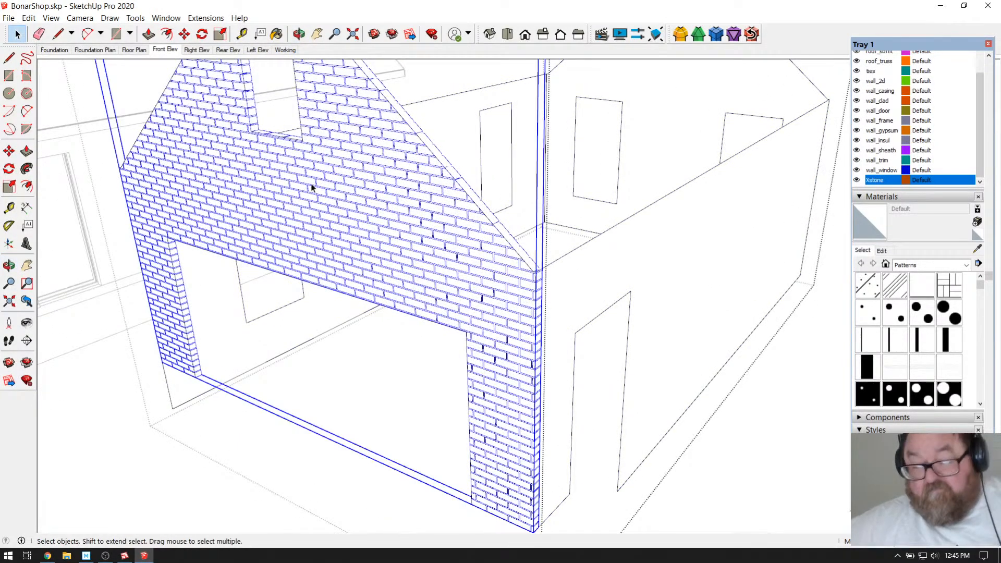
pyautogui.press('Delete')
pyautogui.scroll(-4, 376, 230)
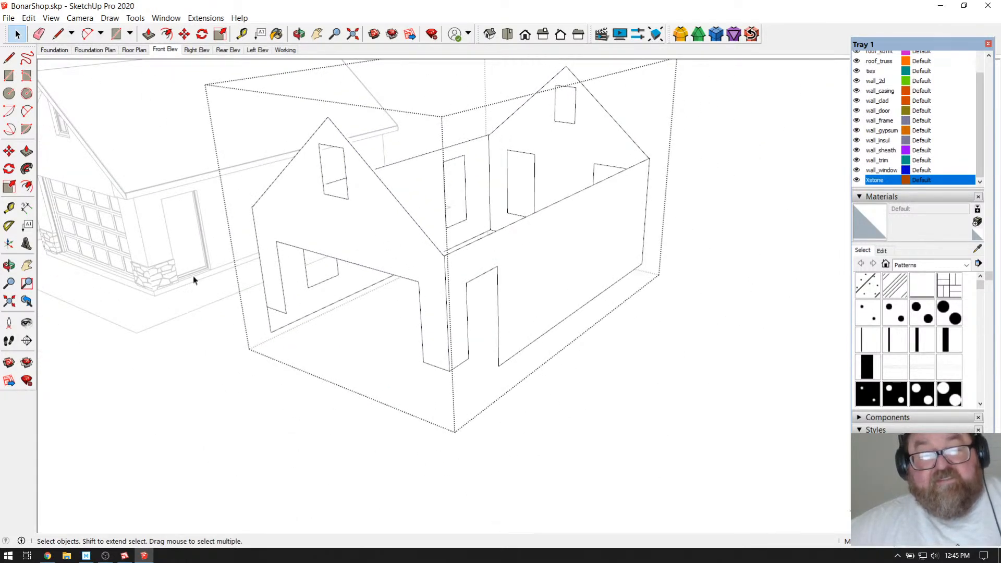
# Step: Save the model and switch to the Working scene to show the copied walls with their materials
pyautogui.click(9, 18)
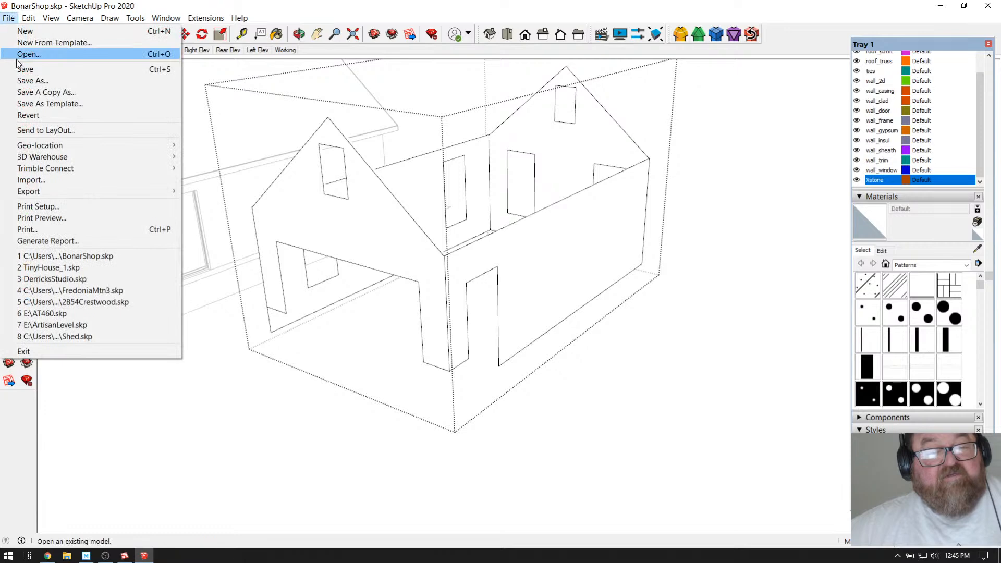
pyautogui.click(24, 68)
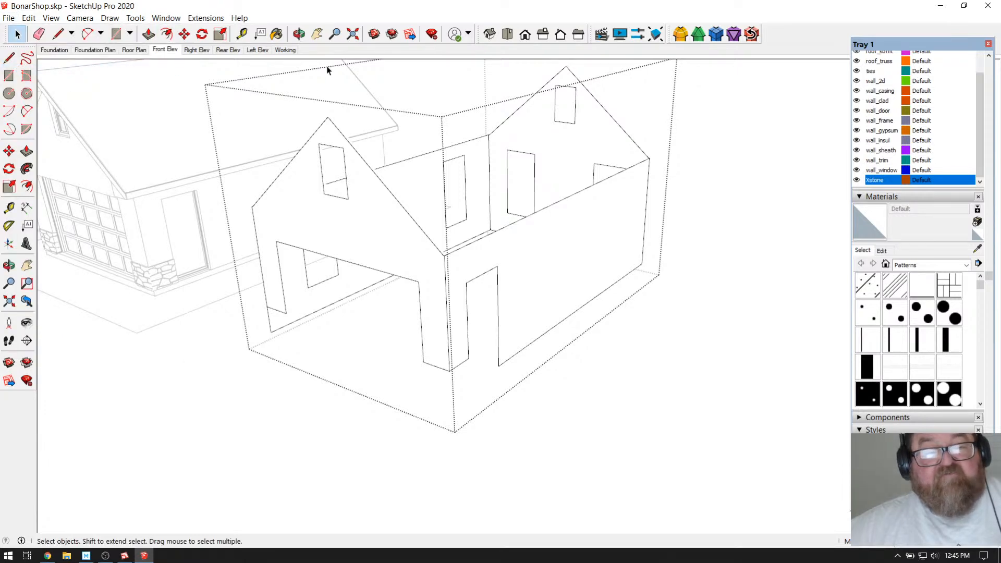
pyautogui.click(688, 359)
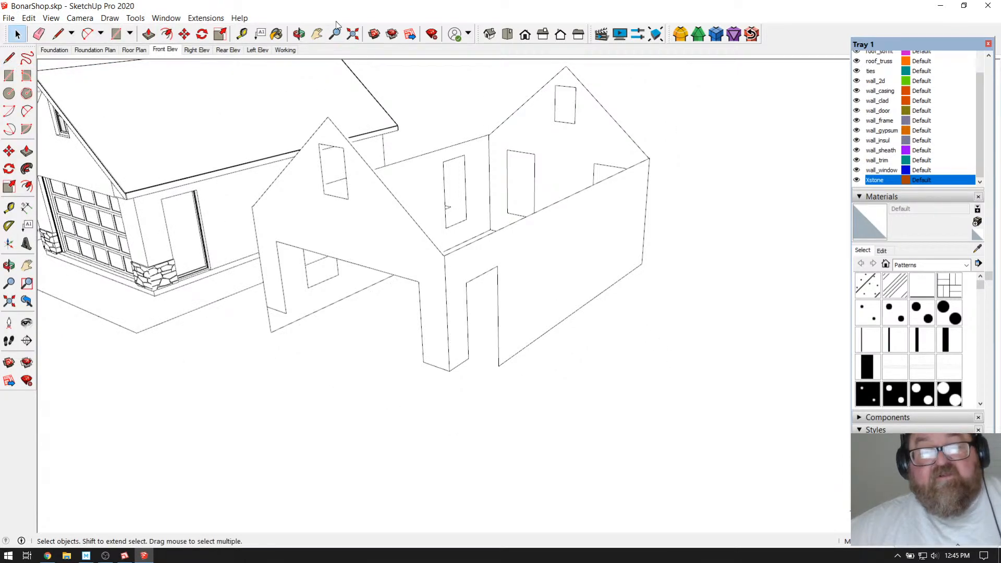
pyautogui.click(285, 49)
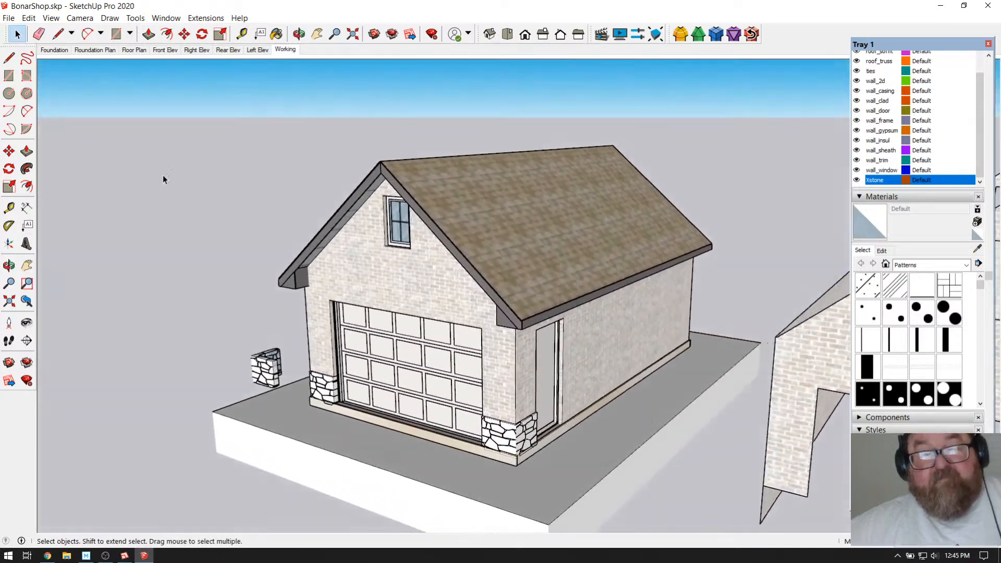
pyautogui.scroll(3, 624, 287)
pyautogui.scroll(-2, 648, 283)
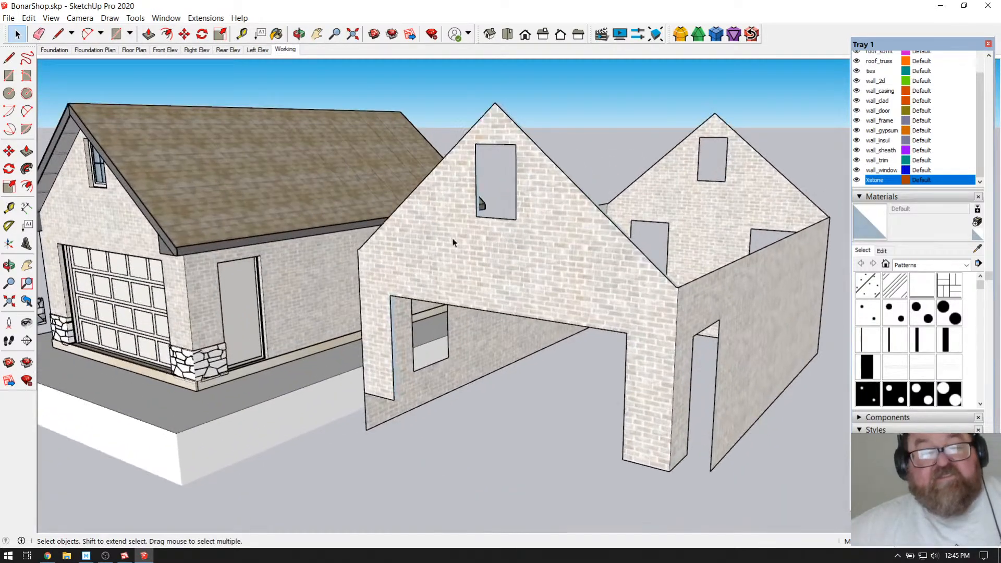
# Step: Try painting all the copied walls, outer and inner faces, with the Default material
pyautogui.click(578, 295)
pyautogui.doubleClick(577, 291)
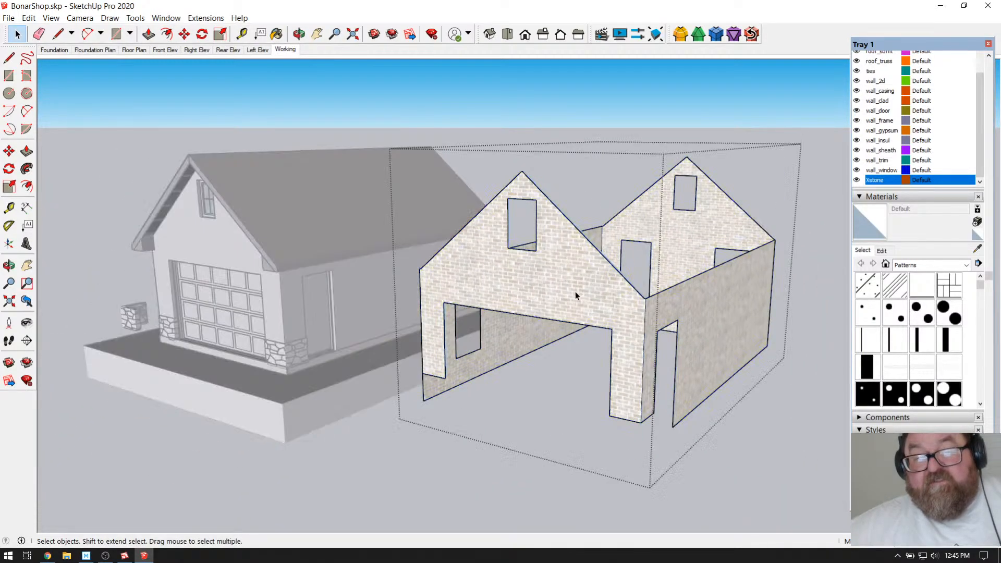
pyautogui.scroll(-2, 461, 257)
pyautogui.click(276, 33)
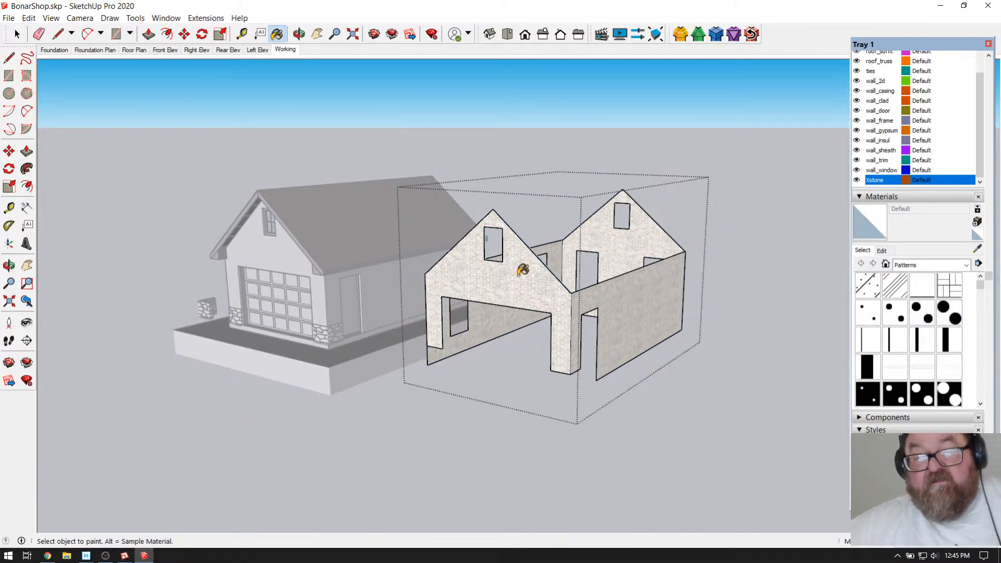
pyautogui.click(521, 272)
pyautogui.click(17, 33)
pyautogui.moveTo(412, 161); pyautogui.dragTo(759, 392)
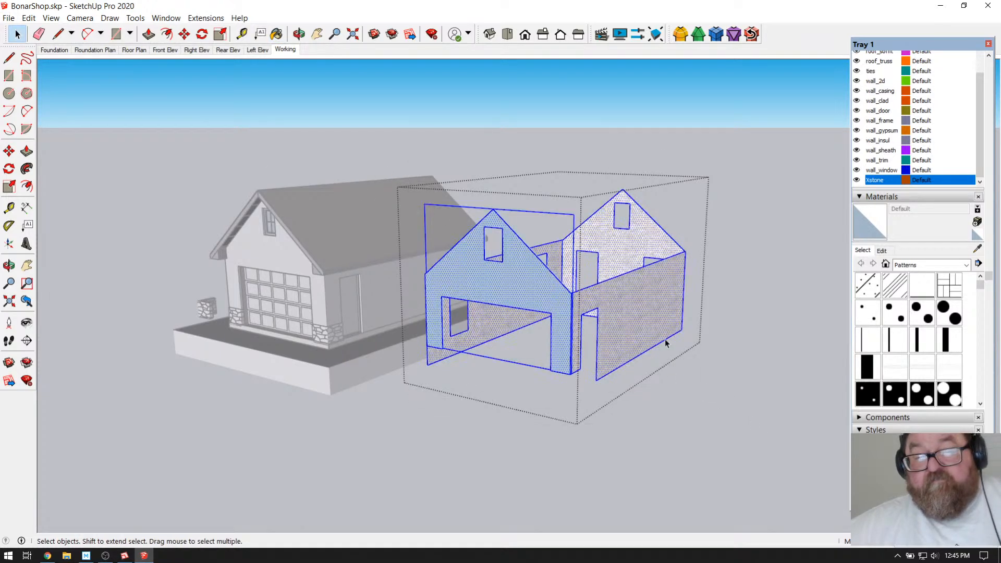
pyautogui.click(277, 34)
pyautogui.click(627, 282)
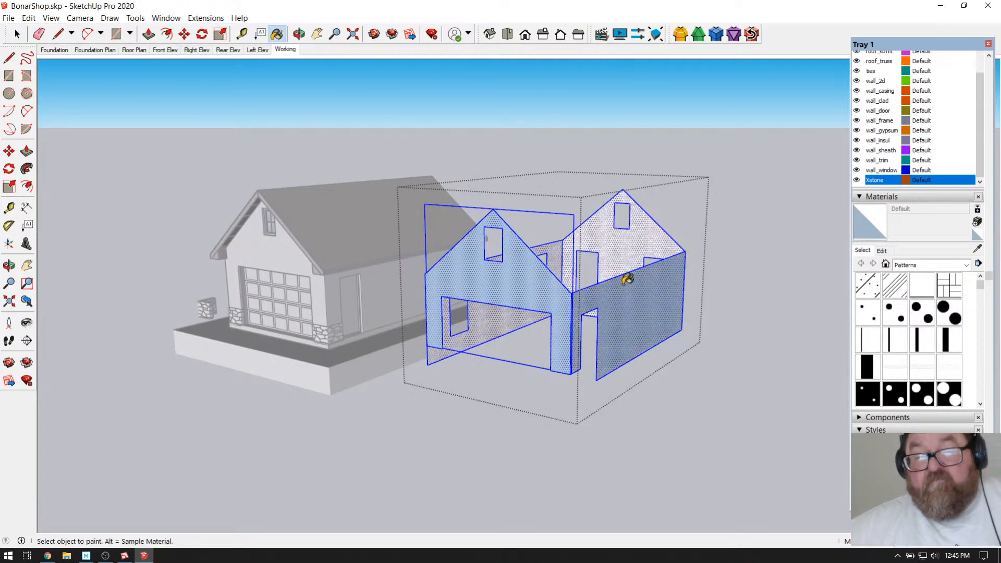
pyautogui.click(624, 247)
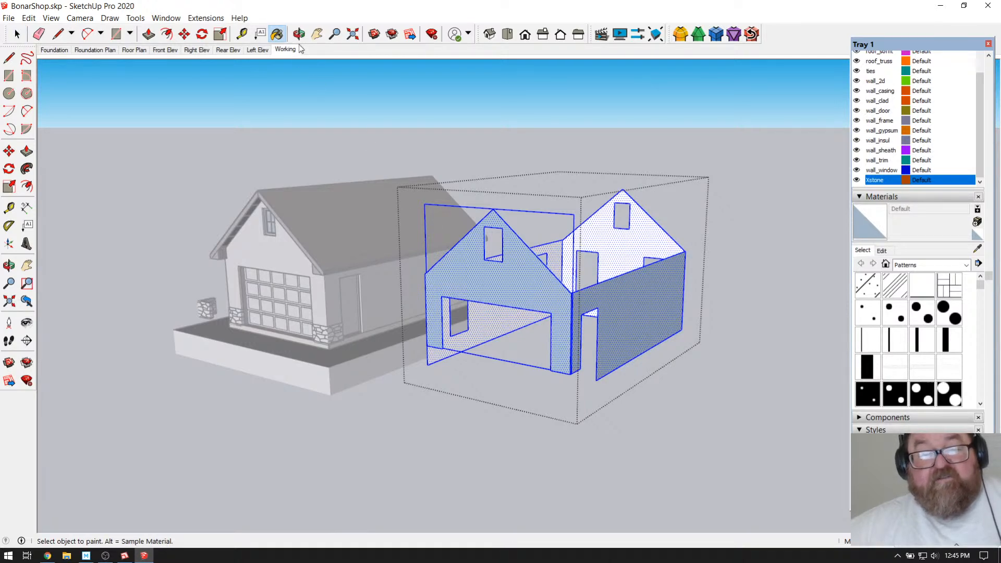
# Step: Reverse the outer face of the copied rear gable wall
pyautogui.click(299, 34)
pyautogui.moveTo(545, 326); pyautogui.dragTo(293, 214)
pyautogui.click(16, 34)
pyautogui.click(374, 285)
pyautogui.rightClick(375, 285)
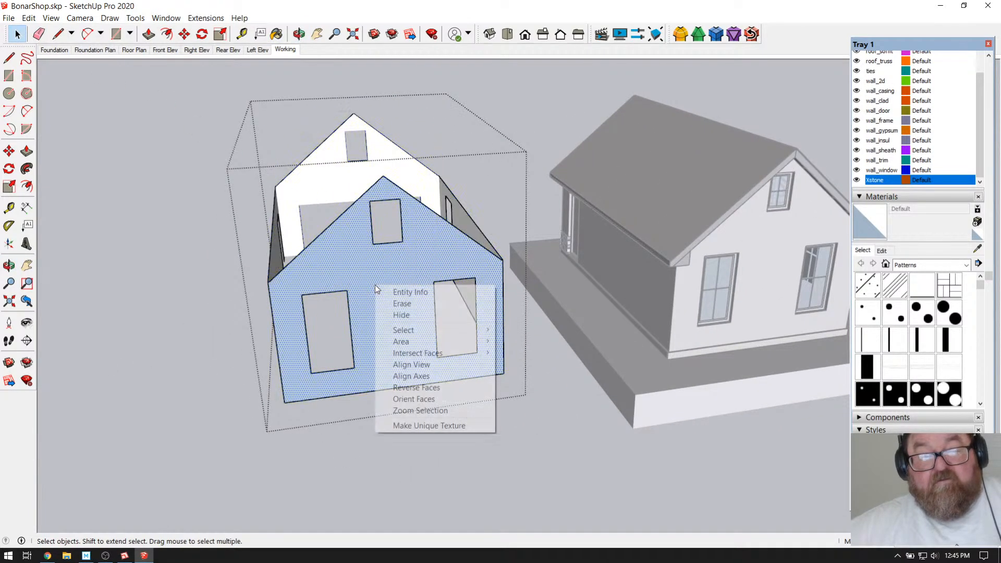
pyautogui.click(416, 388)
# Step: Reopen the copied walls group and explode the nested group left on the front gable wall
pyautogui.click(300, 35)
pyautogui.moveTo(393, 353); pyautogui.dragTo(616, 298)
pyautogui.moveTo(335, 240); pyautogui.dragTo(684, 286)
pyautogui.click(17, 35)
pyautogui.scroll(-1, 73, 277)
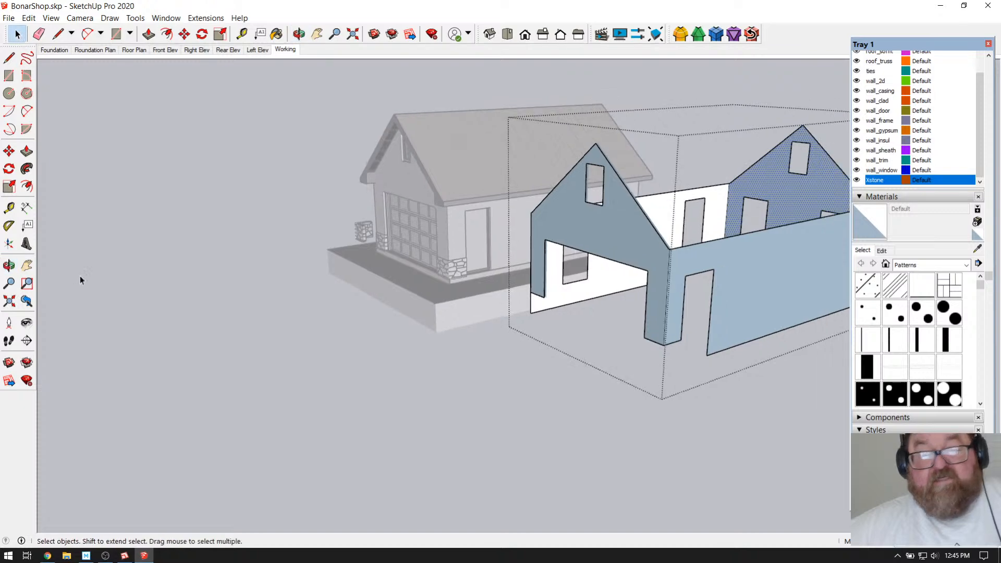
pyautogui.click(576, 235)
pyautogui.press('x')
pyautogui.tripleClick(604, 232)
pyautogui.click(493, 301)
pyautogui.click(610, 245)
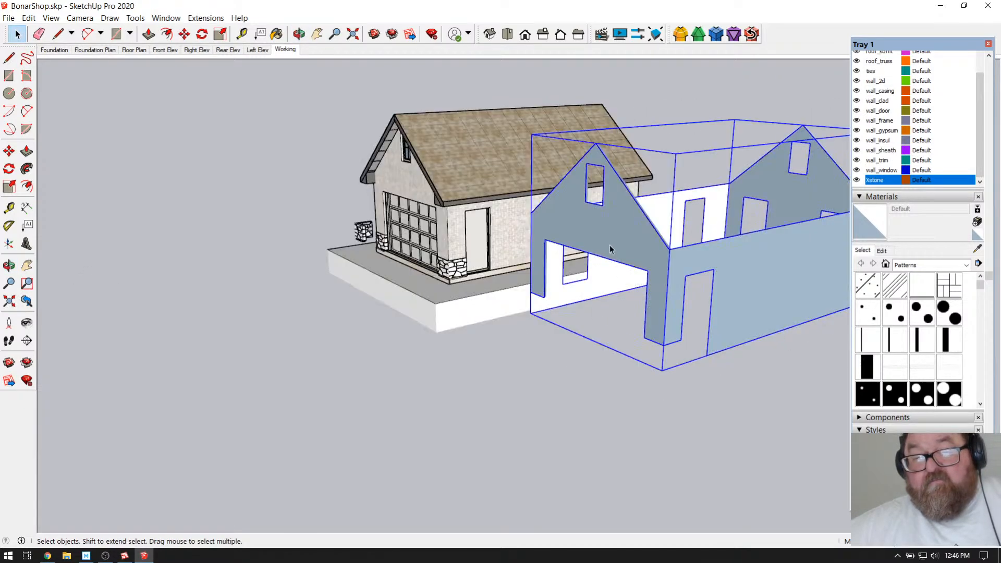
pyautogui.scroll(-2, 349, 316)
pyautogui.doubleClick(548, 261)
pyautogui.click(553, 263)
pyautogui.rightClick(572, 269)
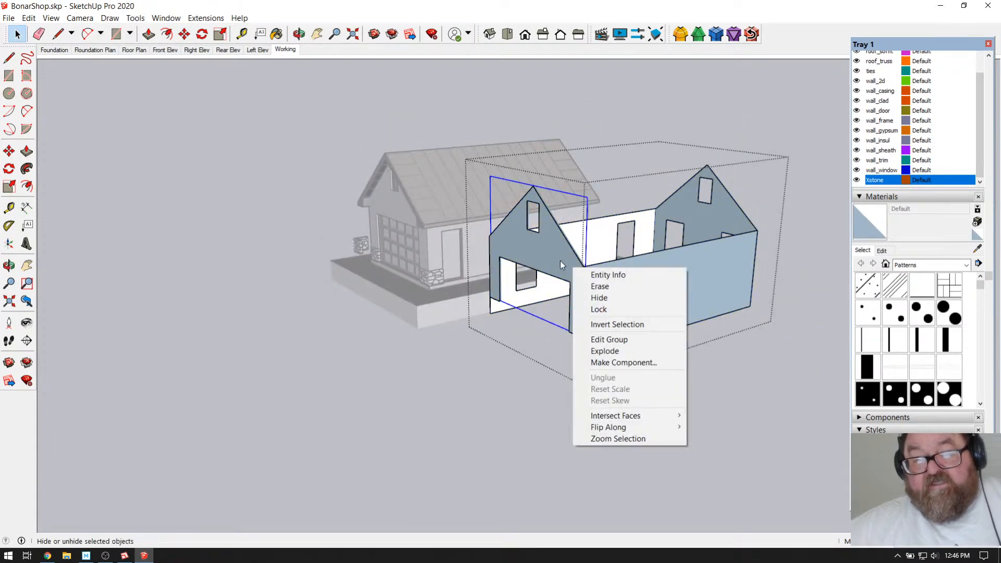
pyautogui.click(587, 339)
# Step: Inspect the thin return faces where the front gable wall meets the side wall, and leave the walls group
pyautogui.scroll(4, 600, 236)
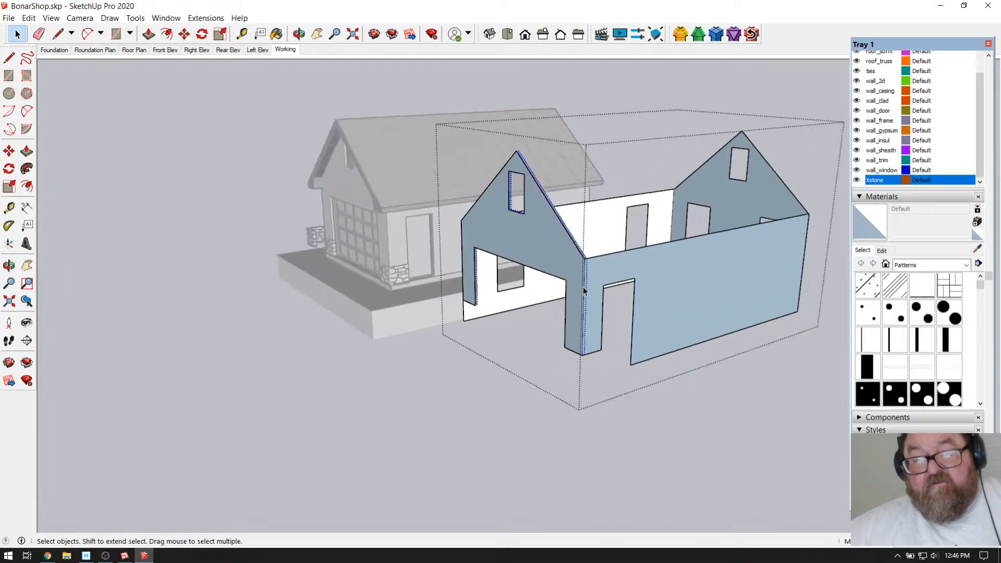
pyautogui.scroll(3, 601, 237)
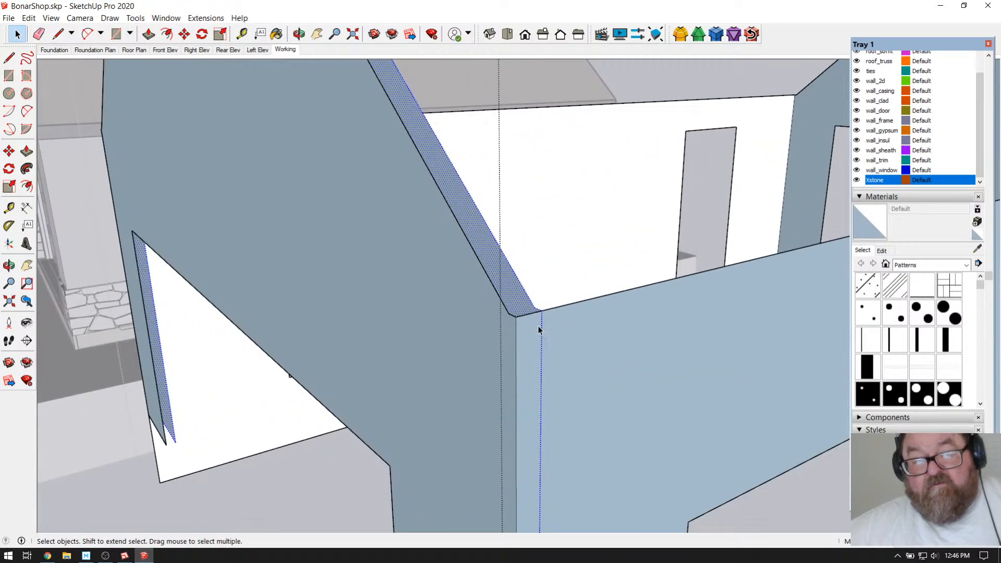
pyautogui.scroll(-5, 539, 330)
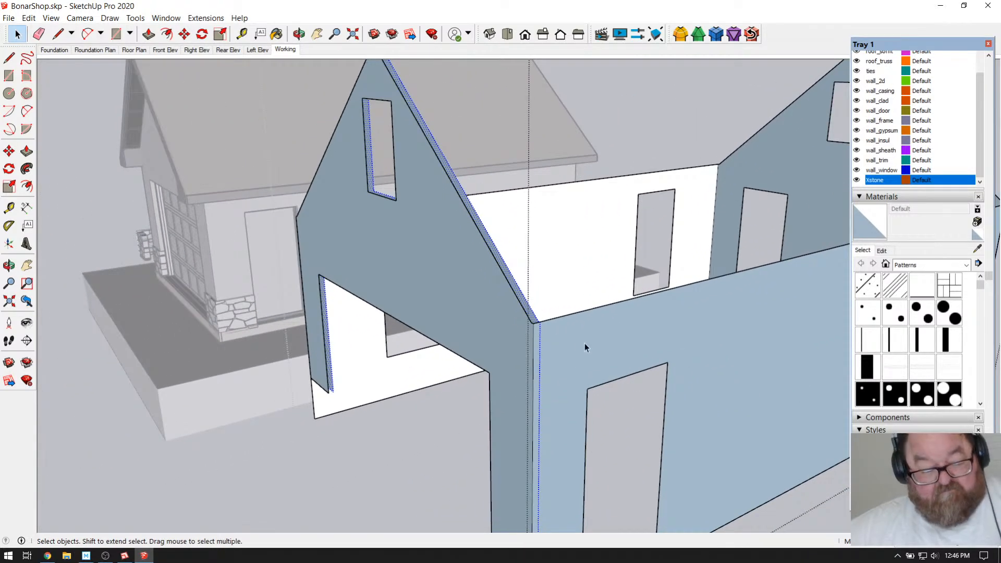
pyautogui.press('Escape')
pyautogui.press('Escape')
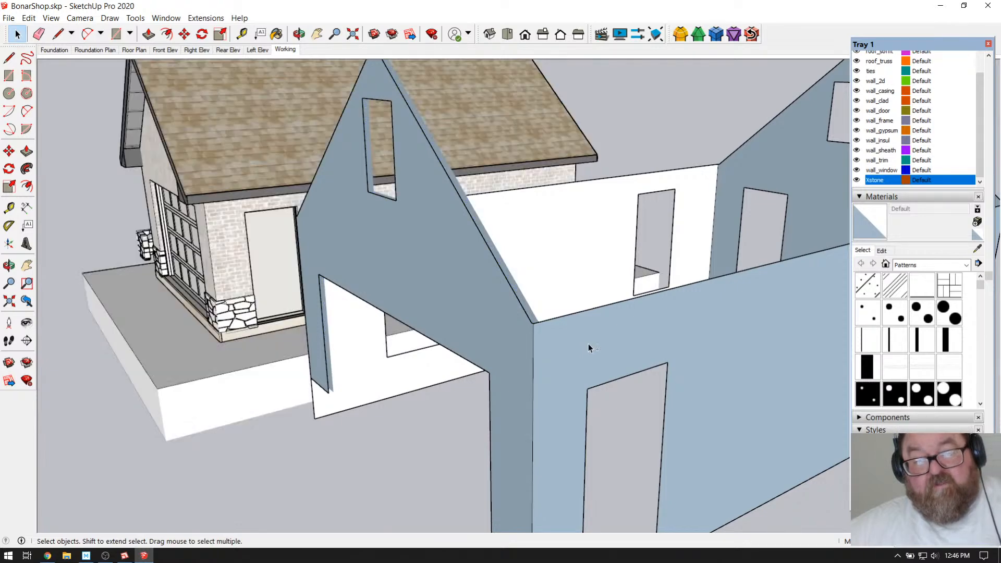
pyautogui.scroll(-3, 546, 341)
# Step: Paint the copied front gable wall and the side wall with the door opening in the Default material
pyautogui.doubleClick(546, 341)
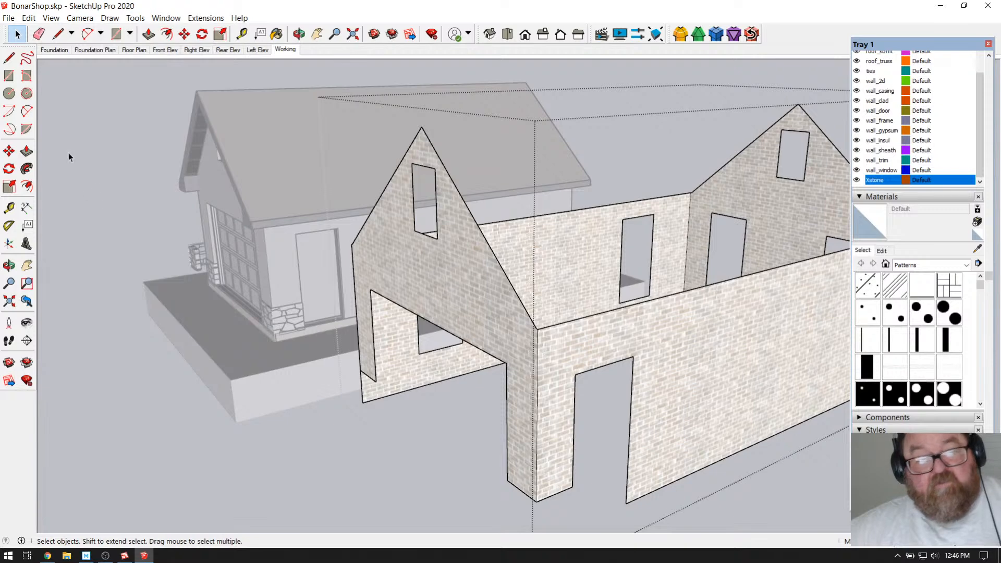
pyautogui.scroll(-6, 551, 357)
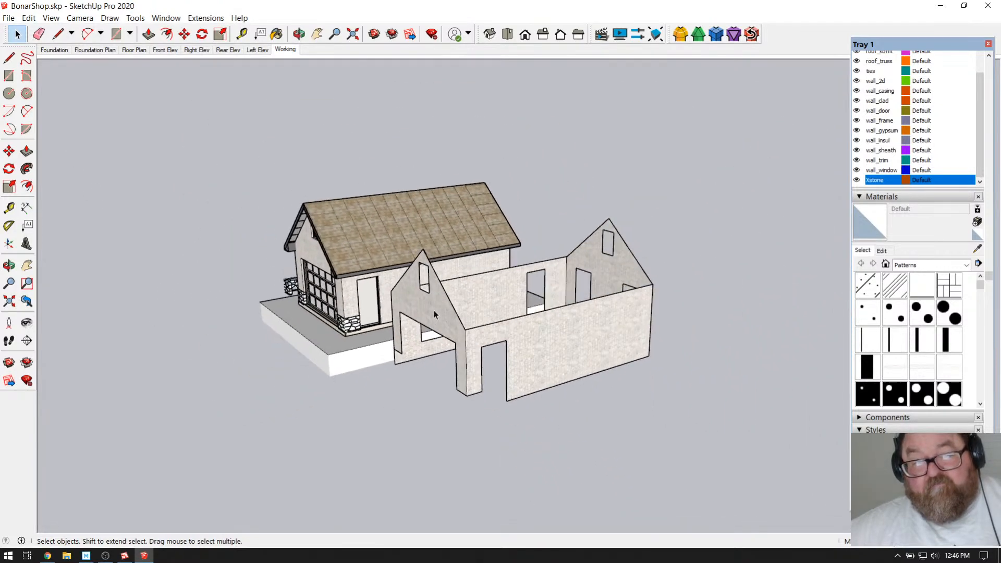
pyautogui.click(435, 311)
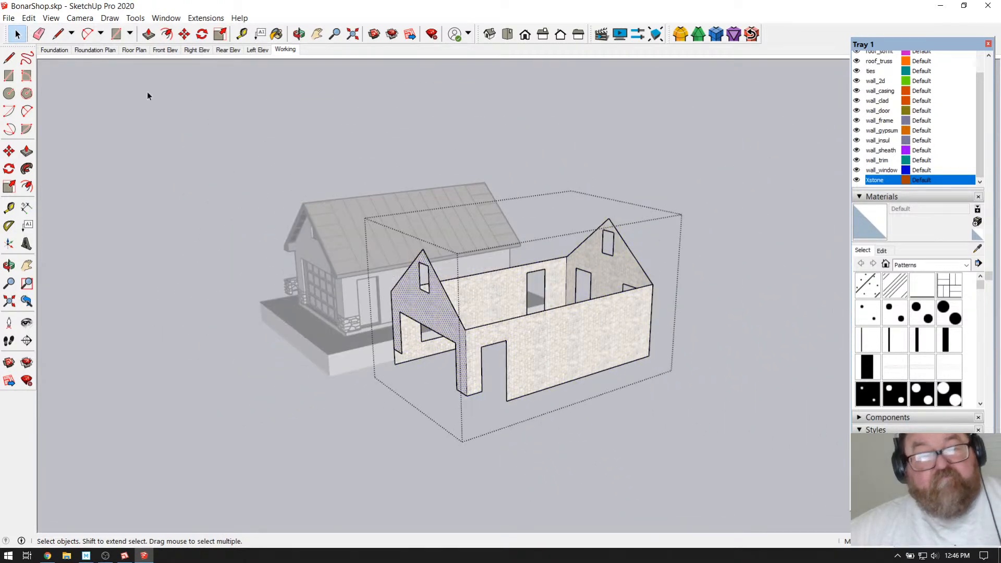
pyautogui.click(276, 34)
pyautogui.click(424, 306)
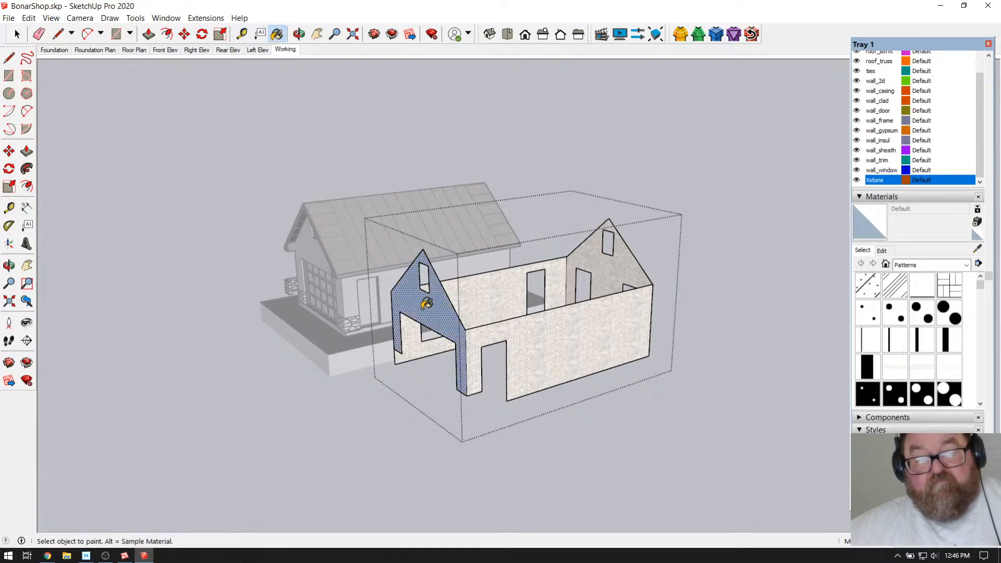
pyautogui.click(537, 333)
pyautogui.scroll(3, 516, 339)
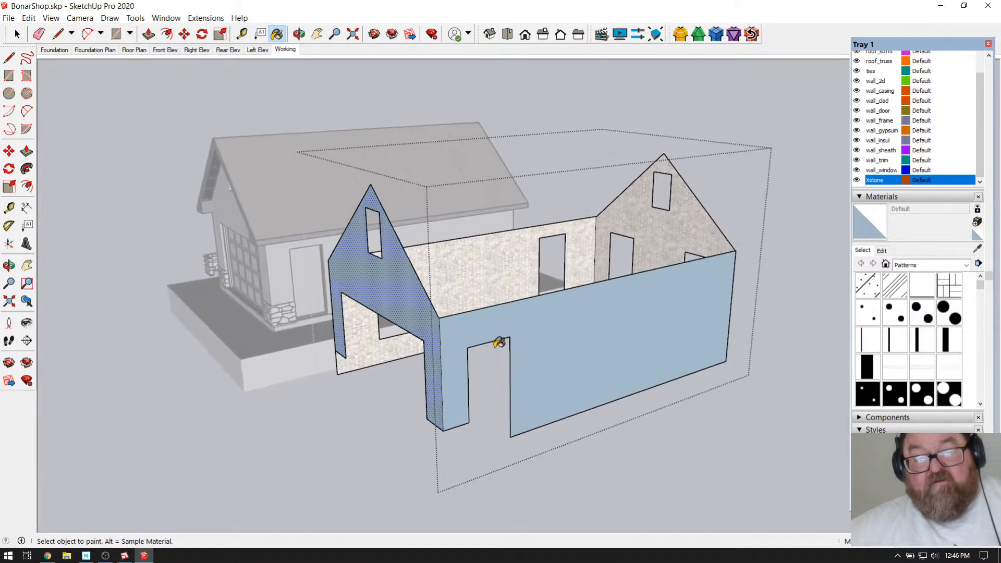
# Step: Reverse the faces of the front gable wall and the adjoining side wall together, and leave the walls group
pyautogui.click(17, 34)
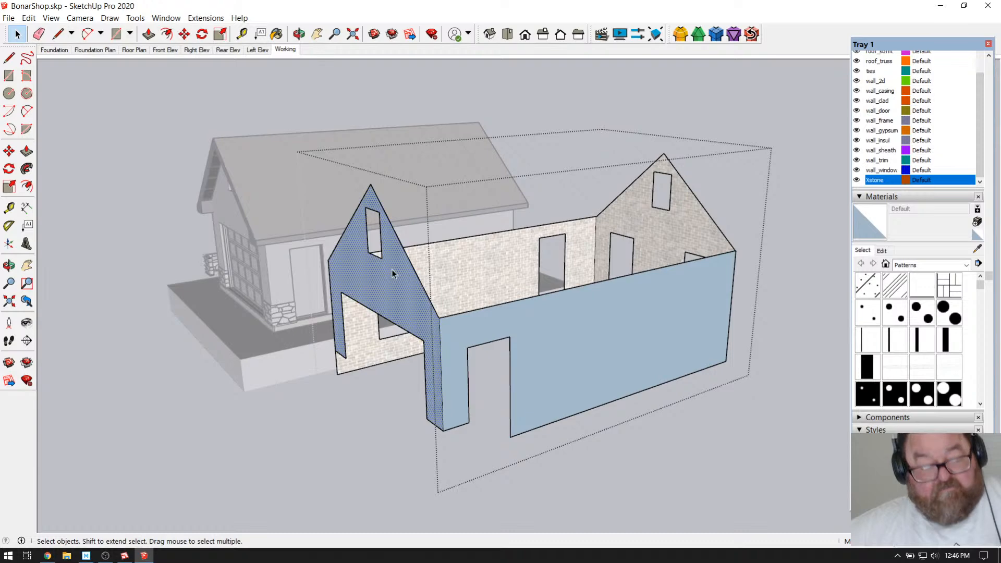
pyautogui.keyDown('shift'); pyautogui.click(549, 323); pyautogui.keyUp('shift')
pyautogui.rightClick(549, 323)
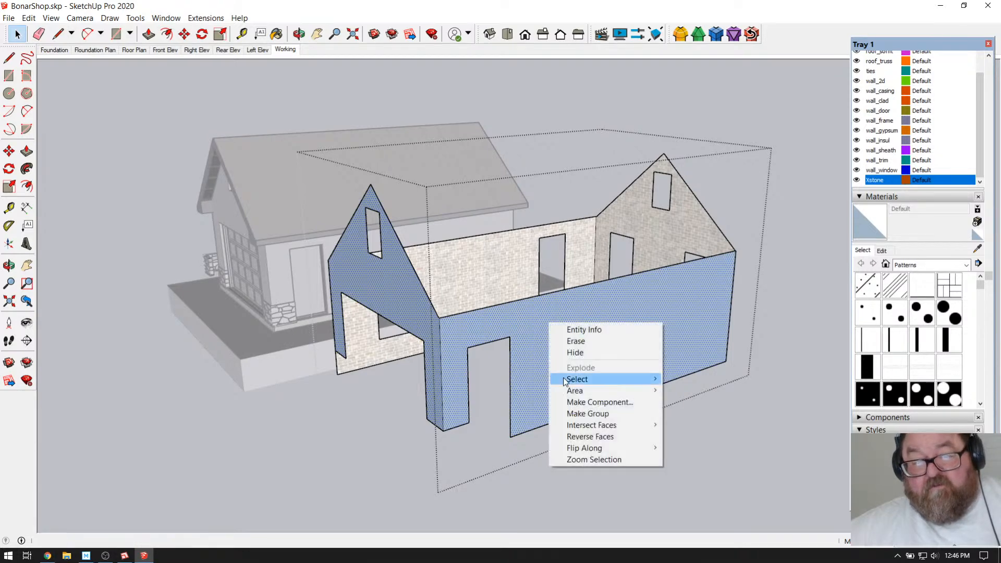
pyautogui.click(580, 437)
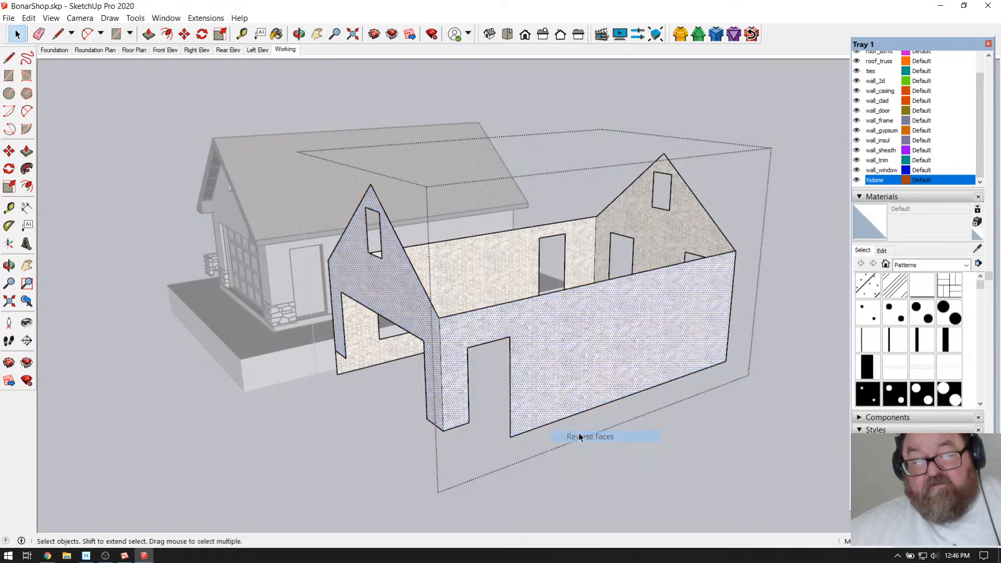
pyautogui.click(556, 455)
pyautogui.click(180, 201)
pyautogui.scroll(3, 438, 356)
pyautogui.scroll(-1, 424, 436)
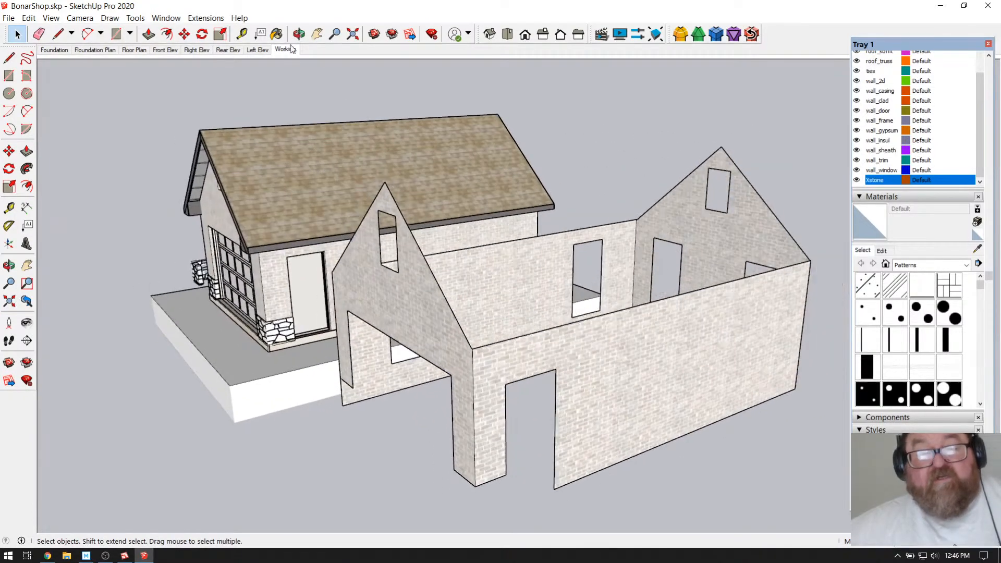
# Step: Open the copied walls group, paint all of its selected wall faces in the Default material, and leave the group
pyautogui.click(299, 34)
pyautogui.moveTo(501, 318); pyautogui.dragTo(615, 331)
pyautogui.scroll(-2, 409, 351)
pyautogui.moveTo(548, 351); pyautogui.dragTo(593, 352)
pyautogui.scroll(2, 593, 352)
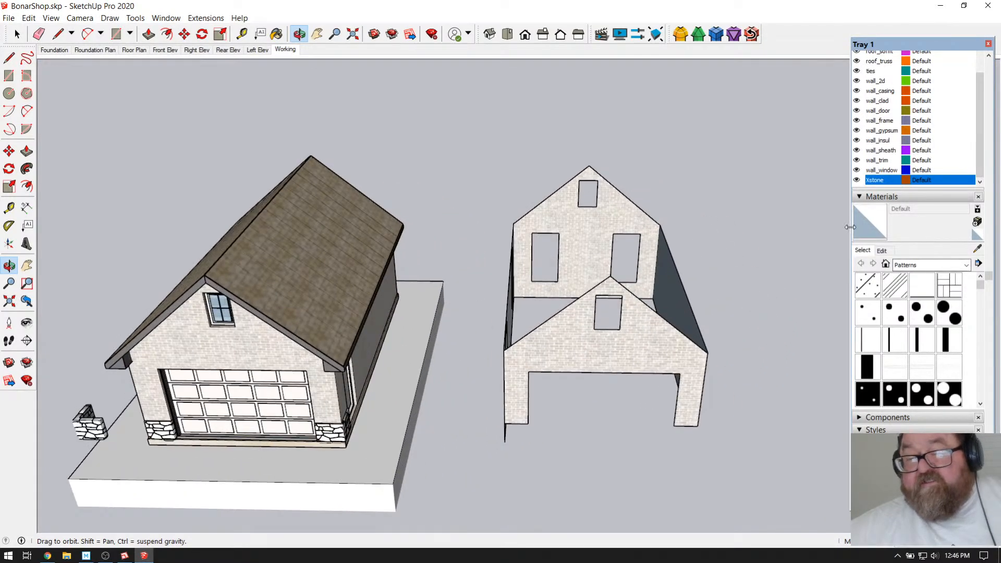
pyautogui.click(16, 34)
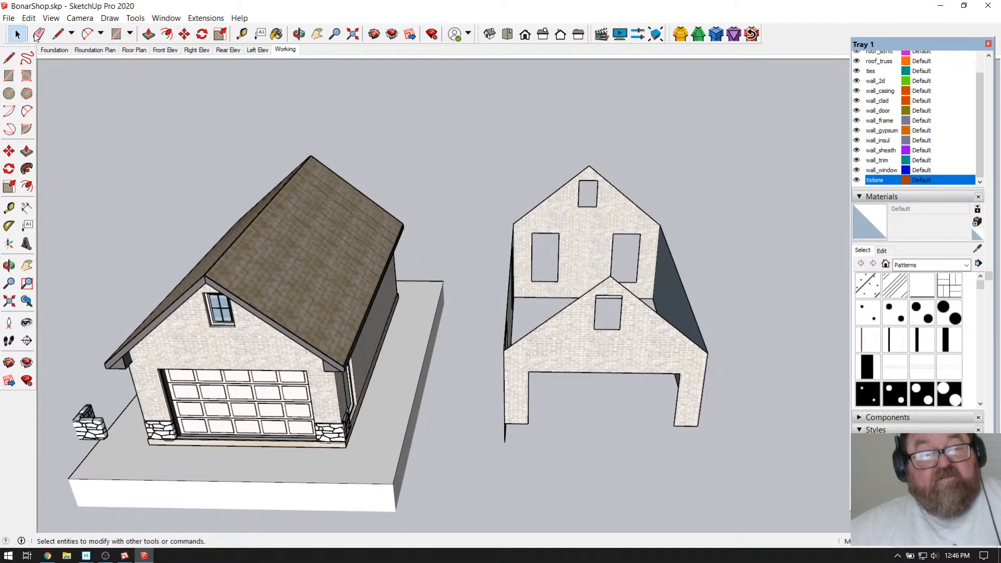
pyautogui.doubleClick(584, 234)
pyautogui.moveTo(478, 148); pyautogui.dragTo(751, 478)
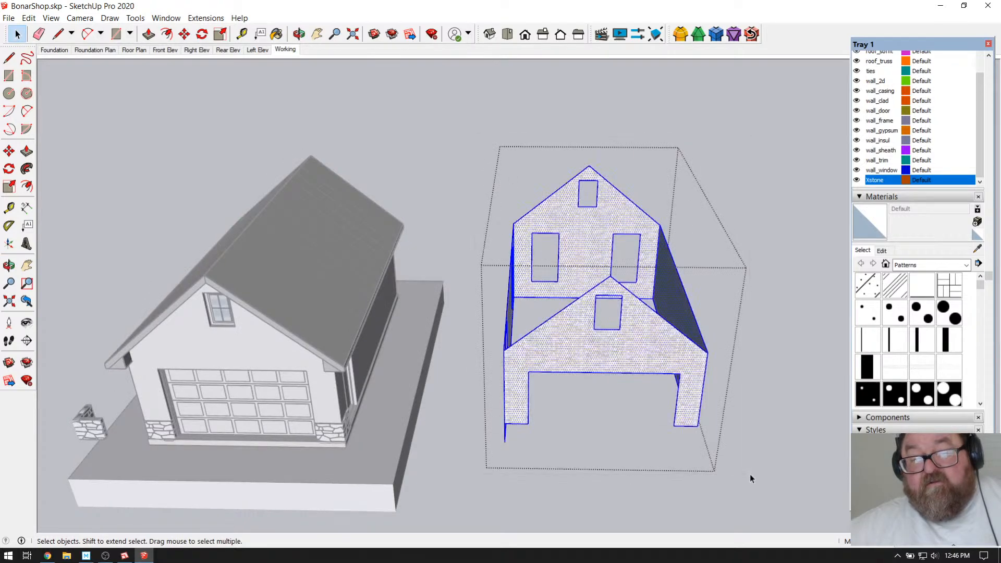
pyautogui.click(277, 34)
pyautogui.click(600, 225)
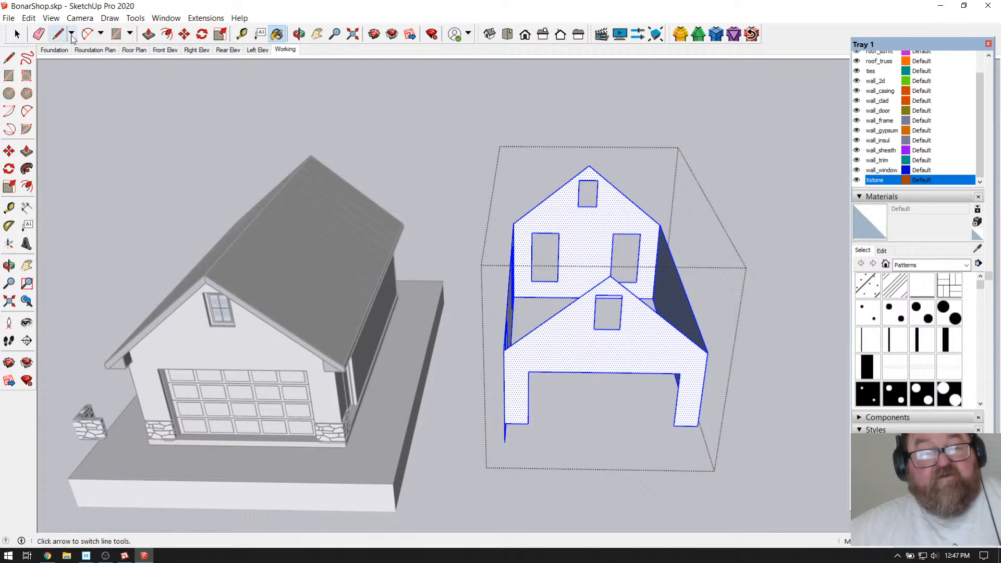
pyautogui.click(16, 34)
pyautogui.click(386, 107)
# Step: Reopen the copied walls group and paint the outside of the side wall with two window openings in the Default material
pyautogui.click(299, 34)
pyautogui.moveTo(282, 172); pyautogui.dragTo(613, 331)
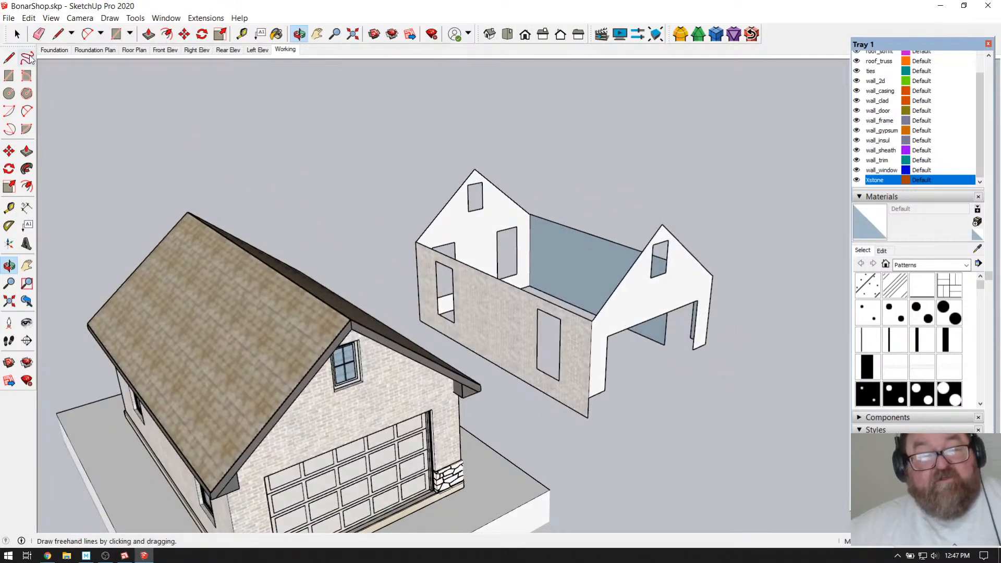
pyautogui.click(276, 34)
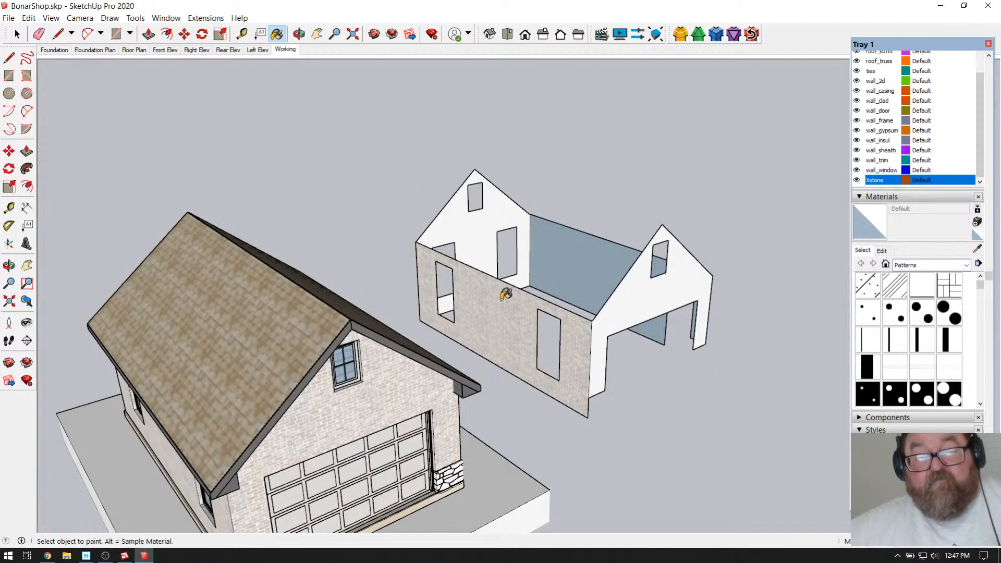
pyautogui.click(17, 34)
pyautogui.click(499, 305)
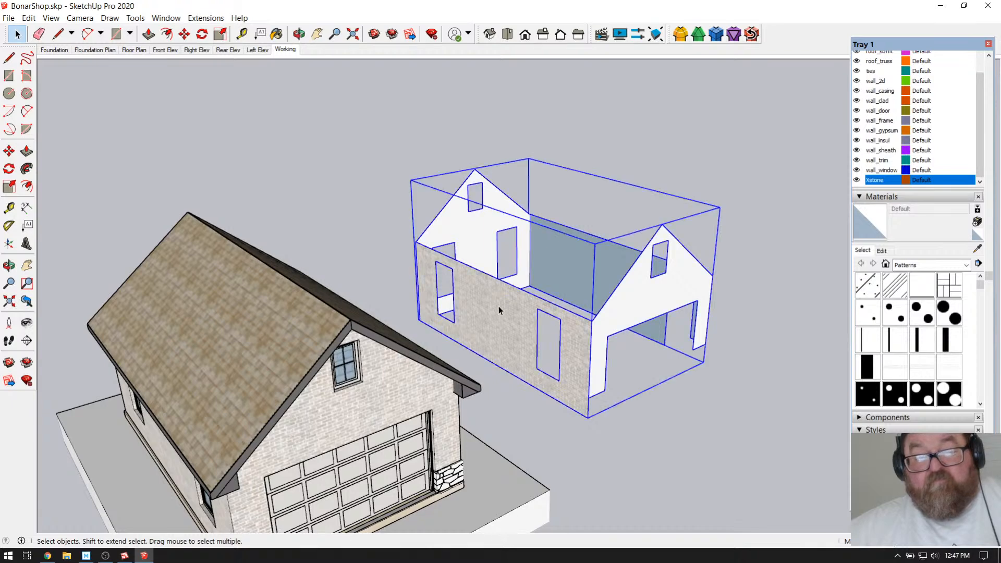
pyautogui.doubleClick(498, 306)
pyautogui.click(277, 34)
pyautogui.click(503, 308)
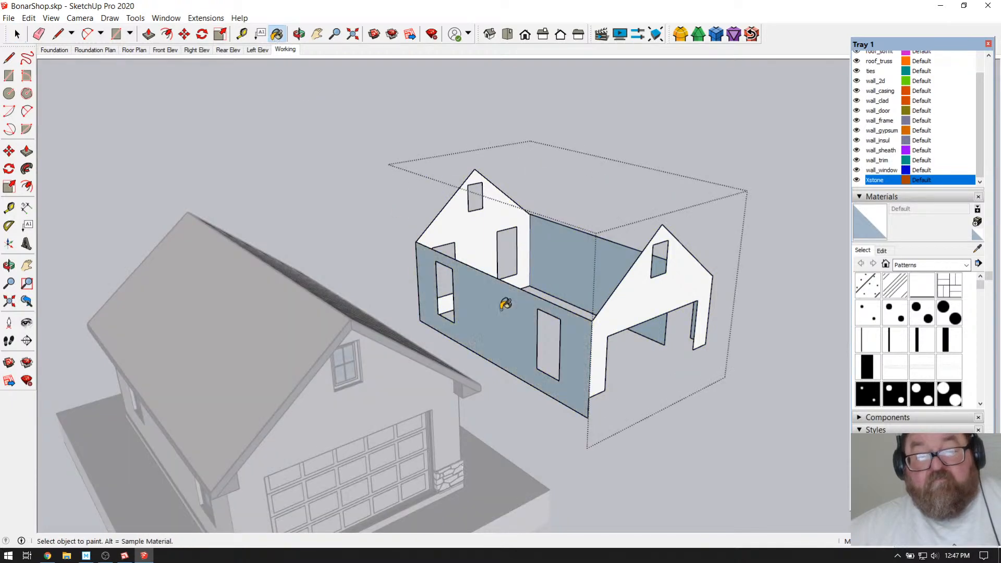
# Step: Reverse the face of the side wall with the two window openings
pyautogui.click(17, 34)
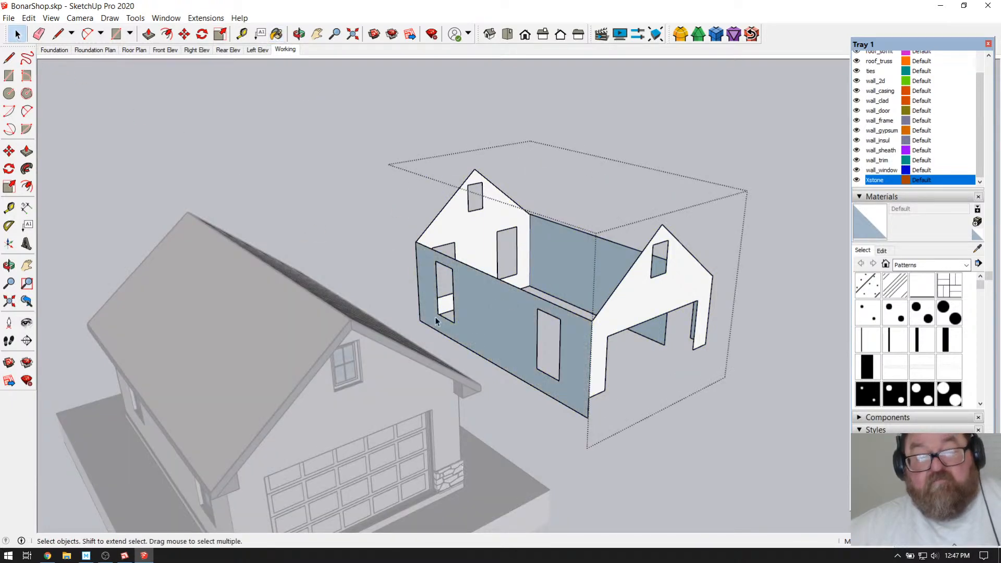
pyautogui.rightClick(489, 320)
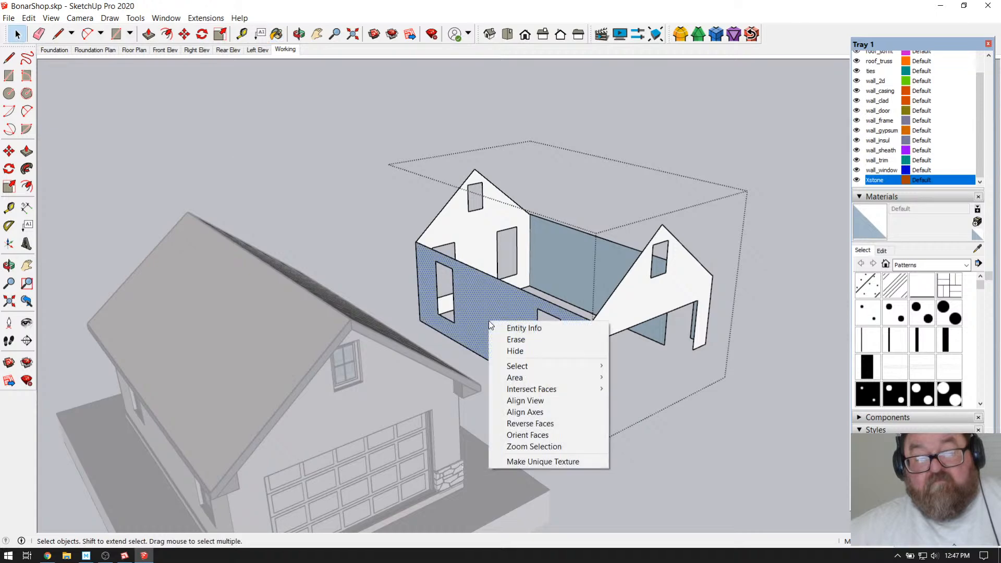
pyautogui.click(516, 419)
# Step: Paint the outside of the rear gable wall in the Default material and reverse its face
pyautogui.click(298, 34)
pyautogui.moveTo(397, 272); pyautogui.dragTo(427, 382)
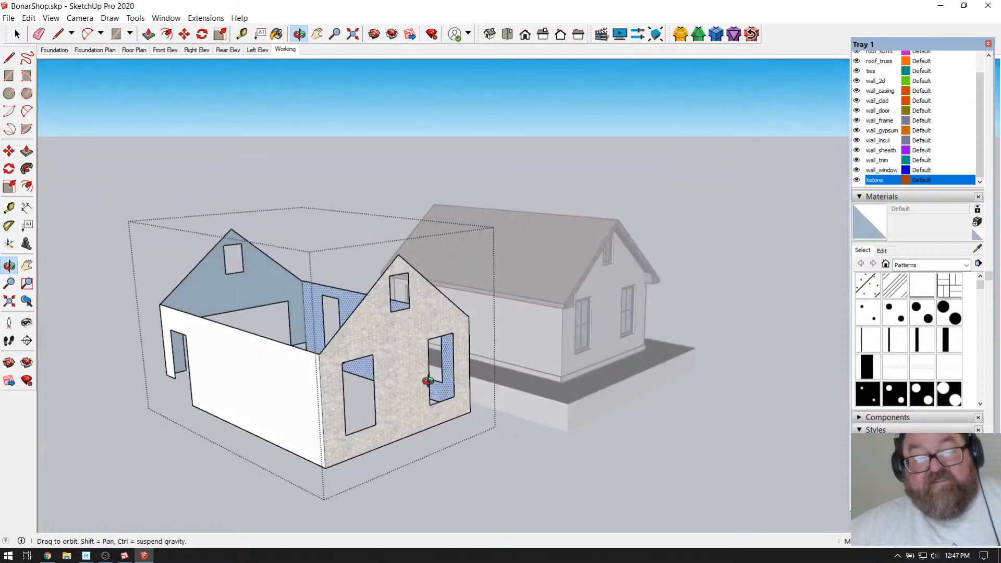
pyautogui.click(276, 34)
pyautogui.click(423, 320)
pyautogui.press('space')
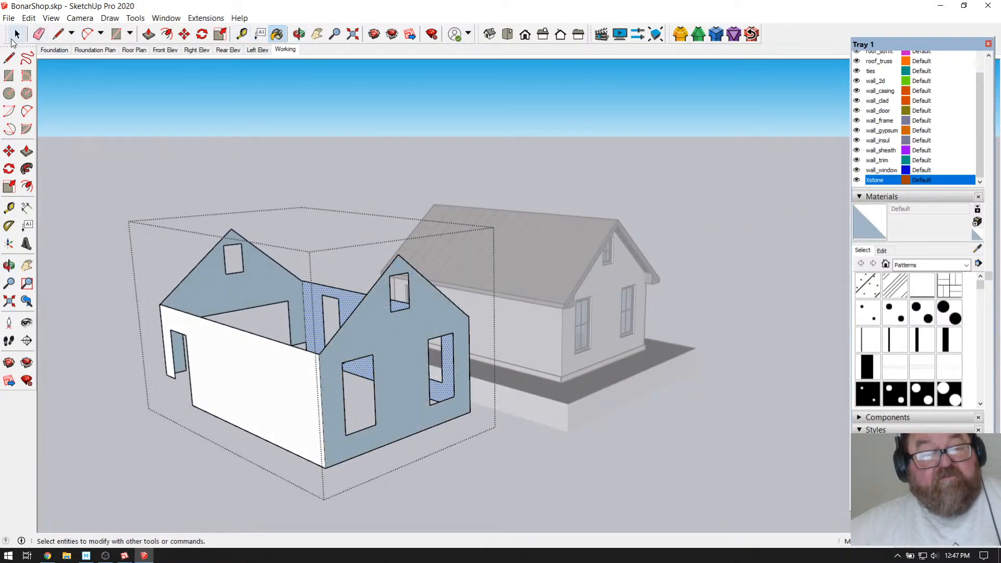
pyautogui.rightClick(382, 332)
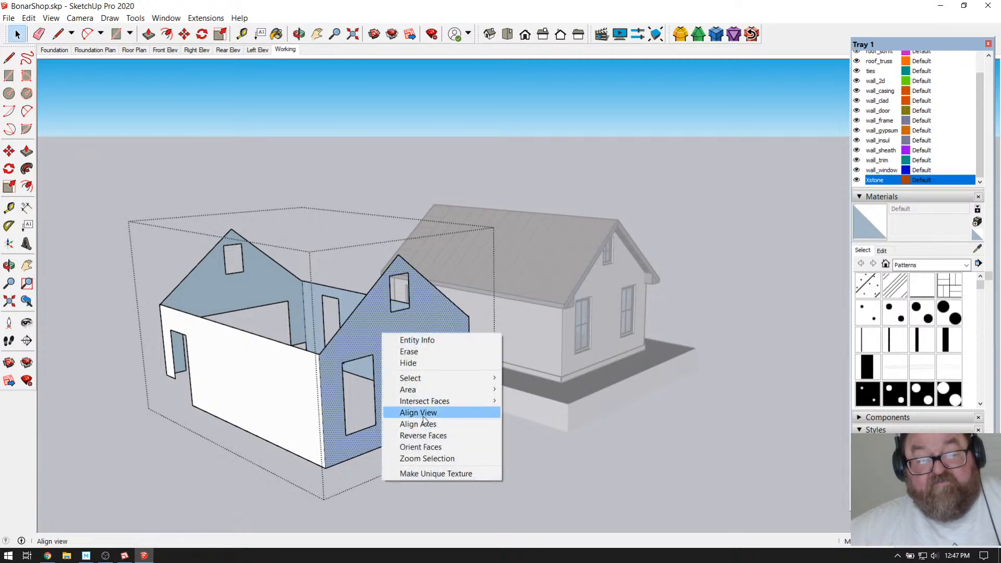
pyautogui.click(457, 439)
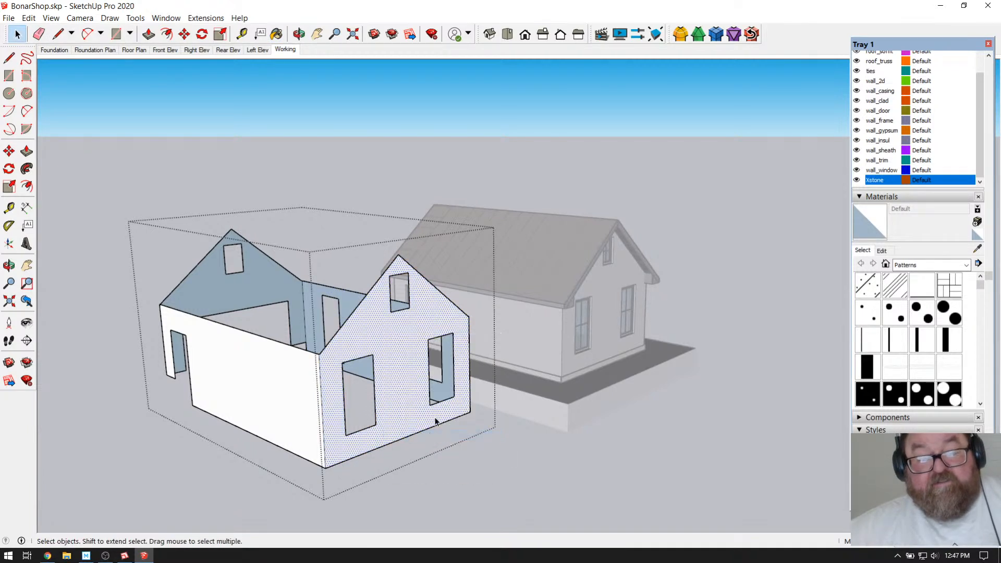
# Step: Inspect the face orientation of the copied walls from several sides, and leave the walls group
pyautogui.click(299, 33)
pyautogui.moveTo(345, 375); pyautogui.dragTo(455, 394)
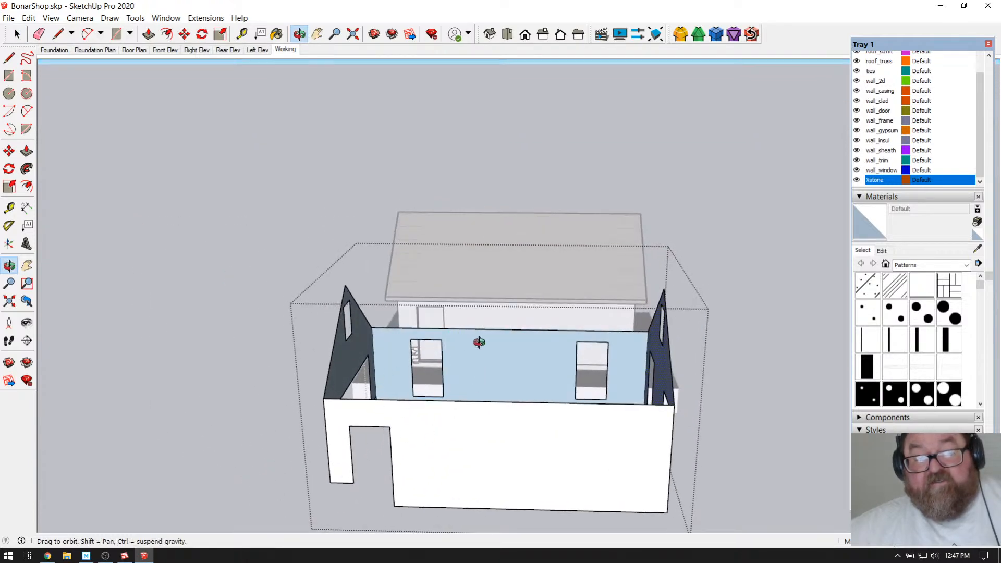
pyautogui.moveTo(519, 366); pyautogui.dragTo(590, 396)
pyautogui.scroll(3, 593, 393)
pyautogui.scroll(-3, 382, 379)
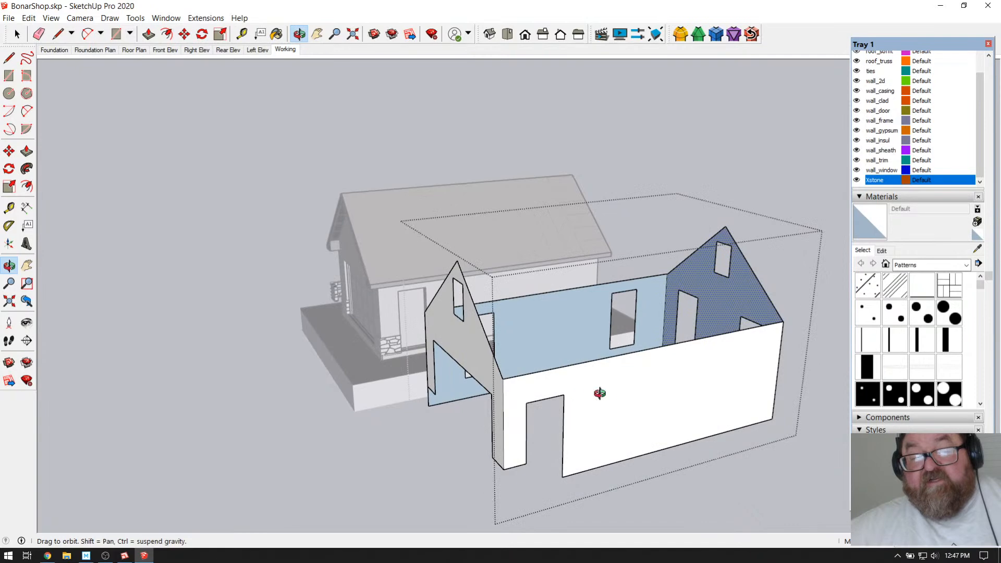
pyautogui.scroll(5, 594, 393)
pyautogui.scroll(-2, 328, 381)
pyautogui.moveTo(574, 407); pyautogui.dragTo(487, 425)
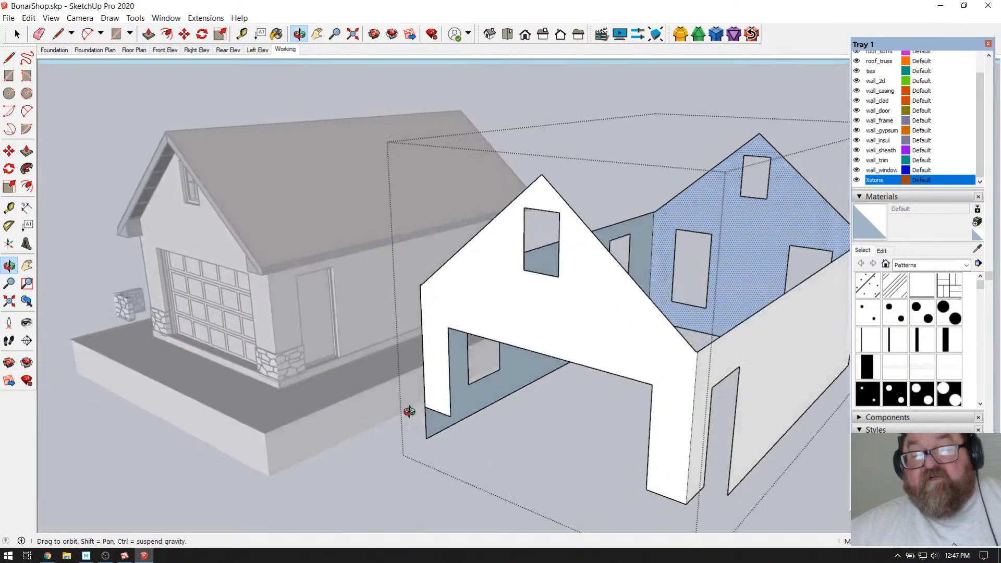
pyautogui.scroll(-2, 502, 416)
pyautogui.scroll(2, 650, 399)
pyautogui.press('space')
pyautogui.click(468, 126)
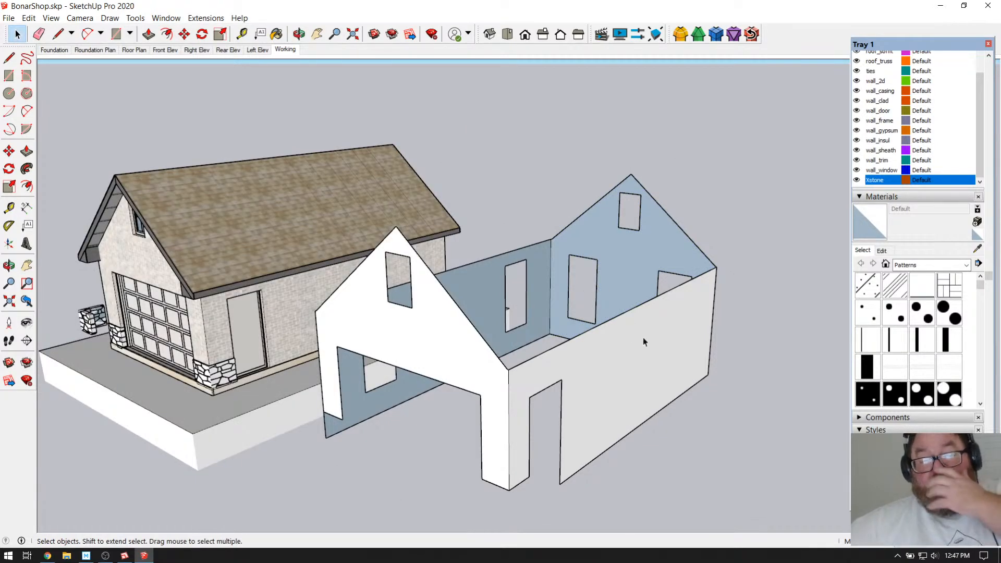
# Step: Reopen the walls group and select the front gable wall together with the adjoining side wall that has the door opening
pyautogui.click(434, 322)
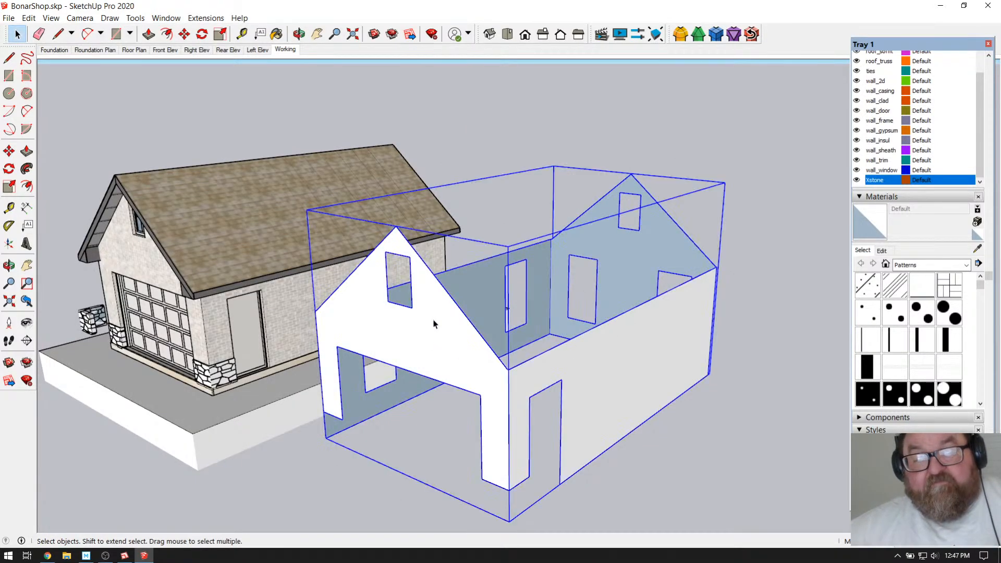
pyautogui.doubleClick(435, 325)
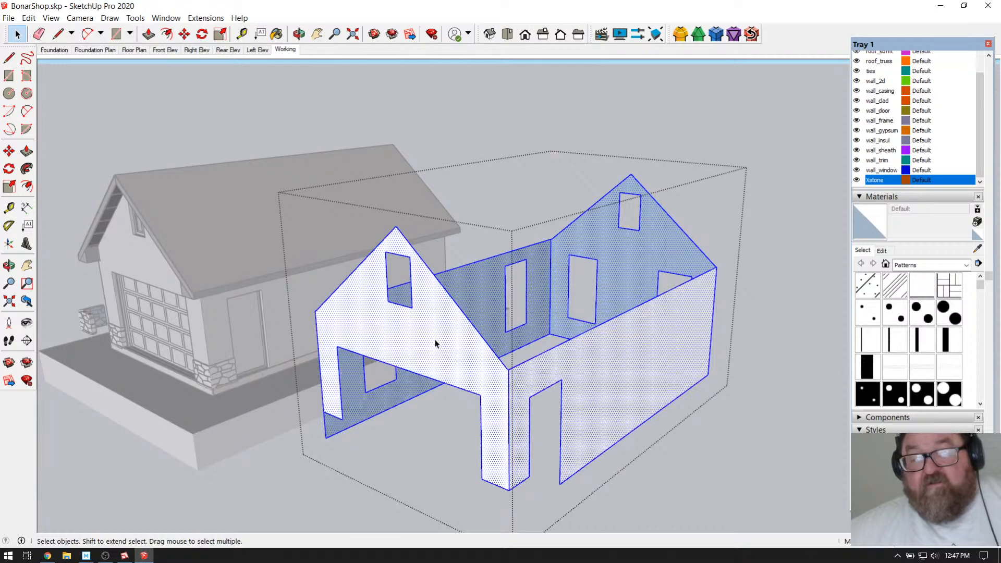
pyautogui.click(438, 345)
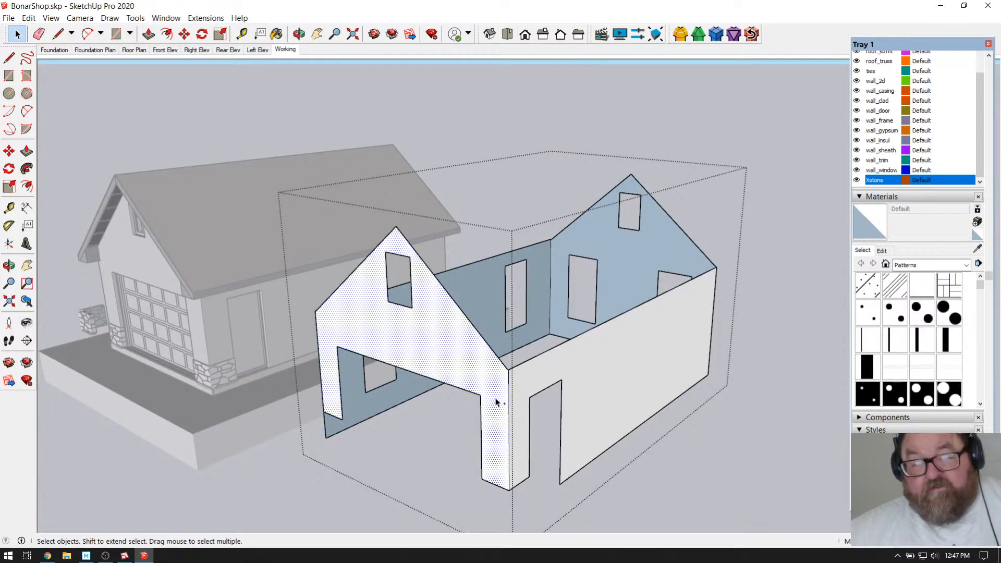
pyautogui.keyDown('ctrl'); pyautogui.click(584, 387); pyautogui.keyUp('ctrl')
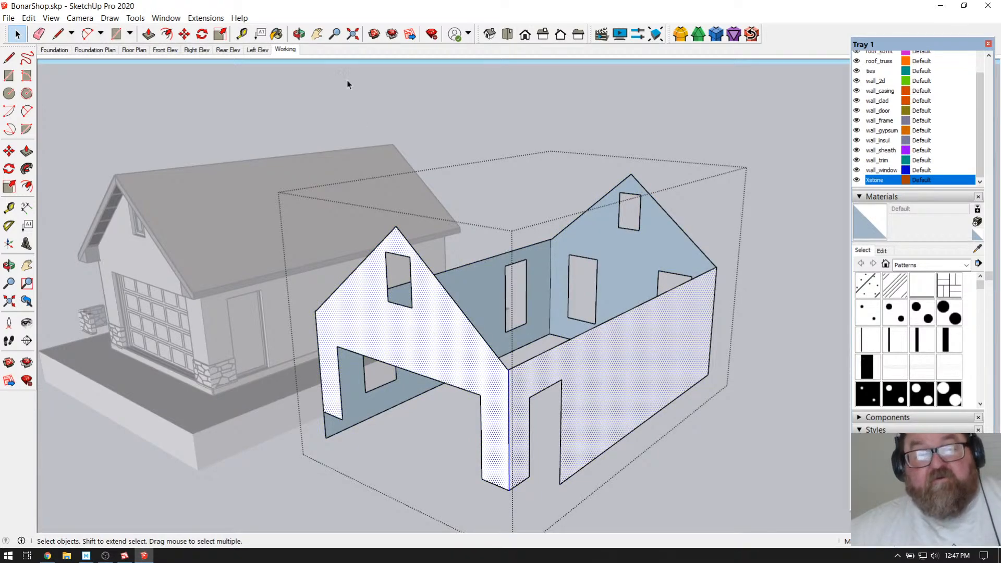
pyautogui.press('o')
pyautogui.moveTo(658, 382)
pyautogui.mouseDown()
pyautogui.moveTo(588, 393)
pyautogui.moveTo(674, 384)
pyautogui.mouseUp()
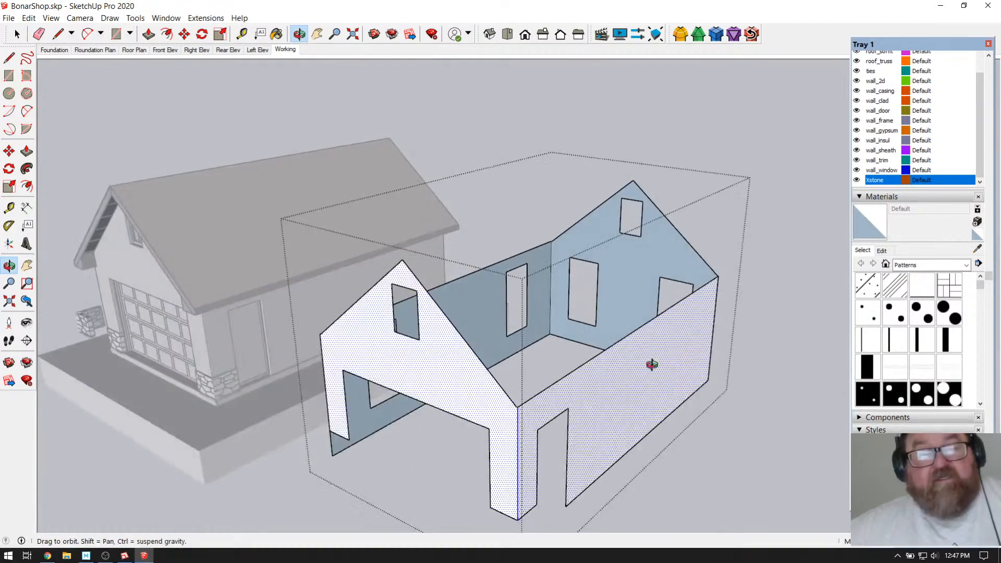
# Step: Save the model under its existing file name
pyautogui.click(8, 18)
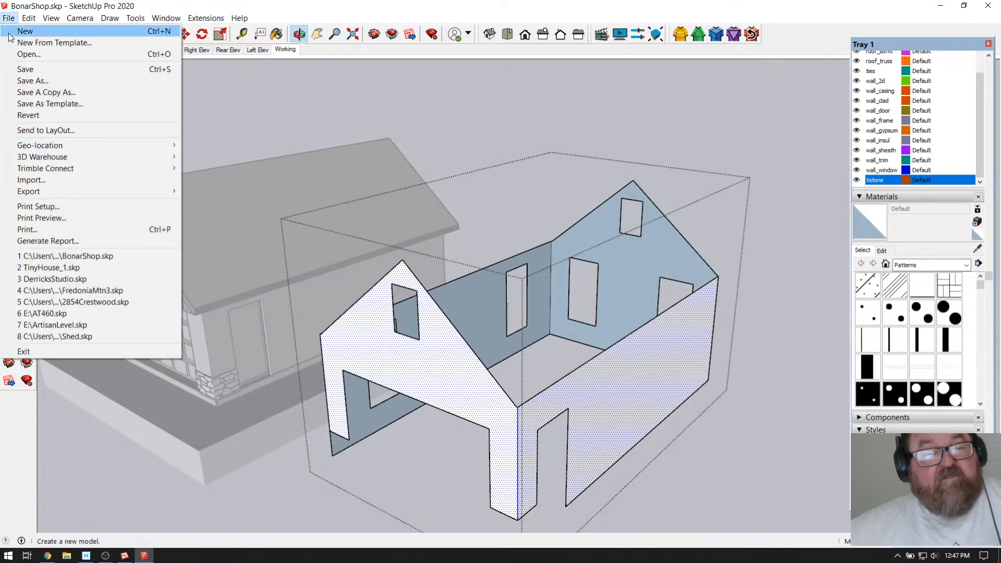
pyautogui.click(21, 69)
pyautogui.click(17, 34)
# Step: Add the outer faces of the rear gable wall and the side wall with two window openings to the selection
pyautogui.press('o')
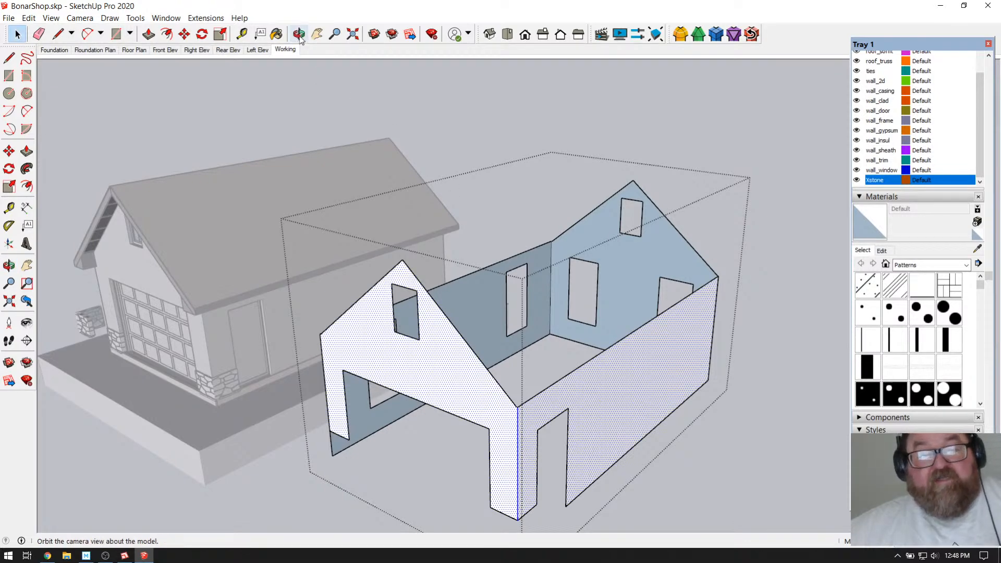
pyautogui.moveTo(632, 340); pyautogui.dragTo(187, 342)
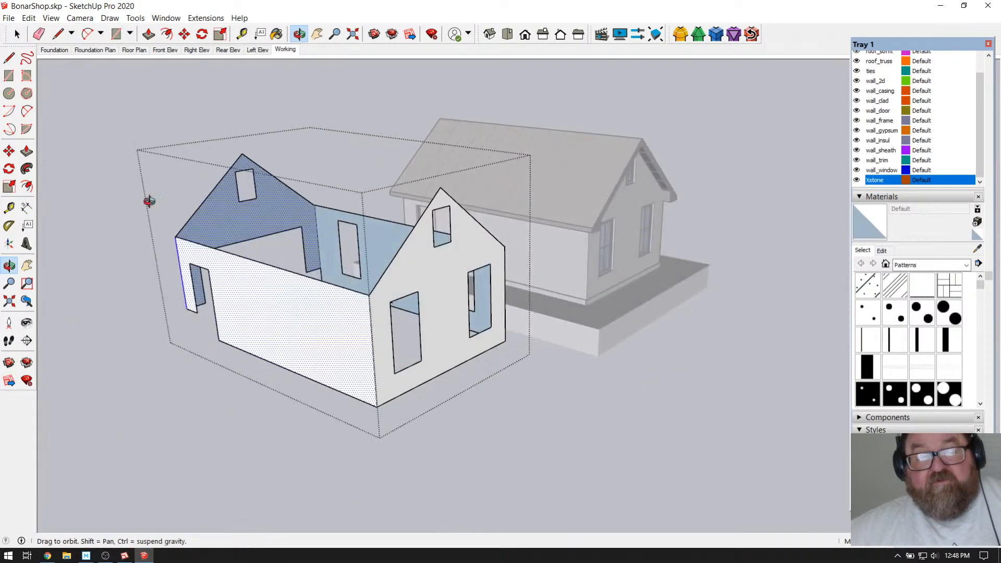
pyautogui.click(16, 34)
pyautogui.click(424, 281)
pyautogui.click(300, 34)
pyautogui.moveTo(490, 349); pyautogui.dragTo(134, 362)
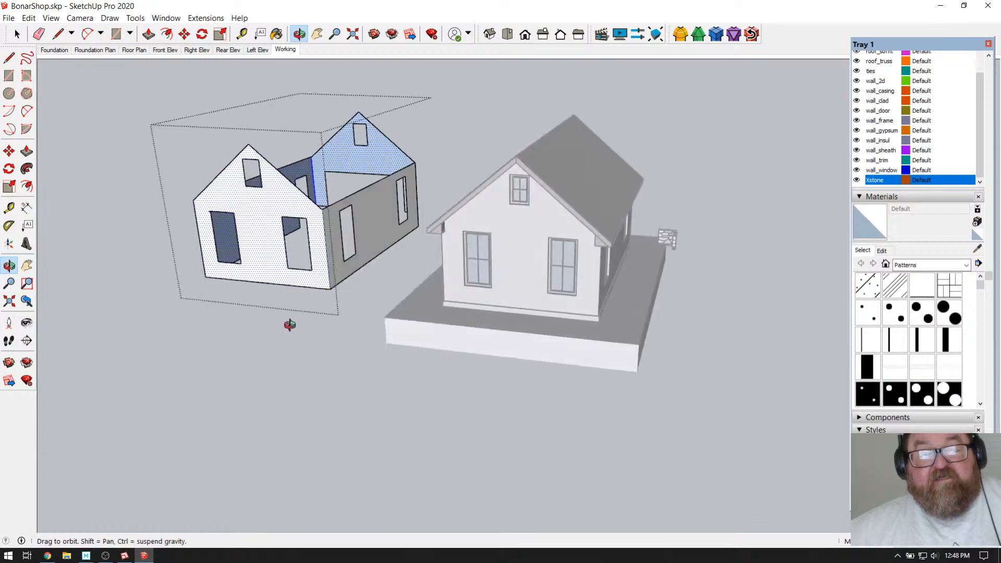
pyautogui.scroll(4, 298, 192)
pyautogui.click(16, 35)
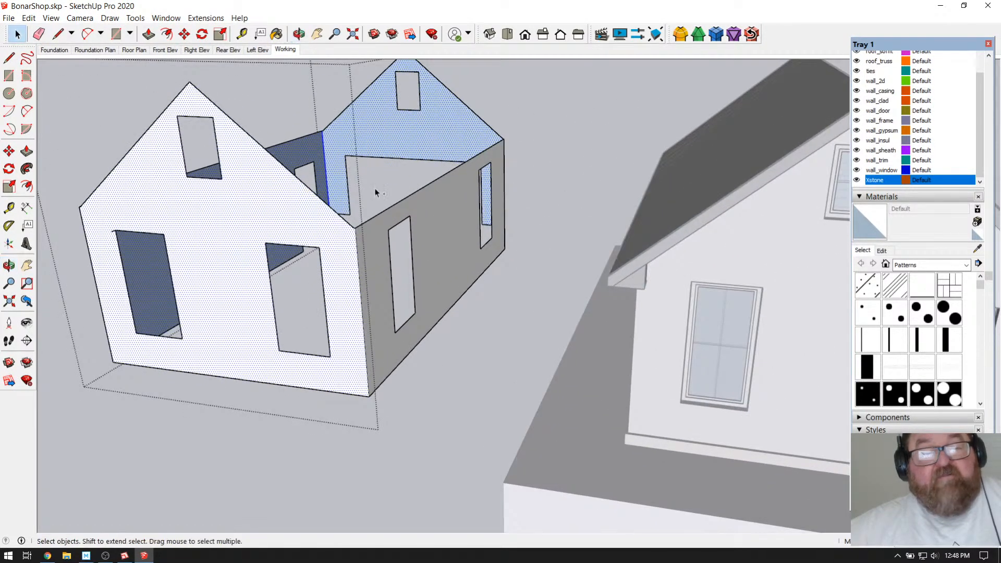
pyautogui.keyDown('shift'); pyautogui.click(414, 211); pyautogui.keyUp('shift')
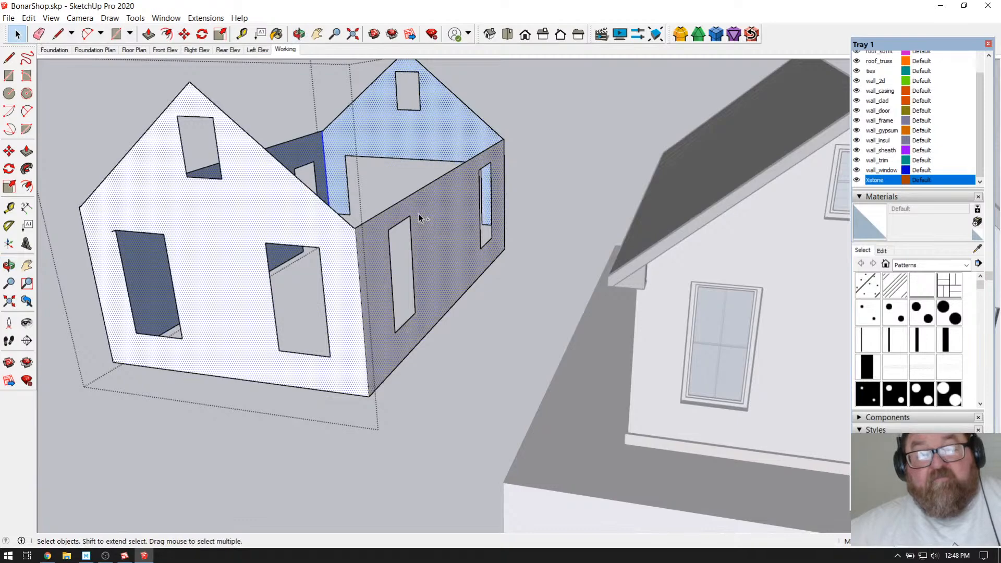
# Step: Add the vertical corner edge where the two-window side wall meets the front gable wall to the selection
pyautogui.click(299, 34)
pyautogui.moveTo(339, 248); pyautogui.dragTo(281, 264)
pyautogui.scroll(-5, 297, 270)
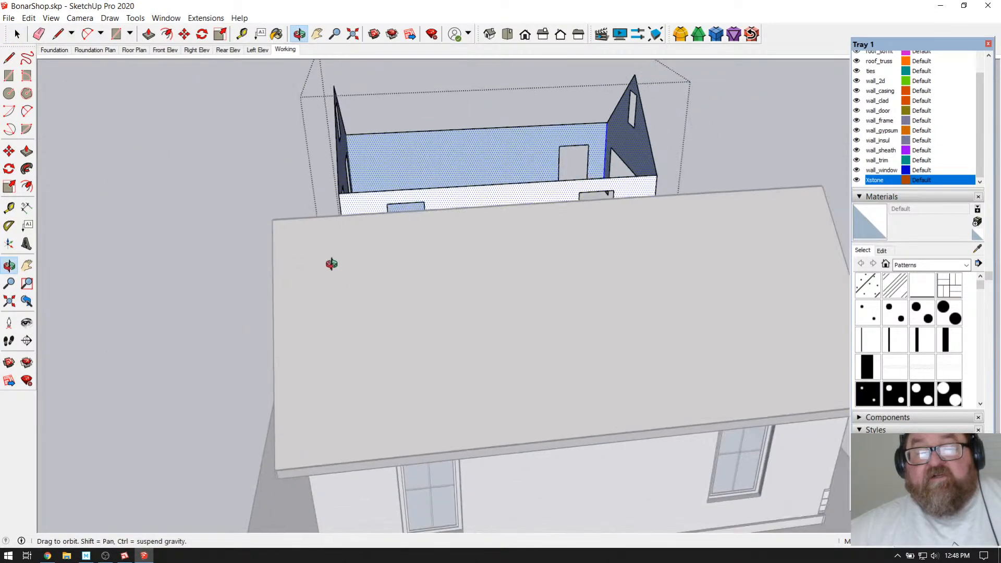
pyautogui.moveTo(621, 163); pyautogui.dragTo(189, 224)
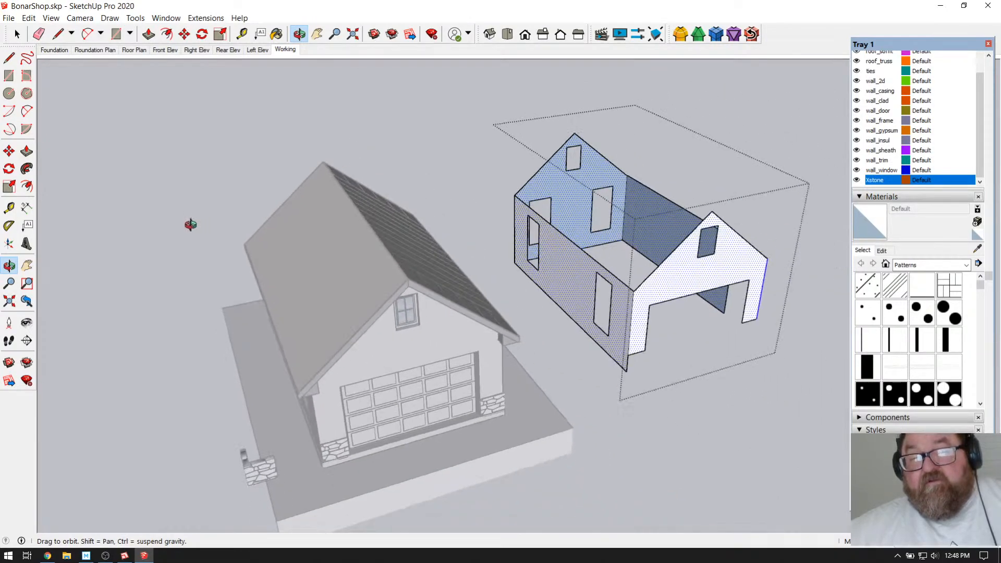
pyautogui.scroll(6, 678, 266)
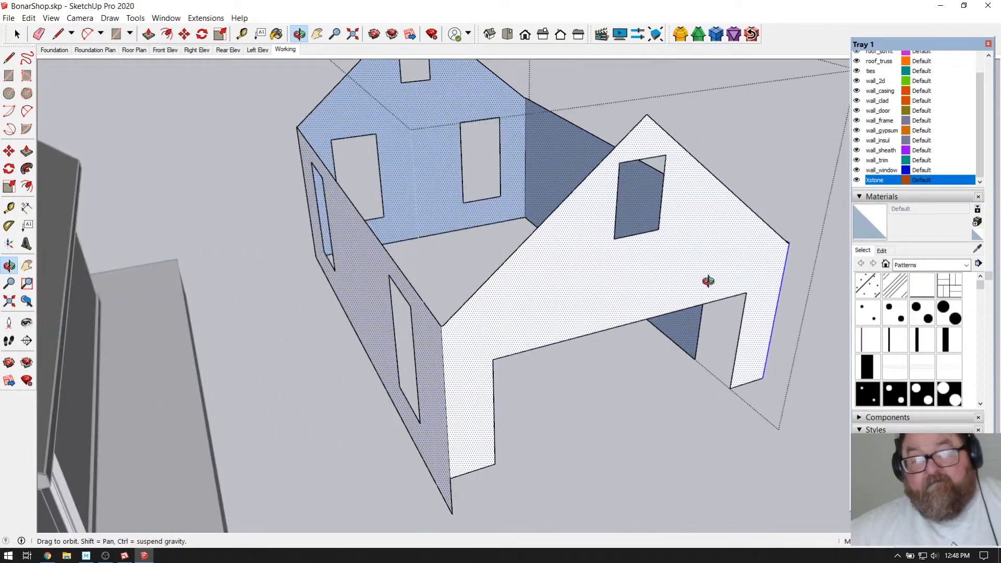
pyautogui.moveTo(583, 321); pyautogui.dragTo(686, 266)
pyautogui.click(18, 34)
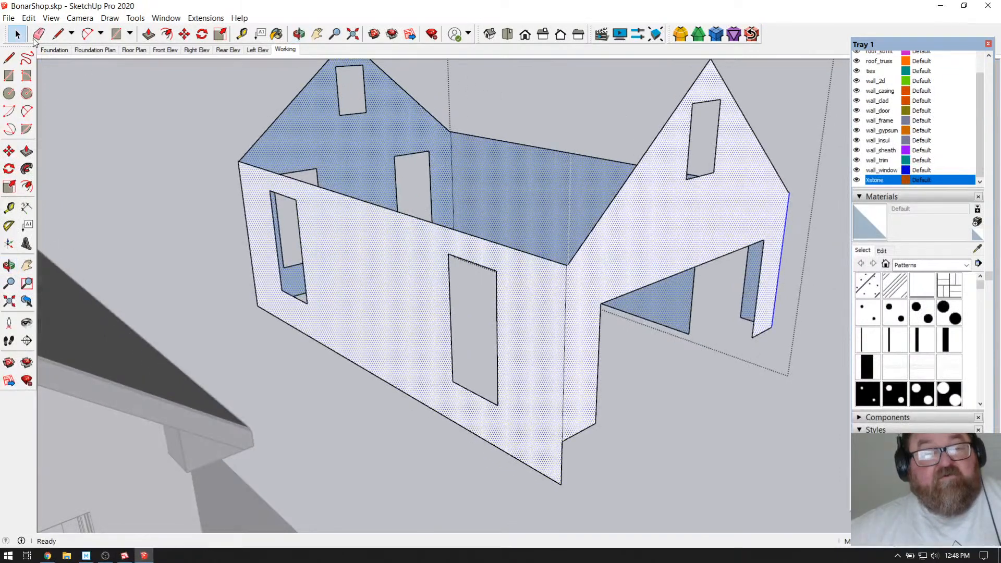
pyautogui.click(566, 315)
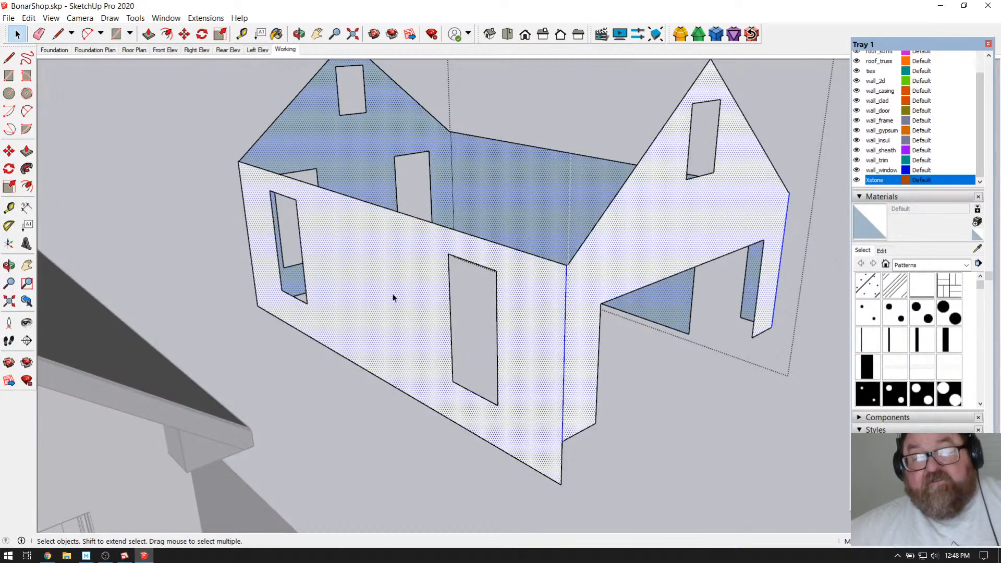
pyautogui.click(299, 34)
pyautogui.moveTo(717, 218); pyautogui.dragTo(282, 242)
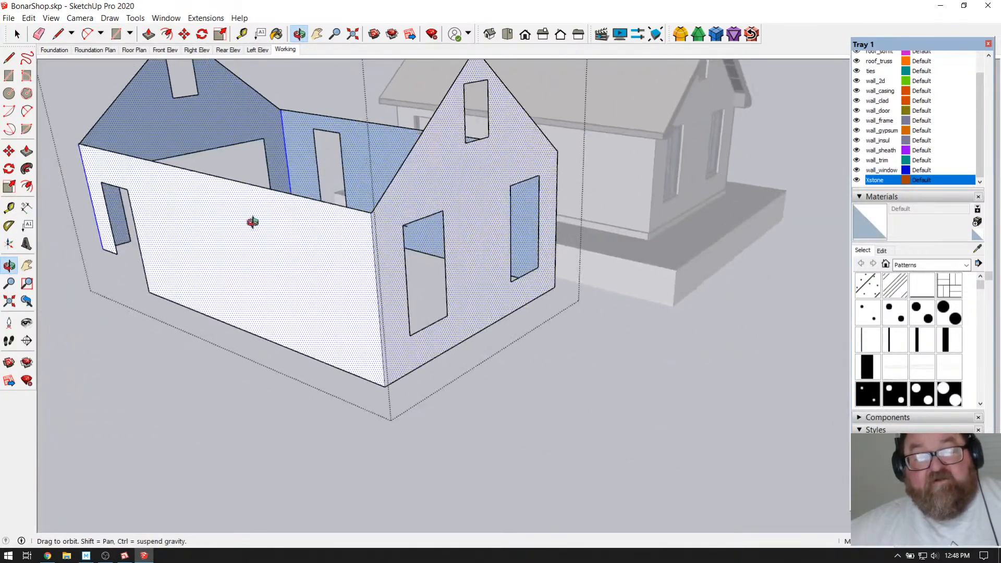
# Step: Add the rear gable wall's two vertical corner edges to the selection and check the selected faces and edges around the walls
pyautogui.click(17, 34)
pyautogui.click(374, 246)
pyautogui.keyDown('shift'); pyautogui.click(557, 209); pyautogui.keyUp('shift')
pyautogui.click(305, 34)
pyautogui.moveTo(490, 201); pyautogui.dragTo(250, 235)
pyautogui.moveTo(399, 292); pyautogui.dragTo(305, 299)
pyautogui.scroll(-2, 306, 299)
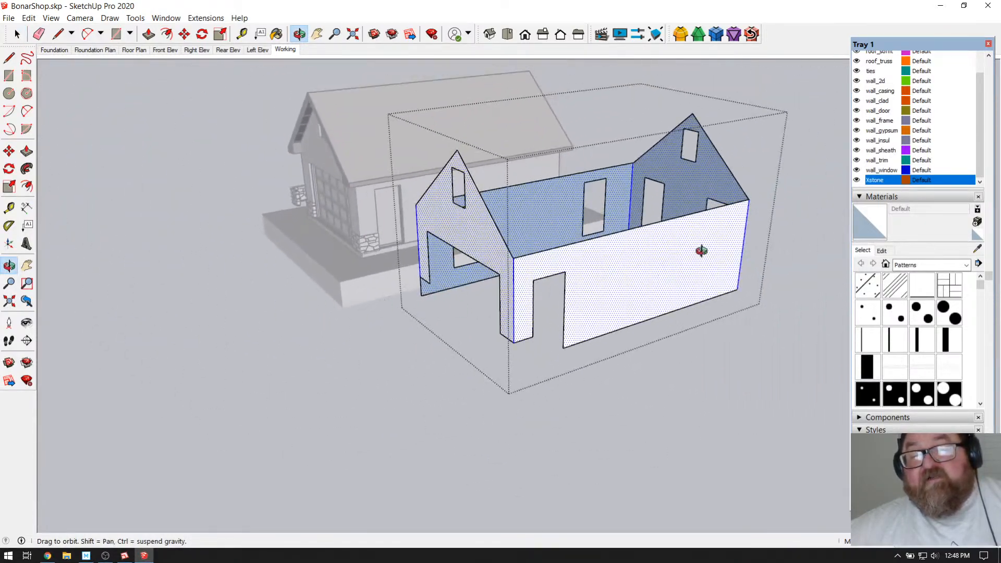
pyautogui.scroll(4, 699, 257)
pyautogui.moveTo(574, 268); pyautogui.dragTo(608, 273)
# Step: Run Instant Cladding on the selected walls with the Brick 1 style from the Presets library and Find Corners set to Yes
pyautogui.click(203, 19)
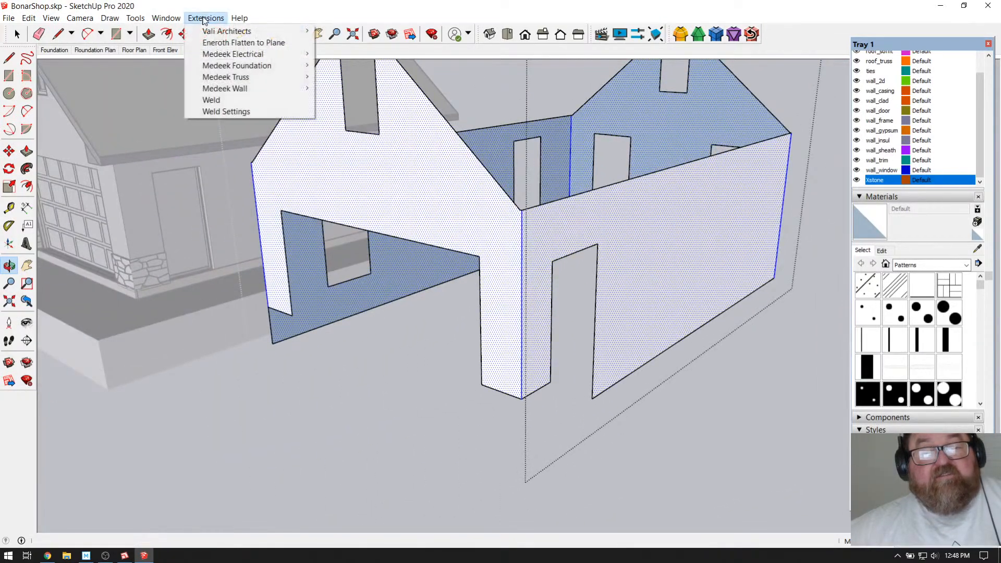
pyautogui.moveTo(225, 31)
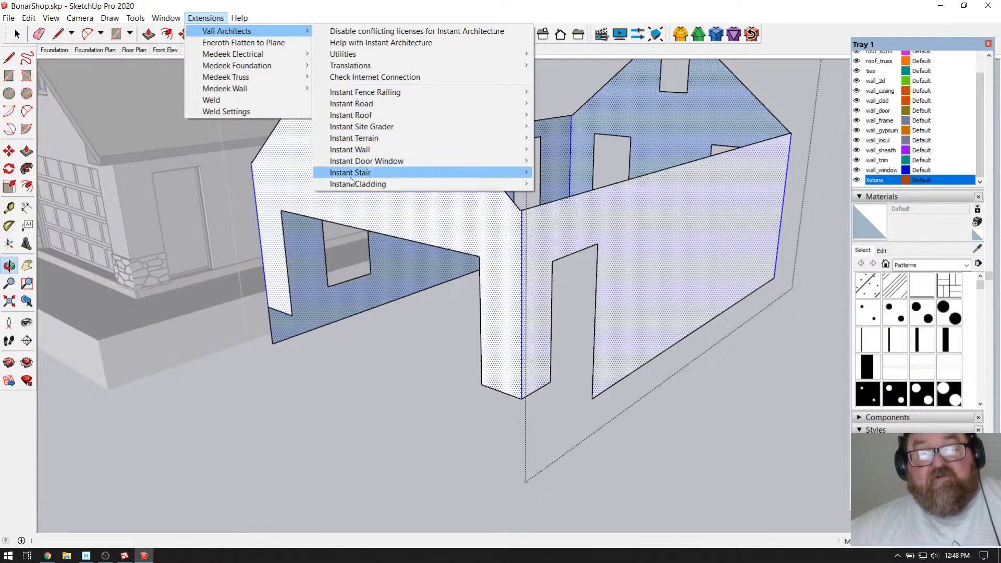
pyautogui.moveTo(351, 187)
pyautogui.click(569, 186)
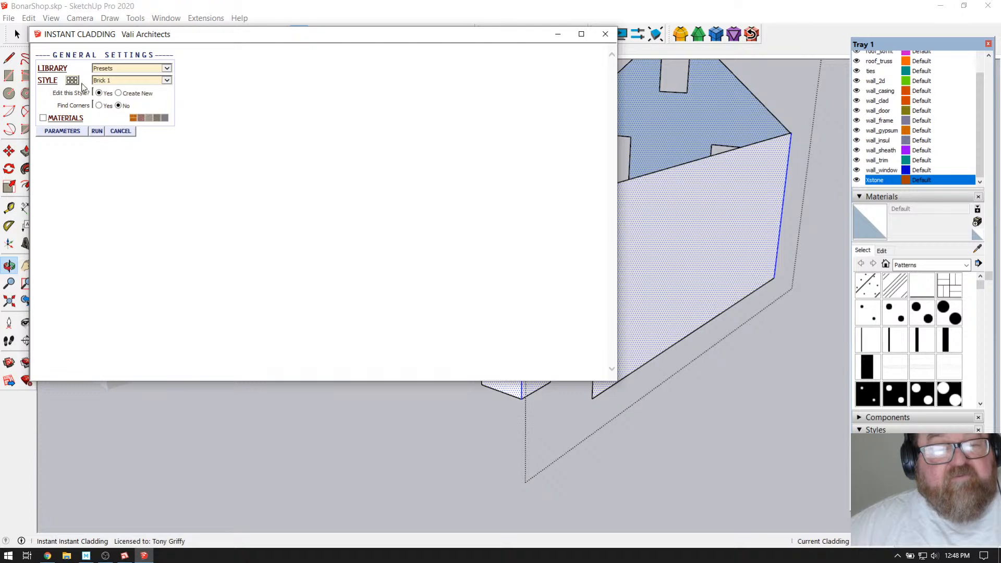
pyautogui.click(98, 105)
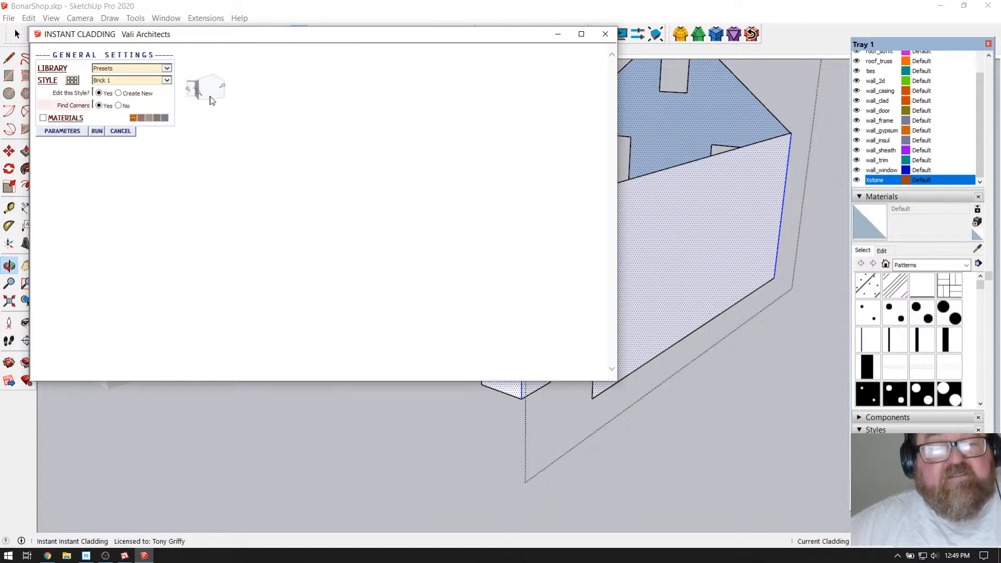
pyautogui.click(97, 131)
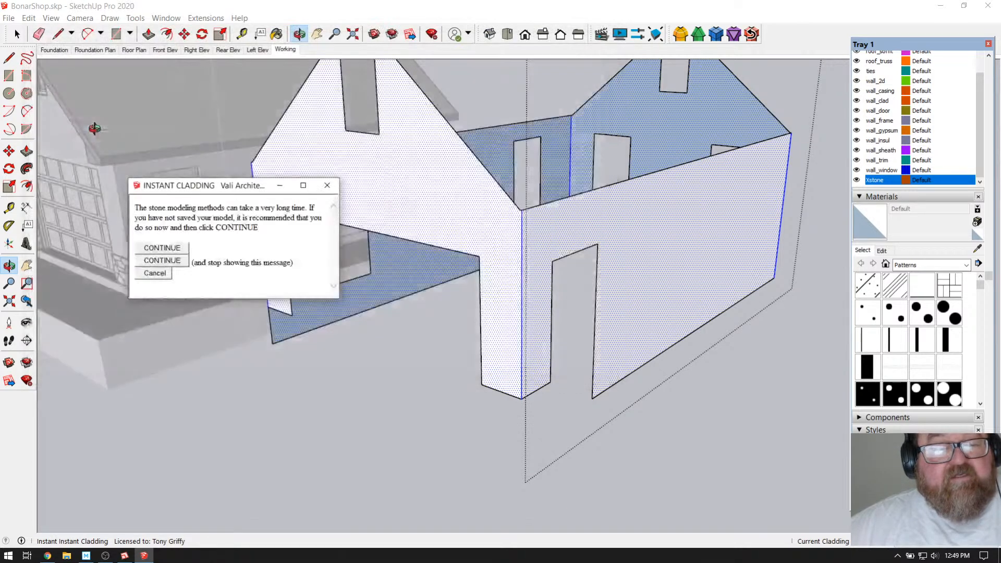
pyautogui.click(163, 249)
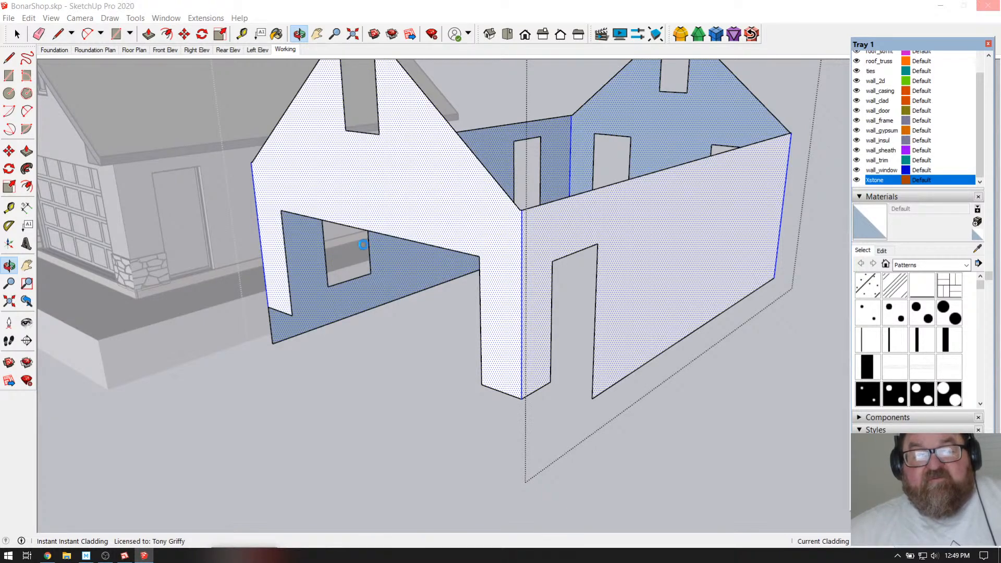
# Step: Check the live stream's analytics and chat in YouTube Studio and the elevations sheet in LayOut while the cladding is being generated
pyautogui.click(50, 558)
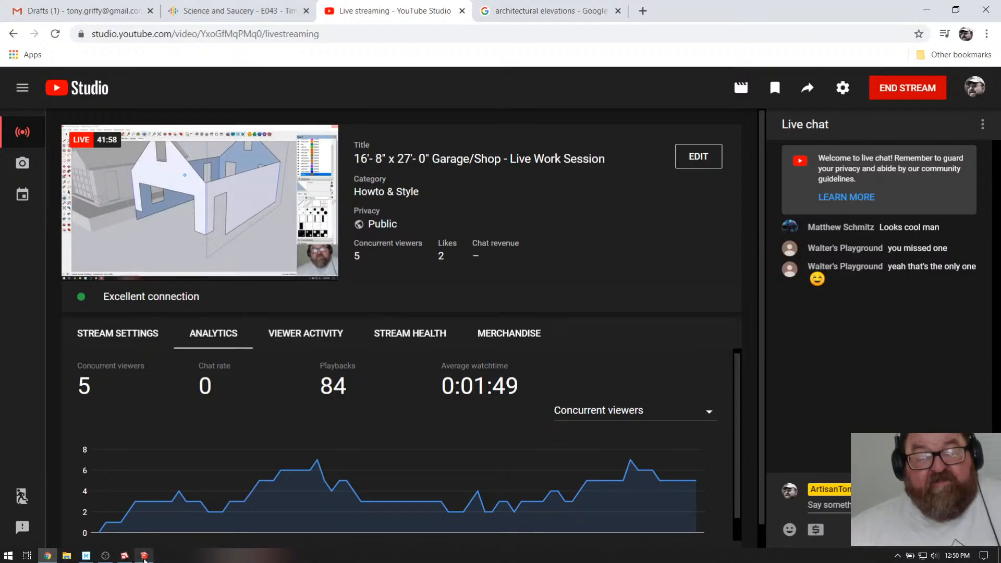
pyautogui.click(144, 556)
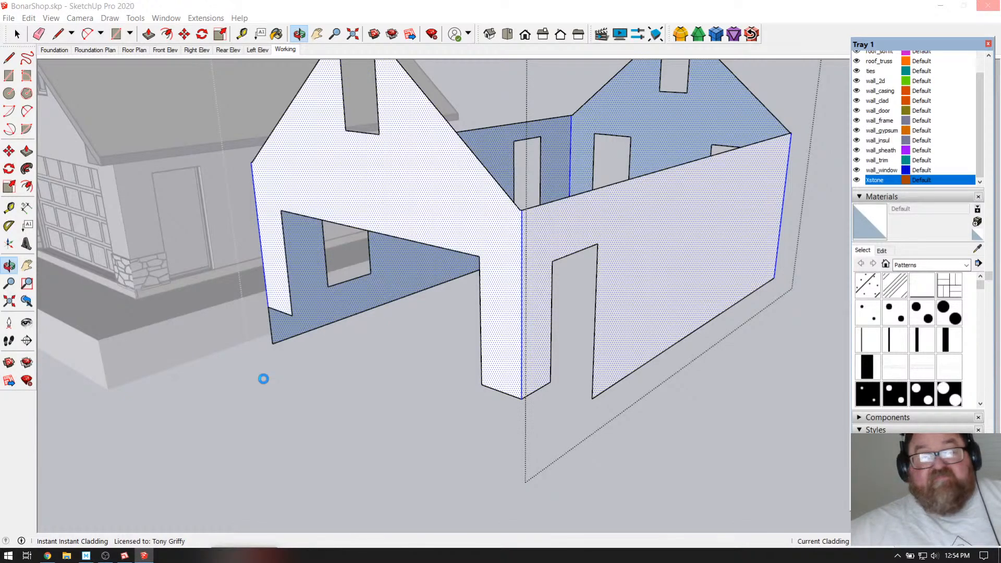
pyautogui.click(47, 556)
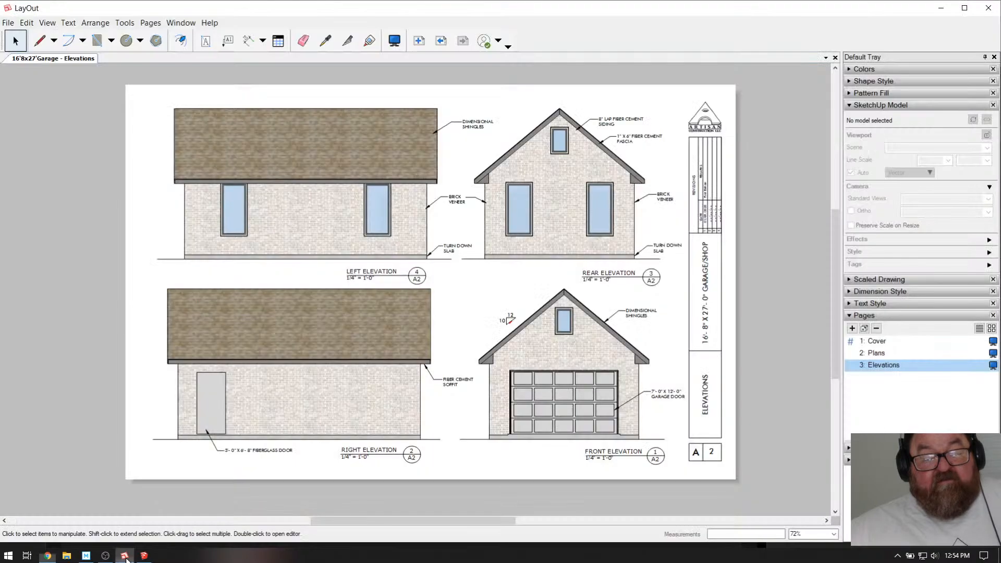
pyautogui.click(125, 556)
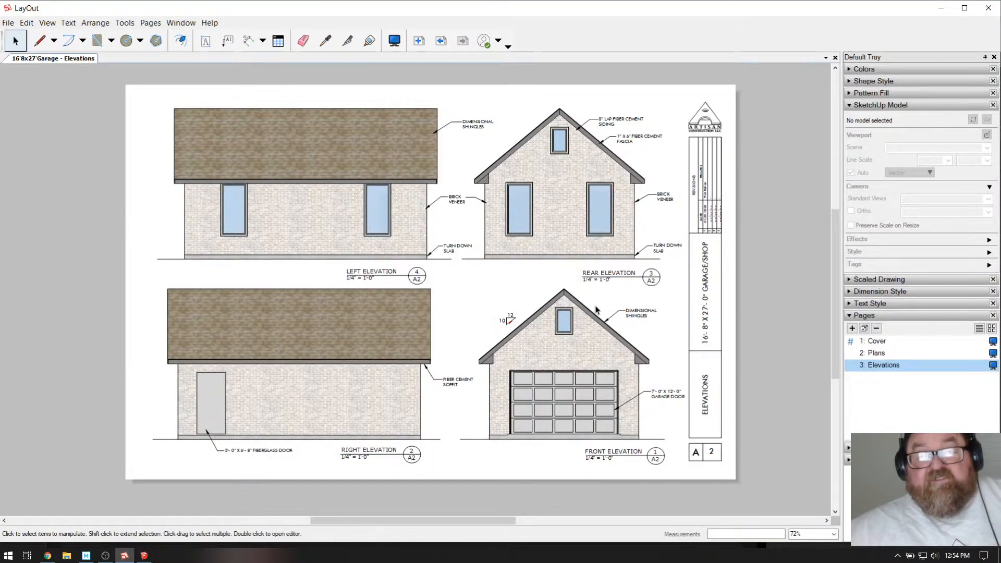
pyautogui.click(143, 556)
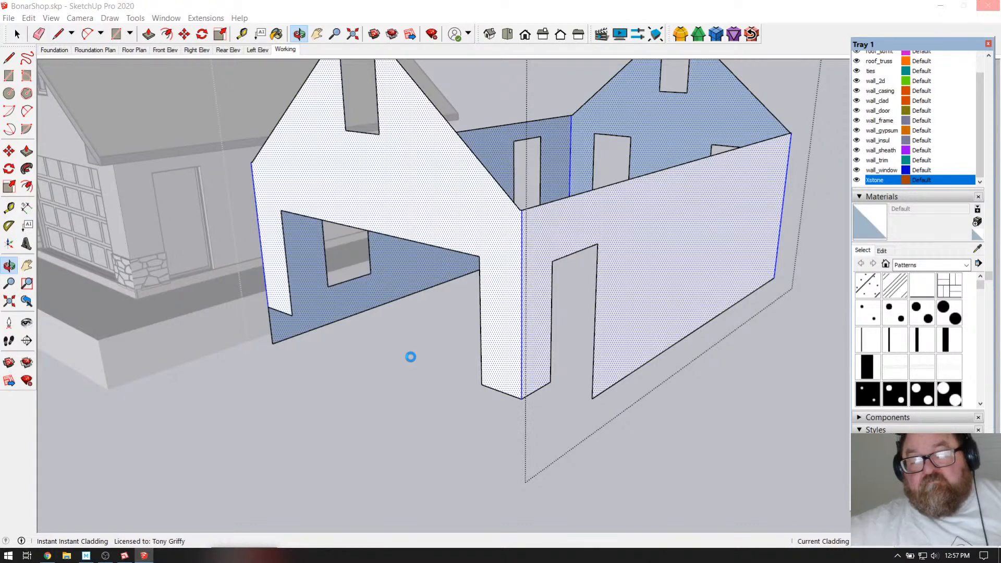
pyautogui.click(47, 555)
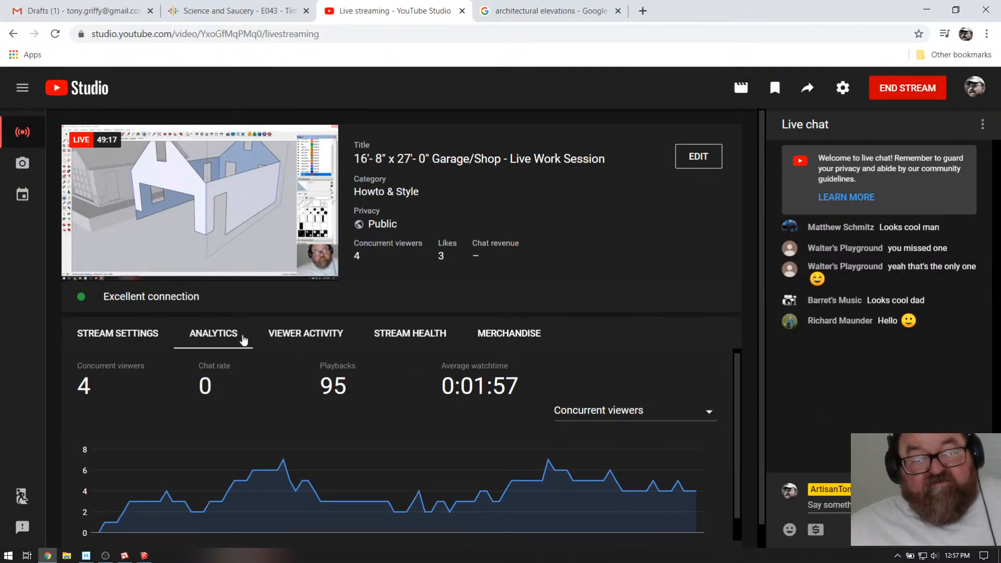
pyautogui.click(131, 554)
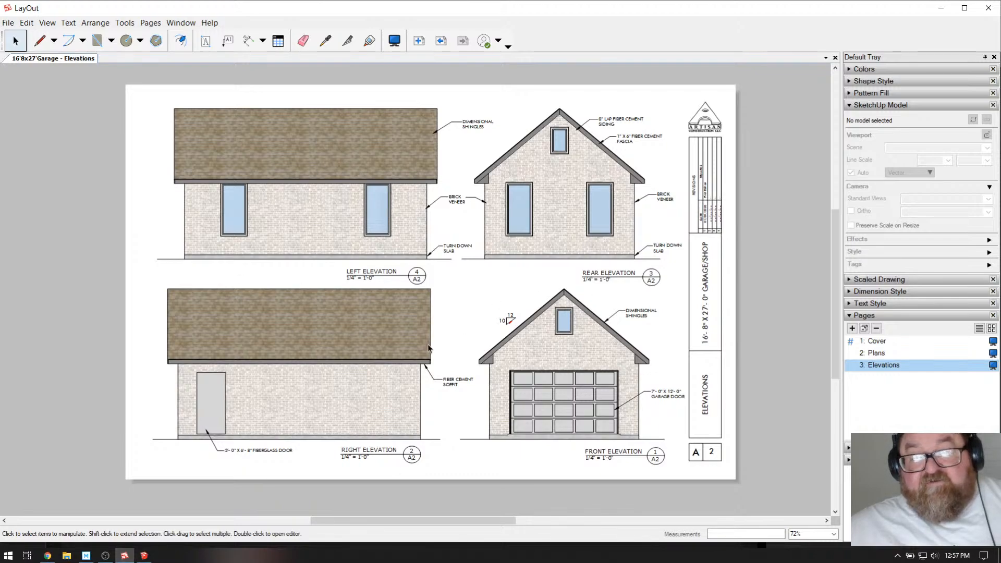
pyautogui.click(130, 556)
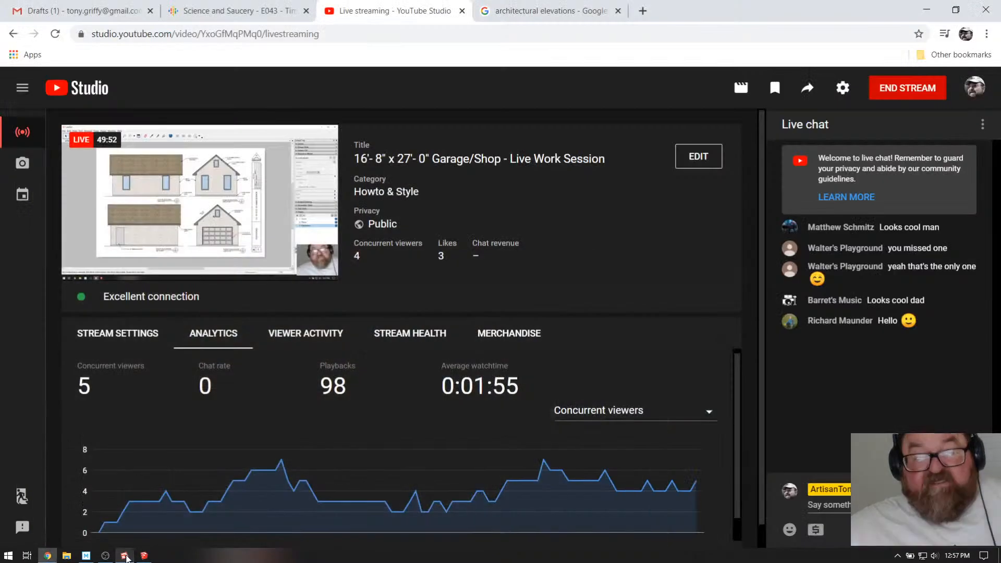
pyautogui.click(144, 556)
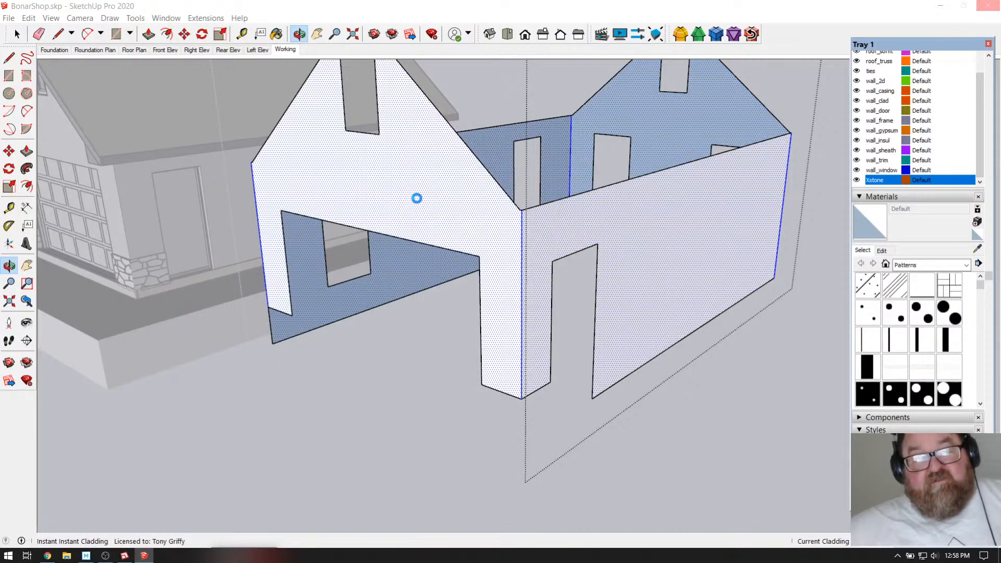
# Step: Switch to Chrome and copy the web address of the Science and Saucery E043 episode page on Google Podcasts
pyautogui.click(46, 556)
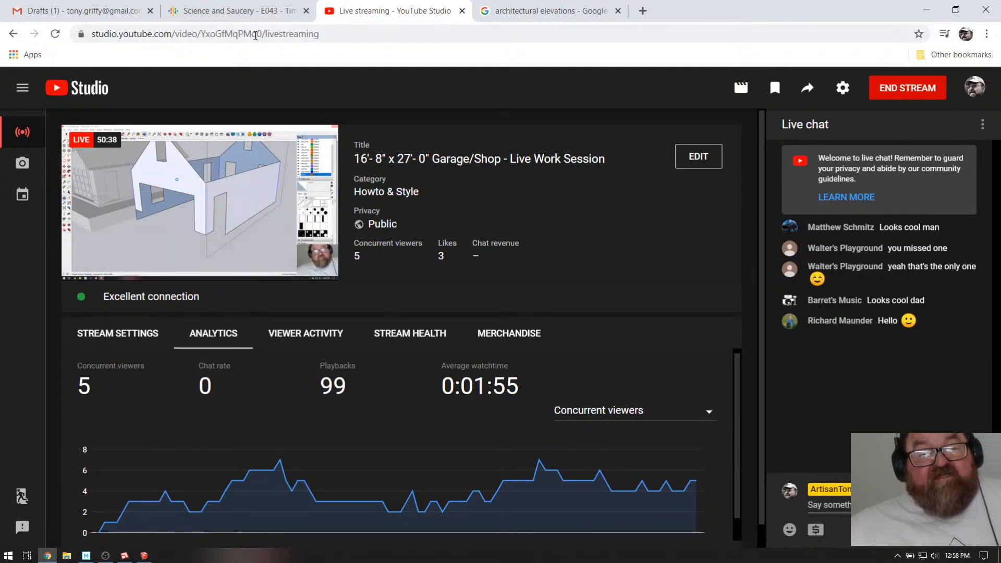
pyautogui.click(254, 10)
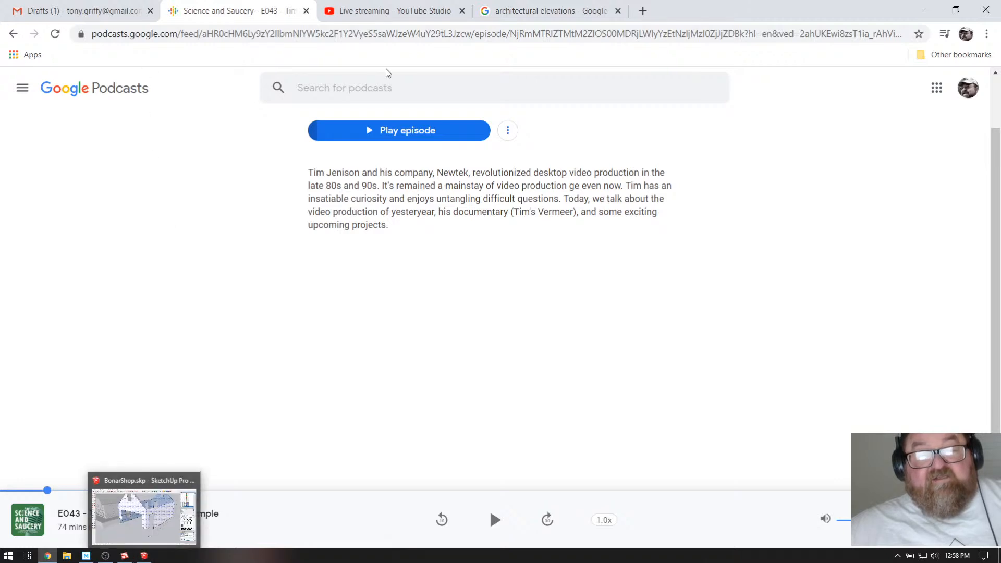
pyautogui.click(172, 34)
pyautogui.rightClick(172, 34)
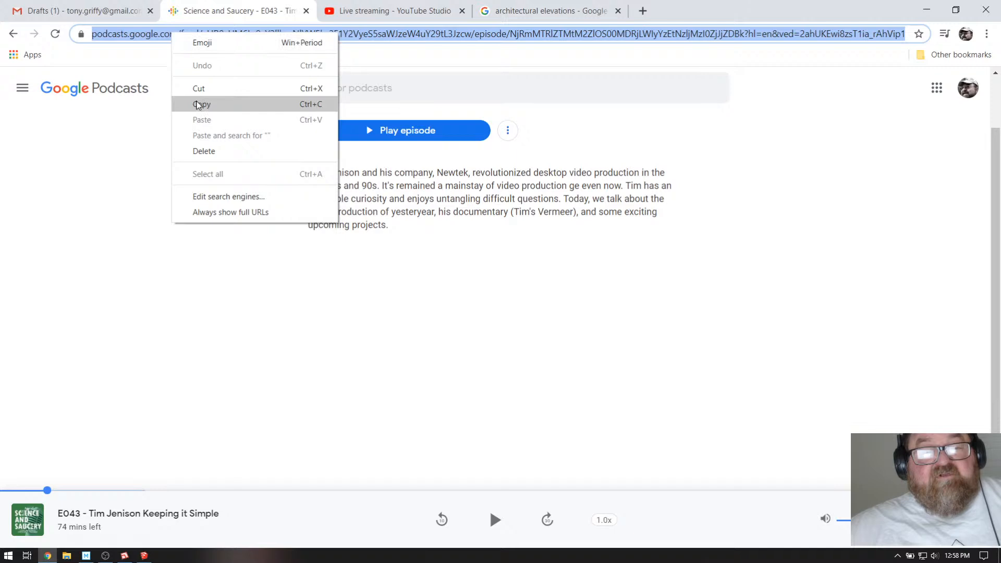
pyautogui.click(197, 104)
# Step: Paste the full podcast episode address into the live chat message in YouTube Studio
pyautogui.click(383, 10)
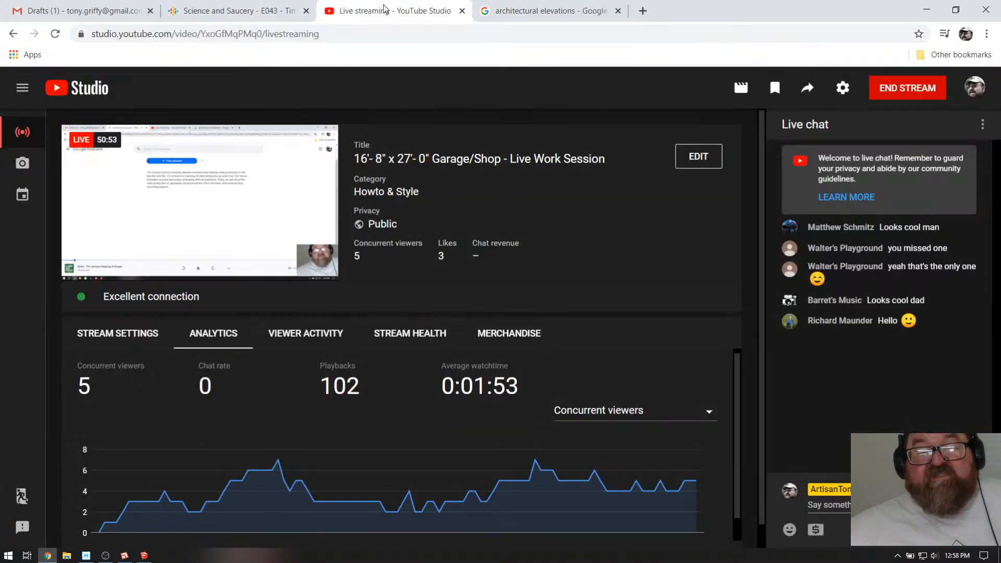
pyautogui.click(830, 505)
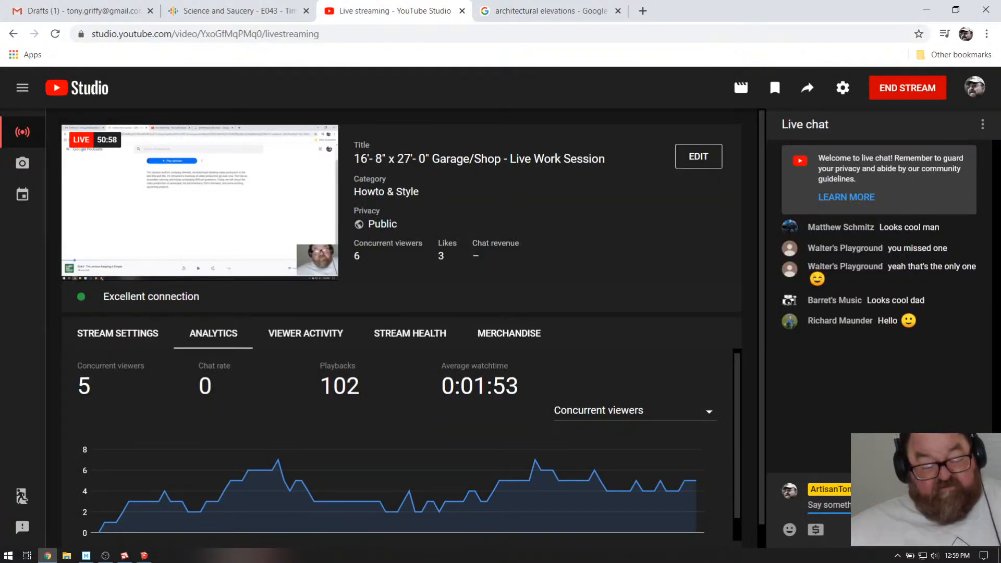
pyautogui.hotkey('ctrl', 'v')
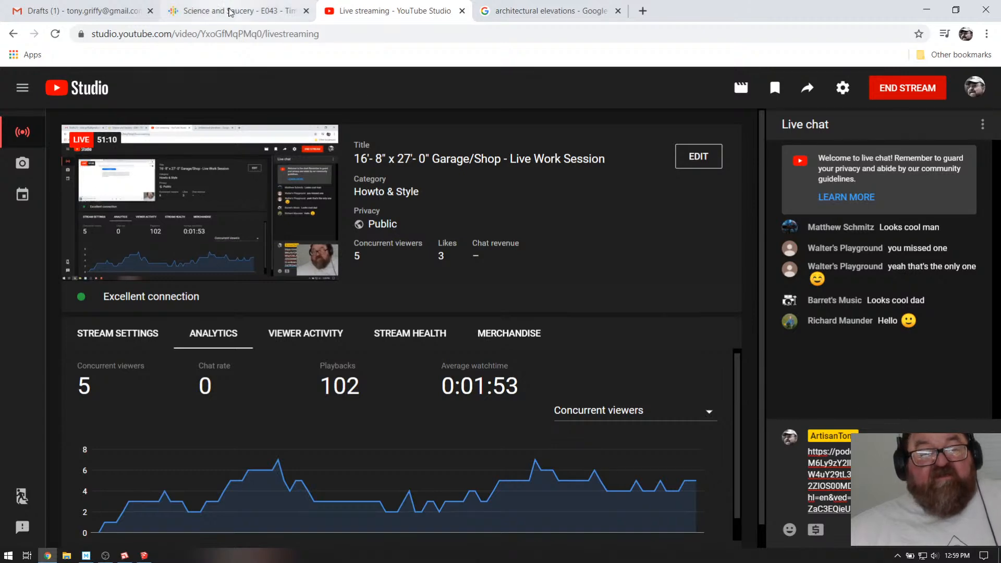
pyautogui.click(233, 11)
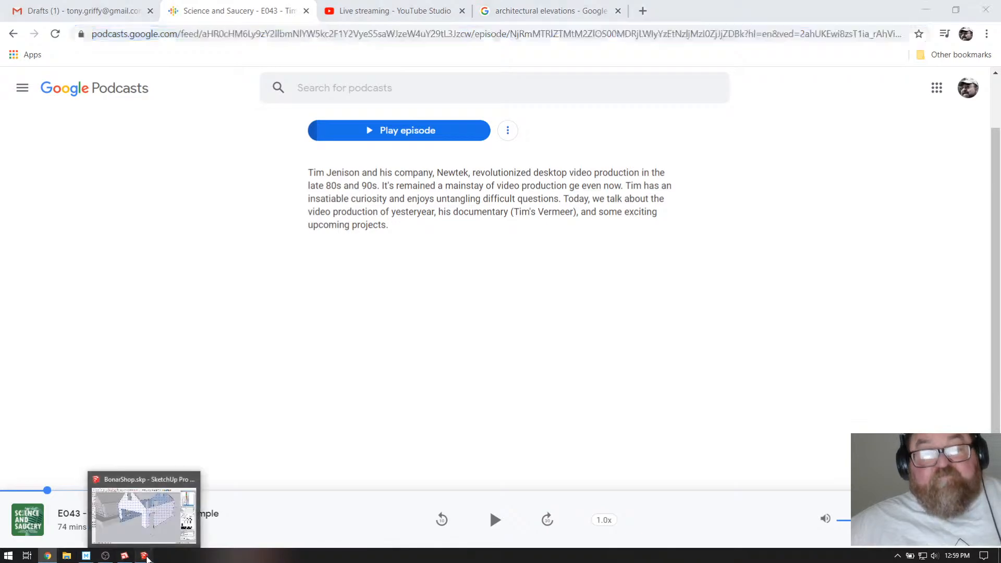
pyautogui.click(144, 556)
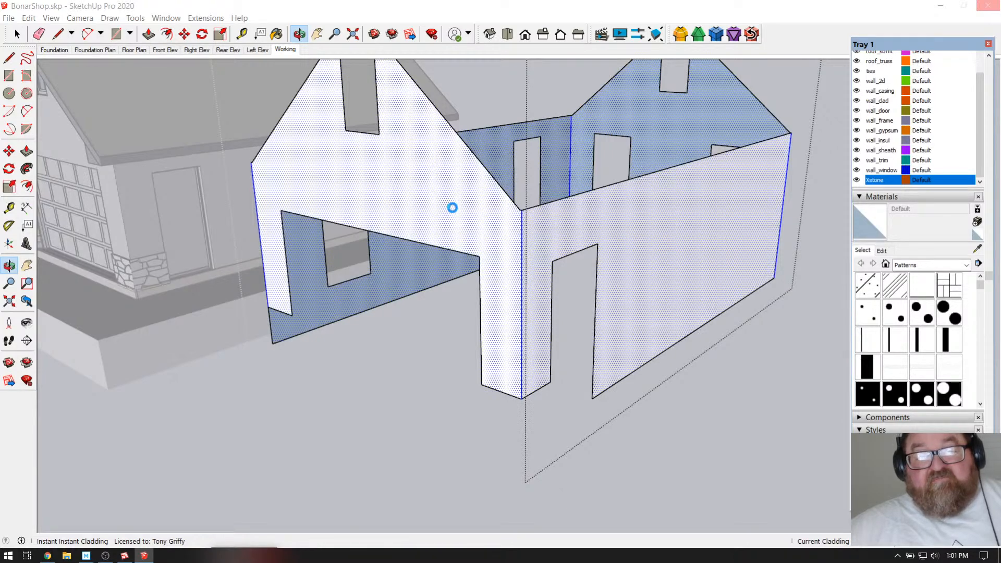
pyautogui.click(47, 557)
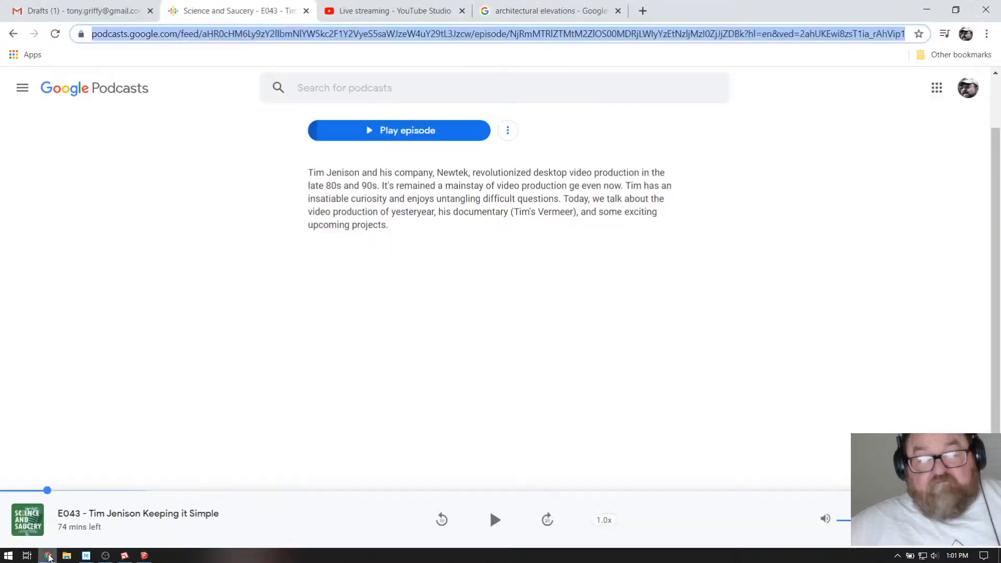
pyautogui.click(384, 9)
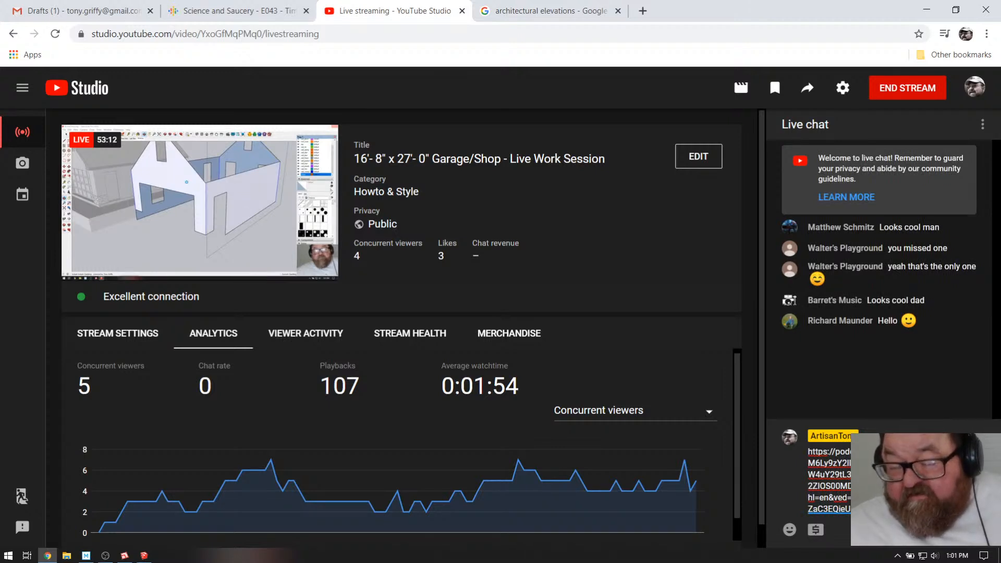
# Step: Search Google for "bitly" in a new browser tab, open the Bitly website and accept its cookie notice
pyautogui.click(643, 10)
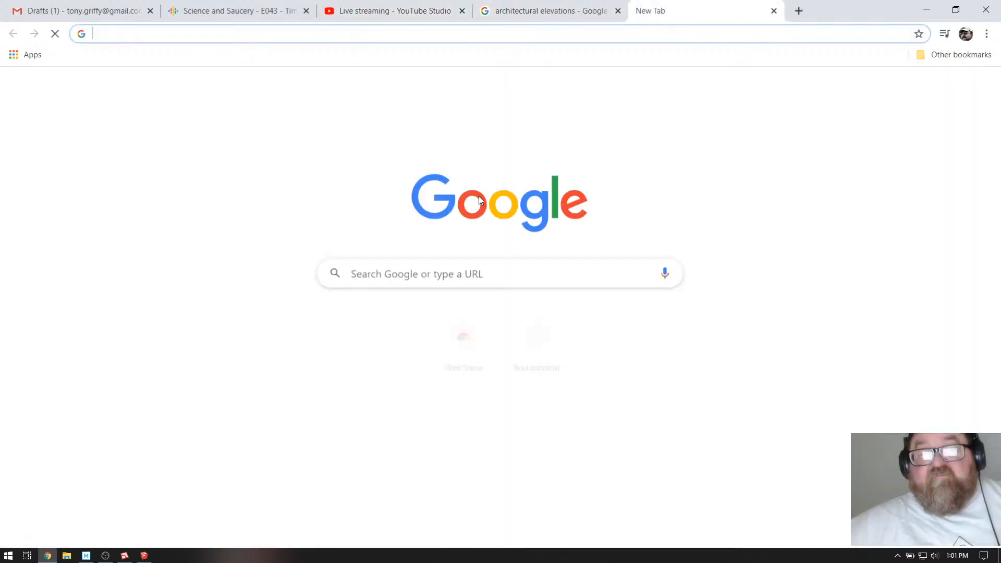
pyautogui.click(421, 269)
pyautogui.write('bi')
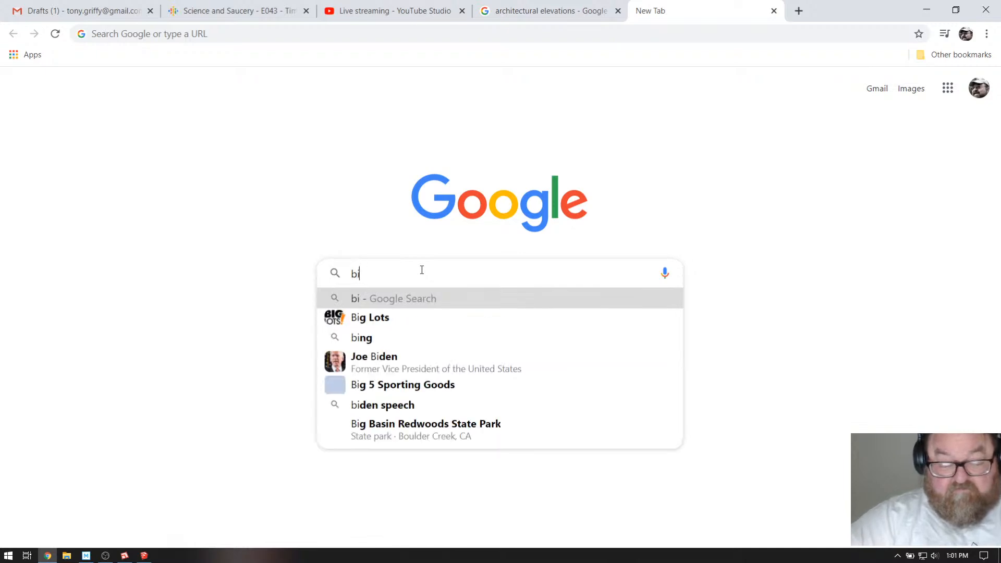
pyautogui.write('tly')
pyautogui.press('Return')
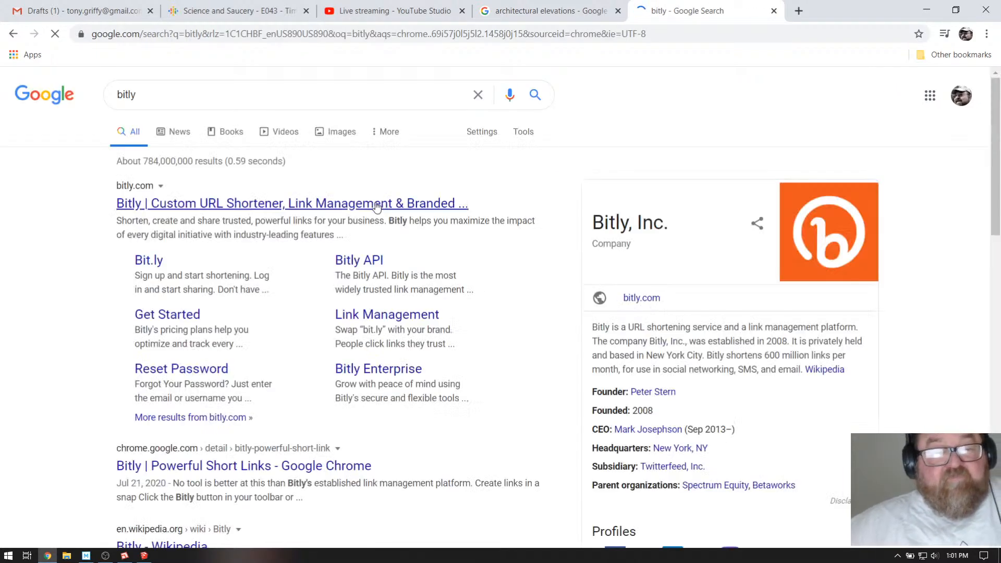
pyautogui.click(121, 205)
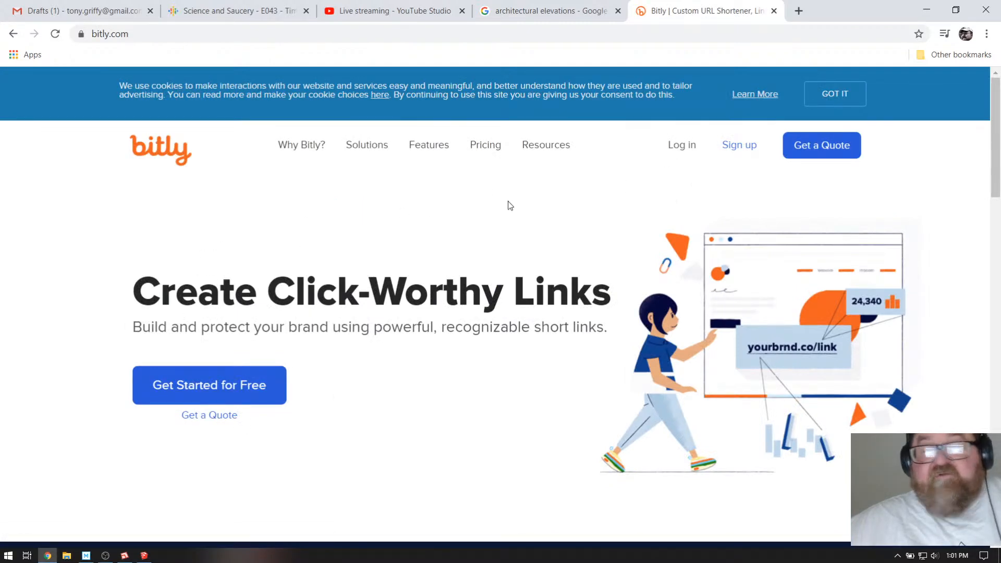
pyautogui.click(838, 94)
# Step: Shorten the copied podcast episode address with Bitly and copy the resulting short link
pyautogui.scroll(-3, 349, 369)
pyautogui.click(204, 394)
pyautogui.hotkey('ctrl', 'v')
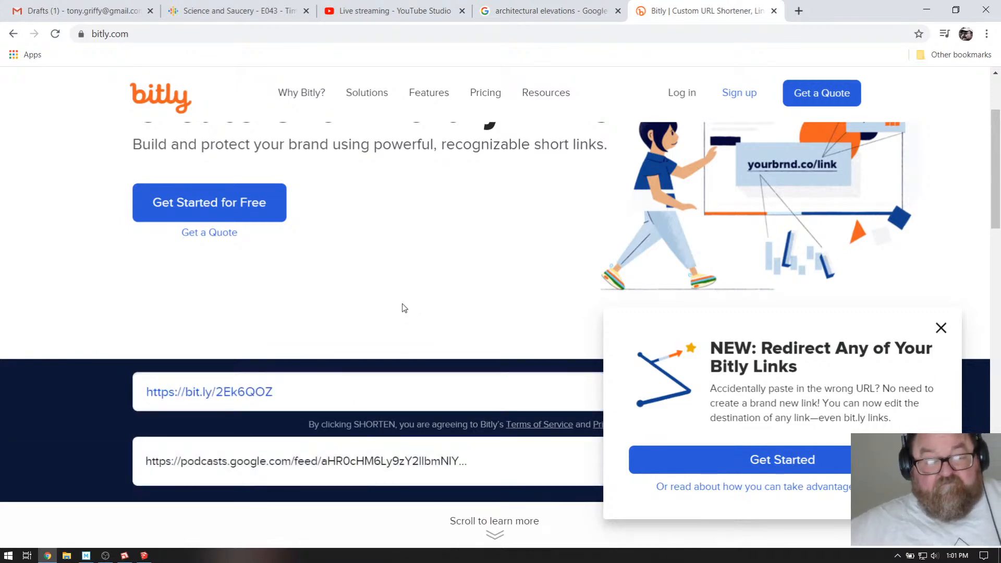
pyautogui.moveTo(287, 396); pyautogui.dragTo(144, 394)
pyautogui.rightClick(180, 392)
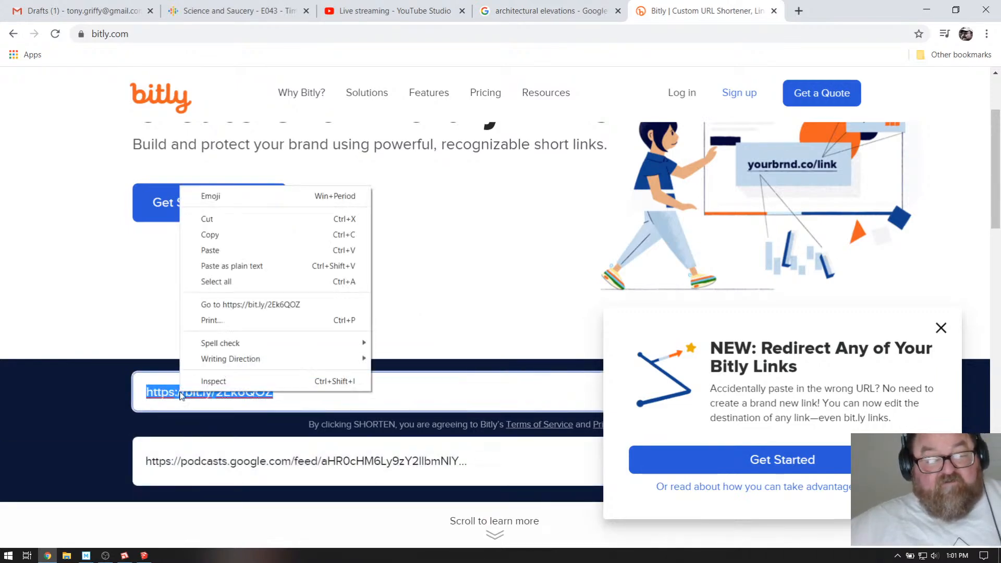
pyautogui.click(233, 235)
# Step: Replace the long address in the YouTube Studio live chat message with the copied Bitly short link and send the message
pyautogui.click(365, 9)
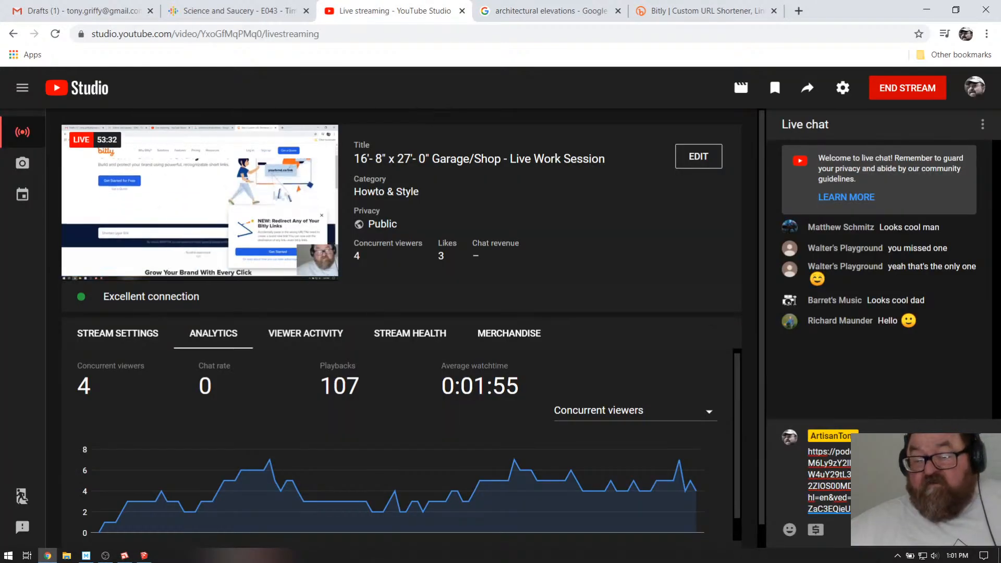
pyautogui.moveTo(876, 509); pyautogui.dragTo(794, 445)
pyautogui.rightClick(831, 466)
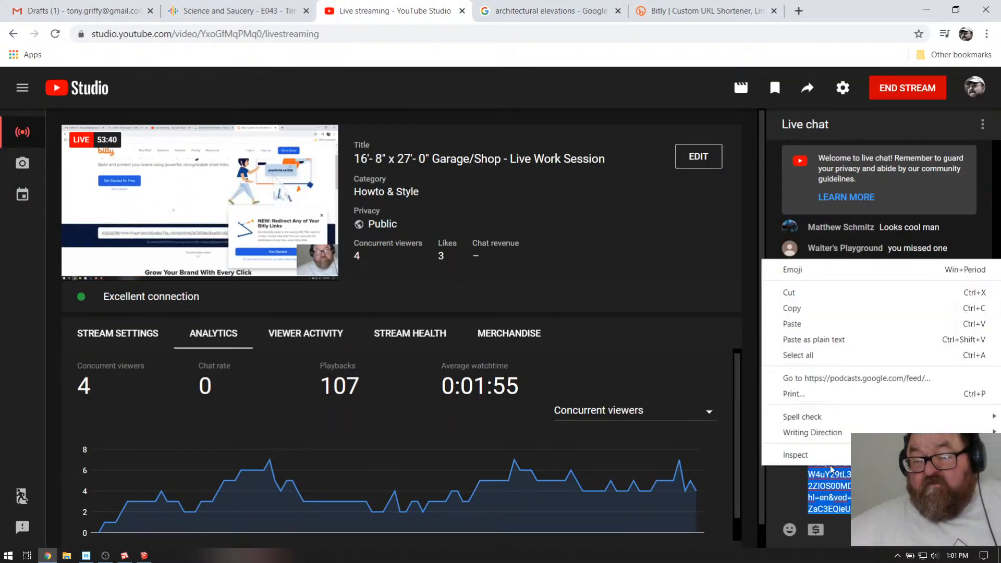
pyautogui.click(833, 324)
pyautogui.press('Return')
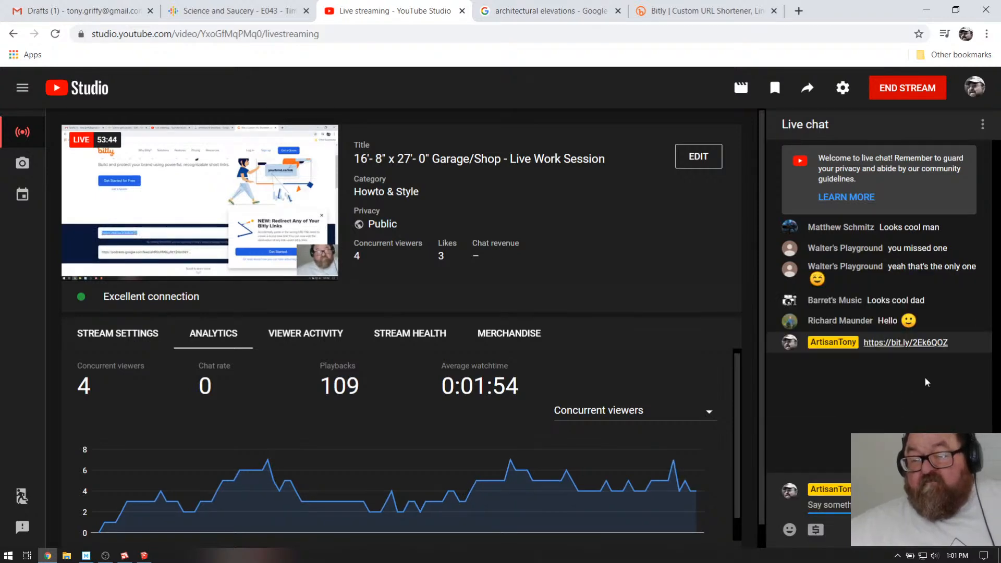
# Step: Test the shortened podcast link from the live chat and close the episode tab it opens
pyautogui.click(934, 342)
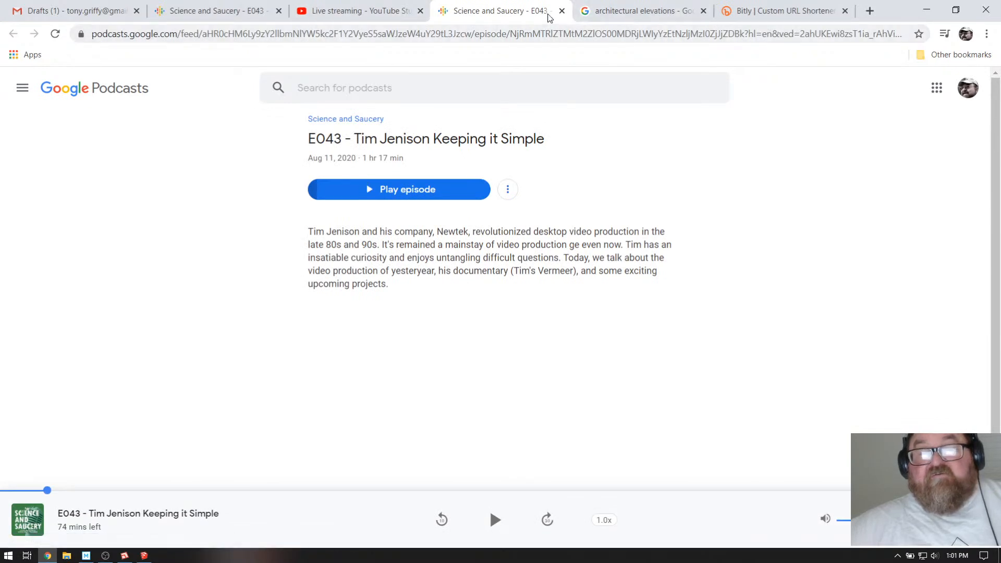
pyautogui.click(562, 11)
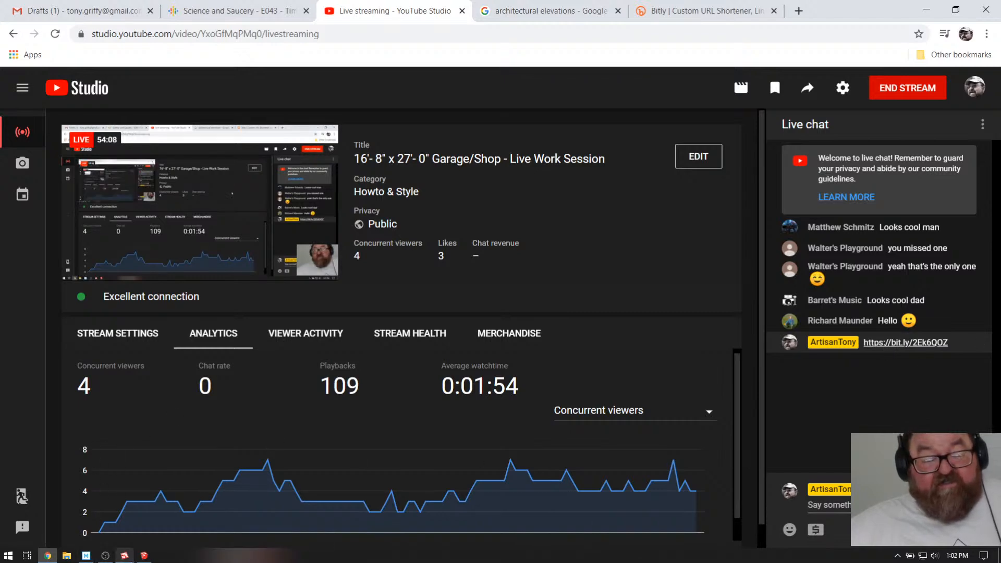
# Step: Check the elevations sheet in LayOut and the cladding generation on the shop walls in SketchUp
pyautogui.click(125, 556)
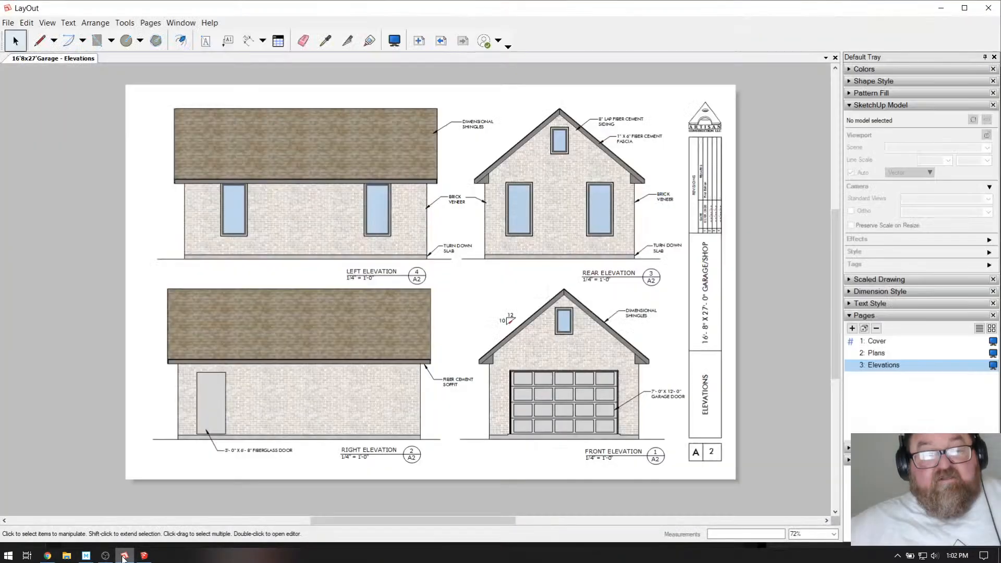
pyautogui.click(144, 556)
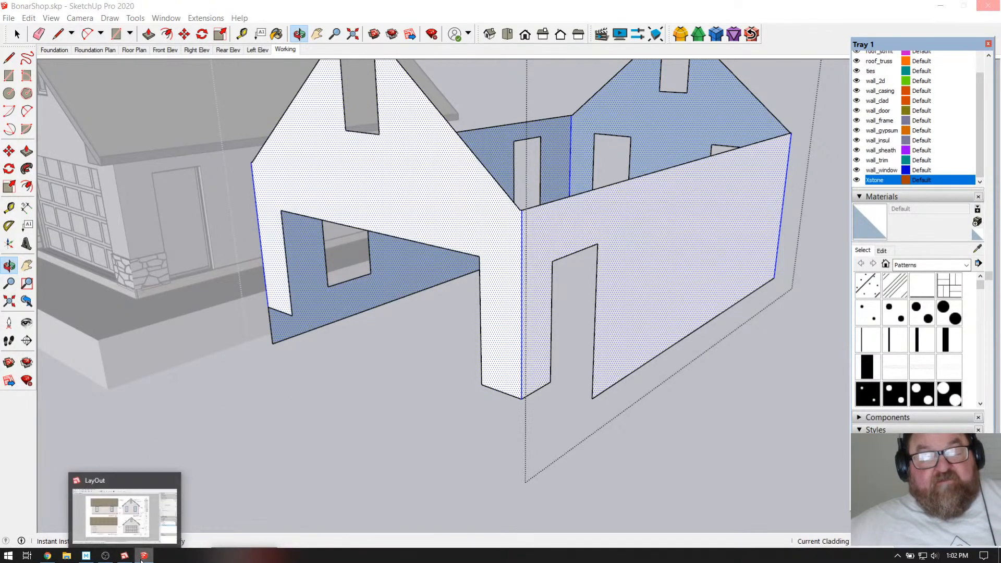
pyautogui.click(124, 556)
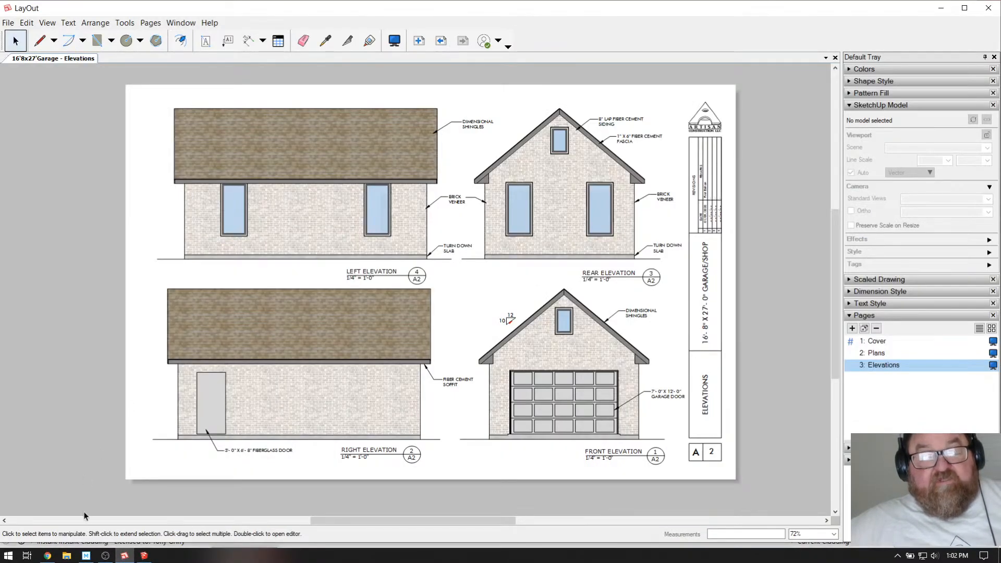
# Step: Switch to Chrome and close the architectural elevations image search and Bitly tabs
pyautogui.click(47, 556)
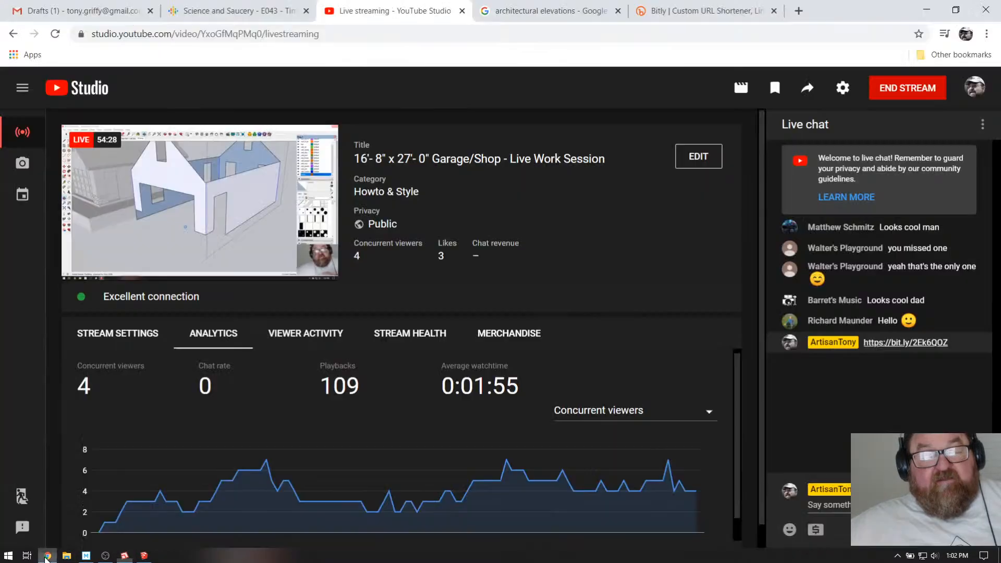
pyautogui.click(533, 10)
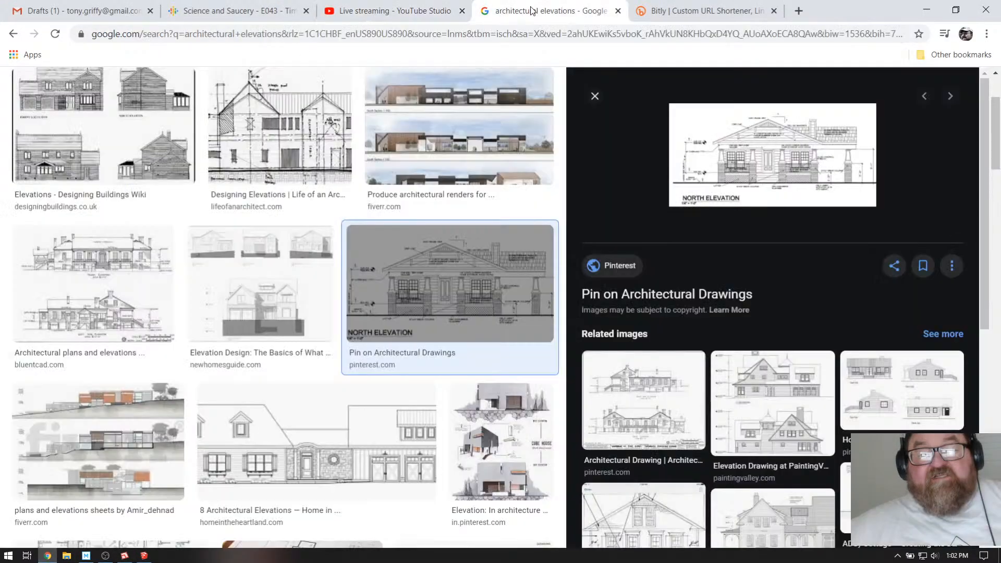
pyautogui.click(617, 11)
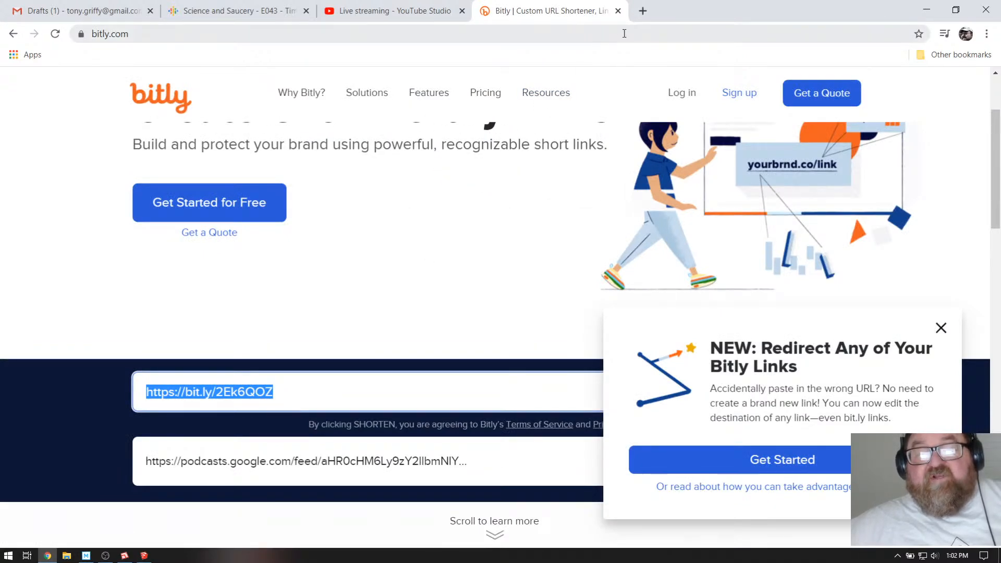
pyautogui.click(617, 10)
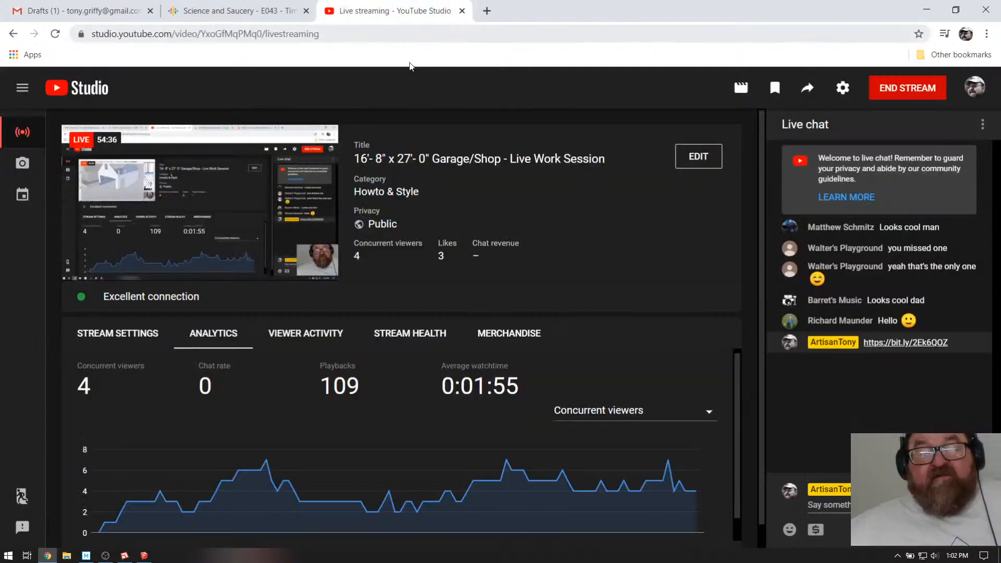
pyautogui.click(248, 10)
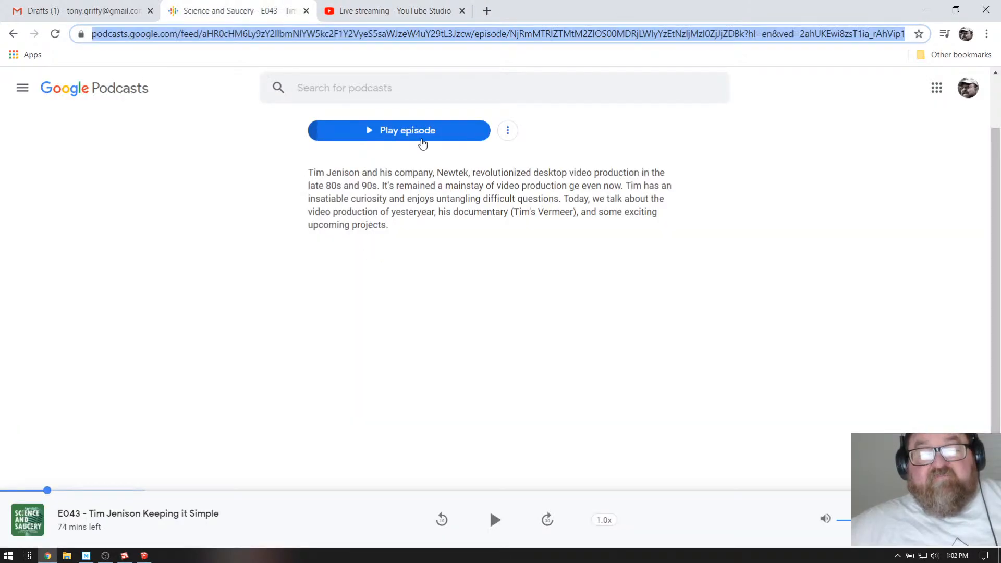
pyautogui.click(94, 11)
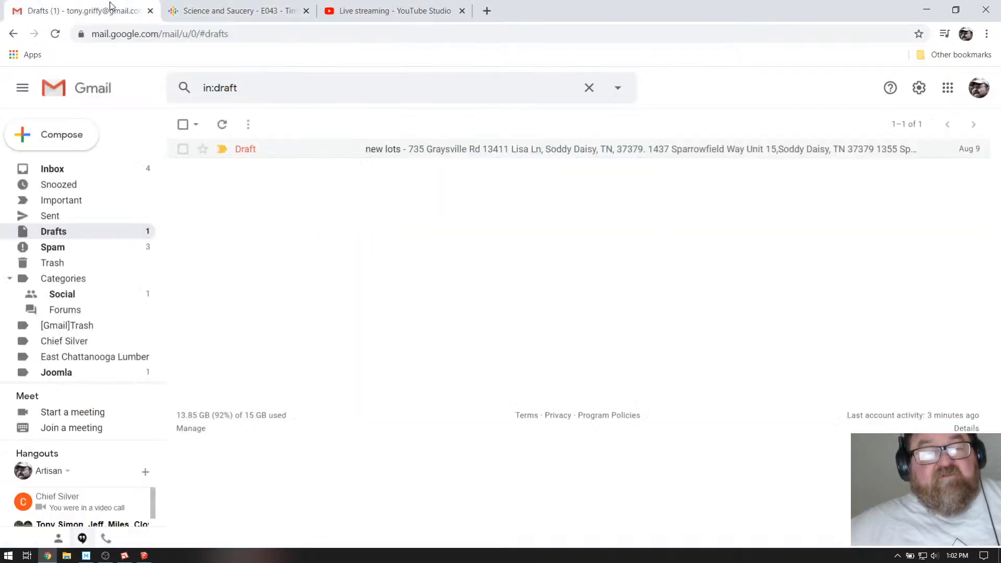
pyautogui.click(237, 8)
pyautogui.click(372, 8)
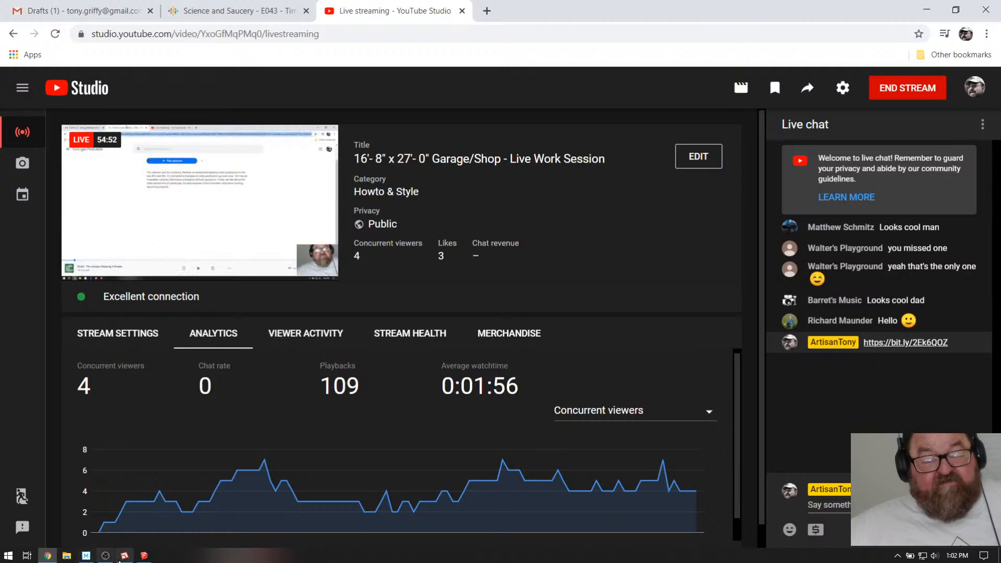
pyautogui.click(245, 15)
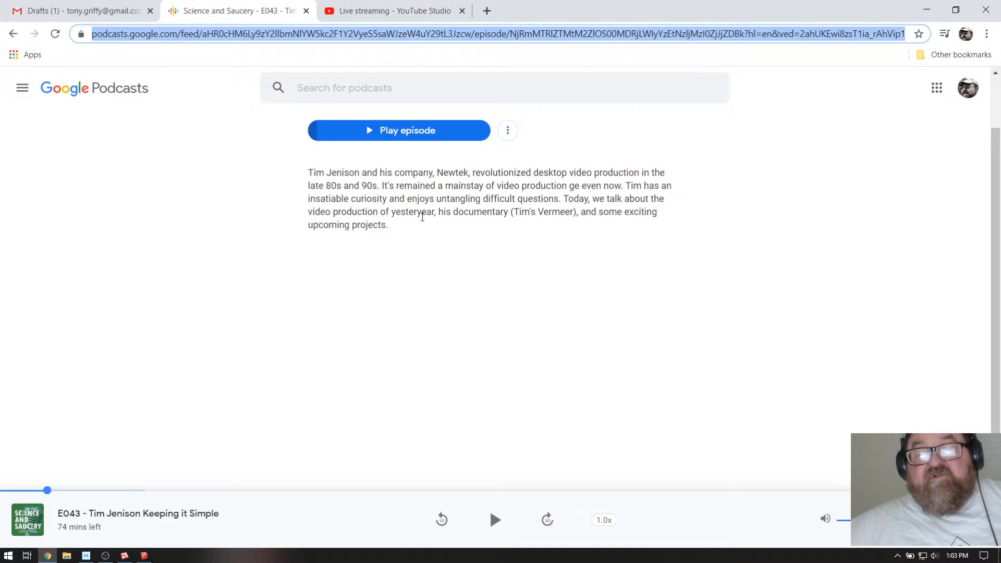
pyautogui.click(372, 10)
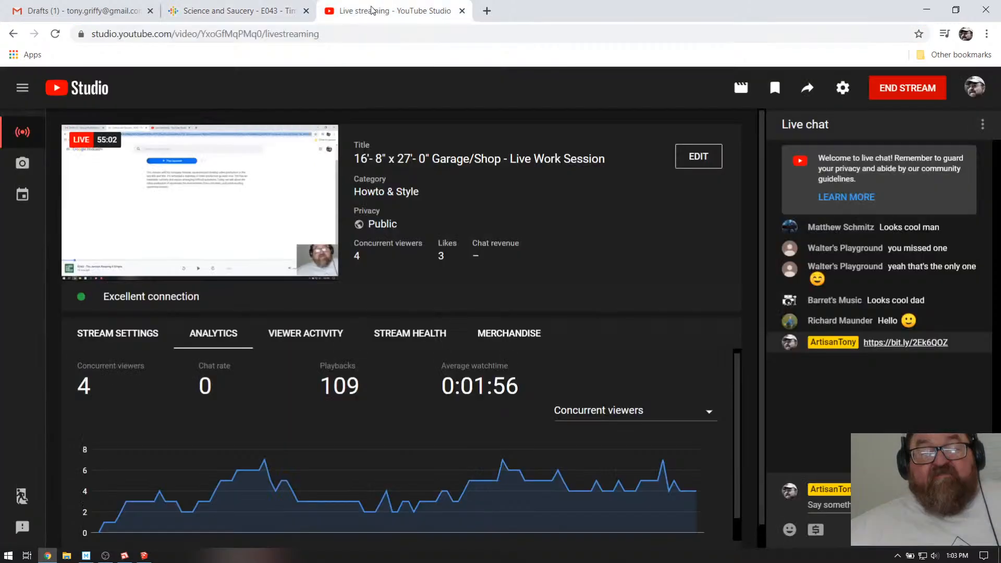
# Step: Monitor the brick cladding generation in SketchUp, the viewer messages in the YouTube Studio live chat and the stream in OBS
pyautogui.click(144, 556)
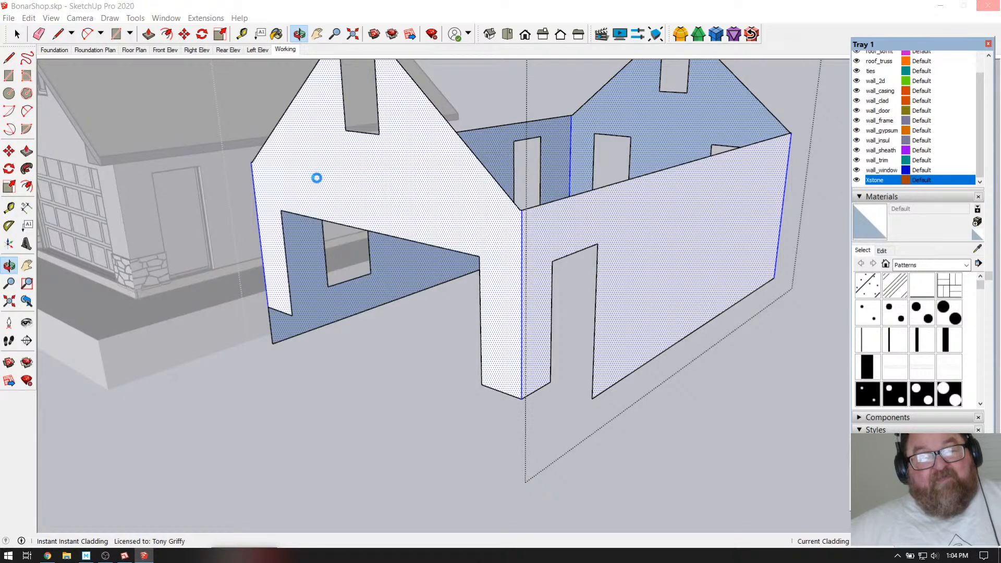
pyautogui.click(48, 556)
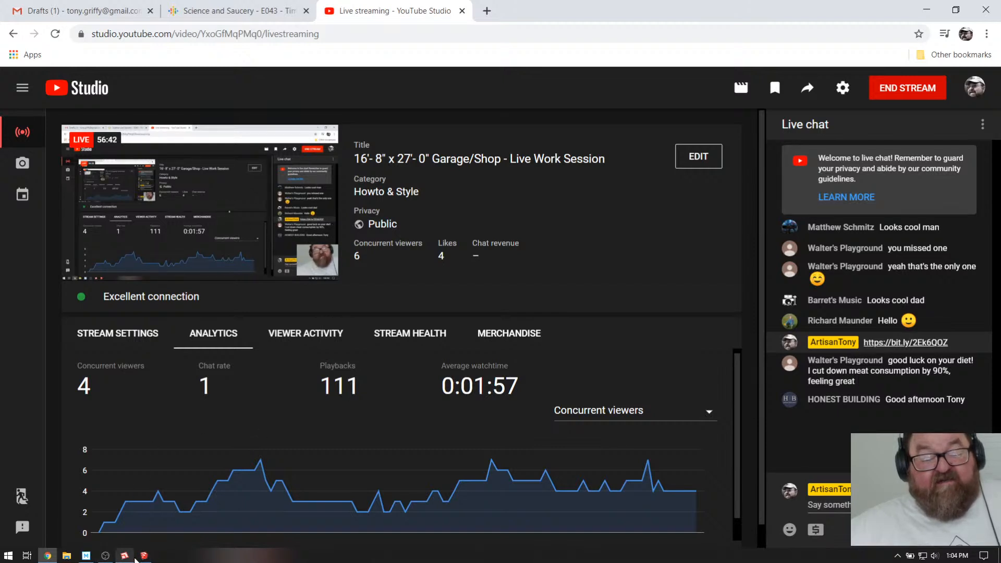
pyautogui.moveTo(147, 553)
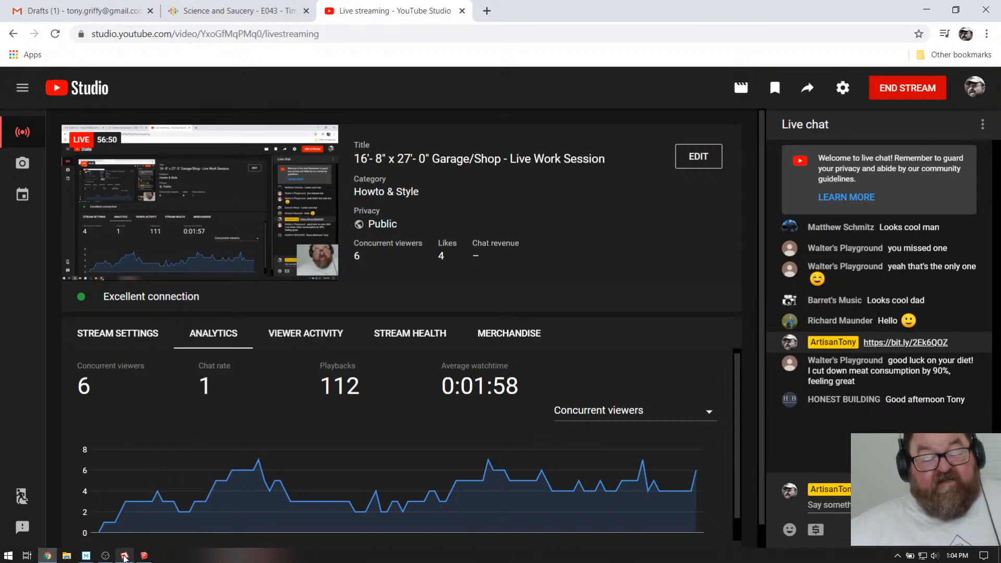
pyautogui.click(144, 556)
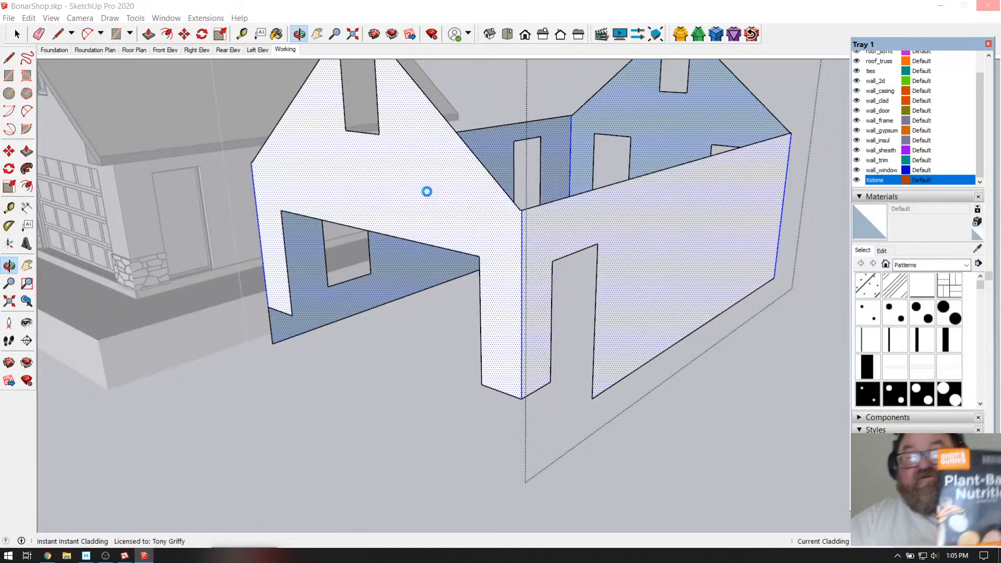
pyautogui.click(47, 556)
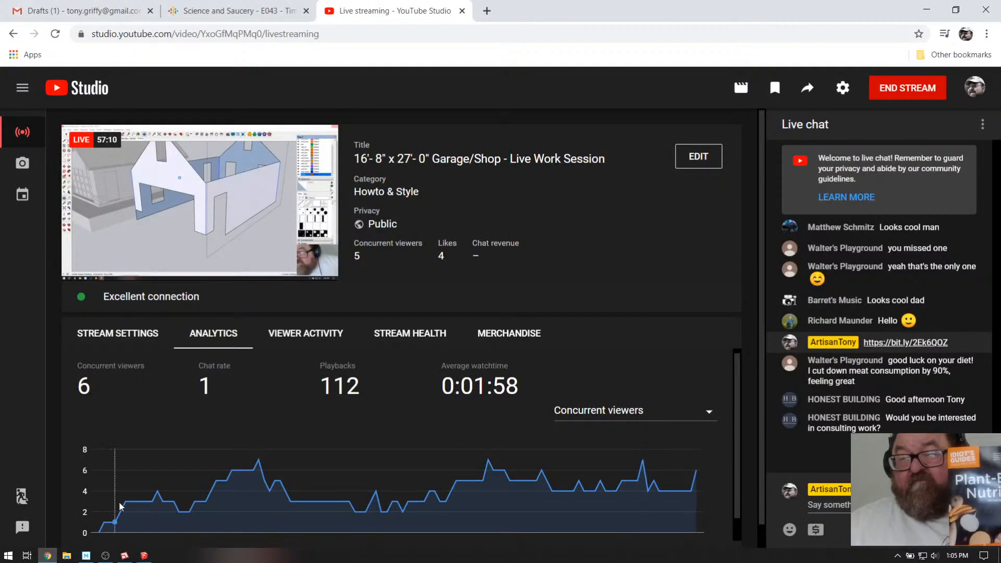
pyautogui.click(106, 556)
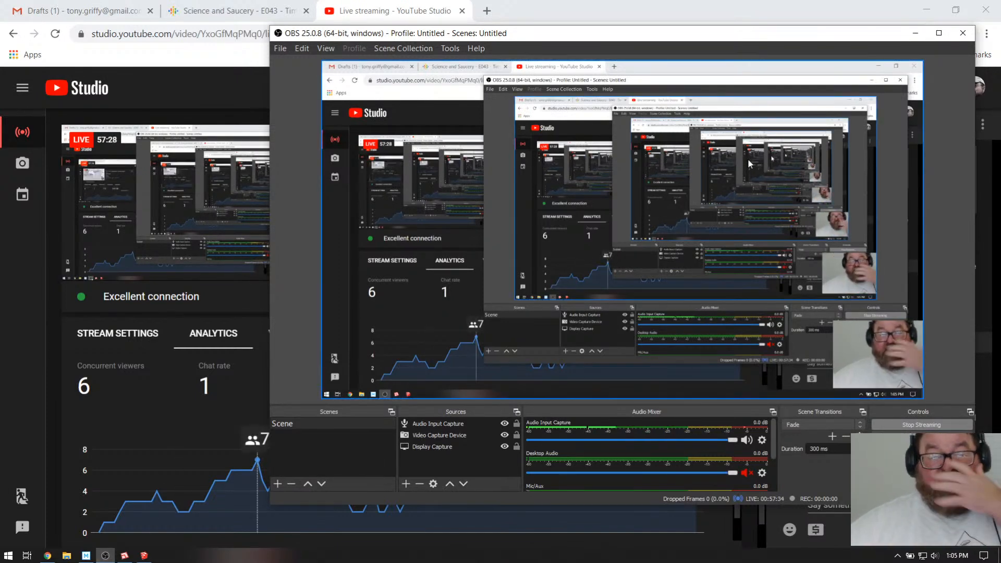
pyautogui.click(916, 34)
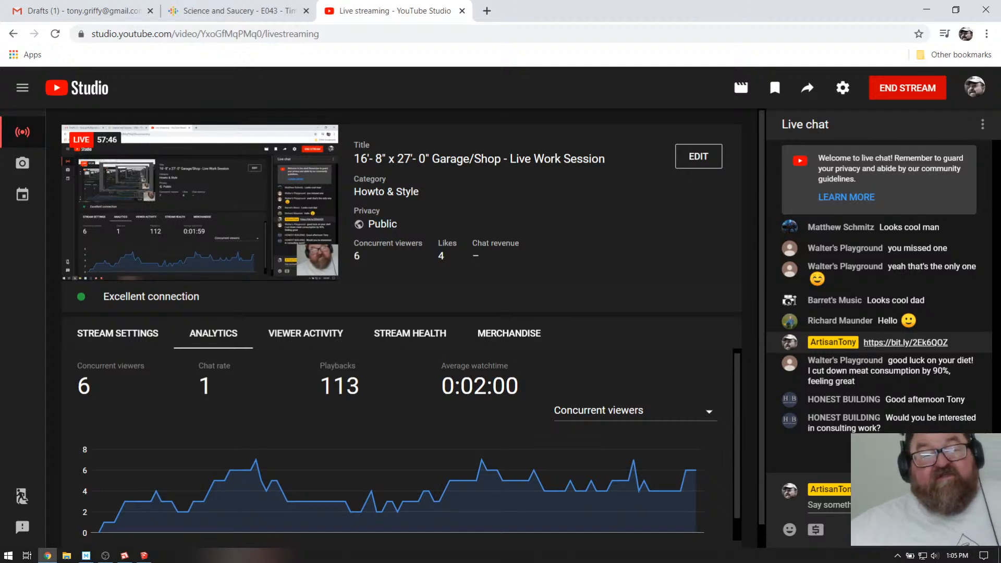
pyautogui.click(143, 556)
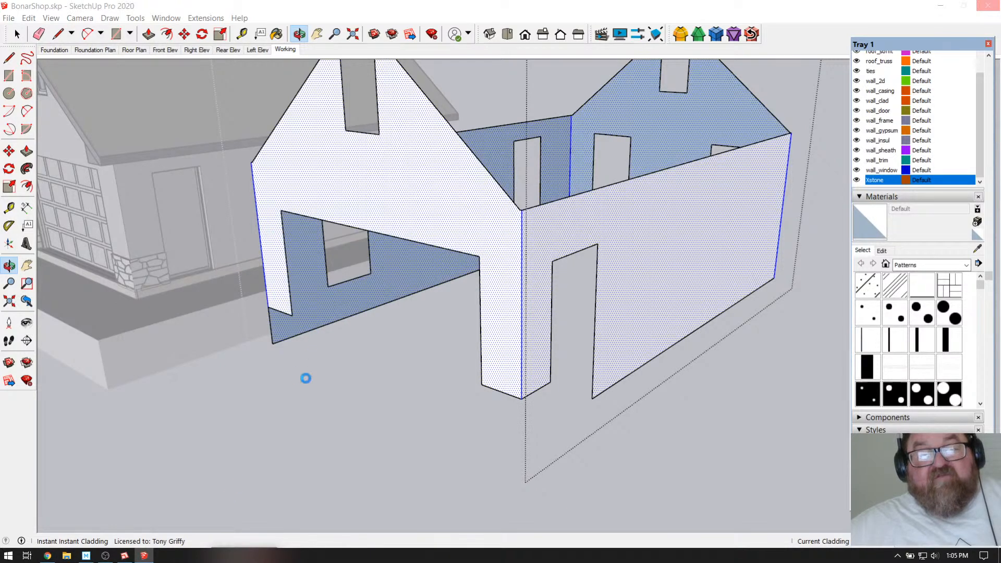
pyautogui.click(48, 556)
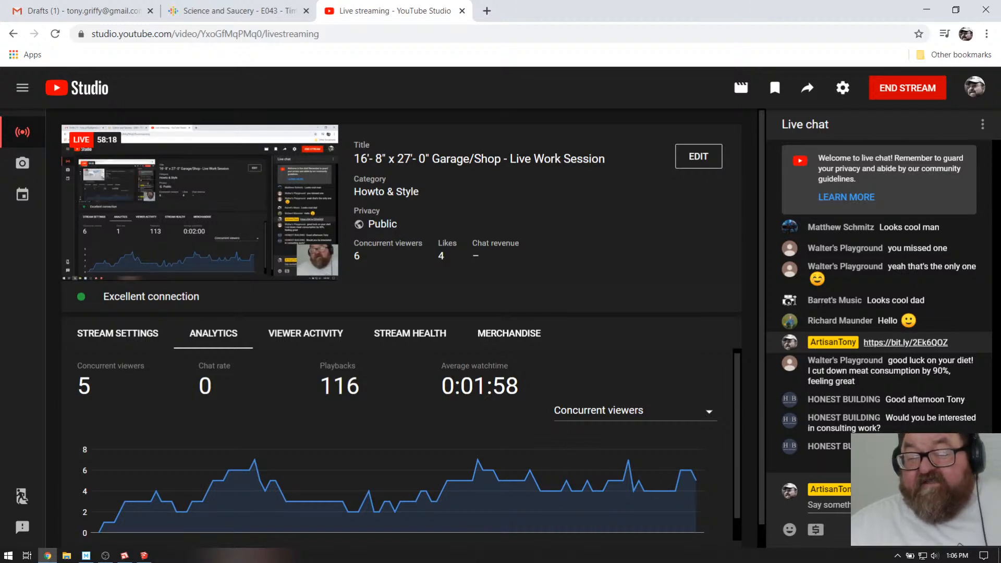
pyautogui.click(144, 556)
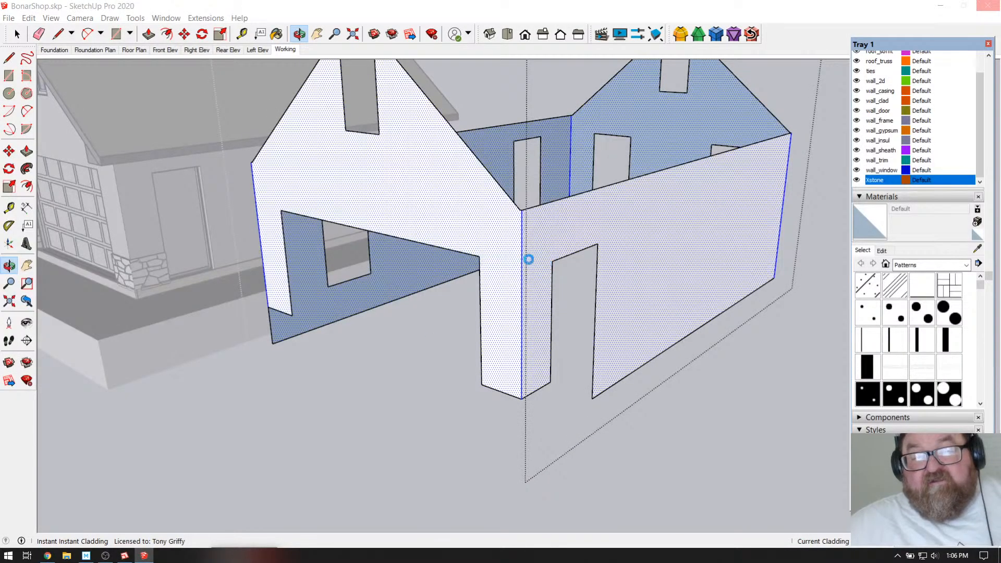
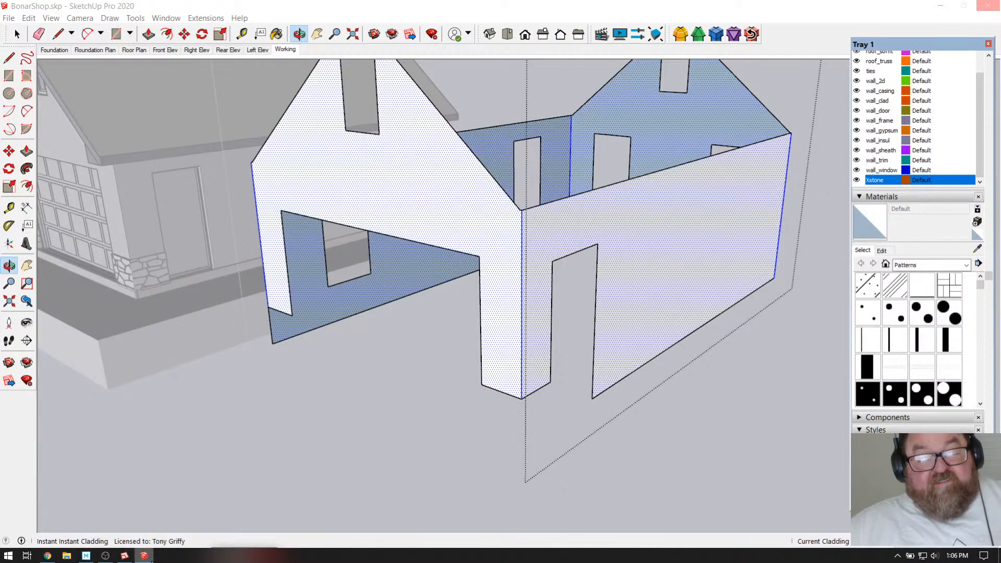
pyautogui.click(58, 547)
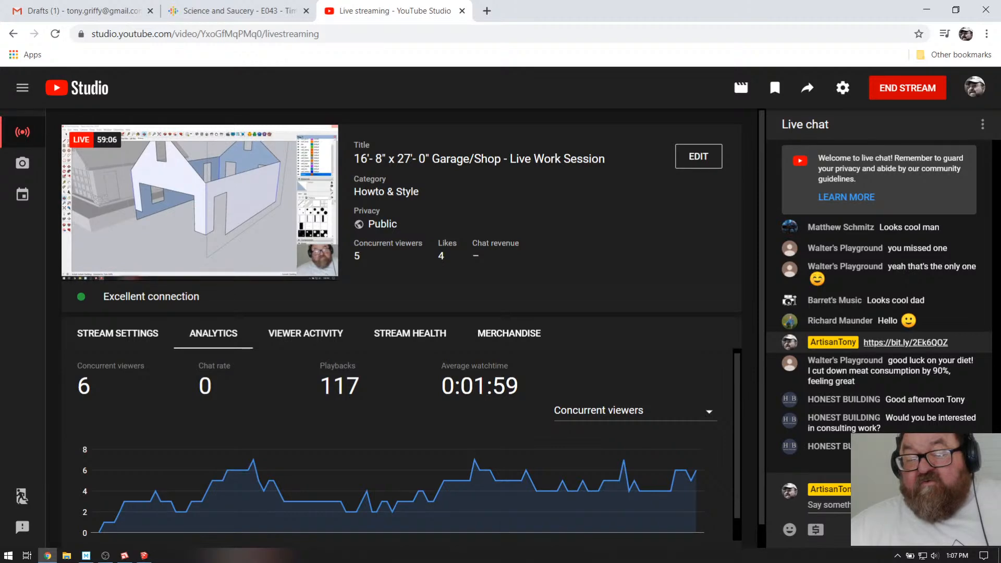
pyautogui.click(144, 555)
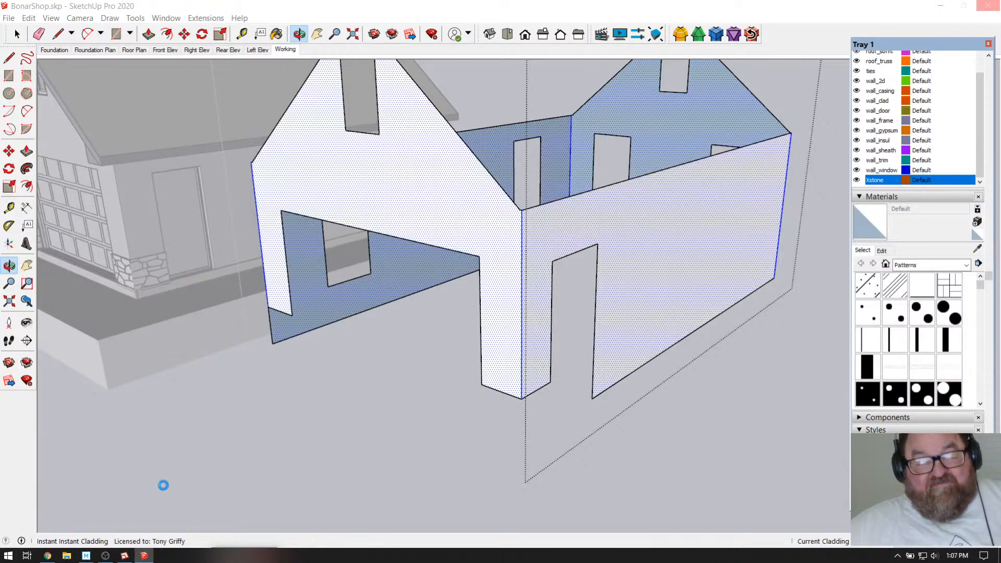
pyautogui.click(106, 556)
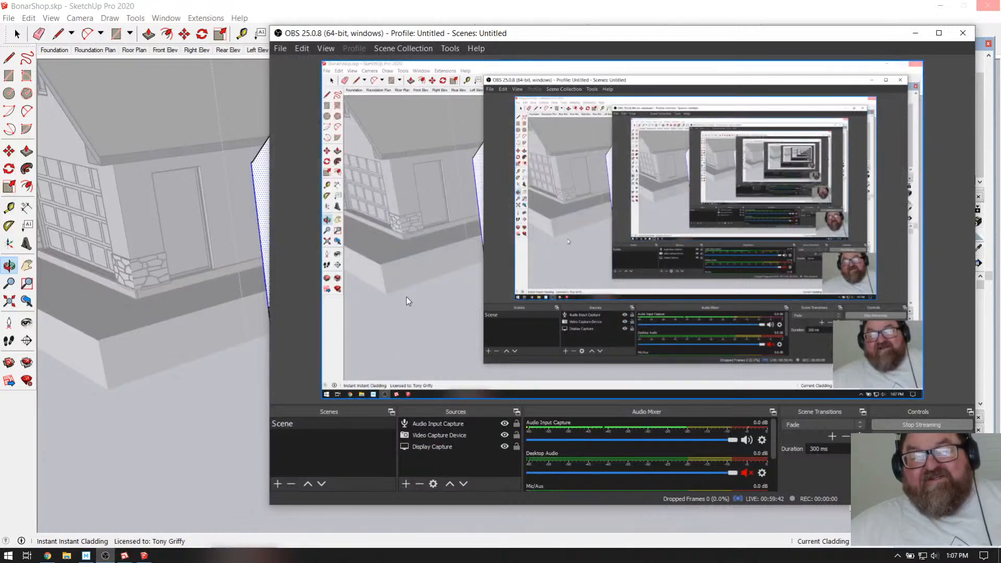
# Step: Force the unresponsive SketchUp program to close instead of waiting for the cladding generation
pyautogui.click(202, 118)
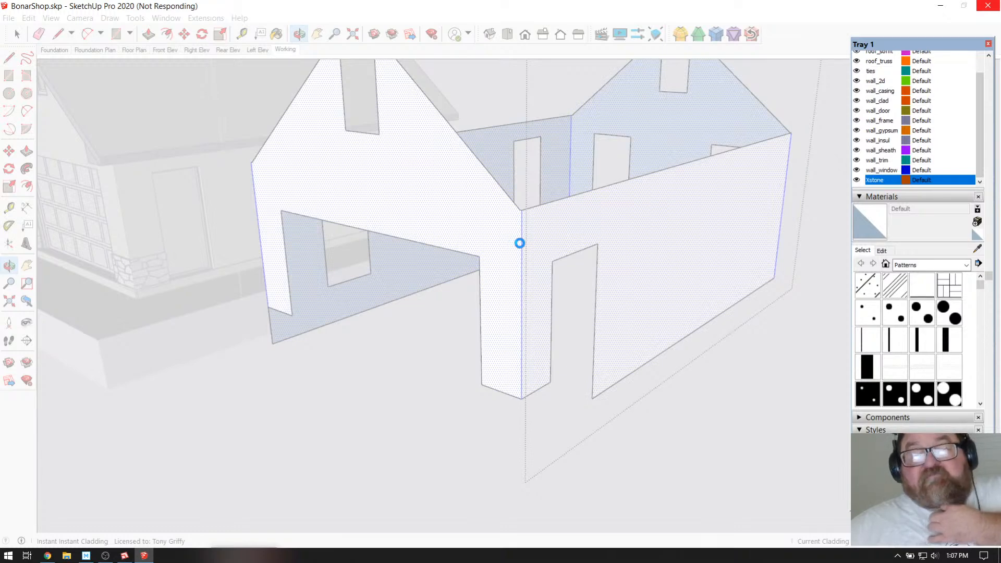
pyautogui.click(990, 5)
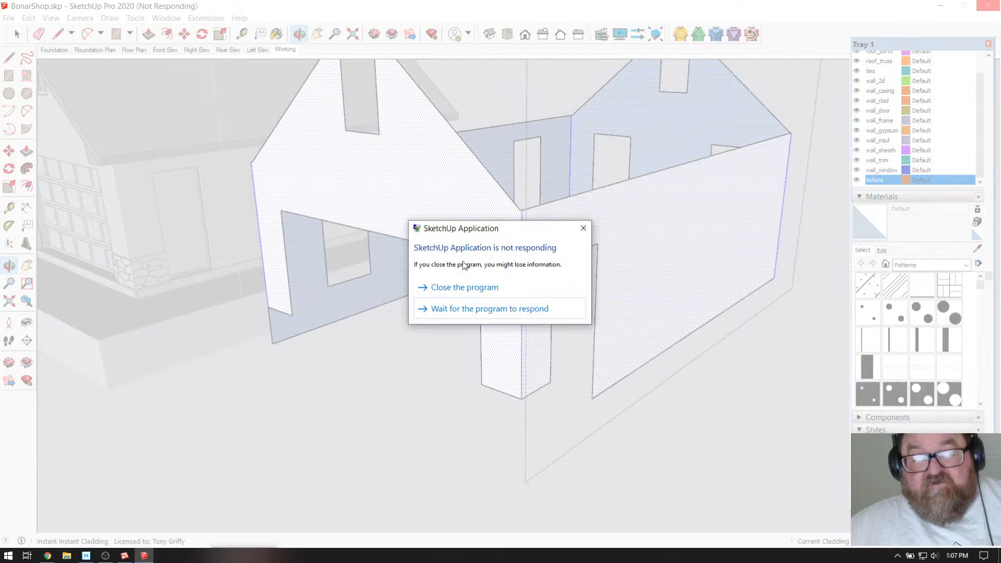
pyautogui.click(490, 287)
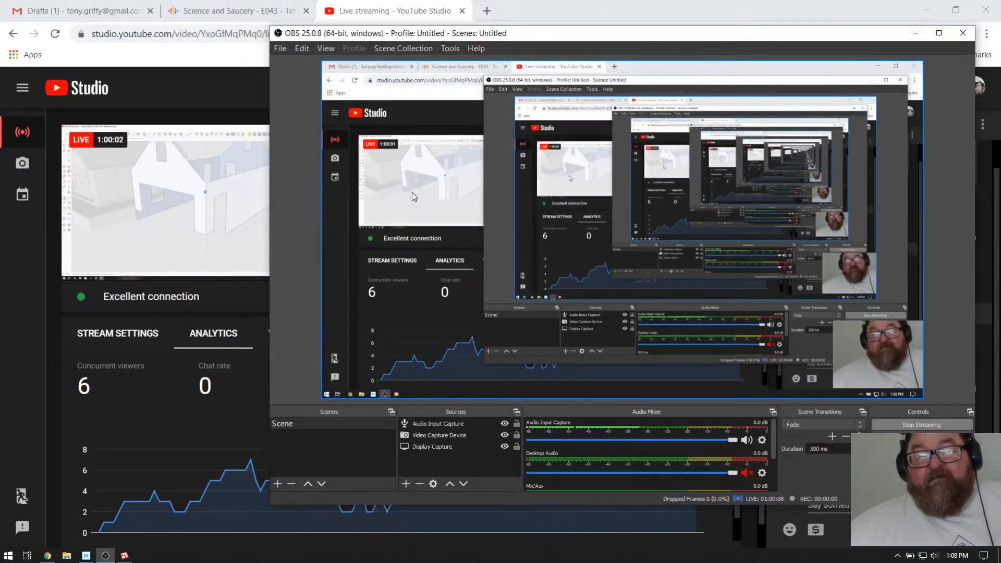
# Step: Minimise the browser and OBS windows, and show the Plans page of the garage document in LayOut
pyautogui.click(926, 9)
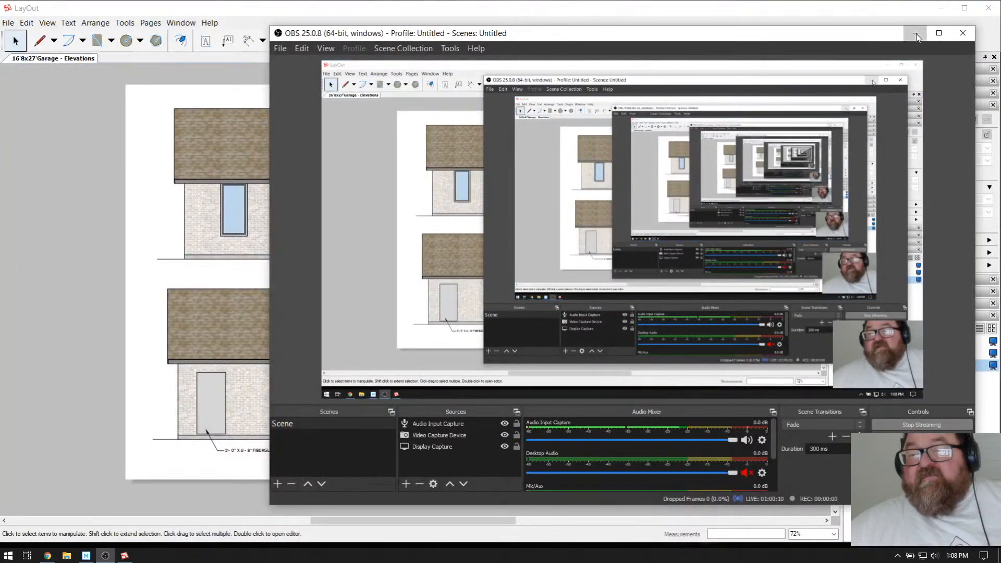
pyautogui.click(916, 32)
pyautogui.click(941, 8)
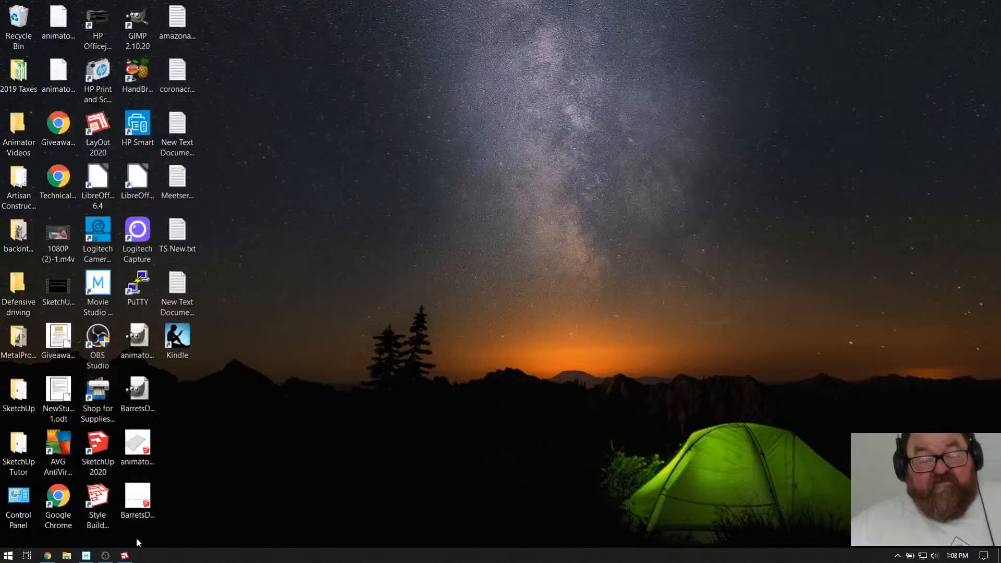
pyautogui.click(125, 556)
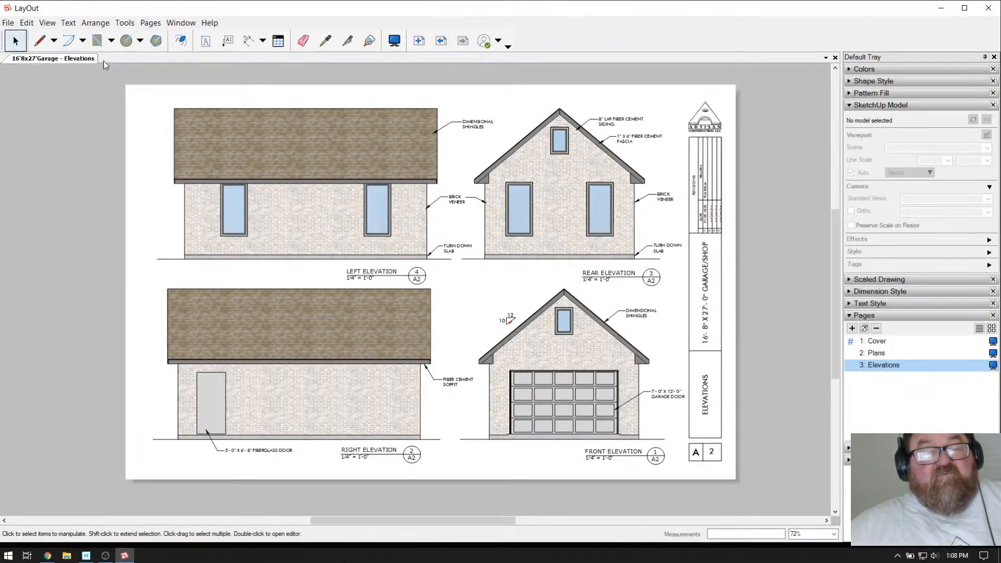
pyautogui.click(884, 353)
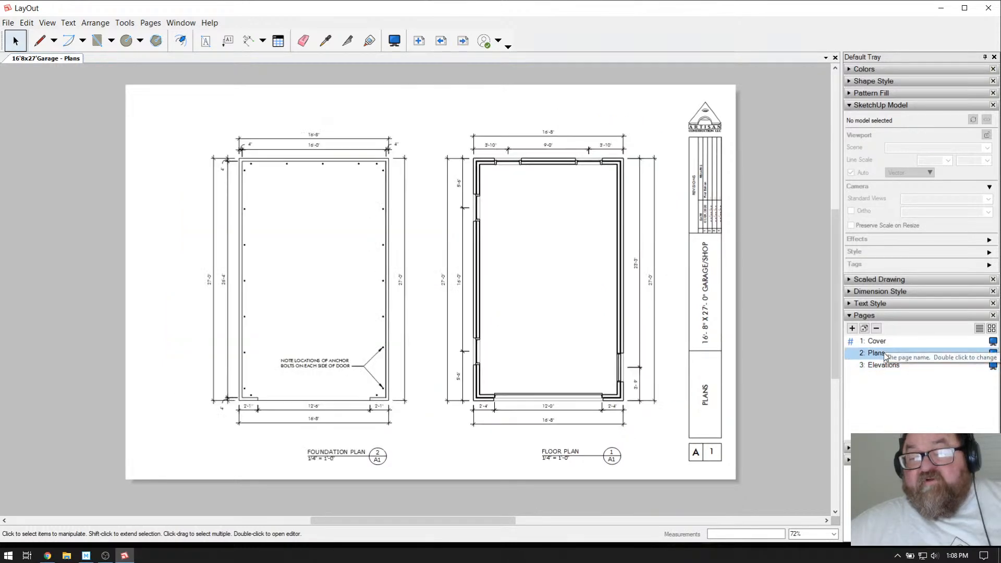
# Step: Show the Elevations page of the garage plans, and switch to SketchUp to open the recent BonarShop model
pyautogui.click(890, 366)
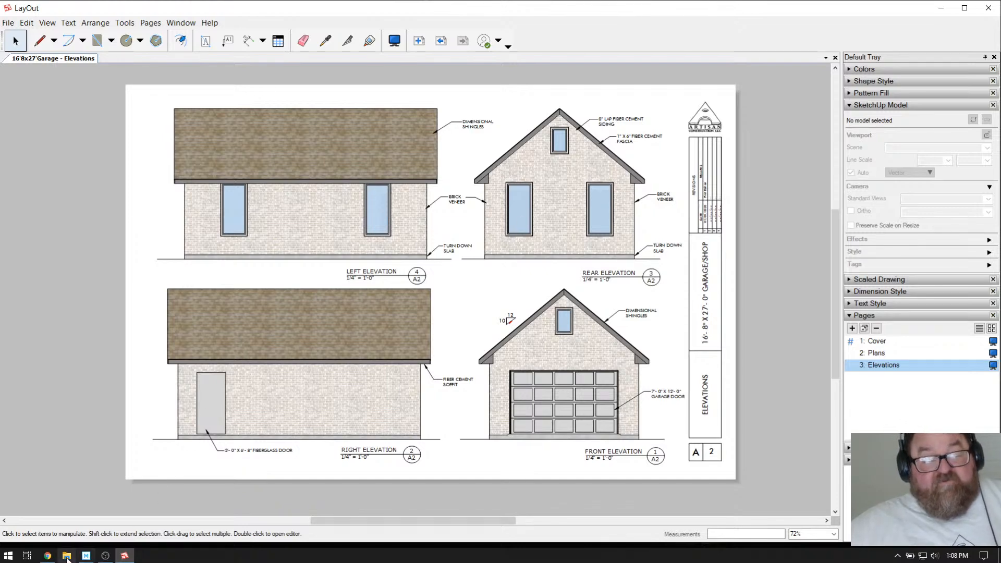
pyautogui.moveTo(87, 555)
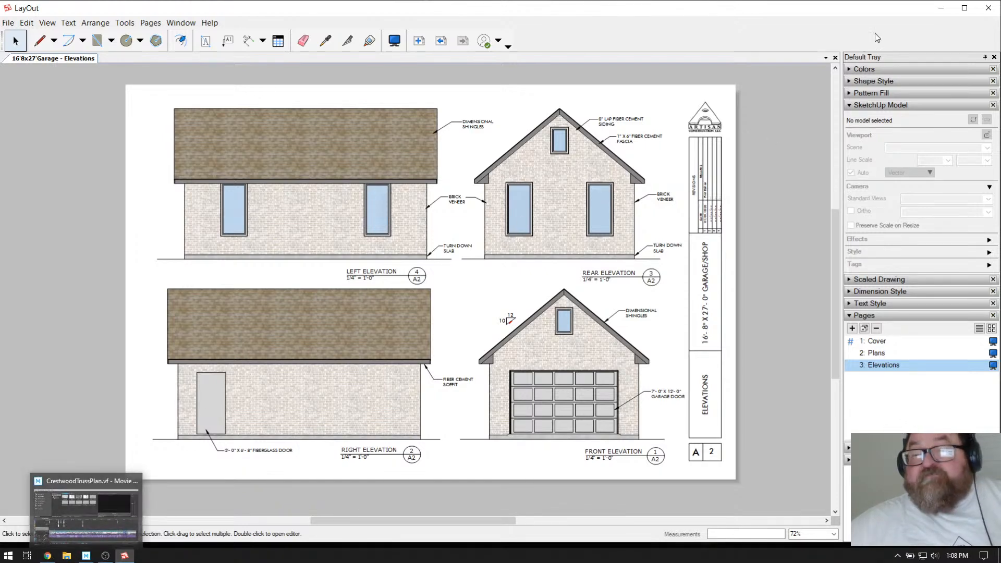
pyautogui.click(937, 8)
pyautogui.click(98, 450)
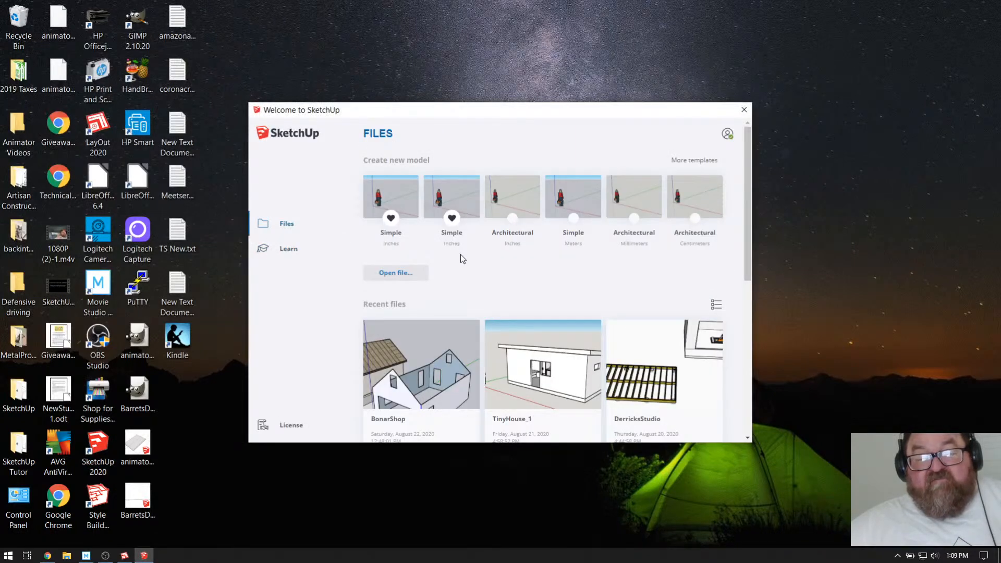
pyautogui.click(432, 383)
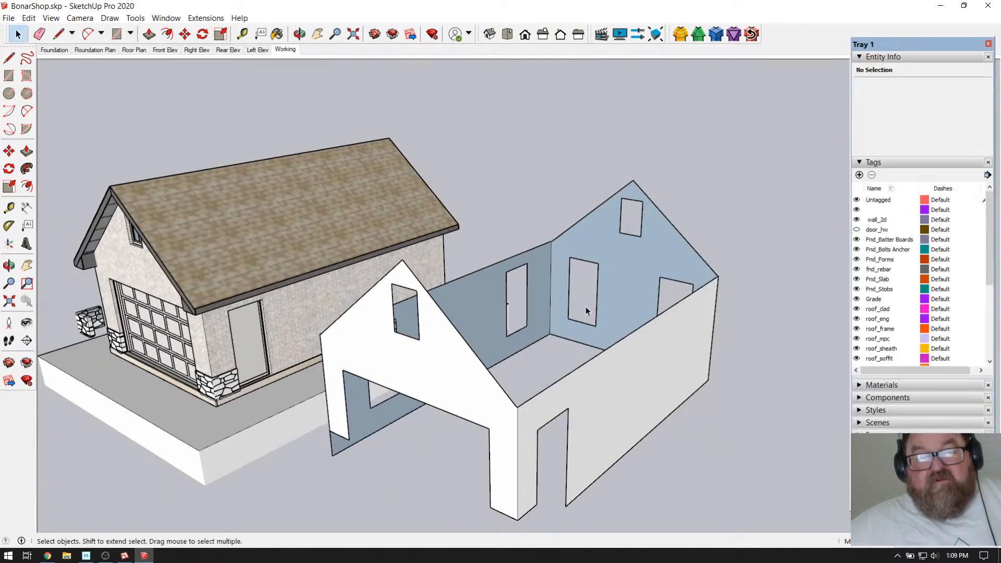
# Step: Assign the Xstone tag to the white wall shell and the loose stone piece beside the garage
pyautogui.scroll(-1, 584, 307)
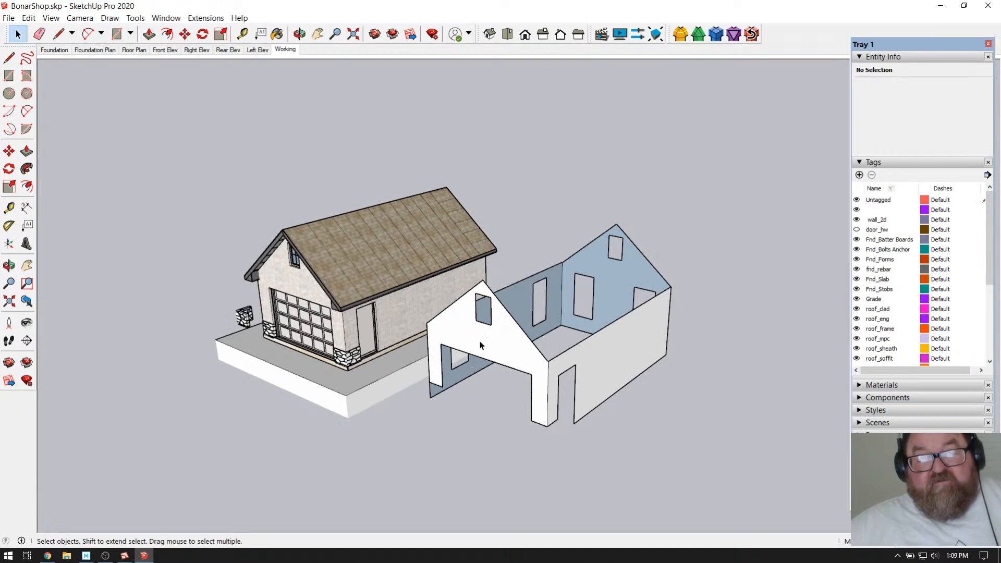
pyautogui.scroll(3, 496, 344)
pyautogui.click(547, 336)
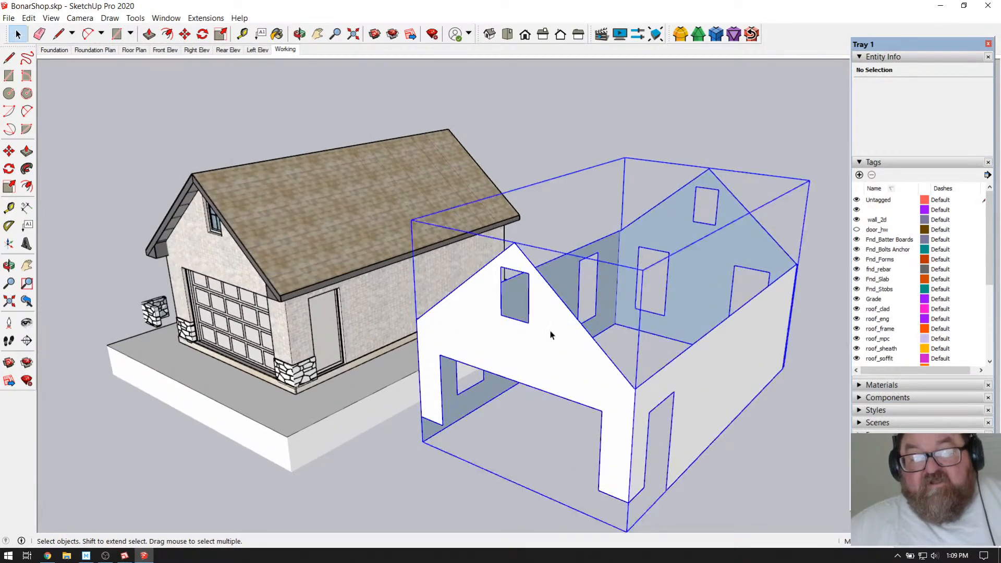
pyautogui.keyDown('shift'); pyautogui.click(155, 313); pyautogui.keyUp('shift')
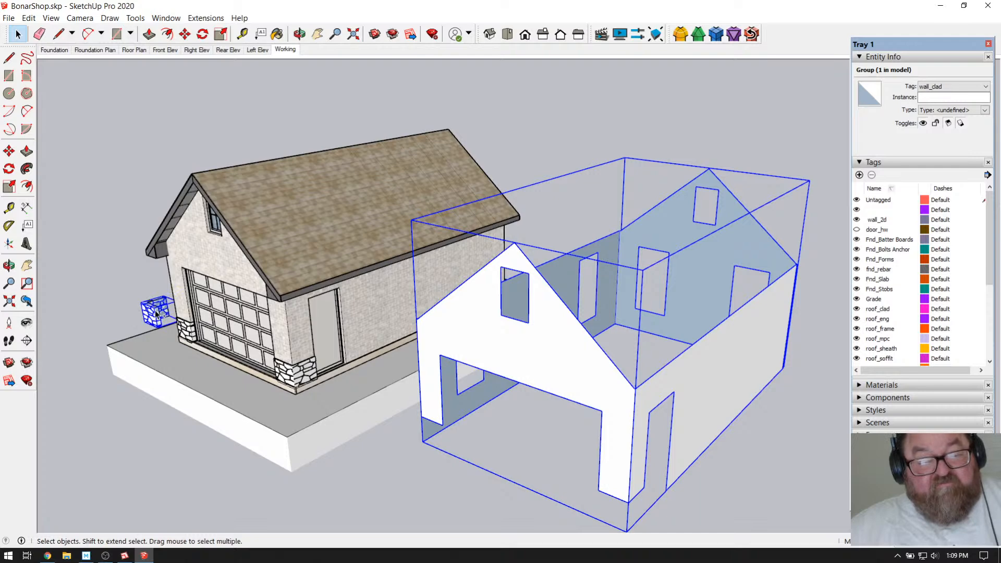
pyautogui.click(981, 86)
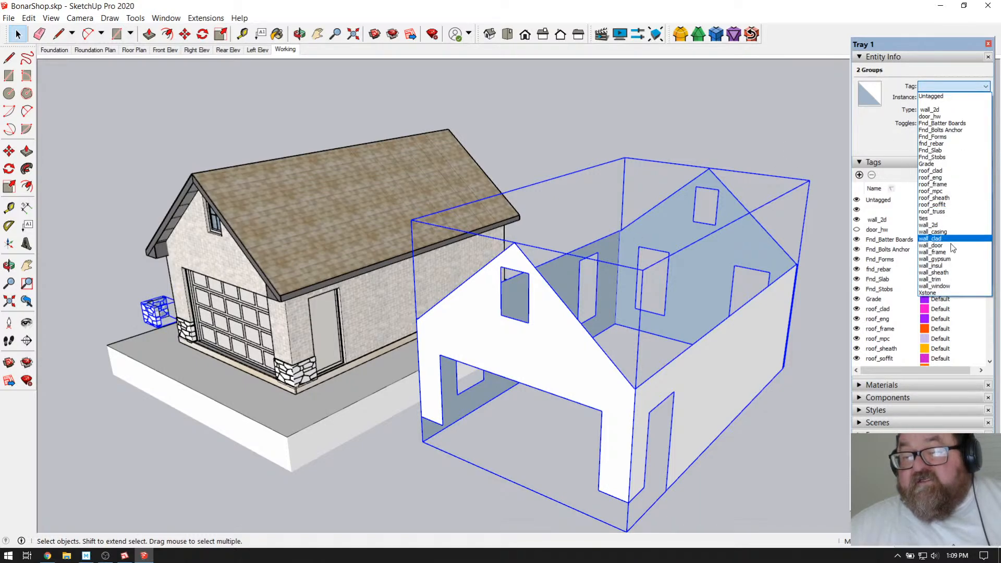
pyautogui.click(931, 292)
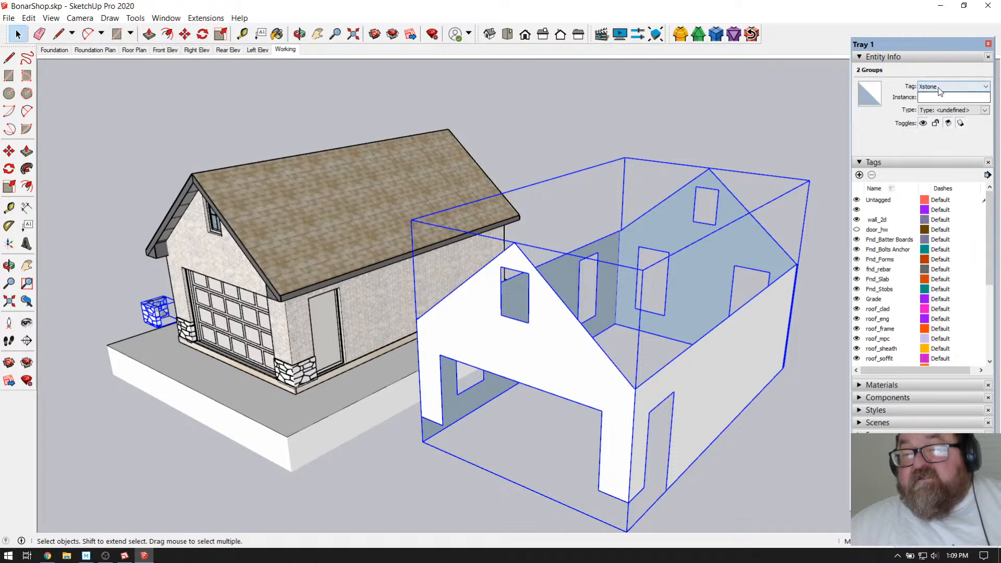
# Step: Hide the Xstone tag and view the garage from the front
pyautogui.scroll(-5, 904, 292)
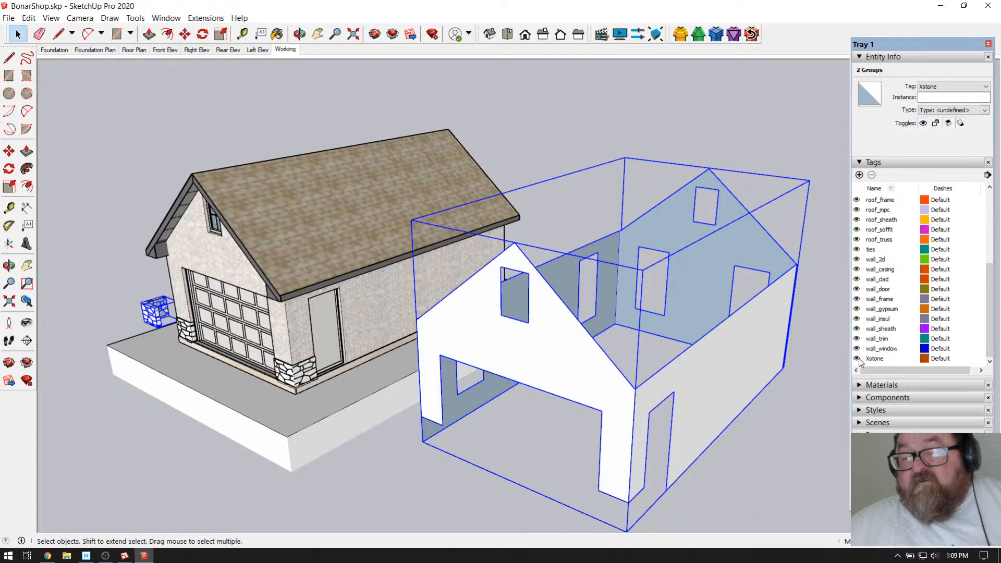
pyautogui.click(857, 359)
pyautogui.click(299, 34)
pyautogui.moveTo(389, 260); pyautogui.dragTo(462, 264)
pyautogui.scroll(-2, 605, 346)
pyautogui.scroll(3, 417, 345)
pyautogui.scroll(2, 410, 308)
pyautogui.scroll(-1, 609, 308)
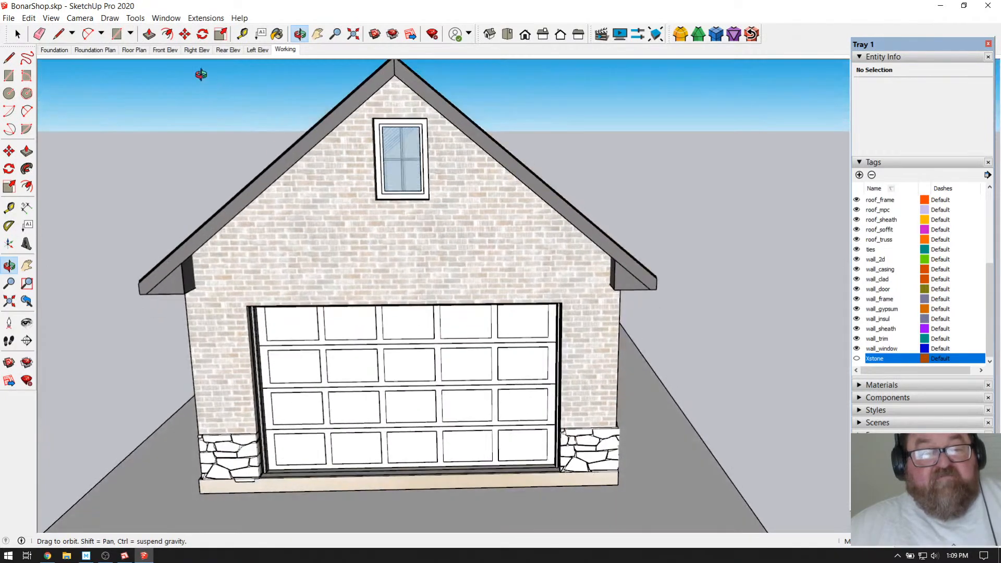
# Step: Check the Front Elev scene and return to the Working scene
pyautogui.click(165, 49)
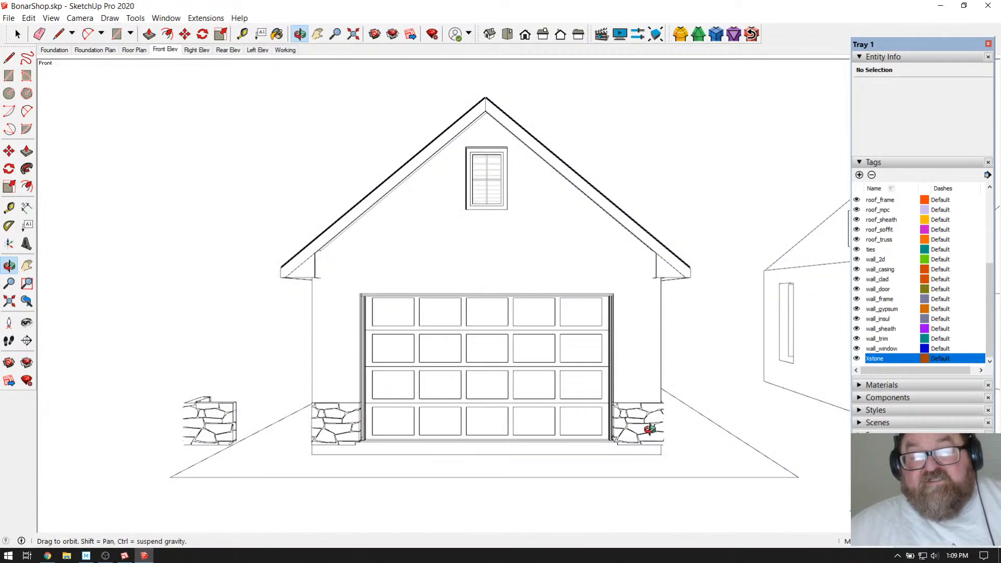
pyautogui.scroll(1, 644, 429)
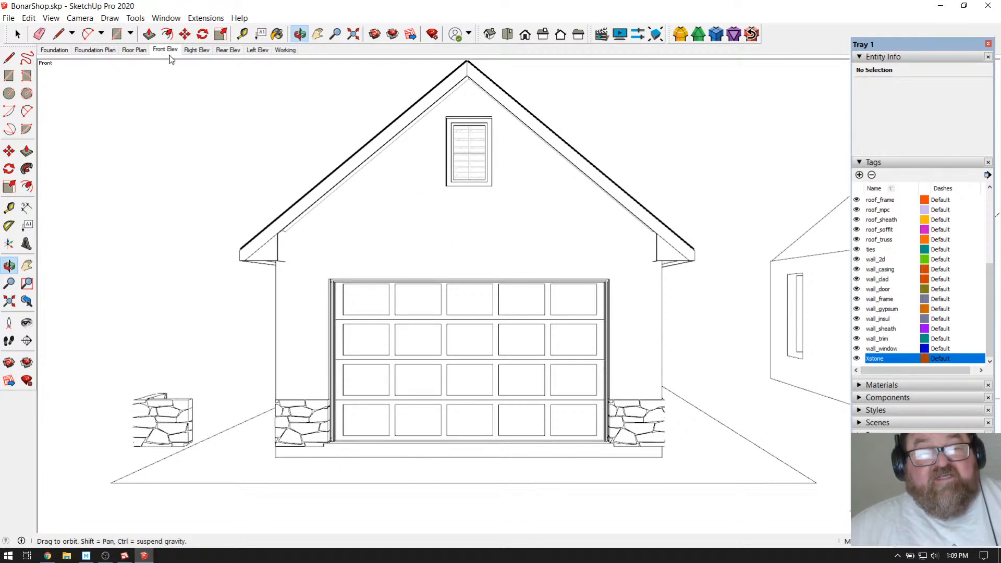
pyautogui.click(275, 52)
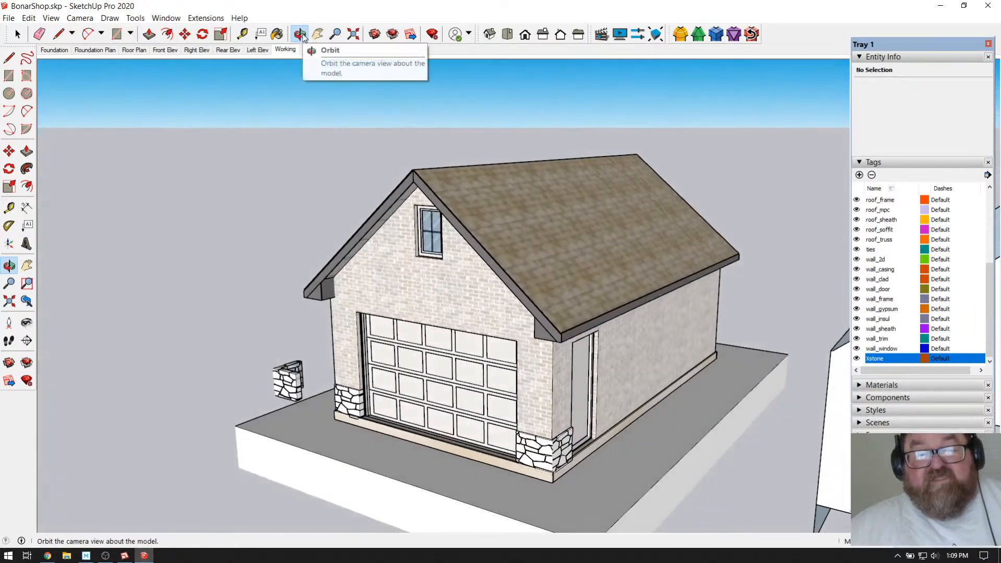
# Step: Examine the brick veneer and gable on the garage's front wall up close and from several angles
pyautogui.scroll(8, 447, 314)
pyautogui.scroll(10, 447, 314)
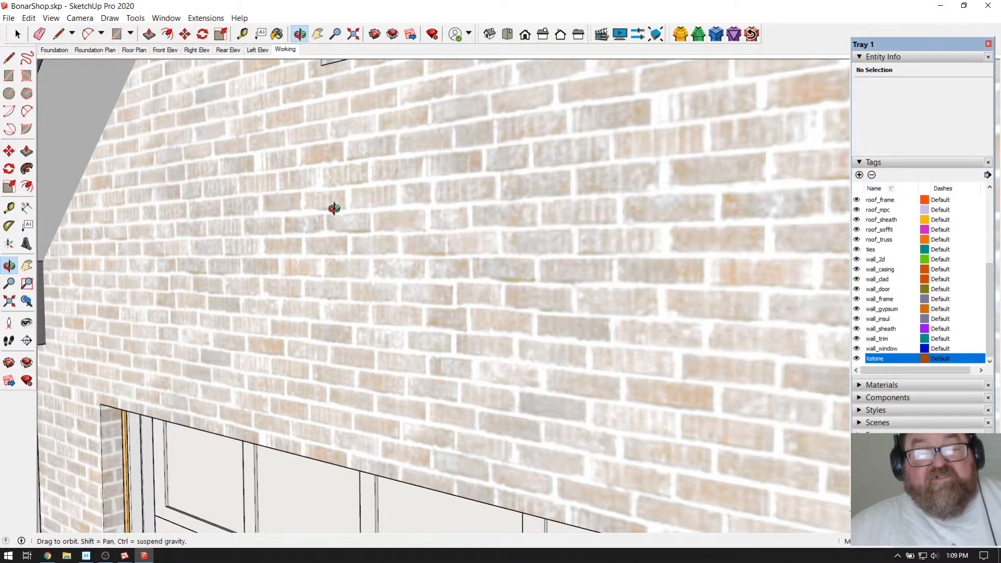
pyautogui.moveTo(129, 214); pyautogui.dragTo(378, 311)
pyautogui.scroll(-6, 218, 298)
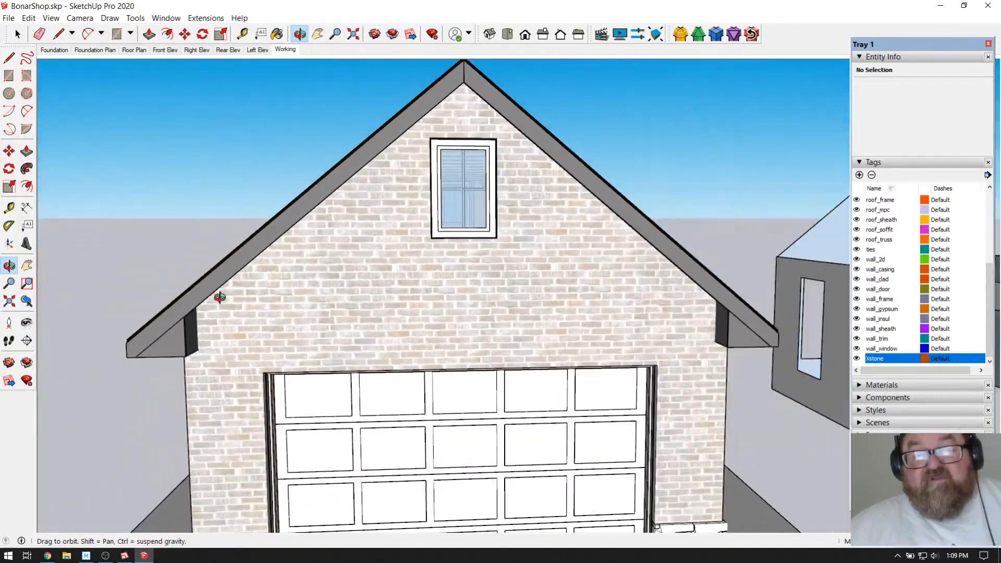
pyautogui.scroll(3, 413, 339)
pyautogui.scroll(-1, 391, 299)
pyautogui.scroll(-2, 417, 287)
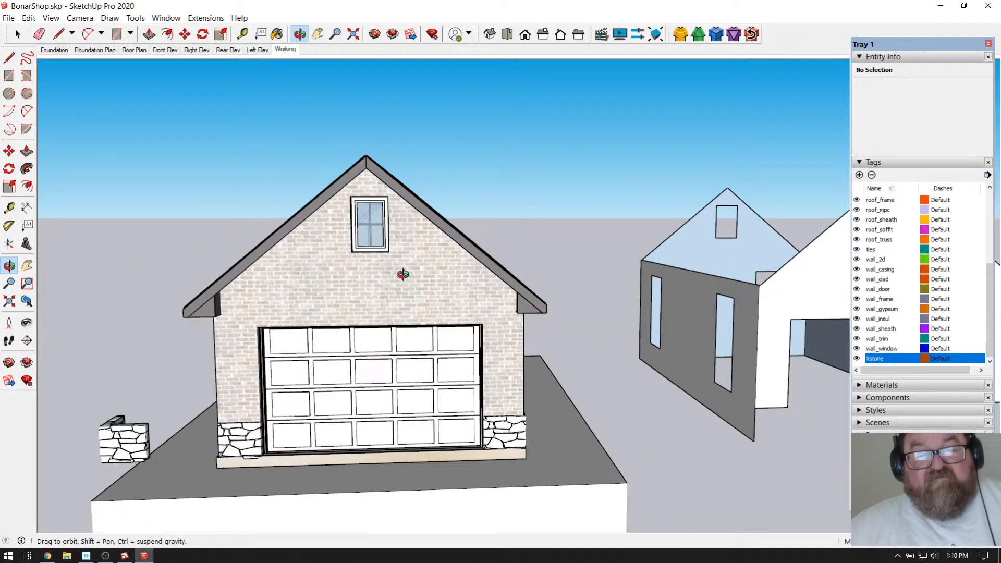
pyautogui.moveTo(399, 295); pyautogui.dragTo(314, 306)
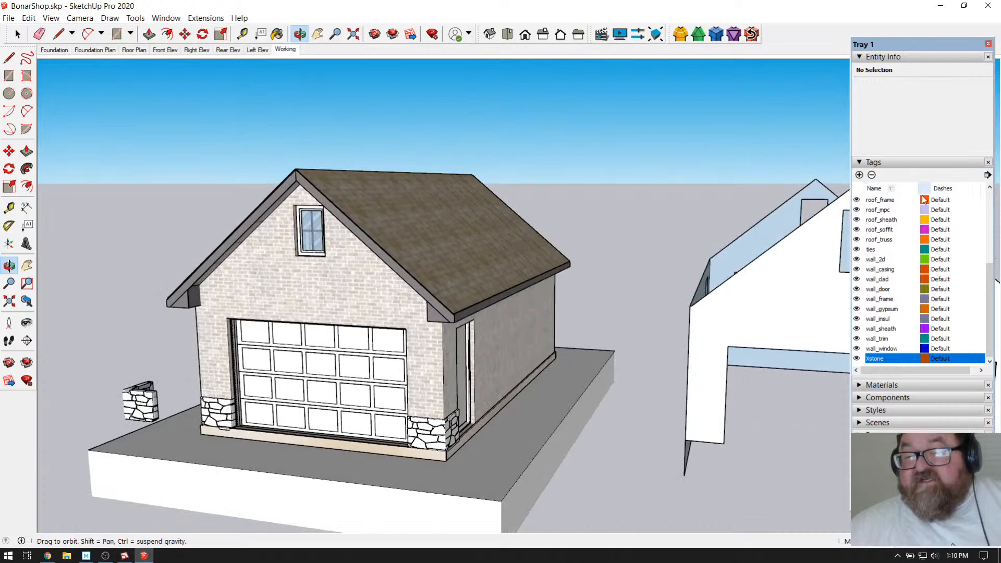
# Step: Hide the Xstone tag and collapse Entity Info, keeping the tag list expanded
pyautogui.click(857, 359)
pyautogui.moveTo(464, 267); pyautogui.dragTo(623, 219)
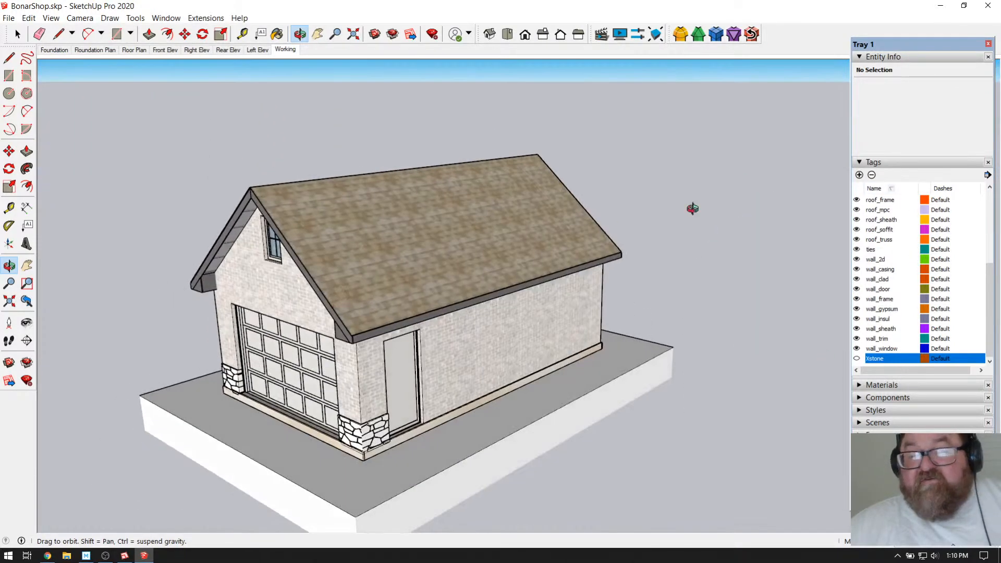
pyautogui.click(859, 58)
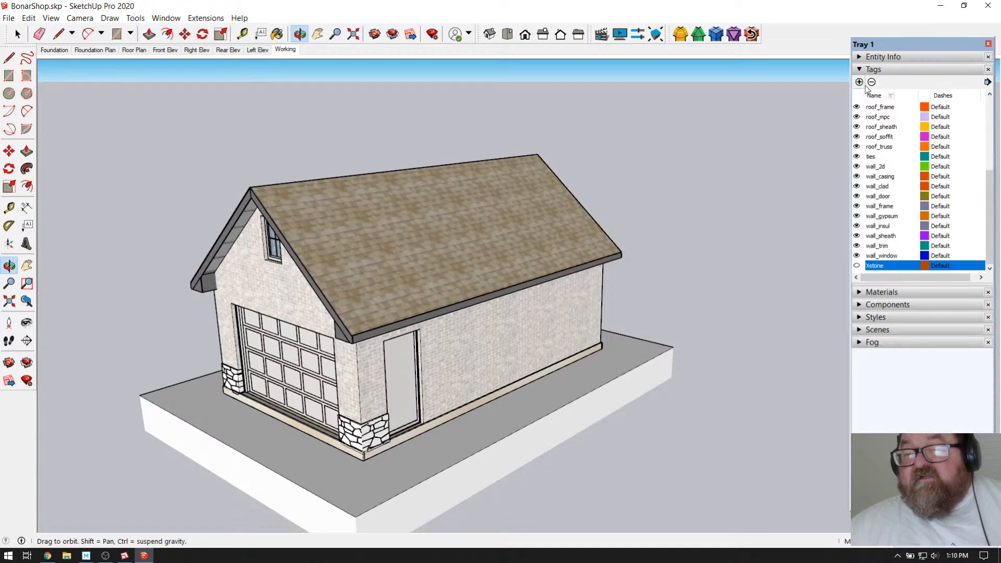
pyautogui.click(861, 70)
pyautogui.click(861, 69)
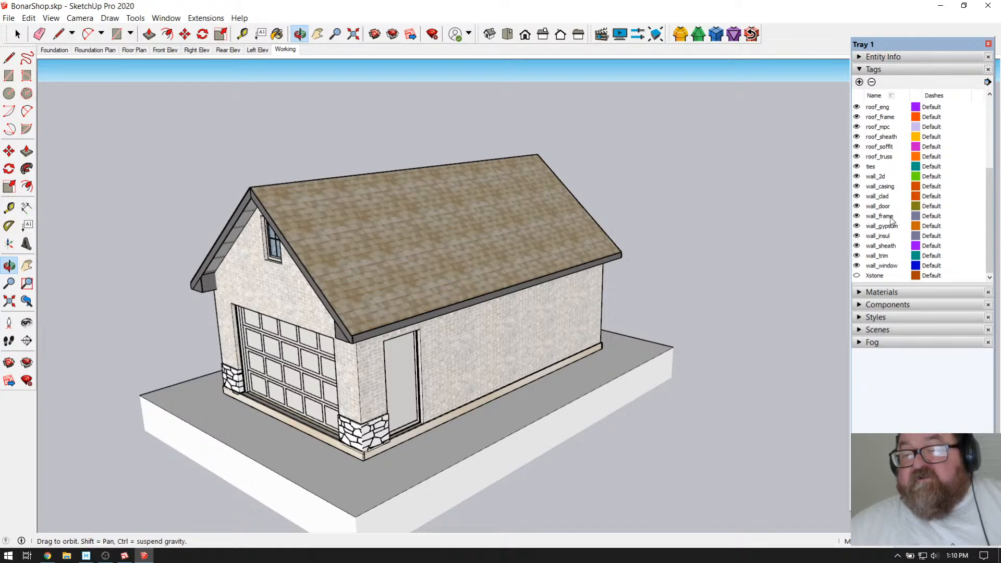
# Step: Hide the roof_clad and roof_sheath tags to expose the roof trusses
pyautogui.scroll(1, 892, 221)
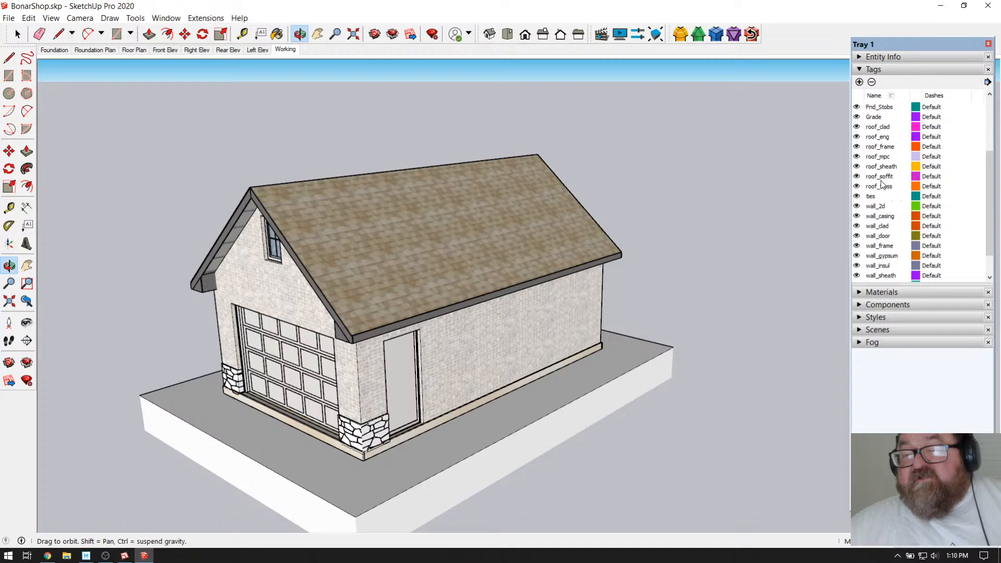
pyautogui.click(857, 126)
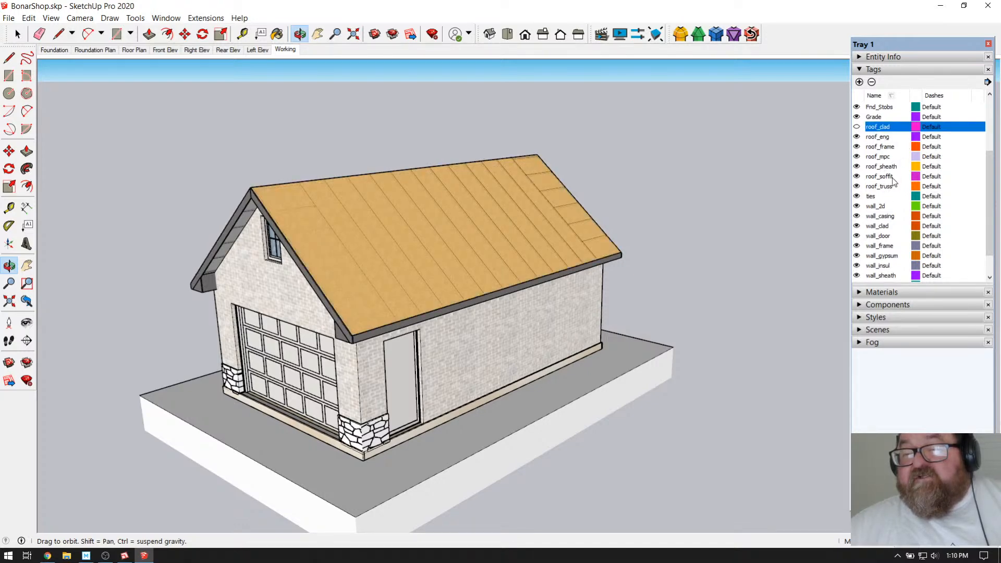
pyautogui.click(857, 167)
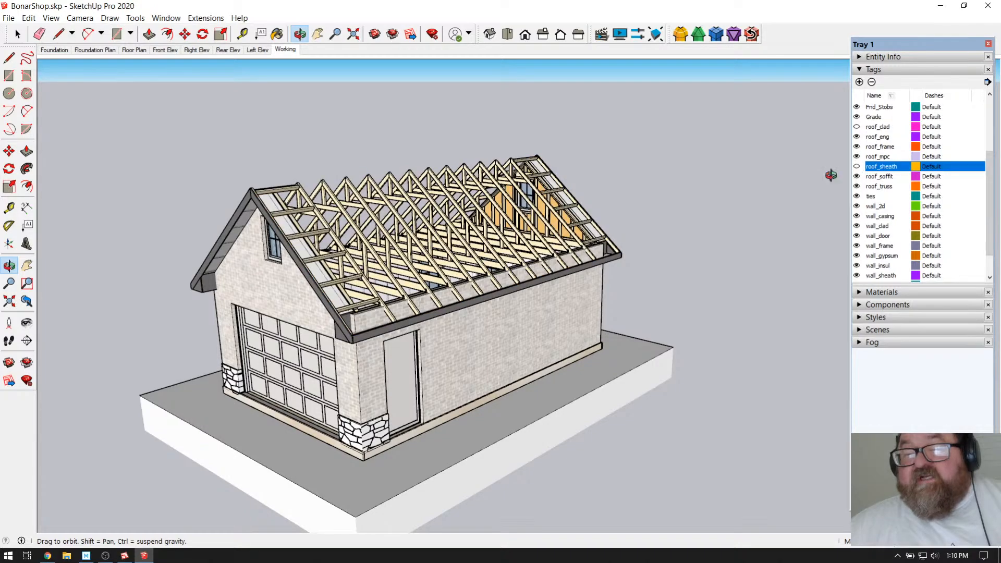
# Step: Hide the wall_gypsum and roof_truss tags to expose the wall framing inside the garage
pyautogui.moveTo(508, 279); pyautogui.dragTo(298, 285)
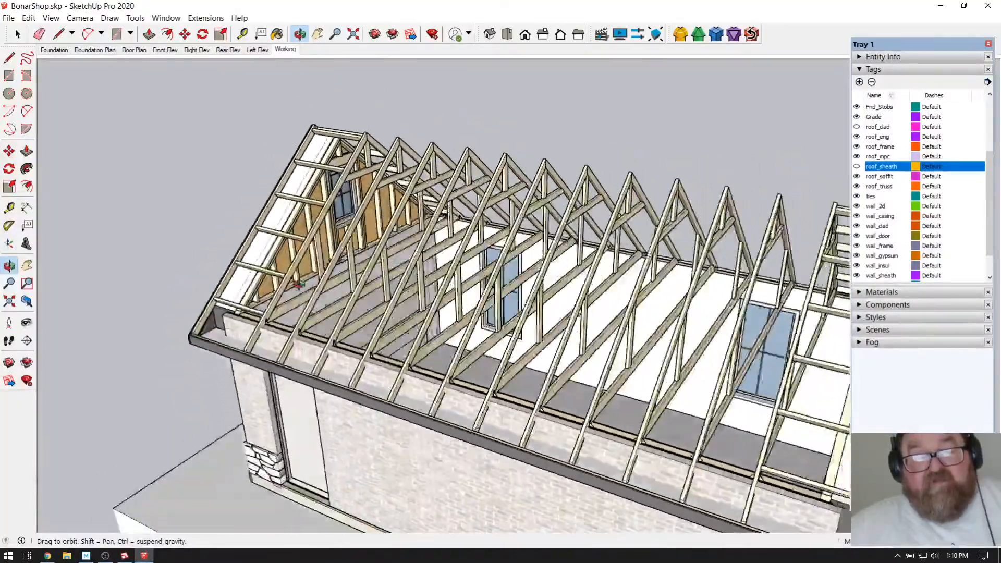
pyautogui.scroll(8, 298, 284)
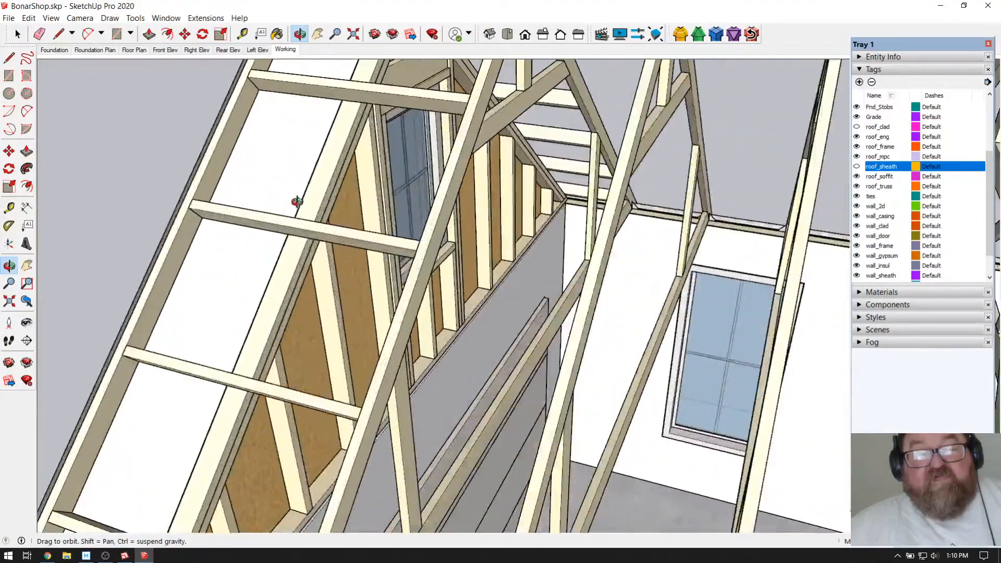
pyautogui.moveTo(296, 201); pyautogui.dragTo(430, 301)
pyautogui.scroll(-3, 331, 268)
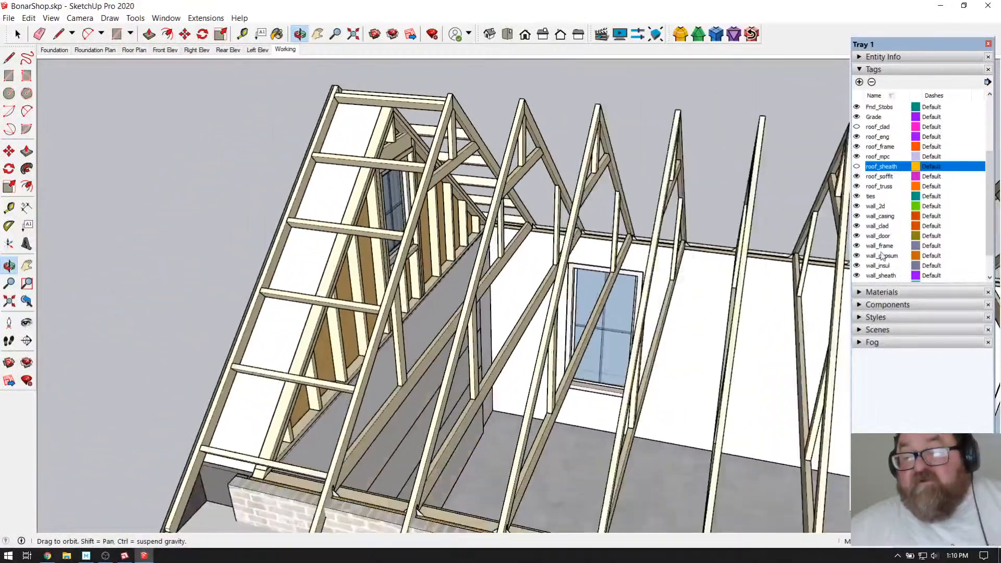
pyautogui.scroll(-1, 891, 215)
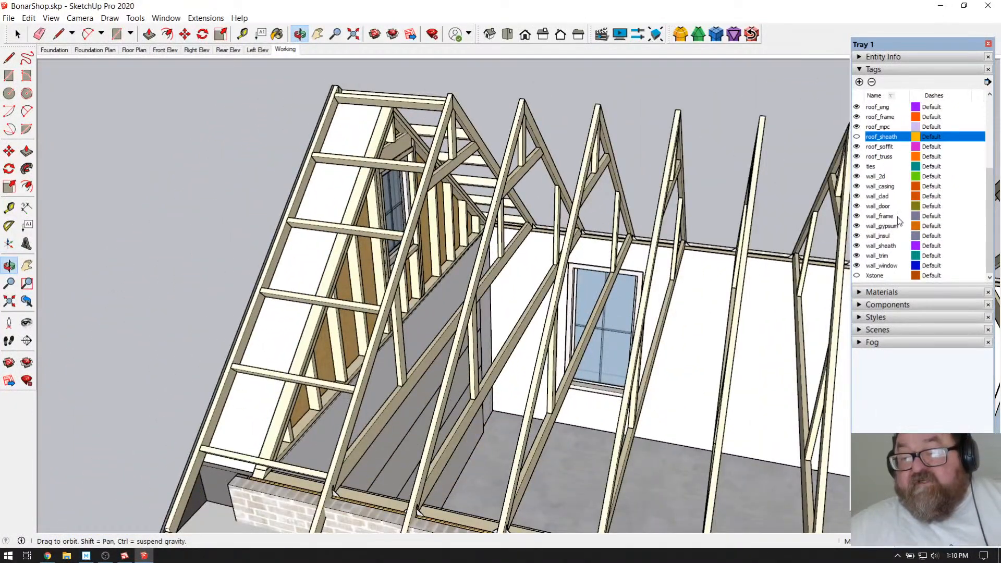
pyautogui.click(858, 226)
pyautogui.moveTo(559, 334); pyautogui.dragTo(416, 305)
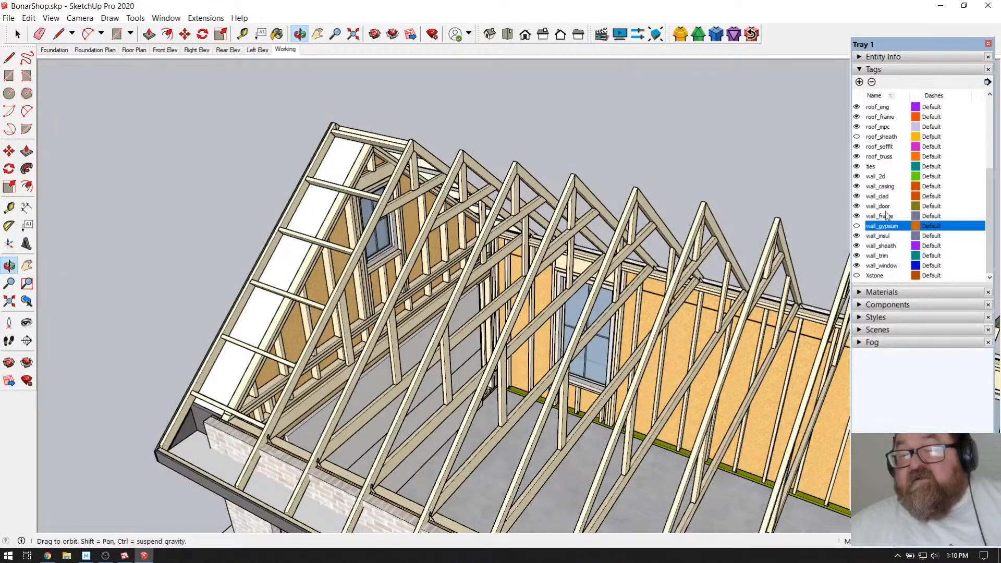
pyautogui.click(857, 156)
# Step: Examine the gable wall framing above the garage door, around the window, from inside and outside
pyautogui.moveTo(725, 213); pyautogui.dragTo(359, 161)
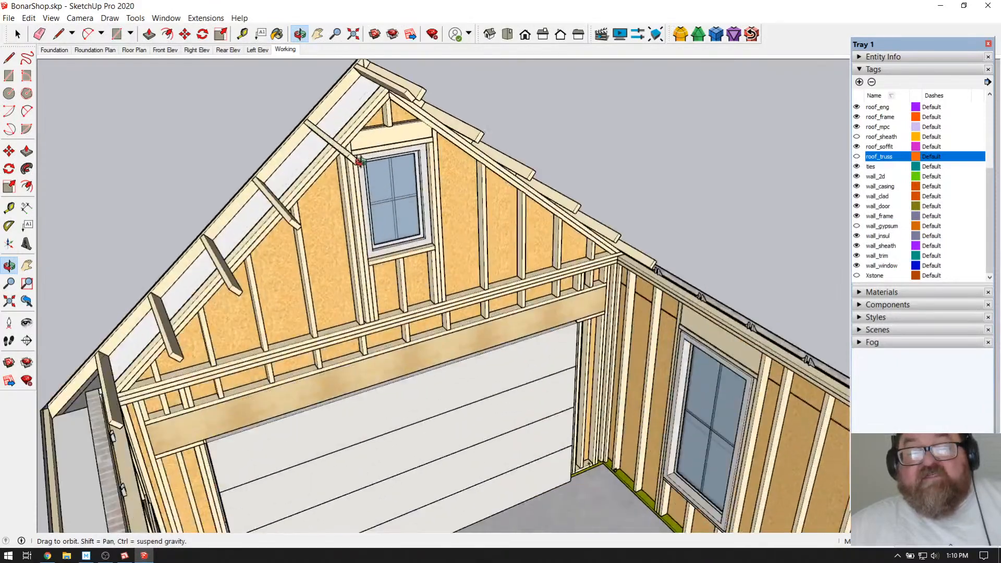
pyautogui.scroll(3, 363, 164)
pyautogui.moveTo(555, 311); pyautogui.dragTo(417, 279)
pyautogui.moveTo(515, 265); pyautogui.dragTo(502, 304)
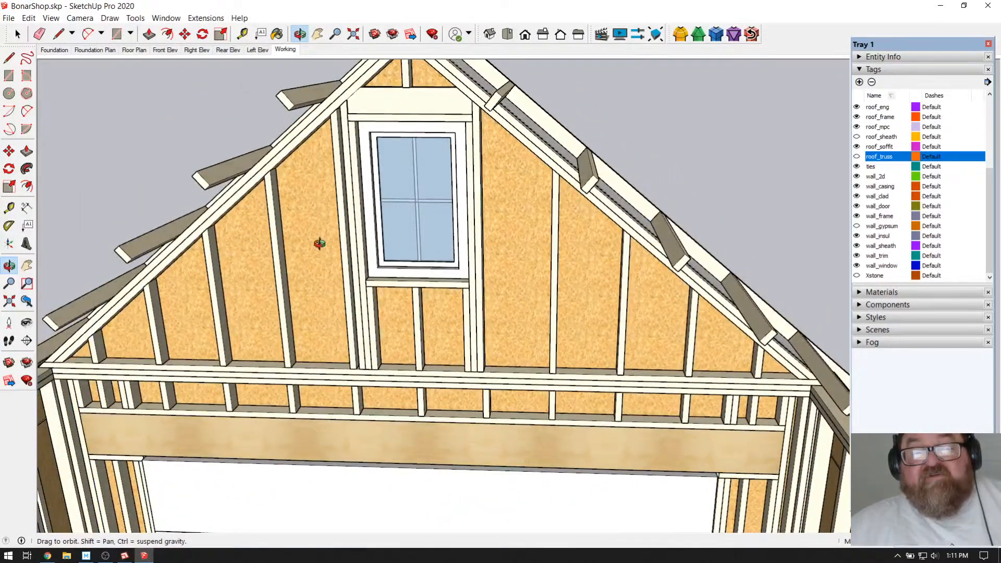
pyautogui.moveTo(594, 288); pyautogui.dragTo(510, 254)
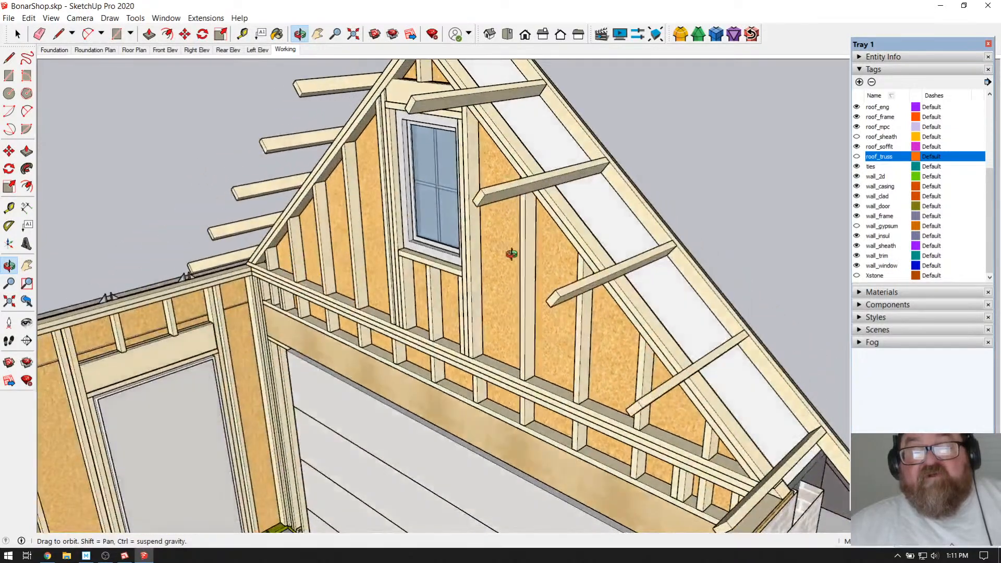
pyautogui.moveTo(674, 295); pyautogui.dragTo(487, 192)
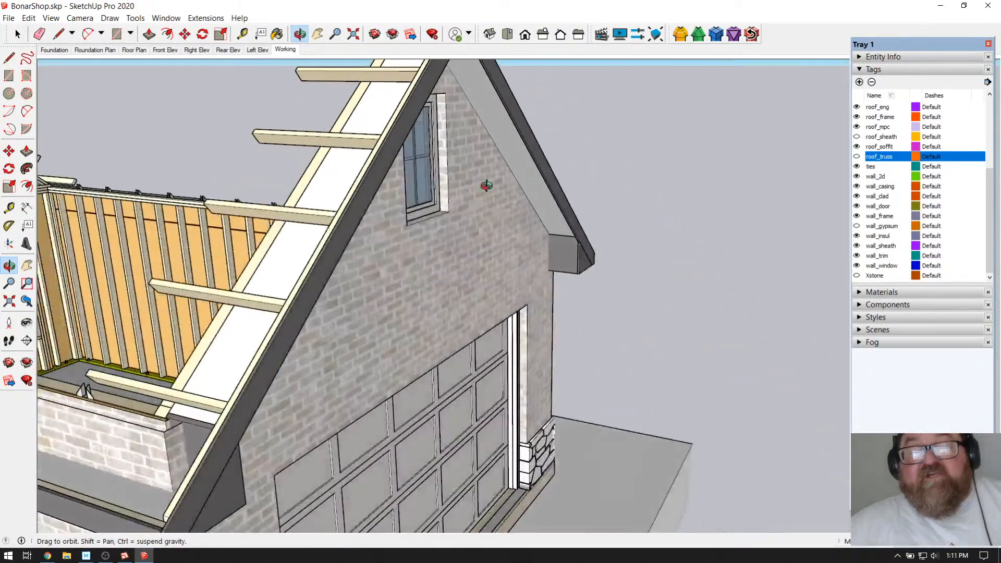
pyautogui.moveTo(394, 333); pyautogui.dragTo(594, 268)
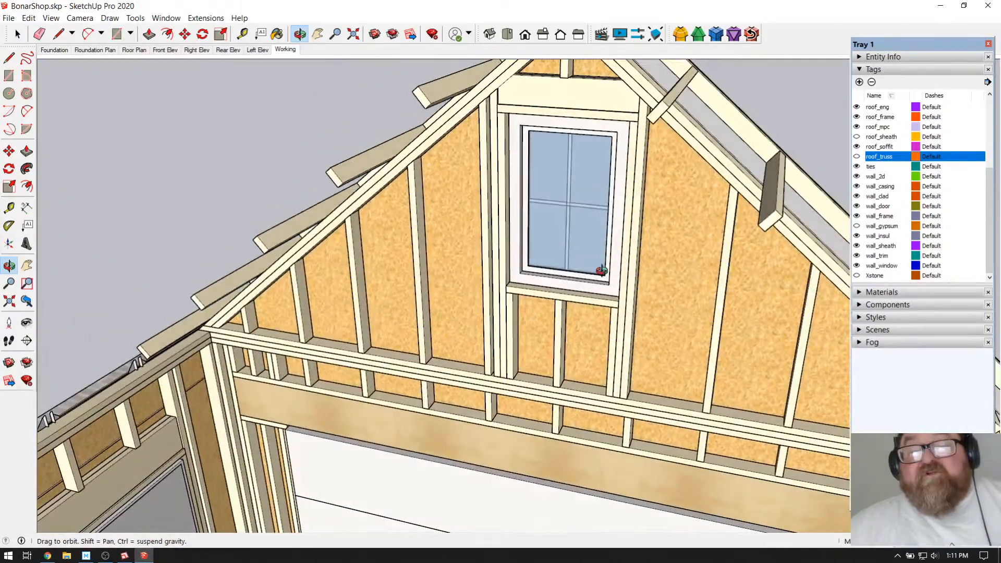
pyautogui.moveTo(394, 260); pyautogui.dragTo(689, 243)
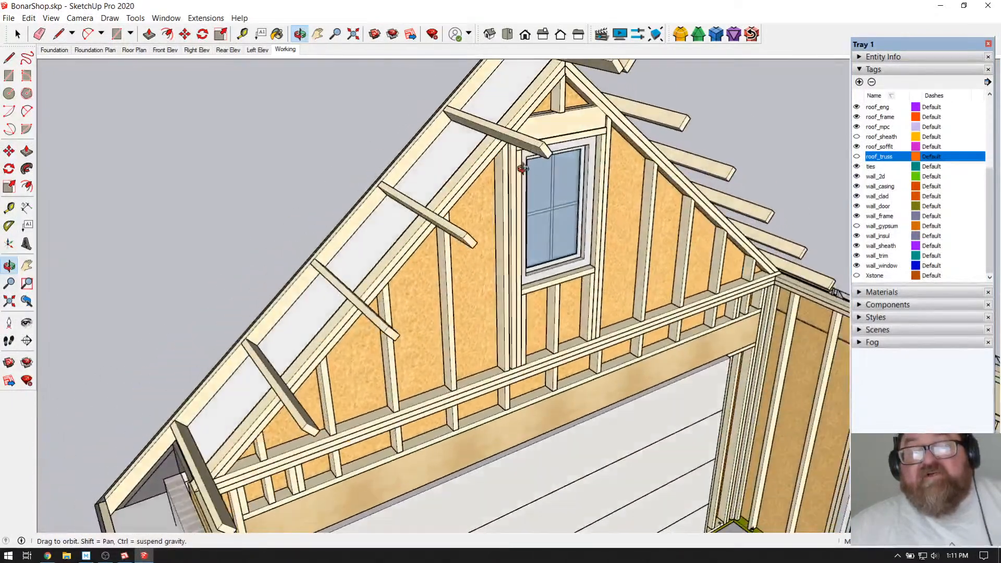
# Step: Show the roof_truss tag again so the trusses appear in front of the gable wall framing
pyautogui.moveTo(547, 181); pyautogui.dragTo(553, 99)
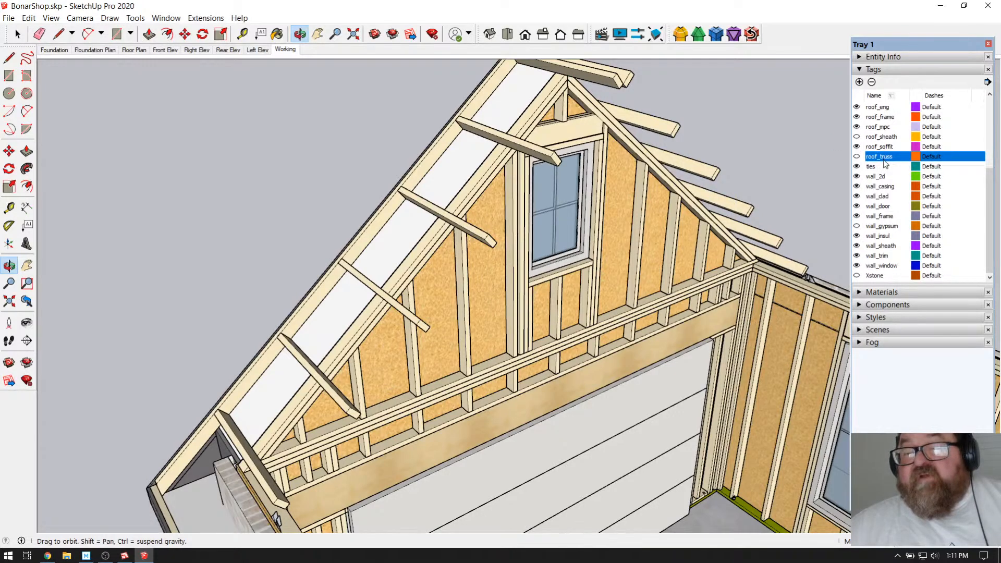
pyautogui.click(857, 157)
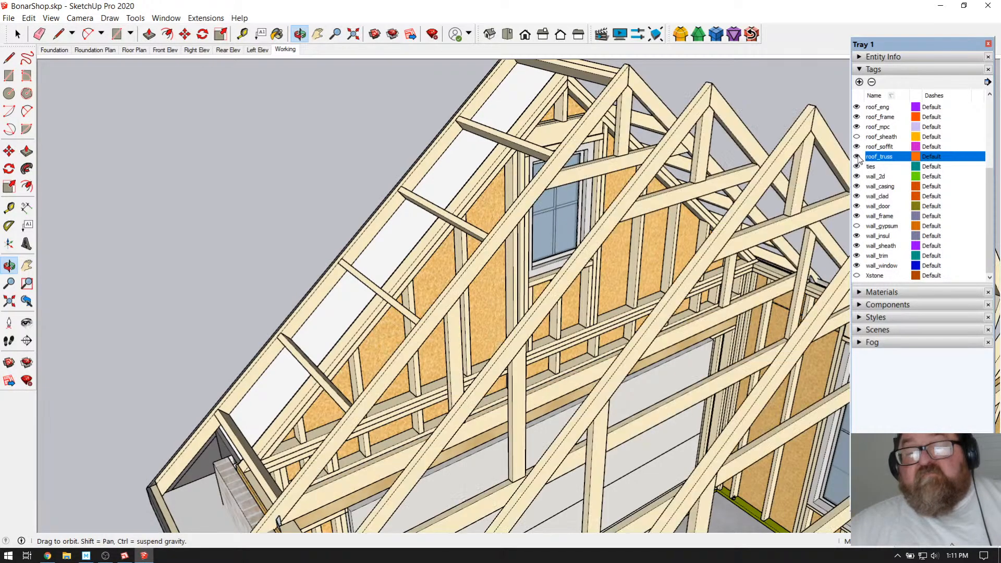
# Step: Try moving the first roof truss back onto the gable wall framing, and undo the move
pyautogui.scroll(4, 596, 124)
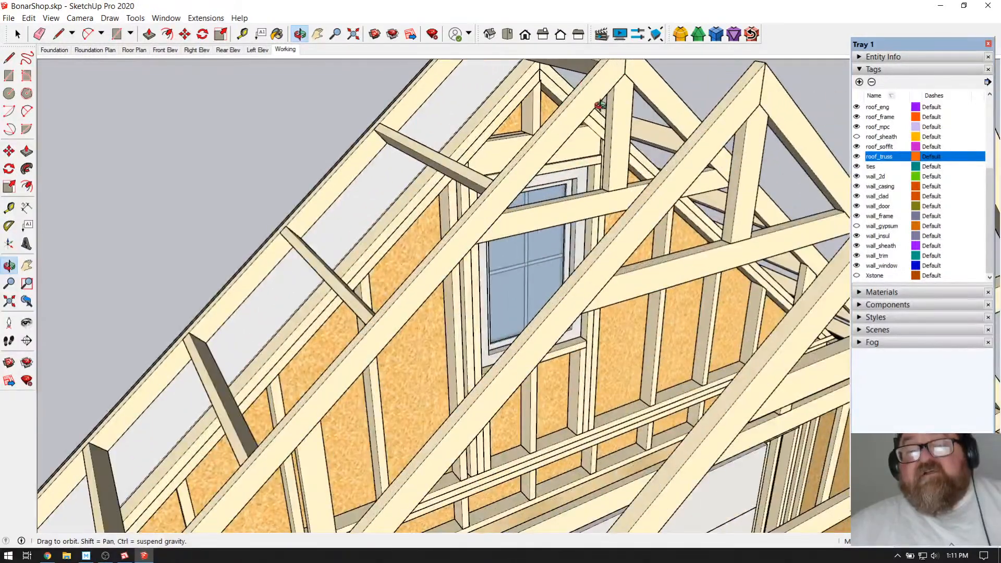
pyautogui.moveTo(507, 204); pyautogui.dragTo(588, 227, button='middle')
pyautogui.click(17, 34)
pyautogui.doubleClick(654, 177)
pyautogui.click(655, 178)
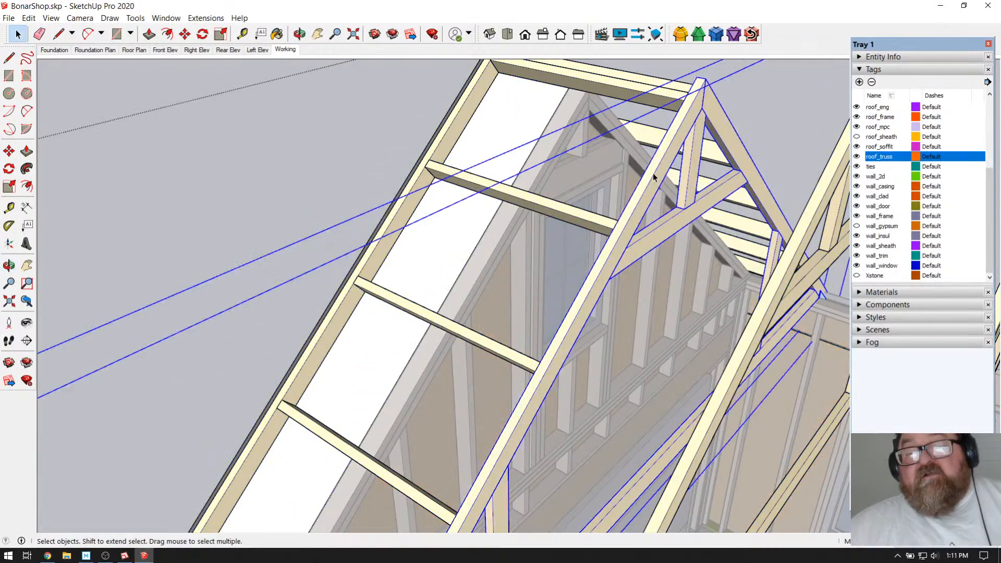
pyautogui.click(184, 34)
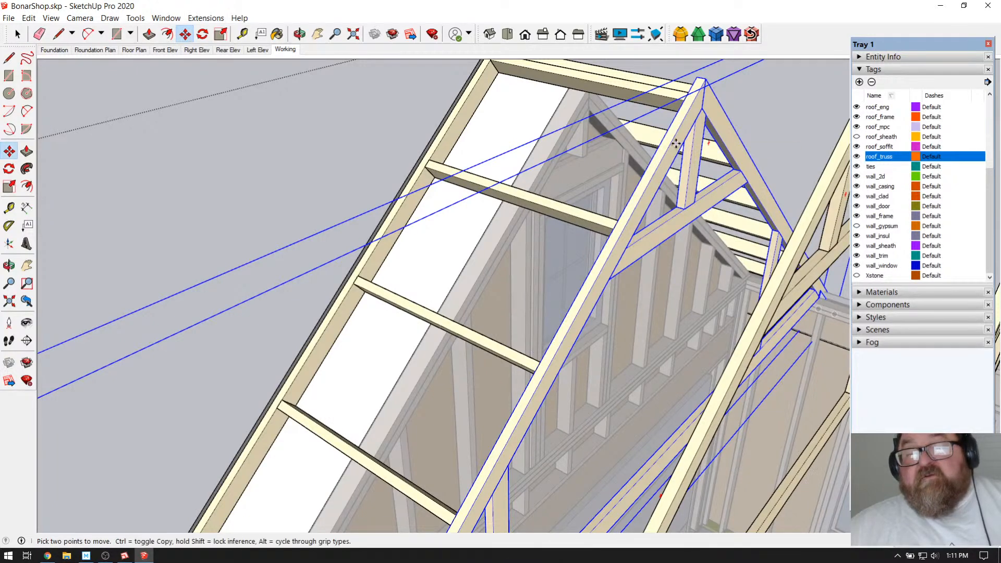
pyautogui.click(676, 143)
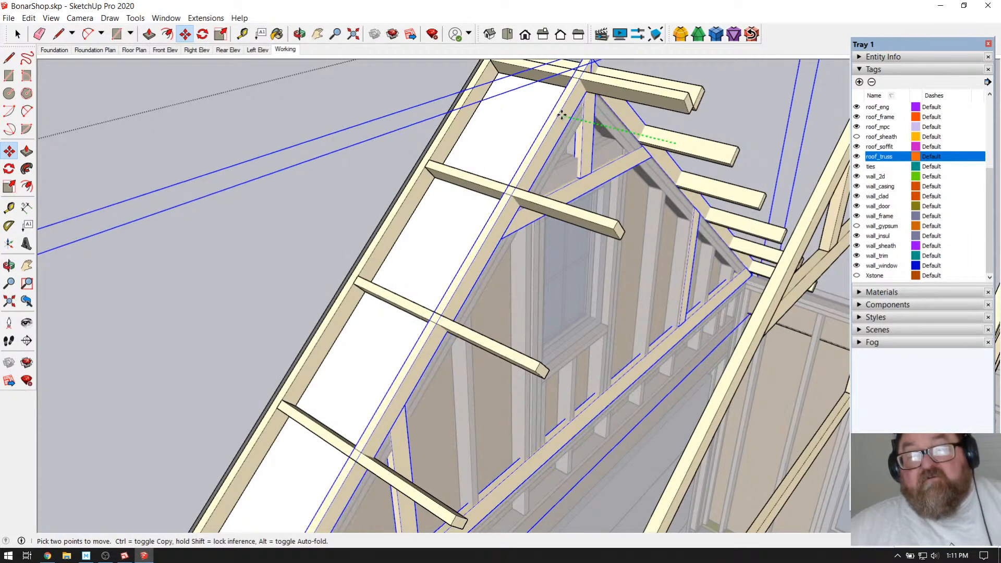
pyautogui.click(562, 116)
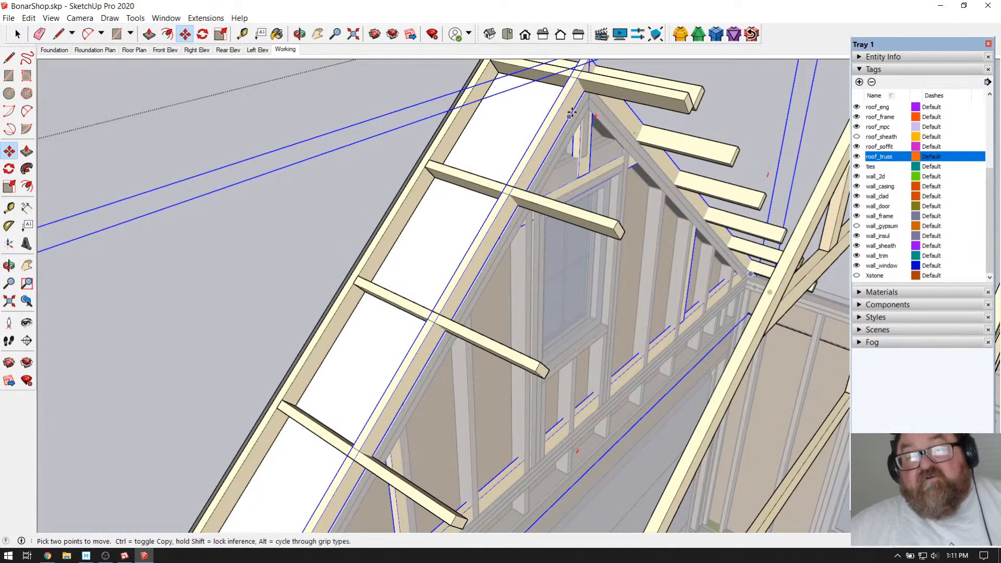
pyautogui.scroll(5, 377, 111)
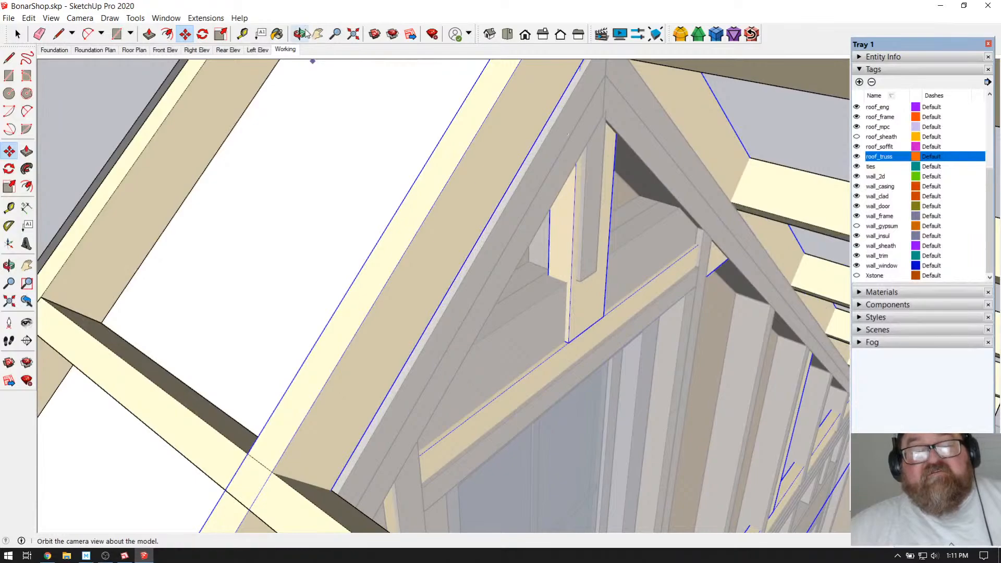
pyautogui.moveTo(538, 210); pyautogui.dragTo(528, 177, button='middle')
pyautogui.hotkey('ctrl', 'z')
# Step: Examine how the first truss and the lookouts relate to the gable wall and the rest of the truss row
pyautogui.scroll(2, 431, 187)
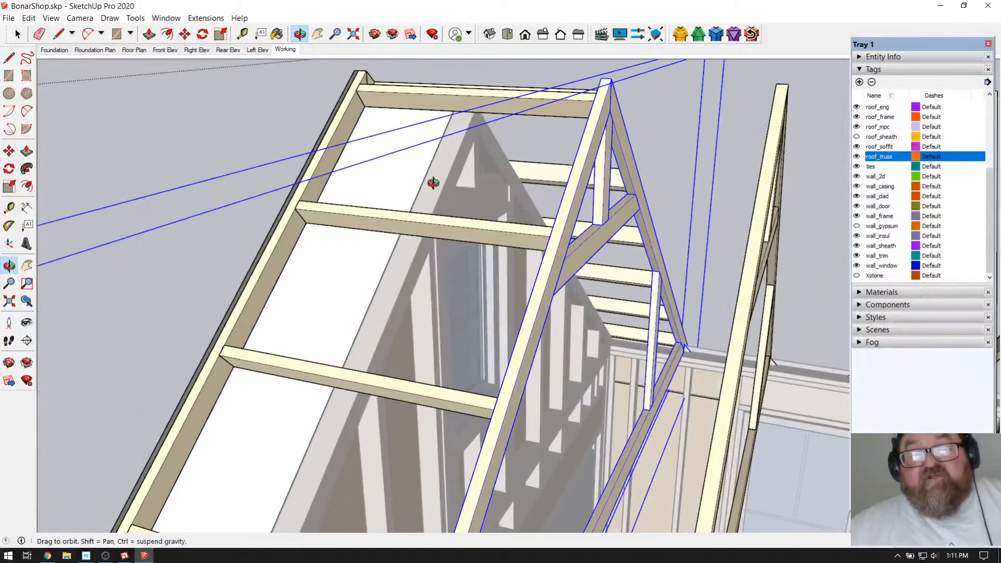
pyautogui.moveTo(466, 178); pyautogui.dragTo(428, 128, button='middle')
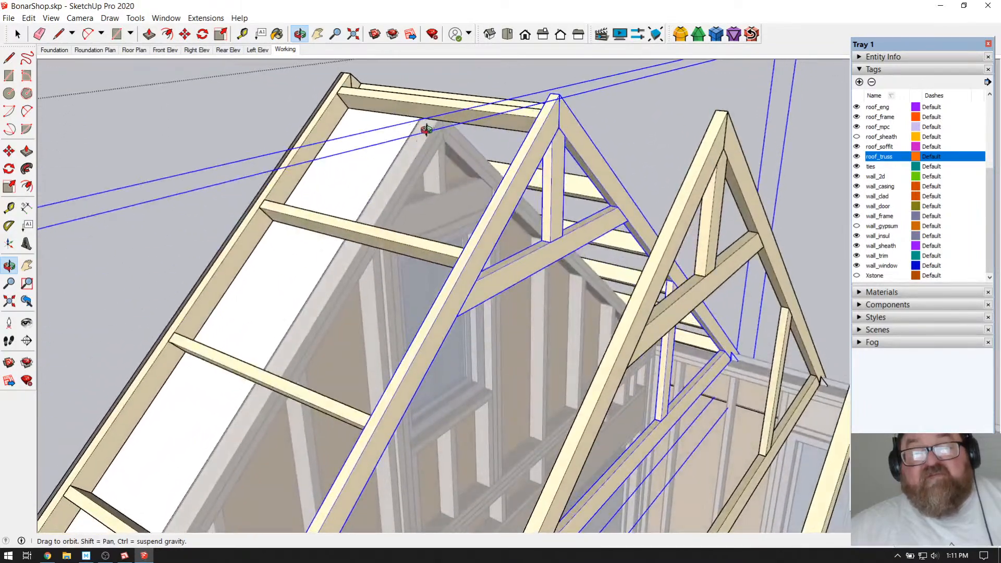
pyautogui.moveTo(430, 186); pyautogui.dragTo(745, 197, button='middle')
pyautogui.moveTo(716, 252); pyautogui.dragTo(577, 134)
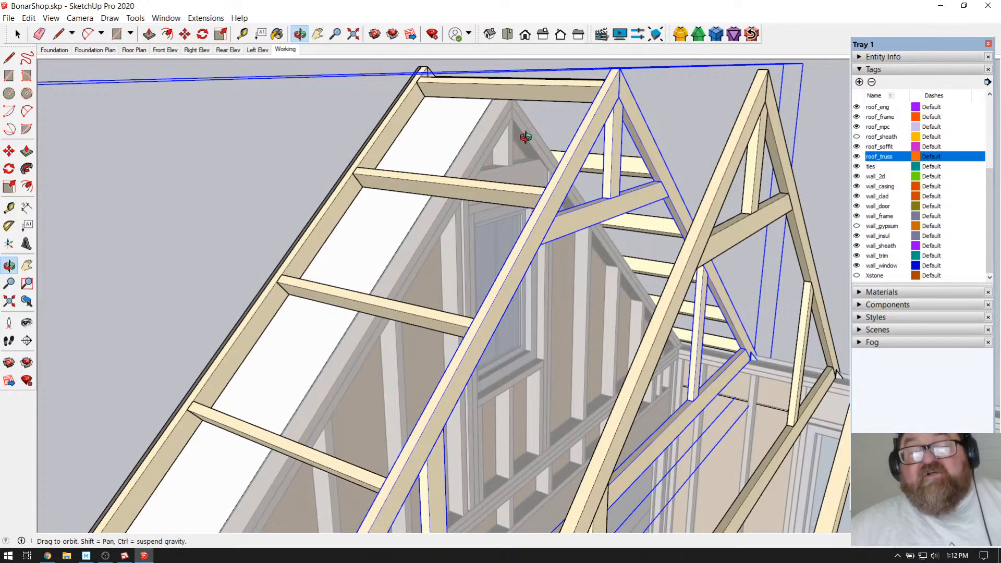
pyautogui.moveTo(531, 141); pyautogui.dragTo(548, 196)
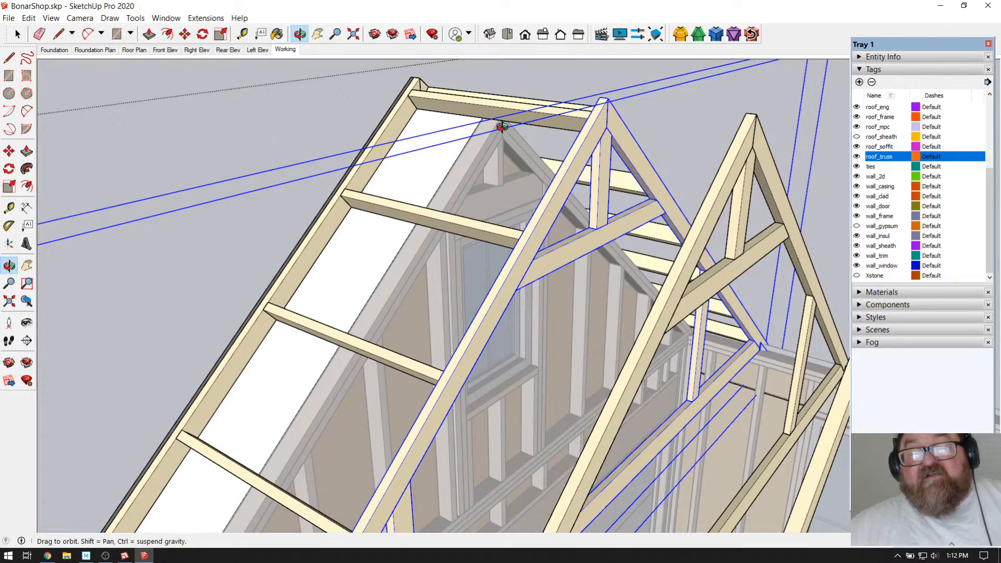
pyautogui.scroll(-10, 494, 143)
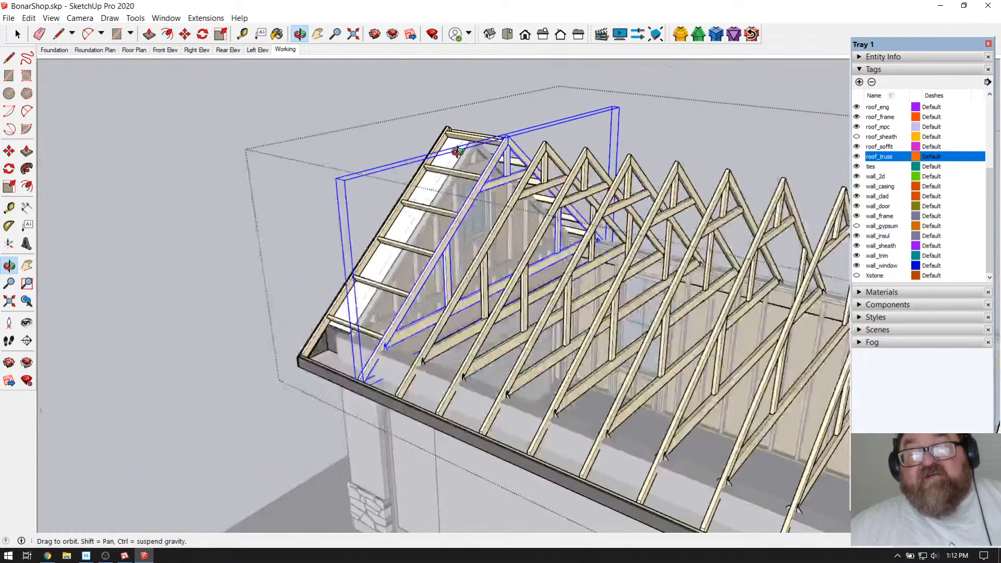
pyautogui.scroll(4, 711, 244)
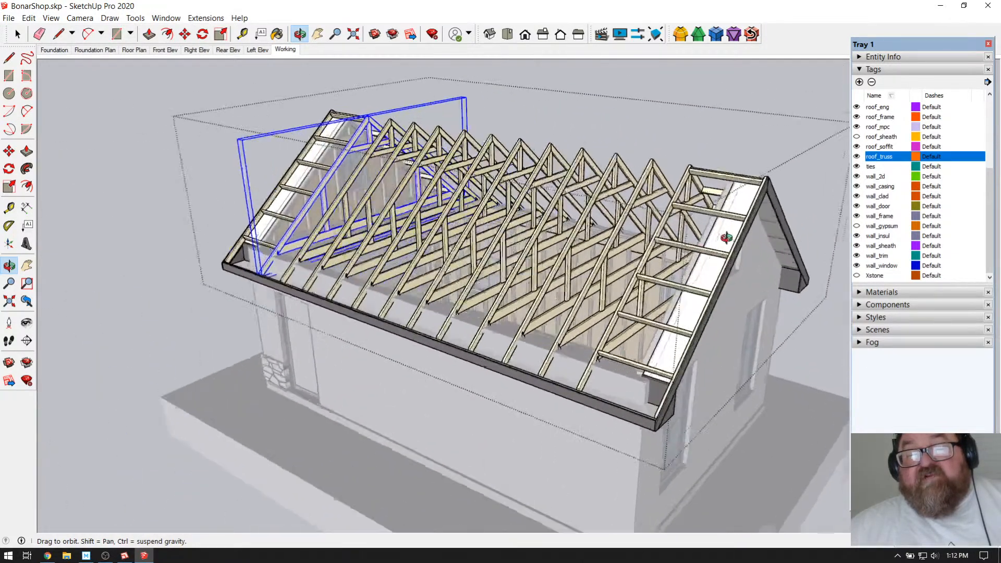
pyautogui.scroll(-2, 670, 262)
pyautogui.scroll(5, 414, 162)
pyautogui.scroll(5, 351, 126)
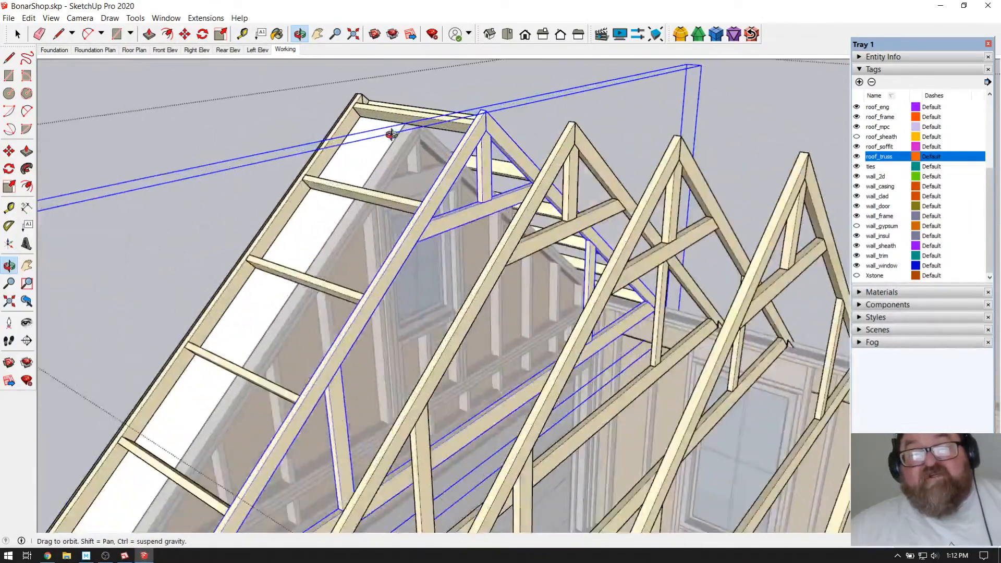
pyautogui.moveTo(399, 159); pyautogui.dragTo(692, 200)
pyautogui.moveTo(713, 252); pyautogui.dragTo(431, 231)
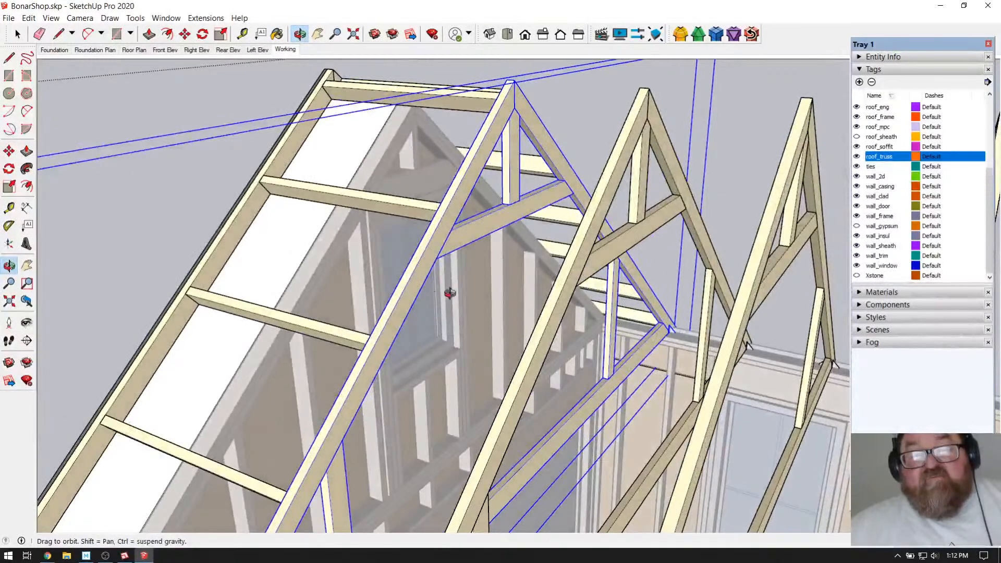
pyautogui.moveTo(439, 296); pyautogui.dragTo(522, 287)
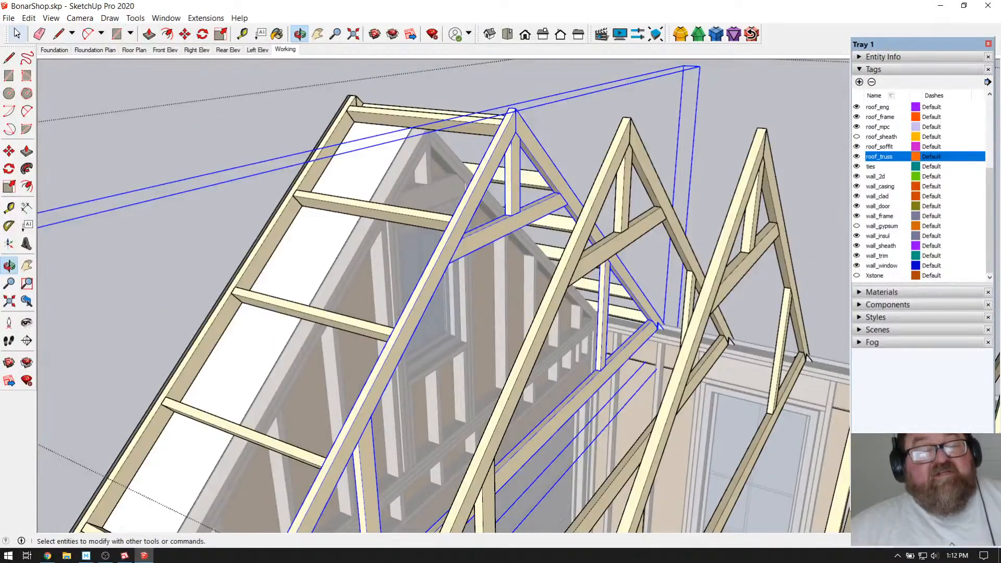
# Step: Deselect the first roof truss and close the open roof framing group
pyautogui.click(17, 34)
pyautogui.click(212, 118)
pyautogui.scroll(3, 252, 202)
pyautogui.scroll(-3, 491, 263)
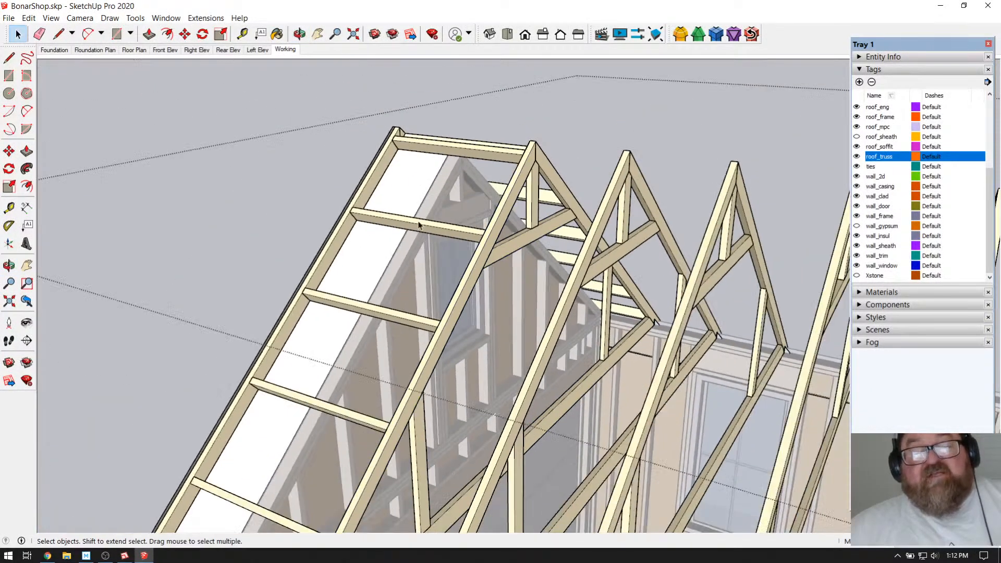
pyautogui.scroll(4, 240, 97)
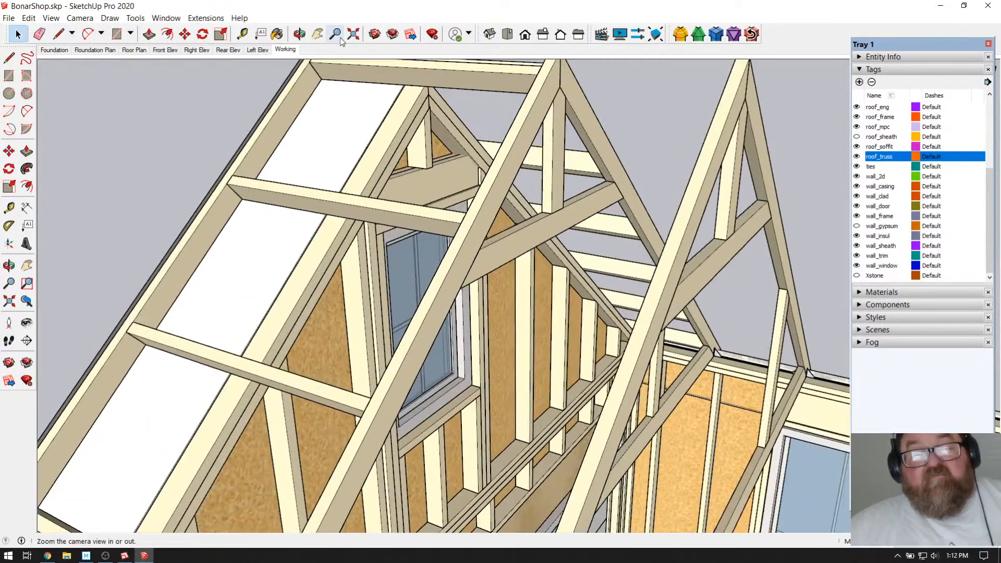
# Step: Inspect the gable overhang framing from inside the trusses and from outside the rake edge
pyautogui.click(299, 34)
pyautogui.moveTo(396, 120); pyautogui.dragTo(373, 169)
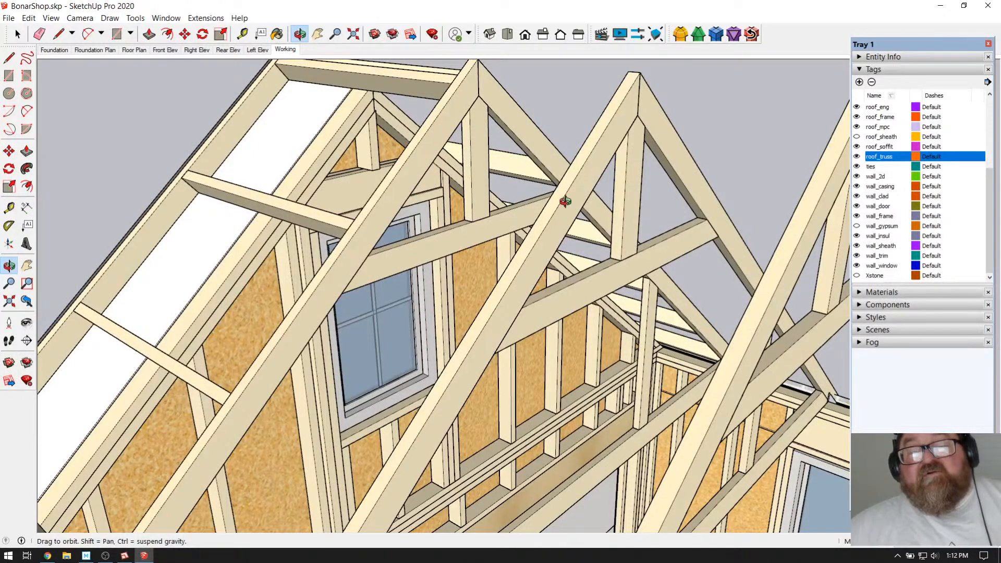
pyautogui.moveTo(306, 120); pyautogui.dragTo(613, 216)
pyautogui.moveTo(538, 251); pyautogui.dragTo(558, 245)
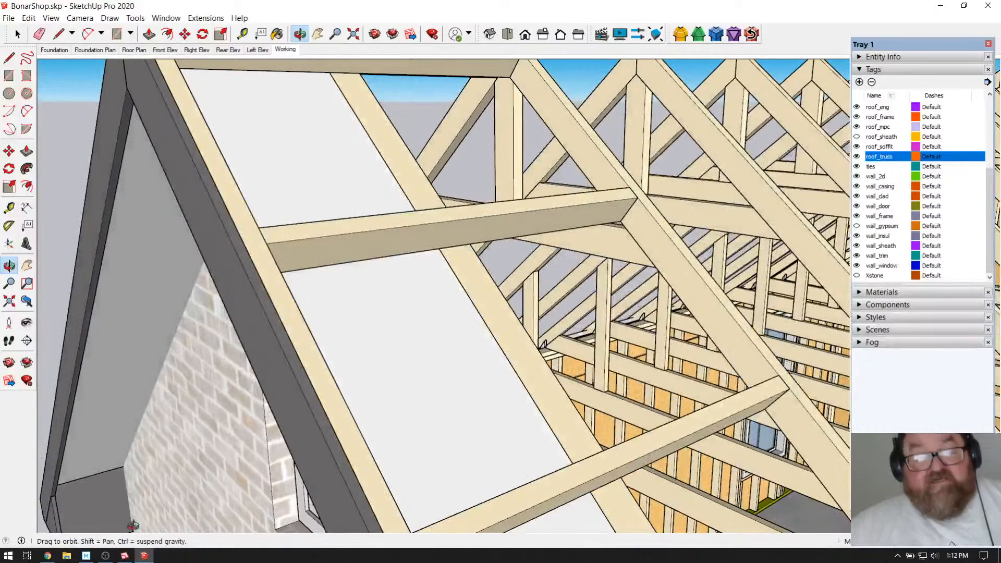
# Step: Check the live stream and its chat in YouTube Studio, and return to the SketchUp model
pyautogui.click(48, 556)
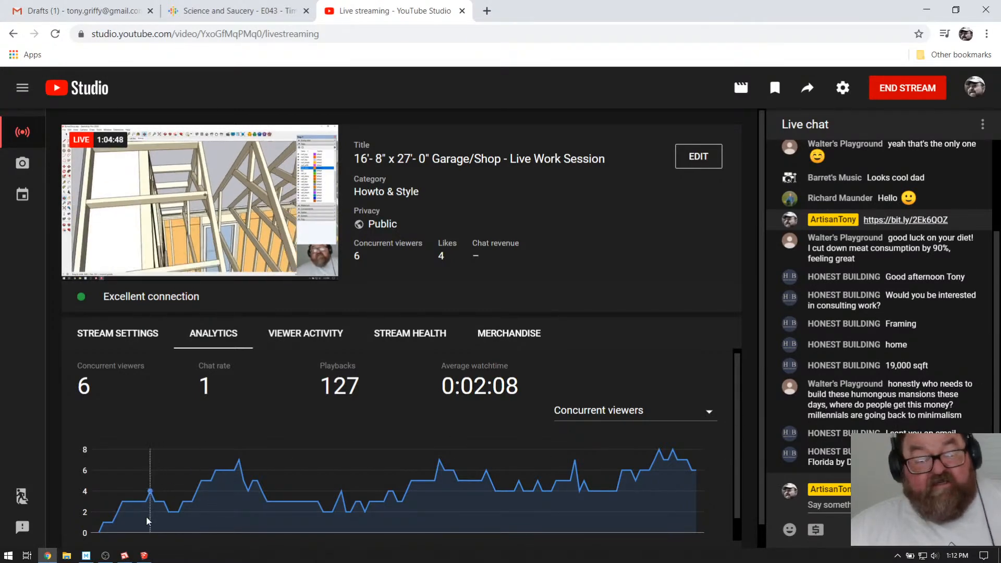
pyautogui.click(144, 555)
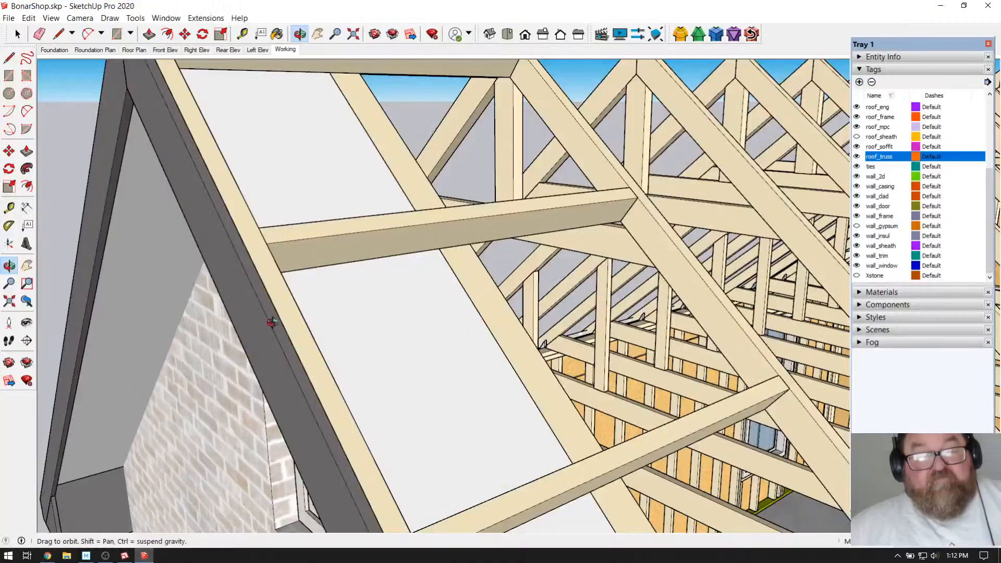
# Step: Examine the lookouts running from the rake board across the gable wall to the first truss
pyautogui.moveTo(231, 267); pyautogui.dragTo(588, 256)
pyautogui.scroll(3, 592, 279)
pyautogui.scroll(2, 600, 261)
pyautogui.moveTo(373, 282); pyautogui.dragTo(210, 282)
pyautogui.moveTo(393, 278); pyautogui.dragTo(573, 272)
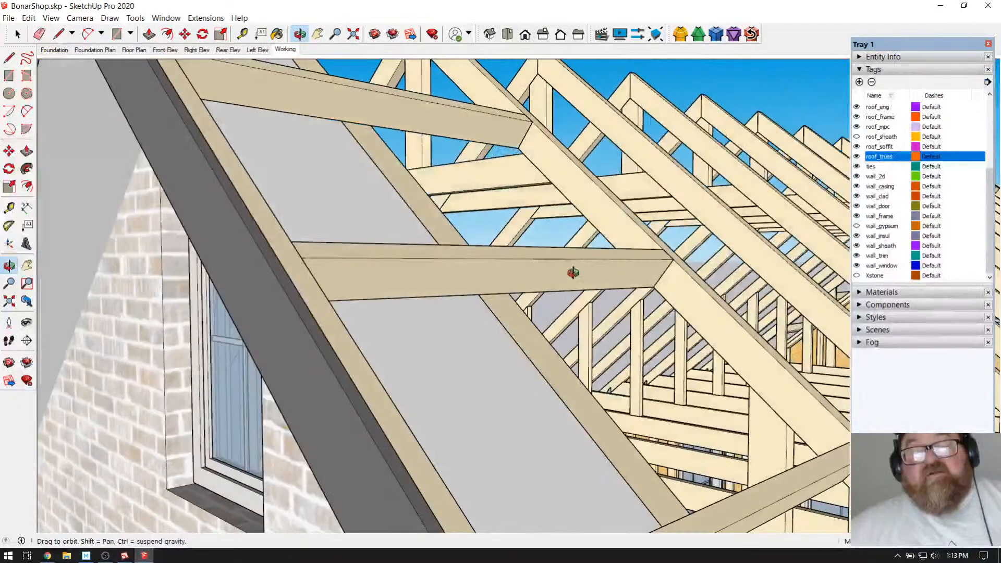
pyautogui.moveTo(453, 269); pyautogui.dragTo(406, 232)
pyautogui.moveTo(436, 270); pyautogui.dragTo(206, 358)
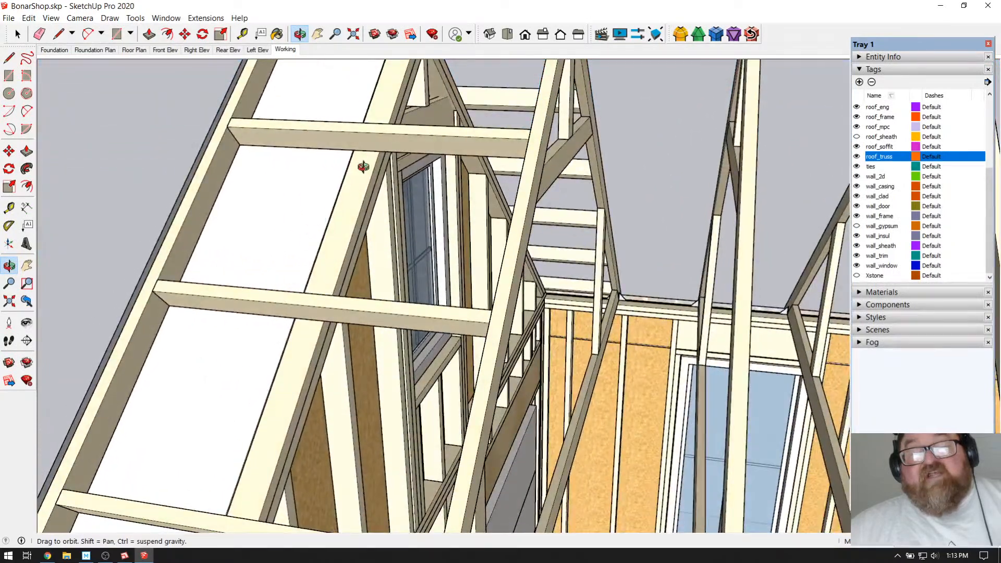
# Step: Compare the framing around the gable window inside with the brick gable outside, and review the whole truss row
pyautogui.moveTo(373, 180); pyautogui.dragTo(330, 233)
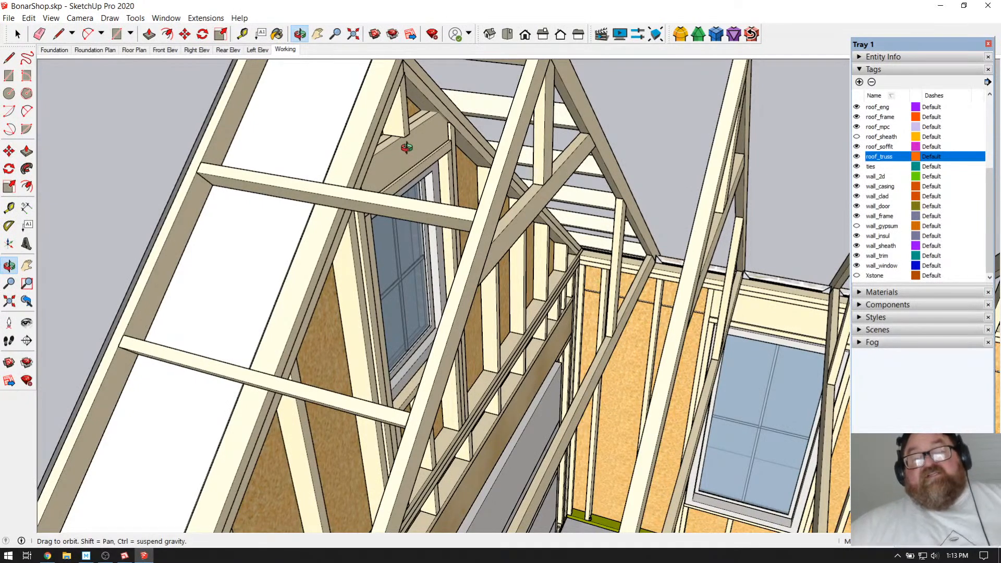
pyautogui.moveTo(421, 150); pyautogui.dragTo(425, 95)
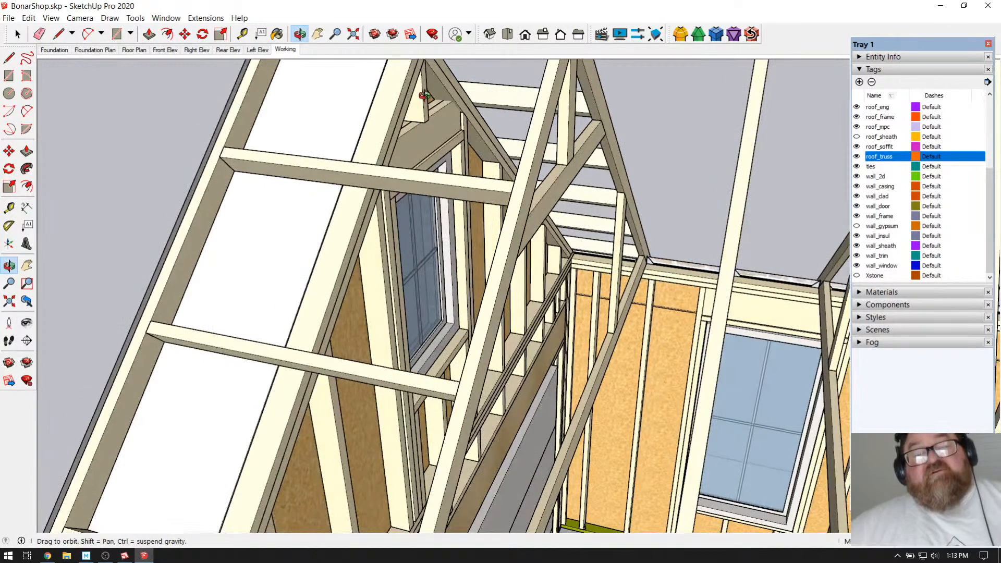
pyautogui.moveTo(526, 243); pyautogui.dragTo(494, 197)
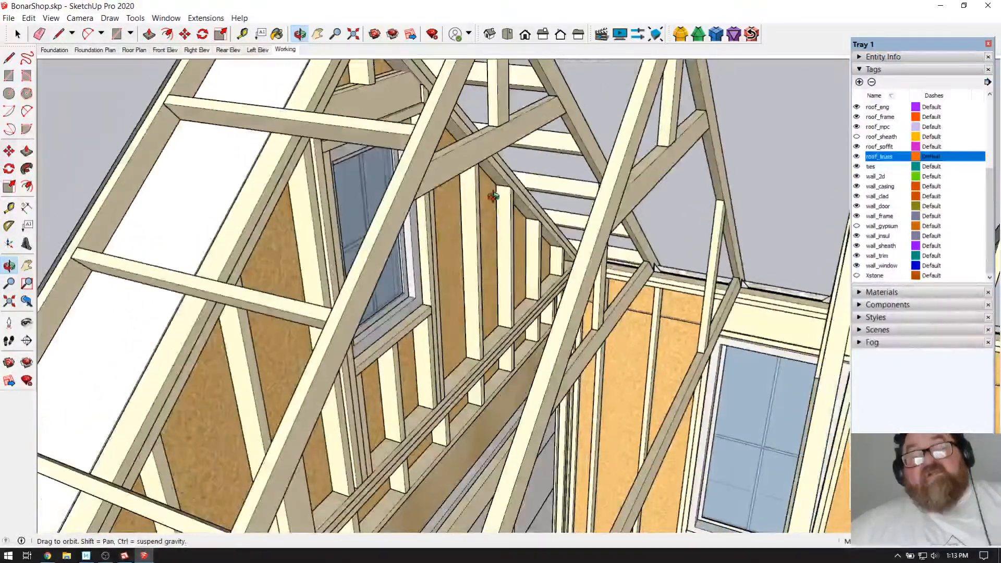
pyautogui.moveTo(510, 264); pyautogui.dragTo(559, 283)
pyautogui.moveTo(502, 162); pyautogui.dragTo(512, 183)
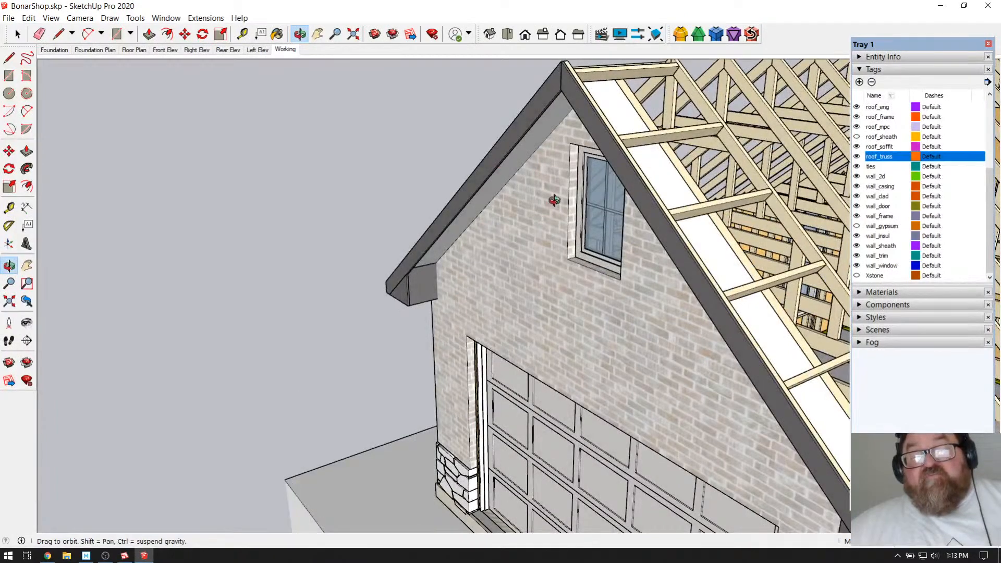
pyautogui.moveTo(563, 233); pyautogui.dragTo(400, 182)
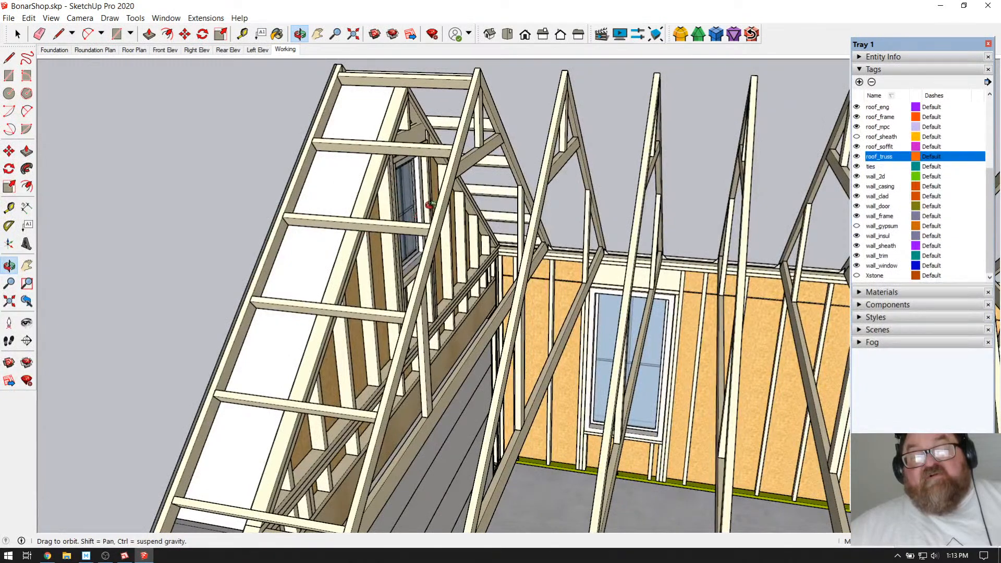
pyautogui.scroll(2, 431, 188)
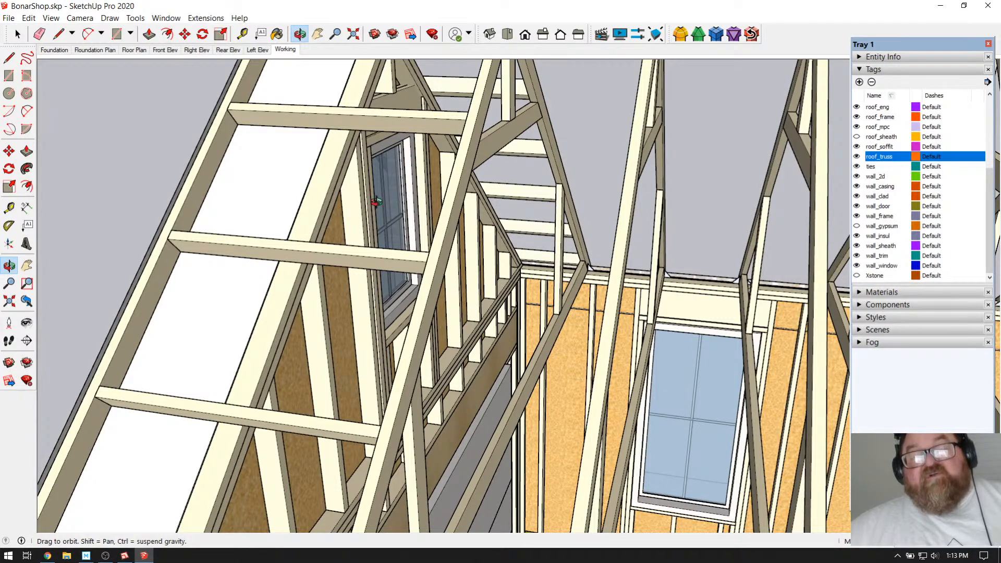
pyautogui.moveTo(374, 210); pyautogui.dragTo(500, 225)
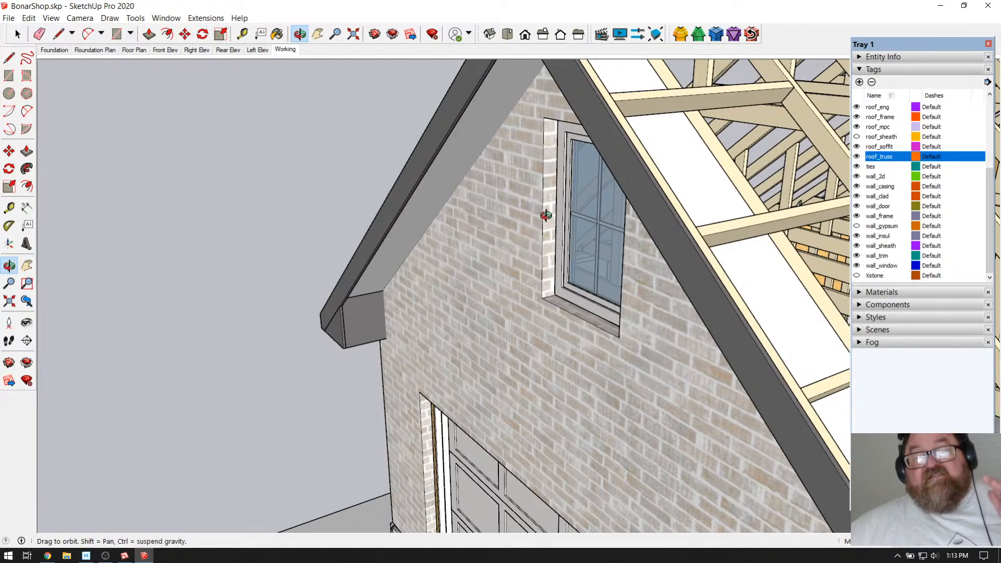
pyautogui.moveTo(551, 214)
pyautogui.mouseDown()
pyautogui.moveTo(324, 221)
pyautogui.moveTo(553, 213)
pyautogui.mouseUp()
pyautogui.moveTo(476, 254); pyautogui.dragTo(540, 253)
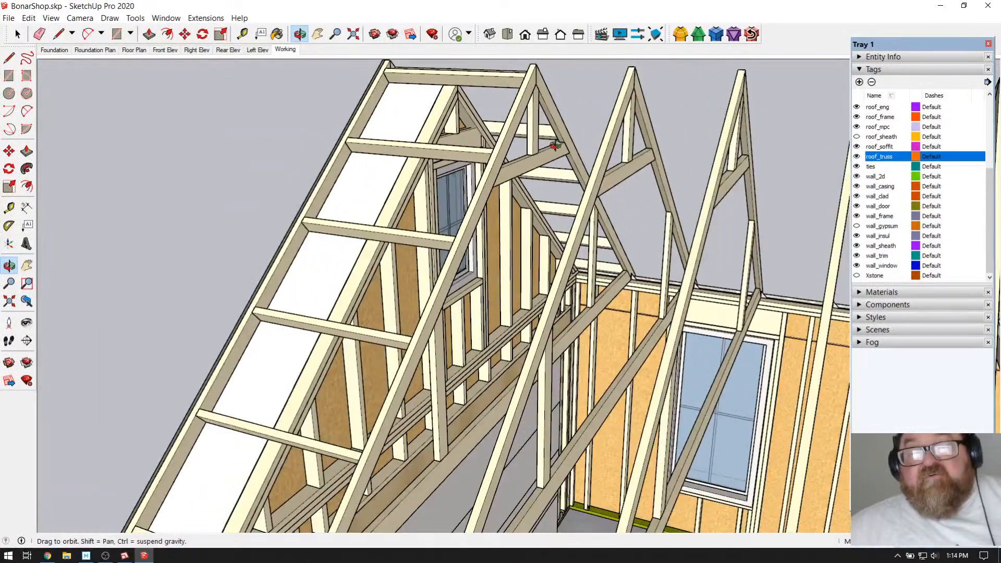
pyautogui.moveTo(529, 191); pyautogui.dragTo(521, 191)
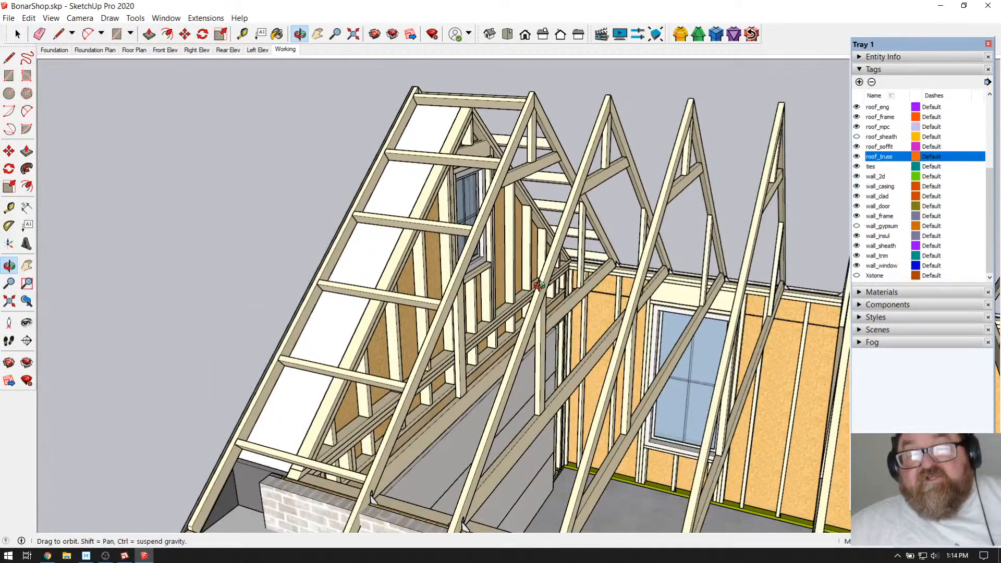
pyautogui.scroll(-2, 540, 286)
pyautogui.scroll(-4, 620, 209)
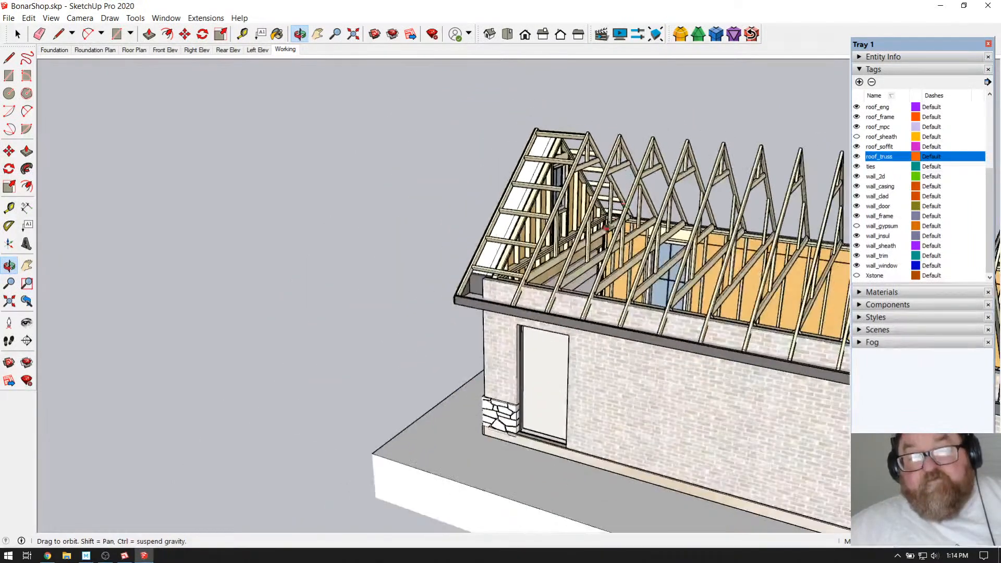
# Step: Lay out an attic roof truss assembly beside the garage, about 17.45 ft in span and 16.25 ft in building length
pyautogui.moveTo(613, 222); pyautogui.dragTo(491, 245)
pyautogui.click(206, 18)
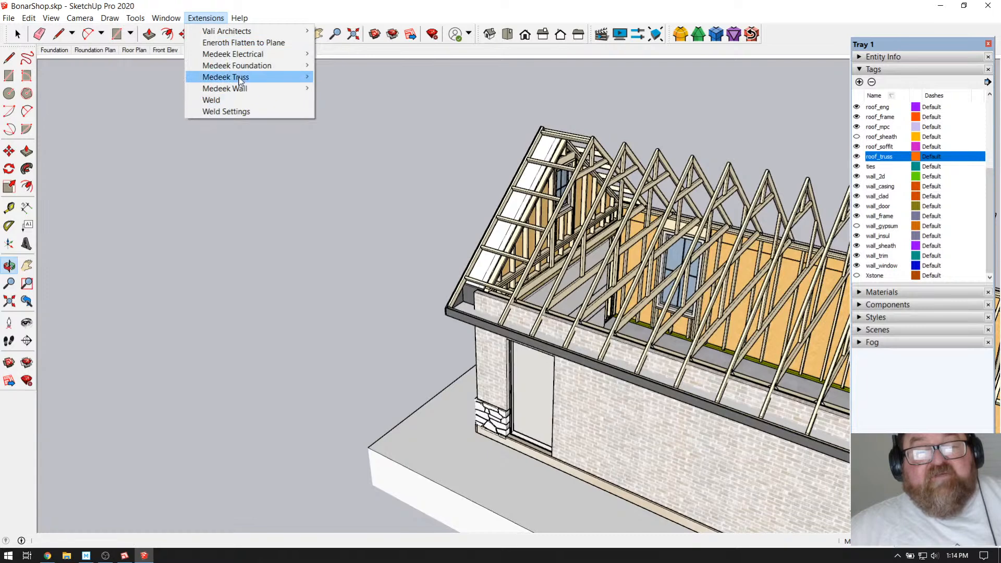
pyautogui.moveTo(240, 79)
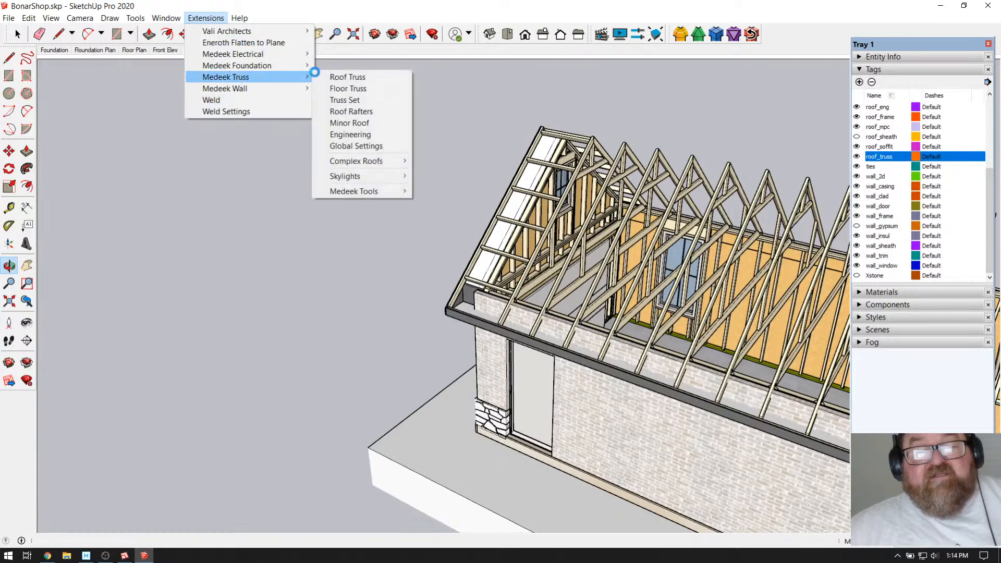
pyautogui.click(364, 79)
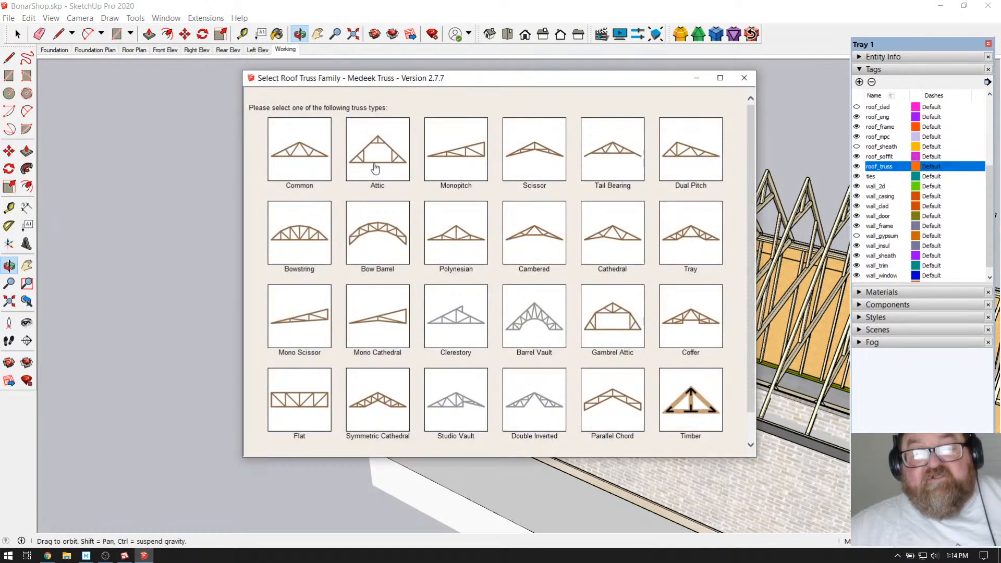
pyautogui.click(386, 164)
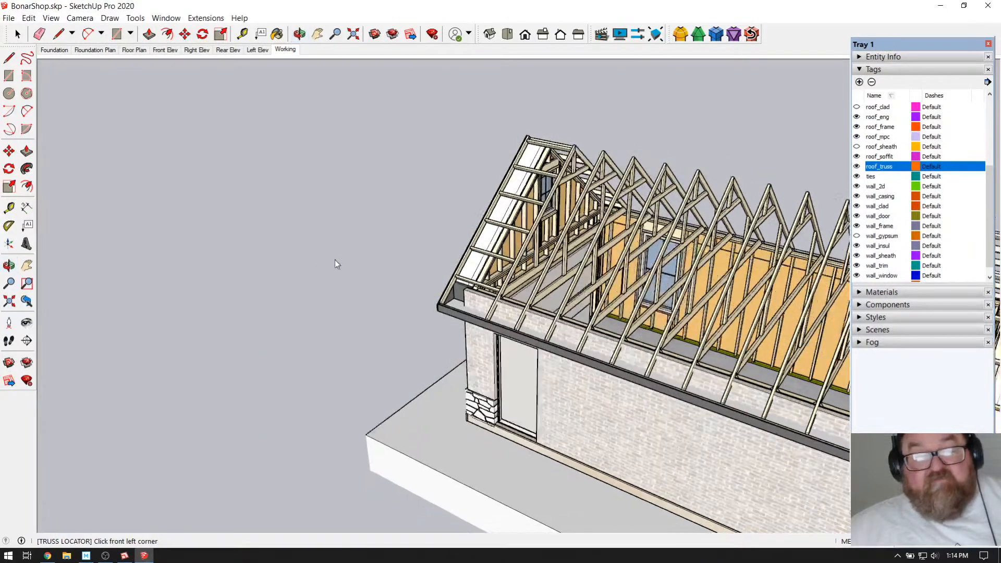
pyautogui.click(107, 335)
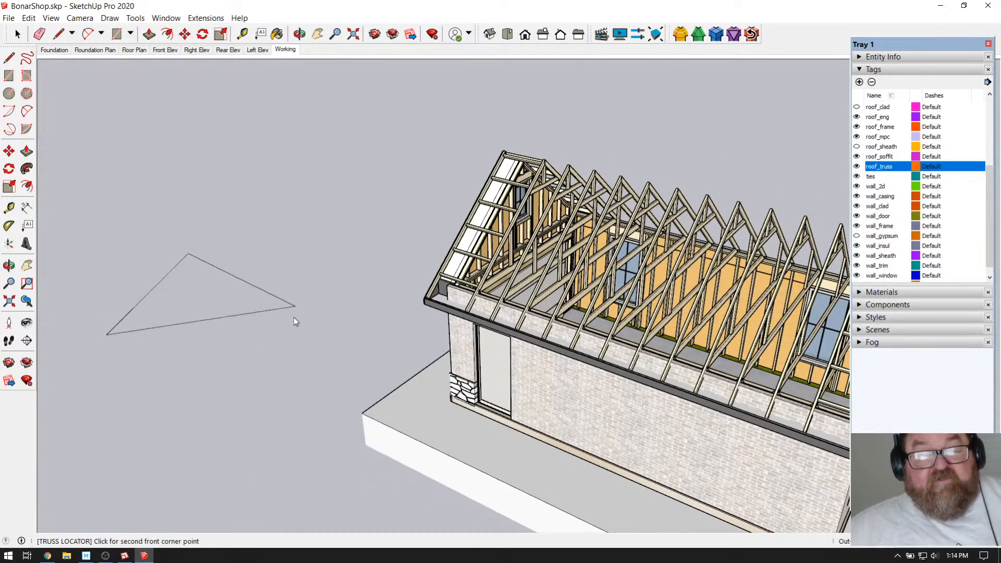
pyautogui.click(238, 407)
pyautogui.click(391, 314)
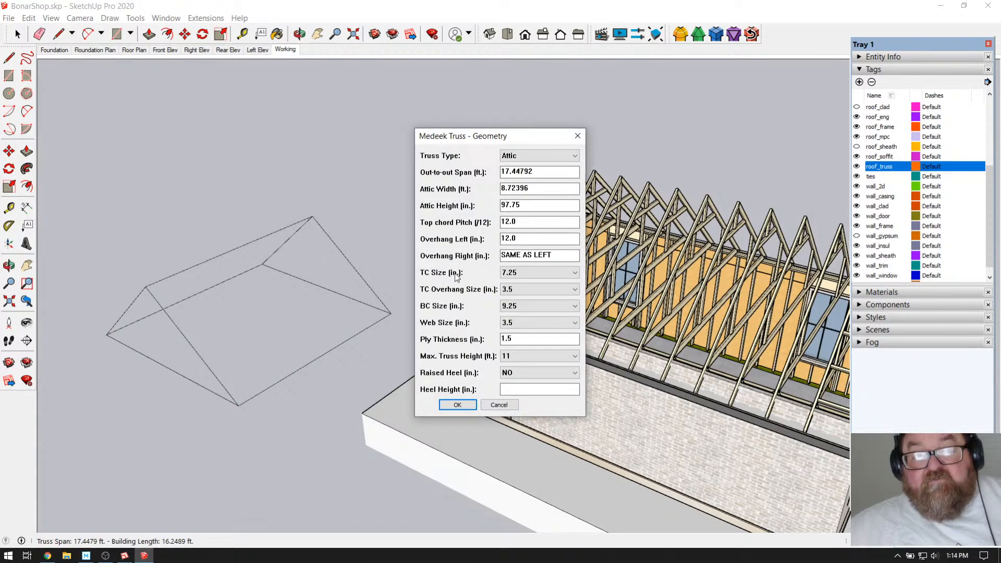
# Step: Generate the attic trusses at 12/12 pitch and 24 in. spacing, with gable end trusses, a 16 in. gable overhang and 2x4 outlookers
pyautogui.click(453, 406)
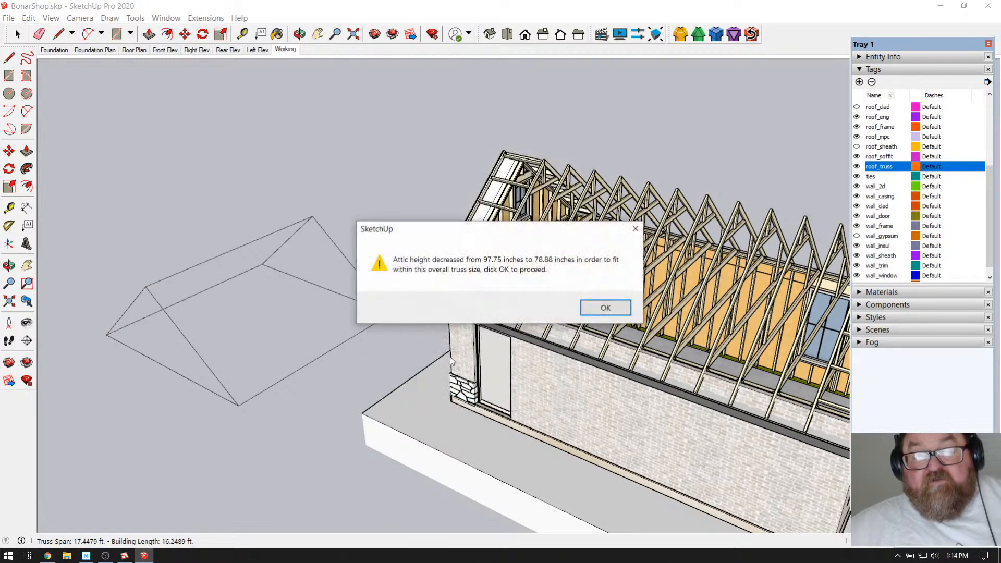
pyautogui.click(601, 309)
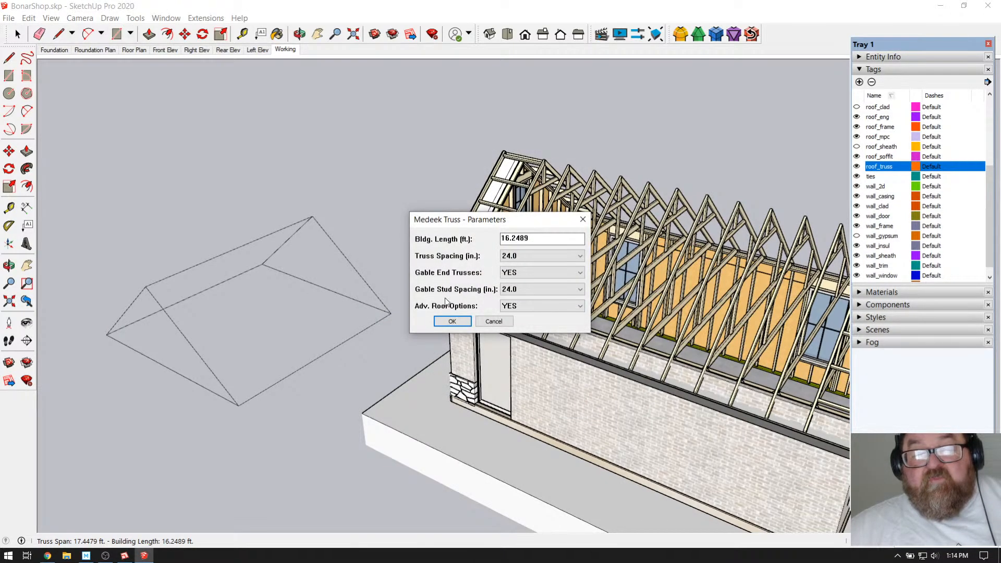
pyautogui.click(453, 321)
pyautogui.scroll(-1, 481, 380)
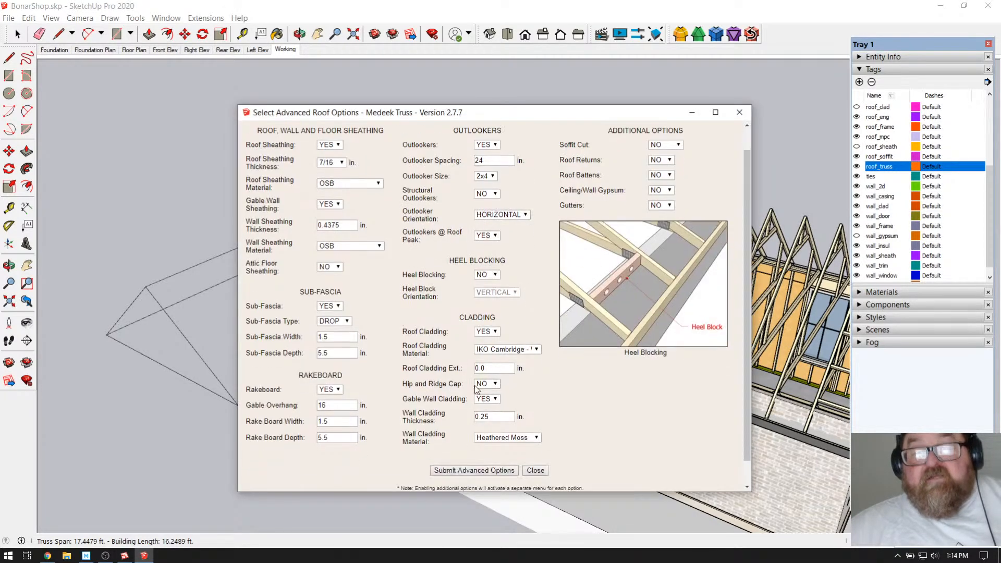
pyautogui.click(470, 441)
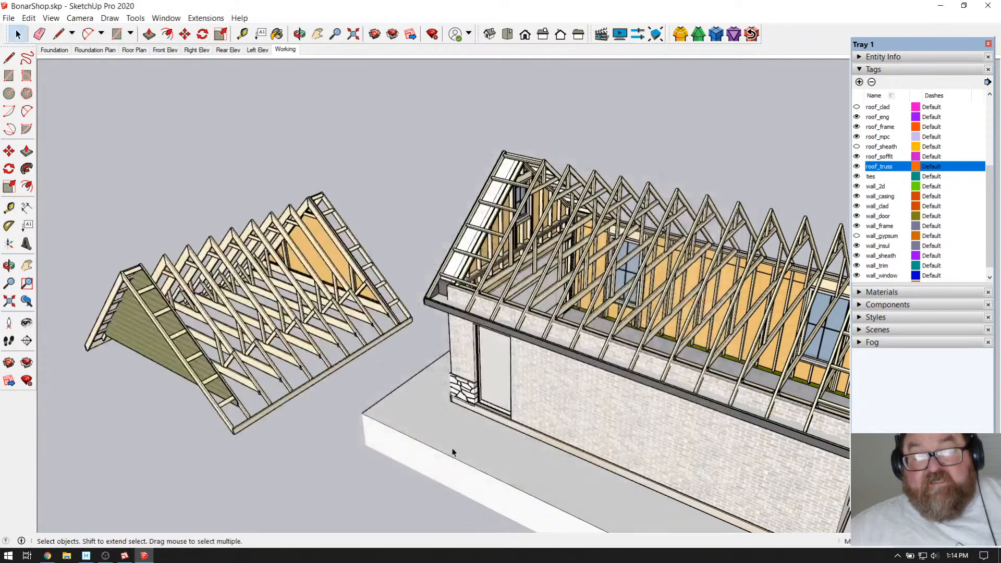
# Step: Examine how the outlookers and rakeboard meet the gable end truss of the attic truss assembly
pyautogui.scroll(5, 348, 201)
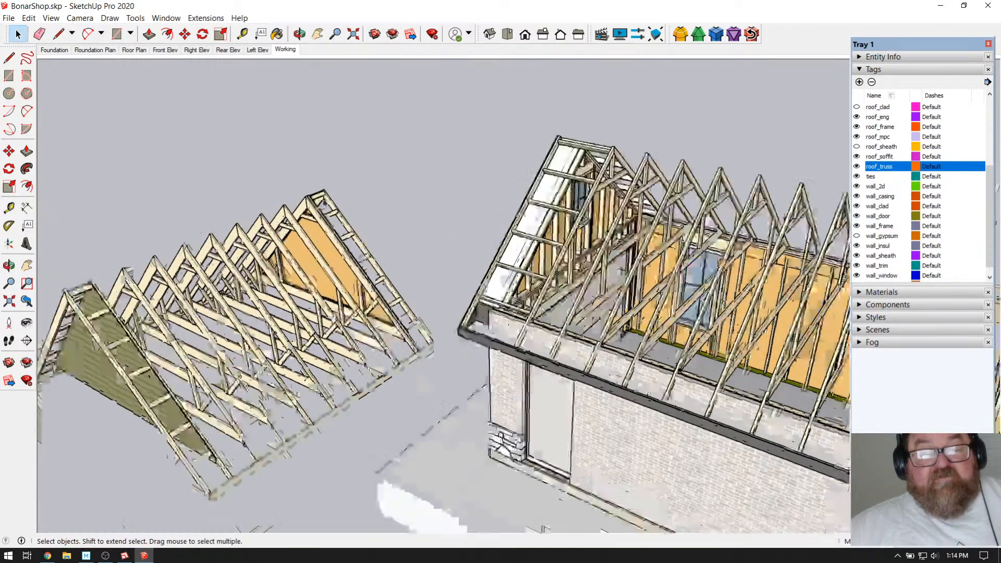
pyautogui.scroll(-3, 348, 201)
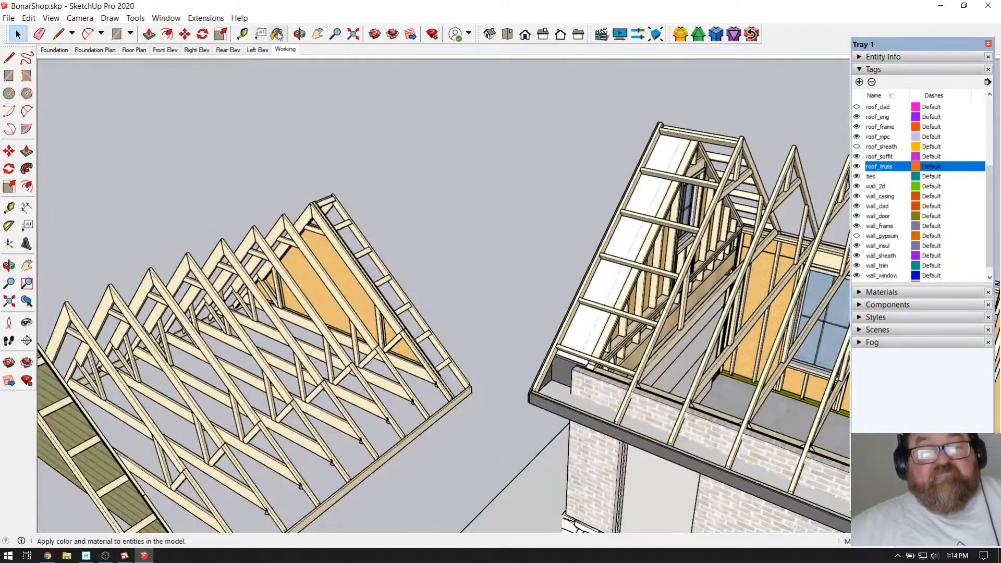
pyautogui.scroll(4, 334, 288)
pyautogui.moveTo(391, 284); pyautogui.dragTo(334, 364)
pyautogui.scroll(3, 318, 346)
pyautogui.scroll(2, 279, 383)
pyautogui.moveTo(279, 383); pyautogui.dragTo(355, 284)
pyautogui.scroll(-4, 356, 283)
pyautogui.moveTo(323, 279); pyautogui.dragTo(364, 349, button='middle')
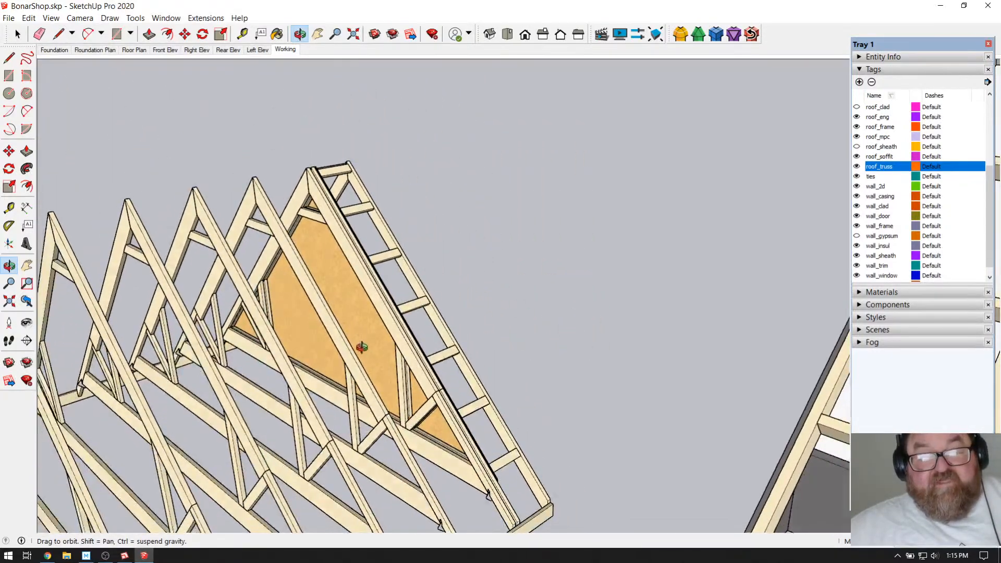
# Step: Review the attic truss assembly's gable end truss, rakeboard and outlooker options, and close its editor without updating
pyautogui.click(17, 34)
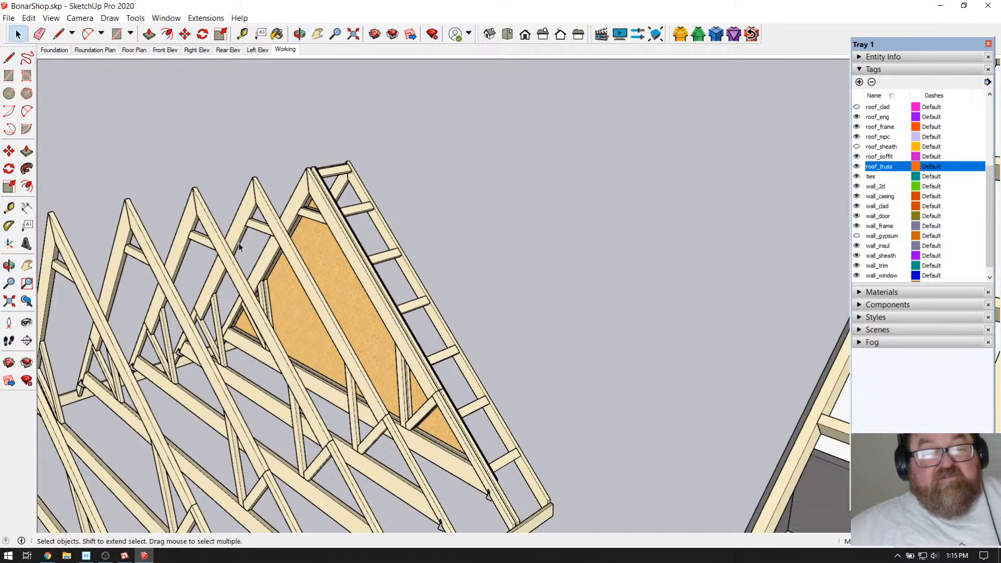
pyautogui.click(264, 208)
pyautogui.rightClick(264, 208)
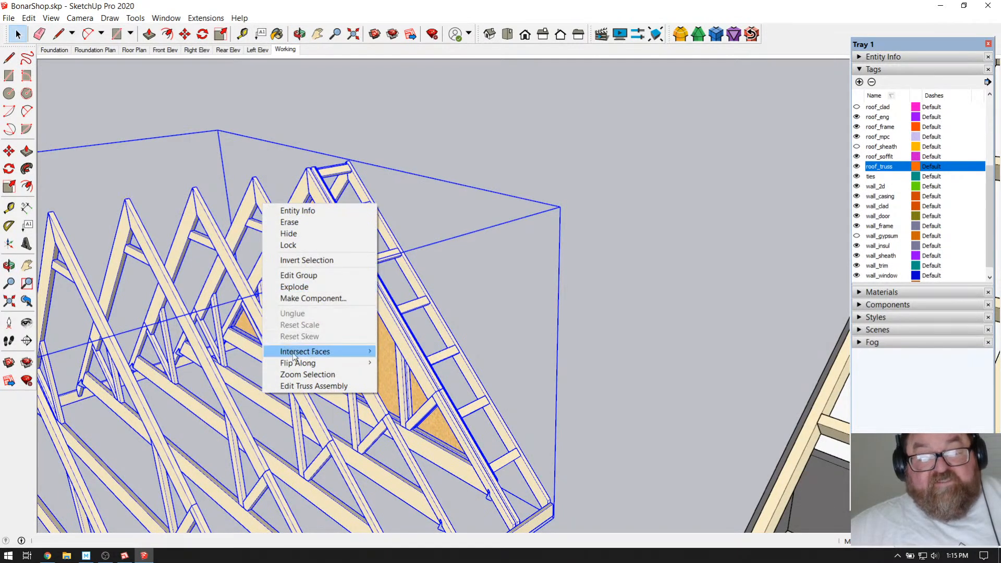
pyautogui.click(301, 387)
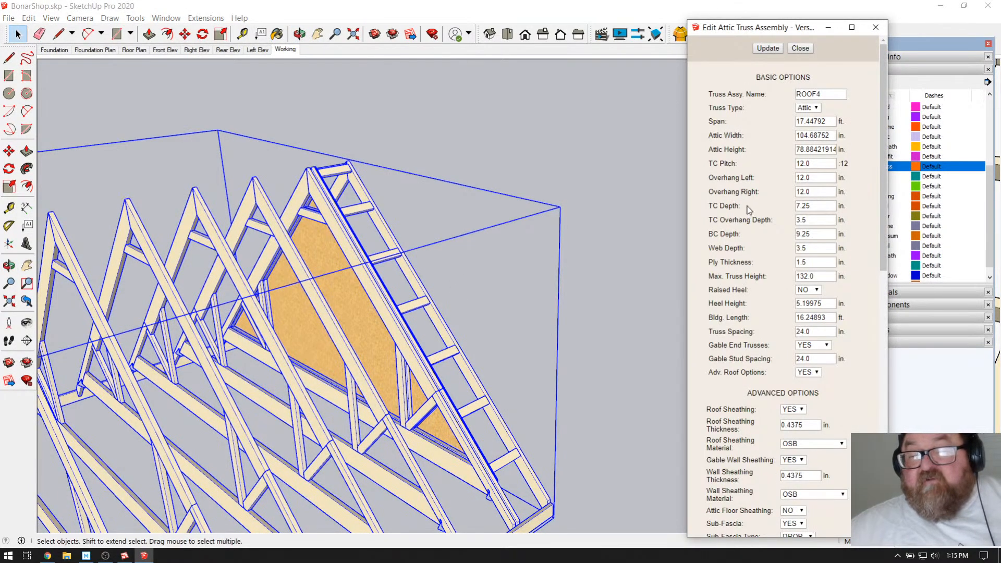
pyautogui.scroll(-7, 753, 231)
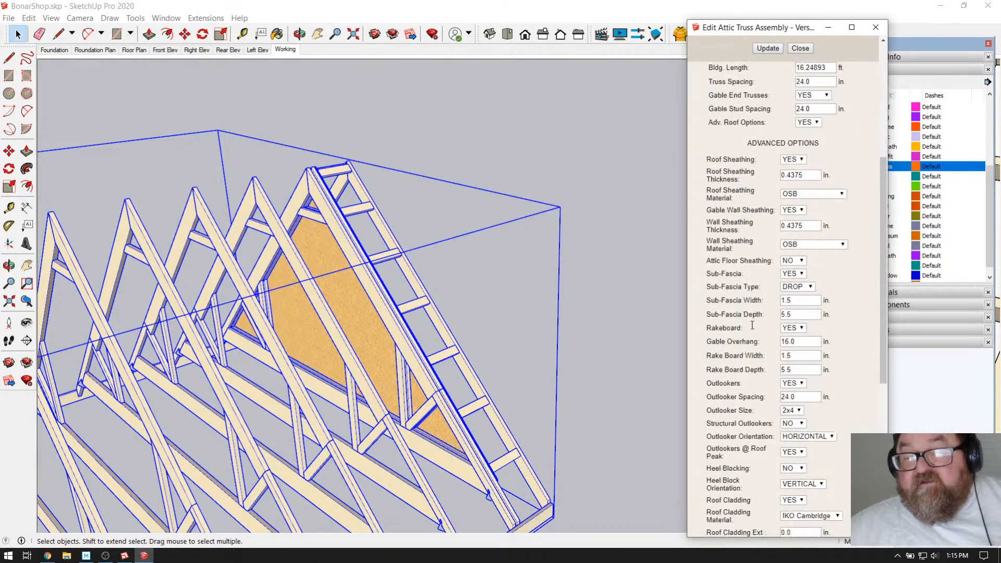
pyautogui.scroll(-2, 739, 351)
pyautogui.scroll(9, 739, 346)
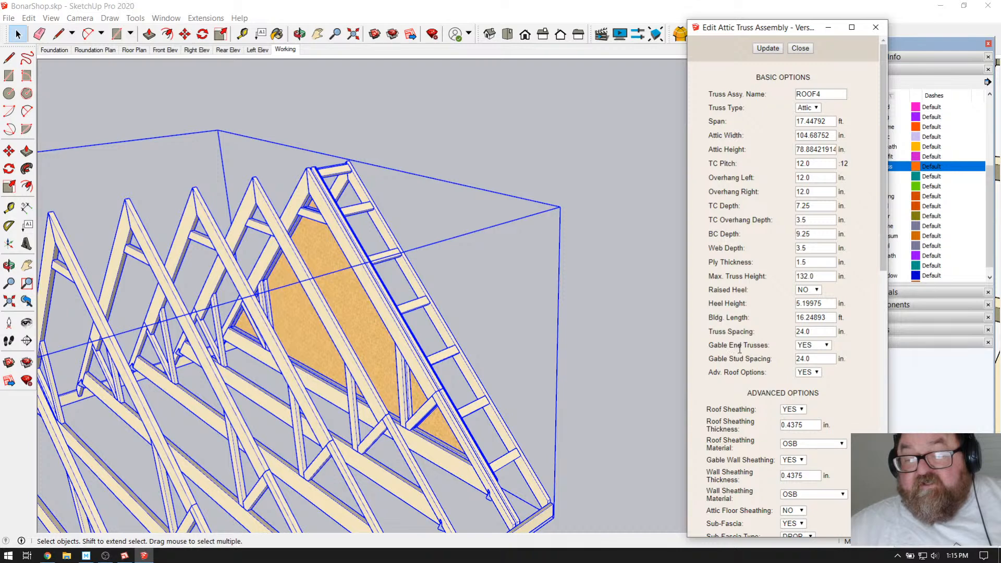
pyautogui.click(827, 346)
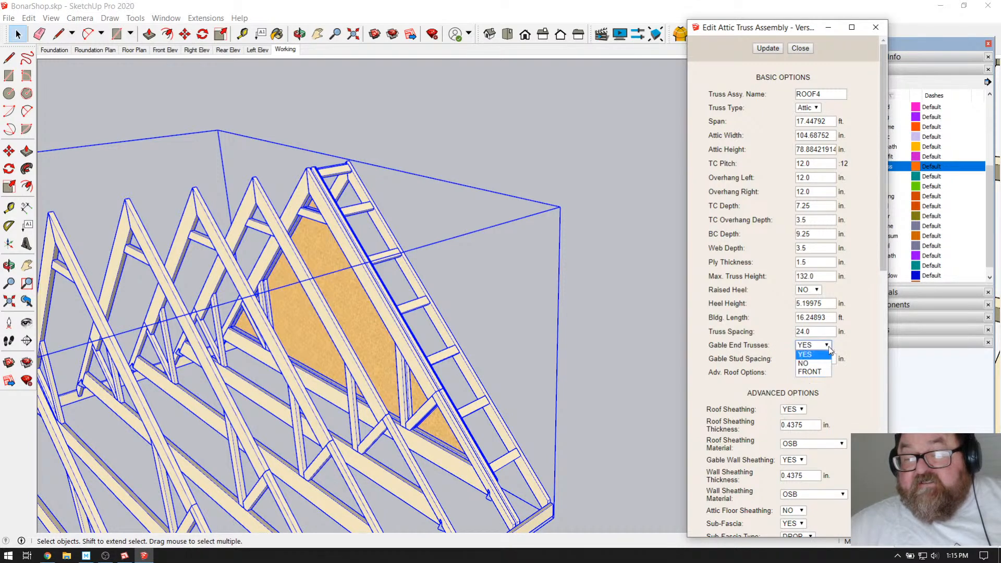
pyautogui.click(820, 350)
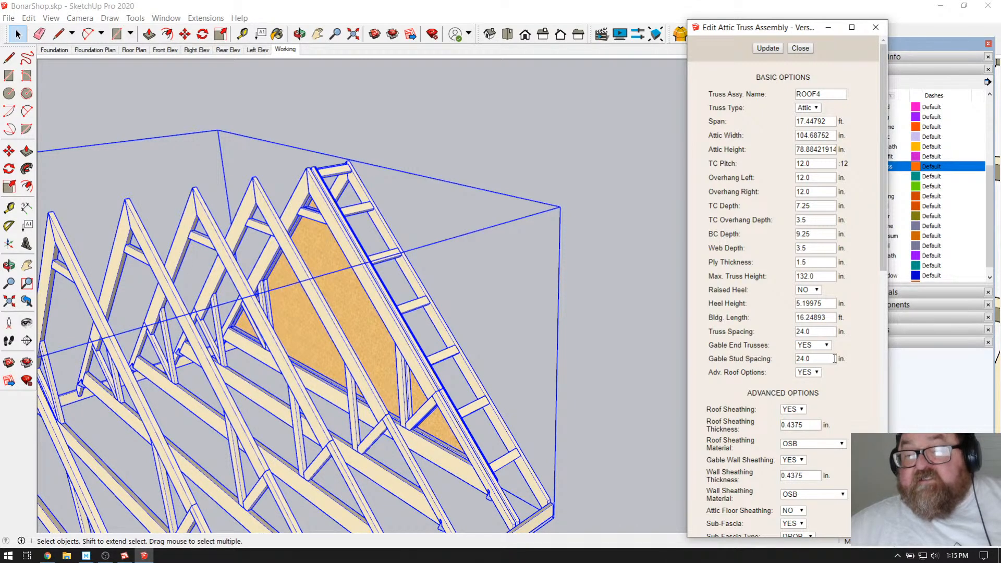
pyautogui.scroll(-2, 774, 219)
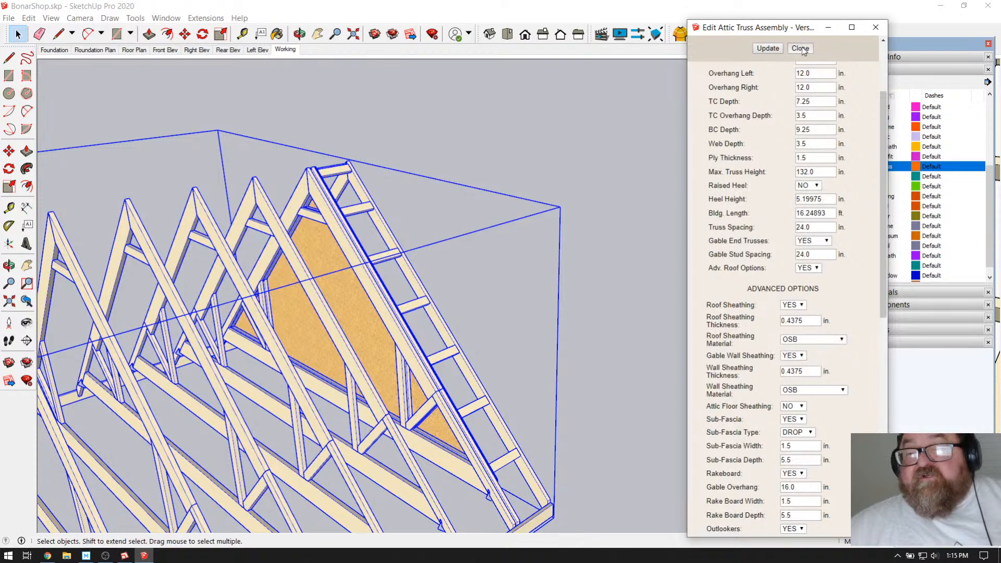
pyautogui.click(801, 48)
# Step: Lay out a common roof truss assembly beside the attic trusses, about 21.03 ft in span and 17.12 ft in building length
pyautogui.scroll(-6, 694, 116)
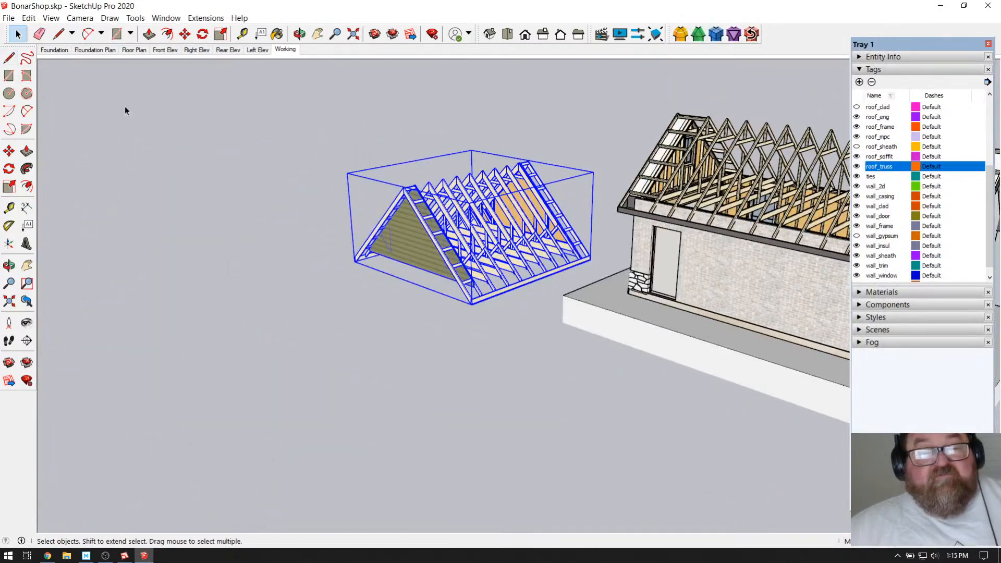
pyautogui.click(208, 18)
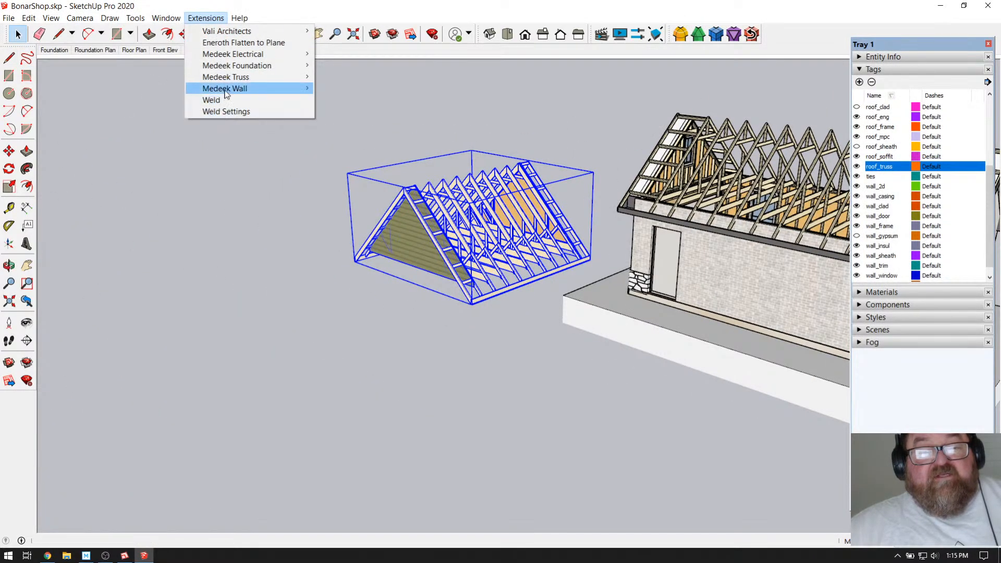
pyautogui.moveTo(226, 92)
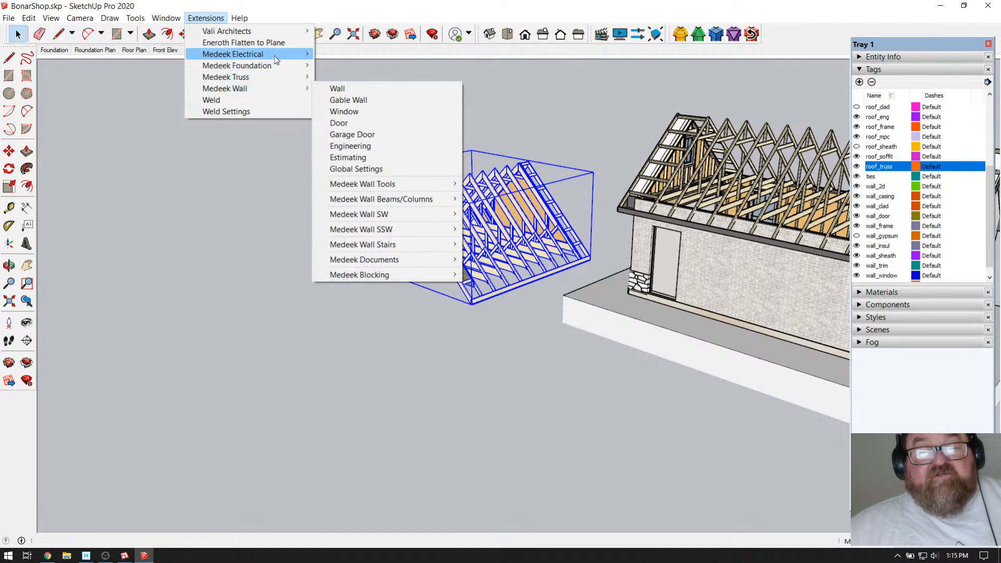
pyautogui.moveTo(245, 78)
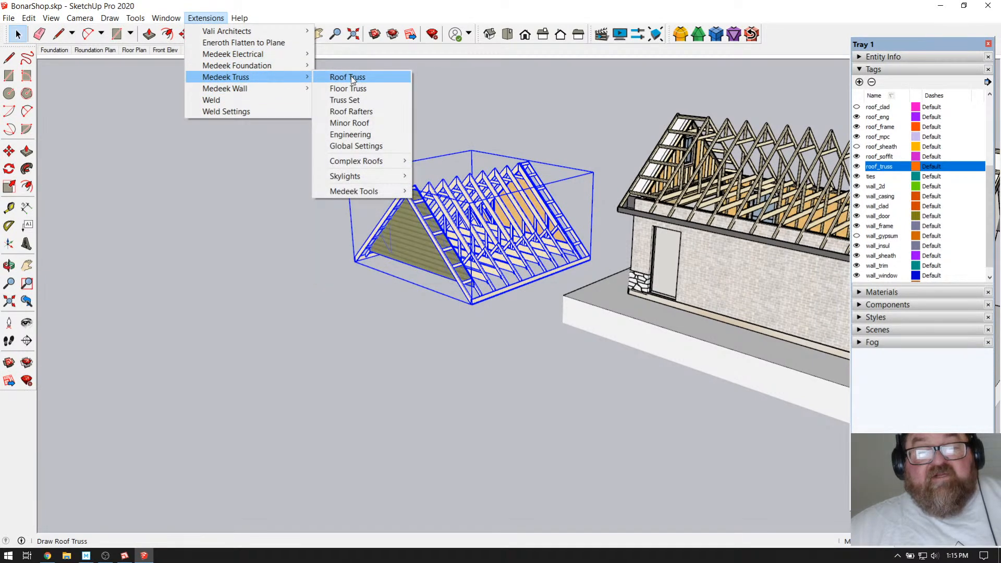
pyautogui.click(352, 80)
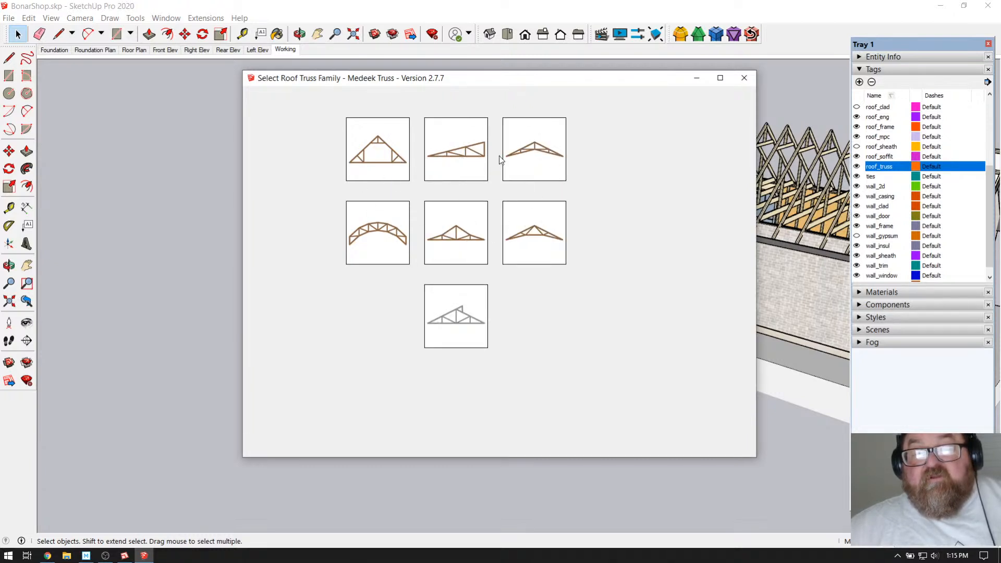
pyautogui.click(303, 157)
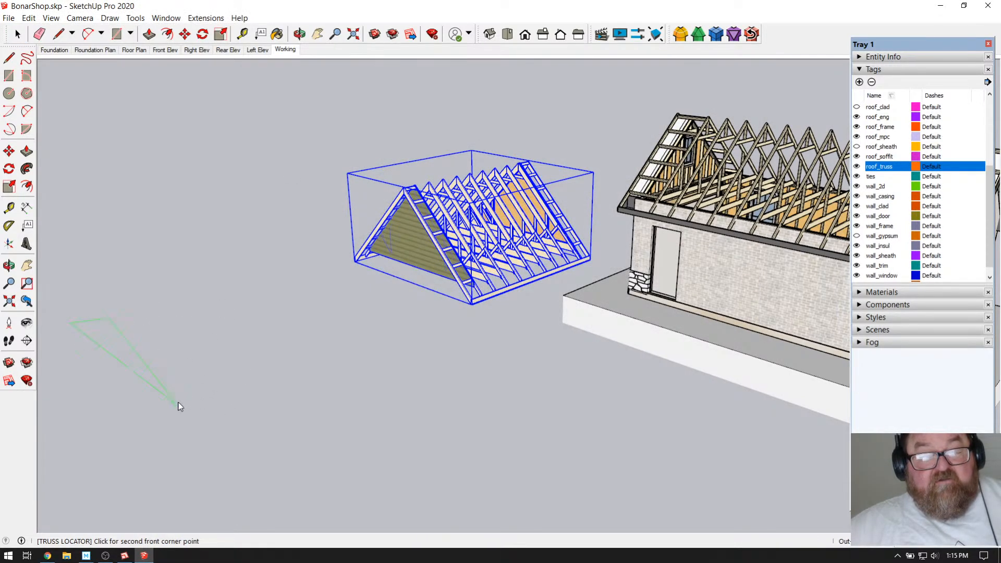
pyautogui.click(170, 403)
pyautogui.click(377, 336)
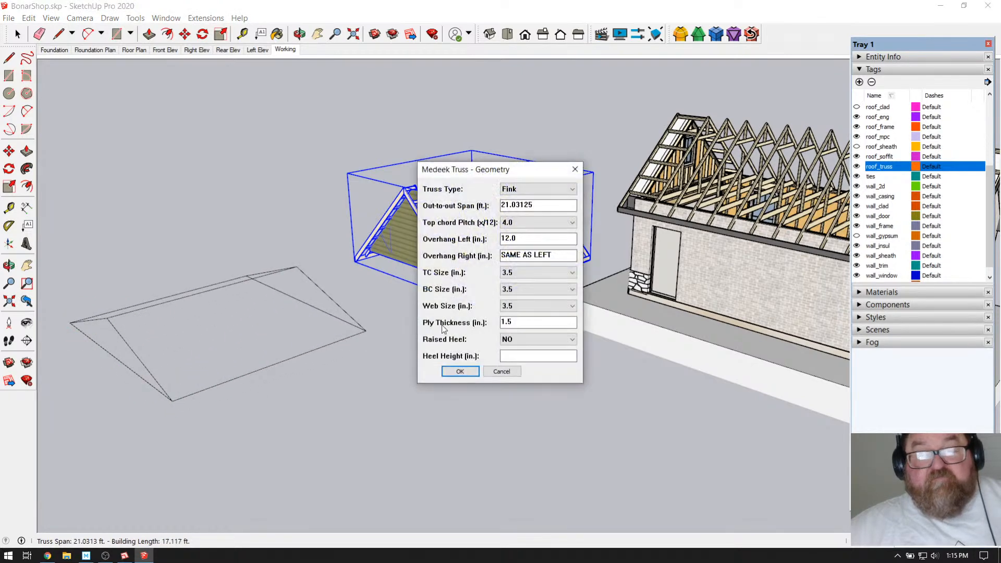
# Step: Generate the Fink trusses at 4/12 pitch and 24 in. spacing, with gable end trusses and advanced roof options
pyautogui.click(459, 371)
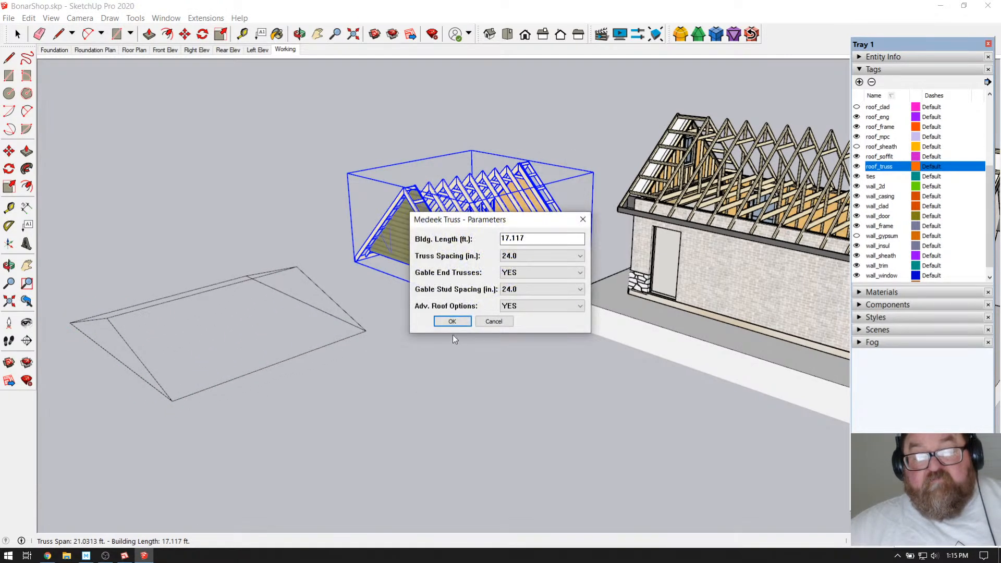
pyautogui.click(449, 321)
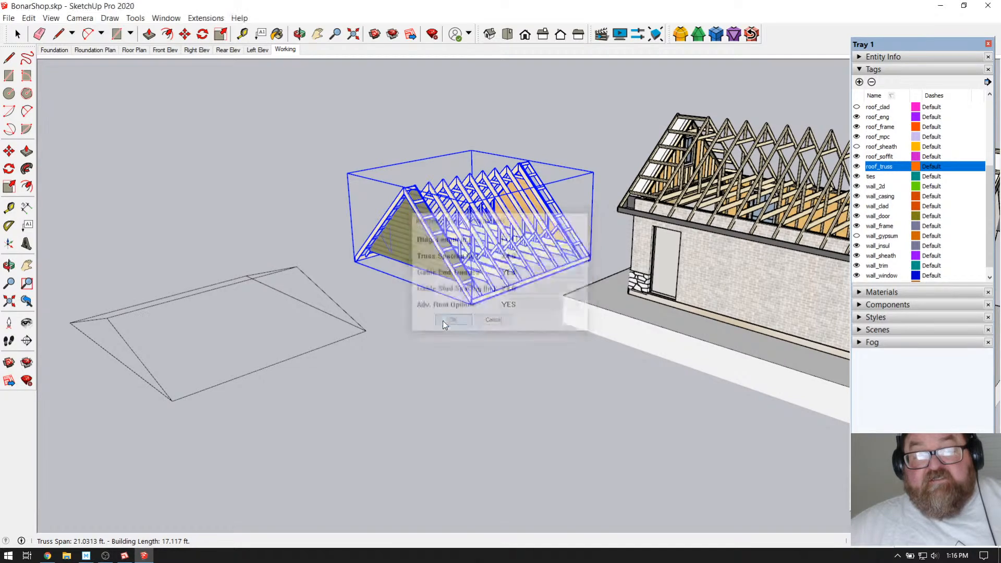
pyautogui.scroll(-1, 464, 417)
pyautogui.click(453, 445)
# Step: Examine the Fink assembly's gable end truss and the outlookers running out to its rakeboard
pyautogui.scroll(6, 294, 301)
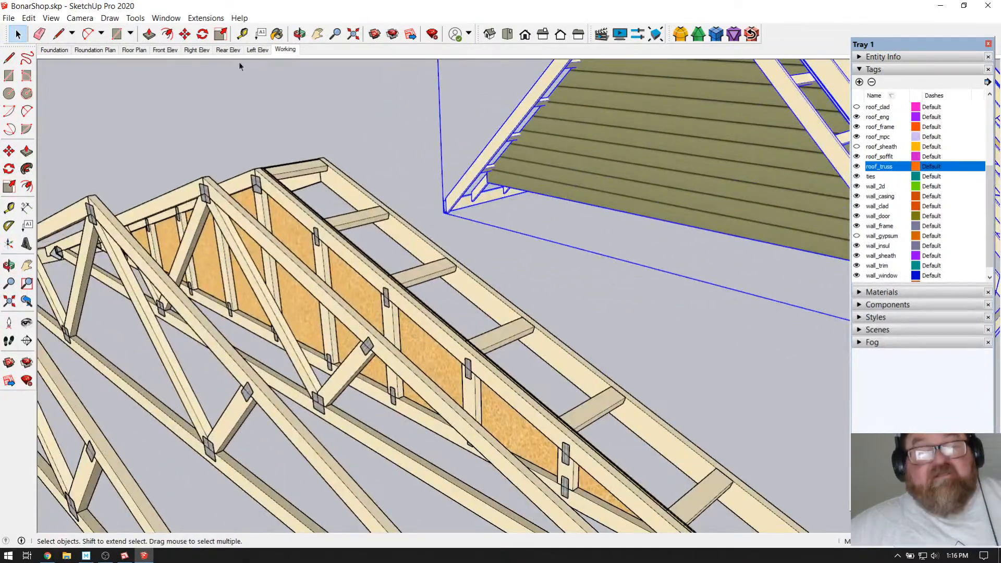
pyautogui.click(300, 34)
pyautogui.moveTo(308, 230); pyautogui.dragTo(335, 284)
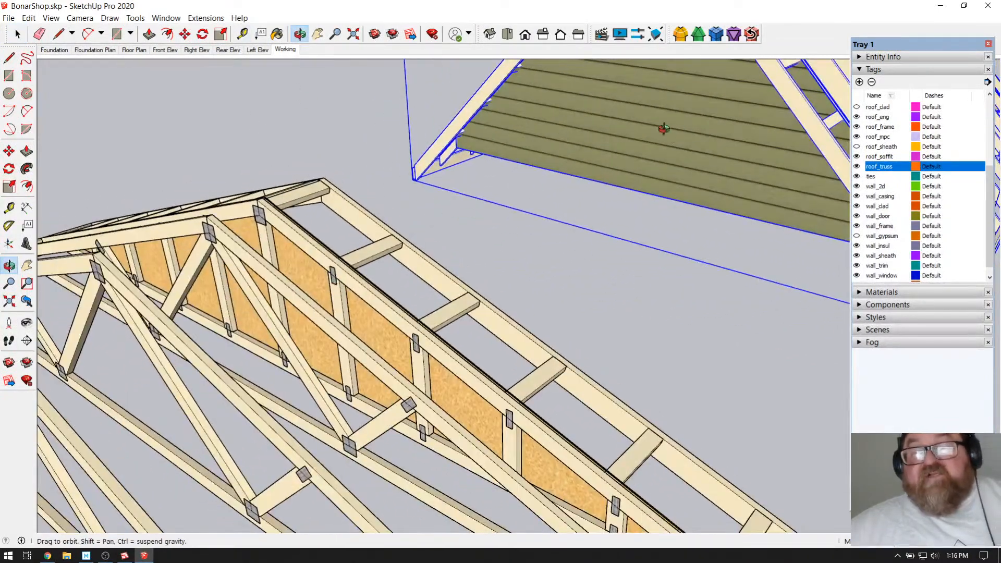
pyautogui.moveTo(422, 358); pyautogui.dragTo(476, 287)
pyautogui.moveTo(369, 369)
pyautogui.mouseDown()
pyautogui.moveTo(406, 344)
pyautogui.moveTo(353, 371)
pyautogui.moveTo(376, 383)
pyautogui.mouseUp()
pyautogui.moveTo(406, 332); pyautogui.dragTo(412, 372)
# Step: Delete the Fink and attic truss assemblies standing beside the garage
pyautogui.moveTo(308, 195); pyautogui.dragTo(539, 191)
pyautogui.moveTo(443, 199); pyautogui.dragTo(271, 300)
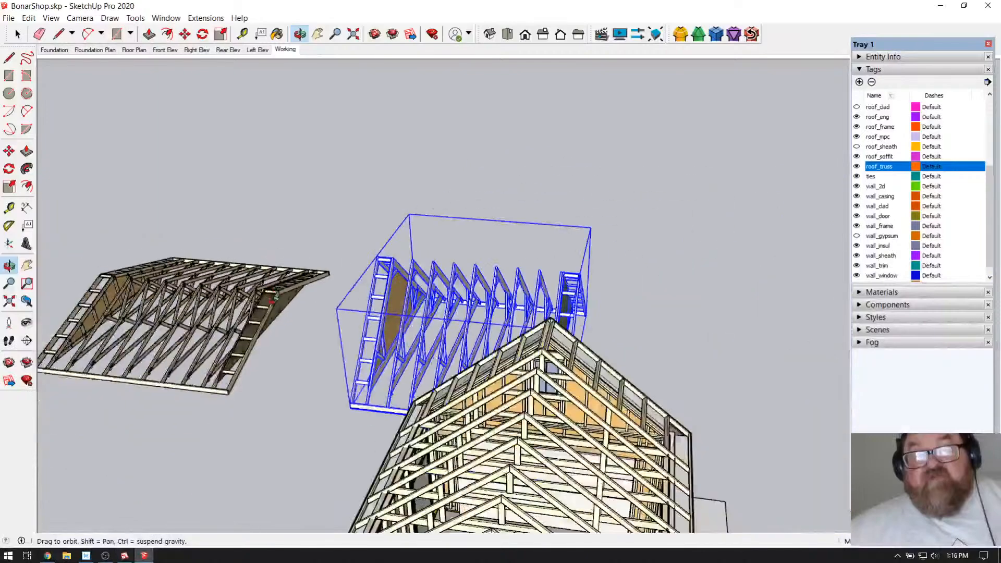
pyautogui.click(18, 34)
pyautogui.click(157, 271)
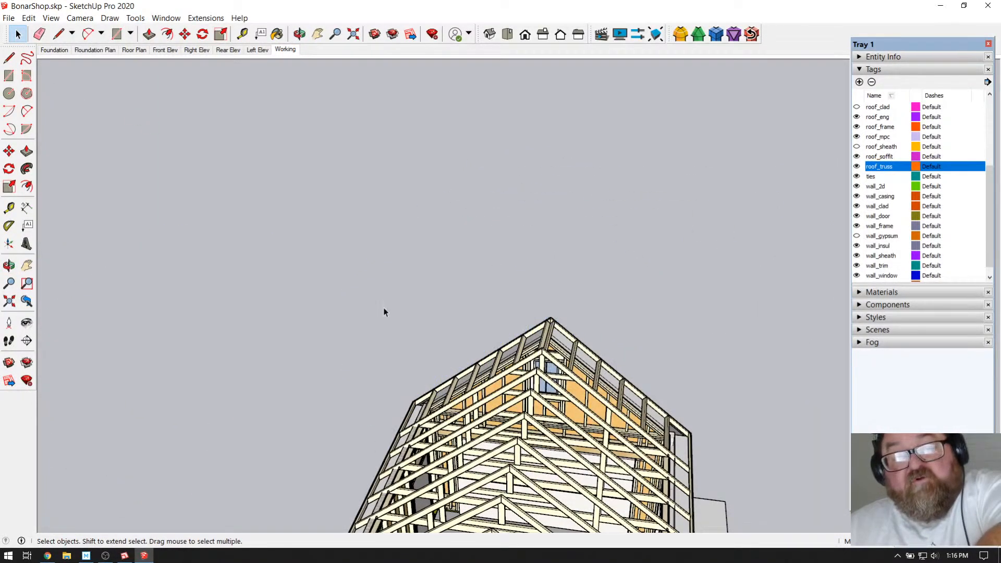
# Step: Inspect the garage's lookouts where they cross the gable wall beside the window and reach the first truss
pyautogui.click(300, 34)
pyautogui.moveTo(336, 112); pyautogui.dragTo(507, 328)
pyautogui.scroll(10, 509, 328)
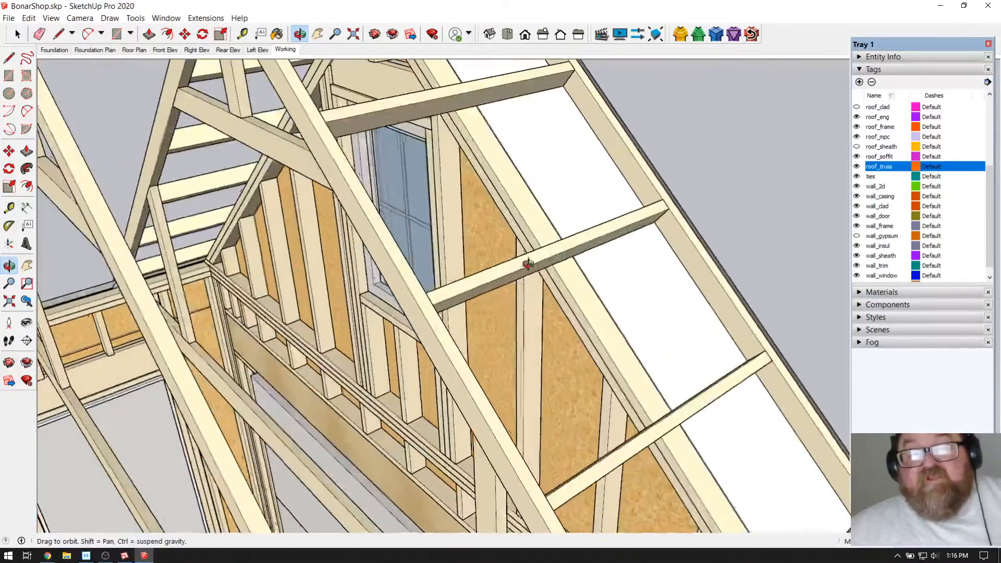
# Step: Inspect the lookouts' connections to the first truss and the fly rafter, and the rake soffit beside the gable window
pyautogui.moveTo(528, 264); pyautogui.dragTo(468, 417)
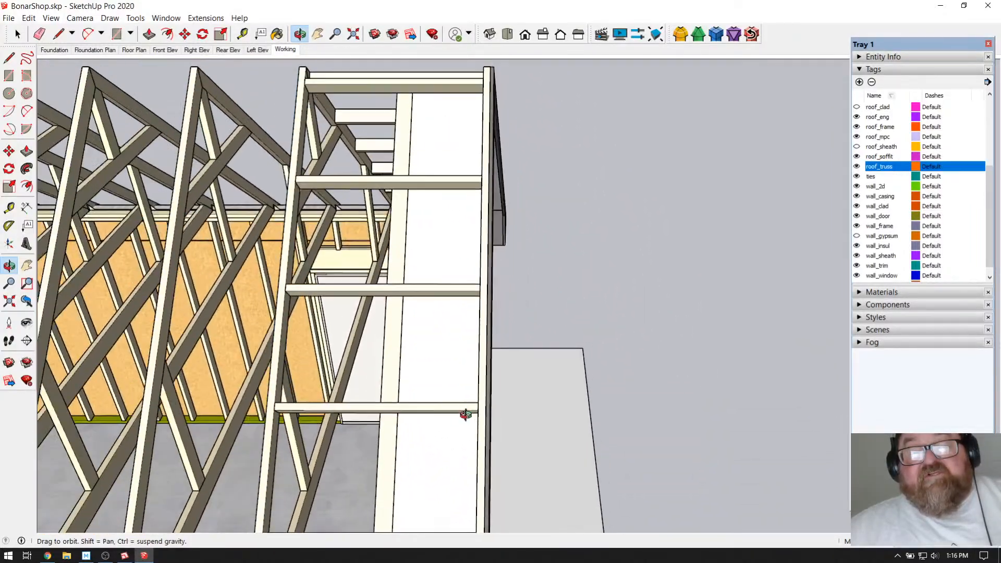
pyautogui.moveTo(438, 319); pyautogui.dragTo(341, 400)
pyautogui.moveTo(284, 190); pyautogui.dragTo(277, 250)
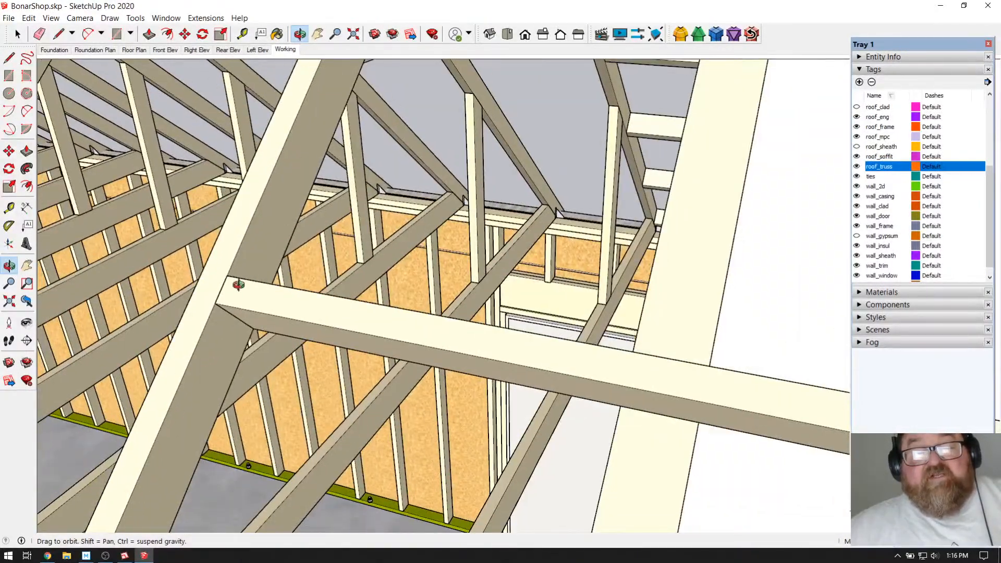
pyautogui.moveTo(240, 282); pyautogui.dragTo(294, 264)
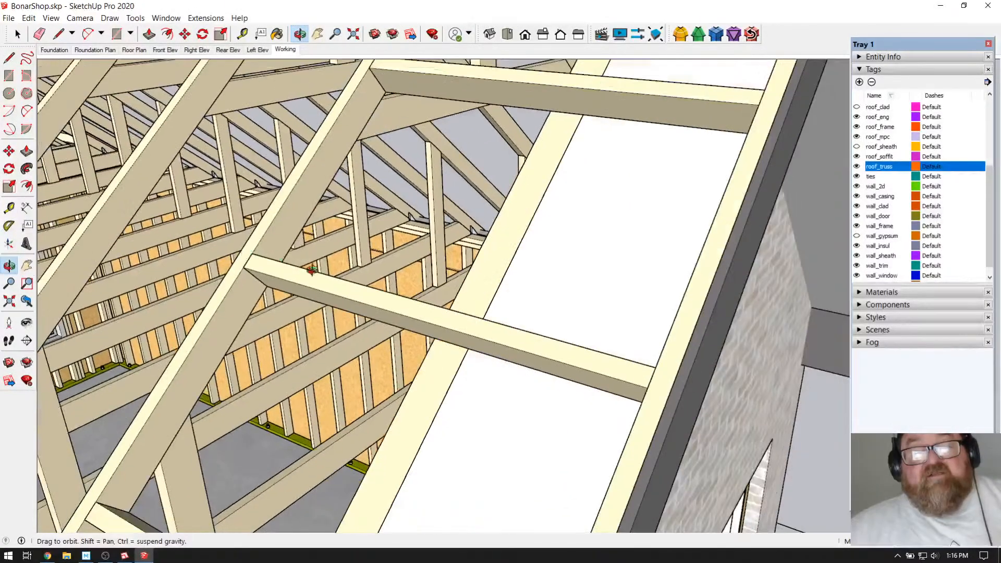
pyautogui.moveTo(673, 370); pyautogui.dragTo(749, 368)
pyautogui.moveTo(691, 349); pyautogui.dragTo(772, 270)
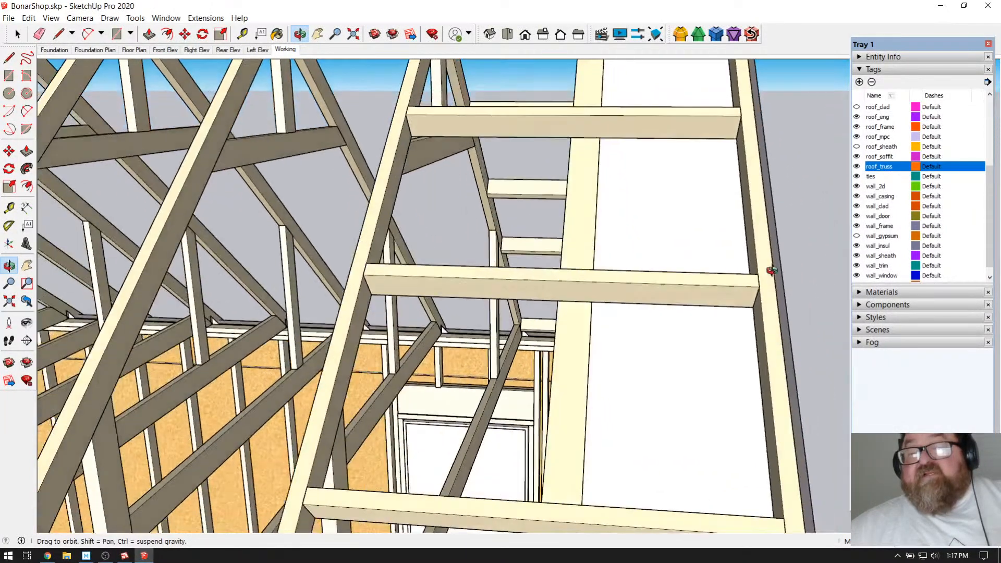
pyautogui.moveTo(759, 233); pyautogui.dragTo(468, 297)
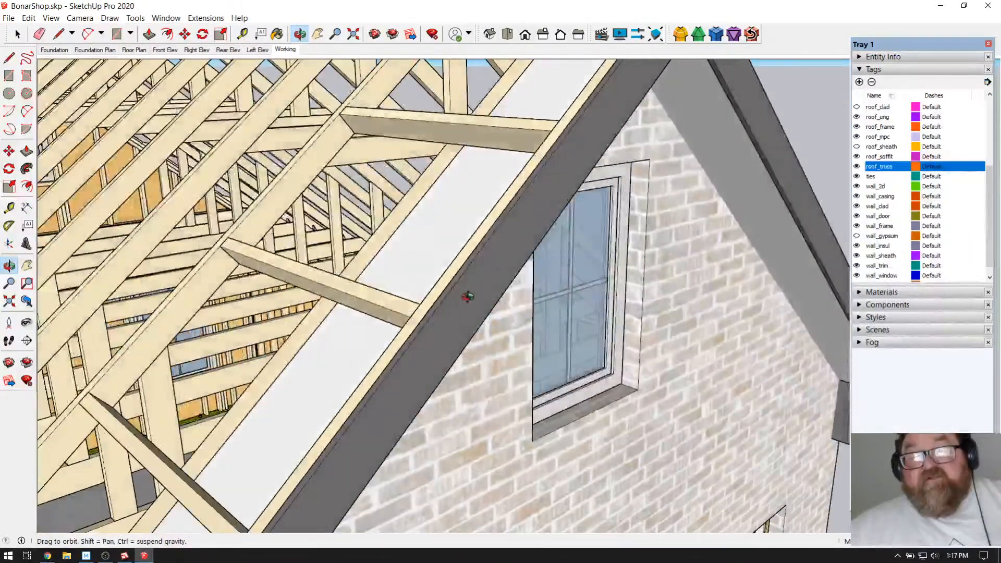
pyautogui.scroll(10, 469, 297)
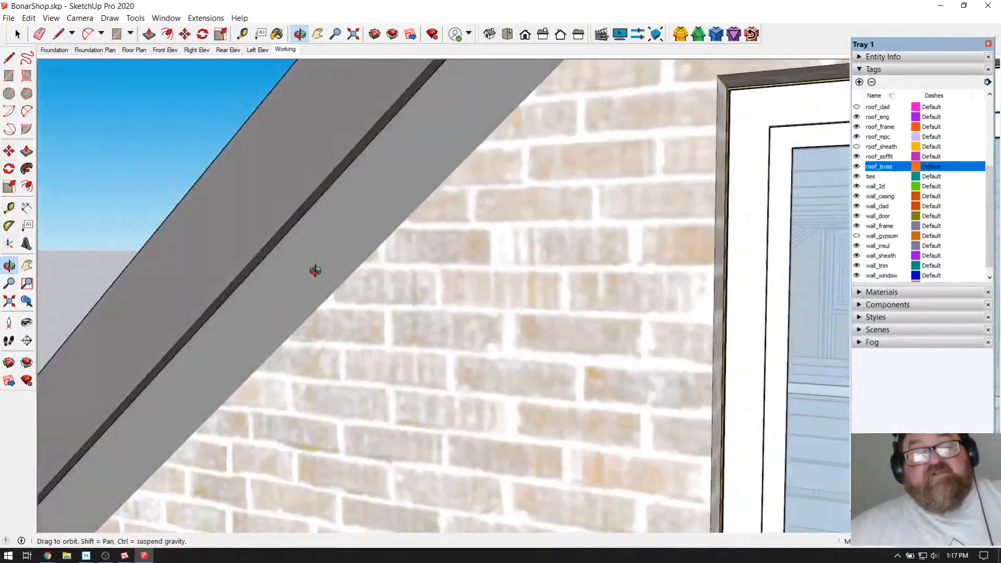
pyautogui.moveTo(315, 270); pyautogui.dragTo(673, 391)
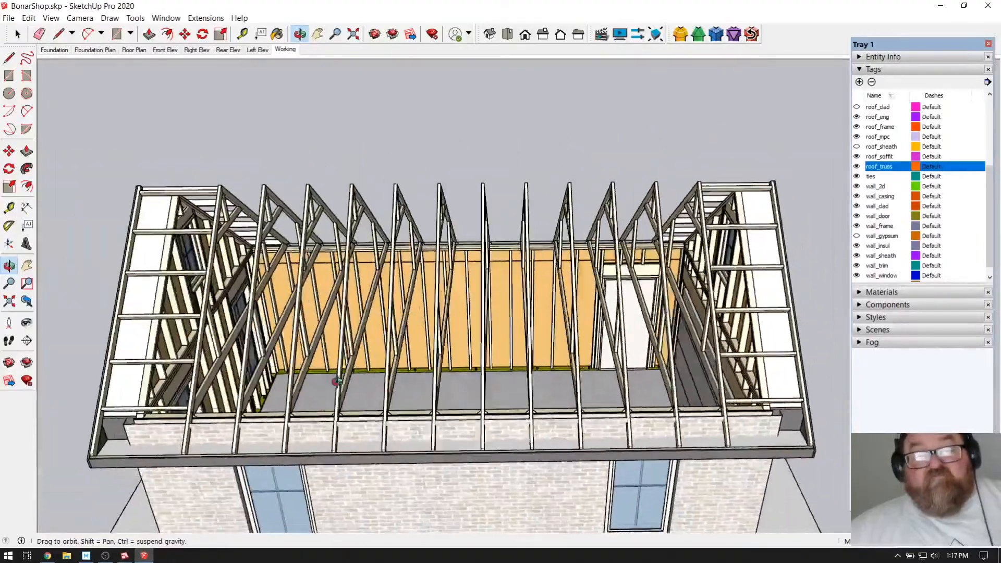
# Step: Examine the row of trusses and the framed gable wall with its lookouts at the end near the entry door
pyautogui.scroll(2, 749, 255)
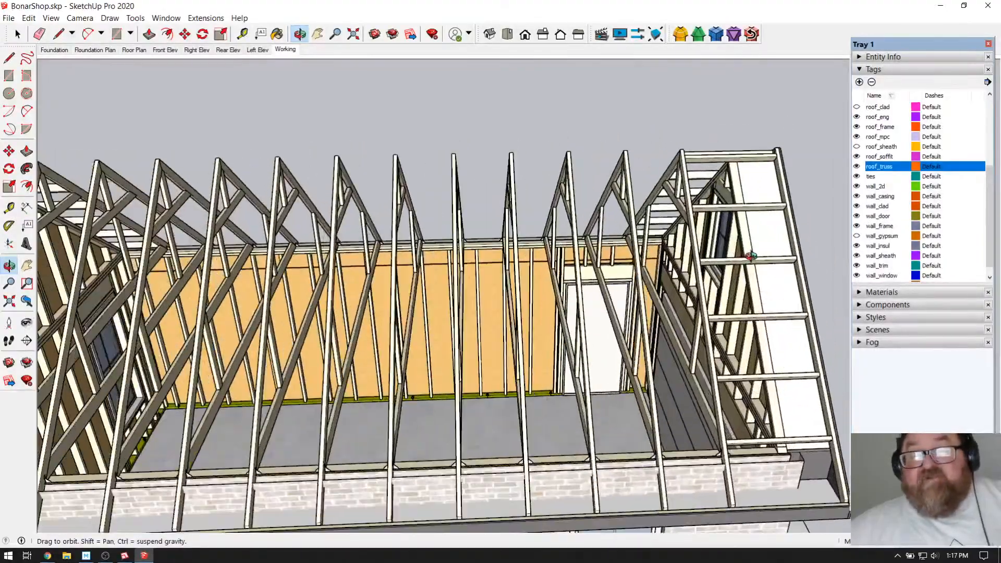
pyautogui.moveTo(727, 270); pyautogui.dragTo(756, 266)
pyautogui.scroll(-3, 779, 304)
pyautogui.scroll(5, 762, 279)
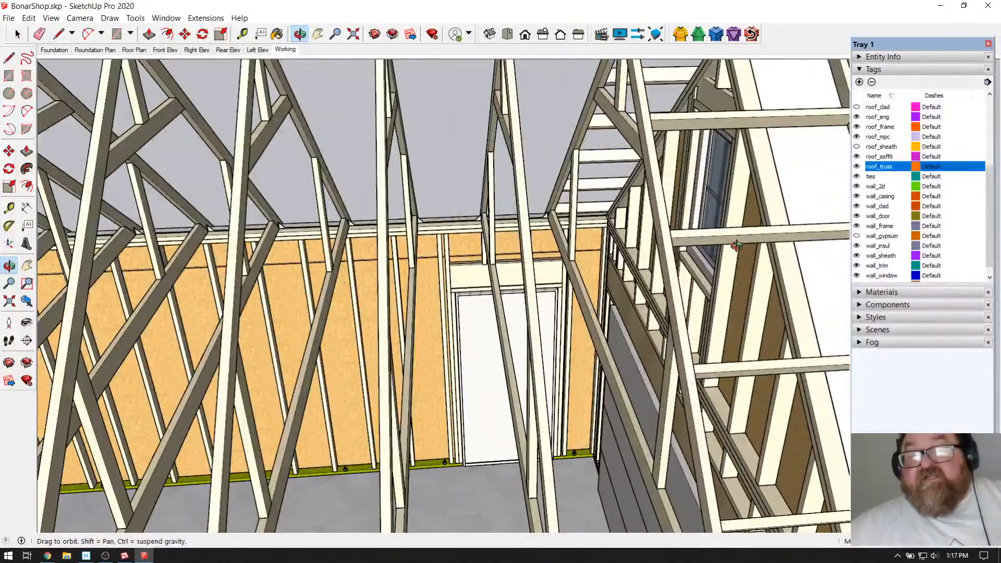
pyautogui.scroll(-5, 571, 288)
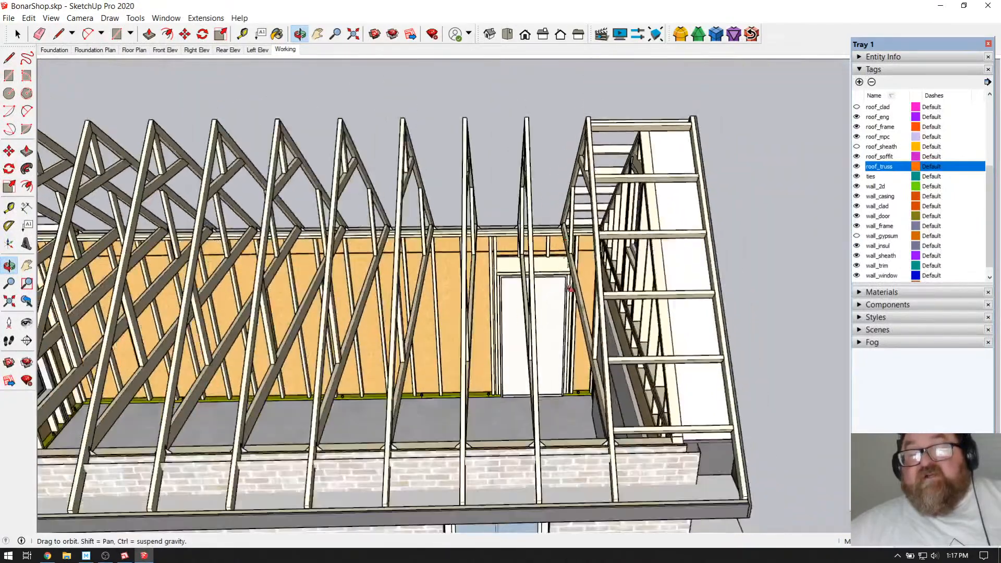
pyautogui.moveTo(571, 288); pyautogui.dragTo(568, 397)
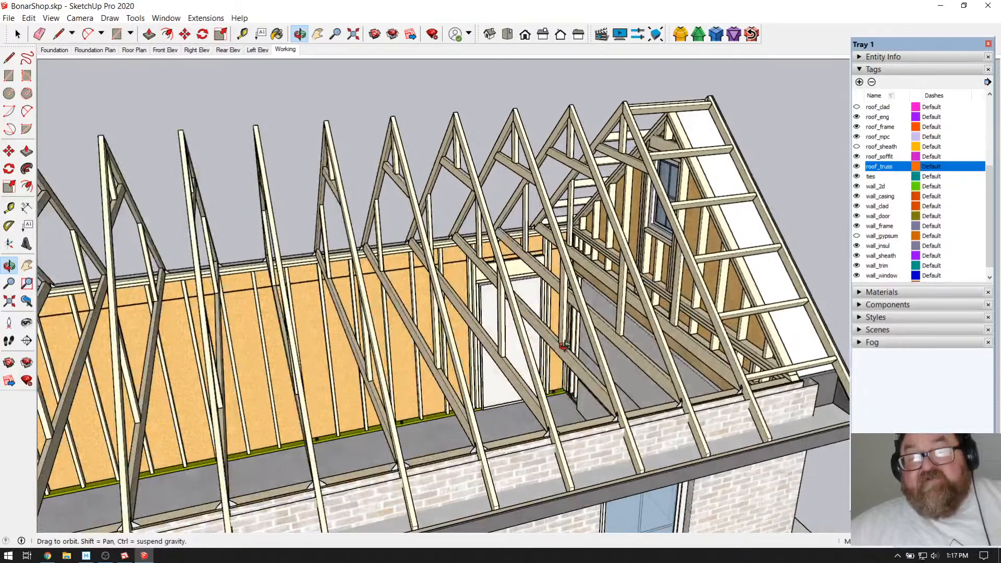
pyautogui.scroll(4, 633, 345)
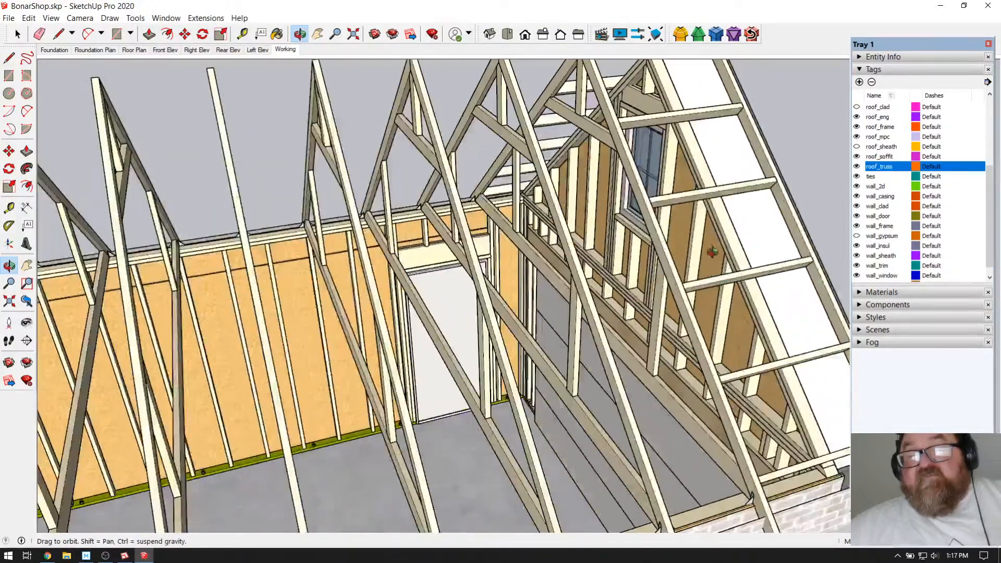
pyautogui.moveTo(712, 252); pyautogui.dragTo(655, 237)
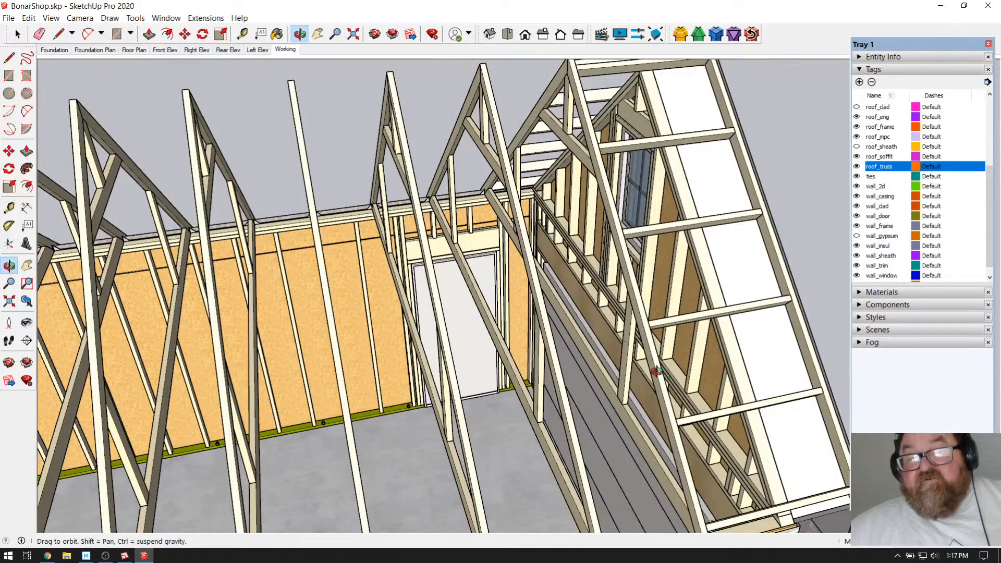
pyautogui.moveTo(707, 440); pyautogui.dragTo(699, 315)
pyautogui.scroll(-2, 652, 318)
pyautogui.moveTo(666, 380); pyautogui.dragTo(380, 200)
# Step: Measure the depth of a truss's bottom chord with the Tape Measure tool
pyautogui.scroll(4, 379, 200)
pyautogui.scroll(3, 379, 200)
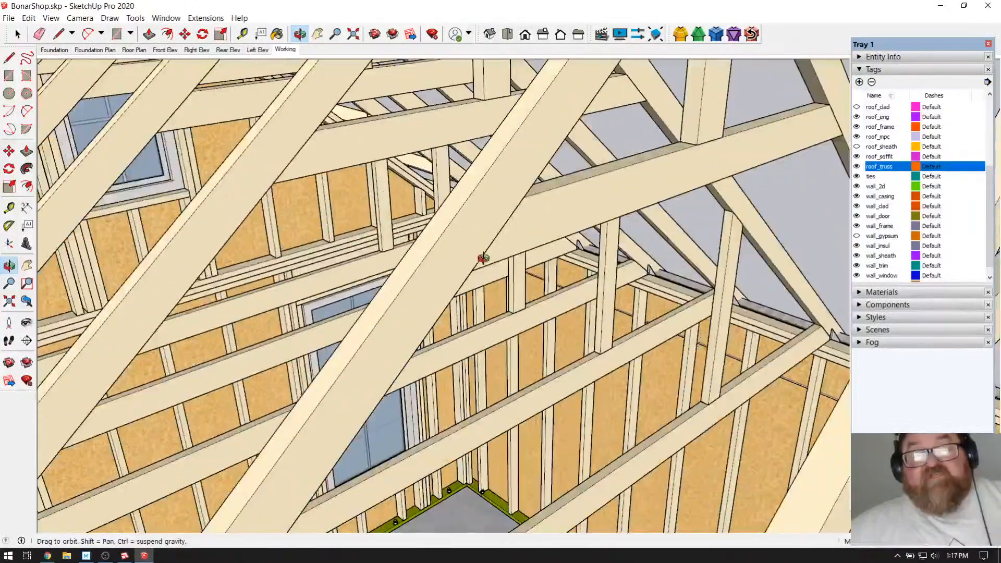
pyautogui.moveTo(492, 260); pyautogui.dragTo(433, 237)
pyautogui.click(243, 34)
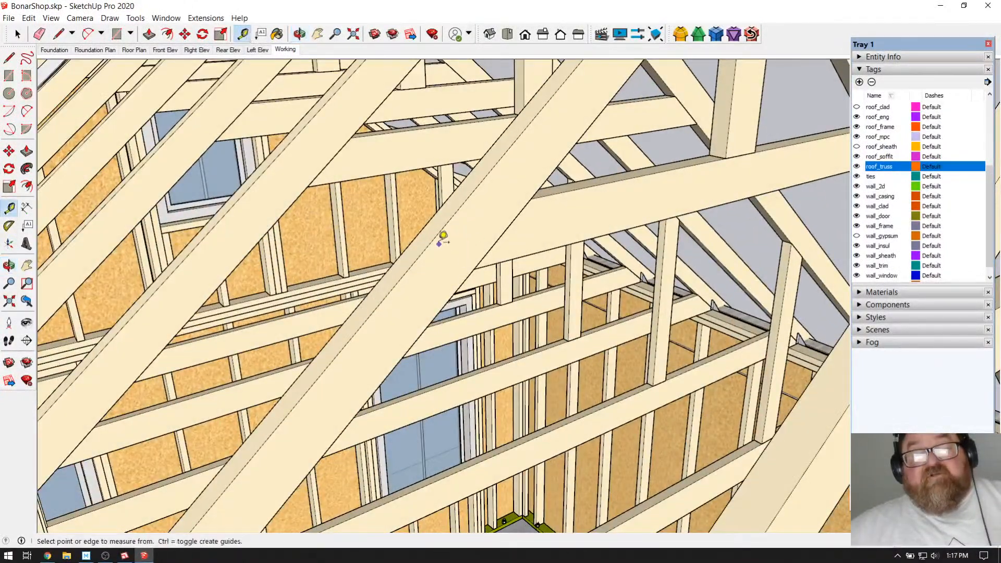
pyautogui.click(489, 251)
pyautogui.scroll(-10, 472, 230)
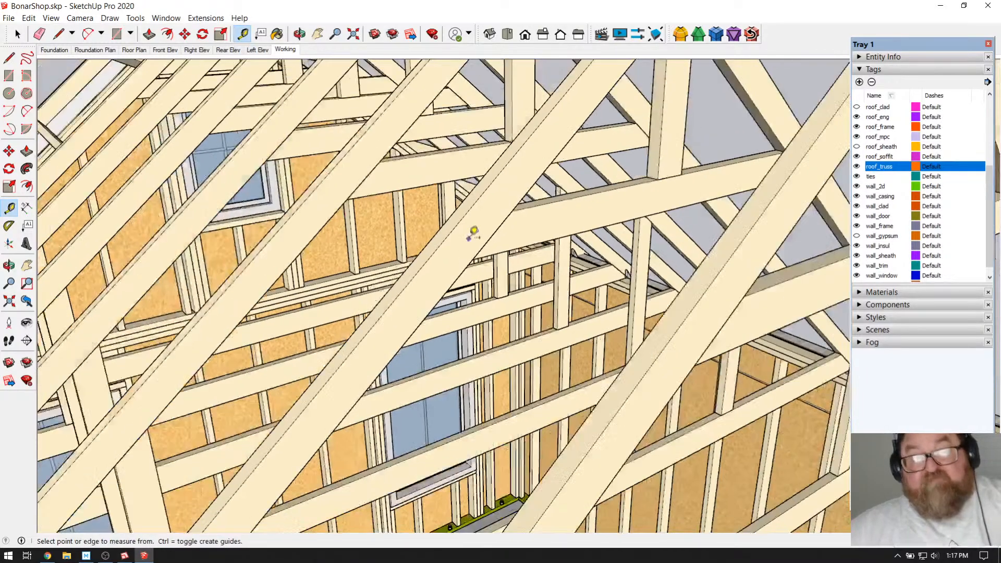
pyautogui.scroll(5, 463, 237)
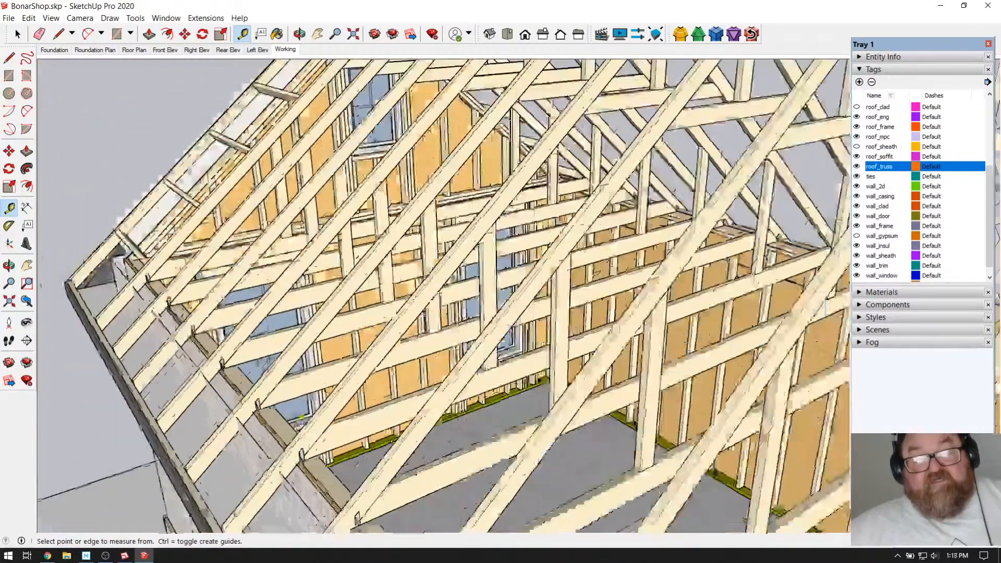
pyautogui.scroll(-5, 289, 424)
pyautogui.scroll(10, 460, 444)
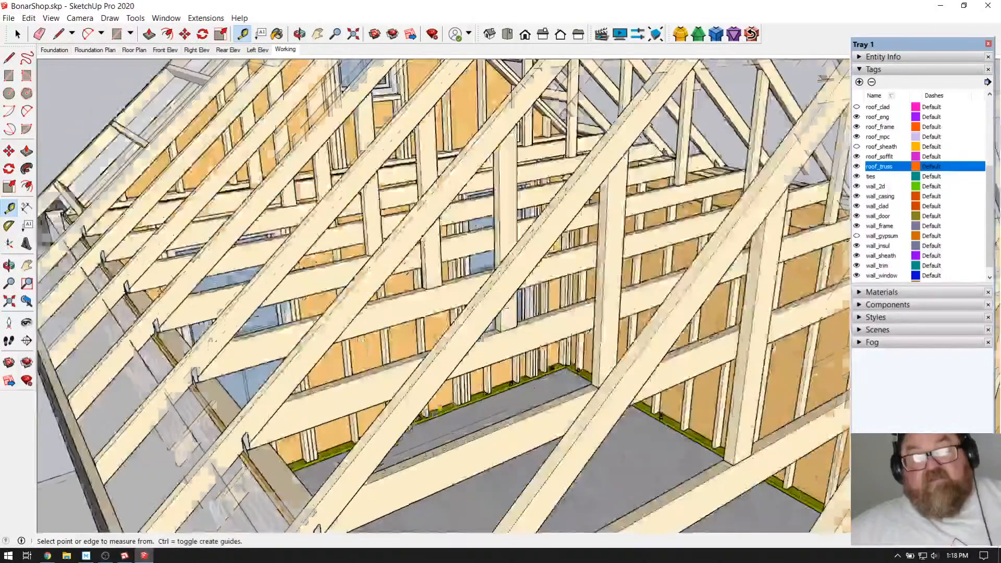
pyautogui.scroll(-3, 459, 444)
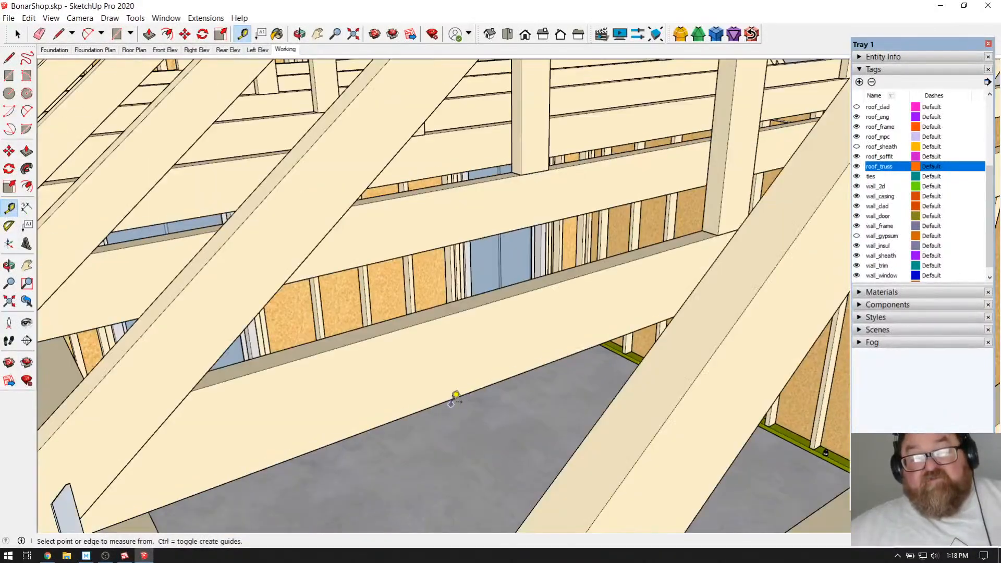
pyautogui.click(468, 383)
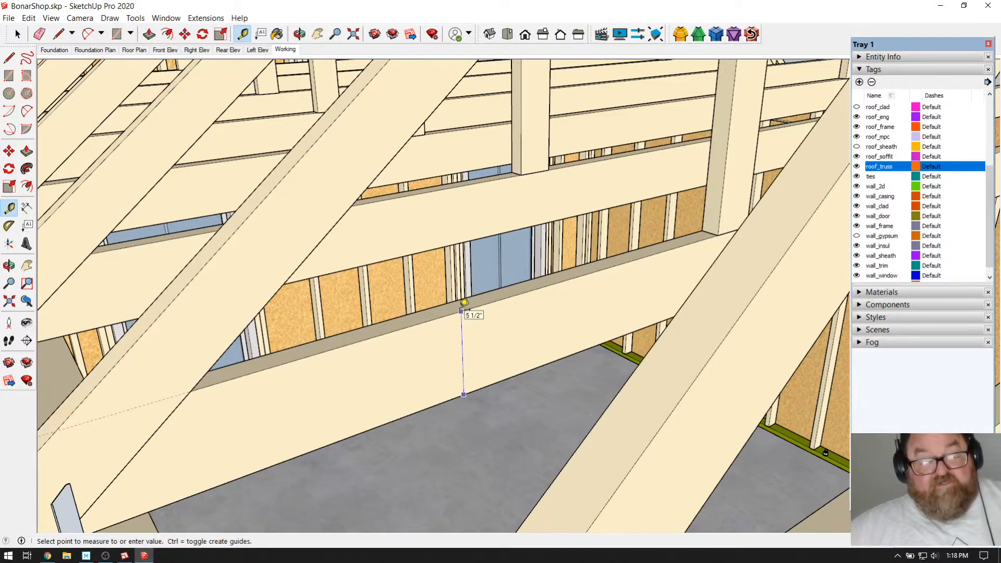
pyautogui.click(464, 303)
pyautogui.scroll(-4, 465, 326)
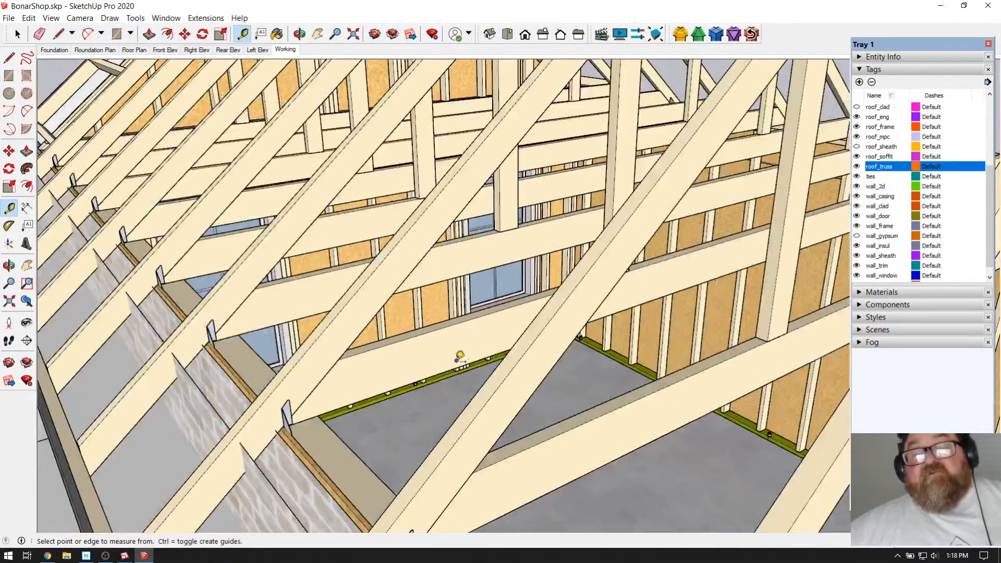
pyautogui.scroll(-2, 461, 355)
pyautogui.click(300, 33)
pyautogui.moveTo(470, 253)
pyautogui.mouseDown()
pyautogui.moveTo(327, 260)
pyautogui.moveTo(445, 295)
pyautogui.moveTo(235, 292)
pyautogui.moveTo(44, 467)
pyautogui.mouseUp()
# Step: Check the live stream page in YouTube Studio and the elevations sheet in LayOut, and return to the SketchUp model
pyautogui.click(48, 556)
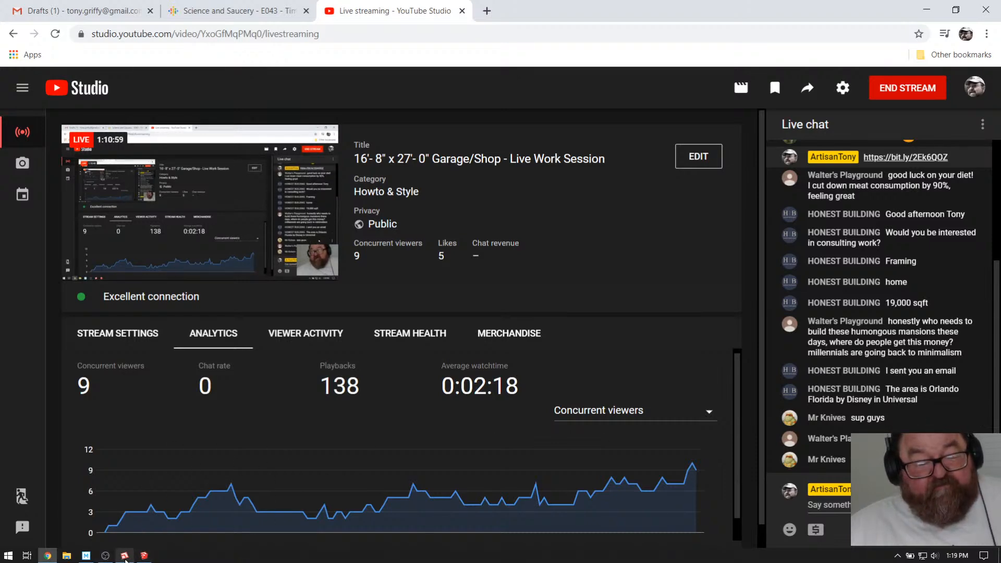
pyautogui.click(125, 556)
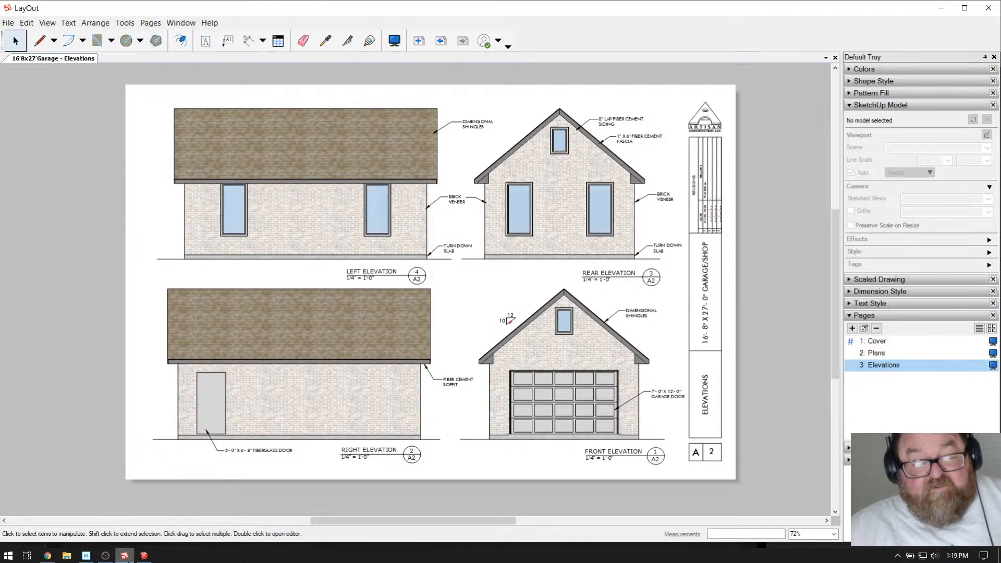
pyautogui.click(143, 556)
# Step: Examine the windowed gable wall at the end opposite the entry door, its lookouts and the adjoining trusses
pyautogui.scroll(-3, 416, 310)
pyautogui.moveTo(462, 355)
pyautogui.mouseDown(button='middle')
pyautogui.moveTo(347, 320)
pyautogui.moveTo(318, 261)
pyautogui.moveTo(415, 314)
pyautogui.moveTo(404, 342)
pyautogui.mouseUp(button='middle')
pyautogui.scroll(5, 348, 235)
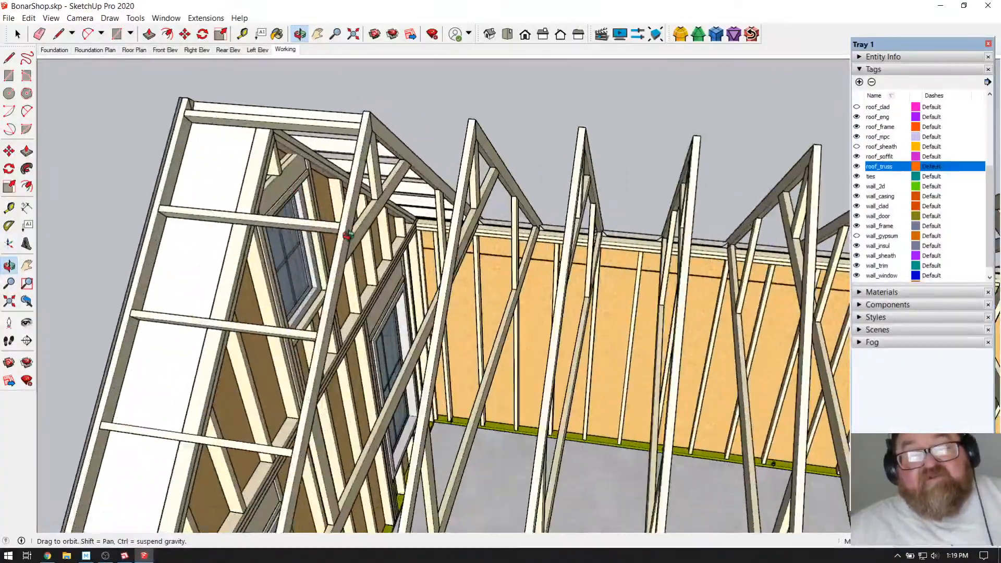
pyautogui.moveTo(348, 235); pyautogui.dragTo(221, 181, button='middle')
pyautogui.scroll(-5, 251, 196)
pyautogui.scroll(2, 234, 248)
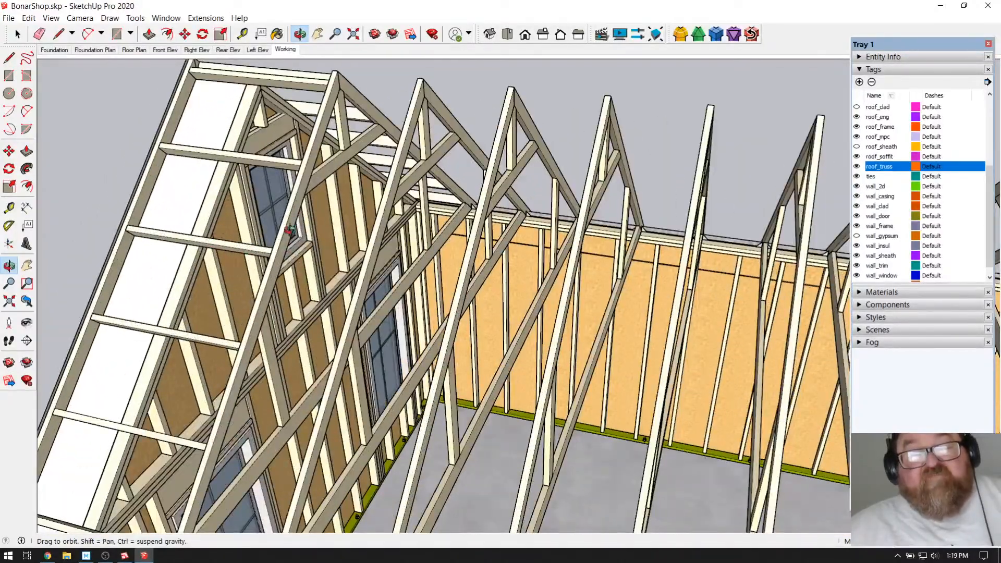
pyautogui.moveTo(307, 173); pyautogui.dragTo(331, 140, button='middle')
pyautogui.moveTo(308, 180); pyautogui.dragTo(336, 215, button='middle')
pyautogui.scroll(-2, 344, 208)
pyautogui.scroll(-3, 219, 243)
pyautogui.moveTo(313, 248); pyautogui.dragTo(356, 263, button='middle')
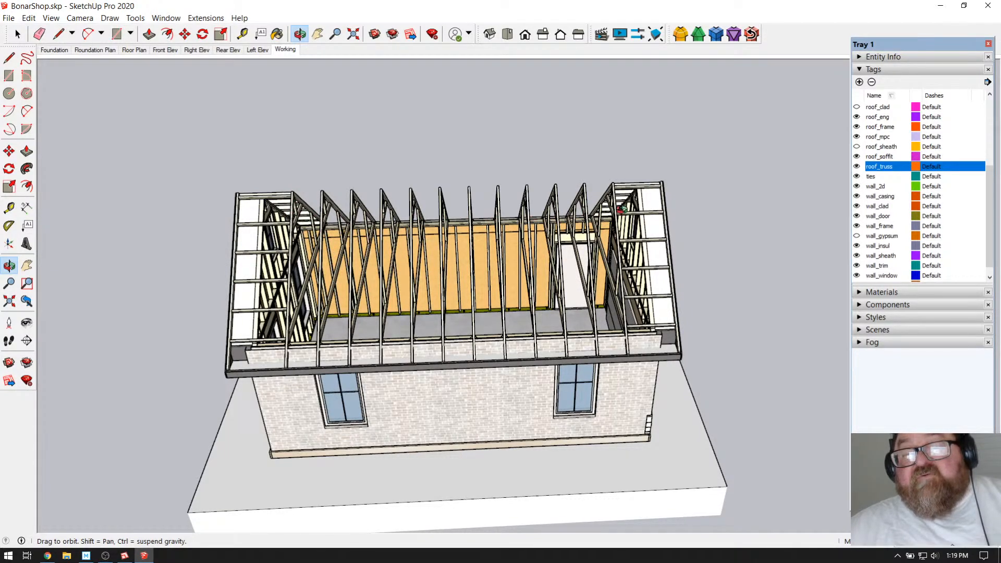
pyautogui.scroll(5, 471, 300)
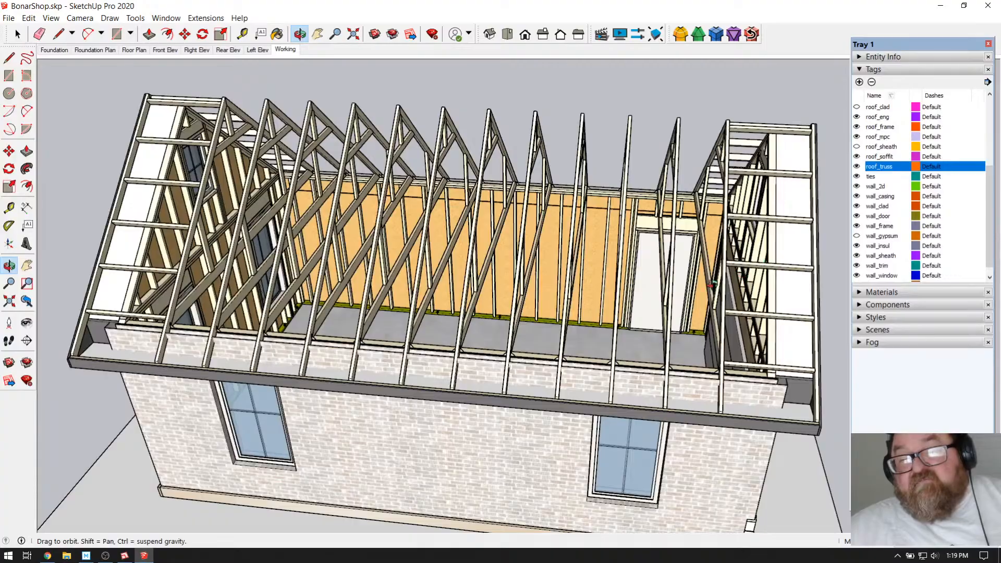
# Step: Inspect the lookouts above the garage door gable, from the first truss out to the rakeboard and up to the ridge
pyautogui.moveTo(315, 319); pyautogui.dragTo(463, 193, button='middle')
pyautogui.moveTo(604, 233); pyautogui.dragTo(641, 270, button='middle')
pyautogui.moveTo(588, 240); pyautogui.dragTo(608, 194, button='middle')
pyautogui.moveTo(626, 228); pyautogui.dragTo(619, 197, button='middle')
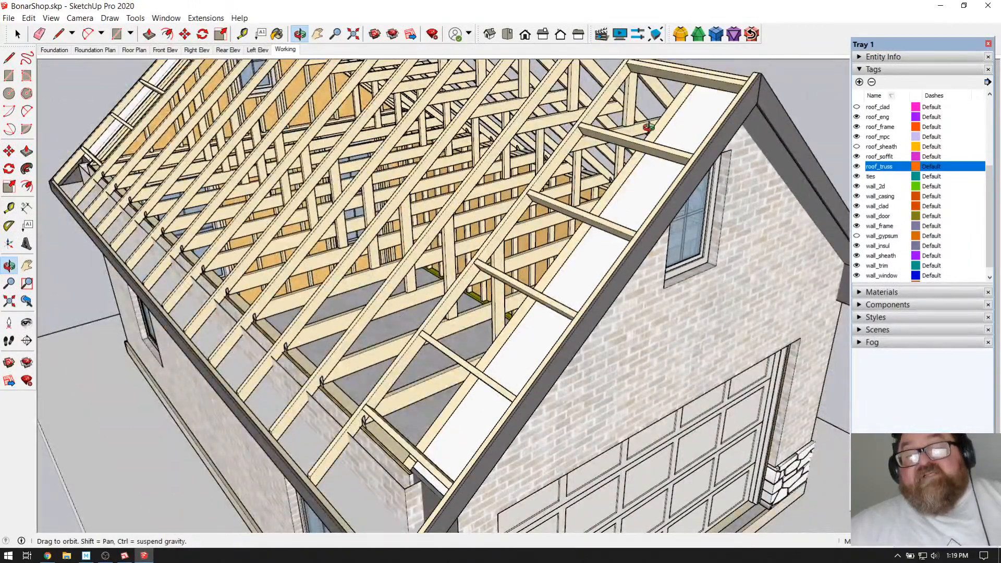
pyautogui.scroll(3, 642, 141)
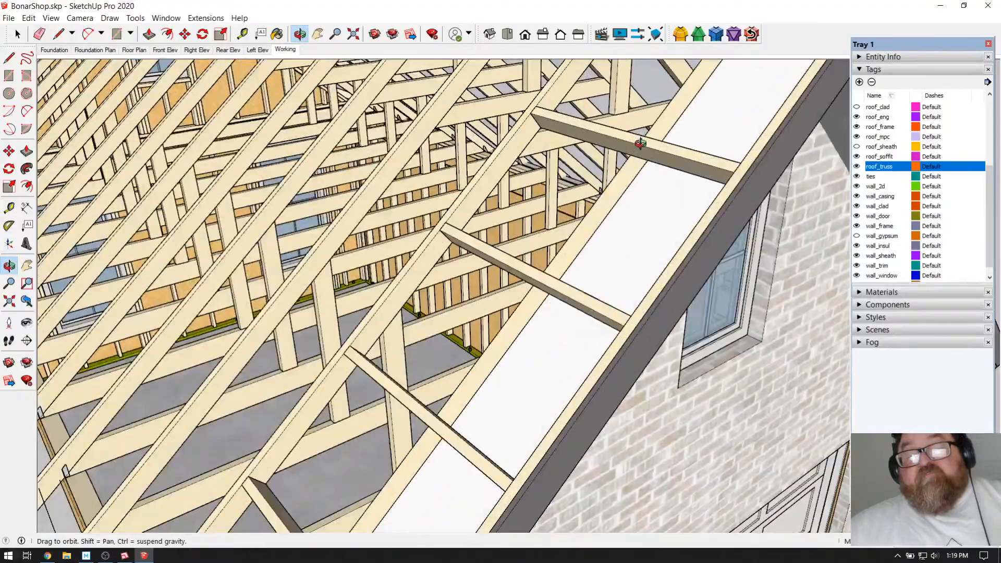
pyautogui.scroll(-5, 642, 142)
pyautogui.scroll(5, 665, 155)
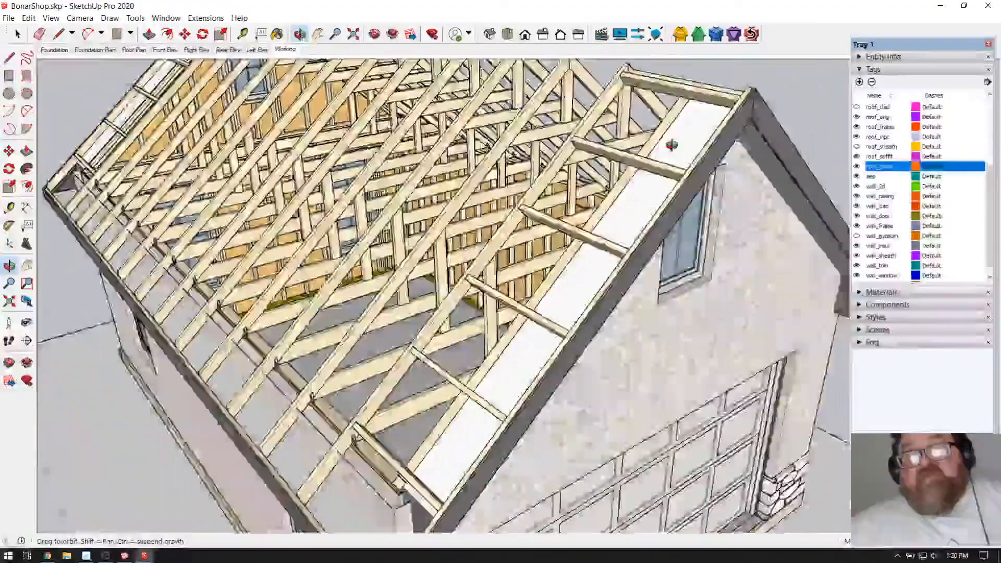
pyautogui.moveTo(583, 159); pyautogui.dragTo(656, 182, button='middle')
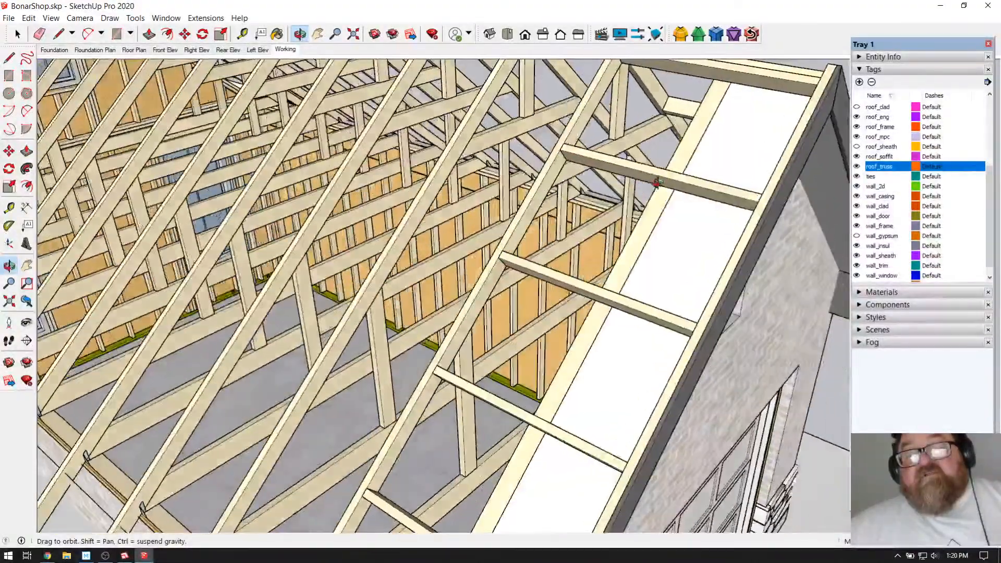
pyautogui.moveTo(747, 209); pyautogui.dragTo(746, 186, button='middle')
pyautogui.scroll(4, 746, 187)
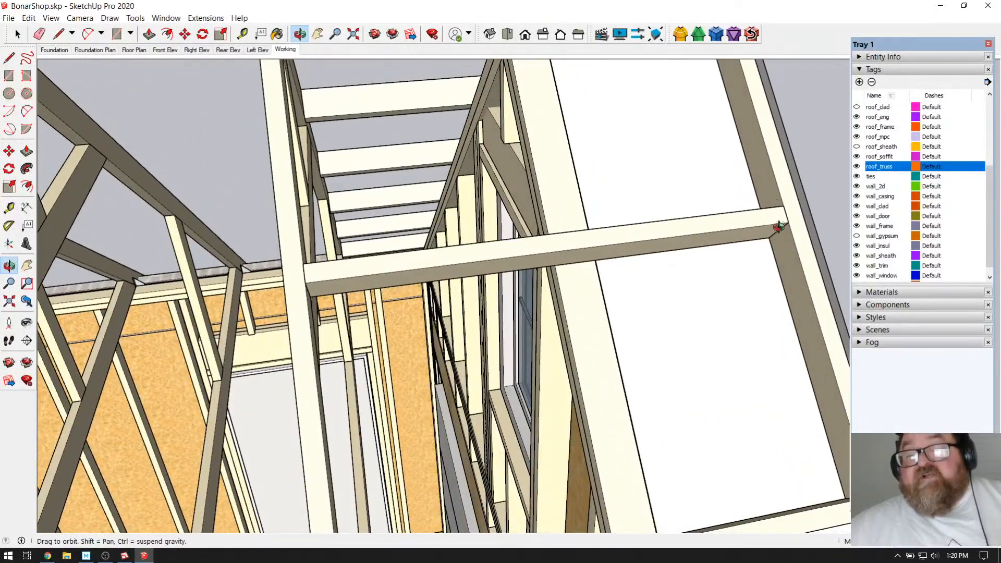
pyautogui.scroll(-5, 778, 223)
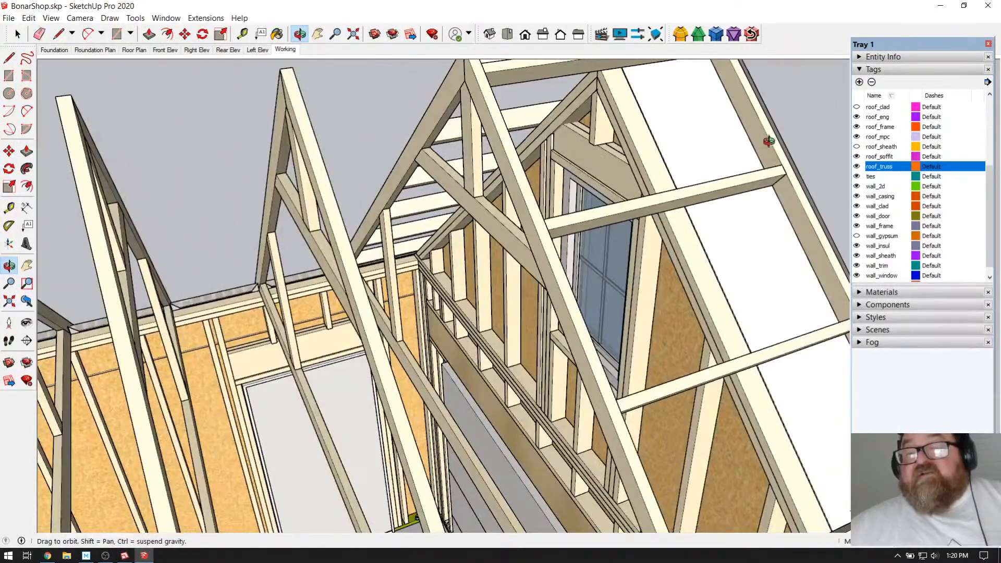
pyautogui.moveTo(749, 149); pyautogui.dragTo(484, 257)
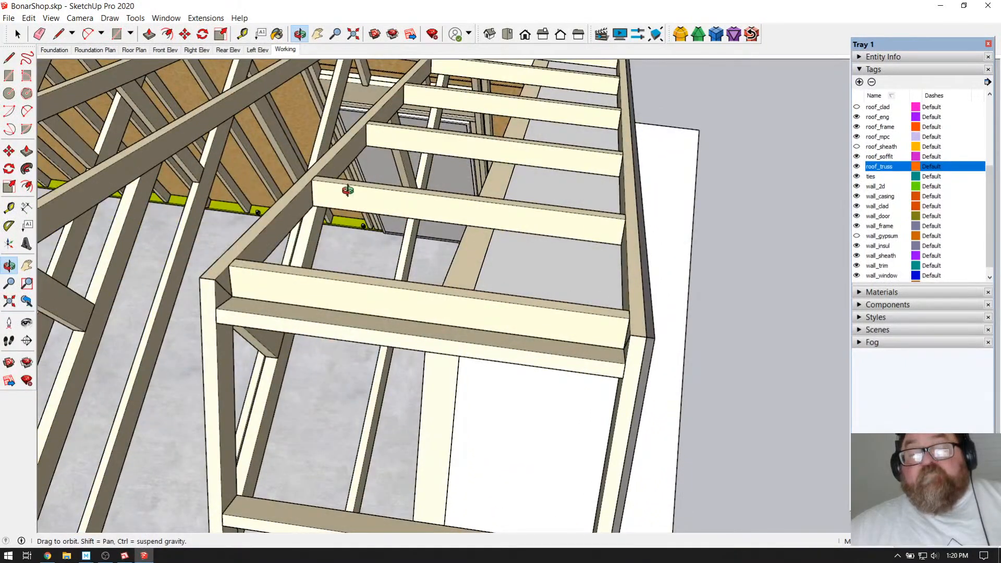
pyautogui.moveTo(554, 232); pyautogui.dragTo(438, 236)
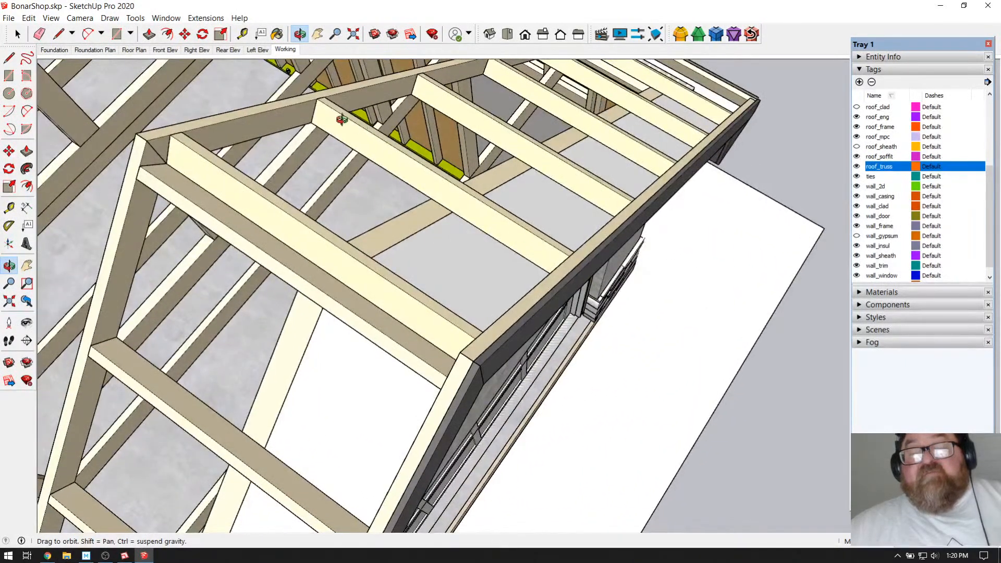
# Step: Examine the lookouts and rakeboard over the garage door gable and their place in the whole roof framing
pyautogui.moveTo(400, 166); pyautogui.dragTo(588, 217)
pyautogui.moveTo(397, 122); pyautogui.dragTo(521, 221)
pyautogui.moveTo(585, 193); pyautogui.dragTo(410, 170)
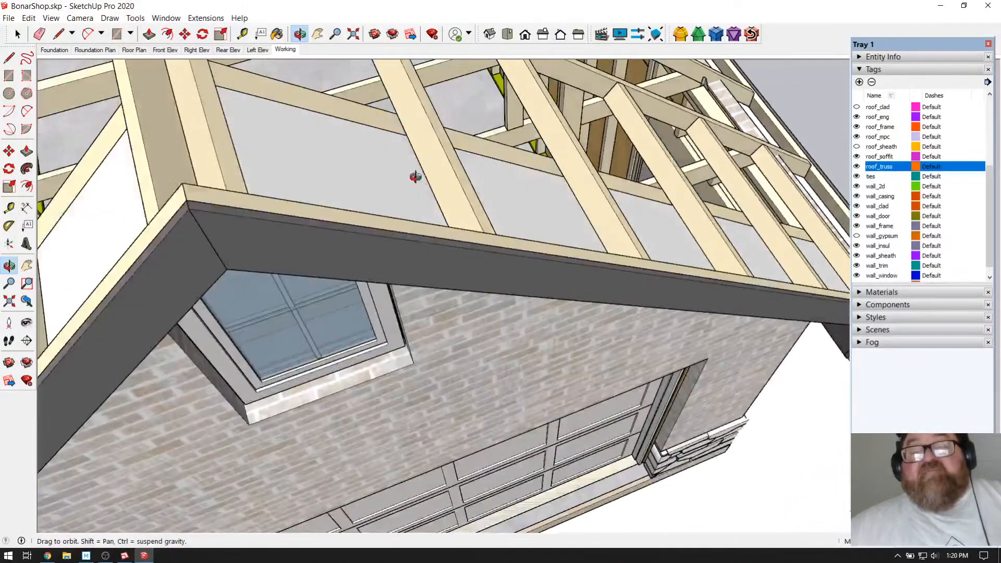
pyautogui.moveTo(494, 269); pyautogui.dragTo(425, 79)
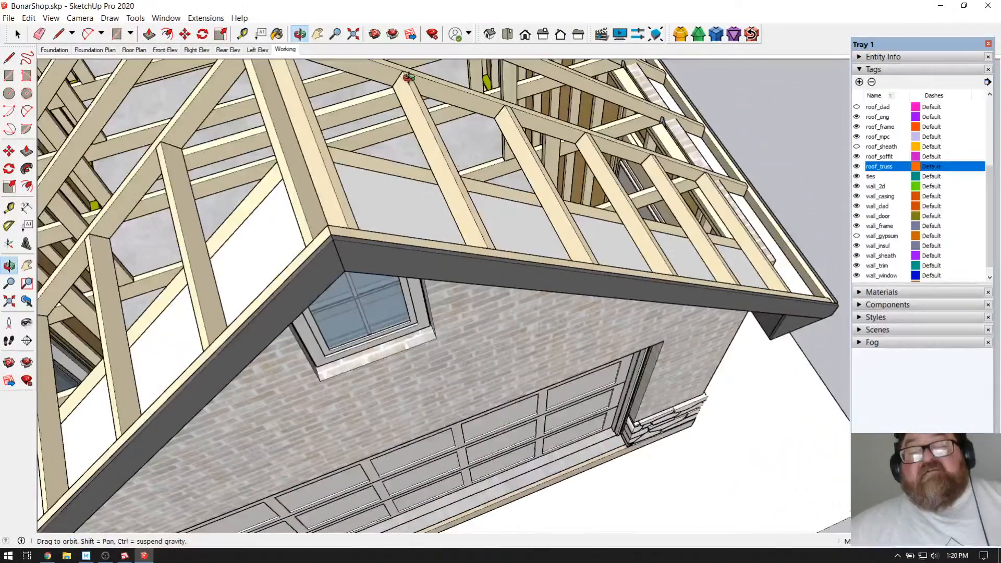
pyautogui.moveTo(478, 190); pyautogui.dragTo(537, 212)
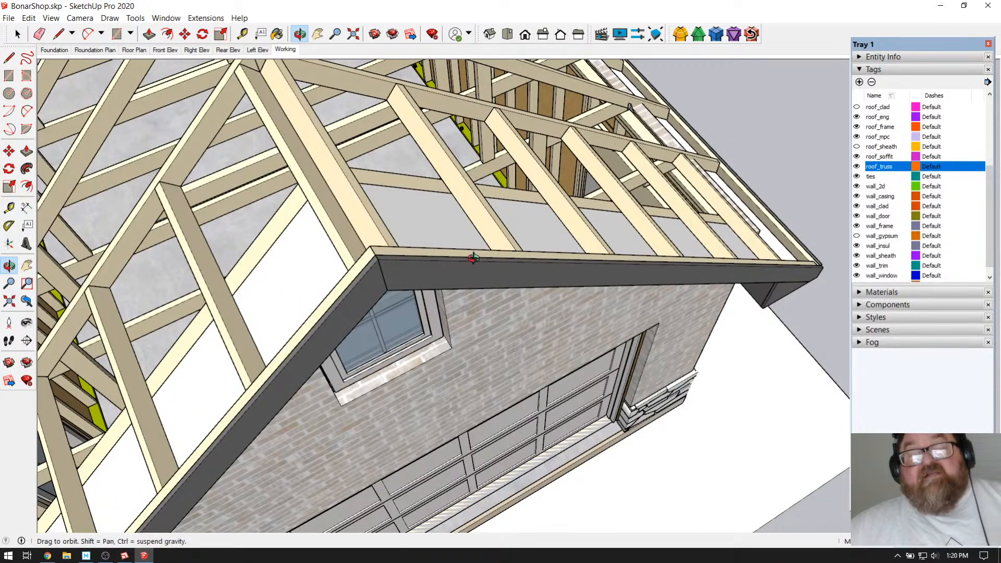
pyautogui.scroll(-2, 473, 258)
pyautogui.scroll(-4, 593, 207)
pyautogui.moveTo(473, 258); pyautogui.dragTo(695, 167)
pyautogui.scroll(1, 573, 130)
pyautogui.scroll(-5, 566, 123)
pyautogui.moveTo(514, 193); pyautogui.dragTo(557, 196)
pyautogui.scroll(-2, 342, 202)
pyautogui.click(206, 18)
pyautogui.moveTo(233, 95)
pyautogui.moveTo(229, 77)
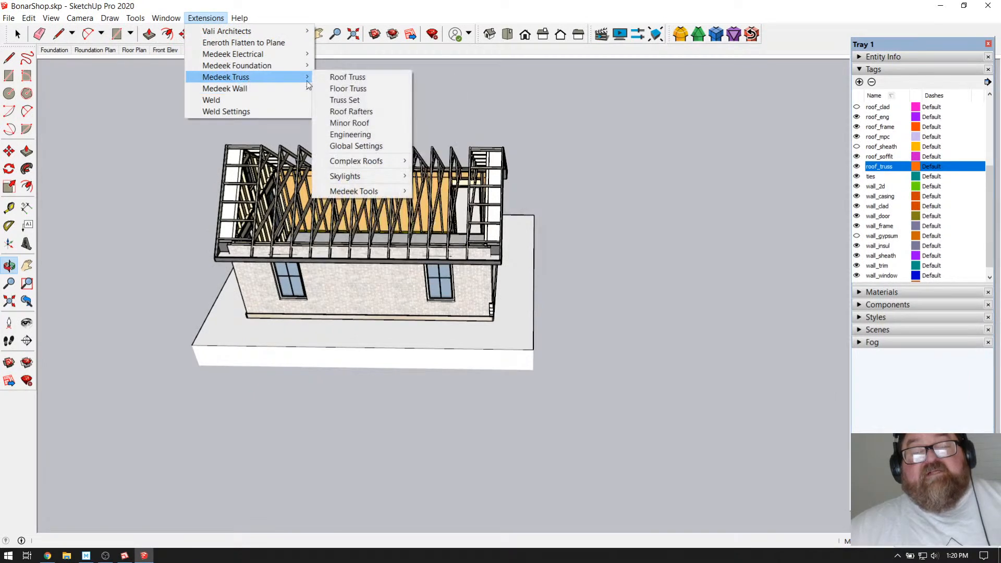
pyautogui.click(347, 77)
pyautogui.click(298, 159)
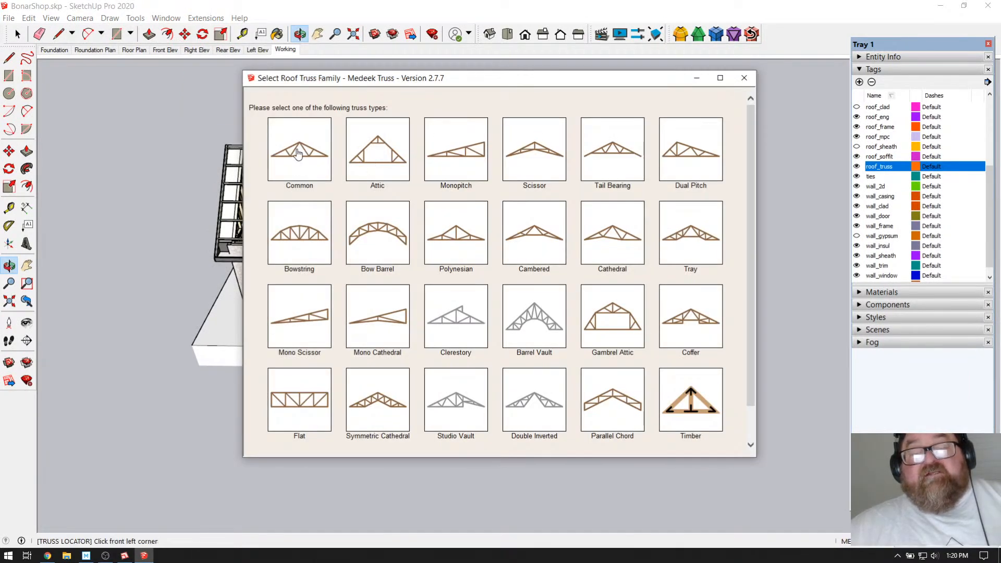
pyautogui.scroll(-2, 463, 366)
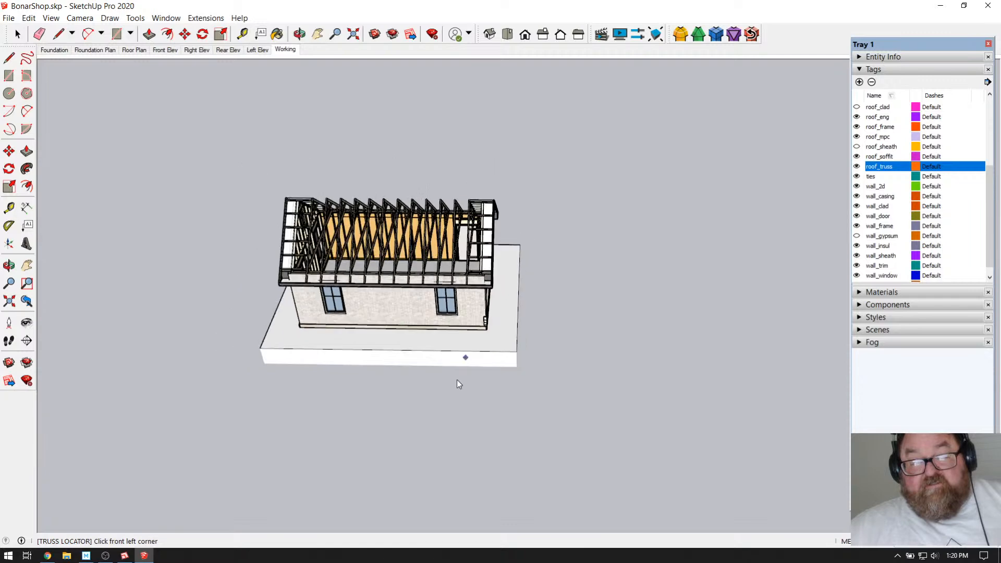
pyautogui.scroll(4, 606, 347)
pyautogui.click(615, 387)
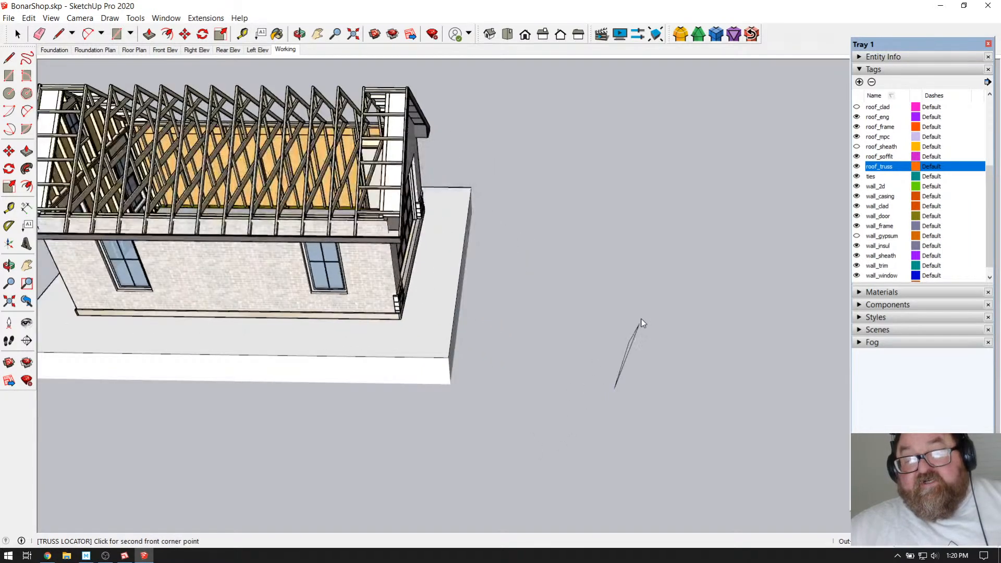
pyautogui.click(636, 203)
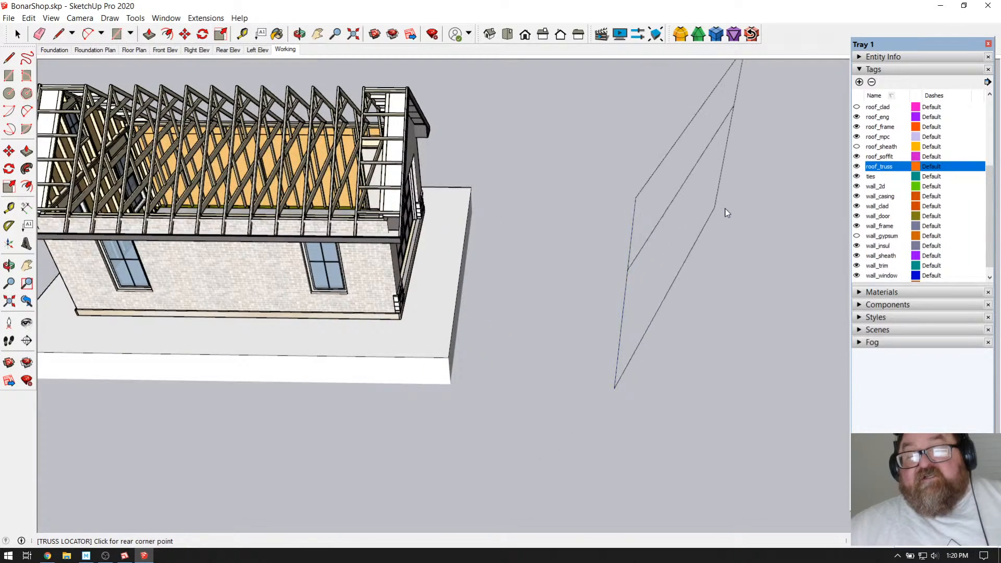
pyautogui.click(722, 253)
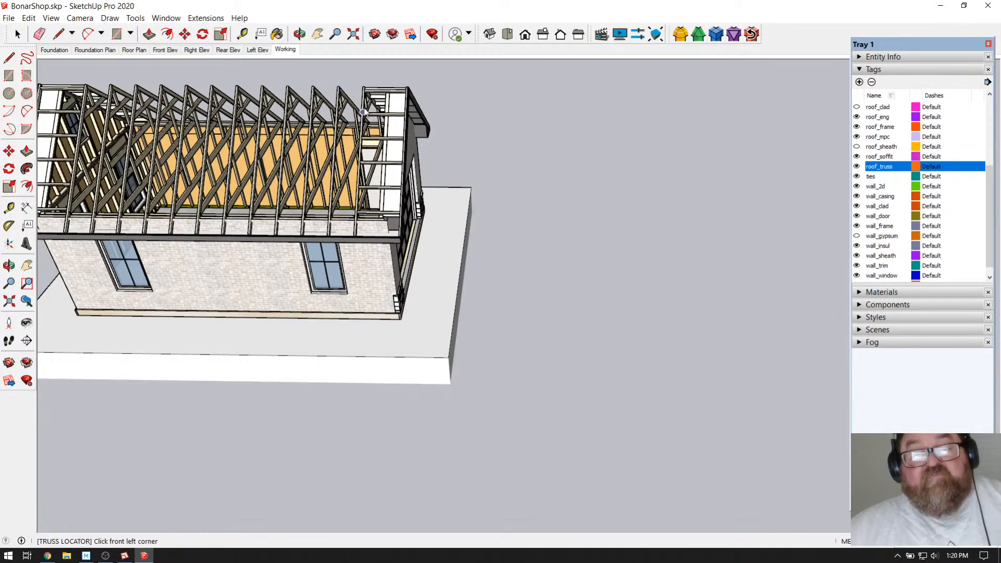
# Step: Start a Medeek common roof truss and mark its footprint in front of the garage, about 21.7 ft span by 22.4 ft long
pyautogui.click(299, 34)
pyautogui.moveTo(234, 227); pyautogui.dragTo(128, 125)
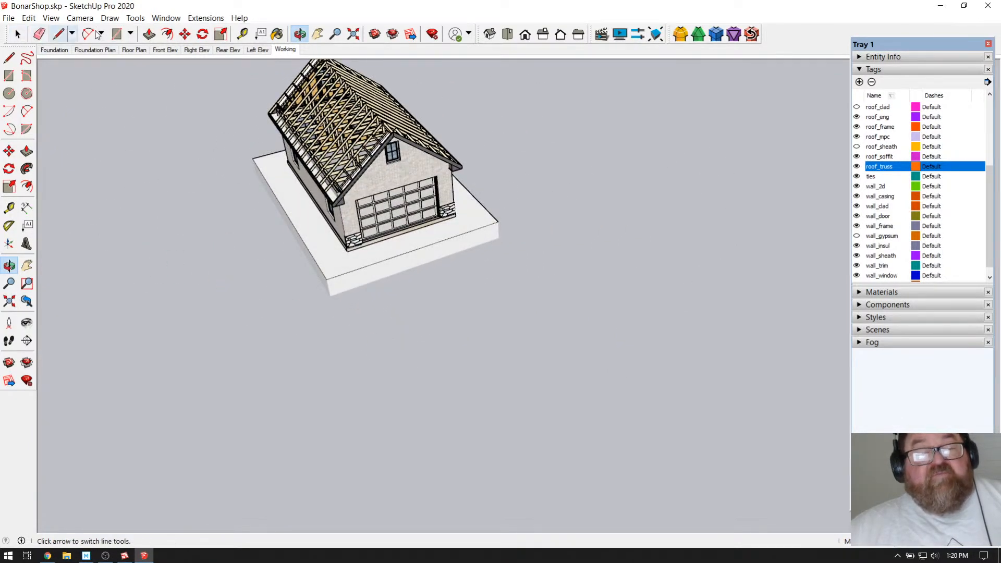
pyautogui.click(203, 18)
pyautogui.moveTo(245, 76)
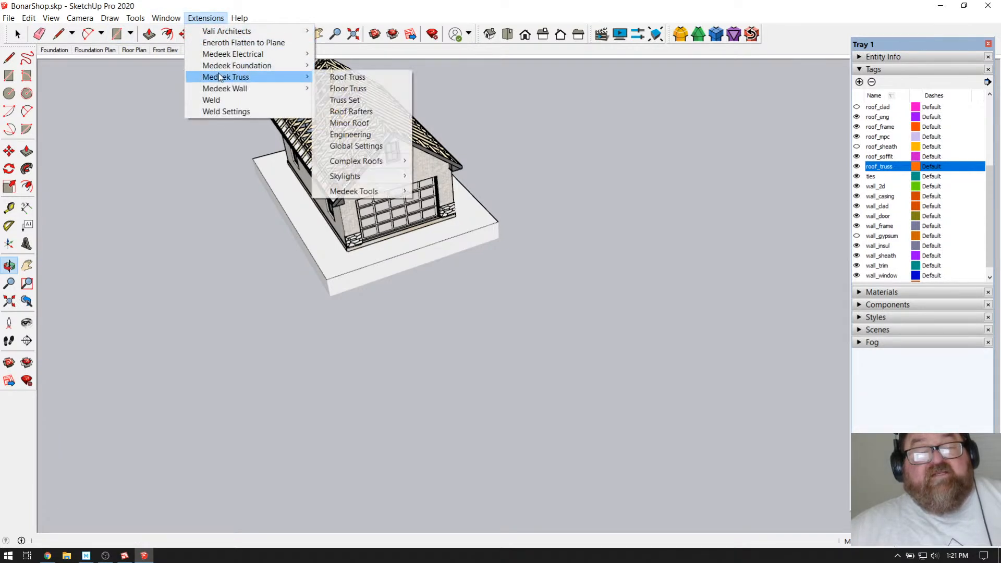
pyautogui.click(354, 78)
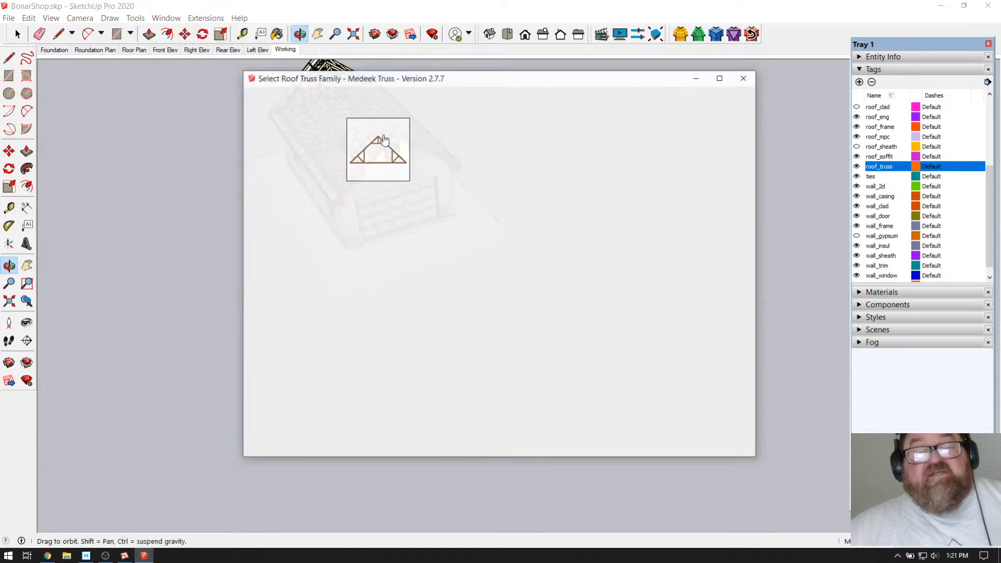
pyautogui.click(299, 161)
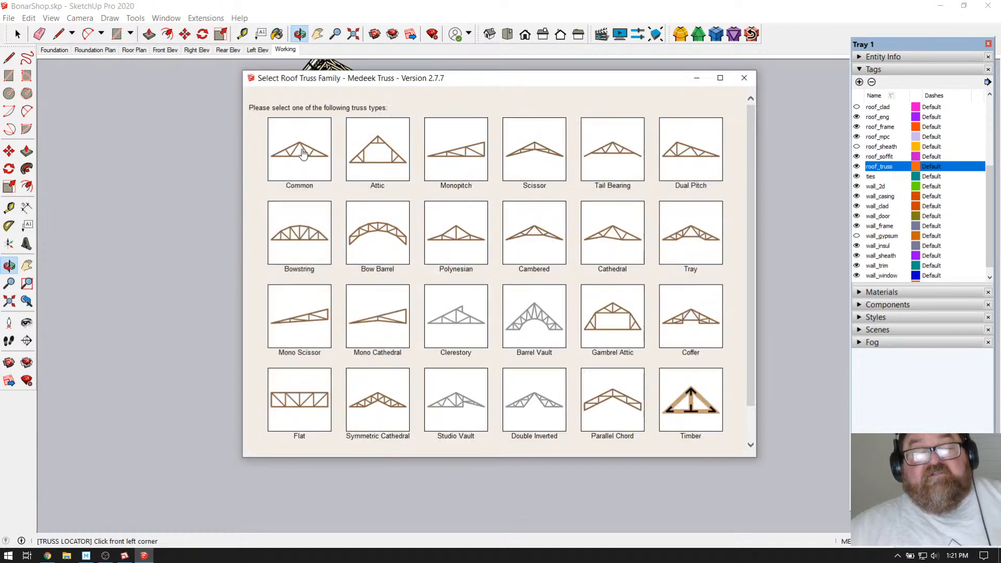
pyautogui.click(315, 153)
pyautogui.click(384, 339)
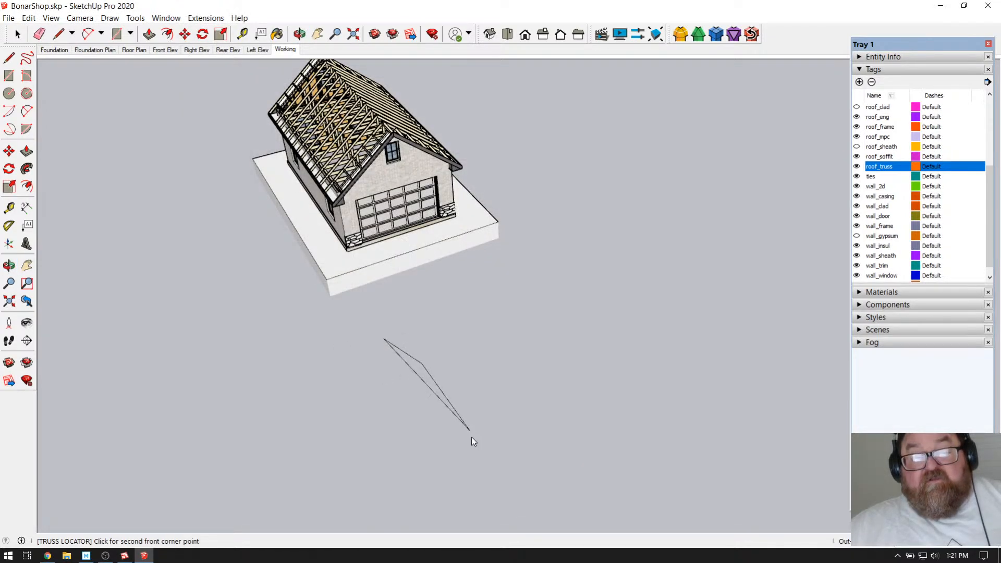
pyautogui.click(463, 467)
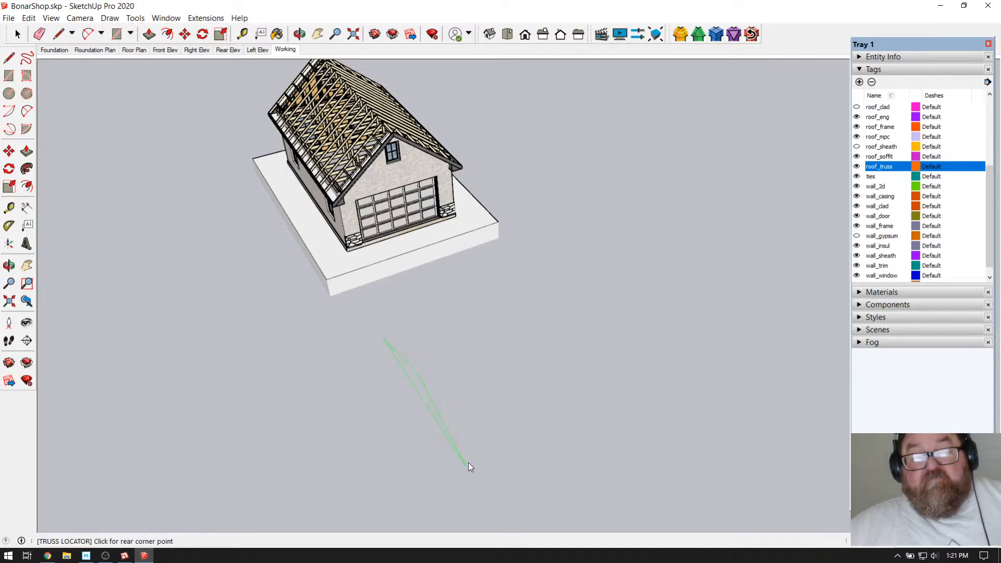
pyautogui.click(651, 398)
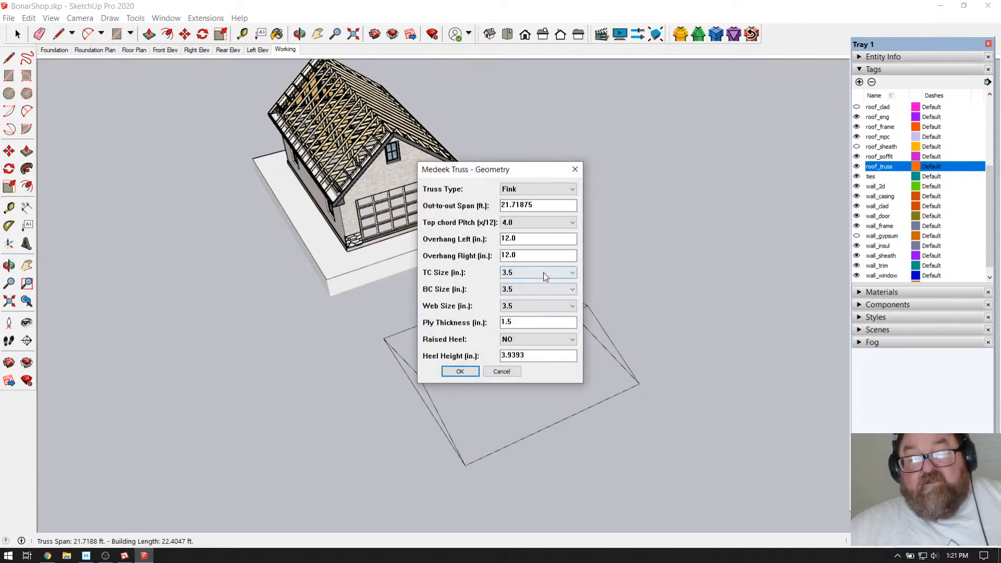
# Step: Set the top chord pitch to 10/12 and generate the Fink truss roof with the preset parameters and advanced options
pyautogui.click(572, 222)
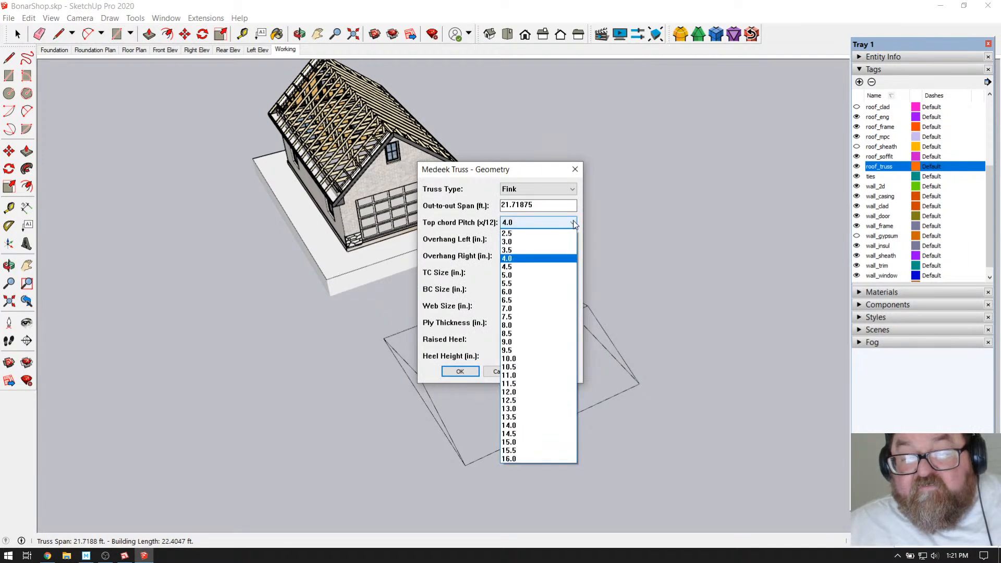
pyautogui.click(528, 358)
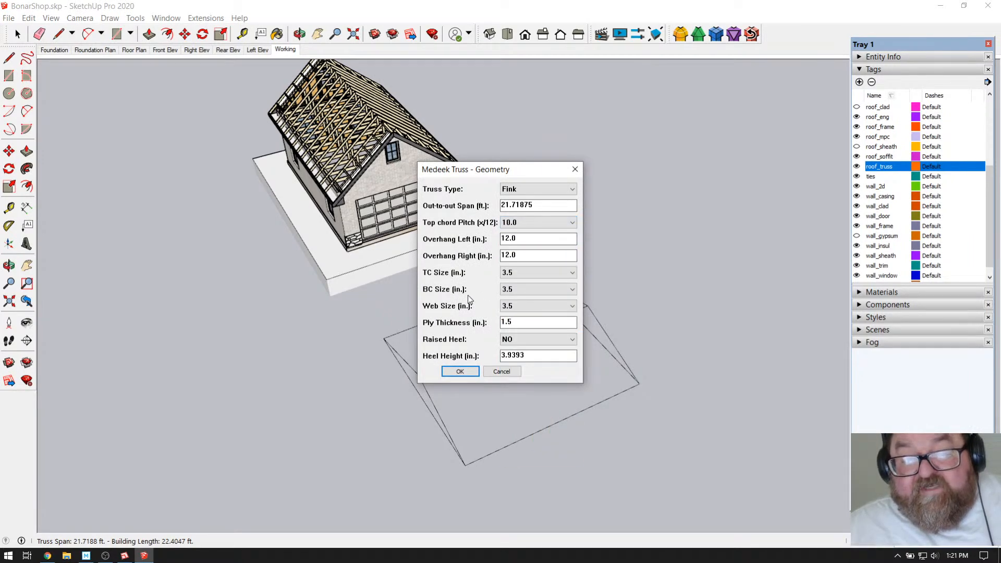
pyautogui.click(455, 374)
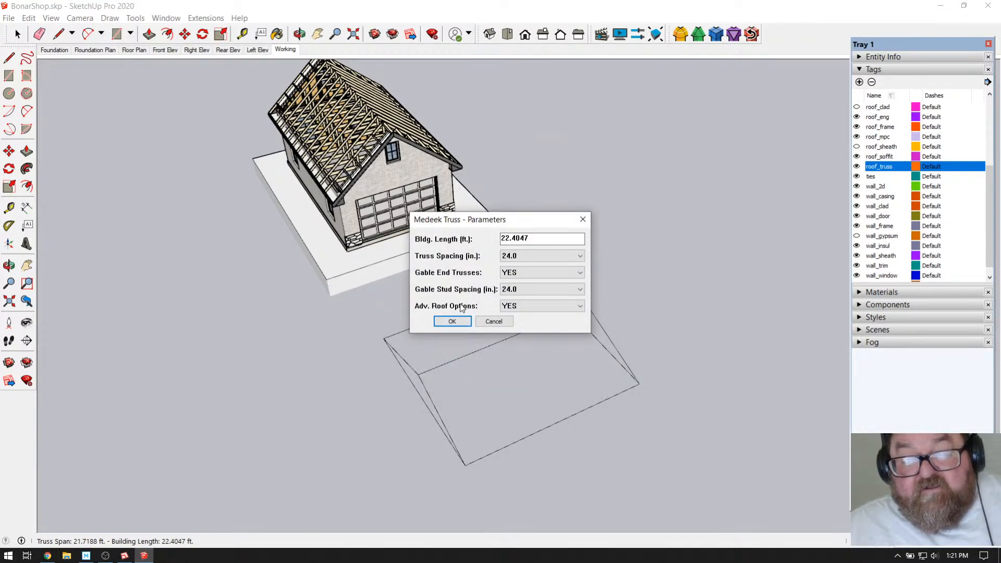
pyautogui.click(458, 325)
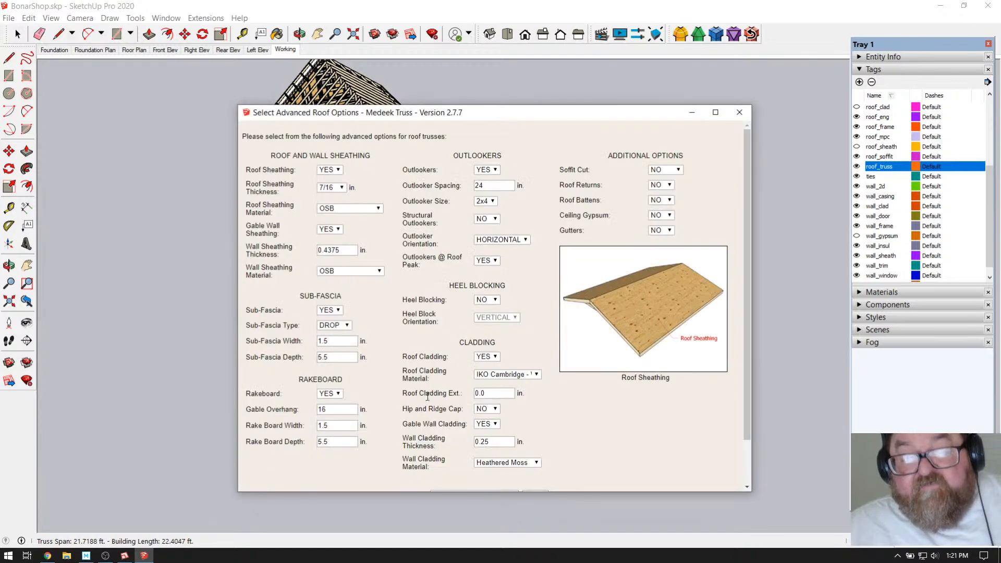
pyautogui.scroll(-2, 449, 444)
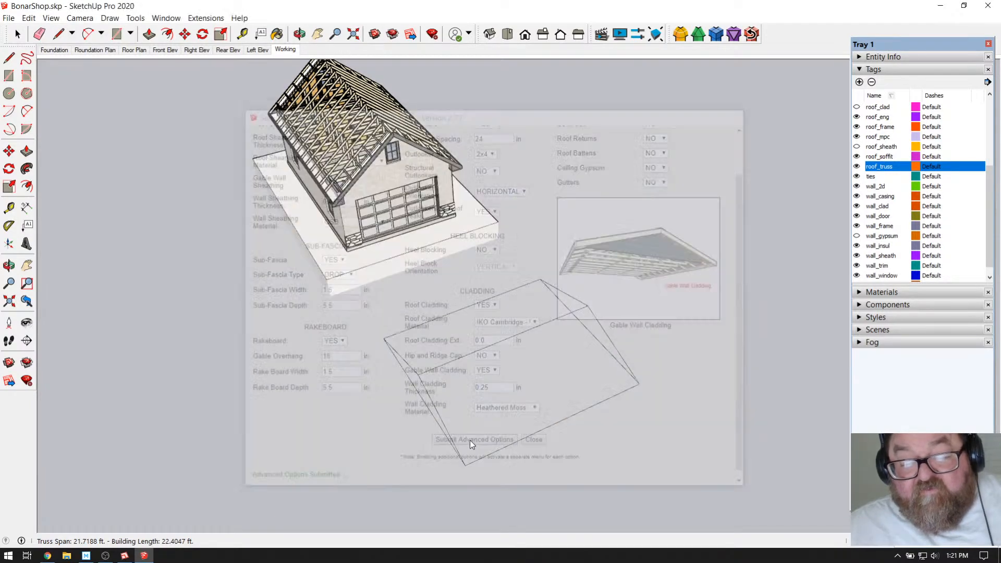
# Step: Examine the new truss roof's gable end, checking how the outlookers sit between the gable wall and the rakeboard
pyautogui.scroll(5, 611, 274)
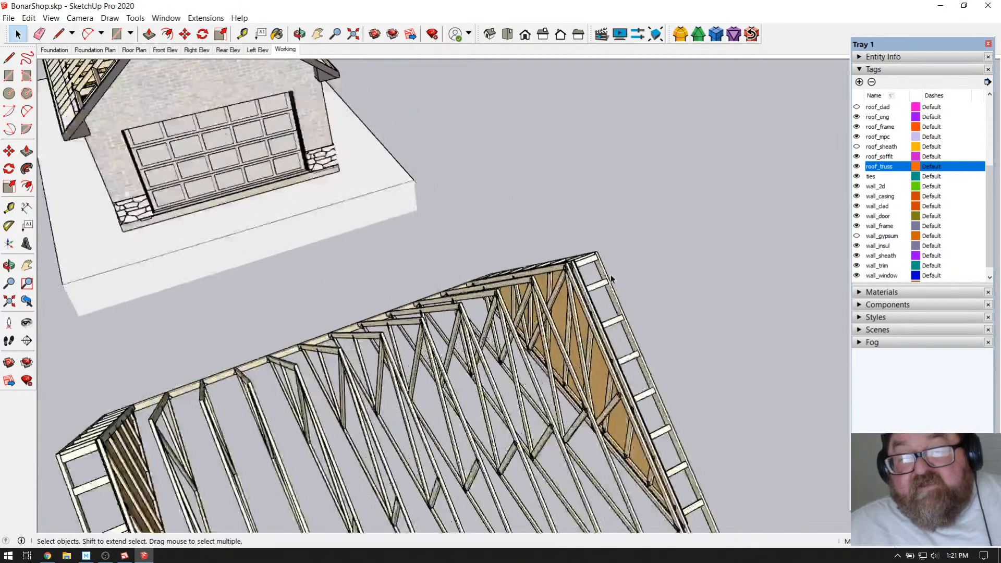
pyautogui.click(299, 33)
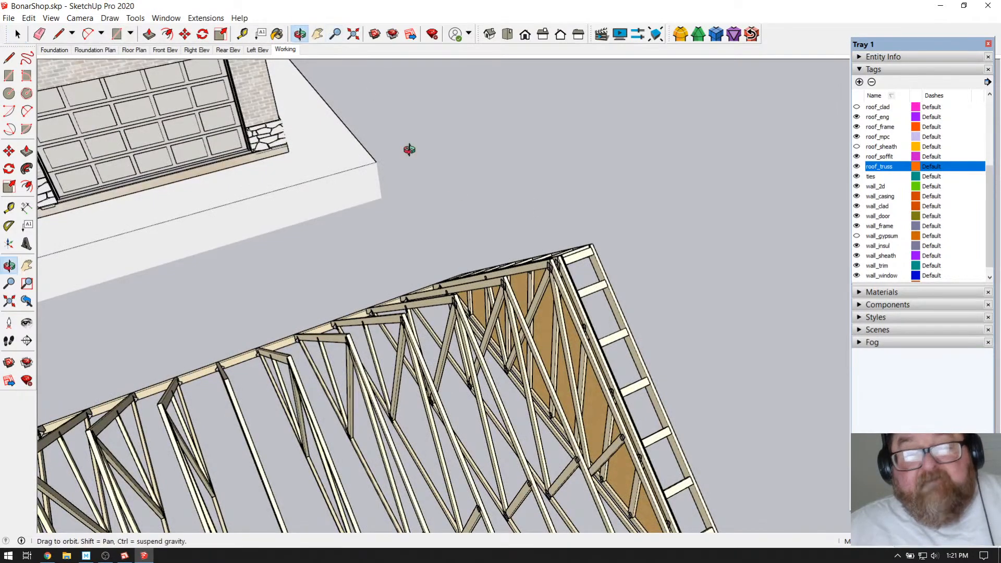
pyautogui.scroll(-1, 480, 219)
pyautogui.moveTo(543, 324); pyautogui.dragTo(360, 245)
pyautogui.scroll(4, 455, 251)
pyautogui.moveTo(452, 253); pyautogui.dragTo(325, 228)
pyautogui.moveTo(480, 242); pyautogui.dragTo(345, 248)
pyautogui.moveTo(427, 270)
pyautogui.mouseDown()
pyautogui.moveTo(358, 219)
pyautogui.moveTo(425, 242)
pyautogui.moveTo(393, 250)
pyautogui.moveTo(409, 269)
pyautogui.mouseUp()
pyautogui.moveTo(324, 290); pyautogui.dragTo(492, 320)
pyautogui.moveTo(465, 415); pyautogui.dragTo(387, 359)
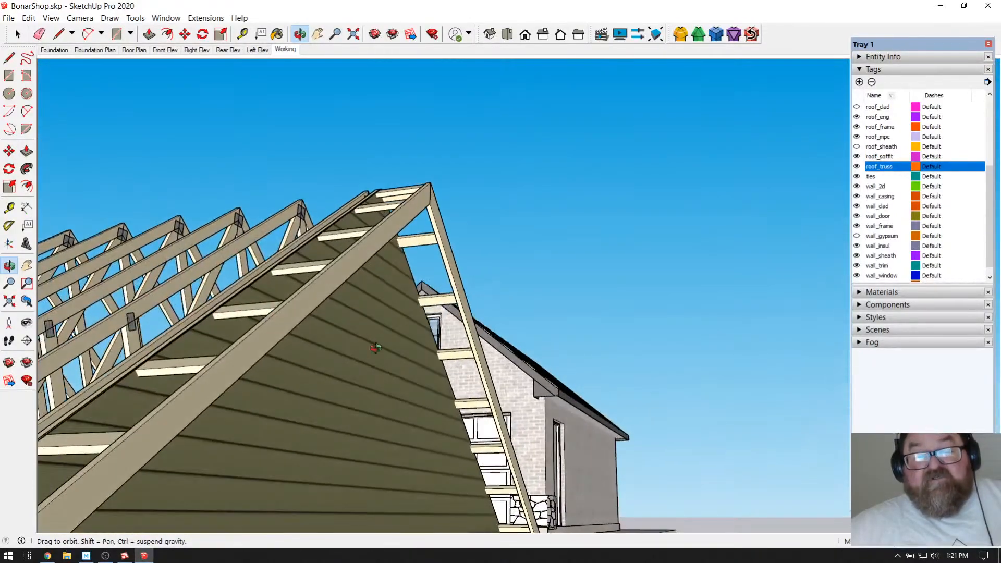
pyautogui.moveTo(348, 325); pyautogui.dragTo(267, 313)
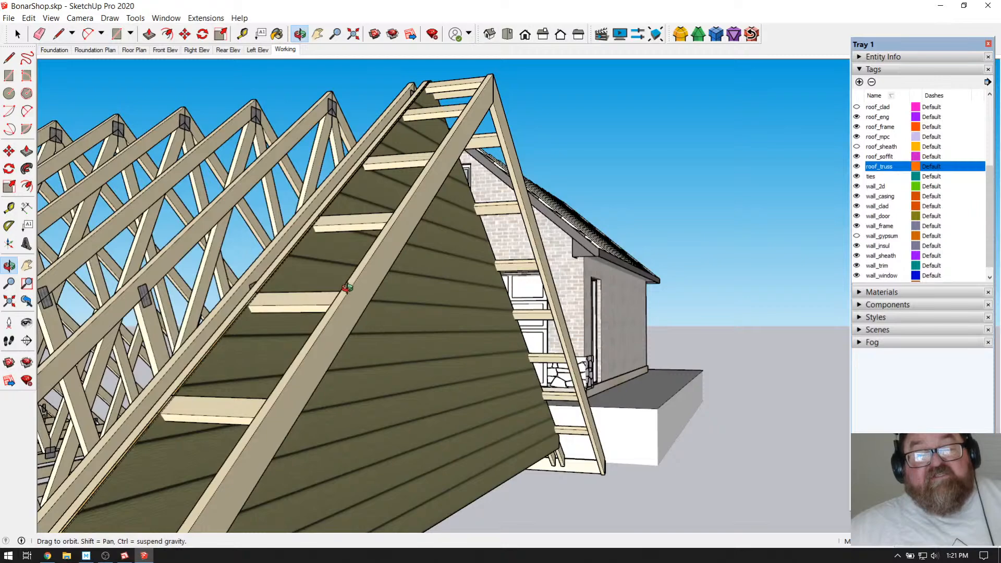
pyautogui.moveTo(347, 284); pyautogui.dragTo(335, 358)
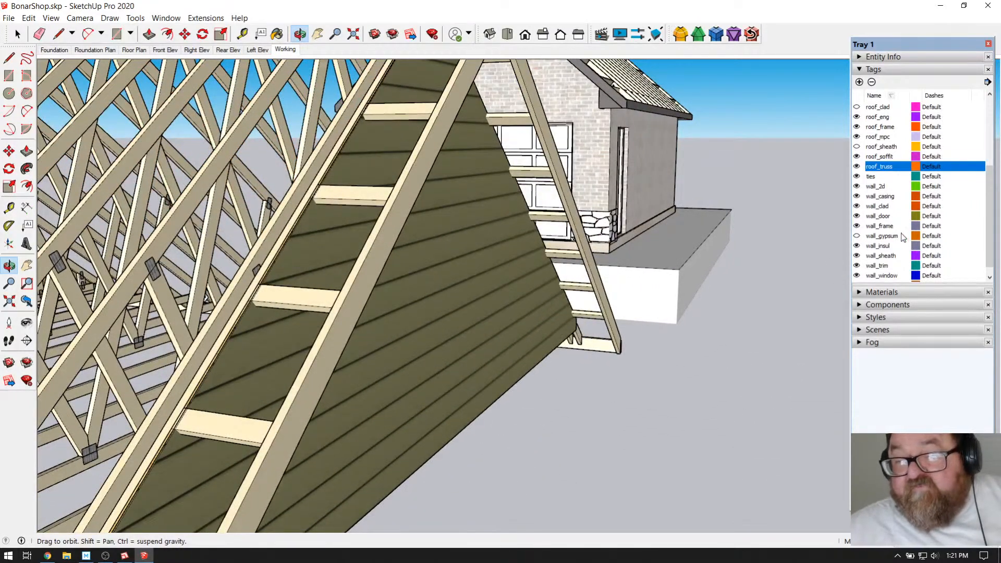
# Step: Show the roof_sheath tag to check the sheathing over the new gable overhang, hide it again and inspect the outlookers beneath
pyautogui.click(861, 147)
pyautogui.moveTo(338, 215); pyautogui.dragTo(300, 140)
pyautogui.moveTo(426, 267); pyautogui.dragTo(213, 162)
pyautogui.moveTo(240, 196); pyautogui.dragTo(351, 184)
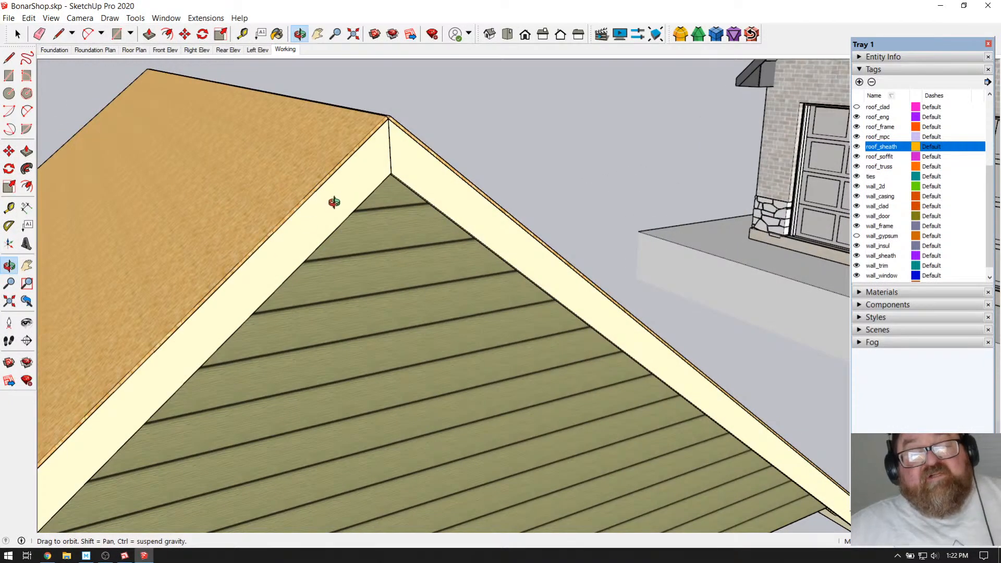
pyautogui.moveTo(363, 180); pyautogui.dragTo(531, 257)
pyautogui.click(857, 146)
pyautogui.scroll(3, 531, 258)
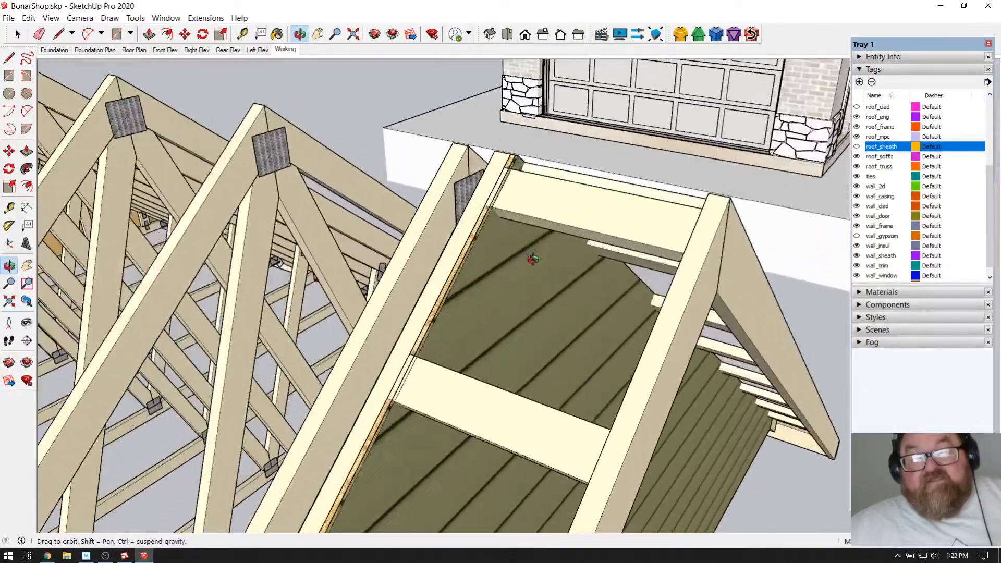
pyautogui.moveTo(600, 232); pyautogui.dragTo(284, 287)
pyautogui.click(204, 18)
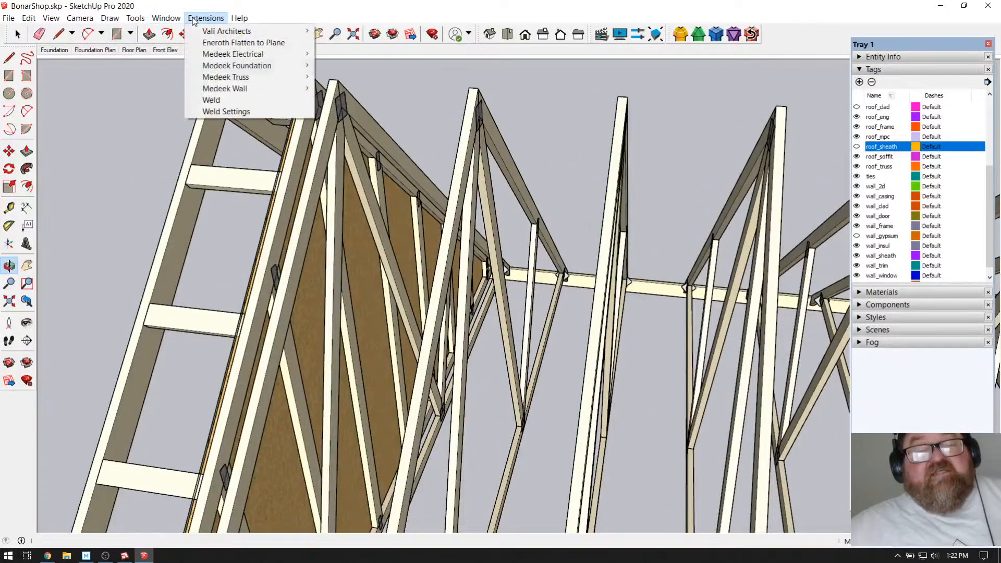
pyautogui.moveTo(241, 82)
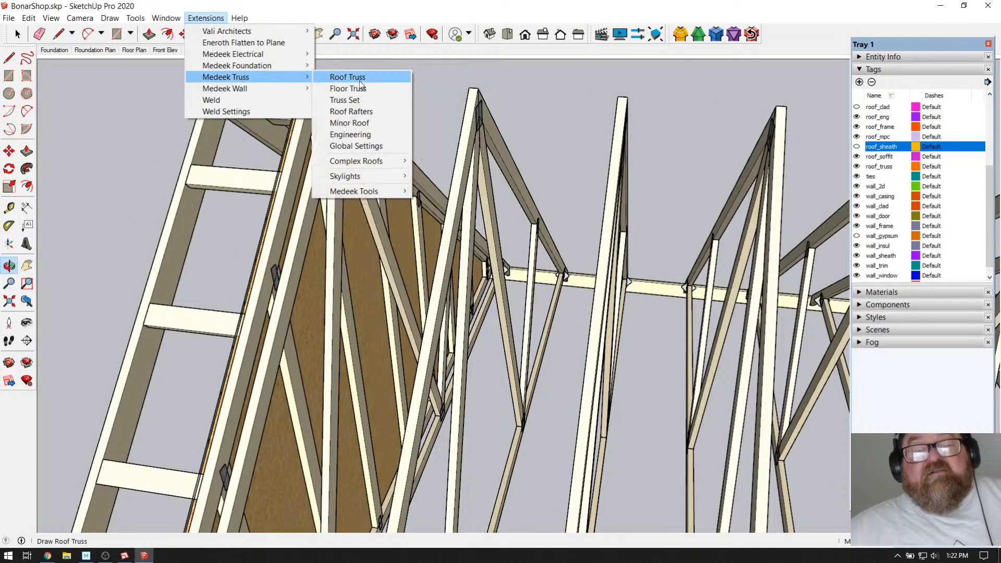
pyautogui.click(117, 126)
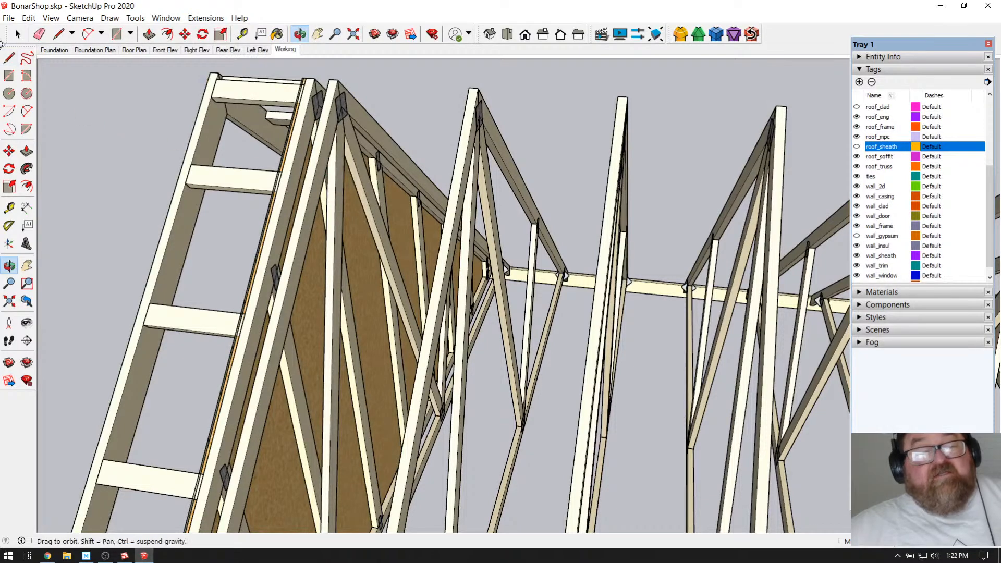
# Step: Open the new common truss assembly for editing, set Structural Outlookers to YES and update the assembly
pyautogui.click(17, 34)
pyautogui.hotkey('ctrl', 'a')
pyautogui.rightClick(327, 174)
pyautogui.moveTo(391, 334)
pyautogui.click(384, 354)
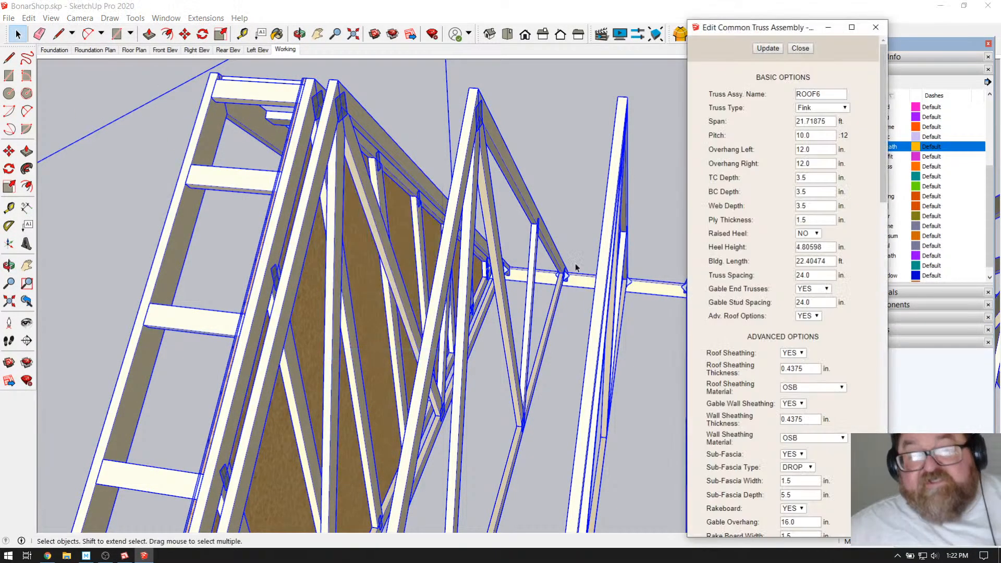
pyautogui.scroll(-1, 760, 264)
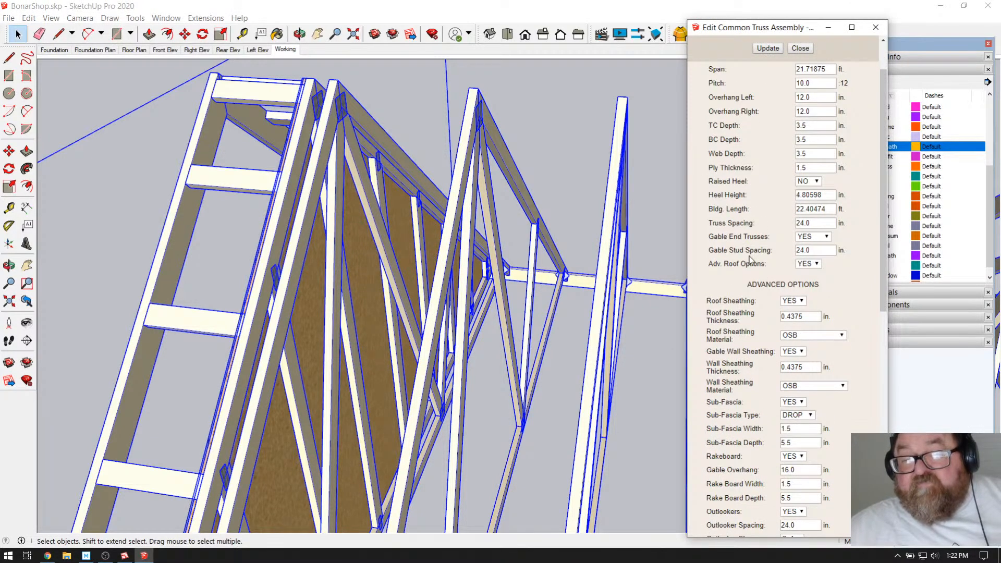
pyautogui.scroll(-4, 738, 287)
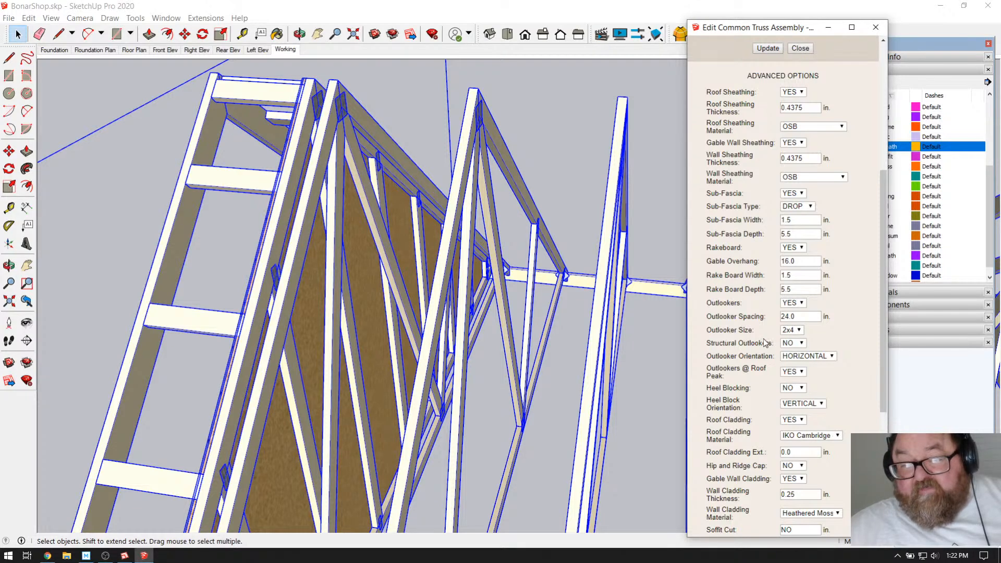
pyautogui.click(799, 343)
pyautogui.click(801, 359)
pyautogui.click(774, 49)
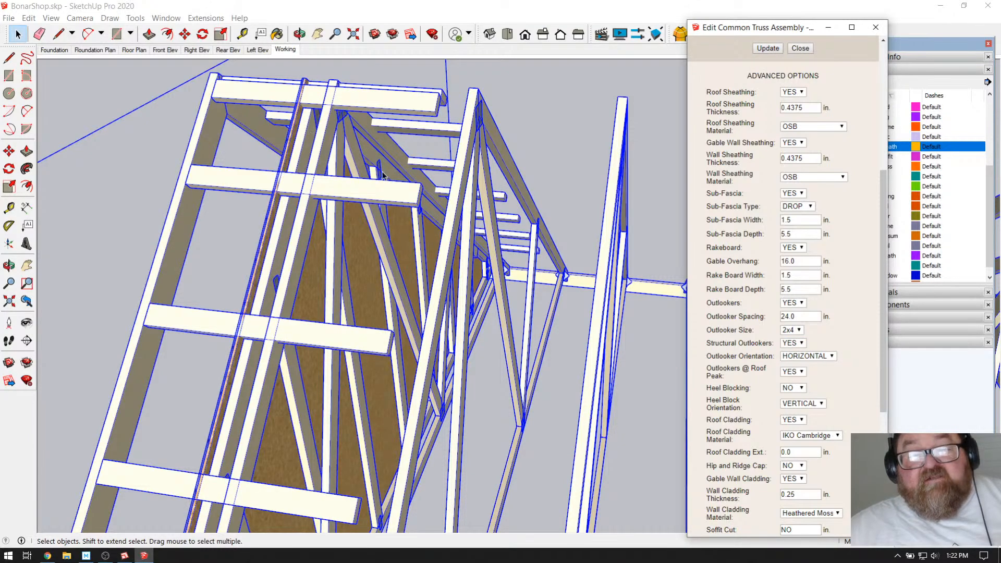
# Step: Examine the structural outlookers at both gable ends of the sample truss roof, comparing how far they extend into the roof
pyautogui.scroll(2, 382, 182)
pyautogui.click(299, 34)
pyautogui.moveTo(359, 204); pyautogui.dragTo(214, 124)
pyautogui.scroll(-10, 234, 248)
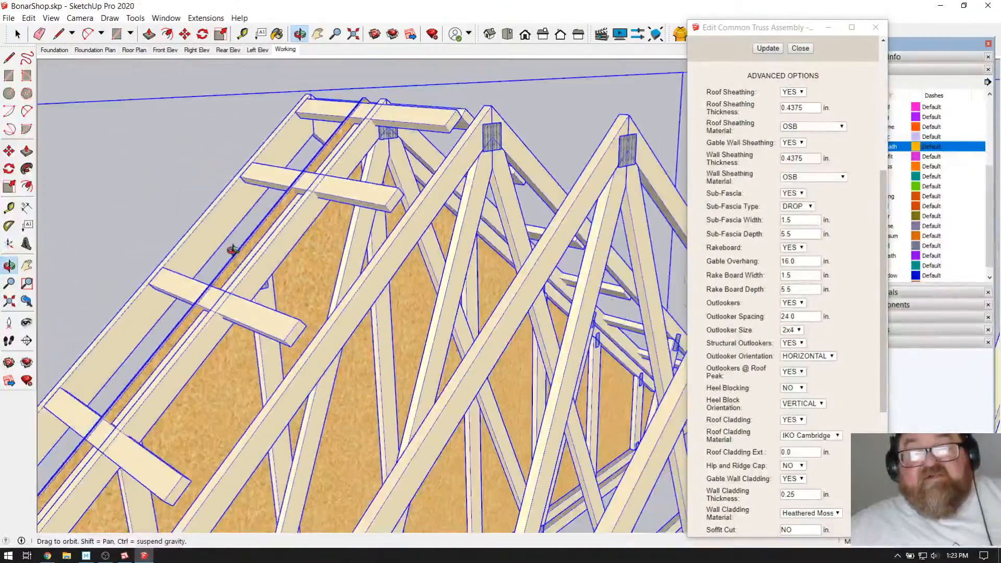
pyautogui.moveTo(330, 350); pyautogui.dragTo(528, 360)
pyautogui.scroll(3, 570, 311)
pyautogui.moveTo(605, 322); pyautogui.dragTo(276, 308)
pyautogui.scroll(-4, 217, 311)
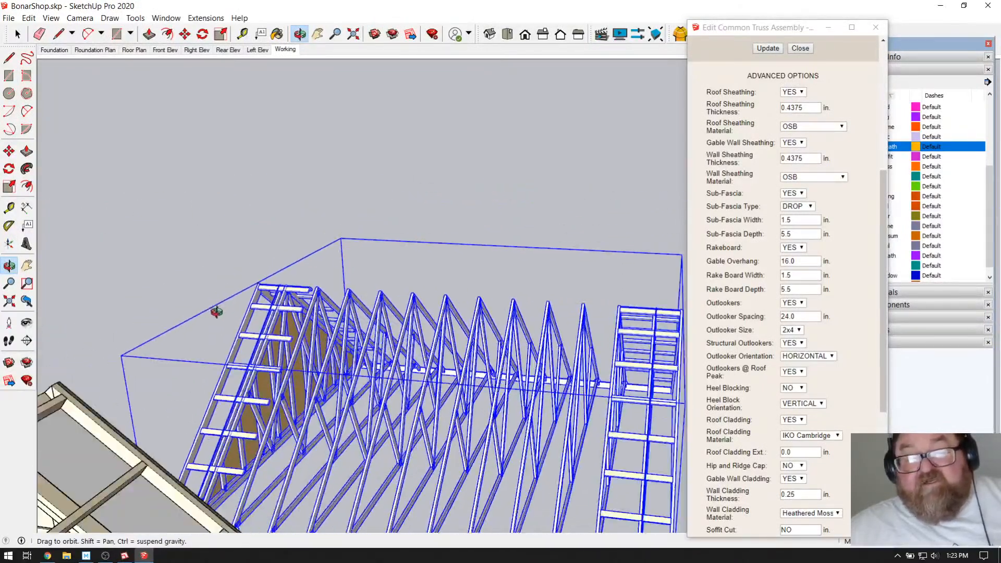
pyautogui.scroll(6, 539, 303)
pyautogui.scroll(5, 522, 292)
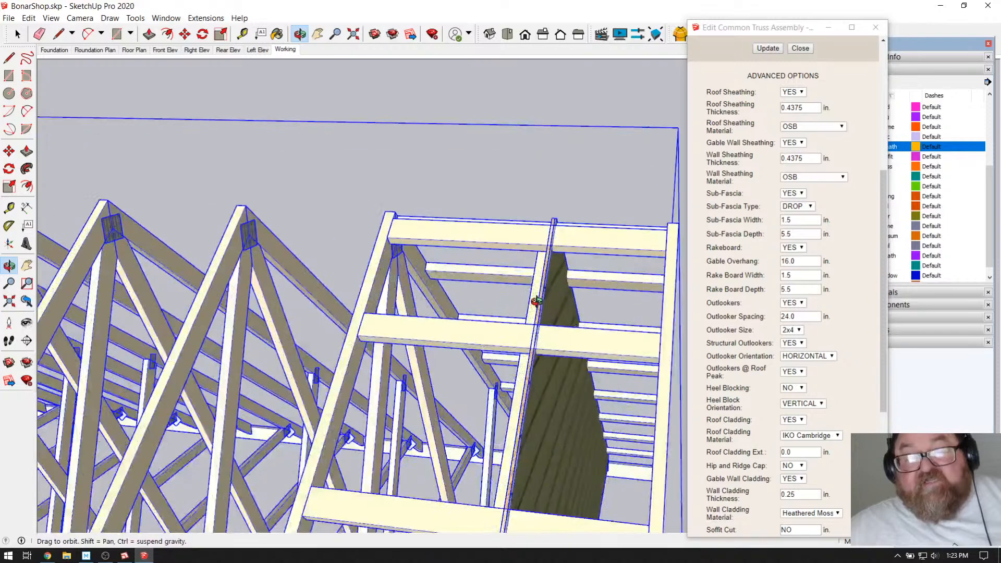
pyautogui.scroll(-2, 293, 208)
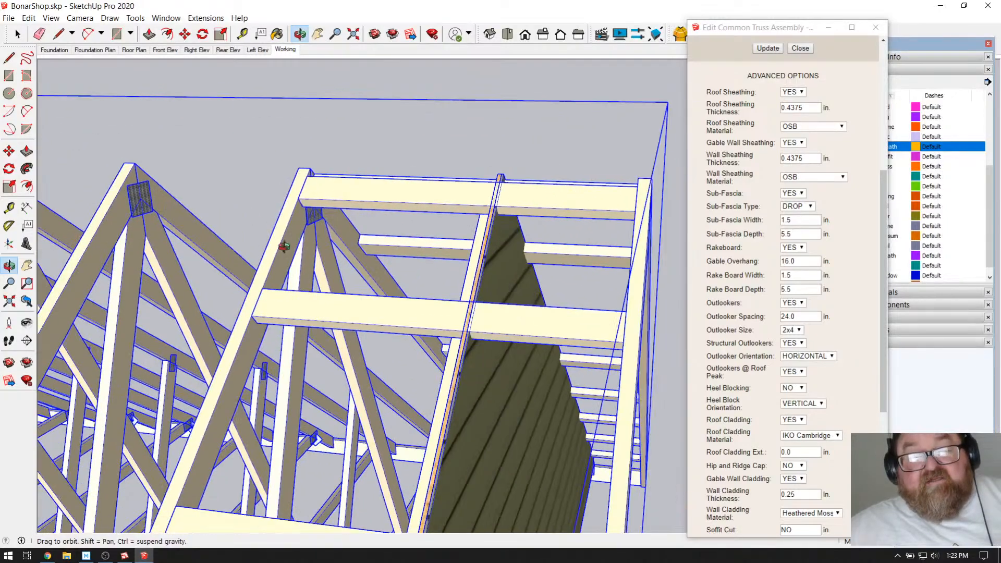
# Step: Inspect up close how the outlookers near the ridge run from the first full truss over the gable truss to the rakeboard
pyautogui.moveTo(275, 296); pyautogui.dragTo(588, 332)
pyautogui.moveTo(213, 338); pyautogui.dragTo(407, 392)
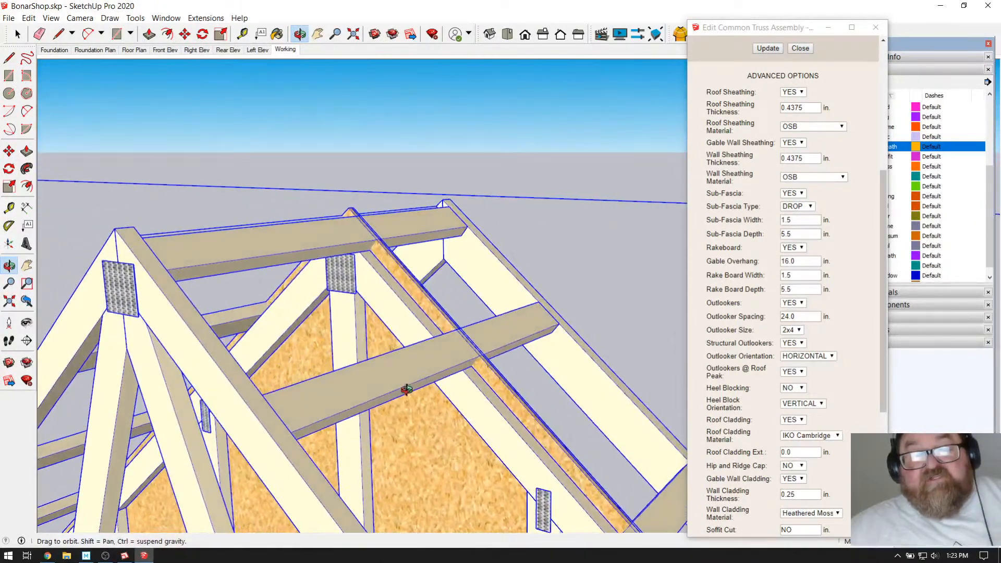
pyautogui.scroll(4, 384, 321)
pyautogui.scroll(-1, 378, 245)
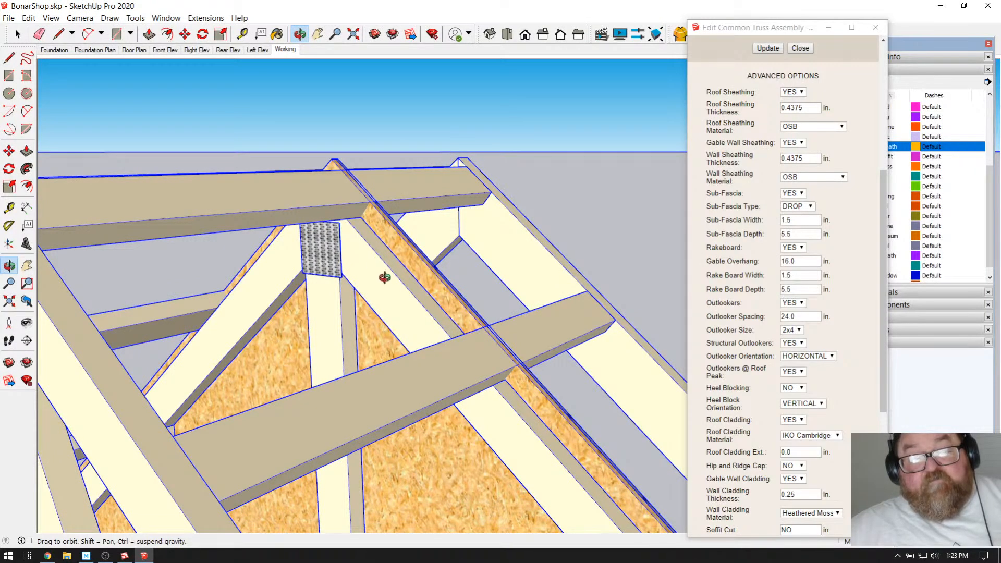
pyautogui.scroll(-2, 379, 271)
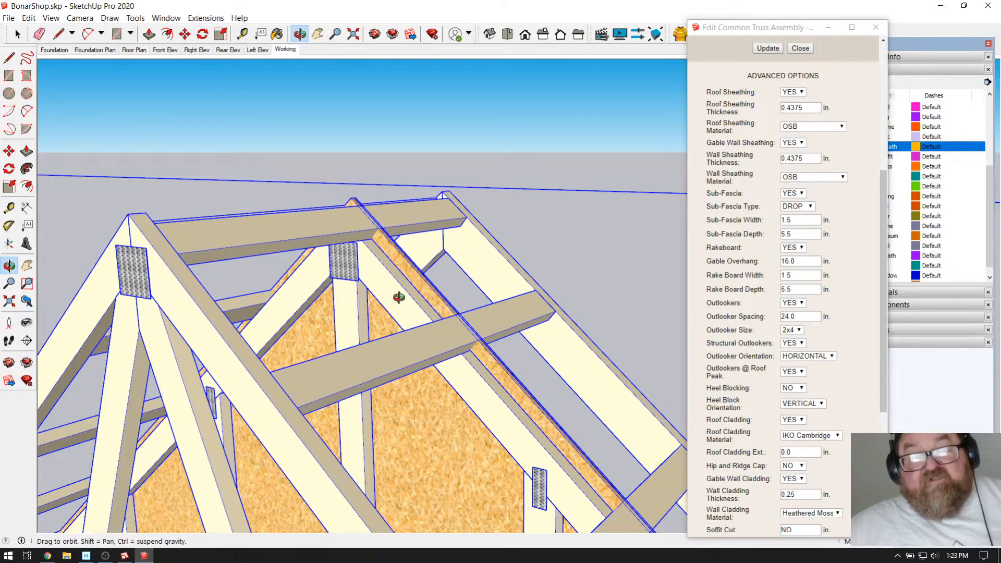
pyautogui.moveTo(449, 334); pyautogui.dragTo(413, 303)
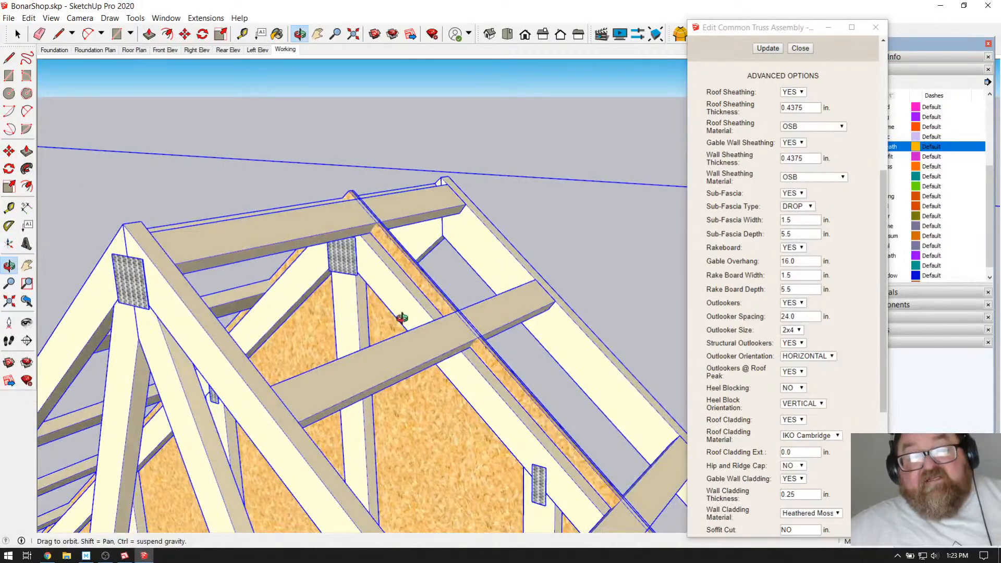
pyautogui.moveTo(455, 333); pyautogui.dragTo(396, 354)
pyautogui.scroll(-10, 413, 340)
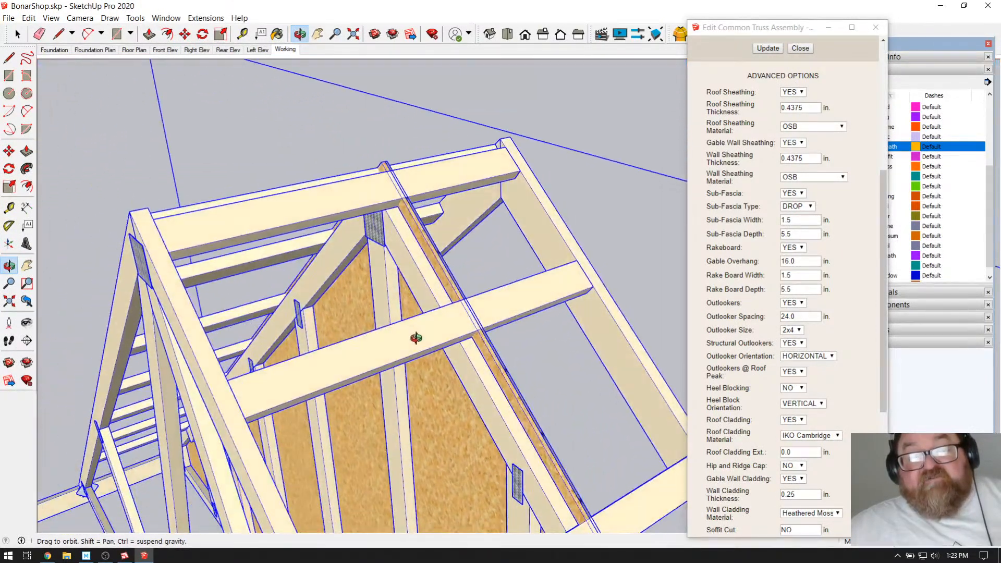
# Step: Examine how the lookouts on the garage roof cross the gable wall framing near the upper window
pyautogui.scroll(-5, 494, 292)
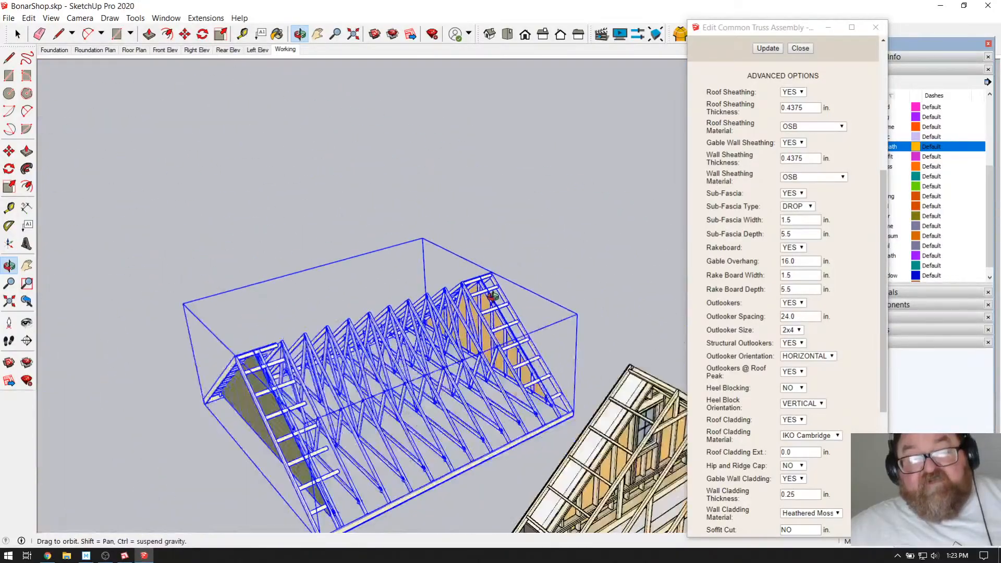
pyautogui.scroll(4, 573, 348)
pyautogui.scroll(6, 573, 348)
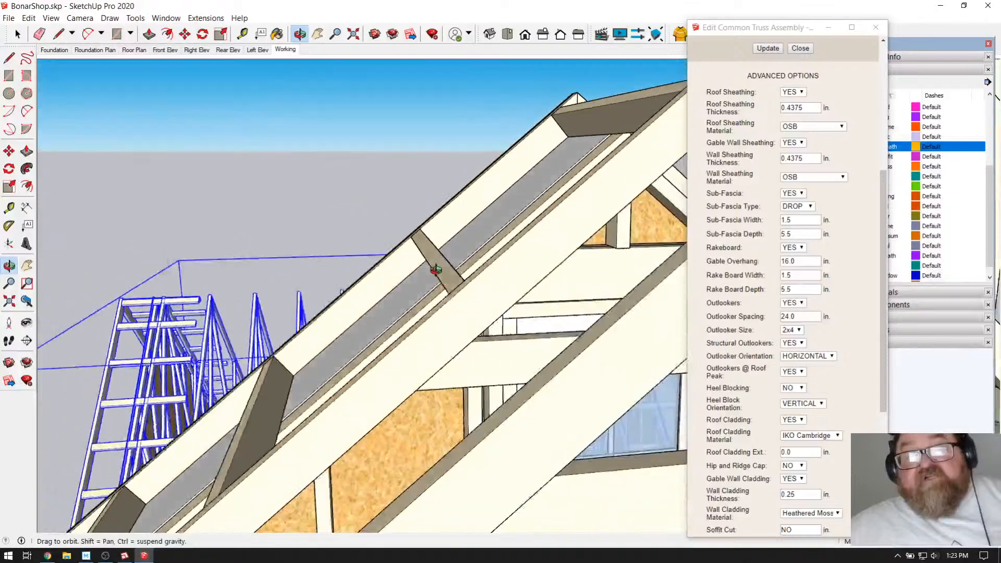
pyautogui.moveTo(436, 269); pyautogui.dragTo(704, 345, button='middle')
pyautogui.moveTo(338, 301); pyautogui.dragTo(543, 295, button='middle')
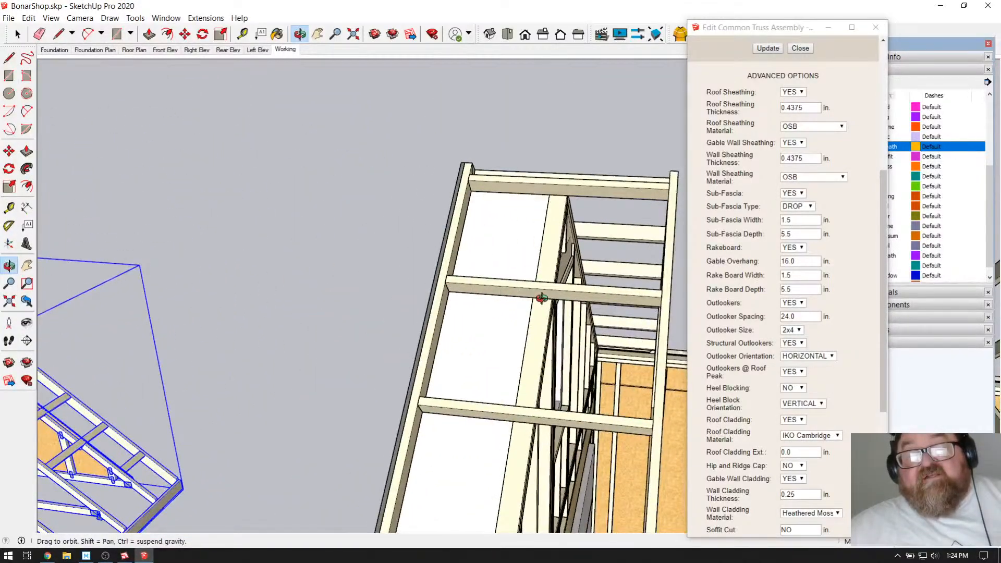
pyautogui.scroll(6, 450, 292)
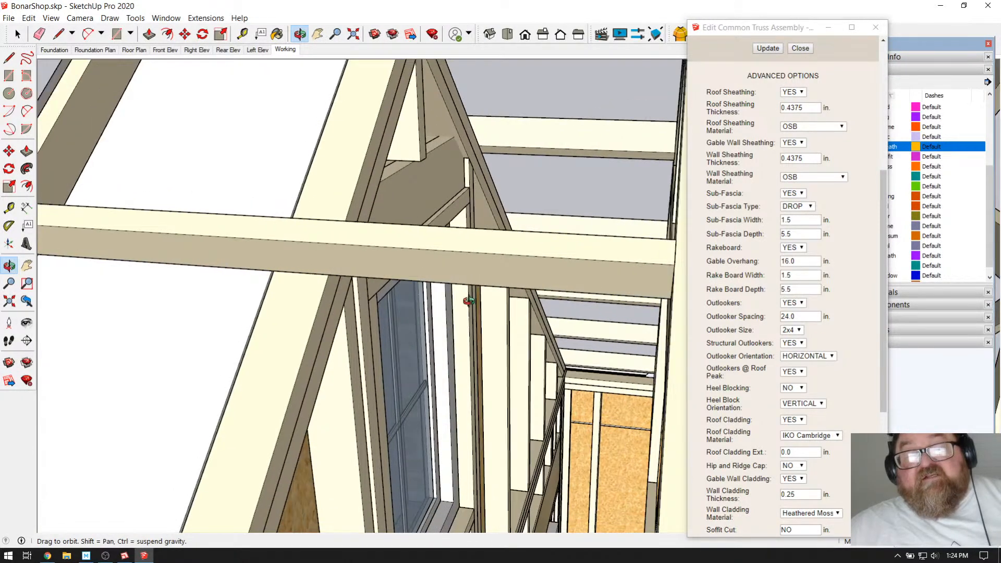
pyautogui.scroll(-2, 469, 301)
pyautogui.moveTo(447, 282); pyautogui.dragTo(340, 228, button='middle')
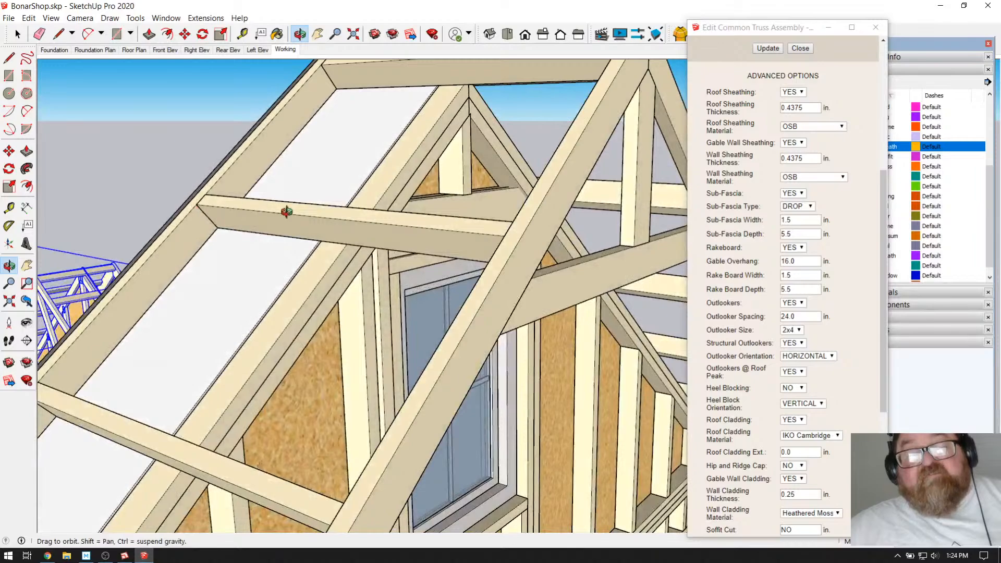
# Step: Inspect the full run of garage lookouts between the rakeboard and the first truss, from the ridge down to the eave
pyautogui.scroll(-3, 284, 212)
pyautogui.moveTo(343, 224); pyautogui.dragTo(414, 245, button='middle')
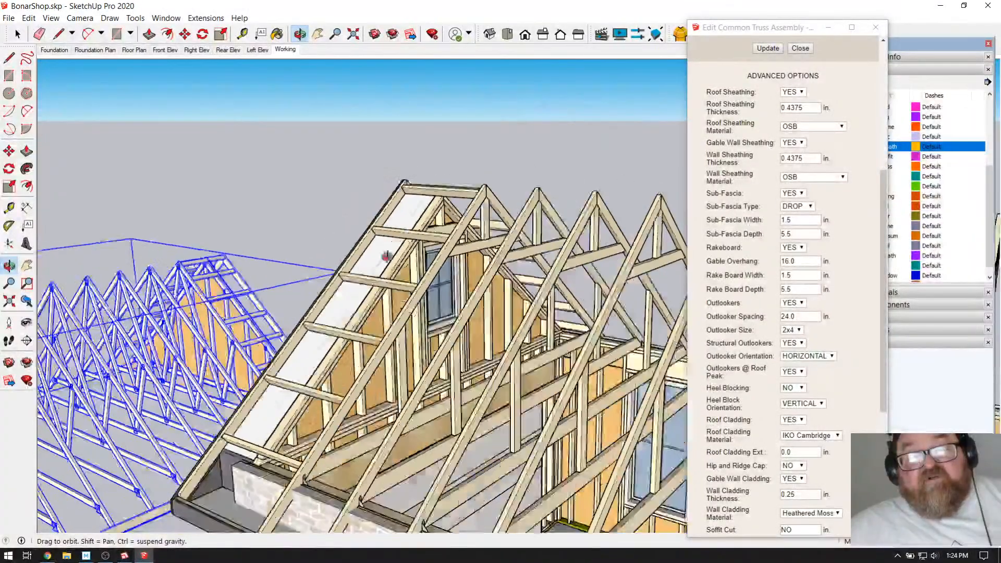
pyautogui.scroll(6, 341, 317)
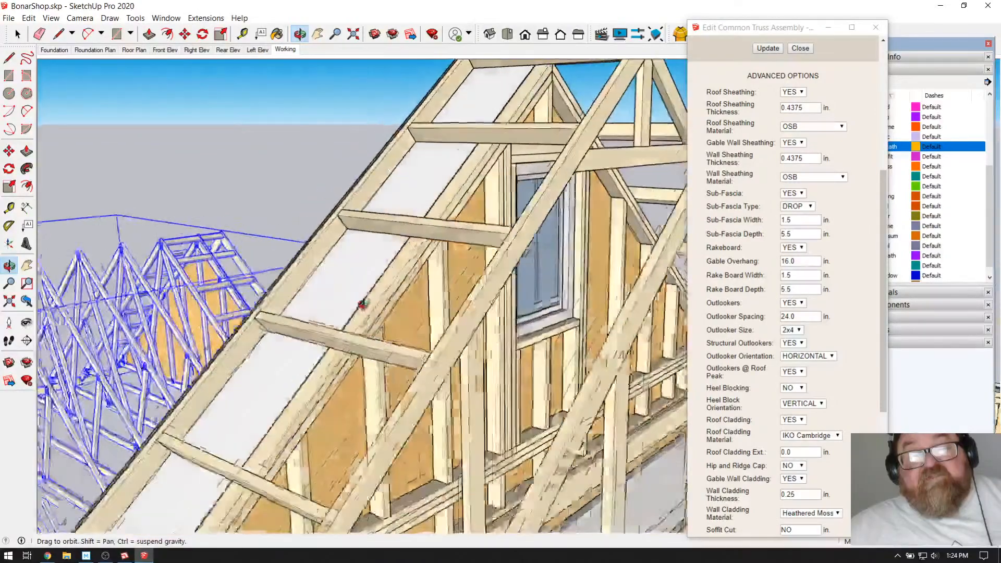
pyautogui.moveTo(363, 304); pyautogui.dragTo(535, 245, button='middle')
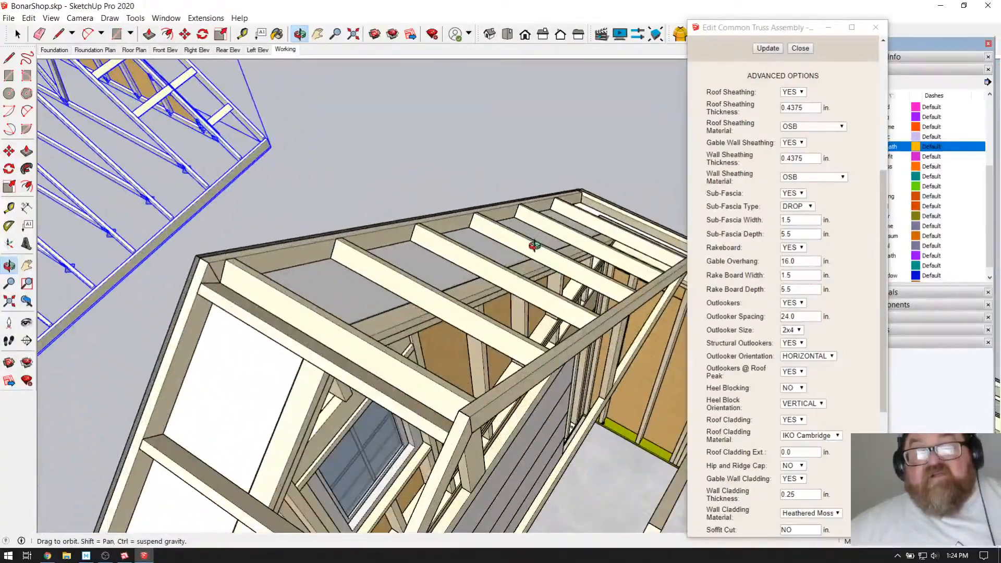
pyautogui.moveTo(321, 270); pyautogui.dragTo(381, 255, button='middle')
pyautogui.scroll(-3, 381, 255)
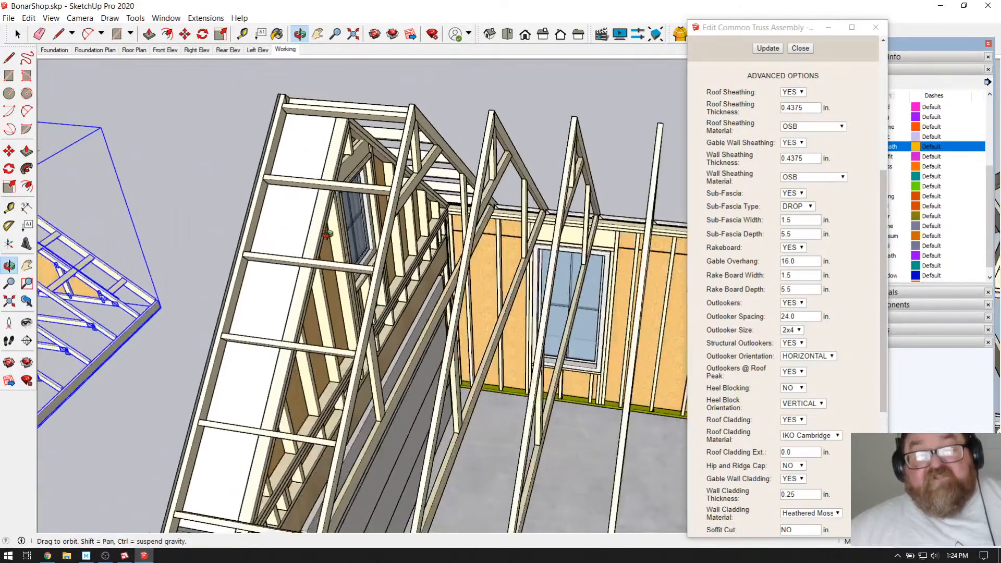
pyautogui.scroll(-5, 277, 248)
pyautogui.scroll(6, 263, 249)
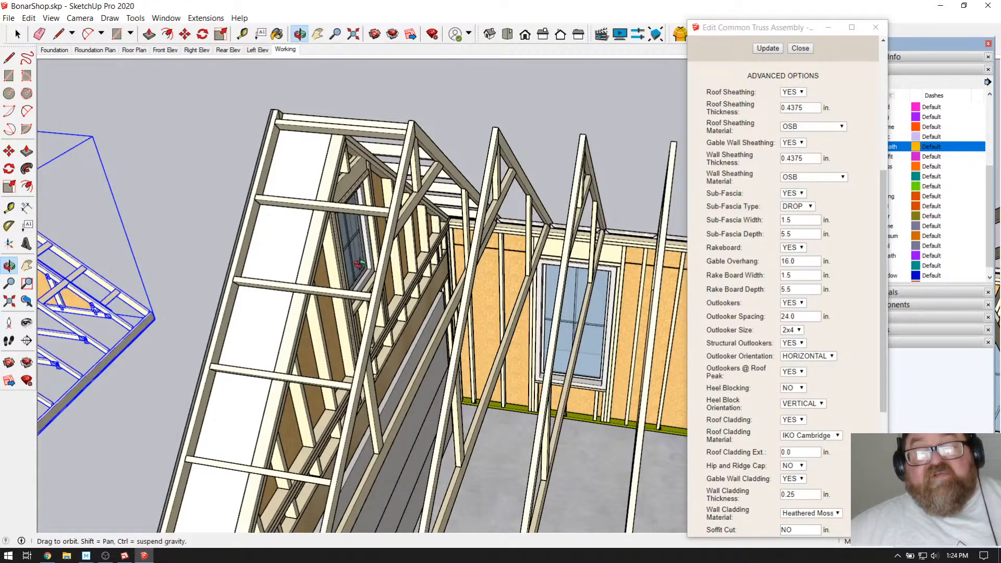
pyautogui.moveTo(360, 264); pyautogui.dragTo(398, 228)
pyautogui.moveTo(355, 285); pyautogui.dragTo(488, 216)
pyautogui.scroll(3, 488, 215)
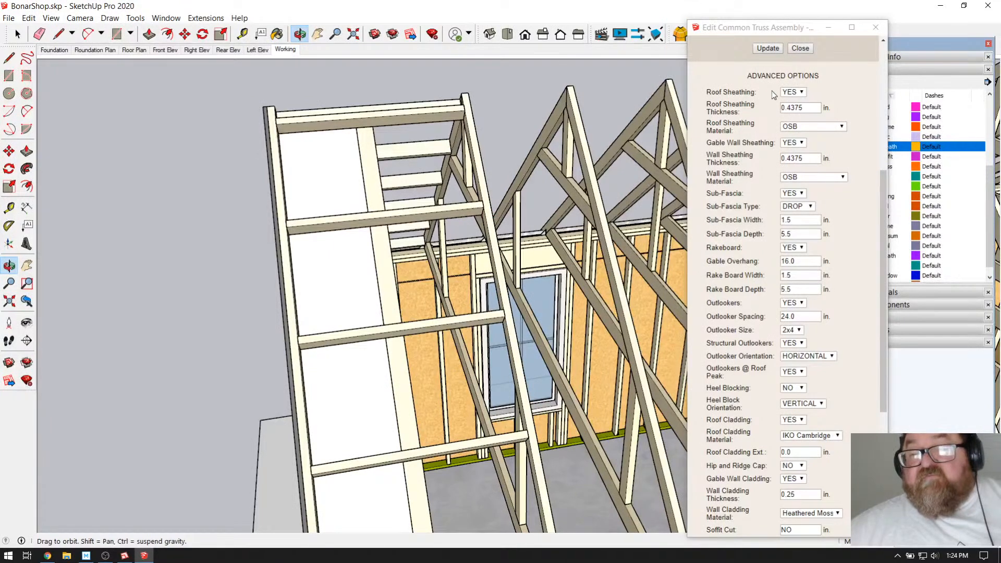
# Step: Close the truss assembly editor and show the roof_sheath tag to view the sheathing over the garage's gable overhang
pyautogui.click(800, 49)
pyautogui.moveTo(363, 171); pyautogui.dragTo(517, 183)
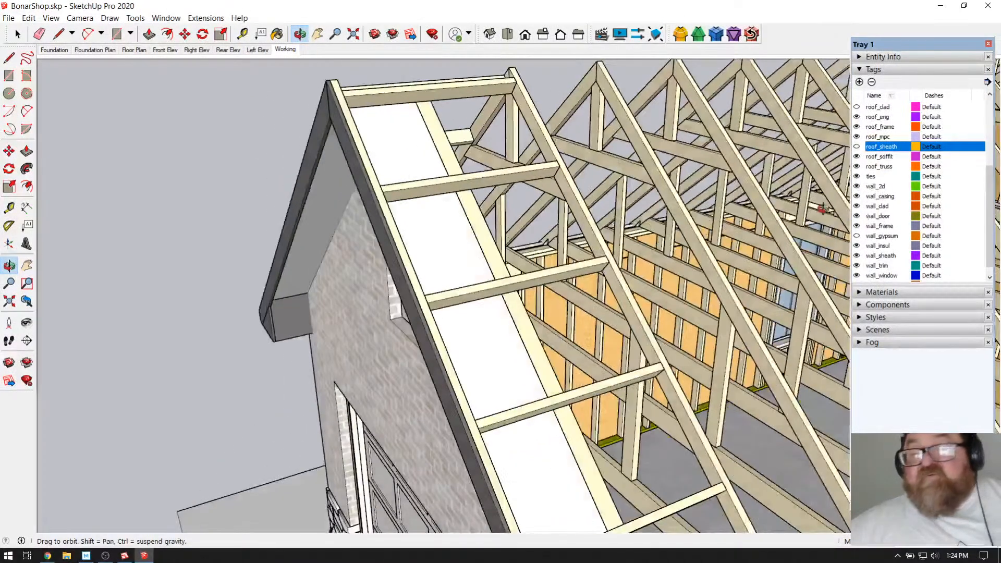
pyautogui.click(857, 147)
pyautogui.moveTo(447, 230); pyautogui.dragTo(415, 194)
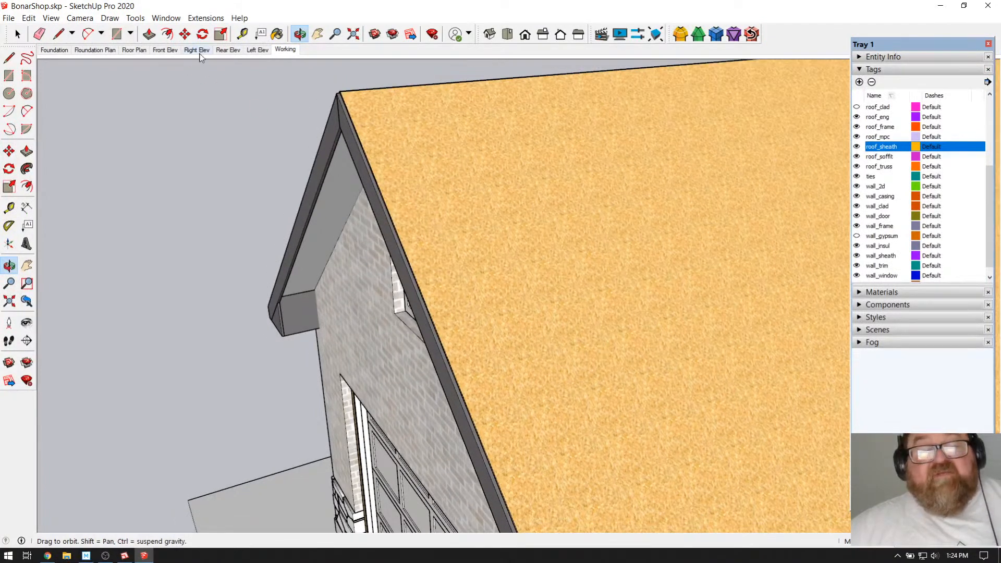
# Step: Measure across the garage's roof sheathing from a point near the ridge toward the gable edge with the Tape Measure
pyautogui.click(243, 34)
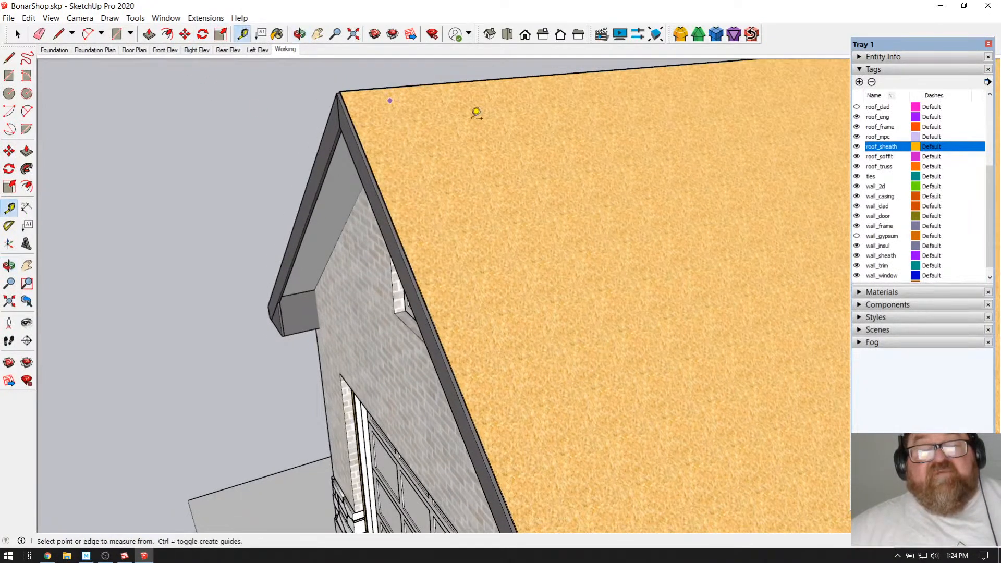
pyautogui.click(453, 99)
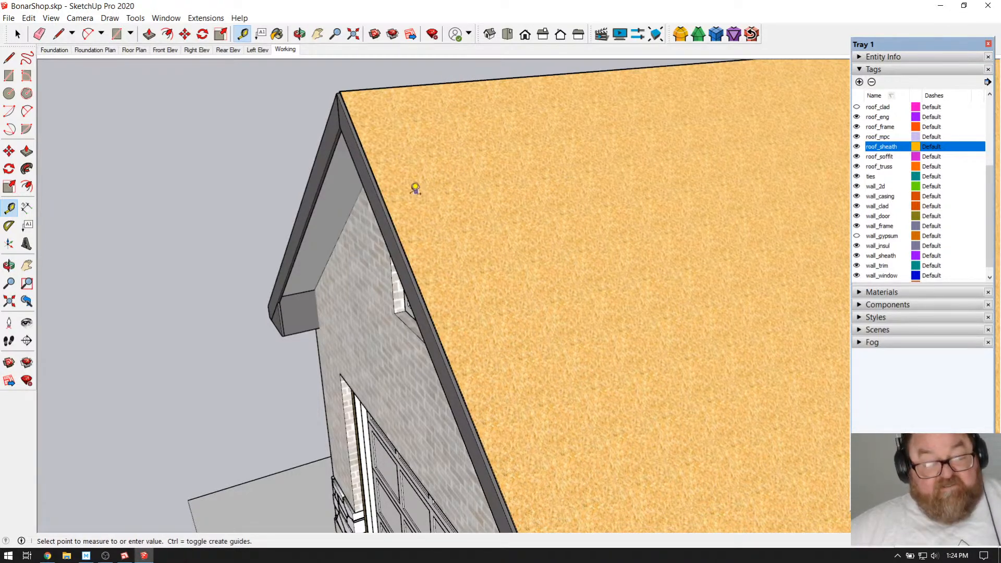
pyautogui.click(390, 198)
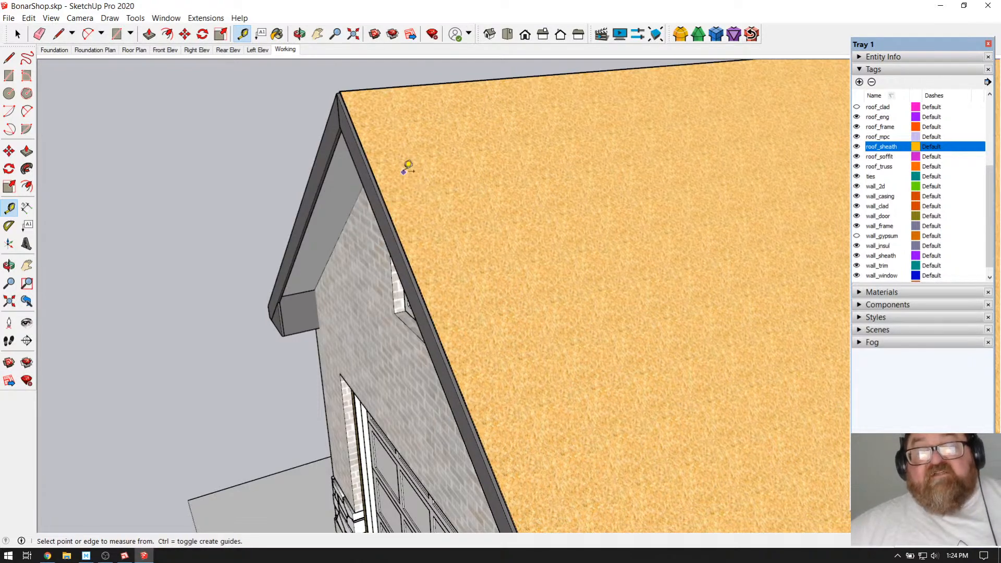
pyautogui.moveTo(463, 152); pyautogui.dragTo(472, 162, button='middle')
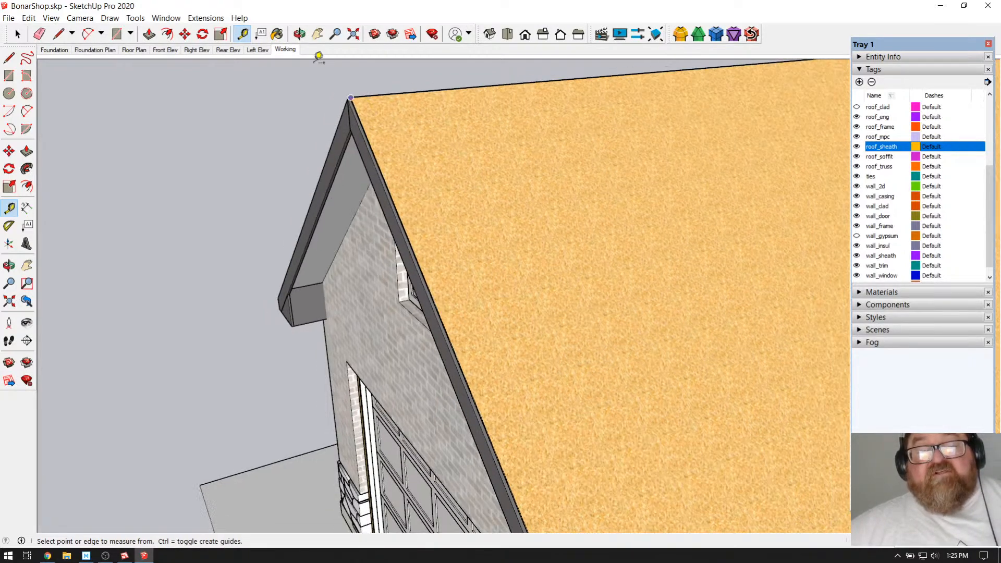
# Step: Hide the roof_sheath tag and view the garage's exposed lookouts and trusses from the eave side
pyautogui.click(857, 147)
pyautogui.scroll(3, 539, 146)
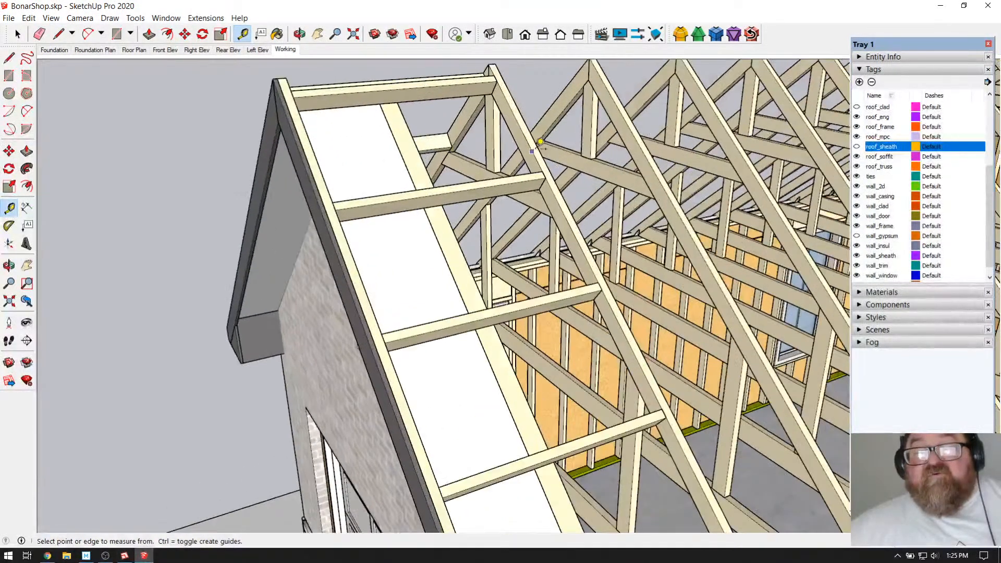
pyautogui.click(299, 34)
pyautogui.moveTo(331, 73); pyautogui.dragTo(237, 302)
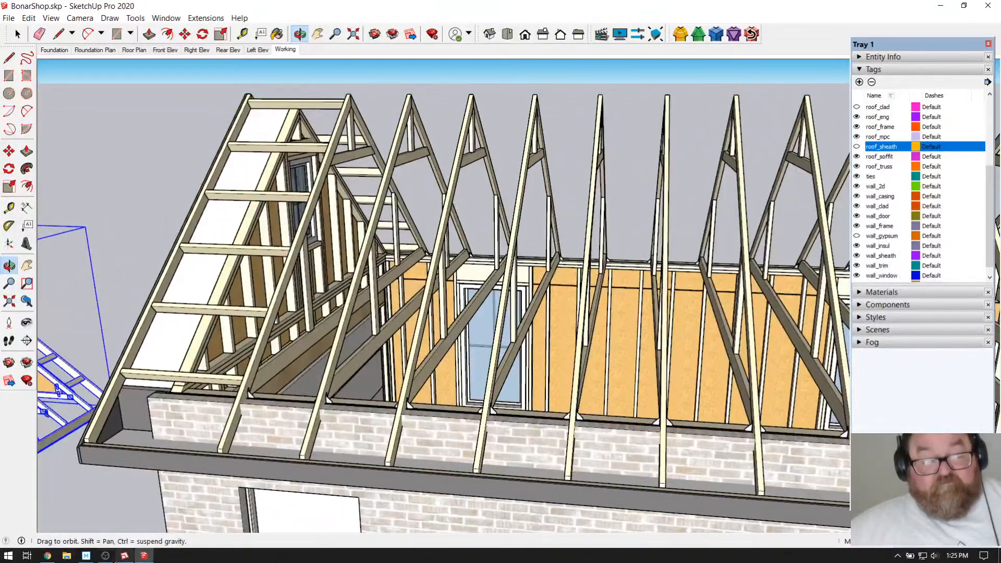
# Step: Switch to Chrome and search Google for "apa" in a new tab
pyautogui.click(47, 556)
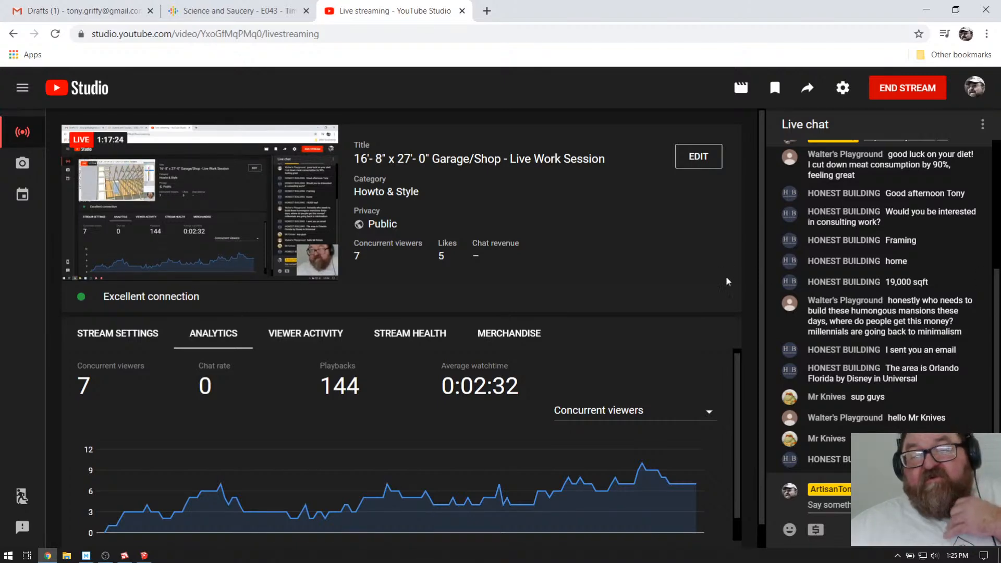
pyautogui.click(486, 11)
pyautogui.click(945, 56)
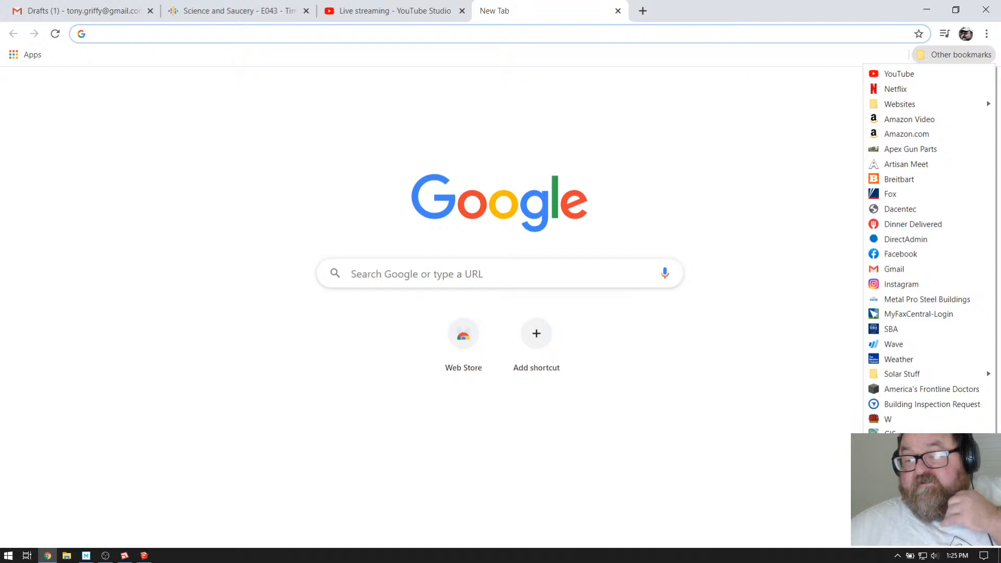
pyautogui.click(424, 266)
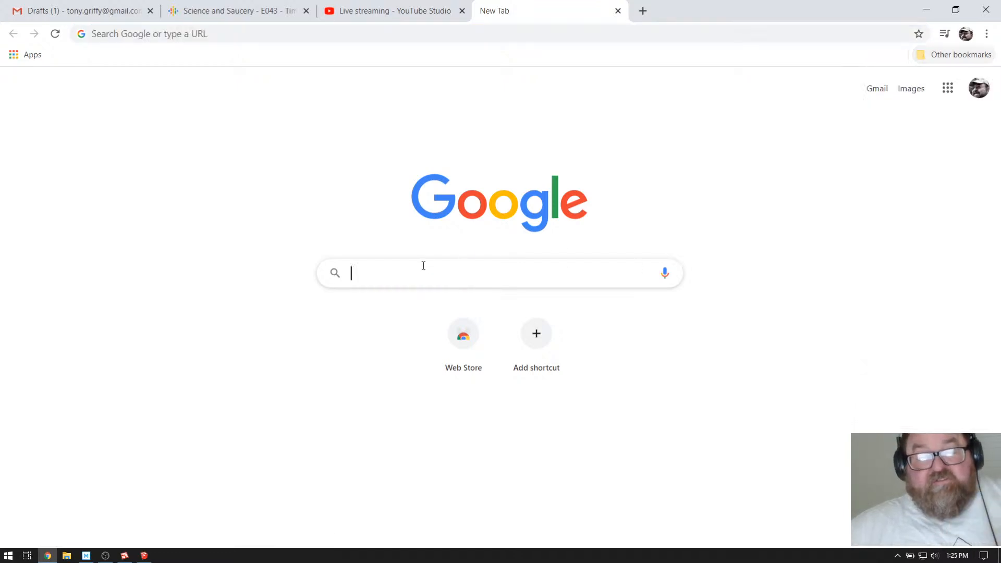
pyautogui.write('apa')
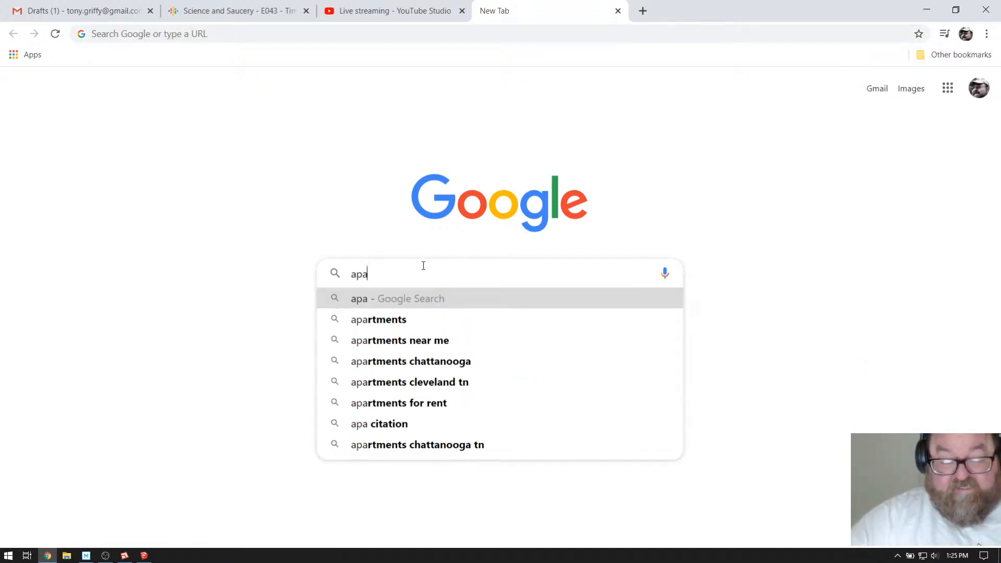
pyautogui.press('Return')
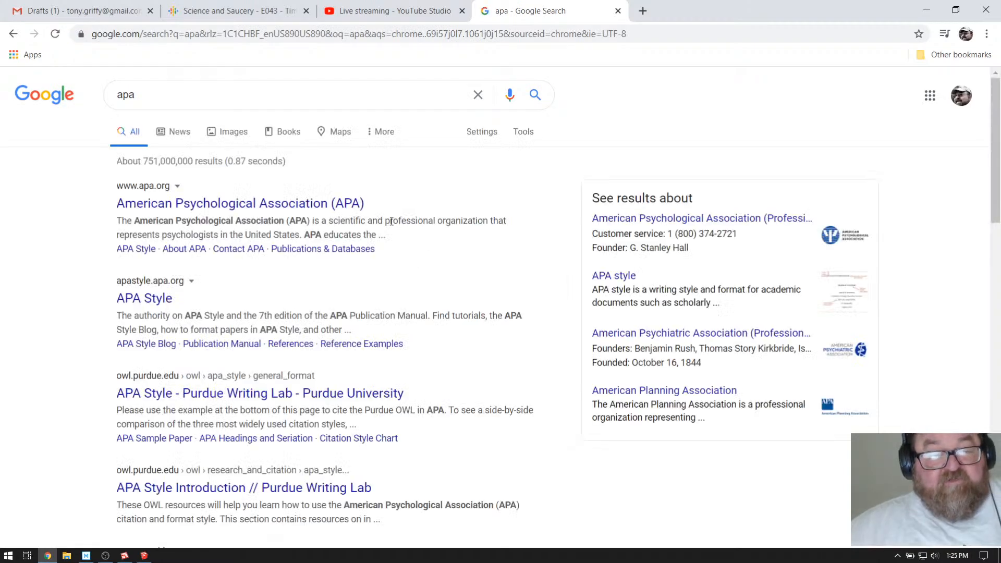
# Step: Try to refine the Google search for APA by adding the word plywood
pyautogui.scroll(-1, 184, 365)
pyautogui.scroll(-3, 183, 365)
pyautogui.scroll(3, 184, 365)
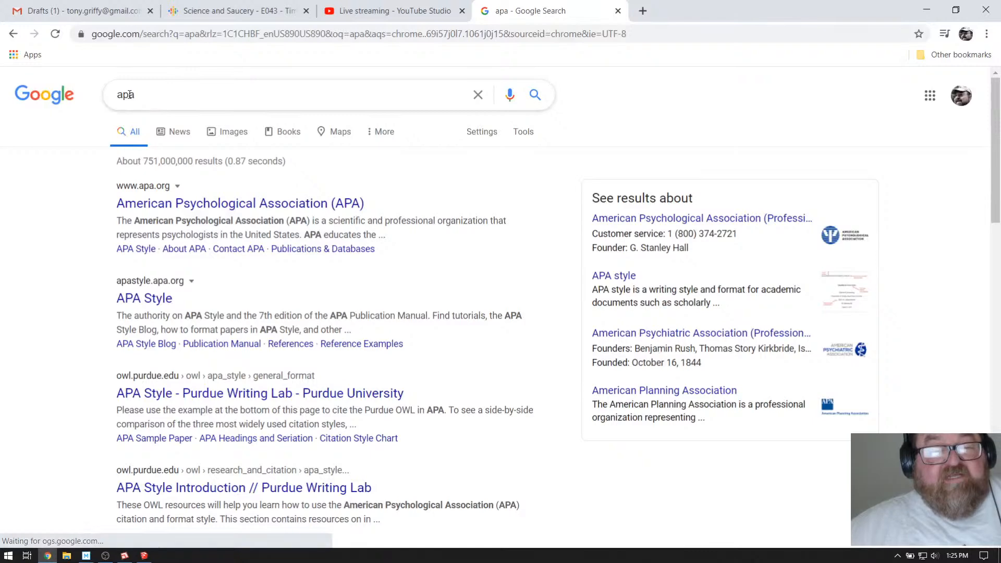
pyautogui.click(129, 95)
pyautogui.write('l')
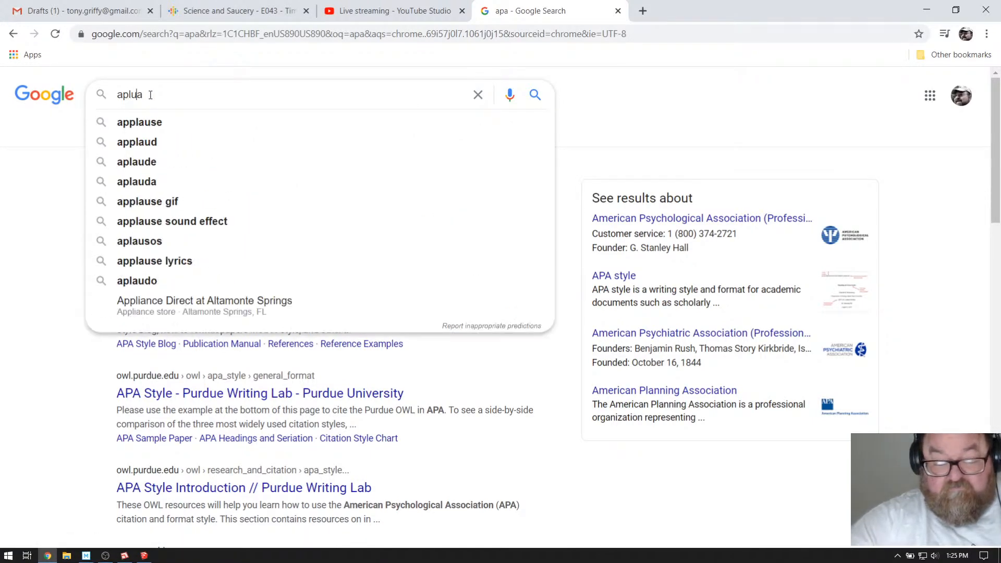
pyautogui.write('ywwod')
pyautogui.press('Return')
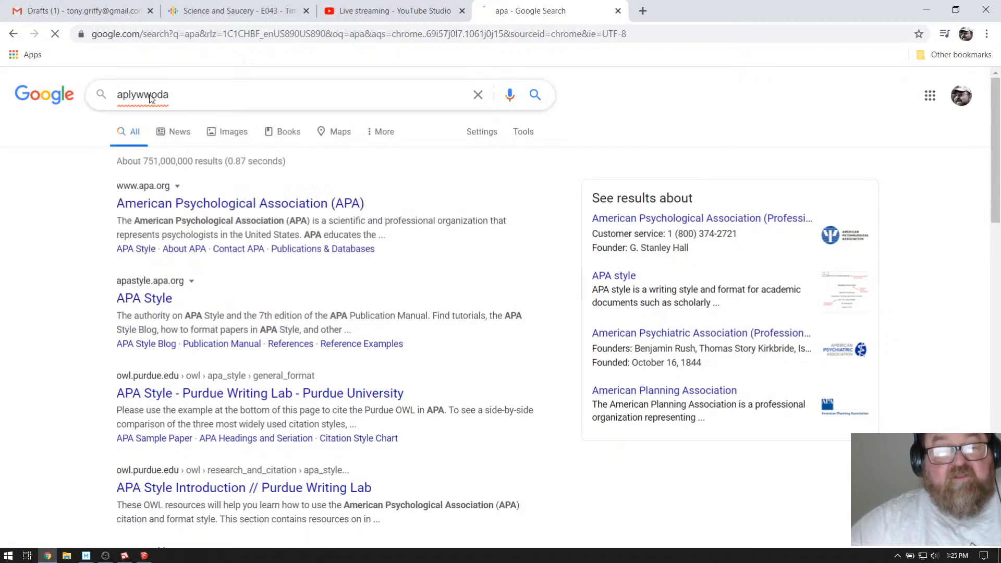
pyautogui.scroll(-1, 196, 135)
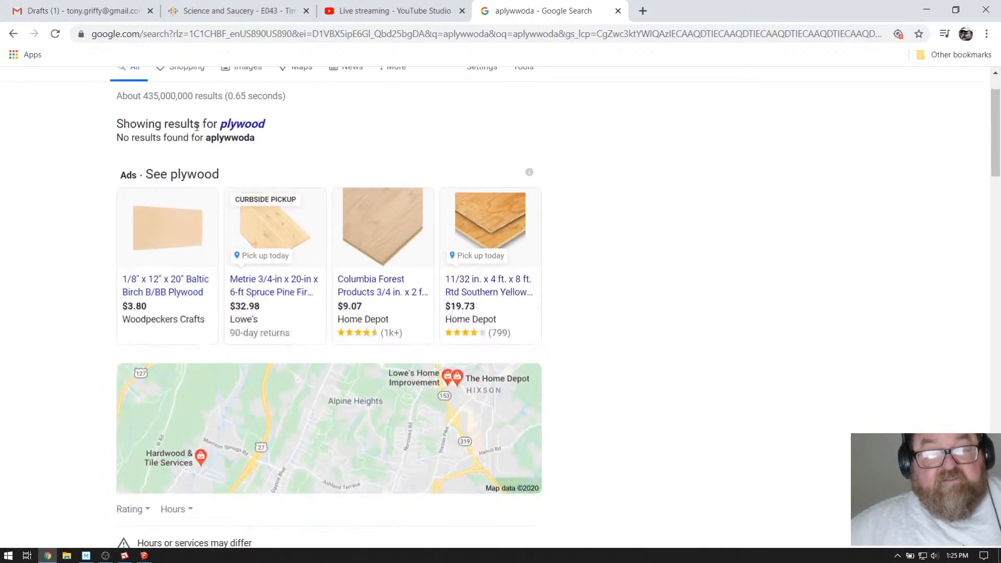
pyautogui.scroll(1, 229, 140)
# Step: Search Google for "american plywood association" and open the APA – The Engineered Wood Association home page
pyautogui.moveTo(175, 95); pyautogui.dragTo(122, 96)
pyautogui.doubleClick(135, 90)
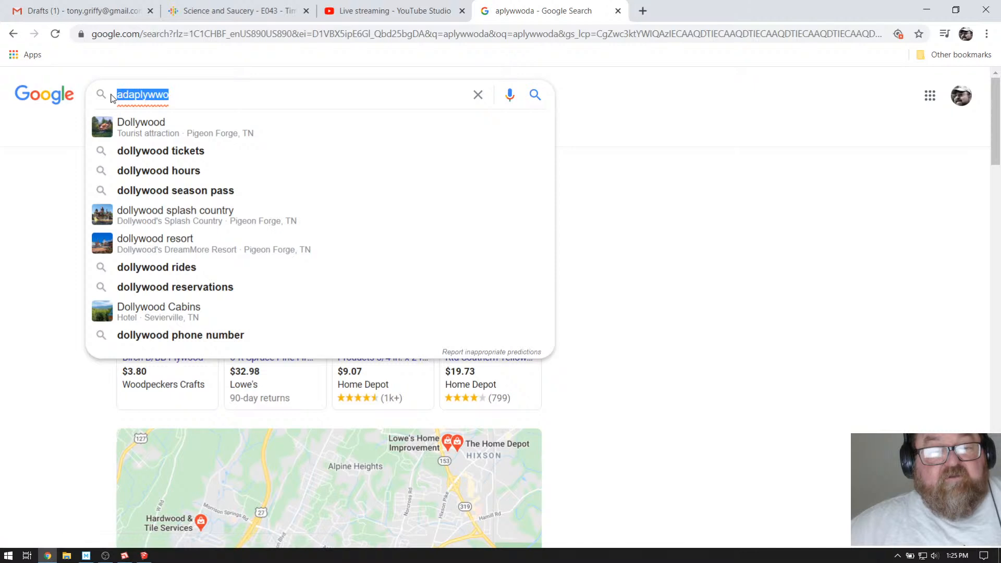
pyautogui.write('american')
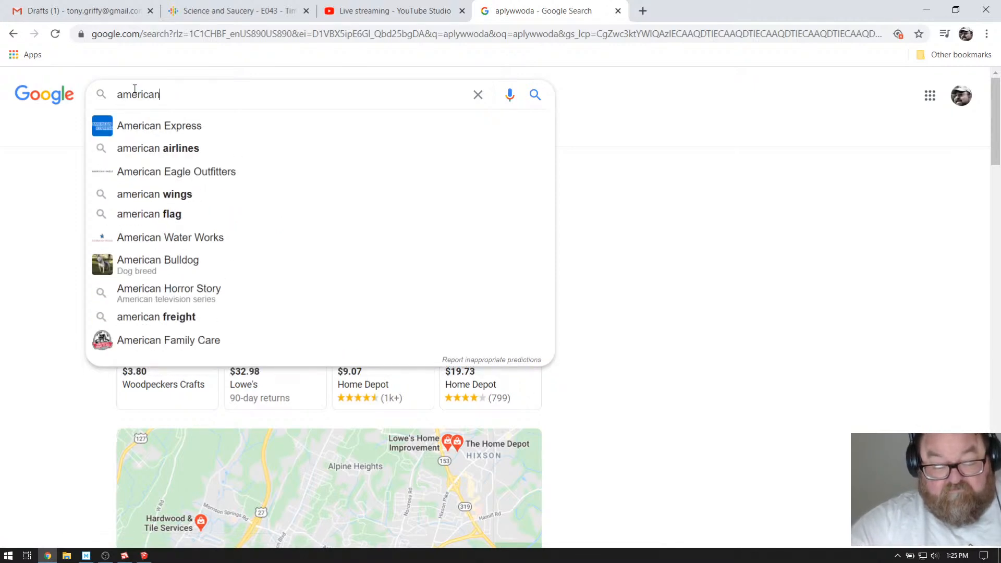
pyautogui.write(' plywoo')
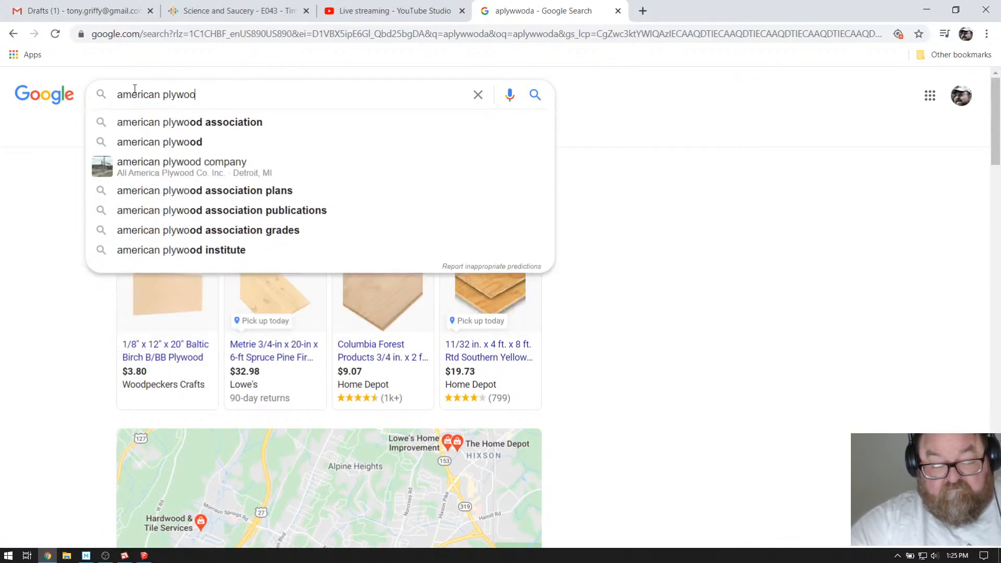
pyautogui.write('d associa')
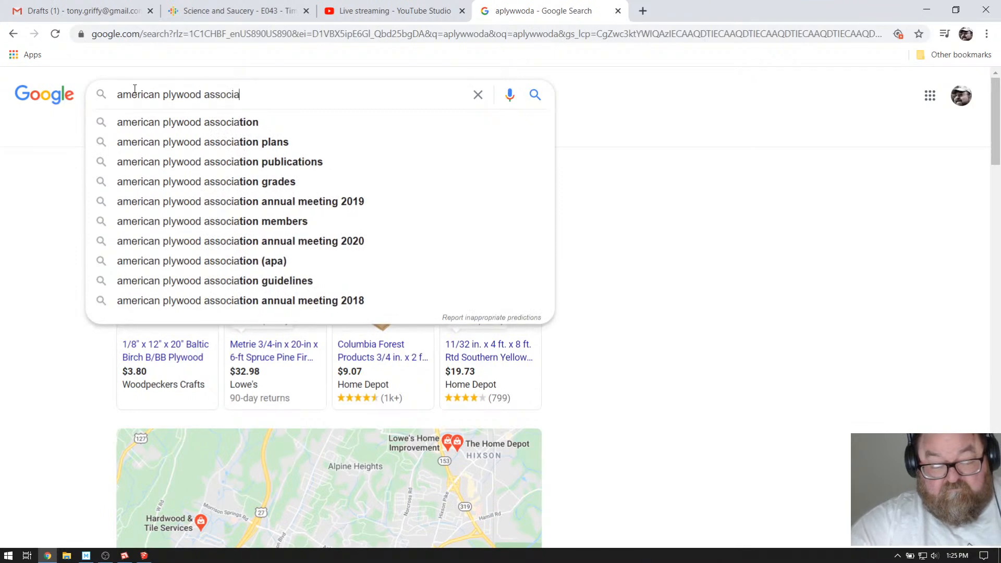
pyautogui.write('tion')
pyautogui.press('Return')
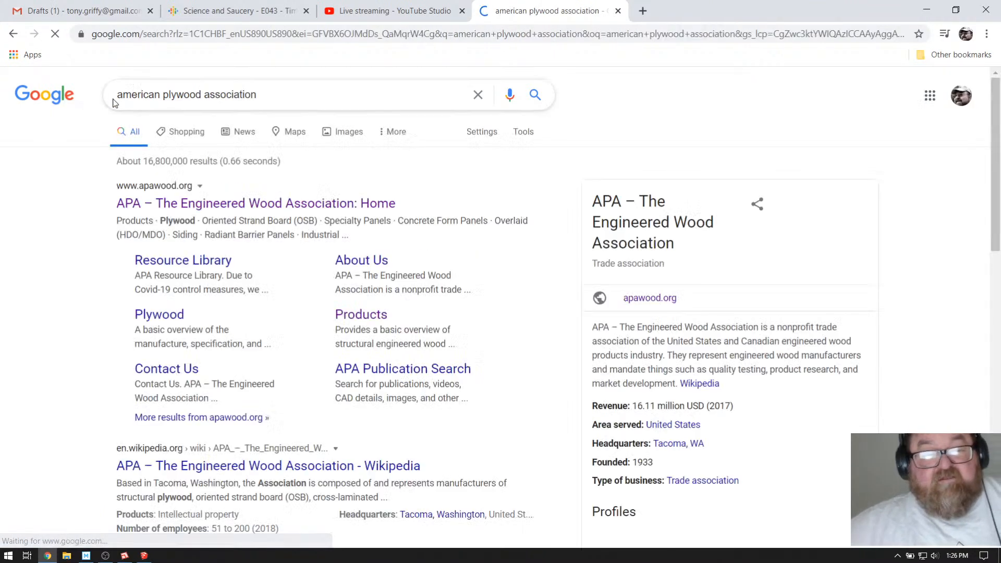
pyautogui.click(206, 204)
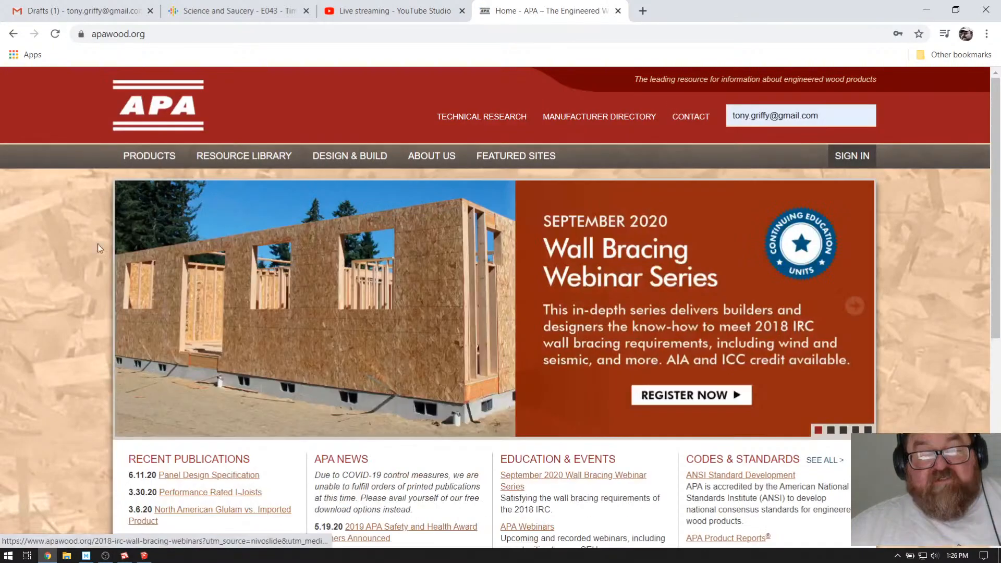
pyautogui.scroll(-3, 92, 245)
pyautogui.scroll(3, 92, 250)
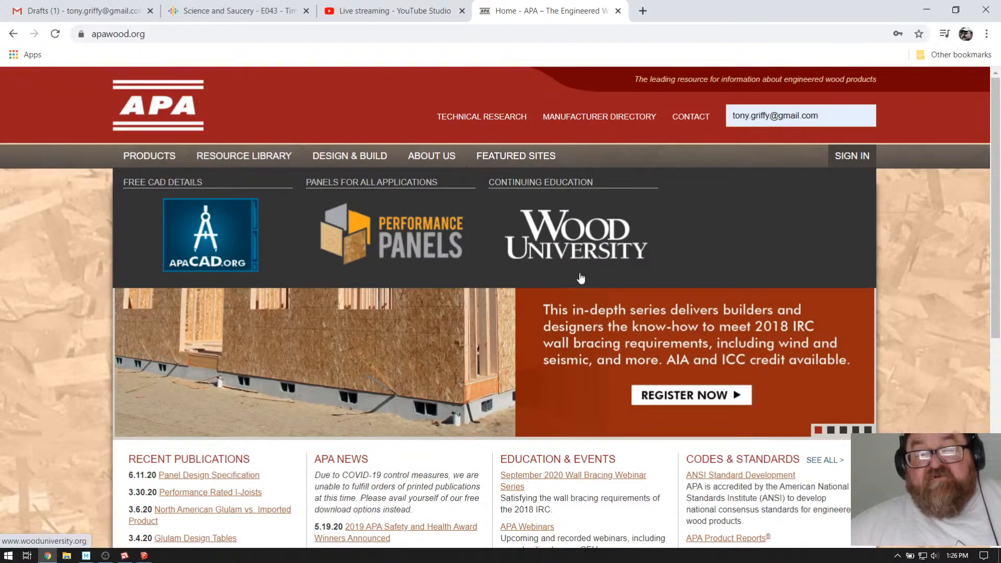
pyautogui.moveTo(349, 151)
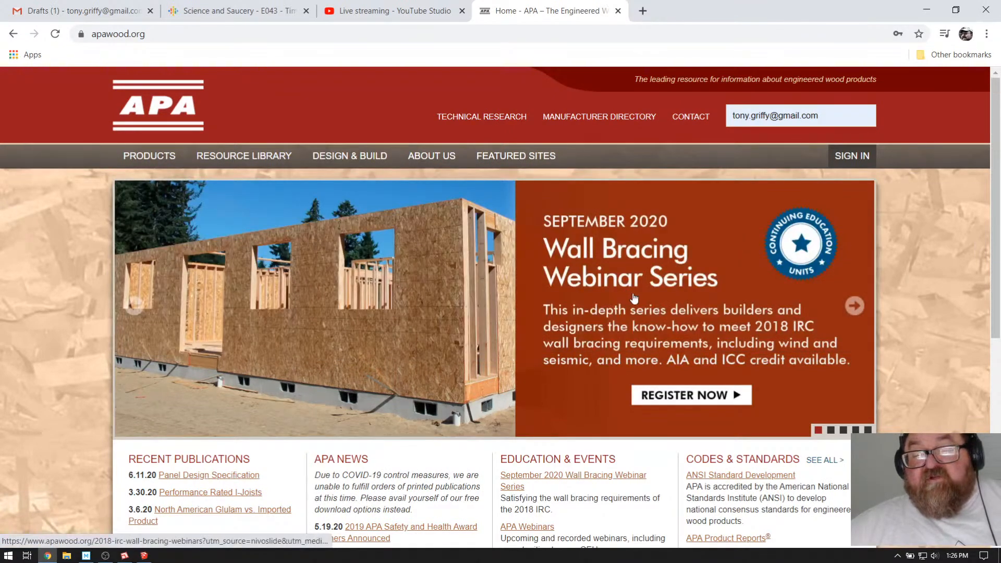
pyautogui.scroll(-2, 634, 298)
pyautogui.scroll(2, 583, 301)
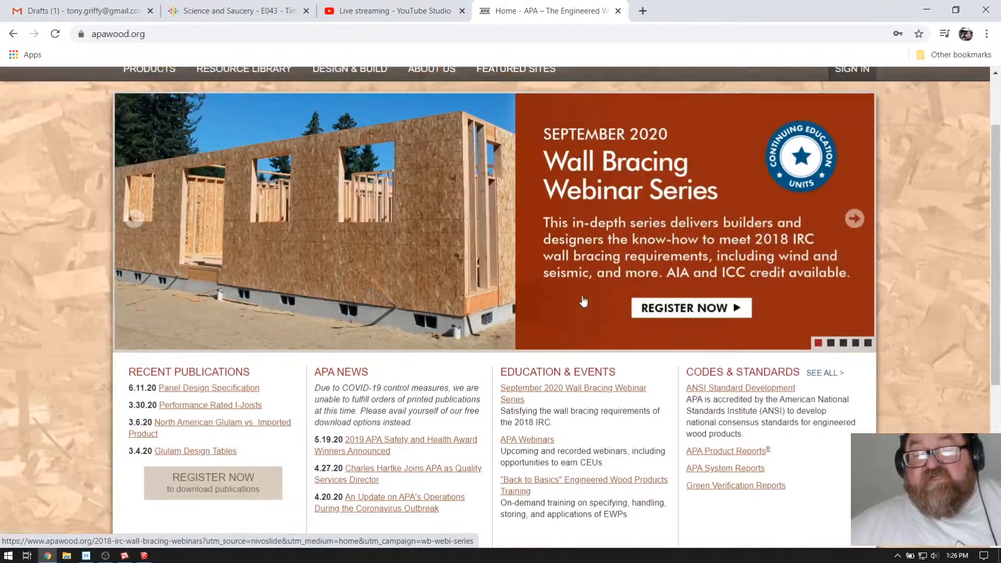
pyautogui.moveTo(264, 160)
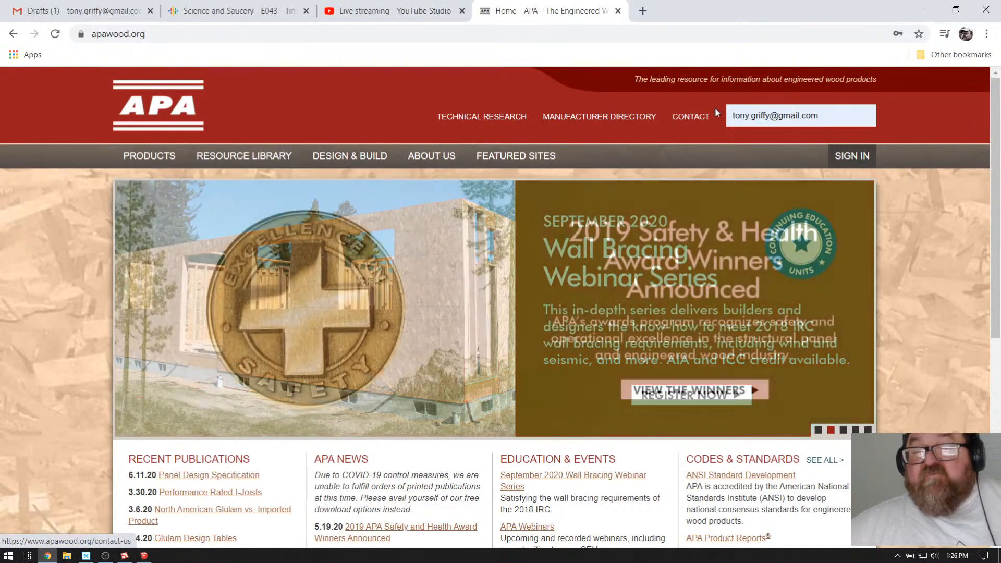
# Step: Try to search the APA website for "shear walls"
pyautogui.click(746, 114)
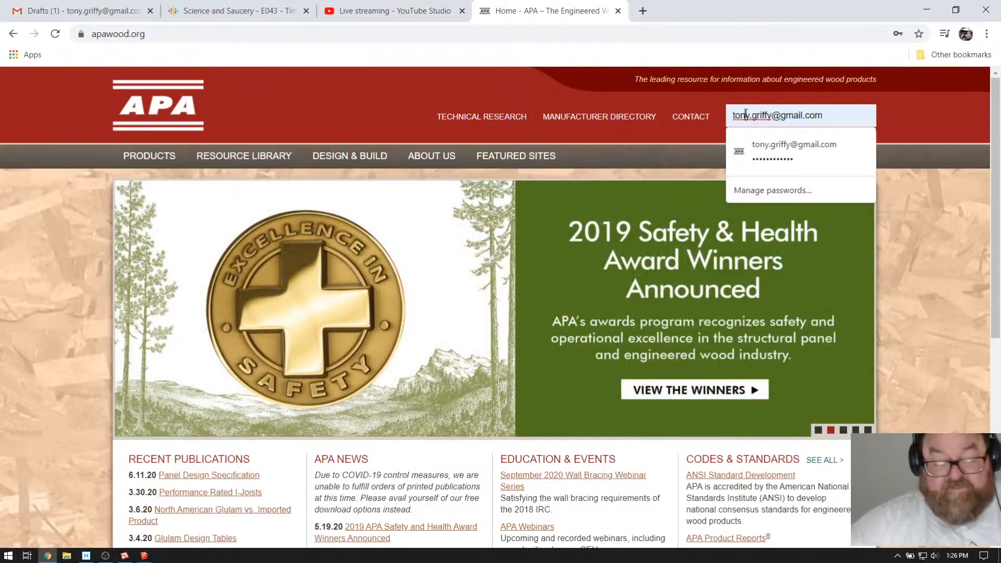
pyautogui.write('shear walls')
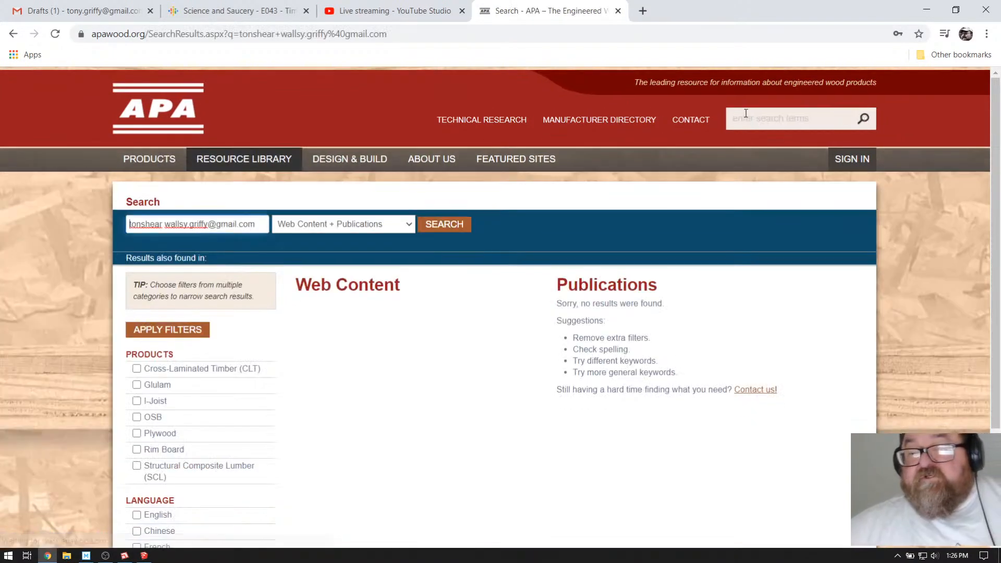
pyautogui.click(774, 120)
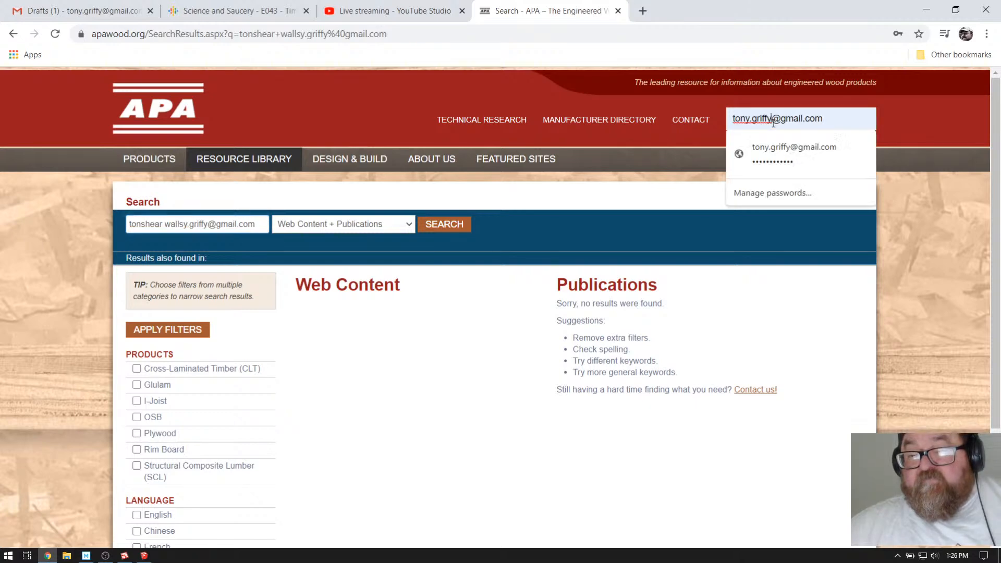
pyautogui.click(680, 110)
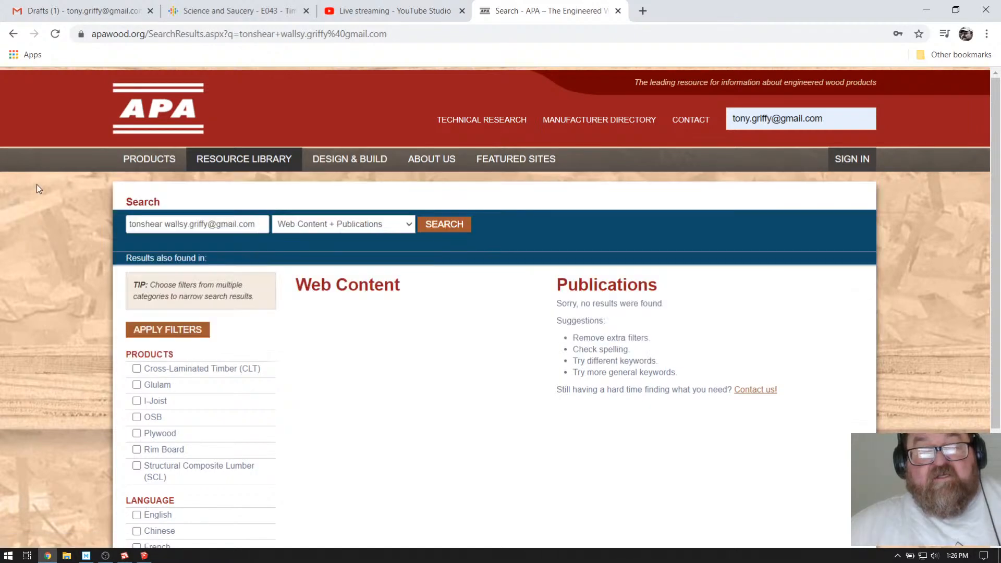
# Step: Replace the query on the APA search page with "shear wall" and run the search
pyautogui.click(210, 229)
pyautogui.moveTo(255, 224); pyautogui.dragTo(94, 219)
pyautogui.write('shear w')
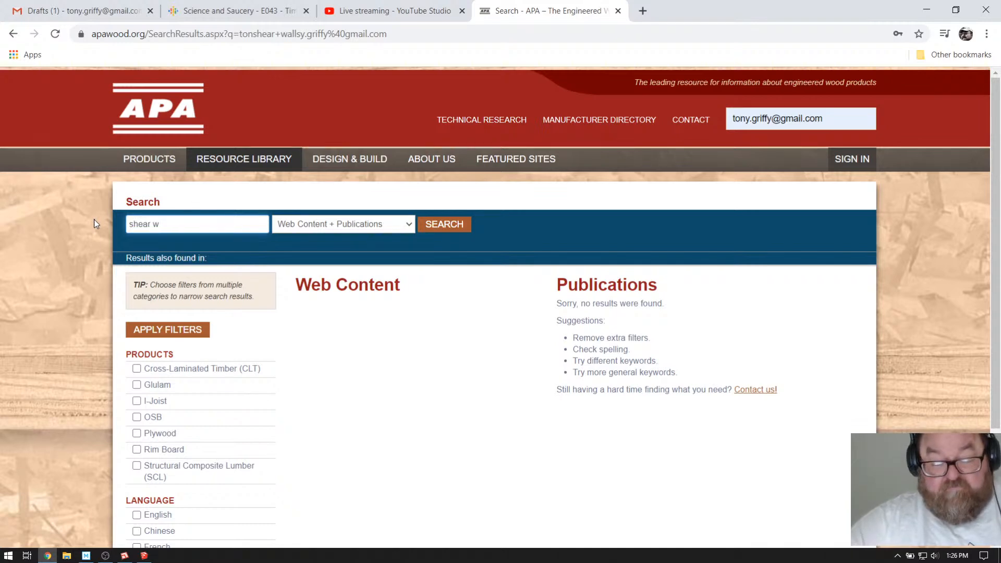
pyautogui.write('all')
pyautogui.press('Return')
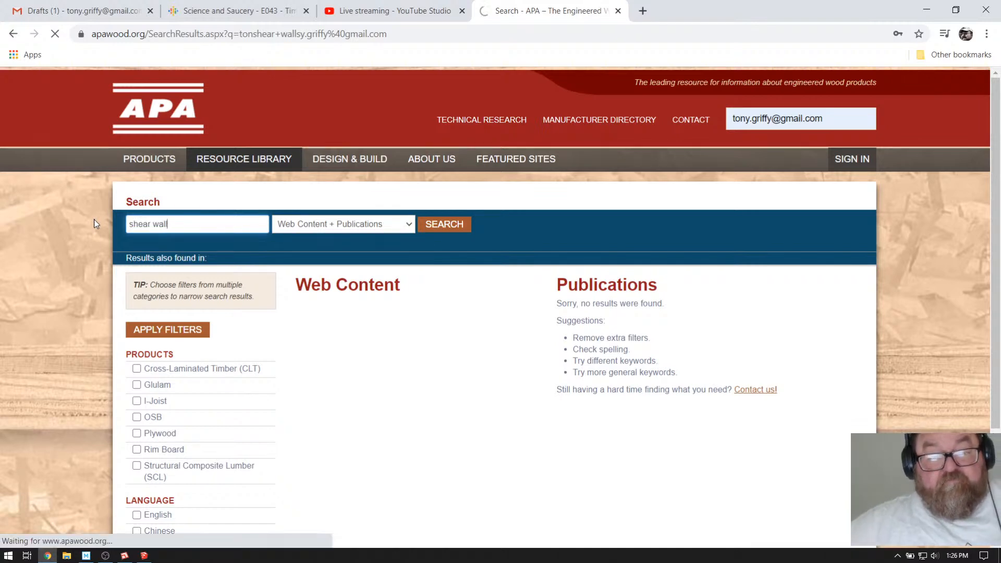
# Step: Open the "Shear Wall Analysis Made Easy" result and review its webinar video and participant questions and answers
pyautogui.scroll(-3, 409, 291)
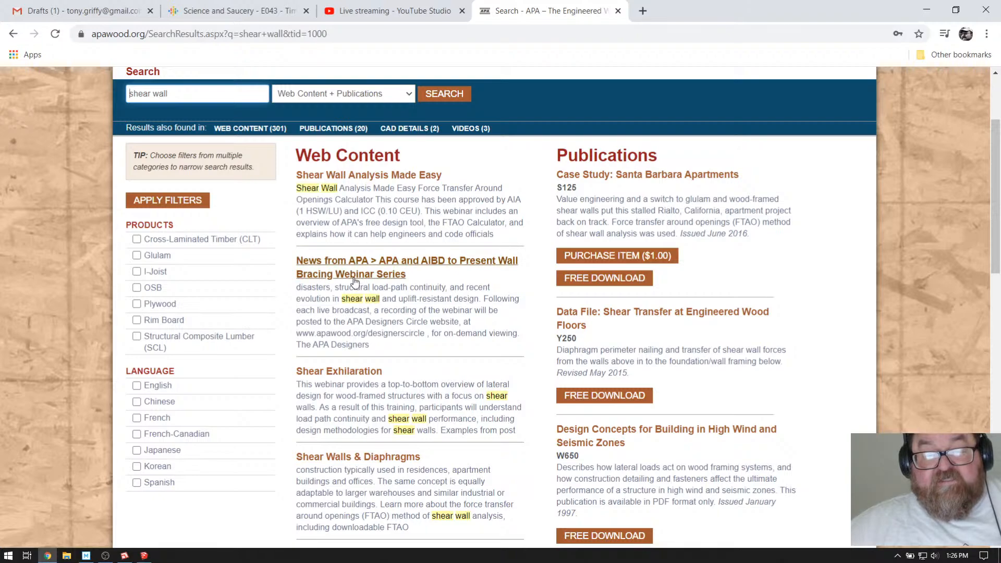
pyautogui.click(395, 177)
pyautogui.scroll(-3, 151, 282)
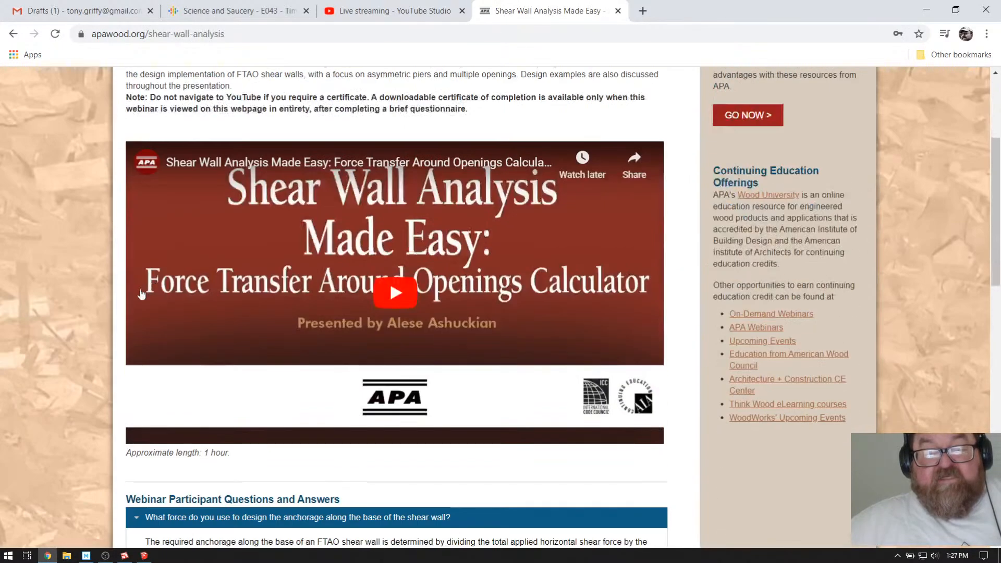
pyautogui.scroll(-3, 400, 287)
pyautogui.scroll(3, 443, 292)
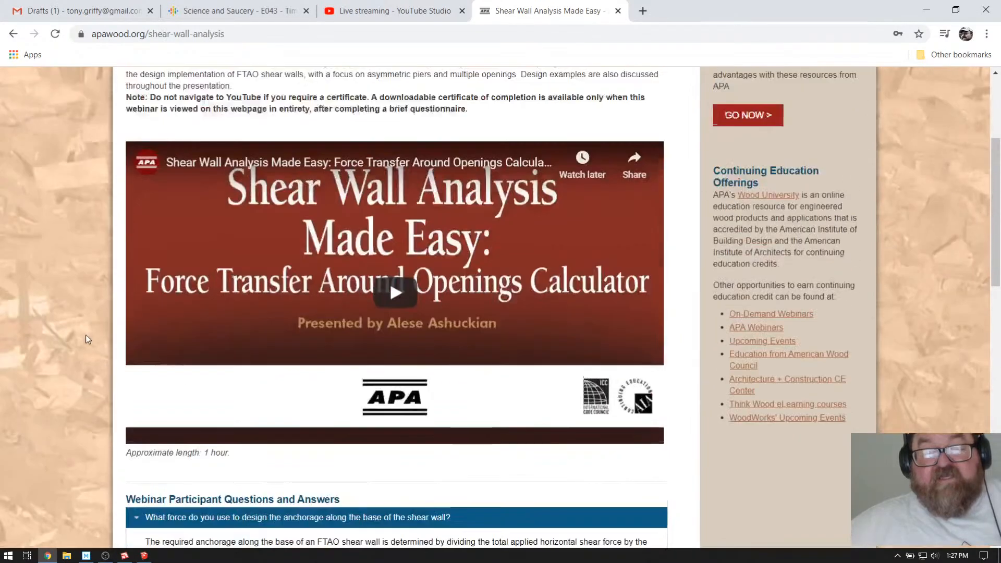
pyautogui.scroll(-8, 90, 317)
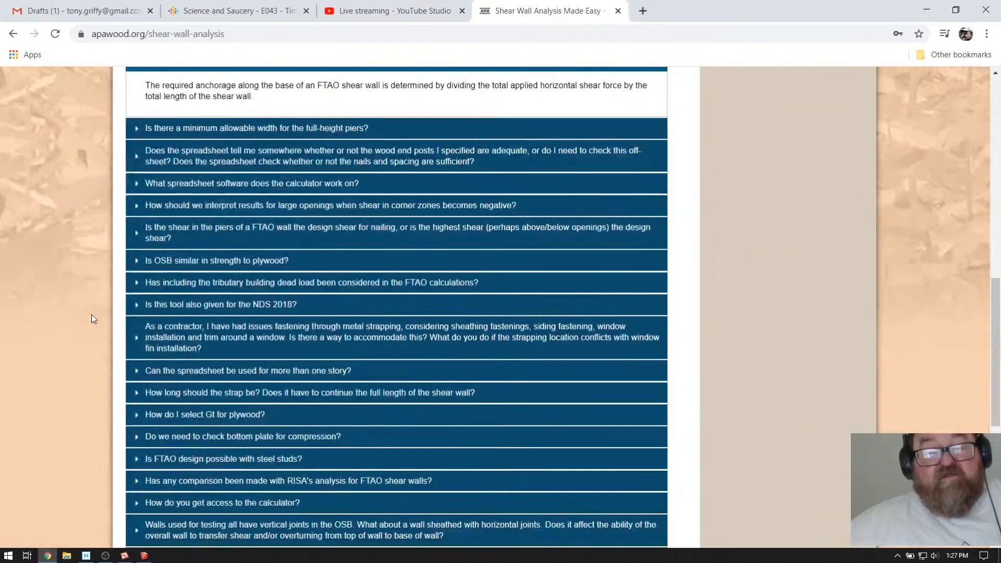
pyautogui.scroll(2, 120, 286)
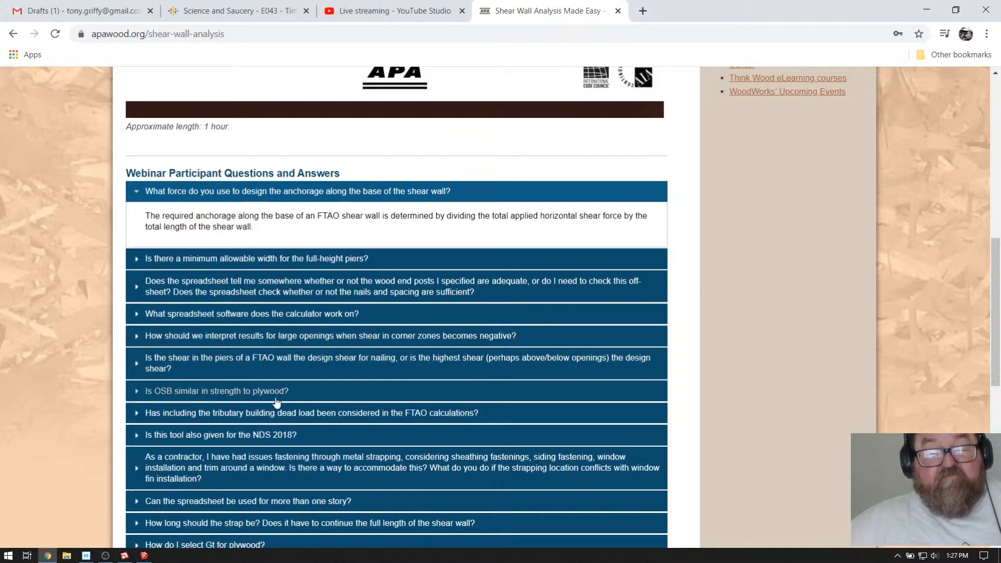
pyautogui.scroll(2, 95, 332)
pyautogui.scroll(1, 96, 332)
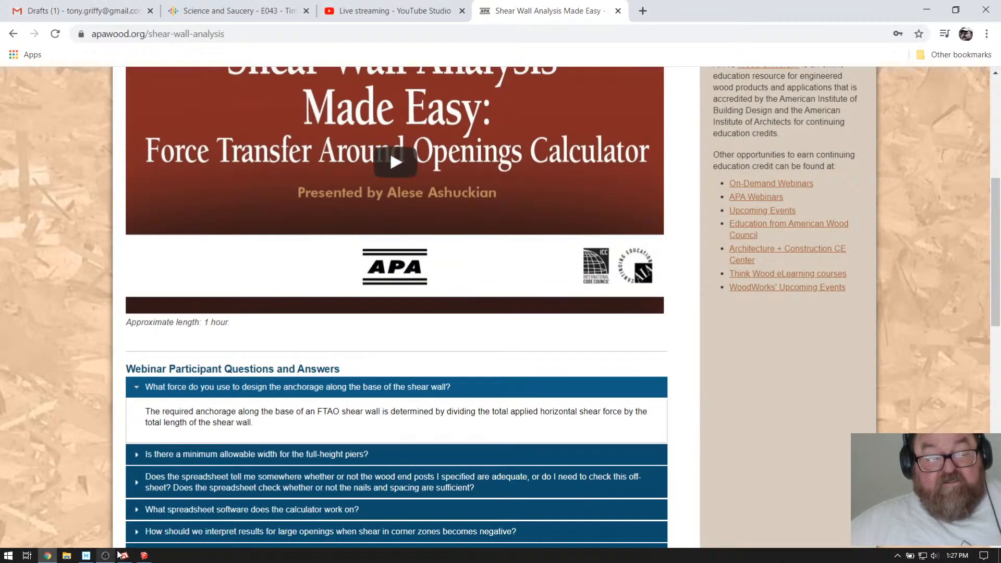
# Step: Switch to SketchUp and examine the garage door header and its supporting studs from inside the garage
pyautogui.click(144, 555)
pyautogui.moveTo(501, 240); pyautogui.dragTo(447, 247, button='middle')
pyautogui.scroll(6, 447, 247)
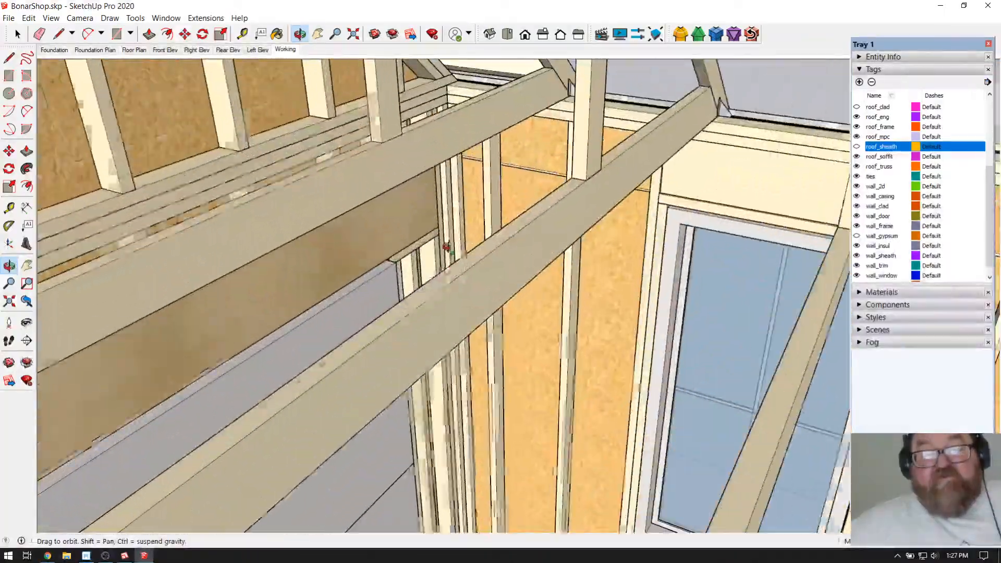
pyautogui.scroll(5, 447, 247)
pyautogui.moveTo(392, 205); pyautogui.dragTo(256, 206, button='middle')
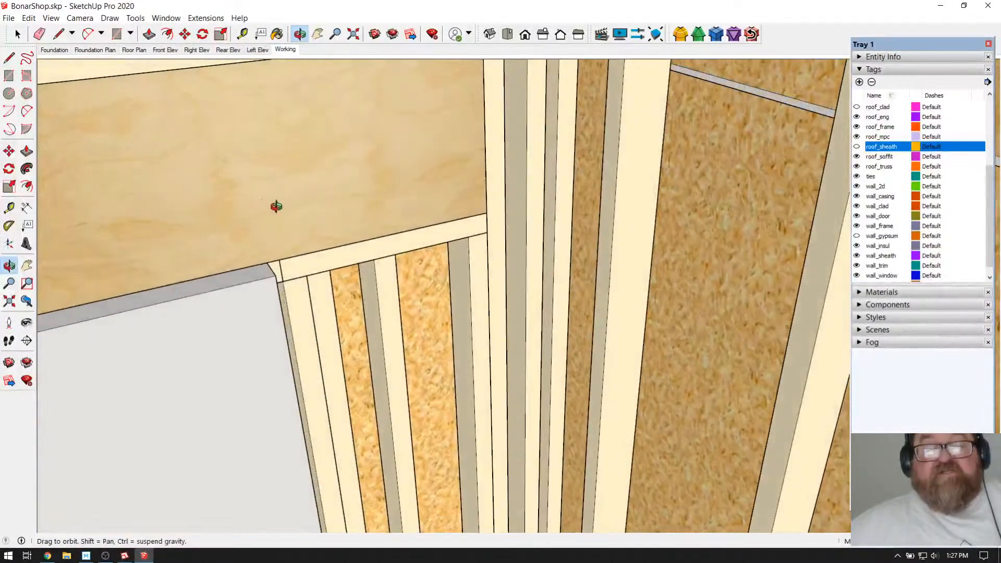
pyautogui.moveTo(418, 230); pyautogui.dragTo(276, 260, button='middle')
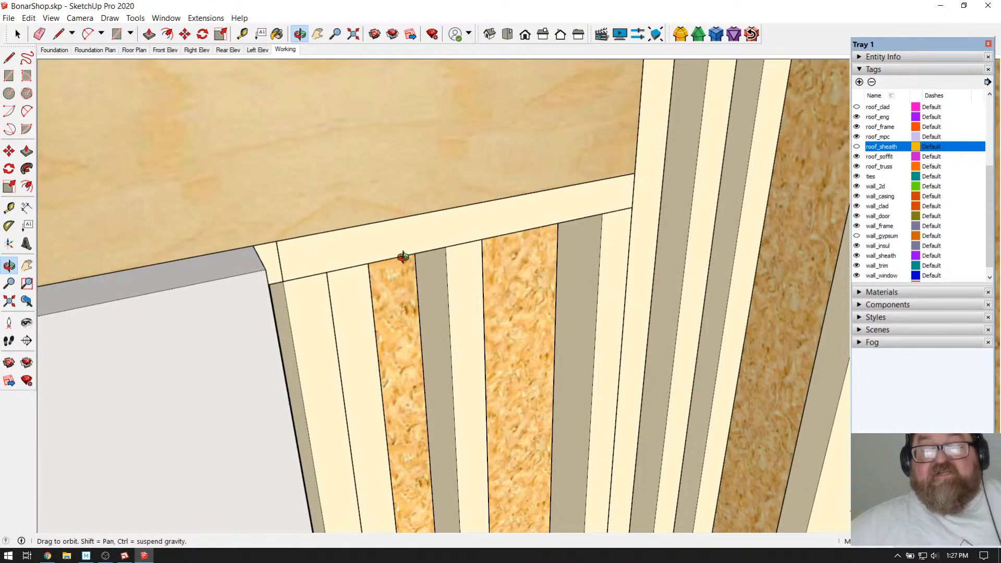
pyautogui.moveTo(421, 243); pyautogui.dragTo(514, 408, button='middle')
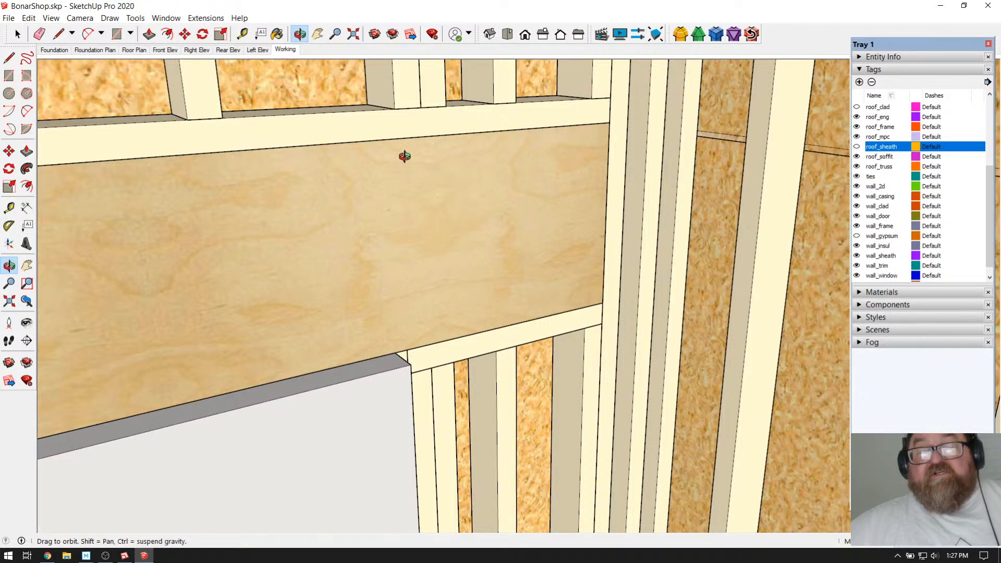
# Step: Hide the wall_clad and wall_sheath tags to expose the framing around the garage door header from outside
pyautogui.moveTo(437, 169); pyautogui.dragTo(419, 281)
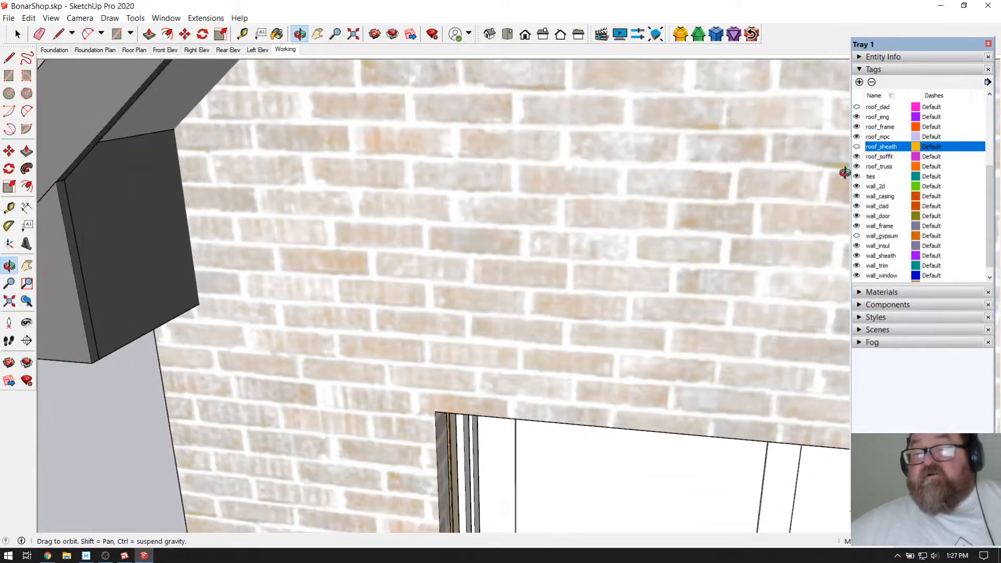
pyautogui.scroll(-1, 885, 178)
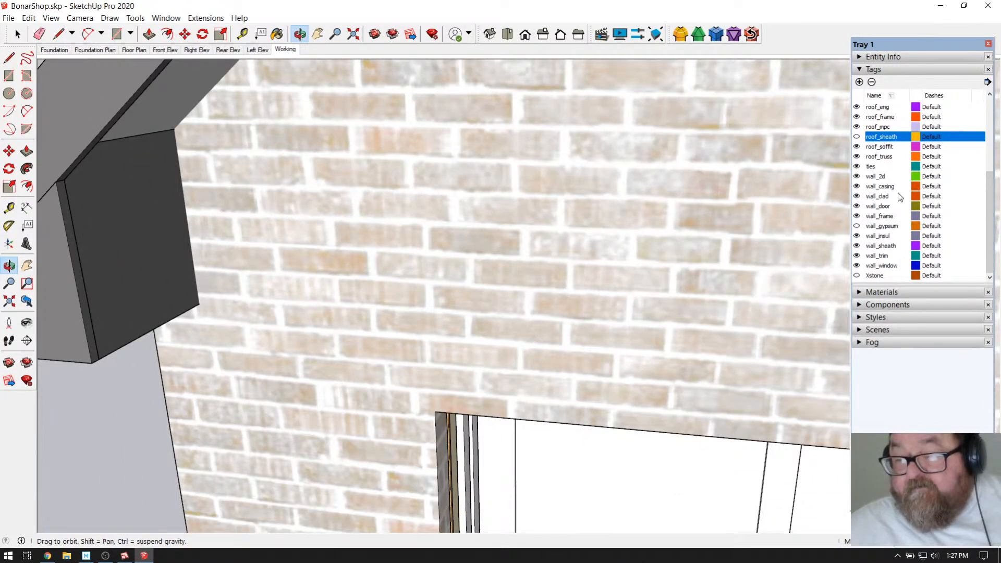
pyautogui.click(857, 196)
pyautogui.moveTo(369, 277); pyautogui.dragTo(418, 209)
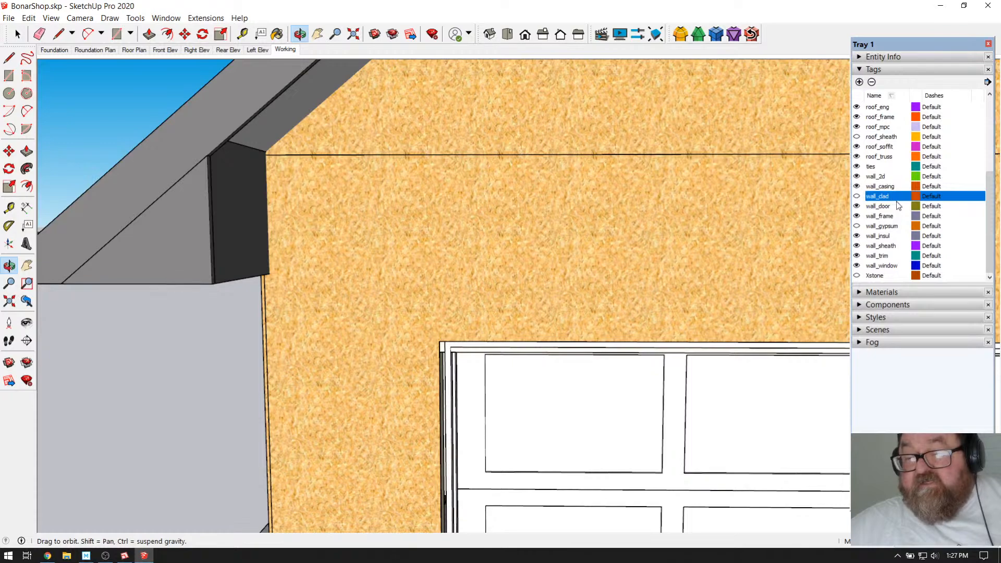
pyautogui.click(857, 245)
pyautogui.moveTo(365, 277); pyautogui.dragTo(433, 276)
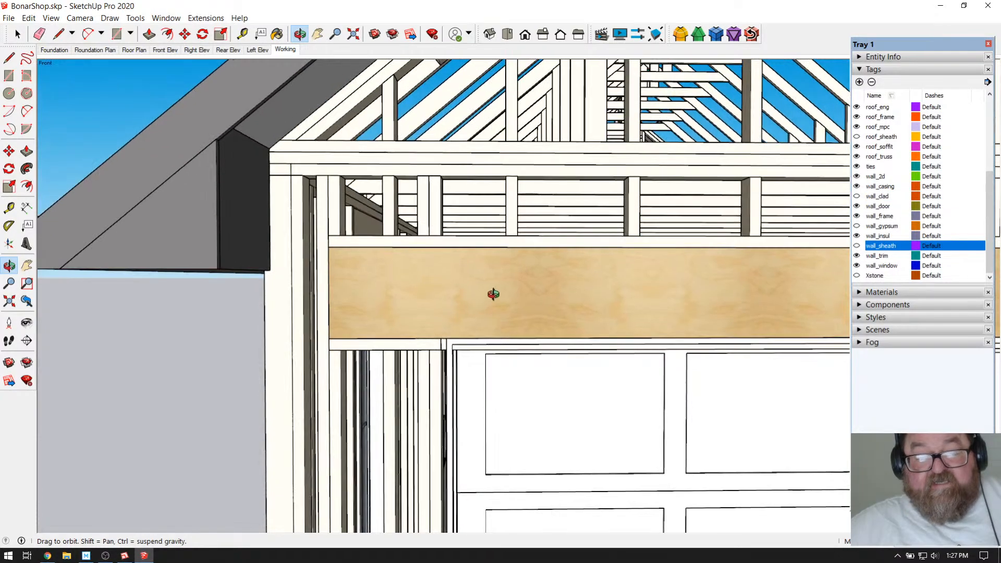
pyautogui.moveTo(312, 282); pyautogui.dragTo(391, 289)
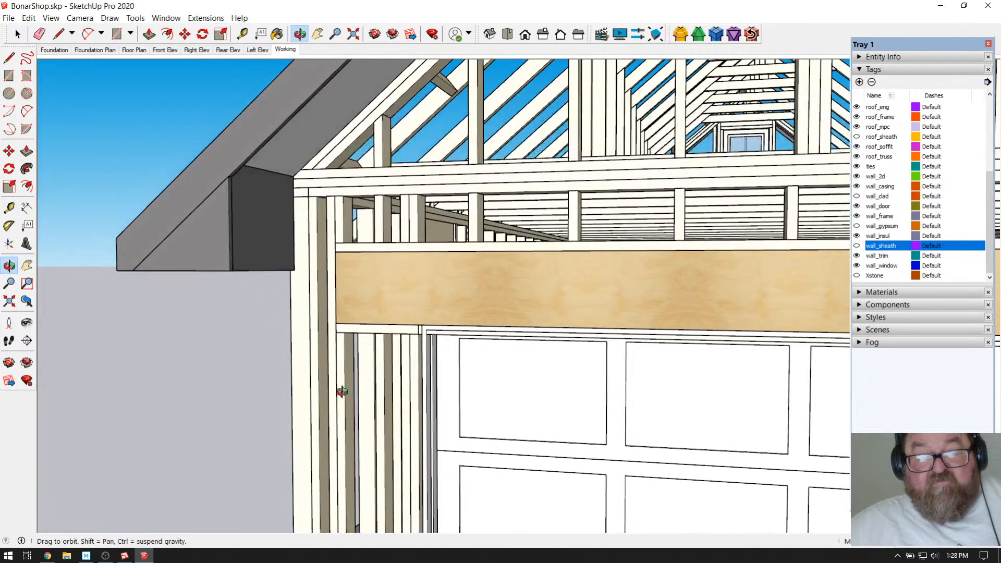
# Step: Examine the garage door header, its supporting studs and the adjoining side wall framing from outside the building
pyautogui.scroll(3, 415, 379)
pyautogui.moveTo(442, 223); pyautogui.dragTo(439, 320)
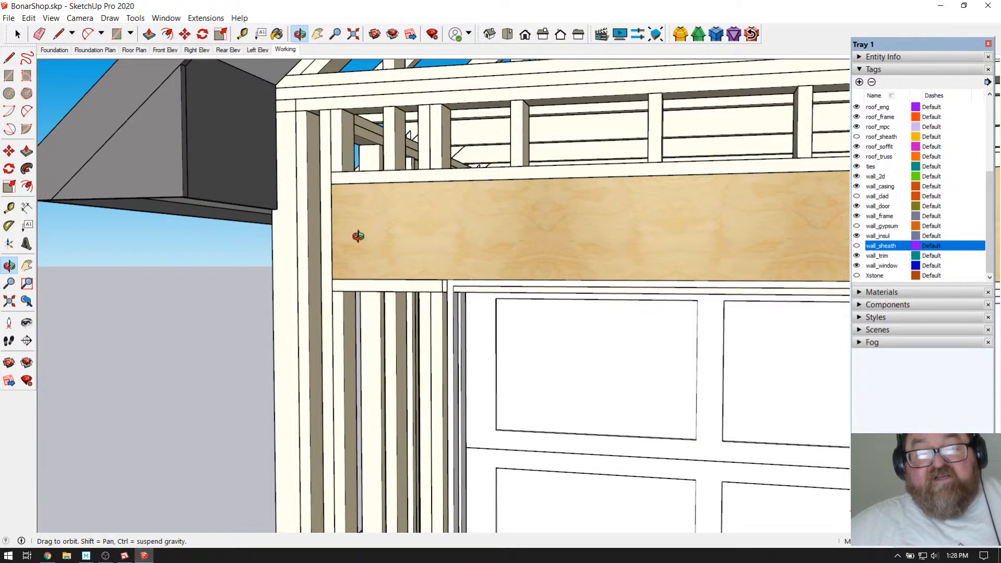
pyautogui.scroll(-8, 398, 269)
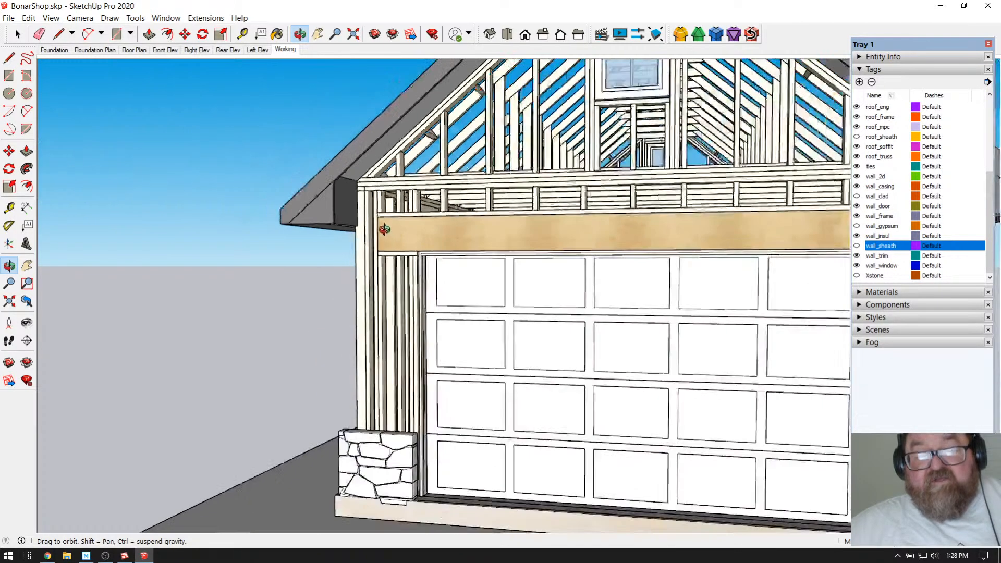
pyautogui.moveTo(409, 387); pyautogui.dragTo(438, 252, button='middle')
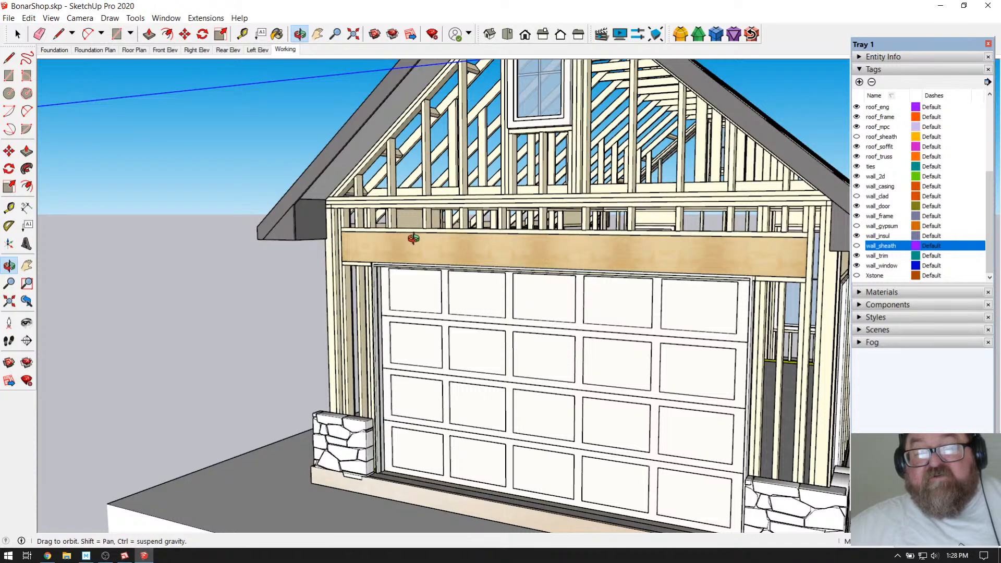
pyautogui.moveTo(413, 239); pyautogui.dragTo(353, 245)
pyautogui.moveTo(620, 251); pyautogui.dragTo(403, 254)
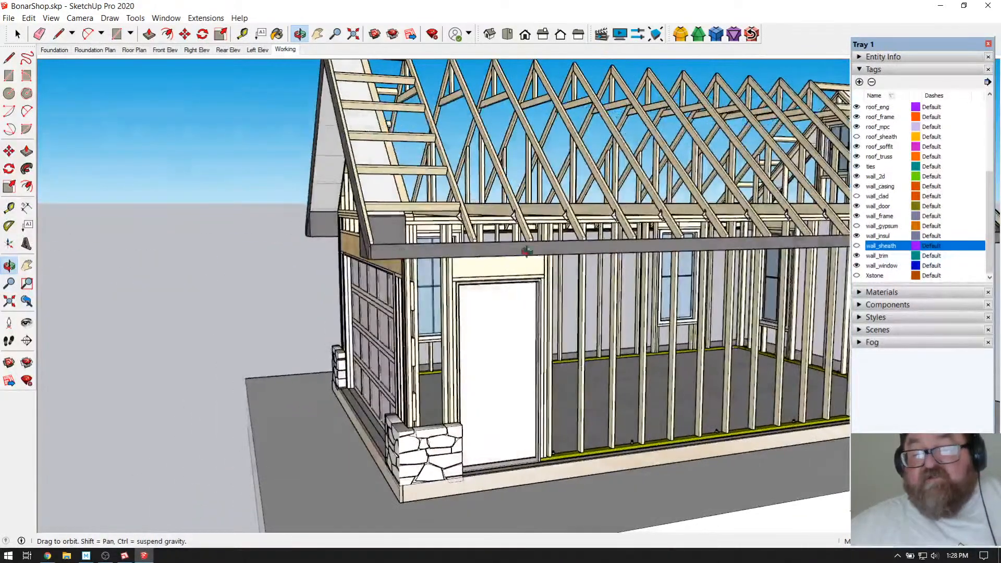
# Step: Show the wall_sheath tag again and inspect the sheathed side walls, trusses and front wall around the garage
pyautogui.click(858, 246)
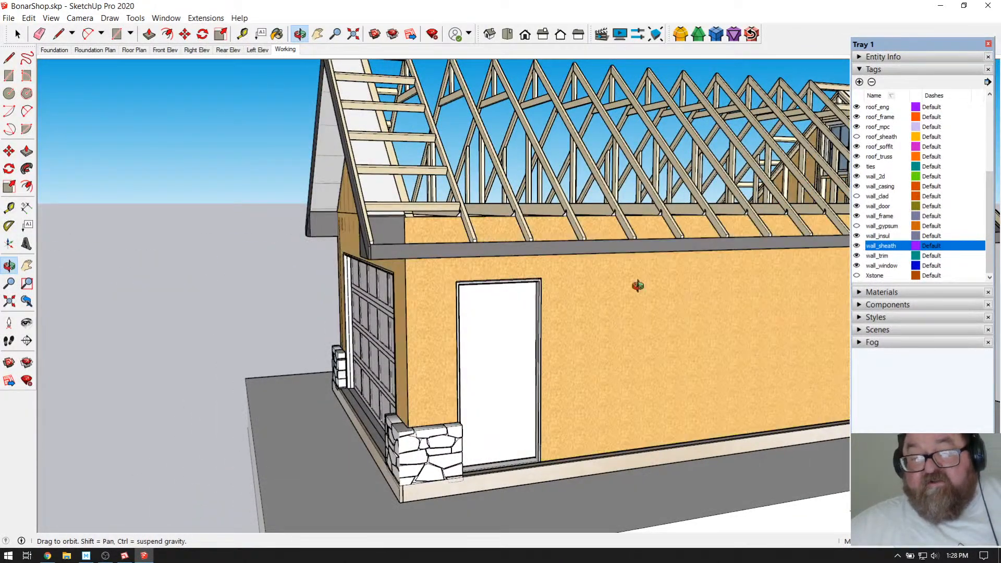
pyautogui.moveTo(436, 289); pyautogui.dragTo(380, 298)
pyautogui.moveTo(707, 320); pyautogui.dragTo(695, 247)
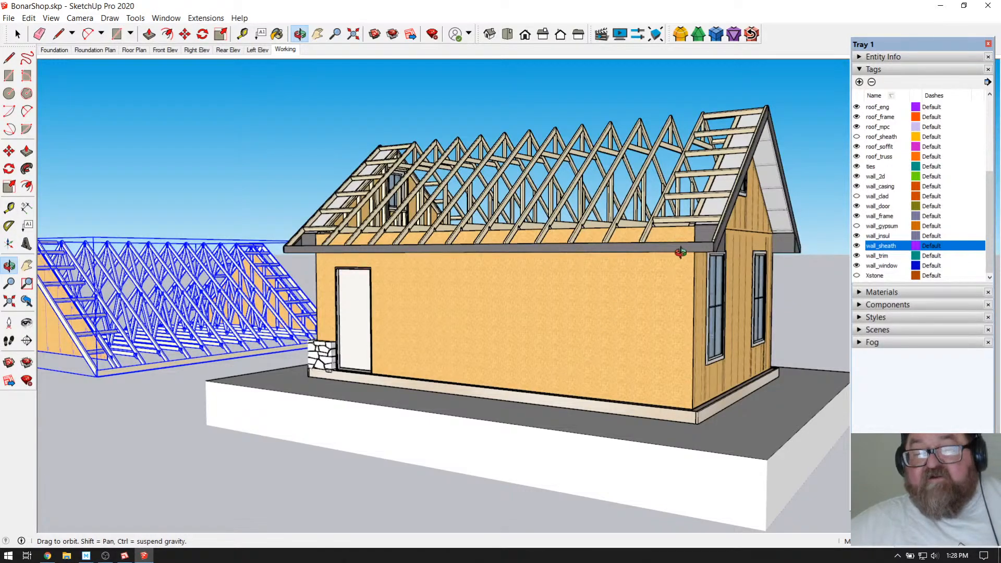
pyautogui.moveTo(652, 255); pyautogui.dragTo(522, 313)
pyautogui.scroll(-6, 522, 313)
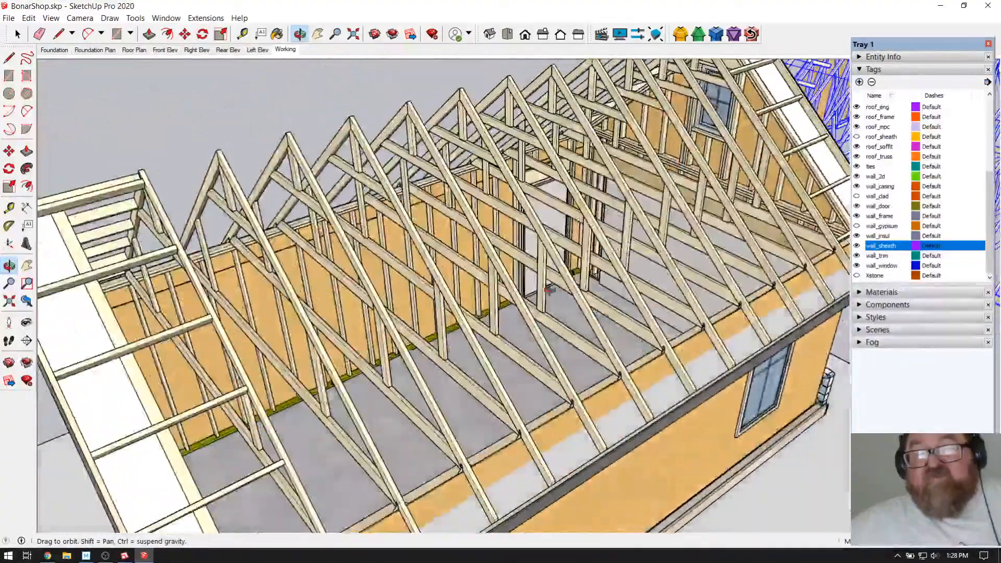
pyautogui.scroll(5, 548, 286)
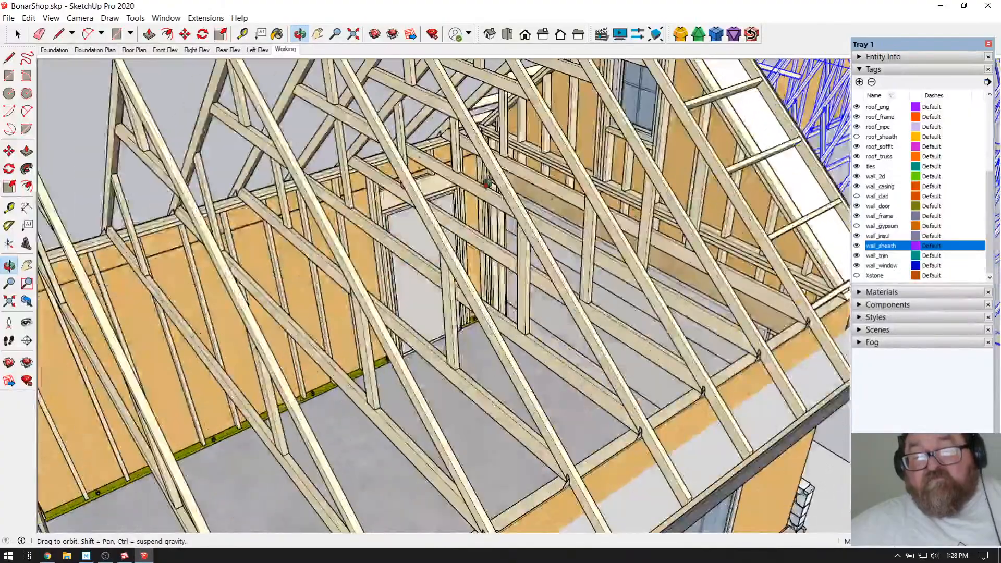
pyautogui.scroll(-6, 561, 196)
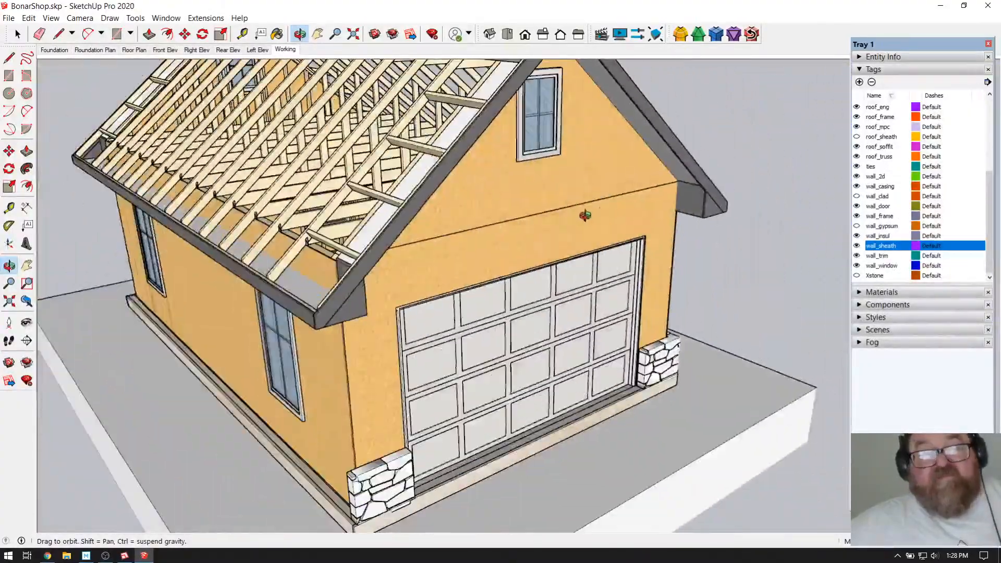
pyautogui.moveTo(586, 215); pyautogui.dragTo(422, 211)
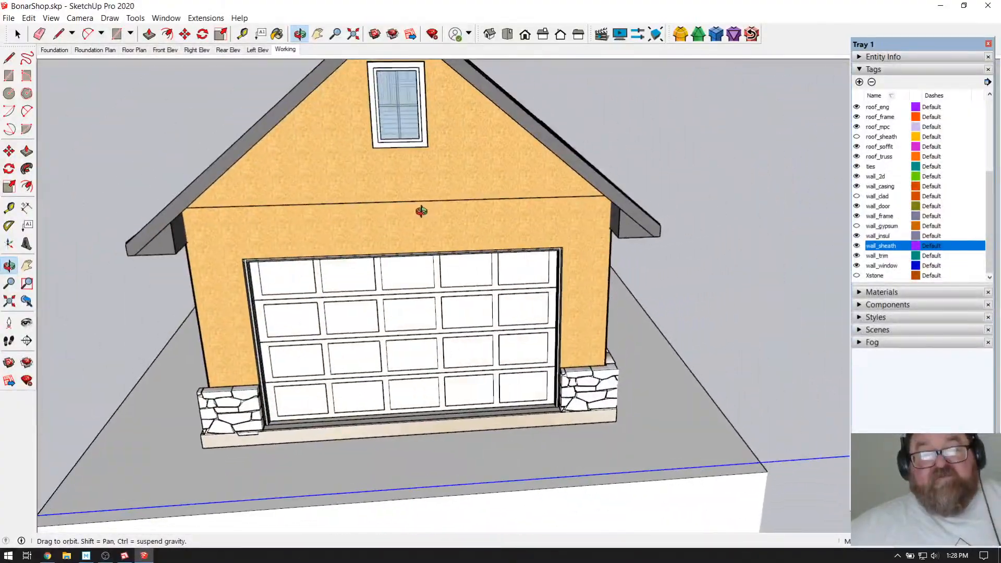
# Step: Switch to Chrome and check the YouTube Studio live chat, the shear wall article, the podcast page and the Gmail drafts
pyautogui.click(47, 557)
pyautogui.click(414, 6)
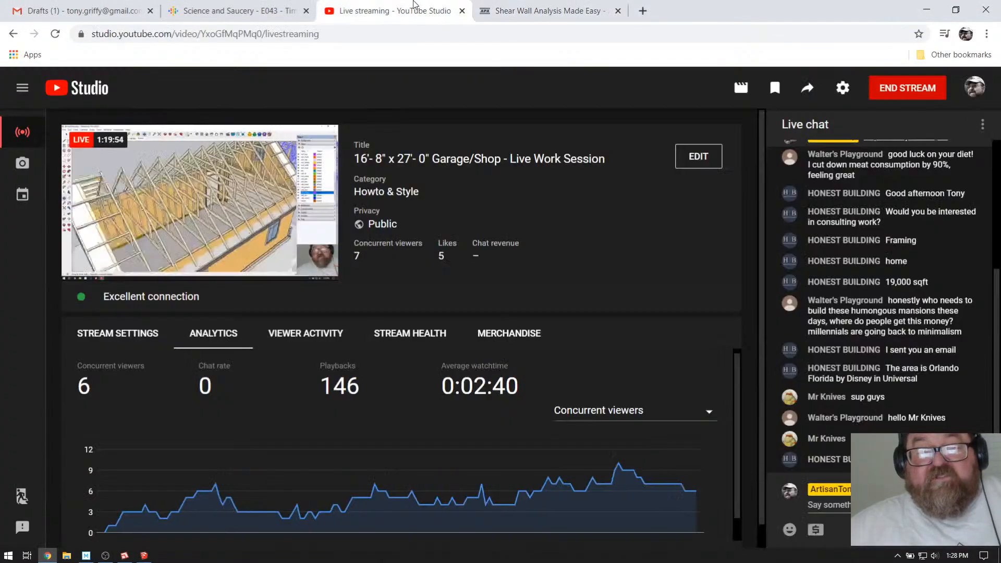
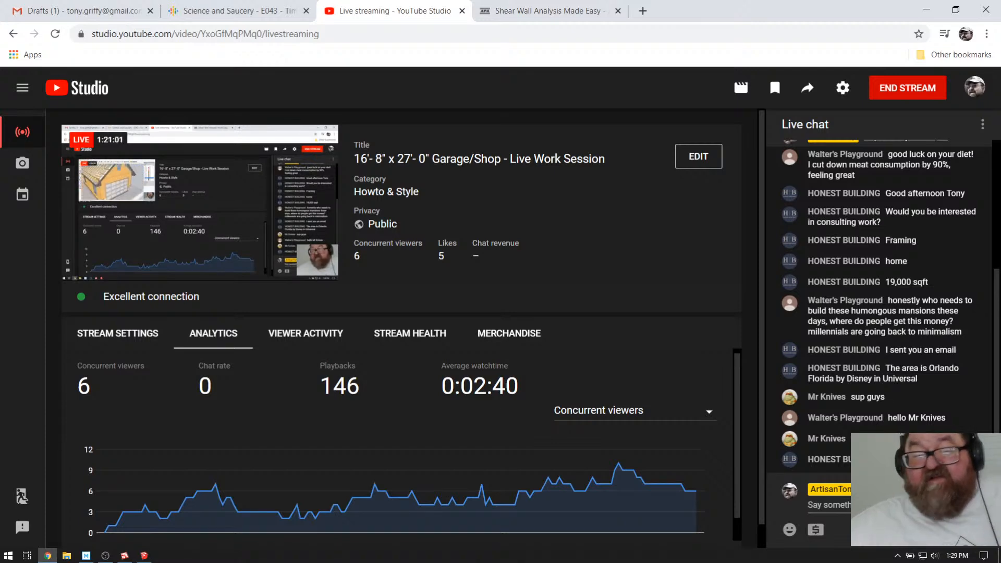
pyautogui.click(548, 11)
pyautogui.click(230, 10)
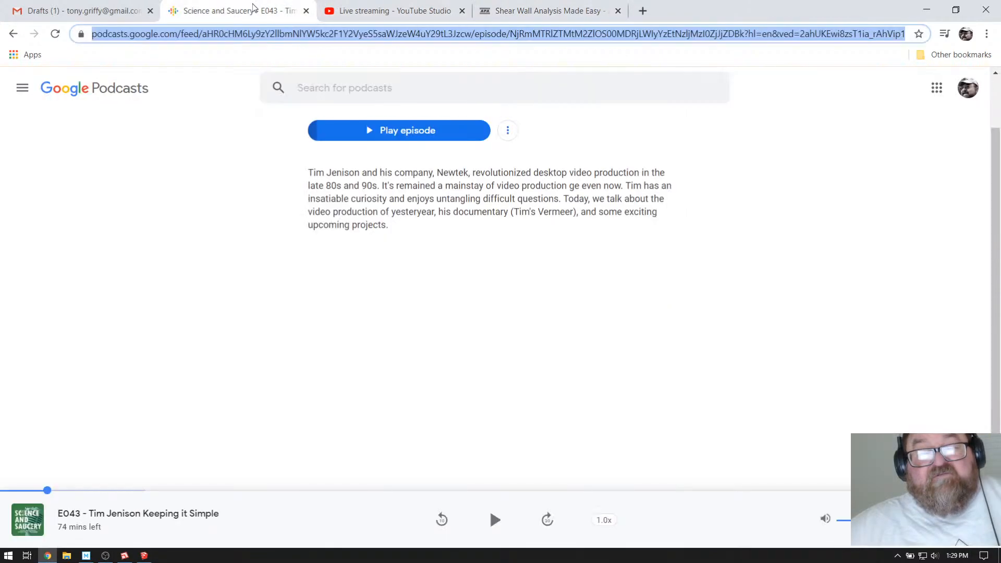
pyautogui.click(73, 5)
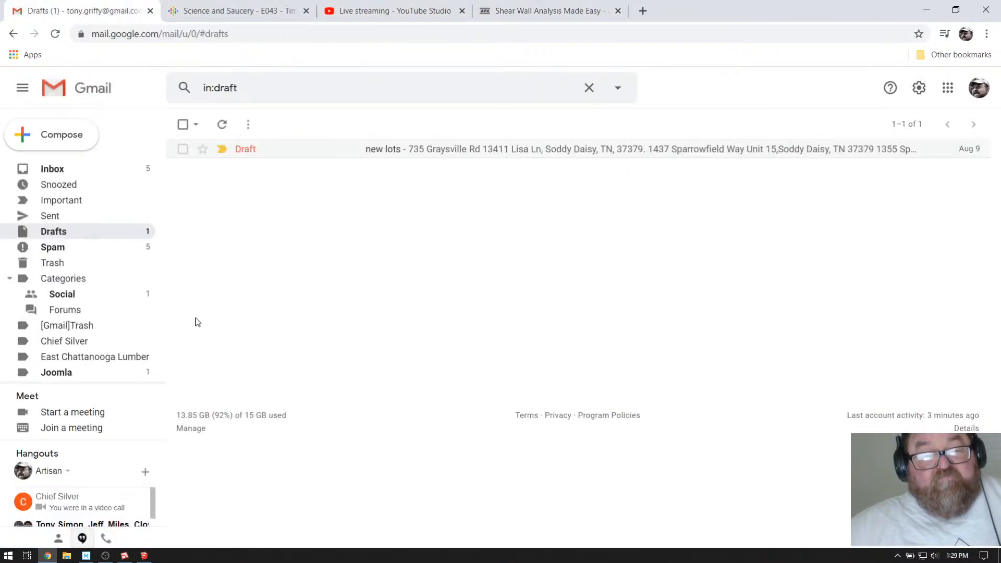
# Step: Switch to SketchUp and draw two perpendicular Medeek rectangular walls in front of the garage, about 19.9 ft and 15.8 ft long
pyautogui.click(144, 555)
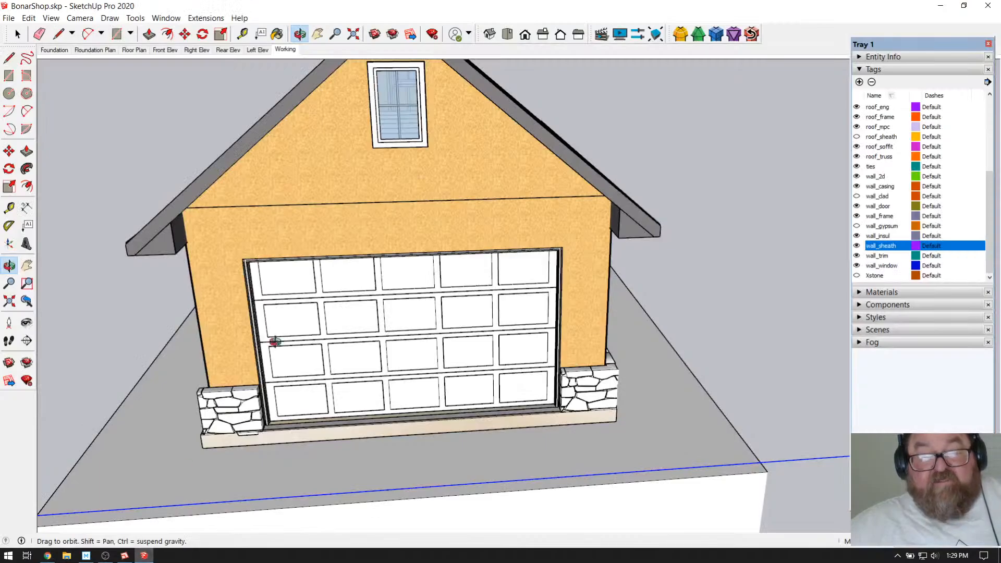
pyautogui.moveTo(482, 321)
pyautogui.mouseDown()
pyautogui.moveTo(206, 351)
pyautogui.moveTo(417, 339)
pyautogui.moveTo(342, 349)
pyautogui.mouseUp()
pyautogui.scroll(-10, 342, 348)
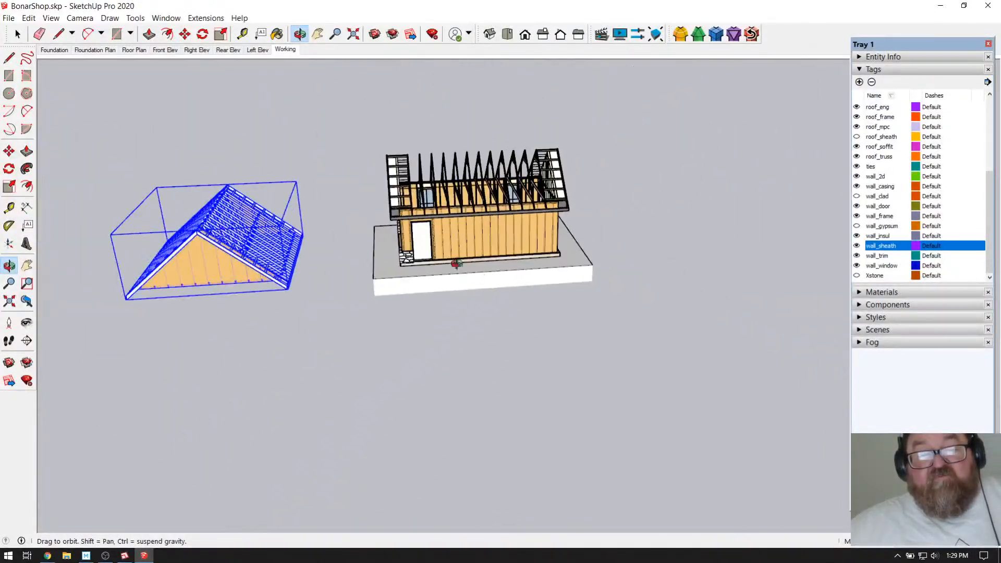
pyautogui.click(206, 18)
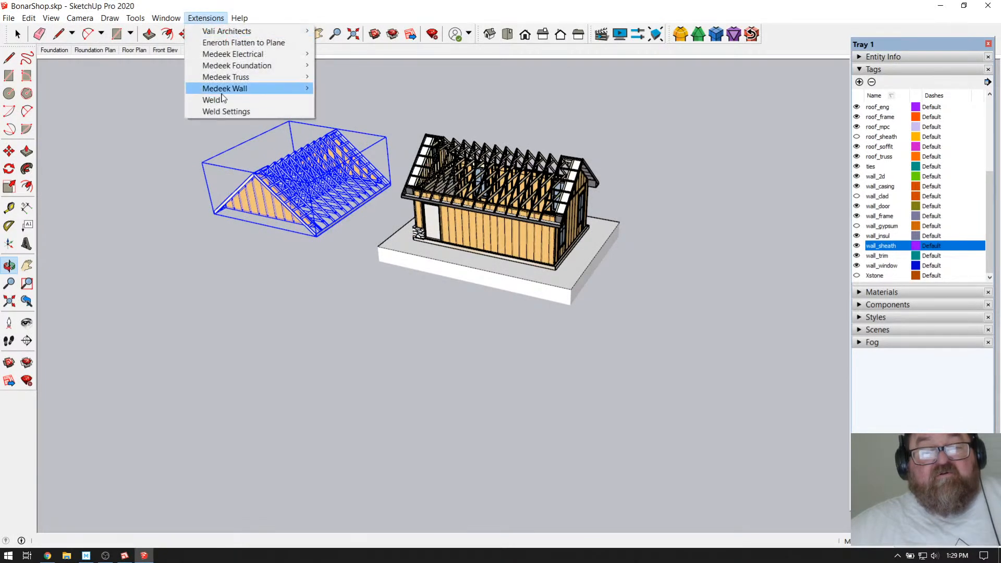
pyautogui.moveTo(225, 91)
pyautogui.click(366, 90)
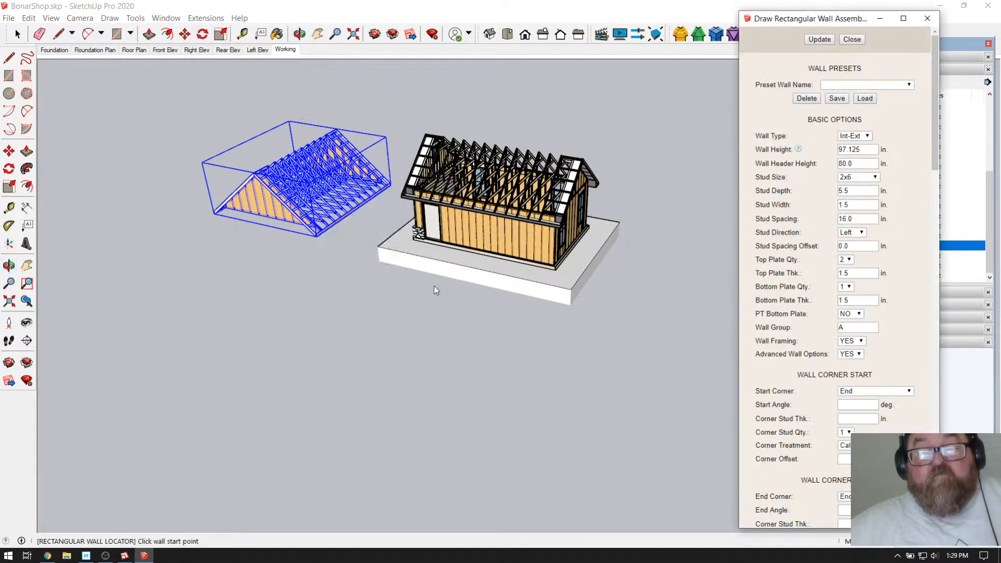
pyautogui.click(418, 431)
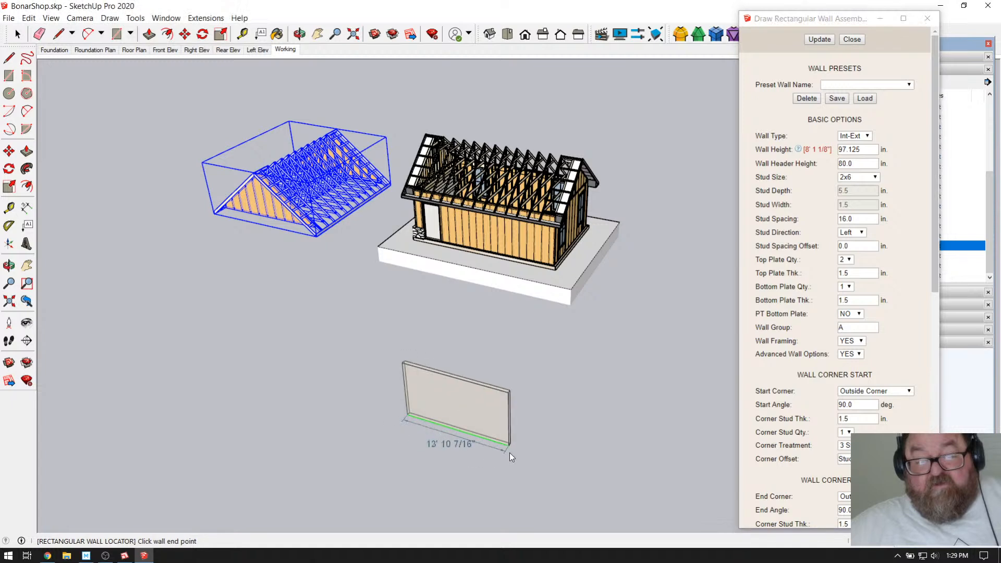
pyautogui.click(556, 462)
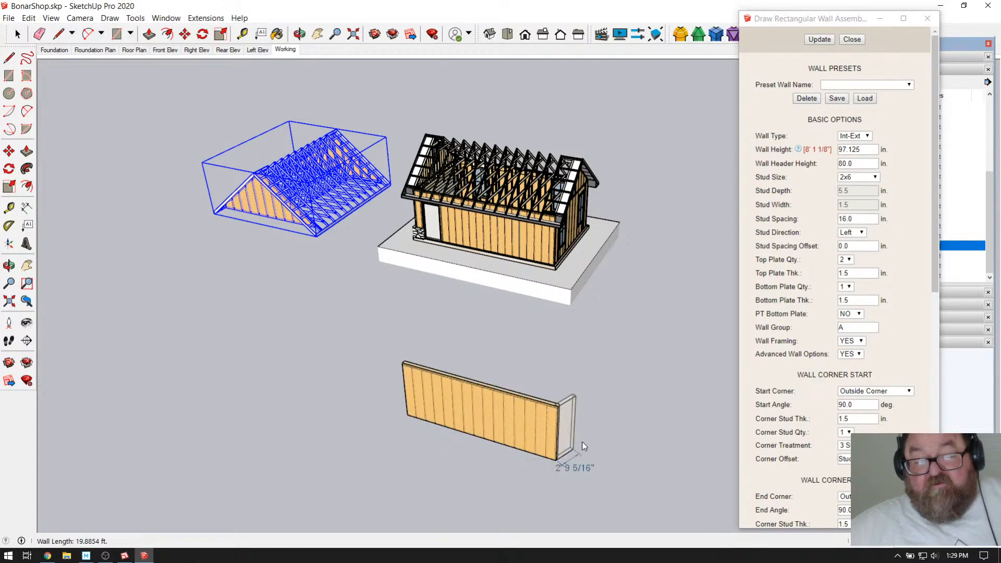
pyautogui.click(600, 386)
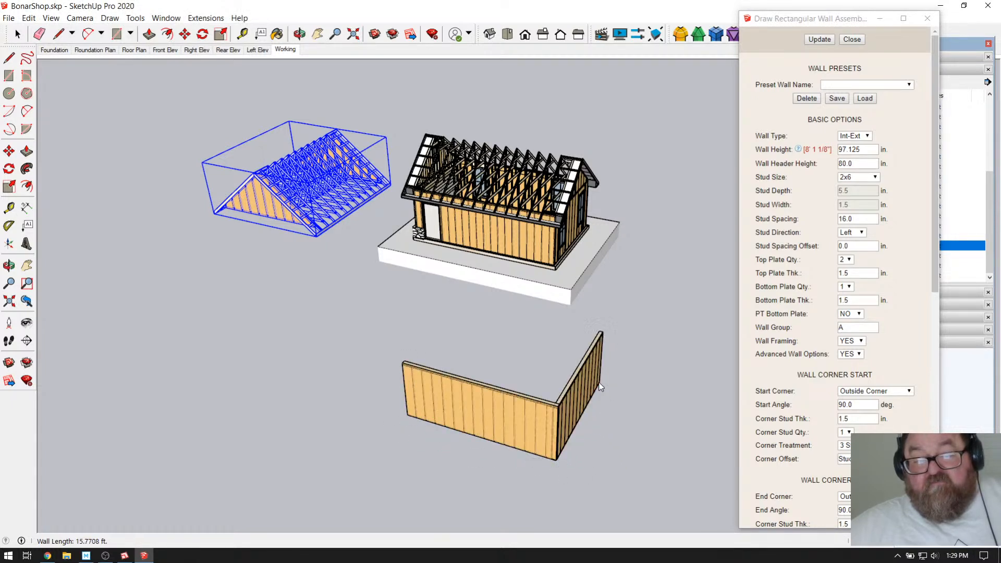
pyautogui.click(860, 41)
pyautogui.press('o')
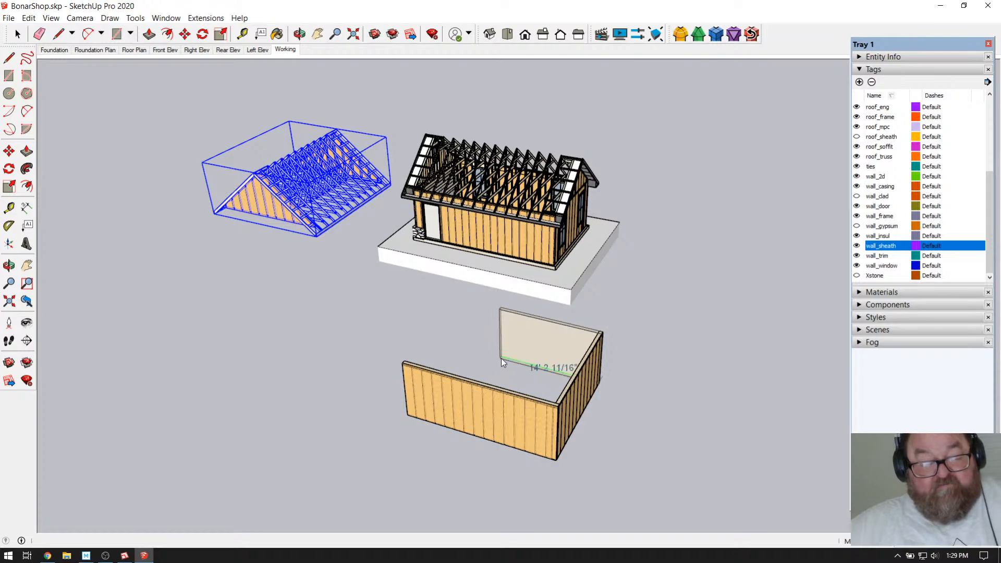
pyautogui.press('Escape')
# Step: Open the longer sample wall's assembly for editing, selecting it at the inside corner of the two walls
pyautogui.click(299, 34)
pyautogui.moveTo(556, 413); pyautogui.dragTo(226, 310)
pyautogui.scroll(10, 225, 310)
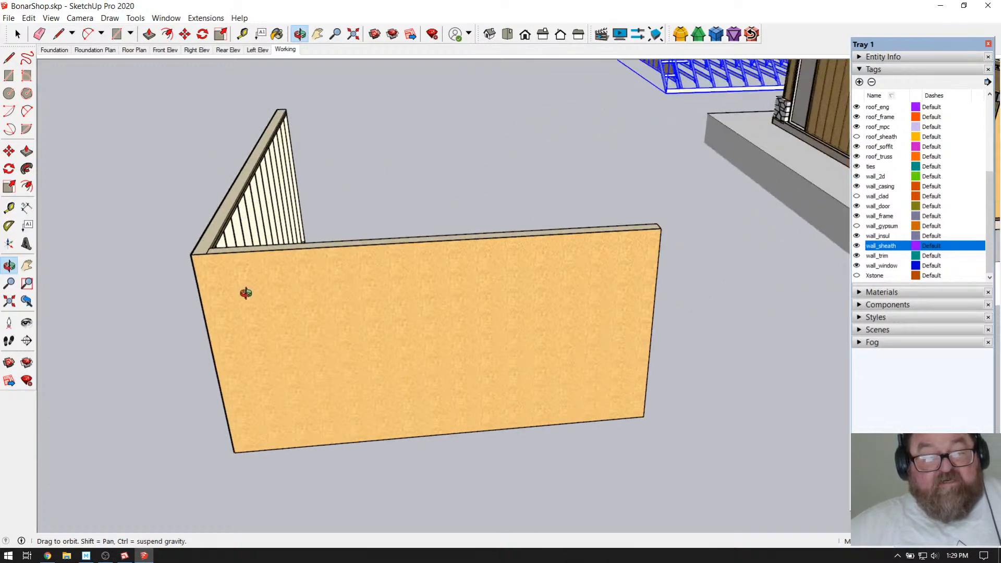
pyautogui.scroll(10, 293, 372)
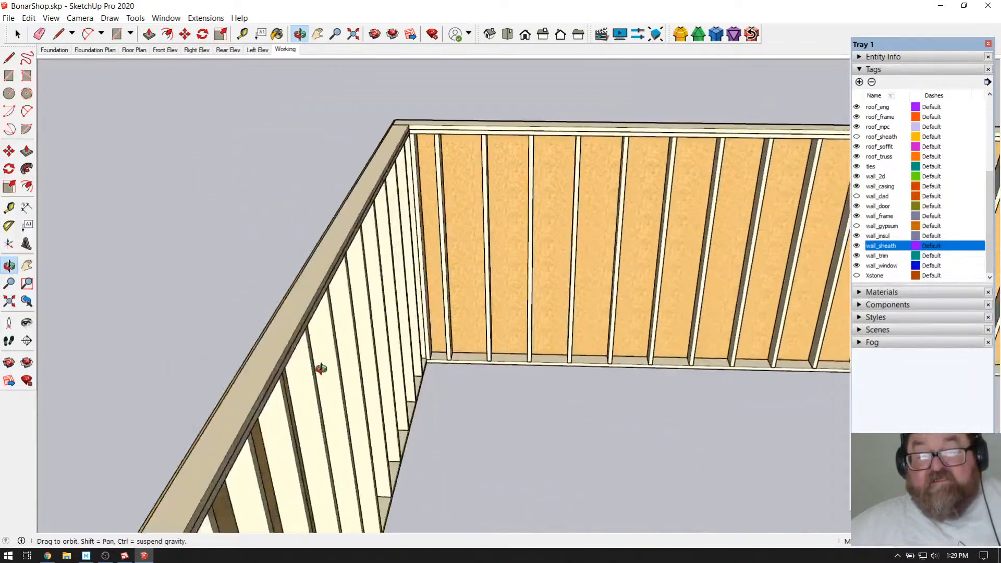
pyautogui.scroll(3, 435, 324)
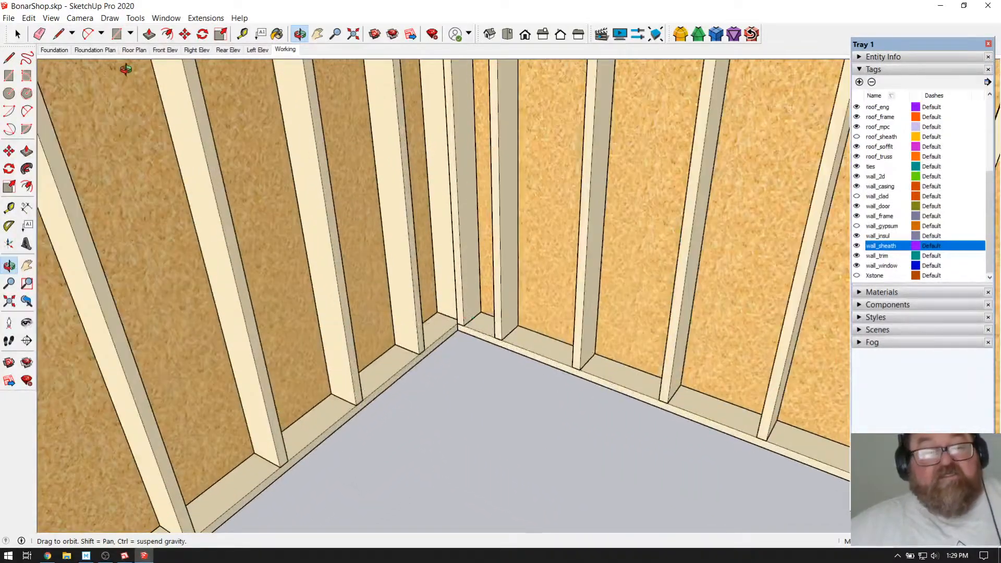
pyautogui.click(17, 34)
pyautogui.click(518, 243)
pyautogui.rightClick(510, 243)
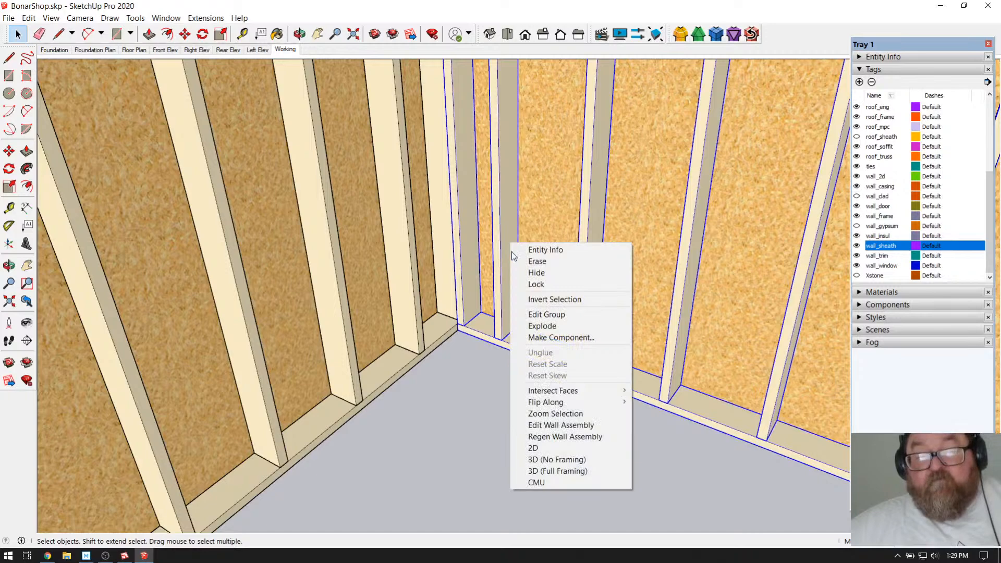
pyautogui.click(562, 425)
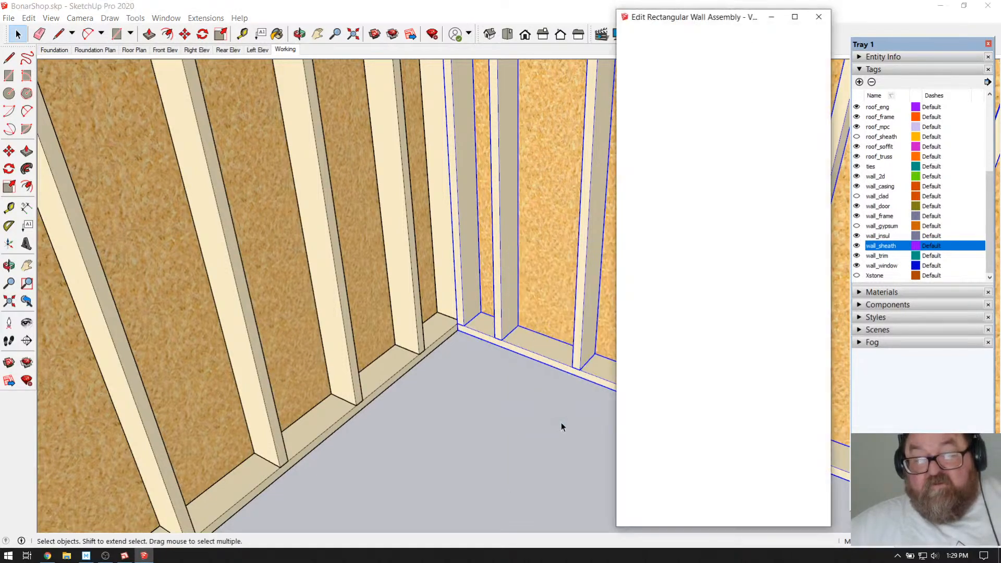
# Step: Set Holdowns to YES in the wall's advanced options and update the wall assembly
pyautogui.scroll(-2, 679, 295)
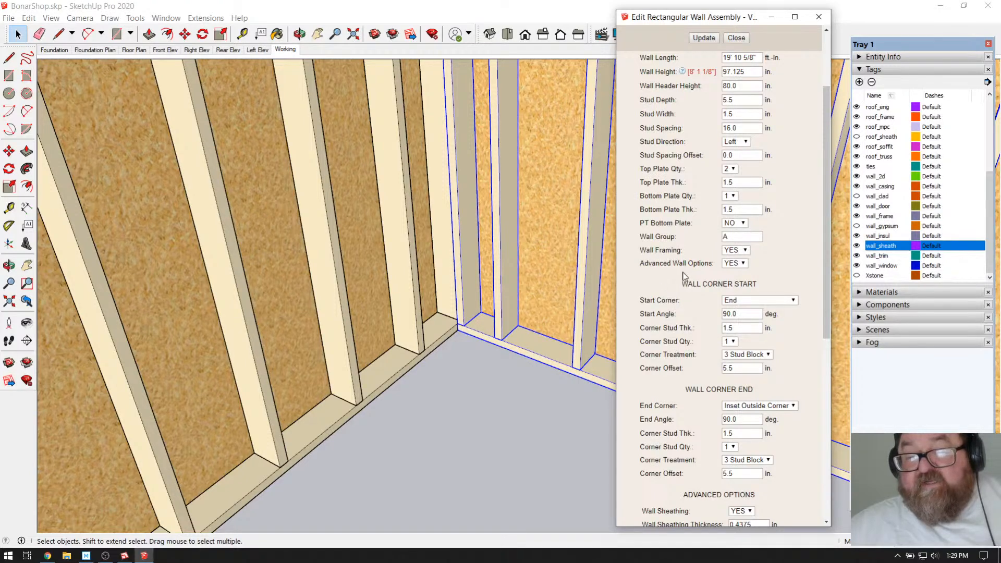
pyautogui.scroll(-2, 670, 299)
pyautogui.scroll(-3, 667, 292)
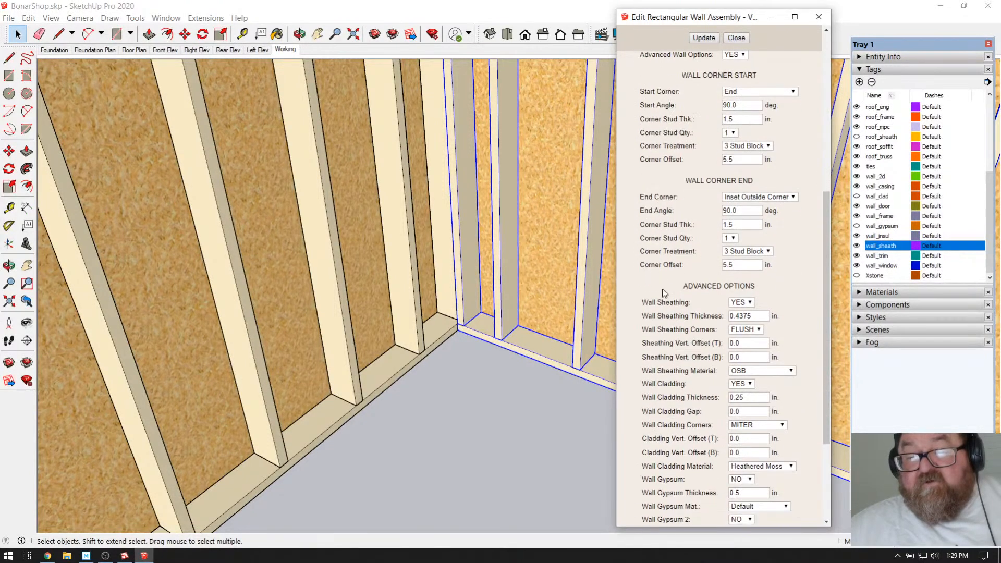
pyautogui.scroll(-2, 681, 278)
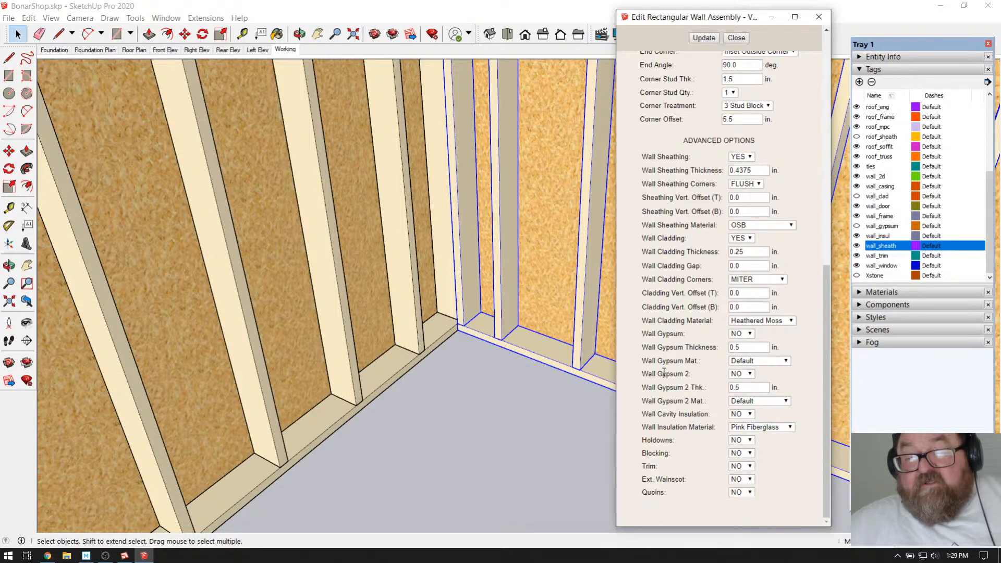
pyautogui.click(750, 442)
pyautogui.click(736, 458)
pyautogui.scroll(-2, 699, 471)
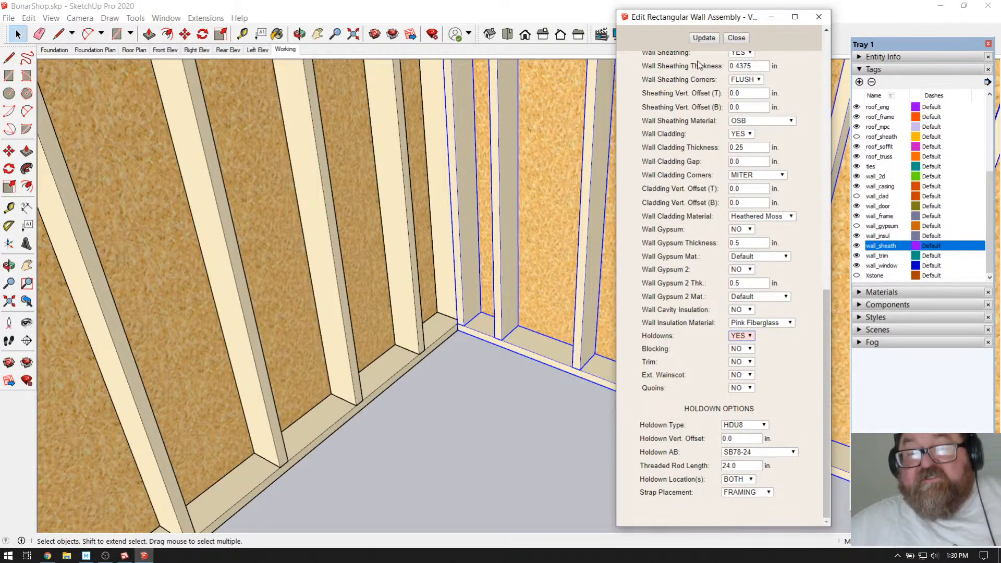
pyautogui.click(709, 41)
pyautogui.scroll(3, 490, 305)
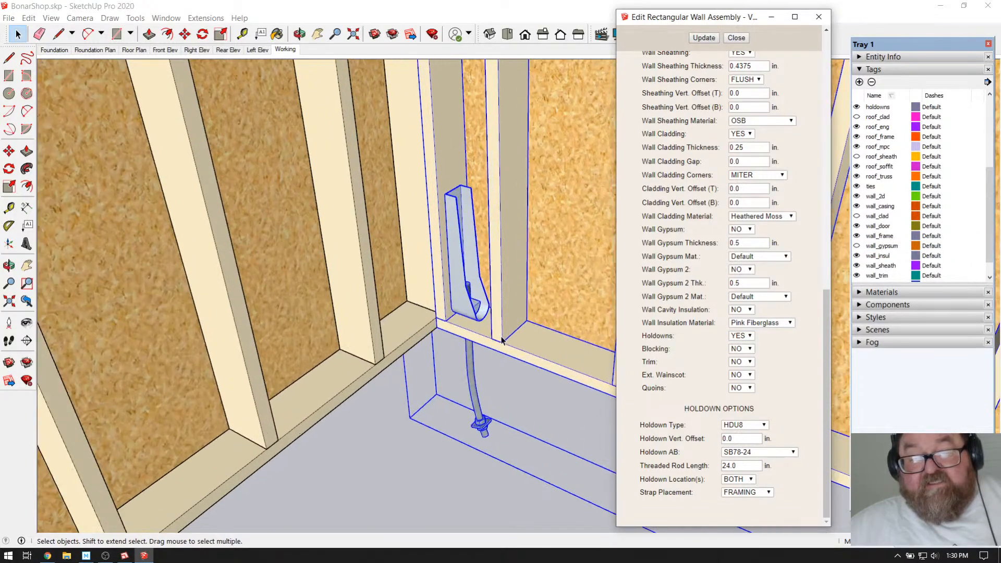
pyautogui.click(738, 38)
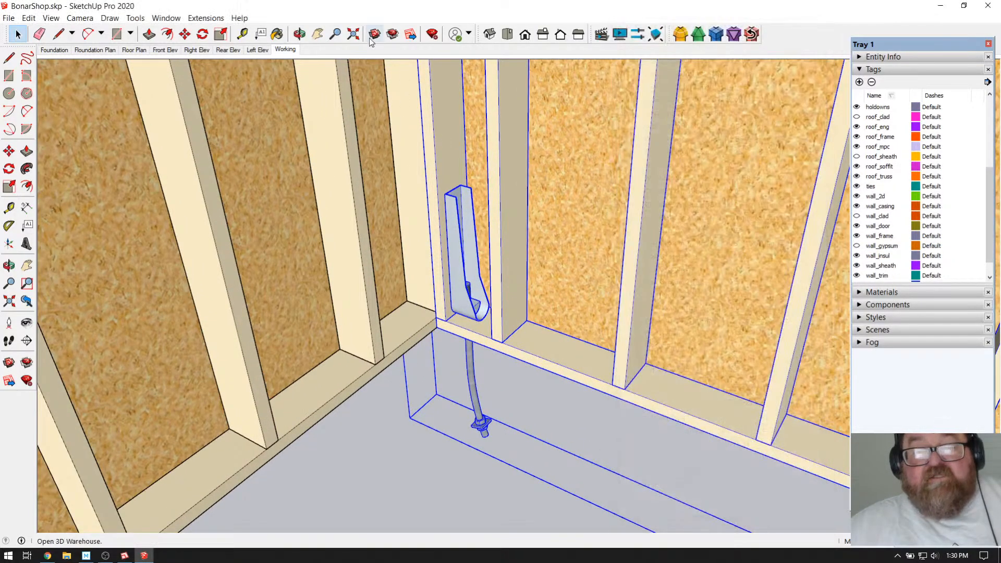
# Step: Examine the holdown bracket and its anchor bolt below the bottom plate at the inside wall corner
pyautogui.click(300, 34)
pyautogui.moveTo(522, 208); pyautogui.dragTo(504, 137)
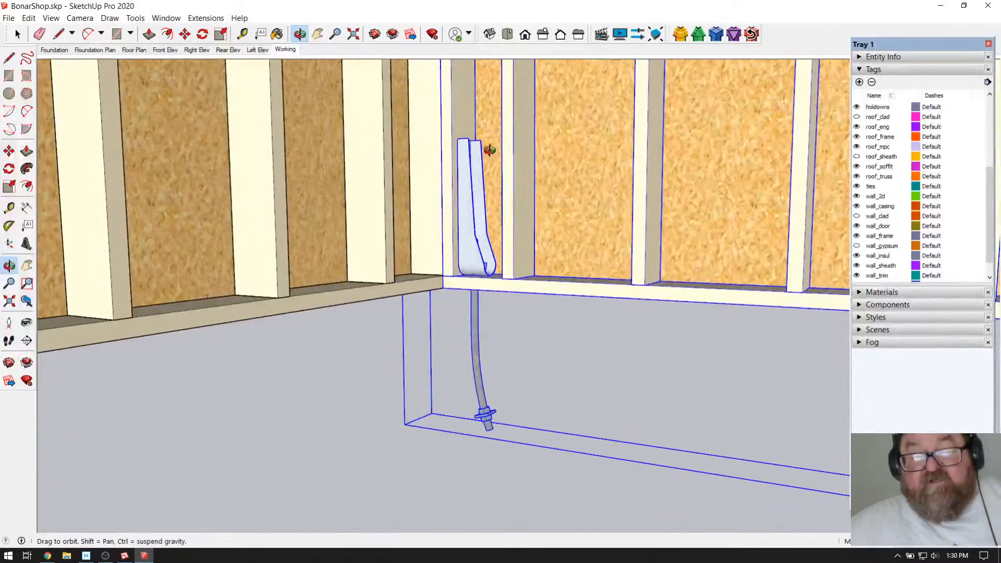
pyautogui.scroll(4, 490, 248)
pyautogui.scroll(-3, 472, 261)
pyautogui.moveTo(472, 260); pyautogui.dragTo(457, 344)
pyautogui.moveTo(470, 418); pyautogui.dragTo(419, 392)
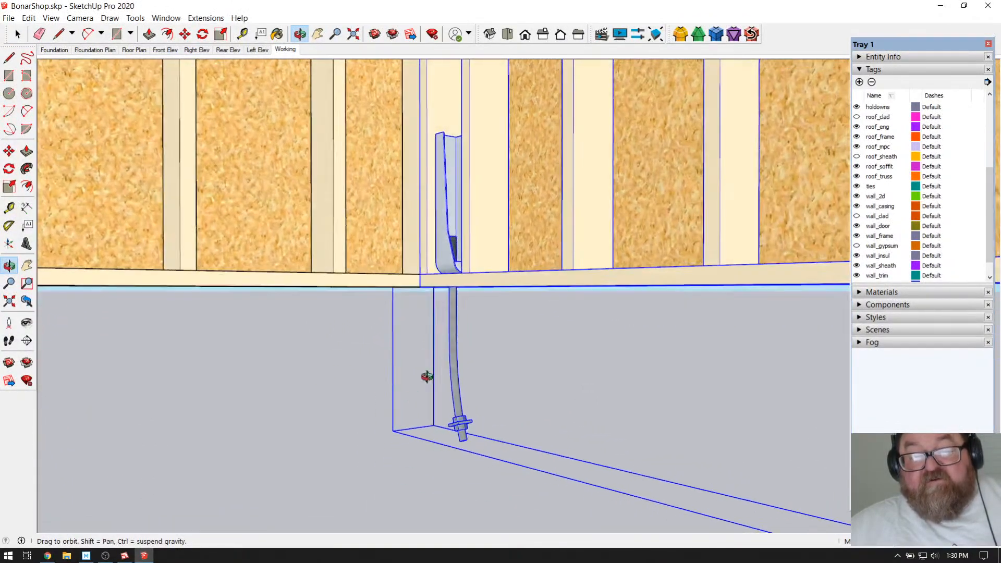
# Step: Examine the corner holdown's curved anchor bolt from its embedded nut and washer up to the threaded end inside the bracket
pyautogui.moveTo(456, 328); pyautogui.dragTo(467, 410)
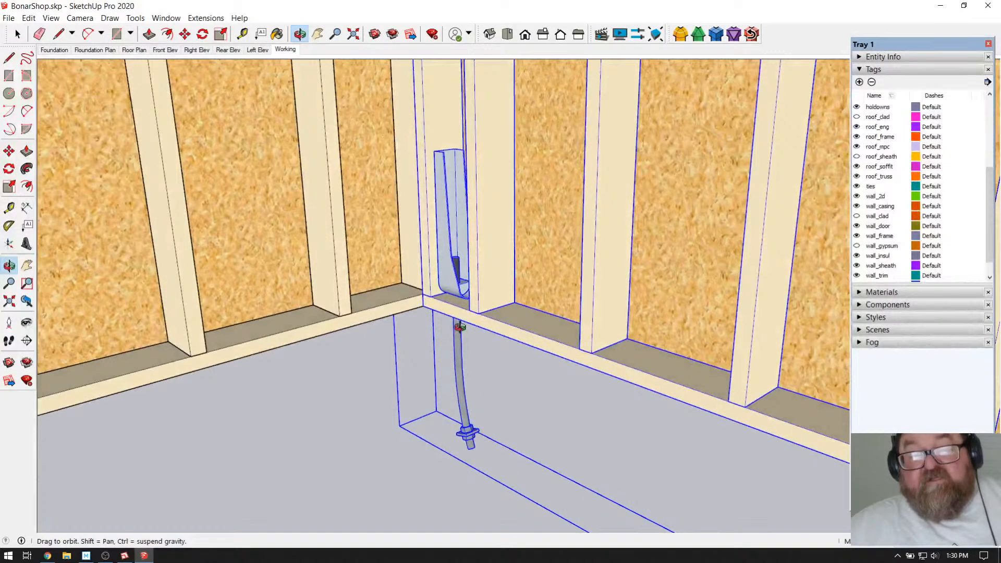
pyautogui.moveTo(455, 309); pyautogui.dragTo(483, 403)
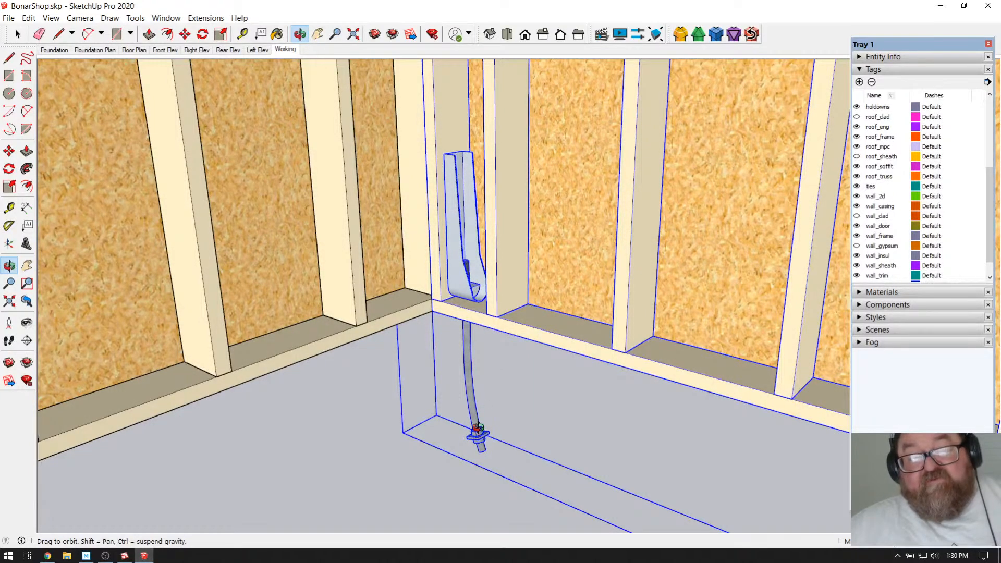
pyautogui.moveTo(480, 311); pyautogui.dragTo(511, 277)
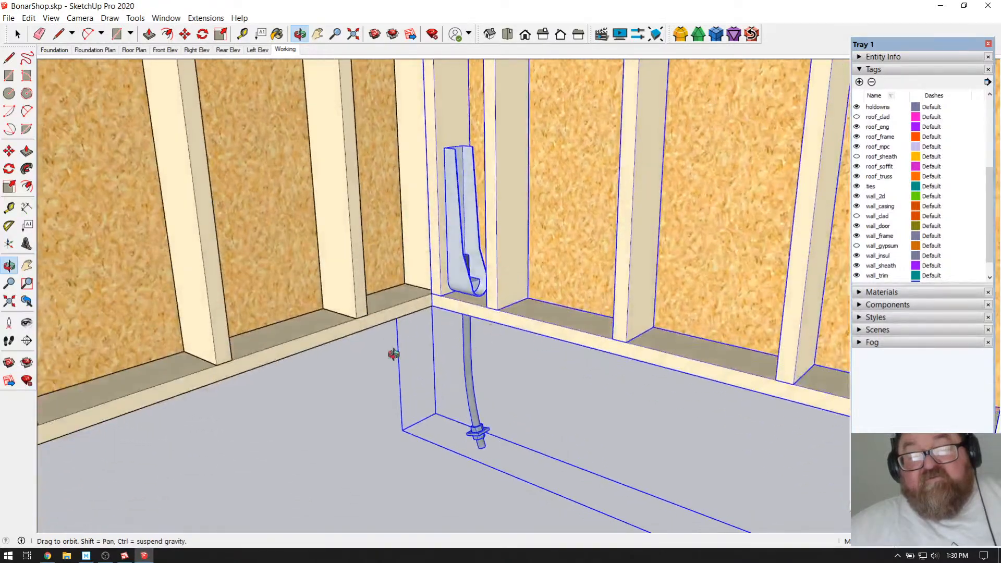
pyautogui.scroll(10, 479, 375)
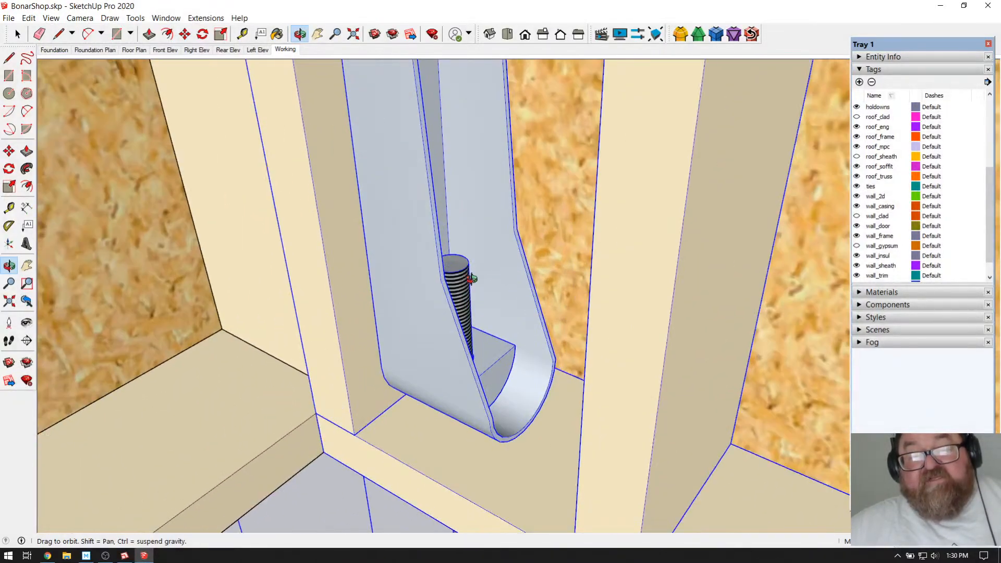
pyautogui.moveTo(471, 279); pyautogui.dragTo(502, 381)
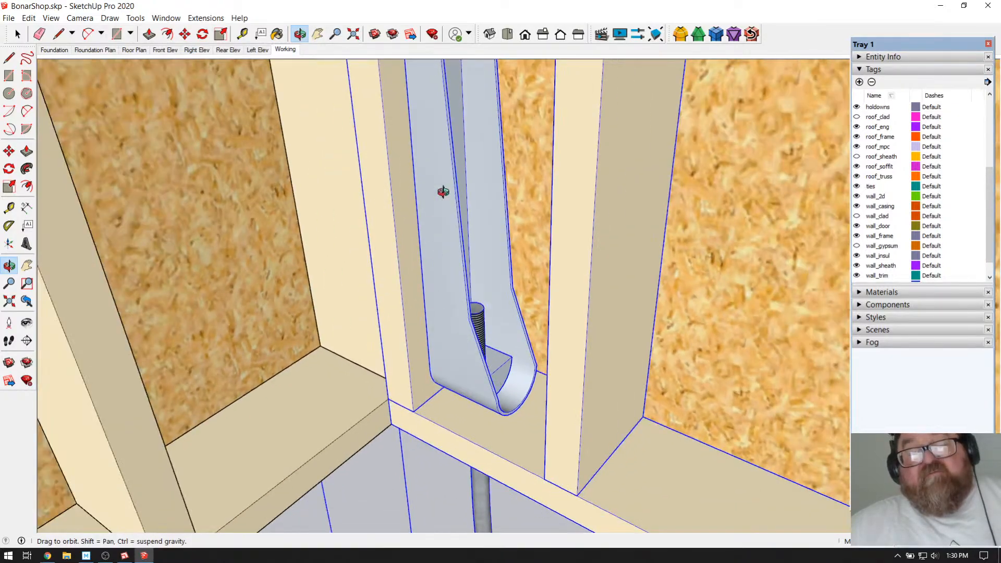
pyautogui.moveTo(444, 167); pyautogui.dragTo(440, 286)
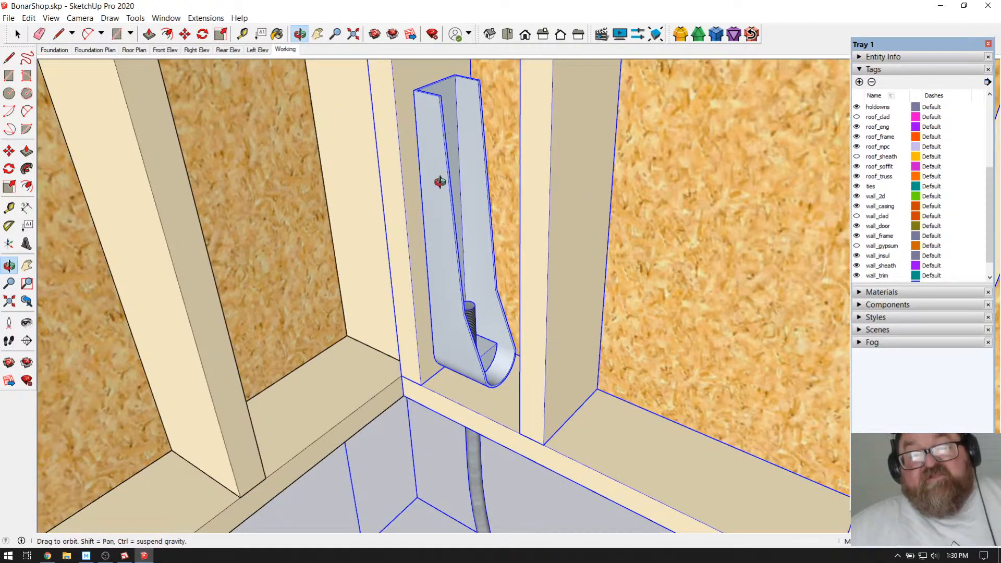
pyautogui.moveTo(488, 219); pyautogui.dragTo(448, 197)
pyautogui.scroll(10, 452, 333)
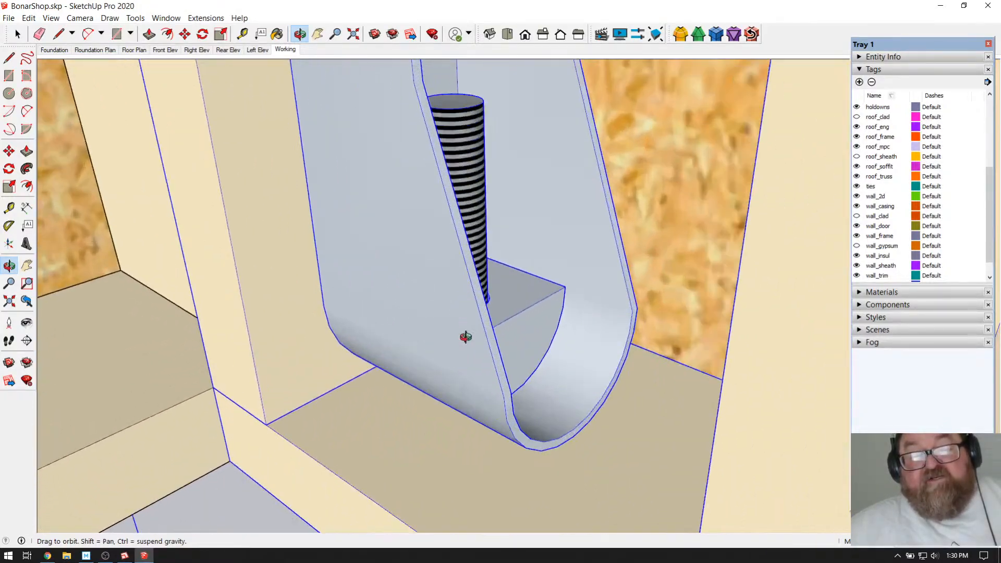
pyautogui.scroll(-5, 438, 347)
pyautogui.scroll(6, 424, 290)
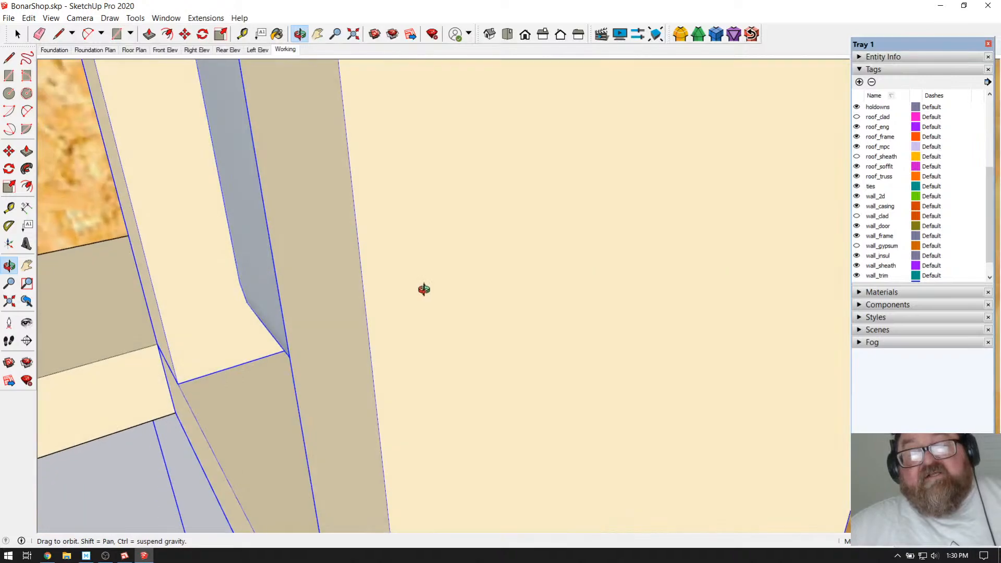
# Step: Inspect the holdown bracket's curved seat and its position against the corner stud and bottom plate from several angles
pyautogui.moveTo(361, 218); pyautogui.dragTo(520, 220)
pyautogui.scroll(-8, 496, 235)
pyautogui.moveTo(418, 222); pyautogui.dragTo(437, 230)
pyautogui.scroll(8, 486, 198)
pyautogui.scroll(-4, 415, 248)
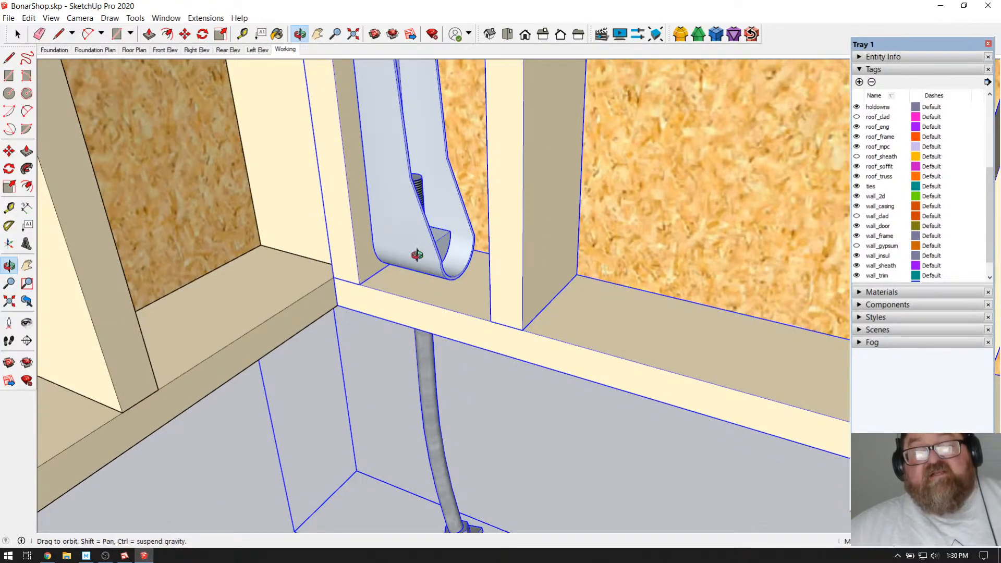
pyautogui.scroll(2, 415, 221)
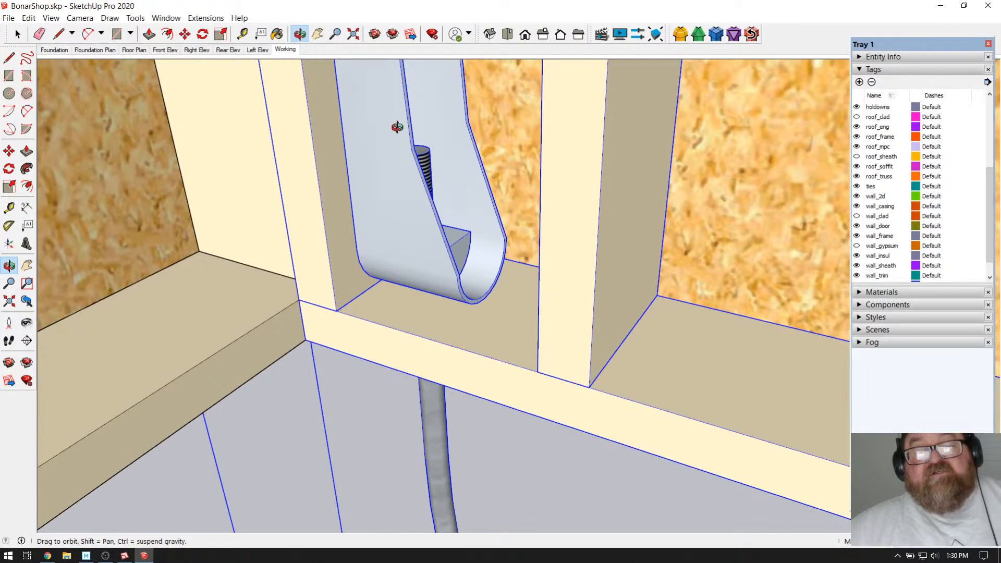
pyautogui.moveTo(398, 189); pyautogui.dragTo(450, 181)
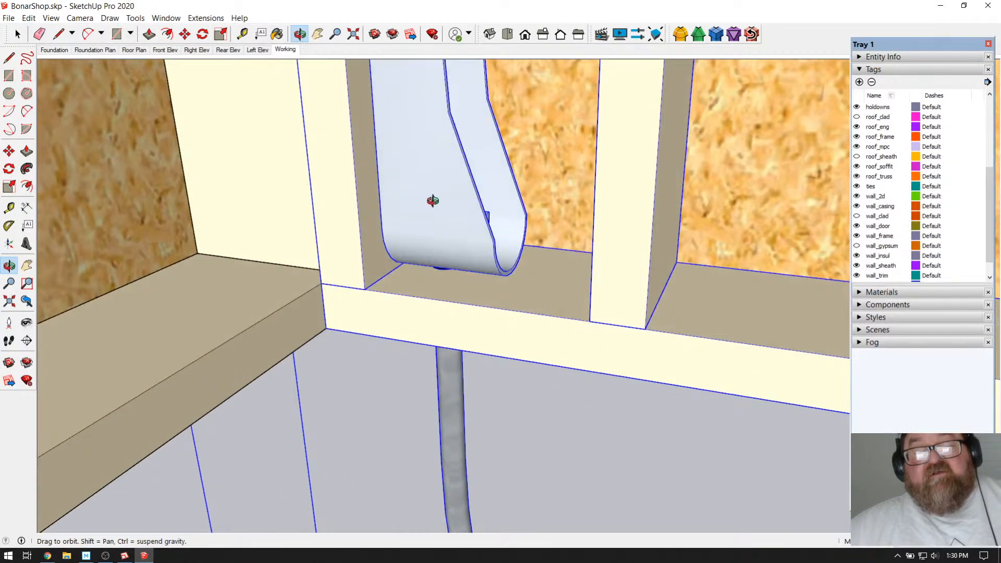
pyautogui.moveTo(451, 234); pyautogui.dragTo(390, 232)
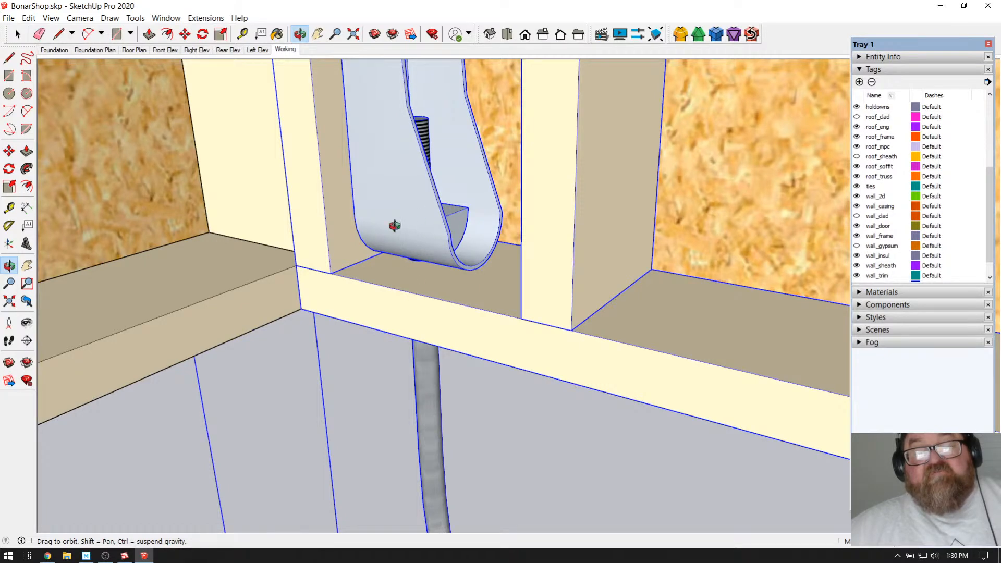
pyautogui.moveTo(408, 238); pyautogui.dragTo(449, 214)
pyautogui.scroll(-6, 424, 288)
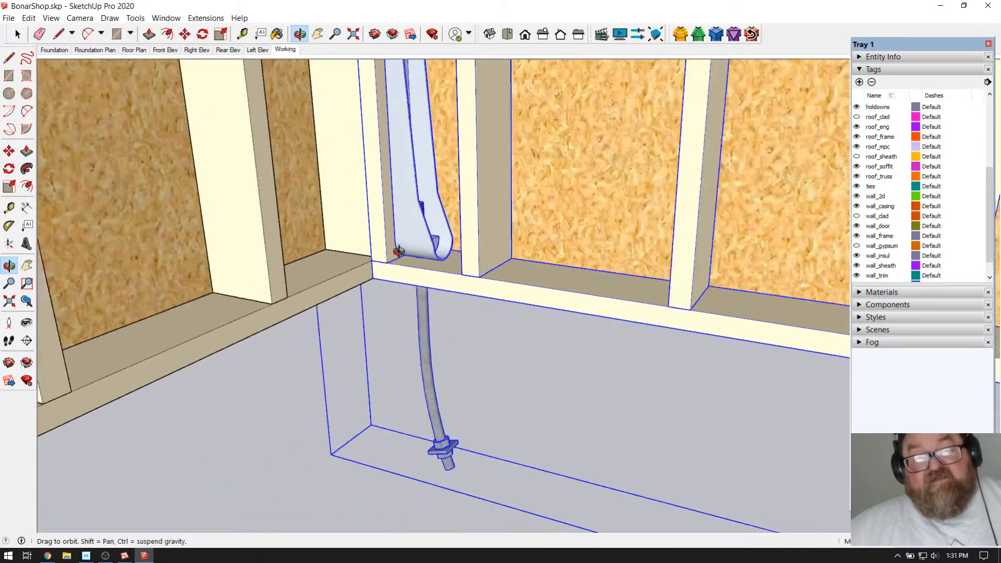
pyautogui.moveTo(427, 255); pyautogui.dragTo(410, 314)
pyautogui.scroll(-2, 420, 274)
pyautogui.scroll(-2, 421, 273)
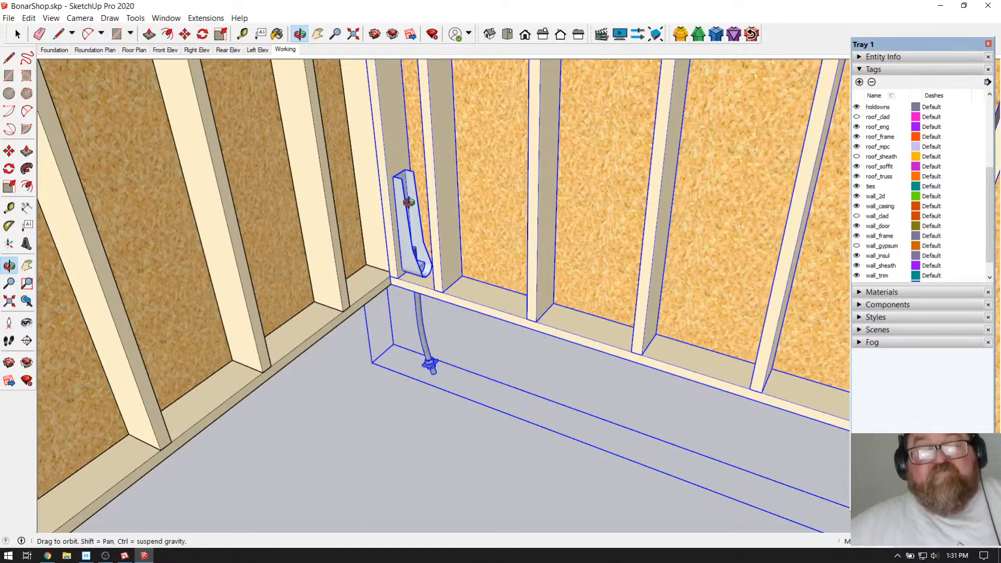
# Step: Switch to Chrome and check the live chat on the YouTube Studio live streaming page
pyautogui.click(145, 556)
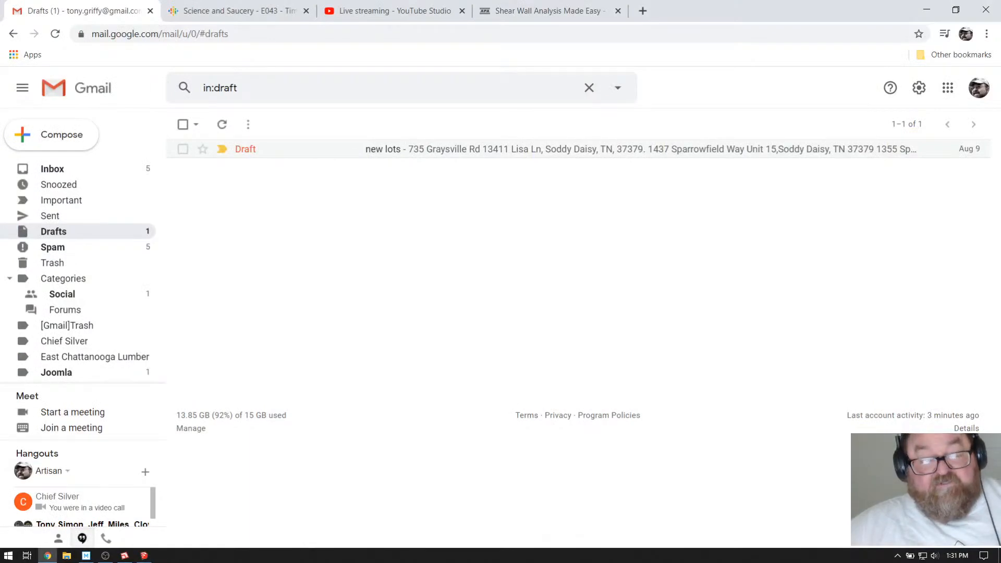
pyautogui.click(47, 556)
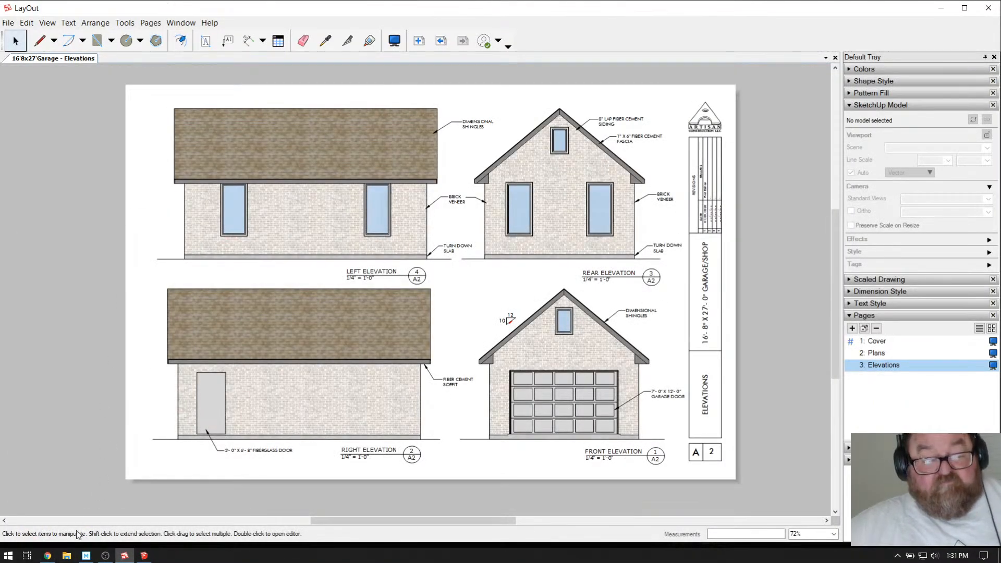
pyautogui.click(47, 556)
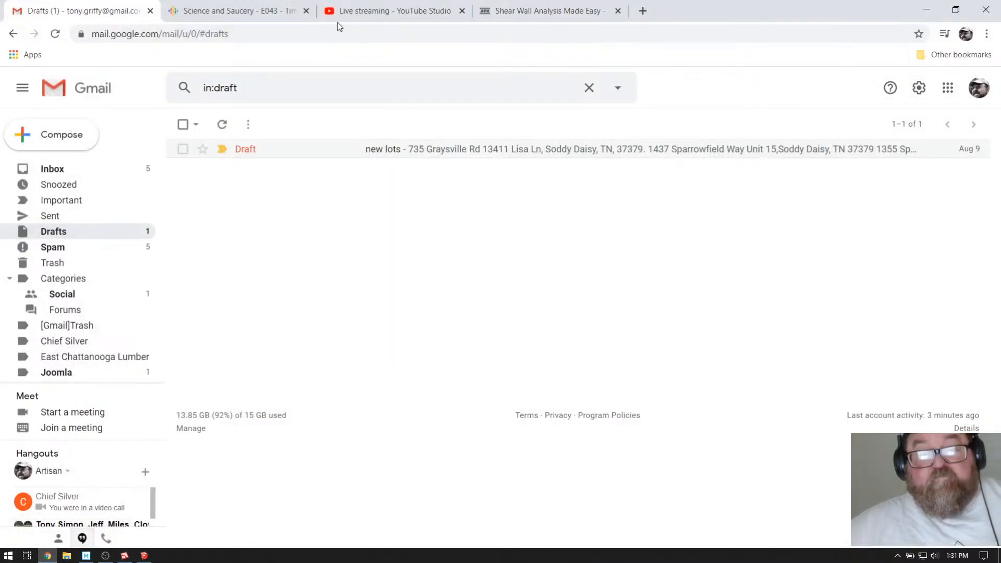
pyautogui.click(282, 11)
pyautogui.click(368, 21)
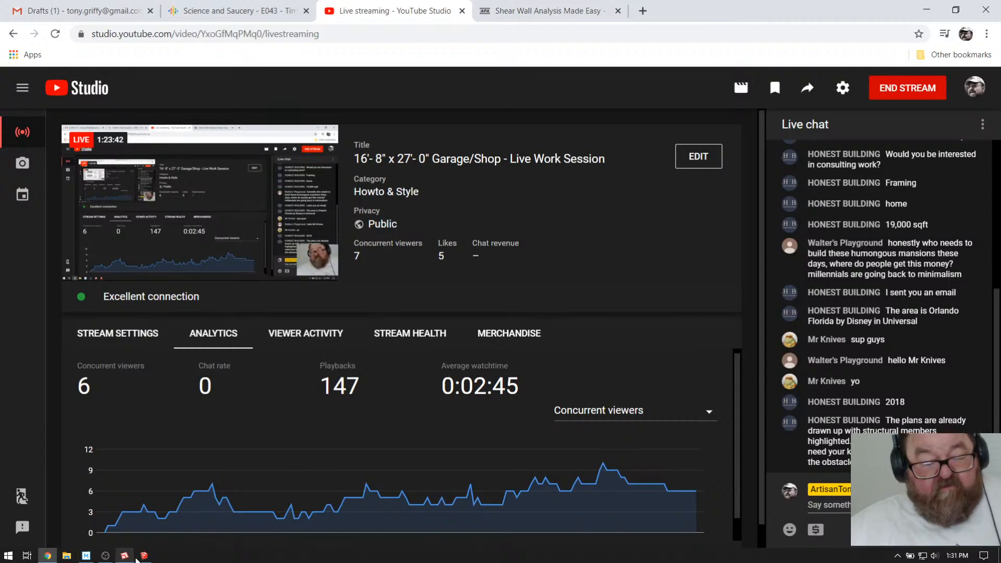
# Step: Switch back to SketchUp and inspect the anchor bolts in the bottom plate of the garage's long wall from inside
pyautogui.click(144, 556)
pyautogui.moveTo(418, 298); pyautogui.dragTo(415, 314, button='middle')
pyautogui.scroll(-8, 414, 313)
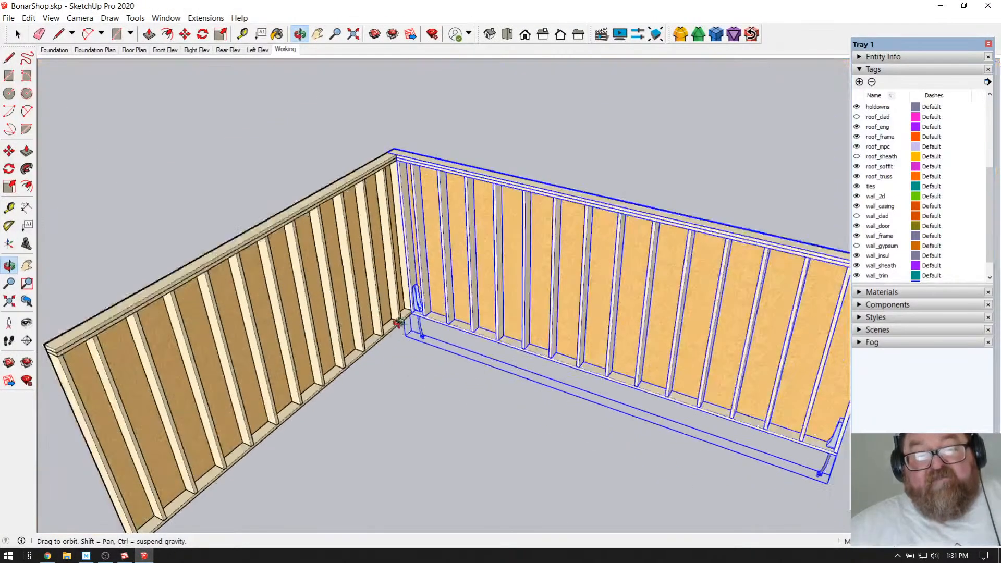
pyautogui.moveTo(329, 301); pyautogui.dragTo(538, 258, button='middle')
pyautogui.scroll(-6, 240, 279)
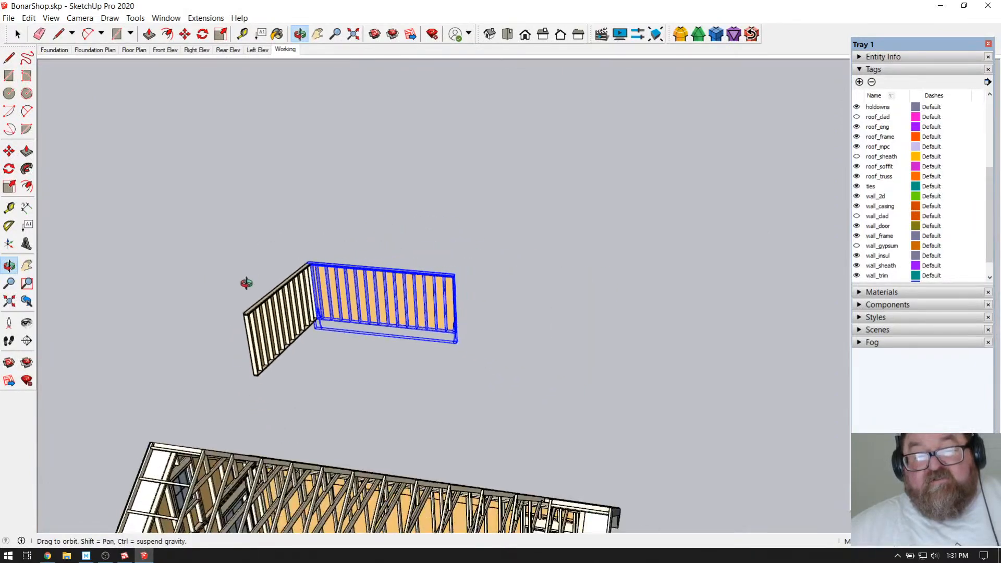
pyautogui.moveTo(400, 426); pyautogui.dragTo(449, 401, button='middle')
pyautogui.scroll(8, 449, 400)
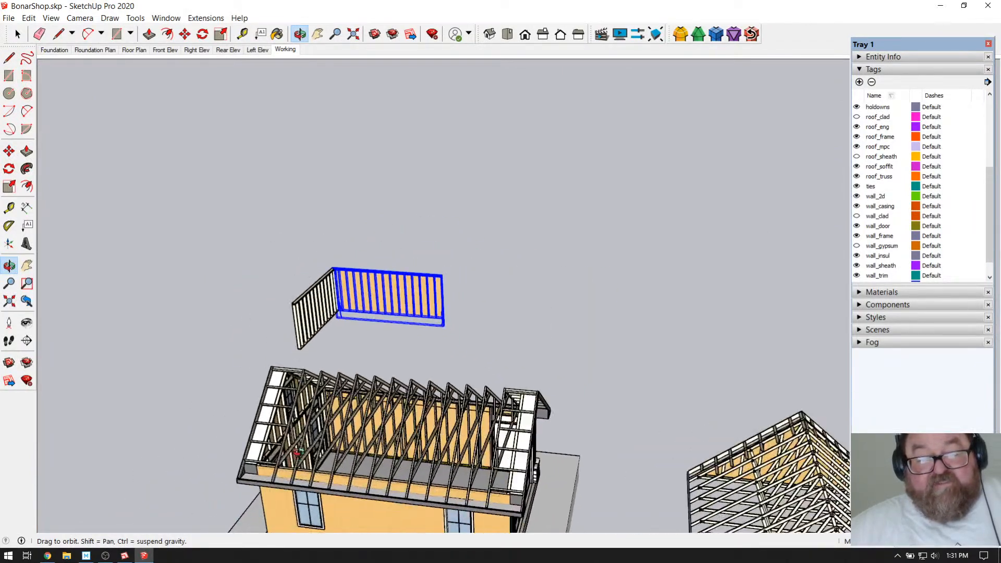
pyautogui.scroll(10, 415, 414)
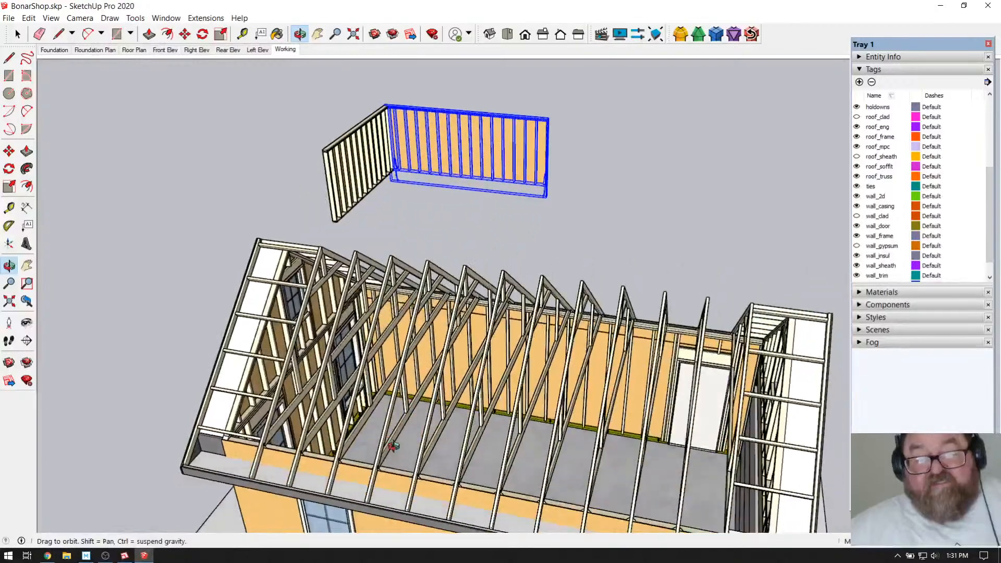
pyautogui.scroll(6, 505, 390)
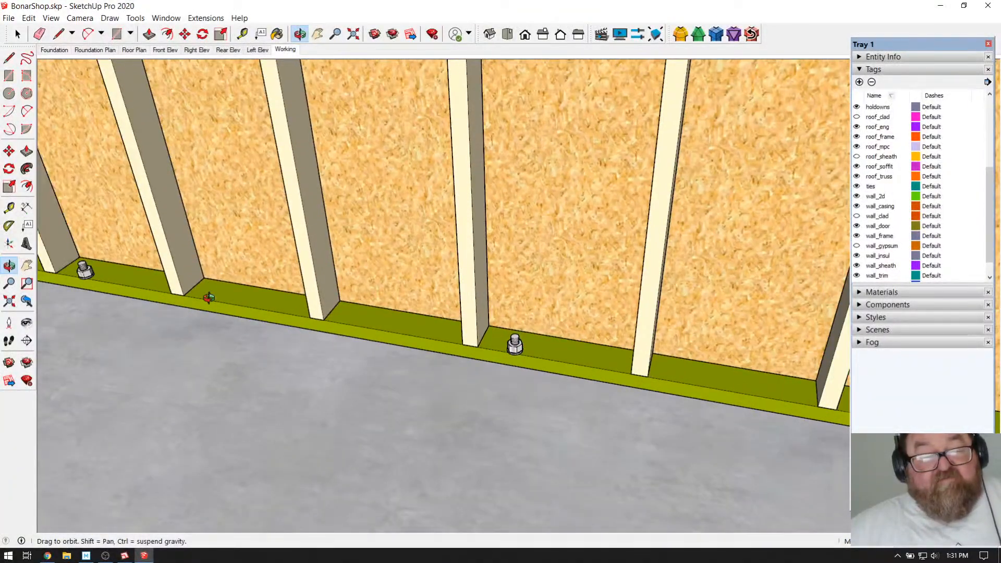
# Step: Follow the anchor bolt spacing along the garage's bottom plate, from the inside corner down the long wall
pyautogui.click(318, 34)
pyautogui.moveTo(353, 242); pyautogui.dragTo(453, 268)
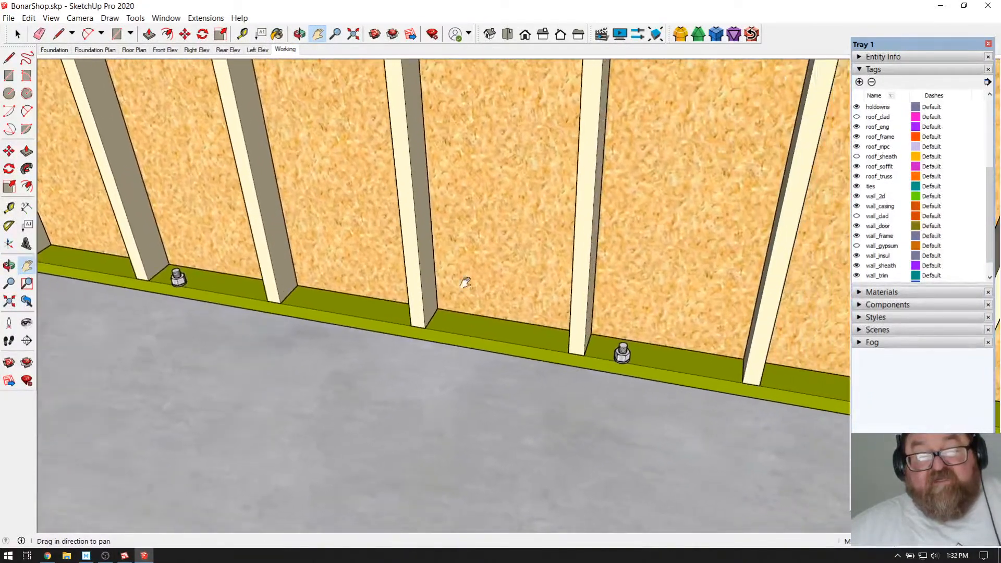
pyautogui.moveTo(341, 307); pyautogui.dragTo(384, 314)
pyautogui.moveTo(600, 344); pyautogui.dragTo(710, 368)
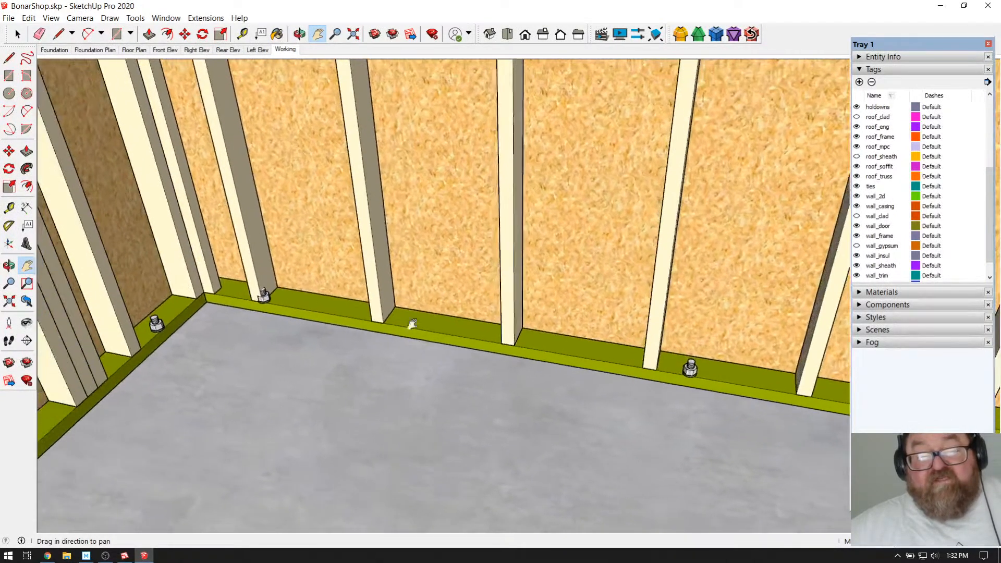
pyautogui.scroll(2, 211, 285)
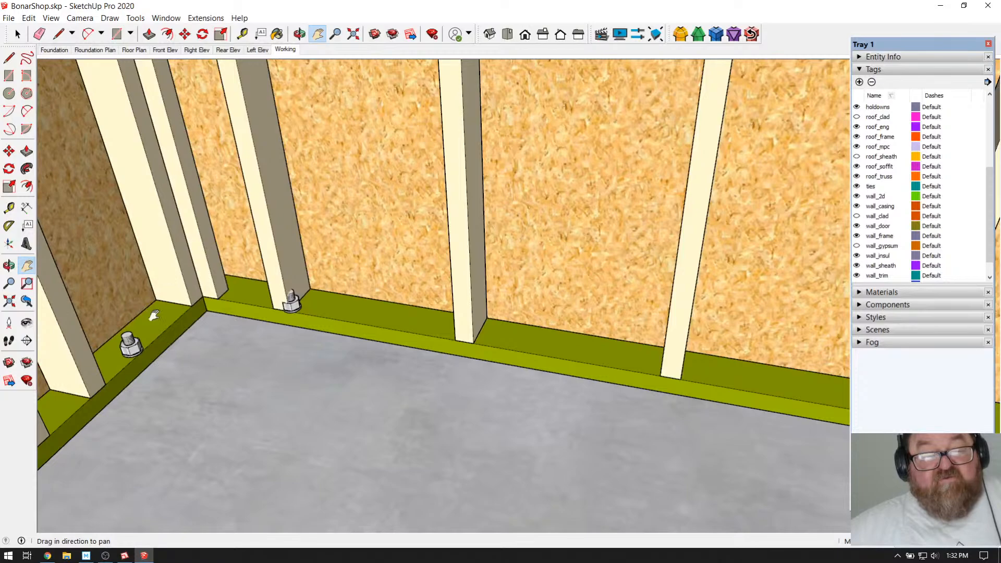
pyautogui.moveTo(309, 296); pyautogui.dragTo(224, 264)
pyautogui.scroll(-3, 231, 267)
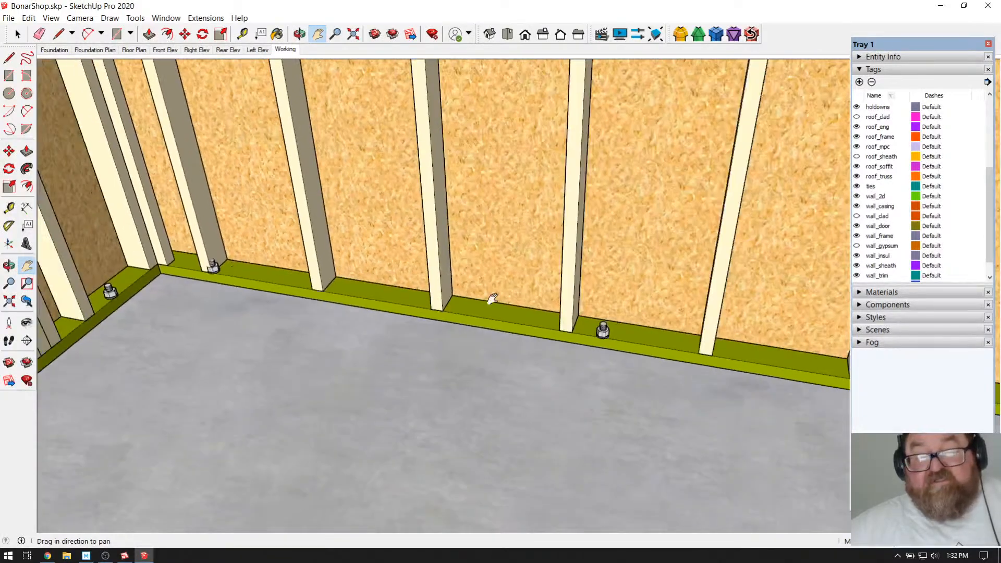
pyautogui.moveTo(671, 321); pyautogui.dragTo(364, 291)
pyautogui.moveTo(583, 333); pyautogui.dragTo(291, 287)
pyautogui.scroll(-2, 301, 300)
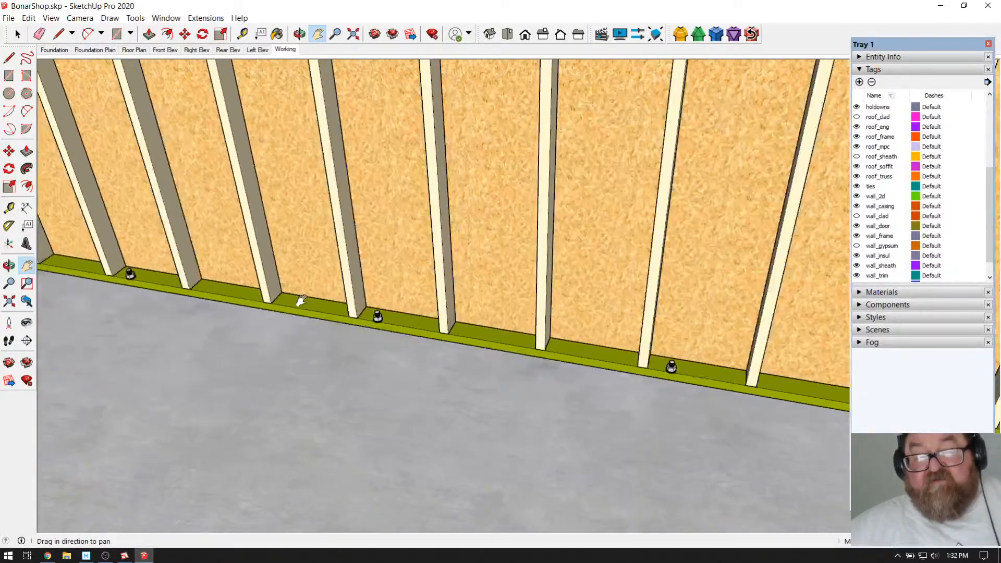
# Step: Erase both perpendicular sample walls standing beside the garage
pyautogui.scroll(-10, 438, 305)
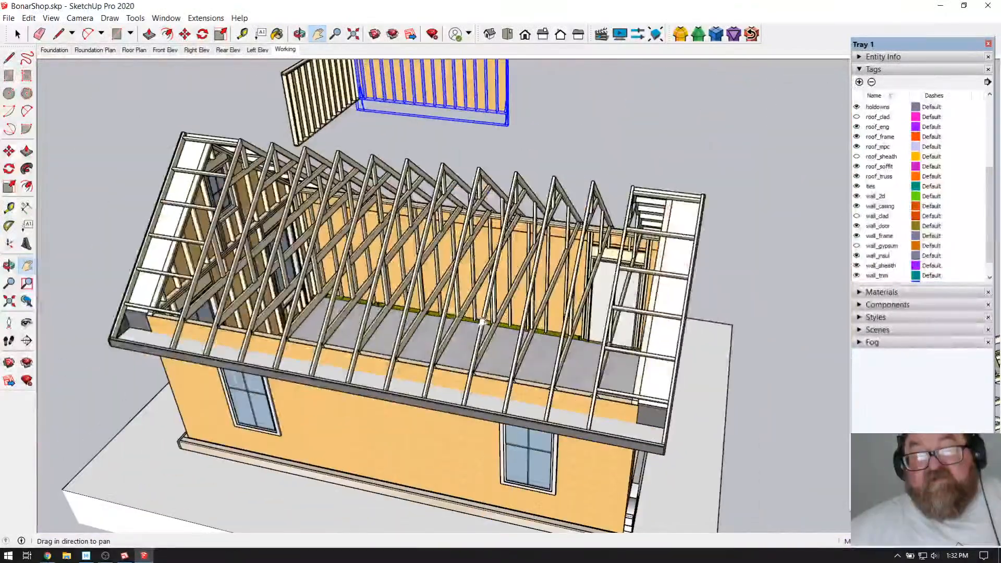
pyautogui.scroll(-3, 497, 388)
pyautogui.moveTo(436, 349); pyautogui.dragTo(505, 367)
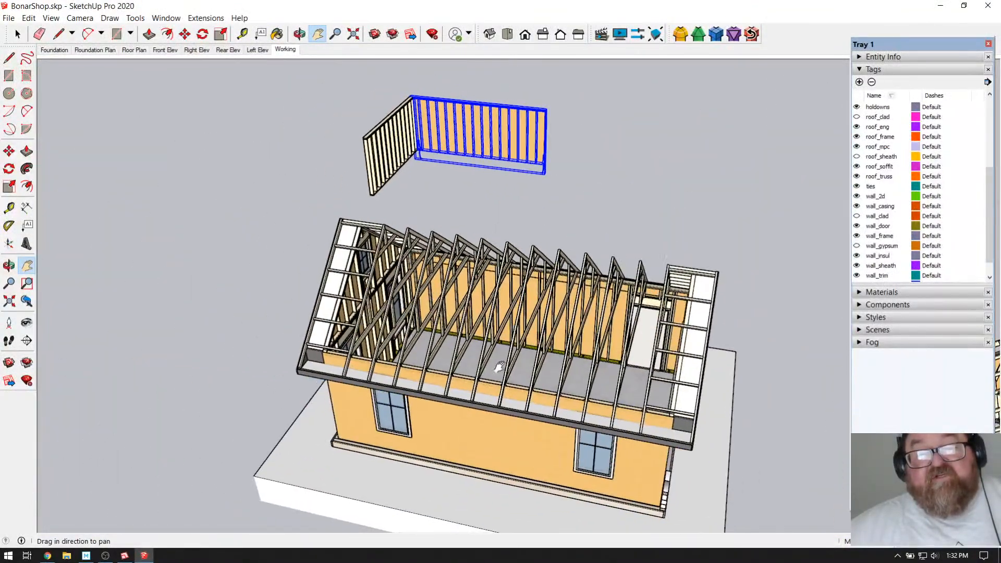
pyautogui.click(39, 34)
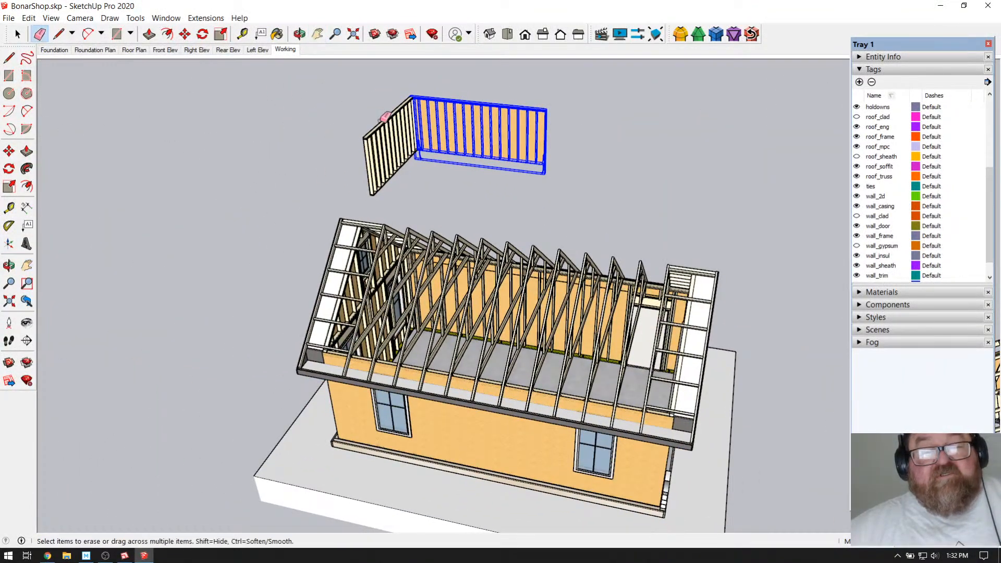
pyautogui.moveTo(388, 149); pyautogui.dragTo(493, 118)
# Step: Delete the separate roof truss assembly standing beside the garage
pyautogui.press('o')
pyautogui.moveTo(261, 156); pyautogui.dragTo(199, 244)
pyautogui.moveTo(298, 401); pyautogui.dragTo(238, 312)
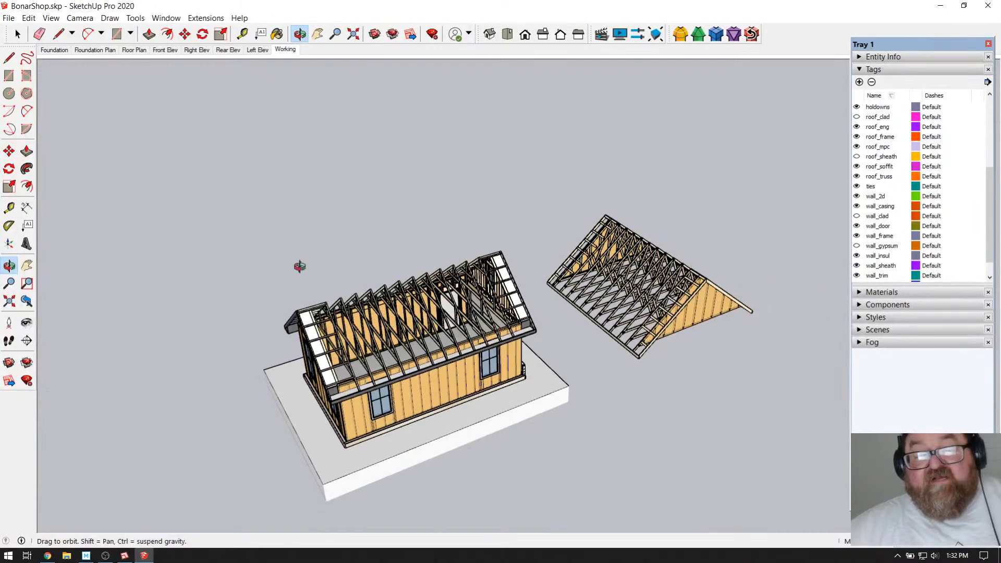
pyautogui.click(18, 34)
pyautogui.click(612, 267)
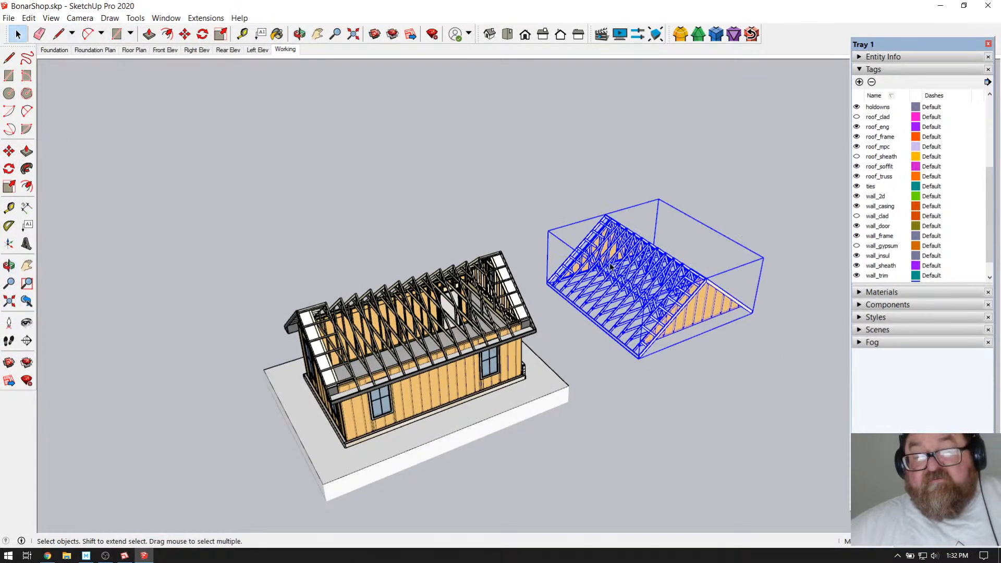
pyautogui.press('Delete')
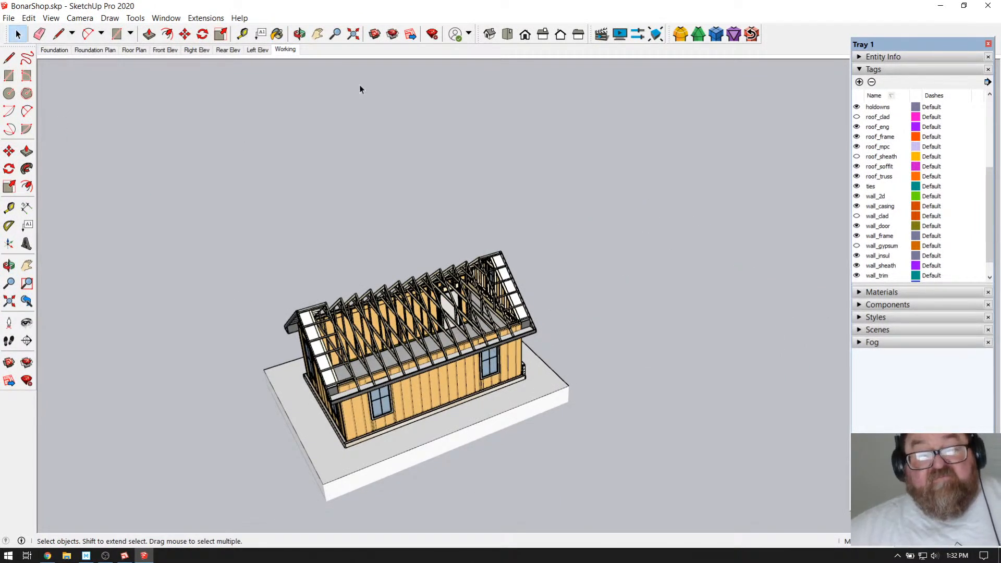
# Step: Review the garage's exposed roof trusses and walls from the overhead door end
pyautogui.press('o')
pyautogui.scroll(6, 608, 343)
pyautogui.moveTo(607, 344); pyautogui.dragTo(78, 282)
pyautogui.moveTo(471, 337); pyautogui.dragTo(232, 332)
pyautogui.moveTo(282, 302); pyautogui.dragTo(430, 363)
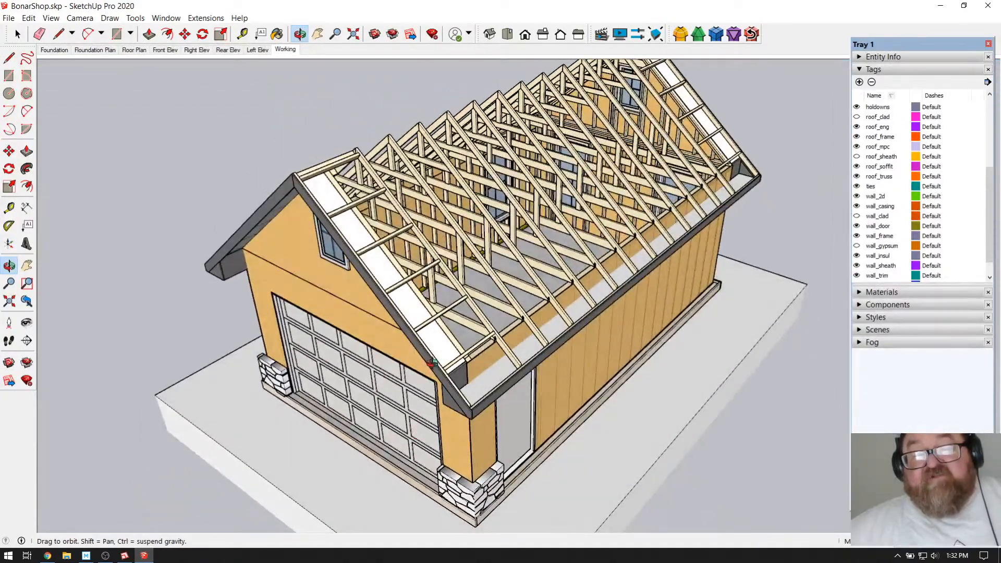
# Step: Examine the garage's exposed roof trusses from the side-door wall and the front corner
pyautogui.moveTo(564, 395); pyautogui.dragTo(360, 375)
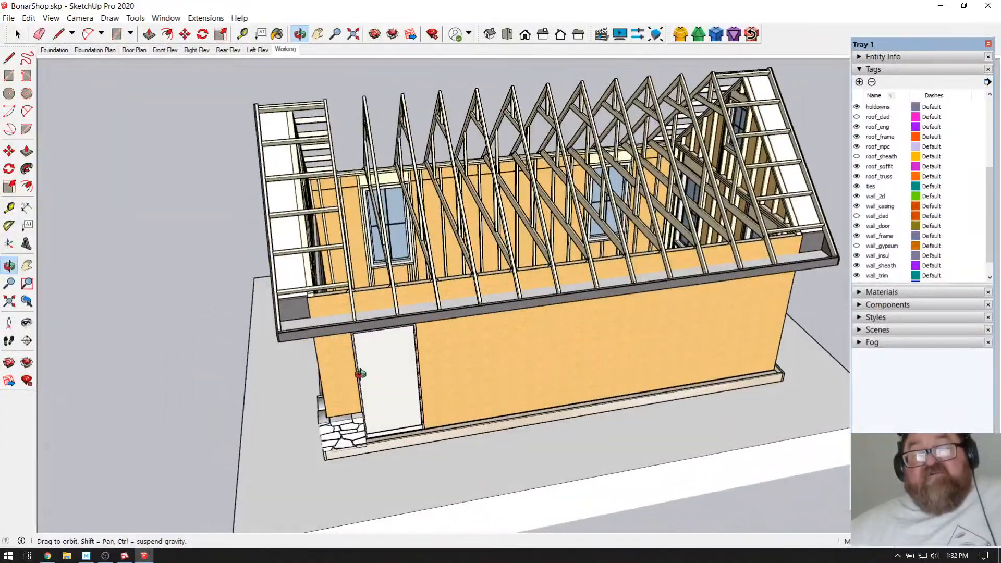
pyautogui.moveTo(616, 319); pyautogui.dragTo(428, 357)
pyautogui.moveTo(611, 301); pyautogui.dragTo(746, 275)
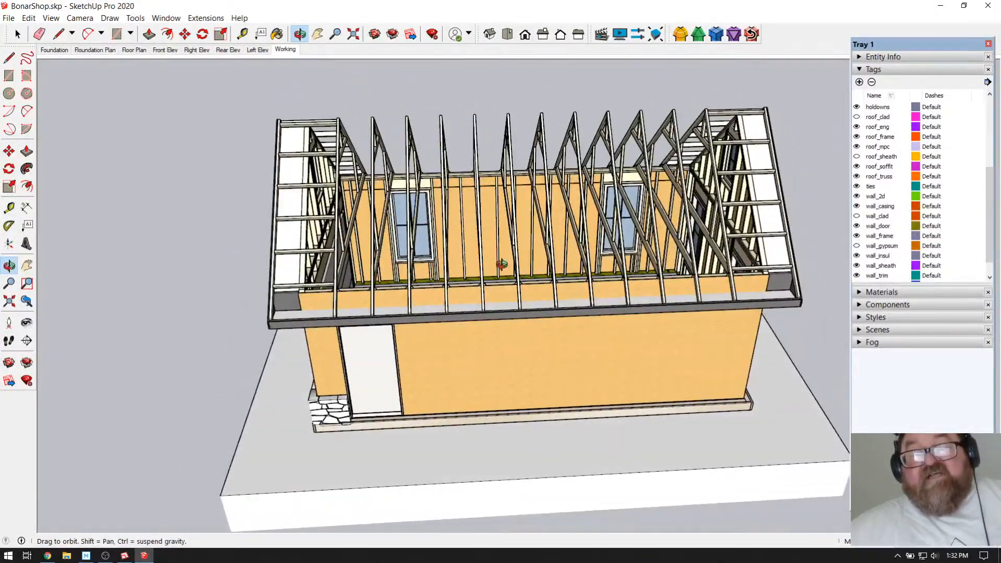
pyautogui.scroll(3, 367, 346)
pyautogui.scroll(-2, 363, 349)
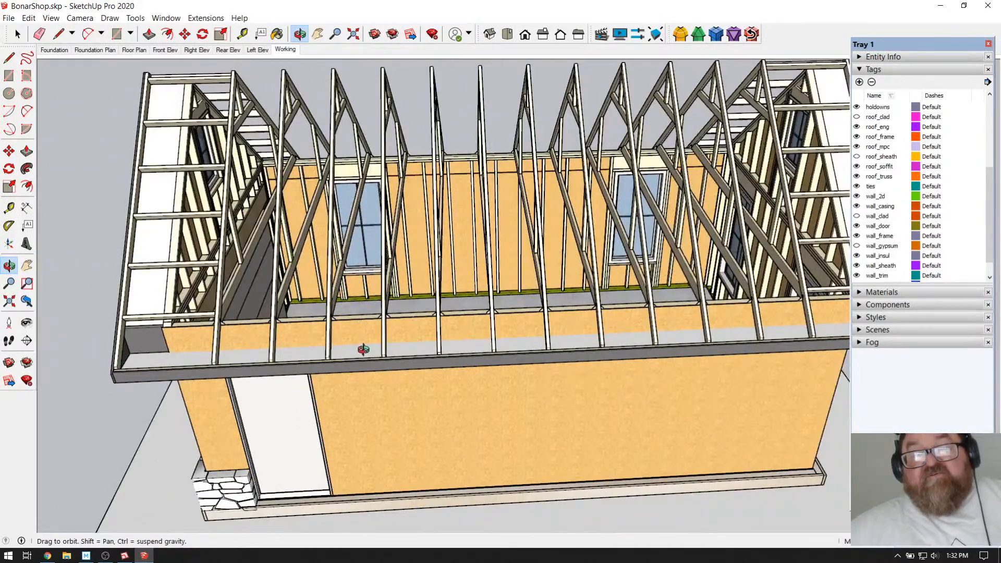
pyautogui.scroll(-2, 364, 349)
pyautogui.moveTo(359, 351); pyautogui.dragTo(539, 324)
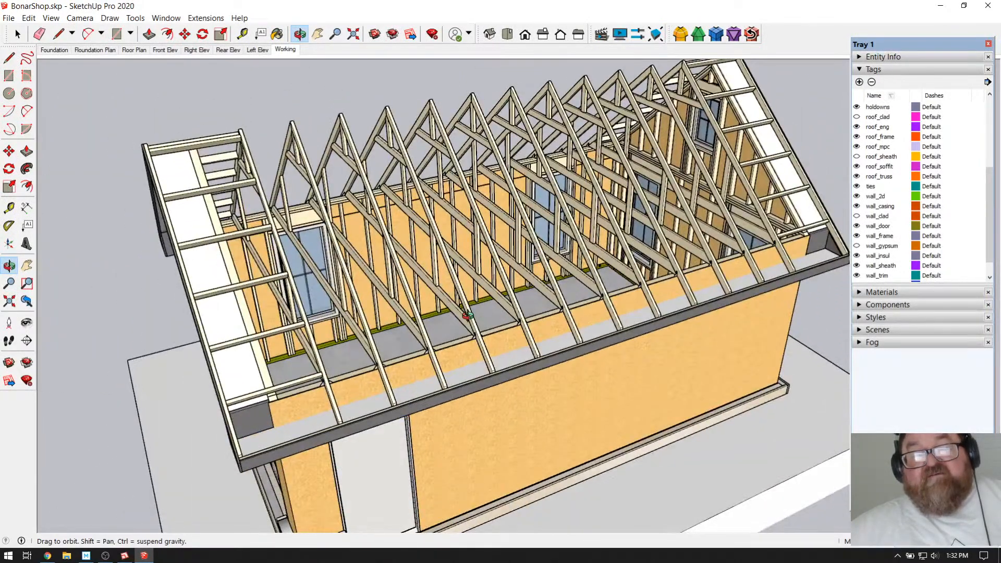
pyautogui.scroll(-3, 469, 308)
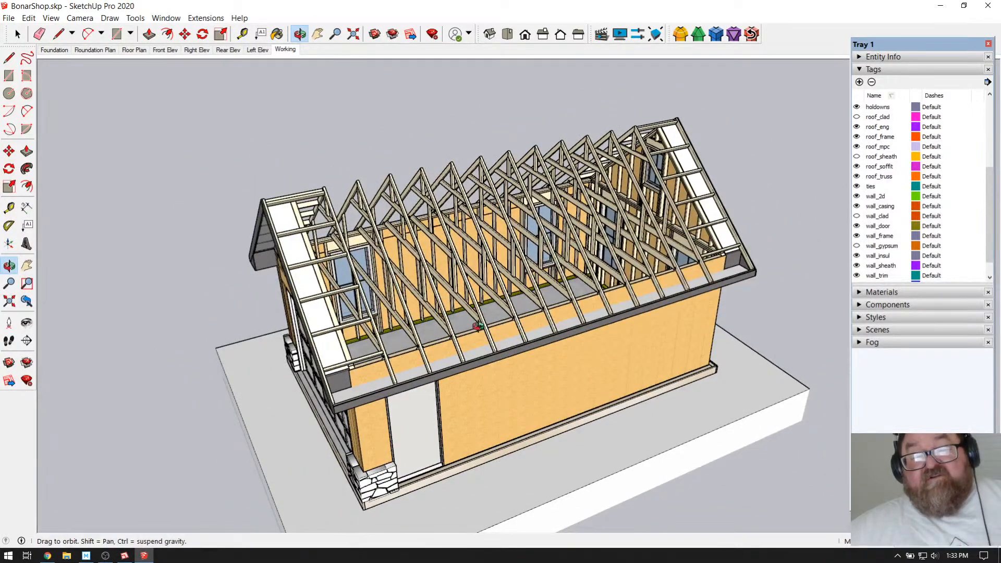
pyautogui.scroll(3, 502, 410)
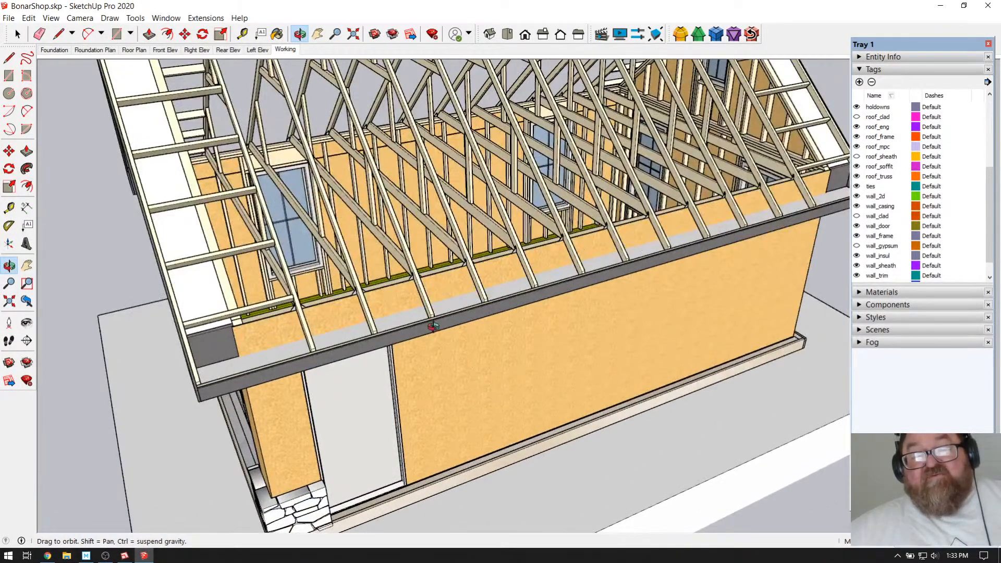
pyautogui.scroll(-3, 427, 308)
pyautogui.moveTo(431, 285); pyautogui.dragTo(566, 324)
pyautogui.moveTo(566, 324); pyautogui.dragTo(444, 274, button='middle')
pyautogui.scroll(-2, 480, 284)
pyautogui.scroll(3, 454, 250)
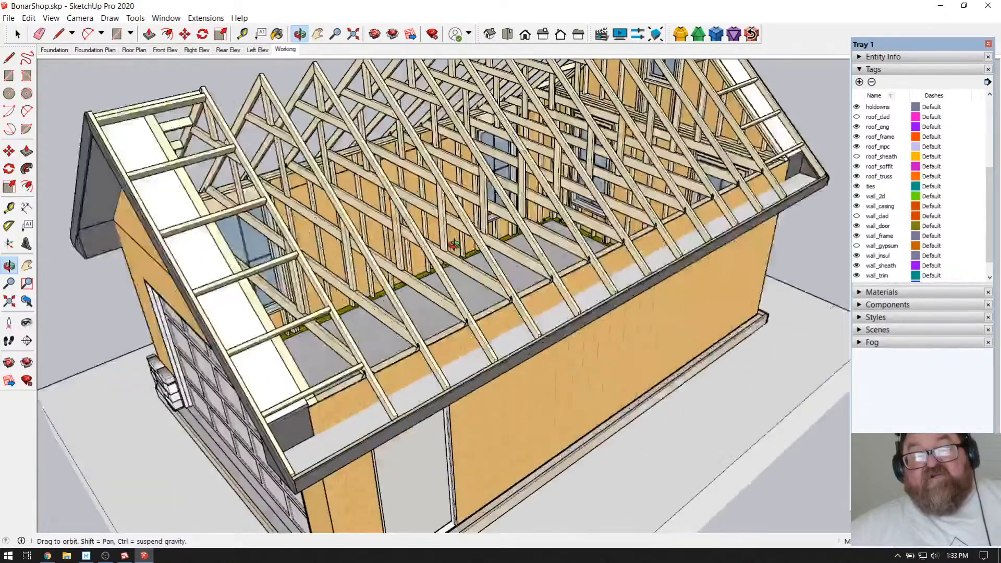
pyautogui.scroll(-3, 498, 315)
pyautogui.moveTo(498, 315); pyautogui.dragTo(482, 323, button='middle')
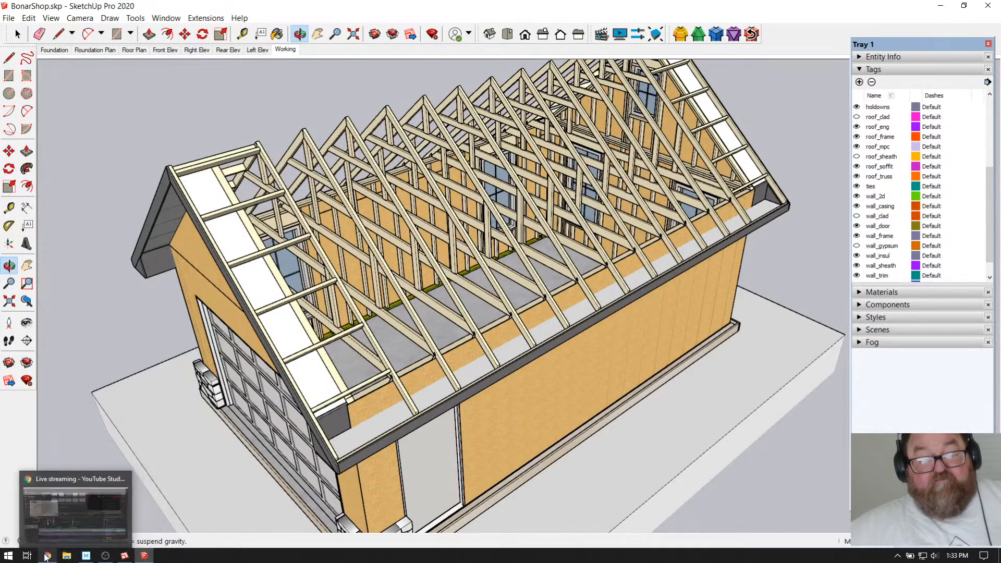
# Step: Check the live chat in YouTube Studio and return to the garage model in SketchUp
pyautogui.click(84, 508)
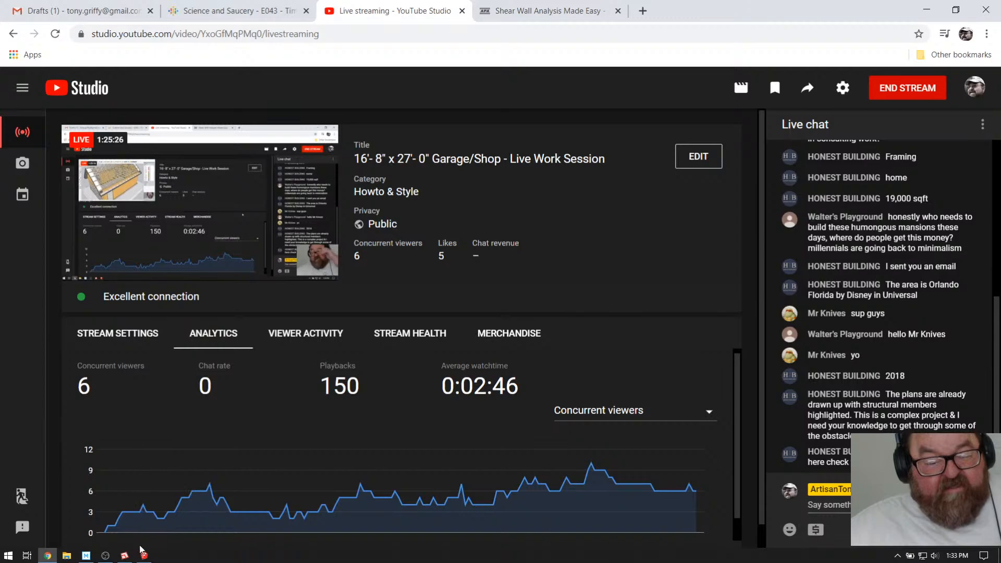
pyautogui.hotkey('alt', 'Tab')
pyautogui.moveTo(361, 405); pyautogui.dragTo(498, 294)
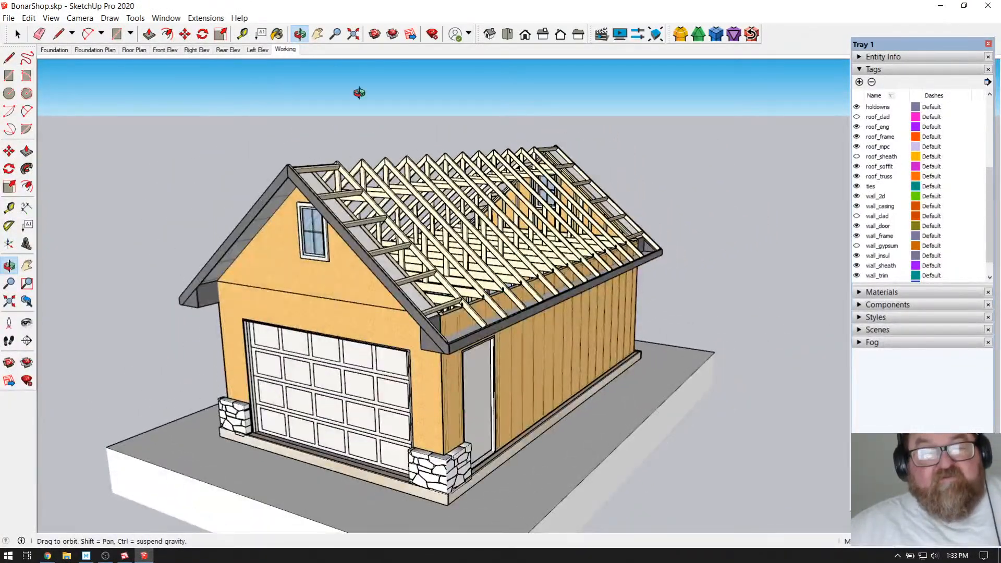
# Step: Restore the Working scene and inspect the stone base and brick veneer at the corner between the overhead door and side door
pyautogui.click(285, 50)
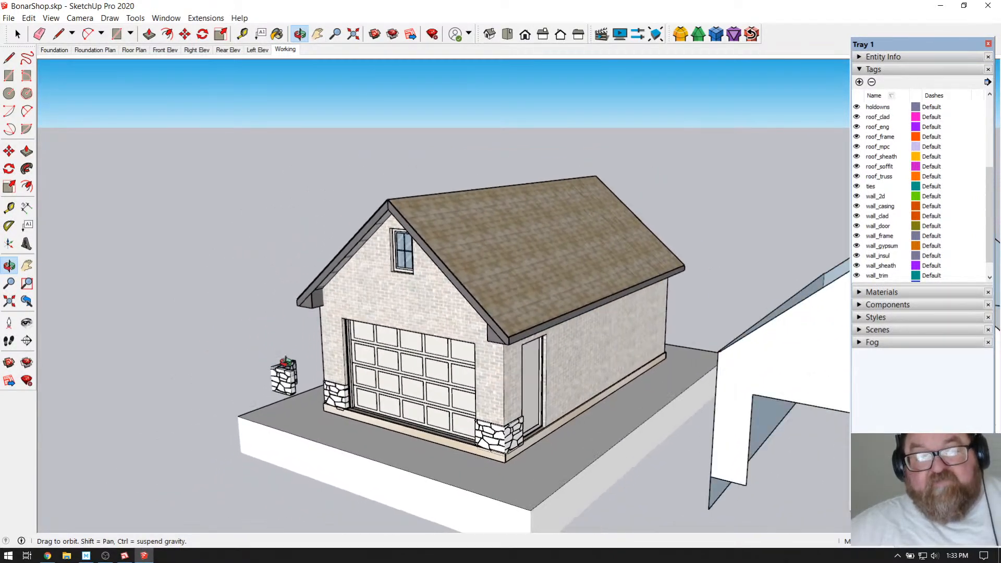
pyautogui.scroll(6, 646, 423)
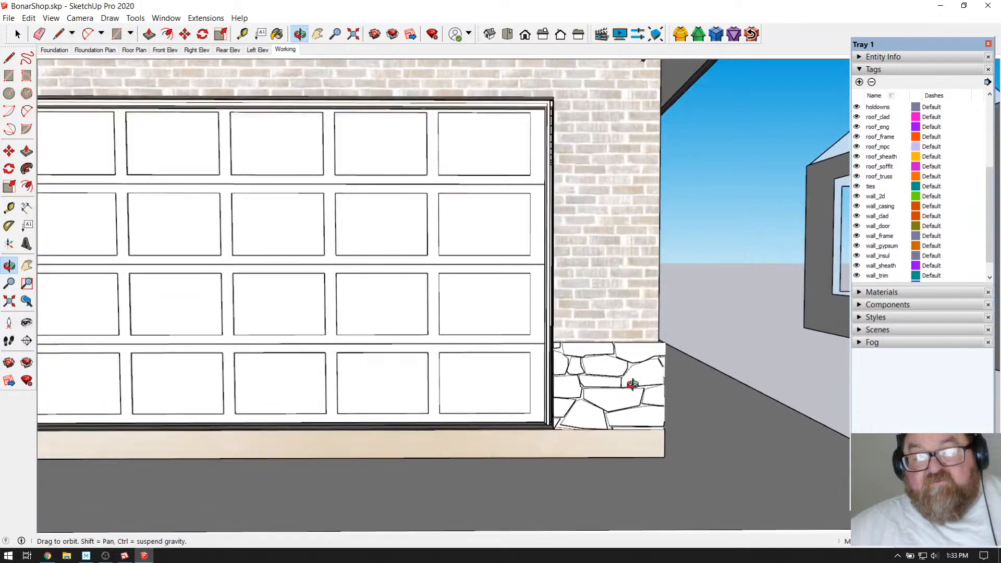
pyautogui.moveTo(633, 384); pyautogui.dragTo(609, 353, button='middle')
pyautogui.moveTo(623, 390); pyautogui.dragTo(185, 325, button='middle')
pyautogui.moveTo(371, 306); pyautogui.dragTo(447, 307, button='middle')
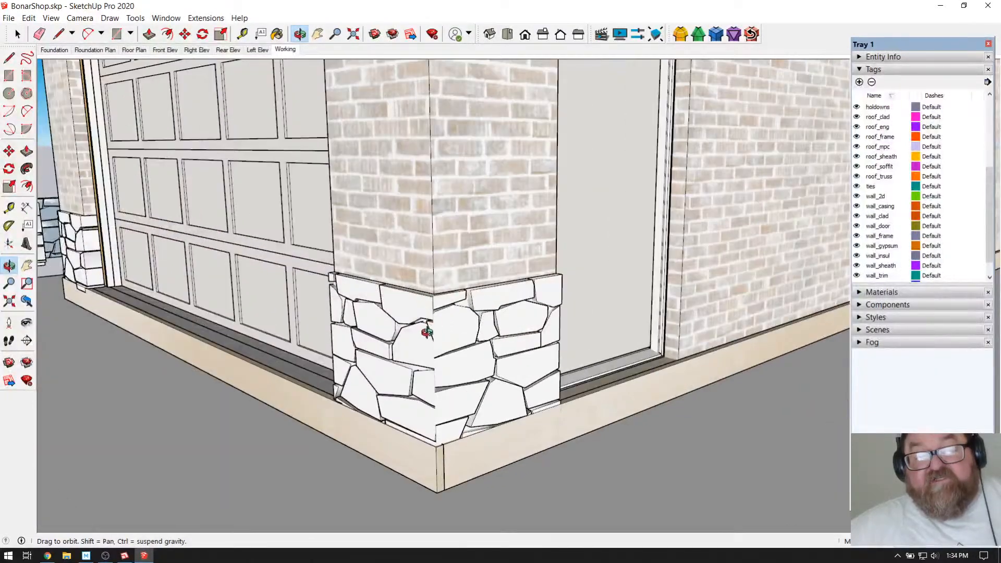
pyautogui.moveTo(477, 380); pyautogui.dragTo(420, 299, button='middle')
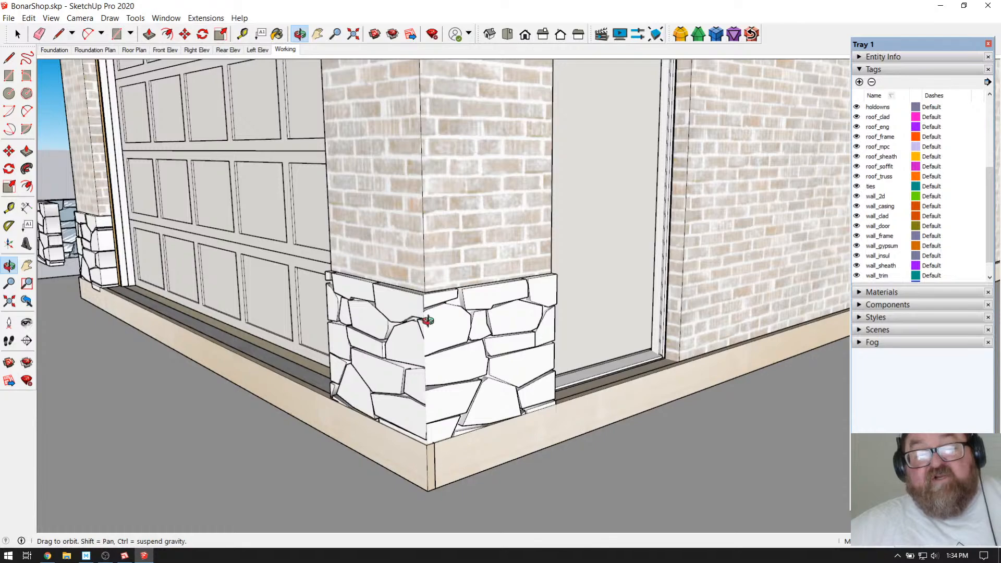
pyautogui.moveTo(468, 392); pyautogui.dragTo(495, 399, button='middle')
pyautogui.scroll(-4, 495, 399)
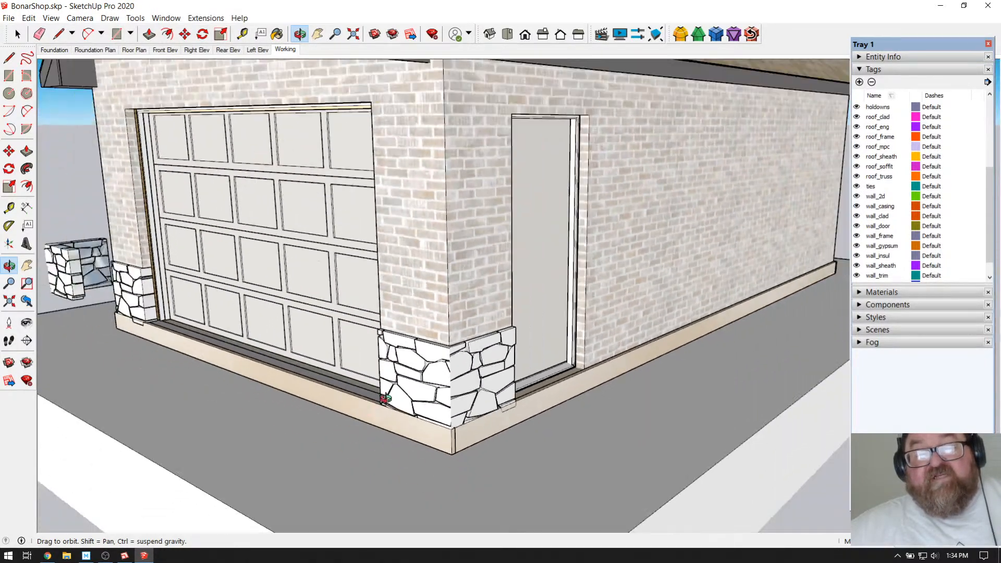
# Step: Examine the plain wall shell with door and window openings standing beside the finished garage
pyautogui.scroll(-10, 386, 399)
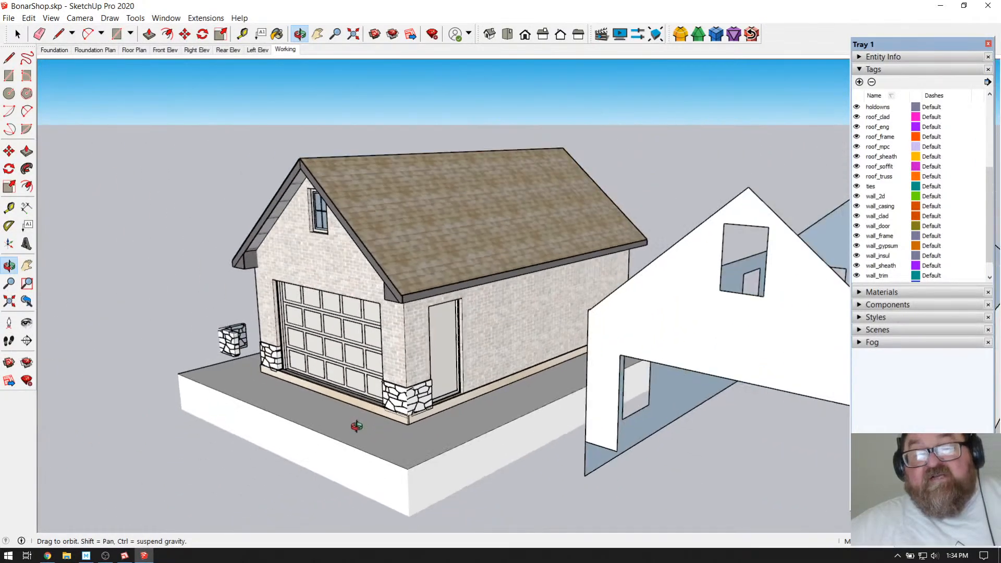
pyautogui.moveTo(341, 423); pyautogui.dragTo(285, 422, button='middle')
pyautogui.moveTo(470, 449); pyautogui.dragTo(812, 398, button='middle')
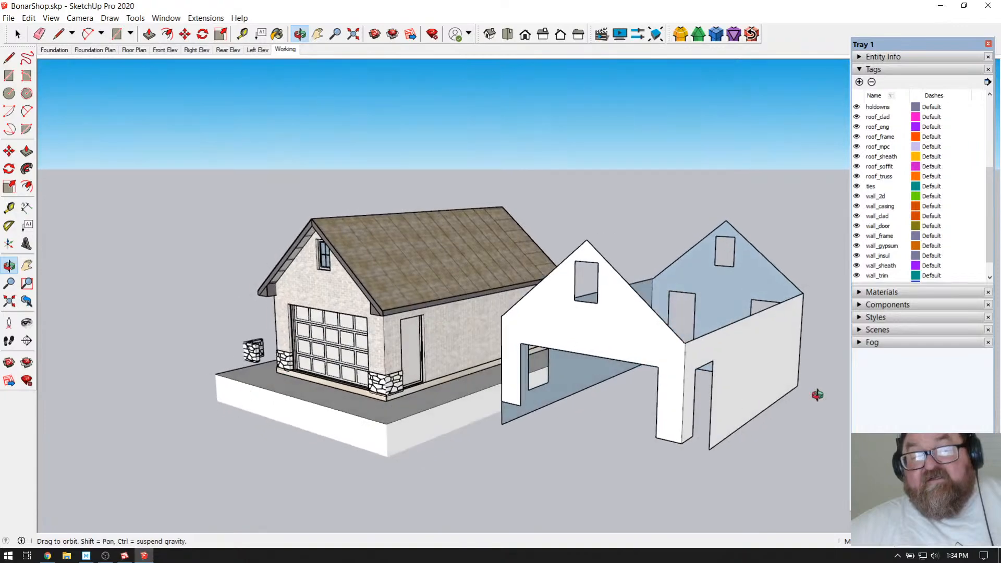
pyautogui.scroll(5, 638, 356)
pyautogui.moveTo(484, 306); pyautogui.dragTo(343, 305, button='middle')
pyautogui.moveTo(405, 296); pyautogui.dragTo(510, 325, button='middle')
pyautogui.scroll(-4, 564, 302)
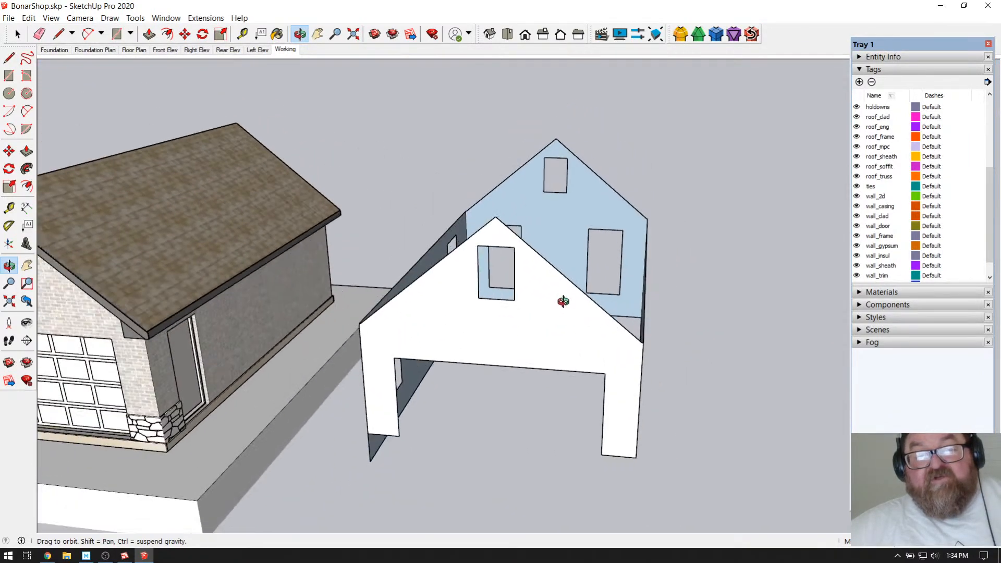
pyautogui.scroll(4, 512, 320)
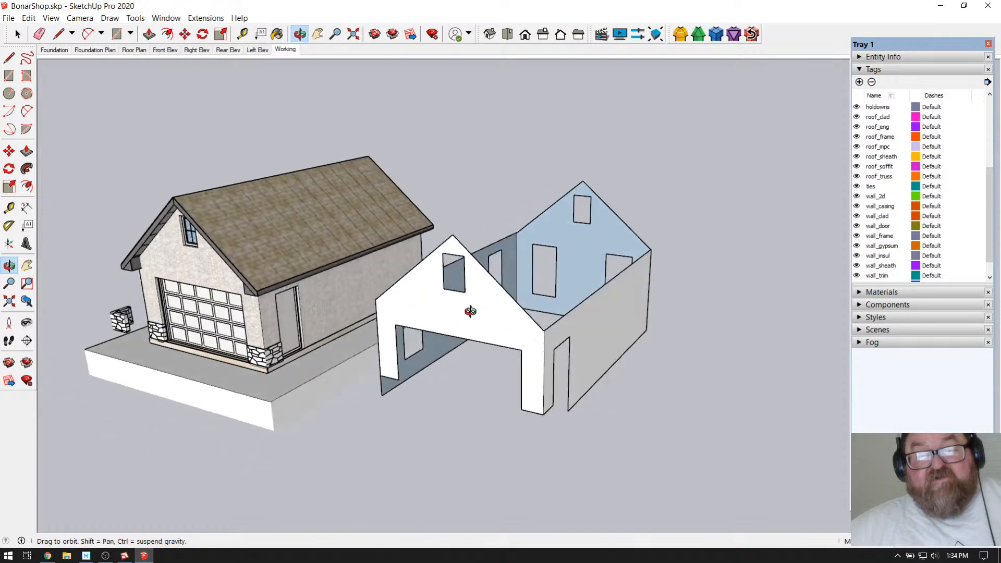
pyautogui.moveTo(585, 274); pyautogui.dragTo(587, 336, button='middle')
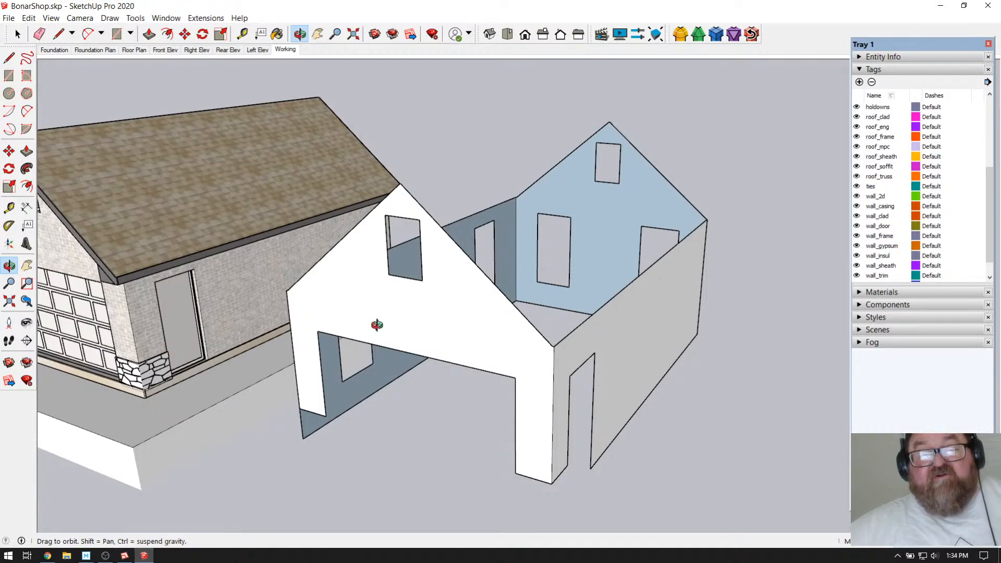
pyautogui.moveTo(377, 325); pyautogui.dragTo(516, 340)
pyautogui.scroll(-3, 709, 338)
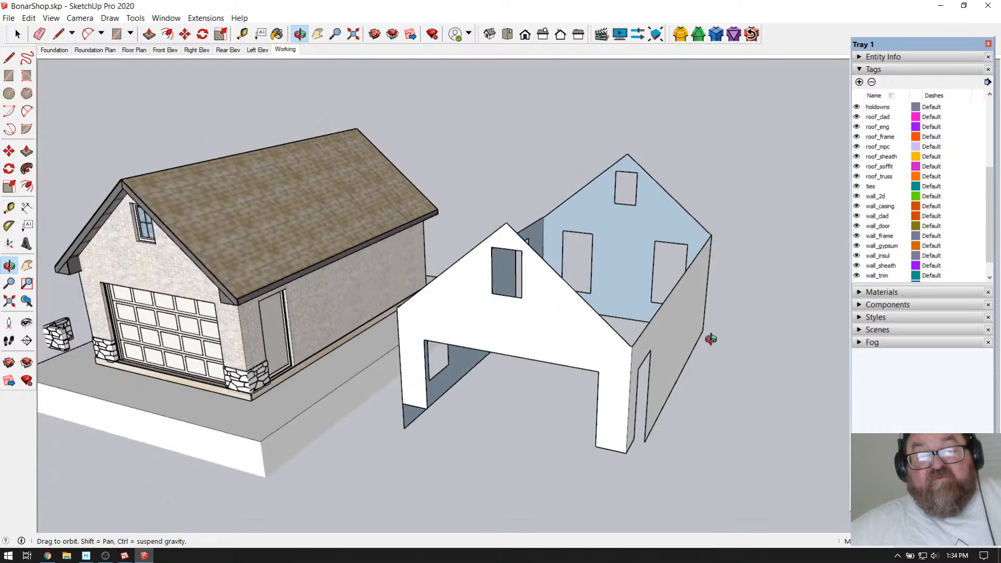
# Step: Inspect the brick veneer above the overhead door and show the Front Elev scene
pyautogui.scroll(3, 254, 300)
pyautogui.scroll(6, 253, 300)
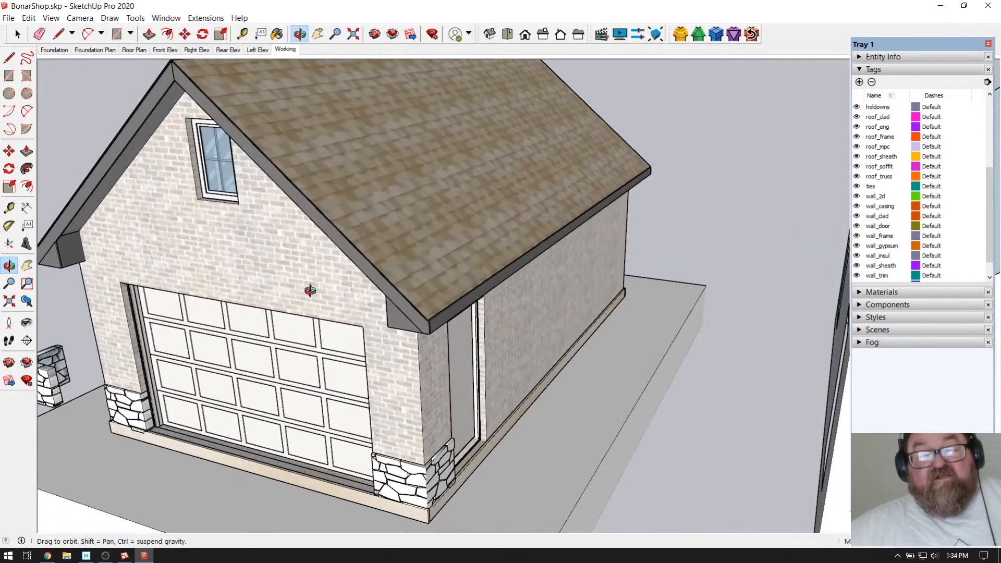
pyautogui.scroll(8, 327, 264)
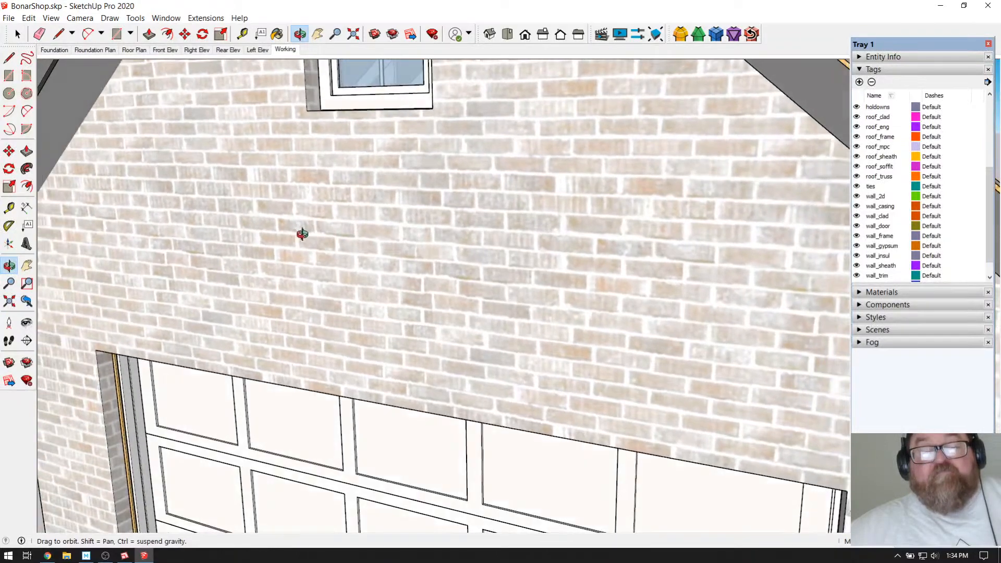
pyautogui.moveTo(303, 233); pyautogui.dragTo(52, 85)
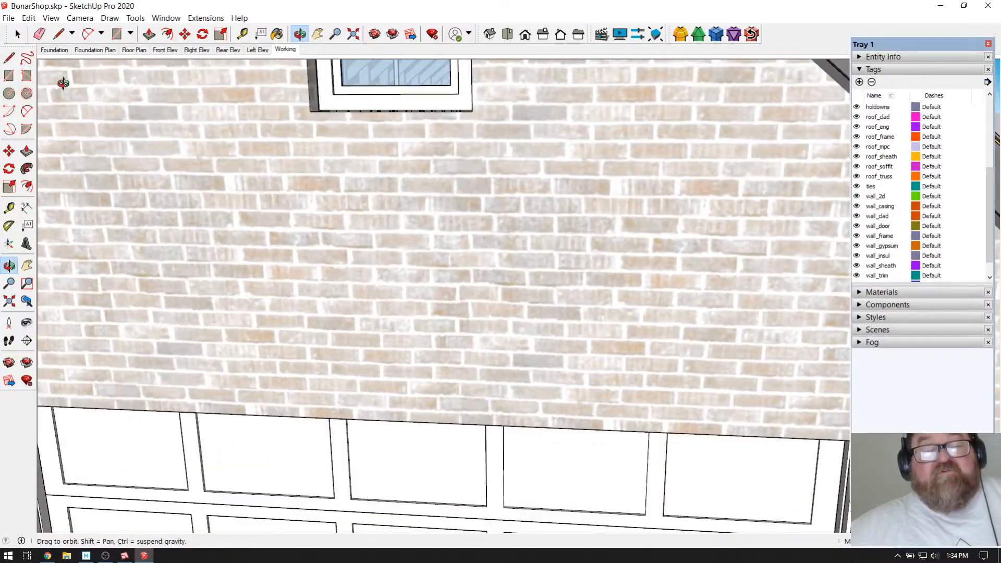
pyautogui.click(166, 50)
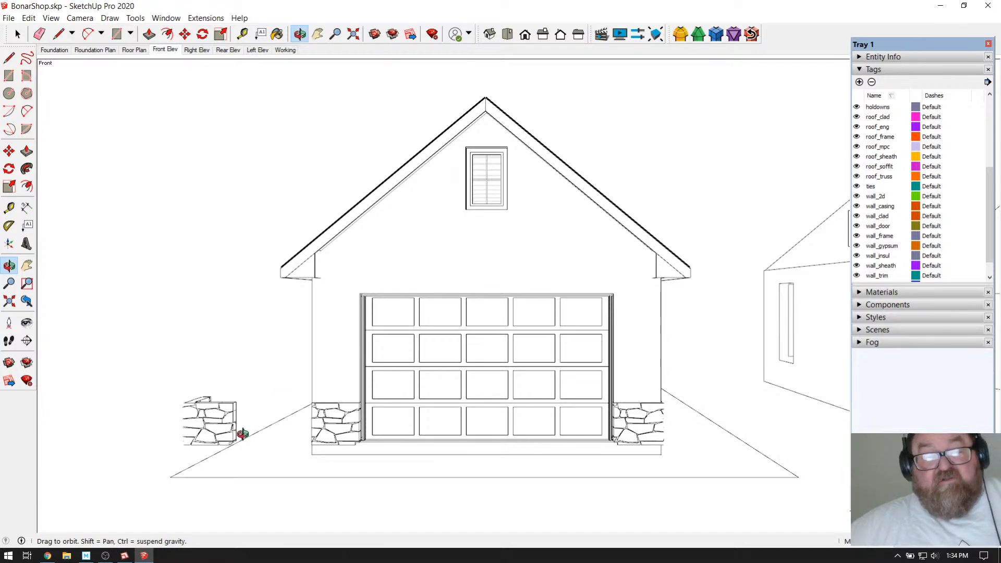
# Step: Switch to LayOut to review the Elevations sheet, check YouTube Studio's live chat, and return to SketchUp
pyautogui.click(124, 556)
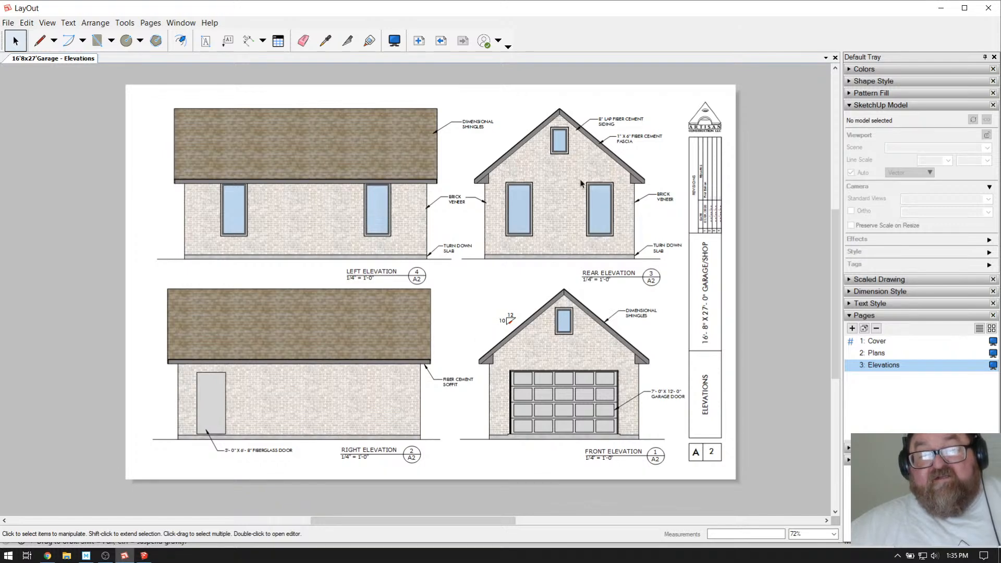
pyautogui.click(48, 556)
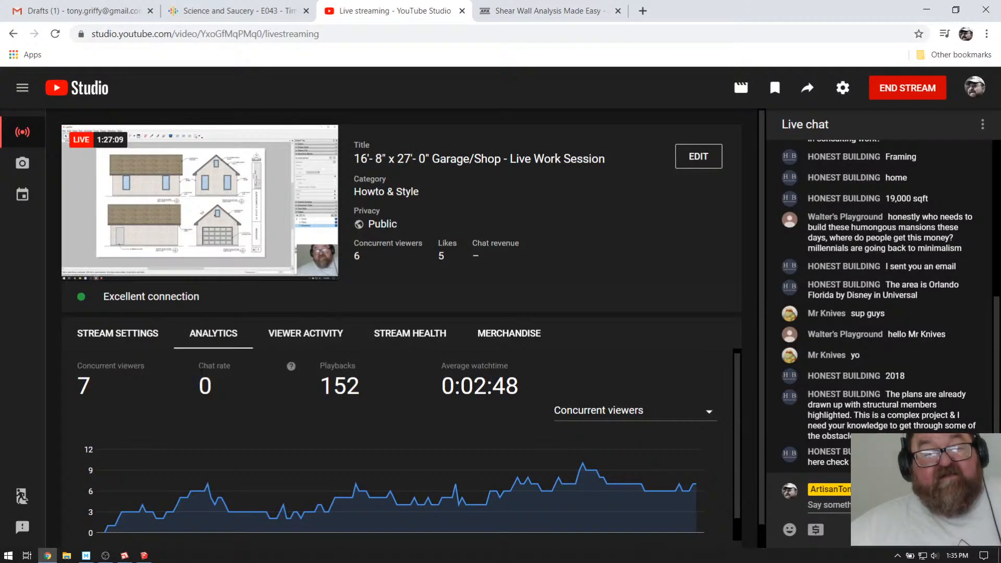
pyautogui.click(144, 555)
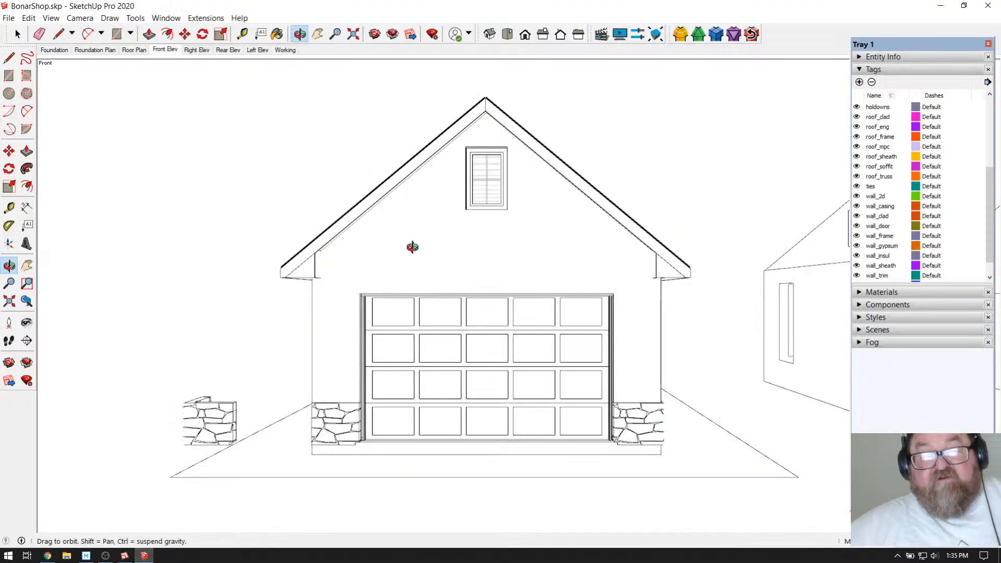
# Step: Restore the Working scene and view the garage from its overhead door end
pyautogui.click(285, 50)
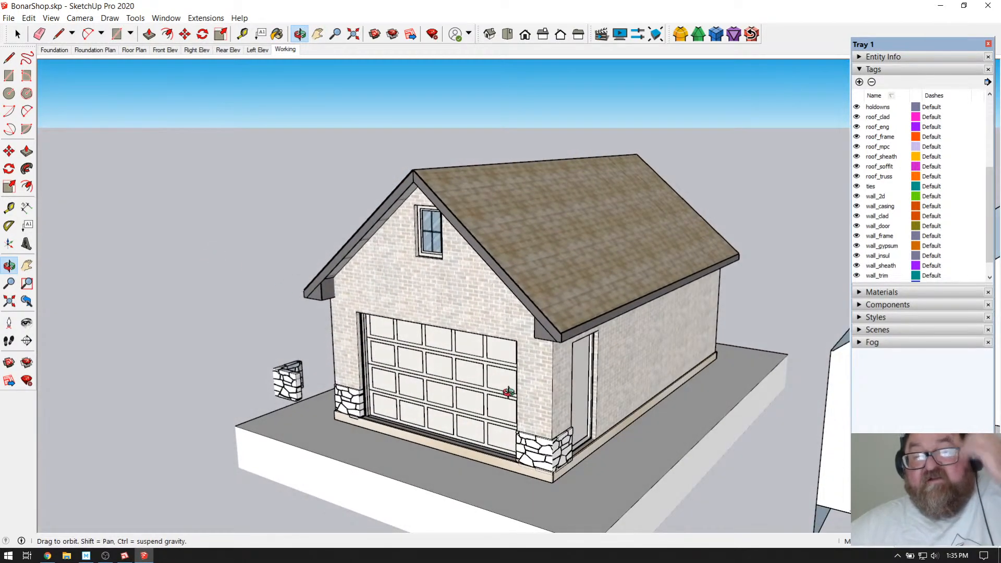
pyautogui.moveTo(302, 349); pyautogui.dragTo(471, 387)
pyautogui.scroll(3, 471, 387)
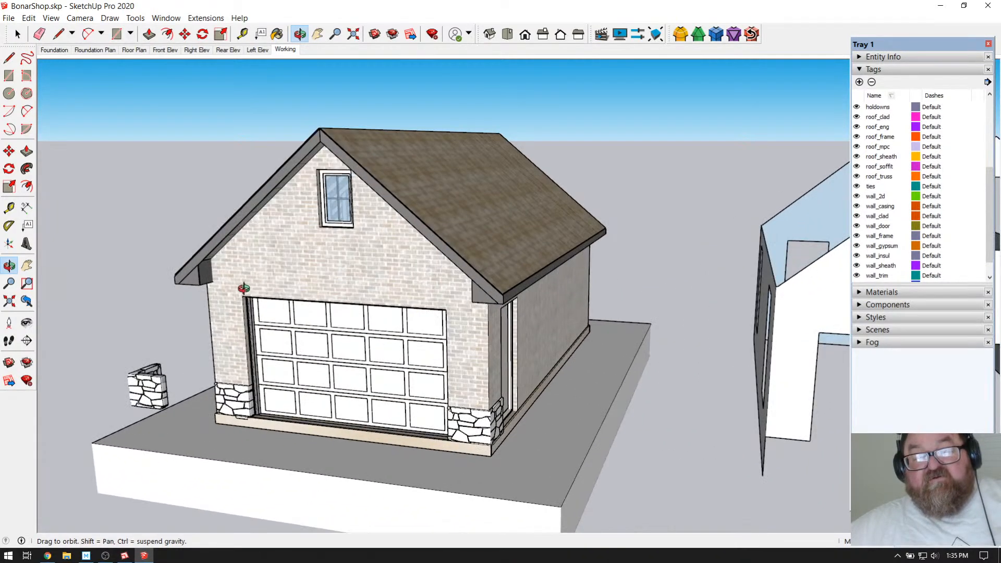
# Step: Review the Plans and Elevations pages in LayOut, and return to the live stream page in YouTube Studio
pyautogui.hotkey('alt', 'Tab')
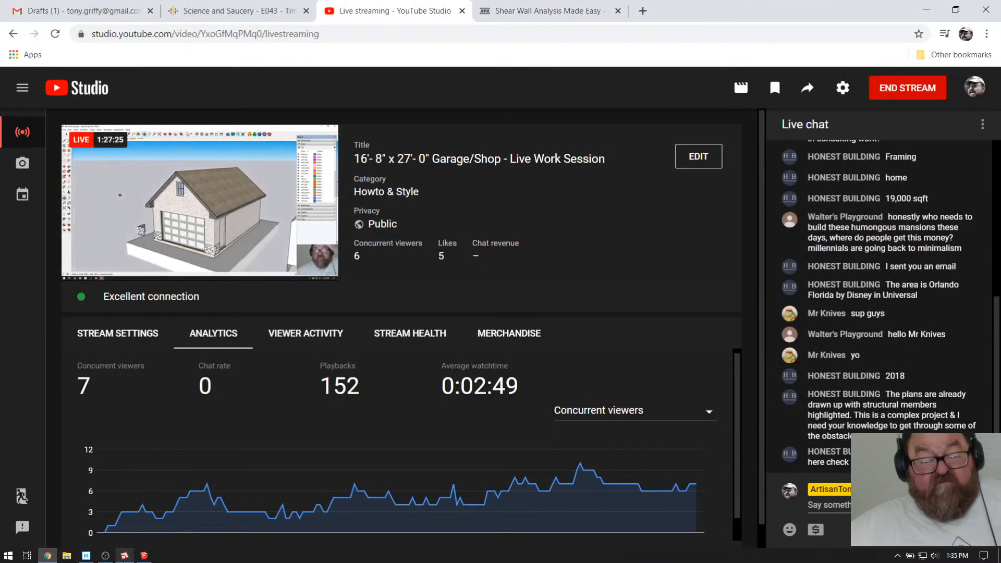
pyautogui.hotkey('alt', 'Tab')
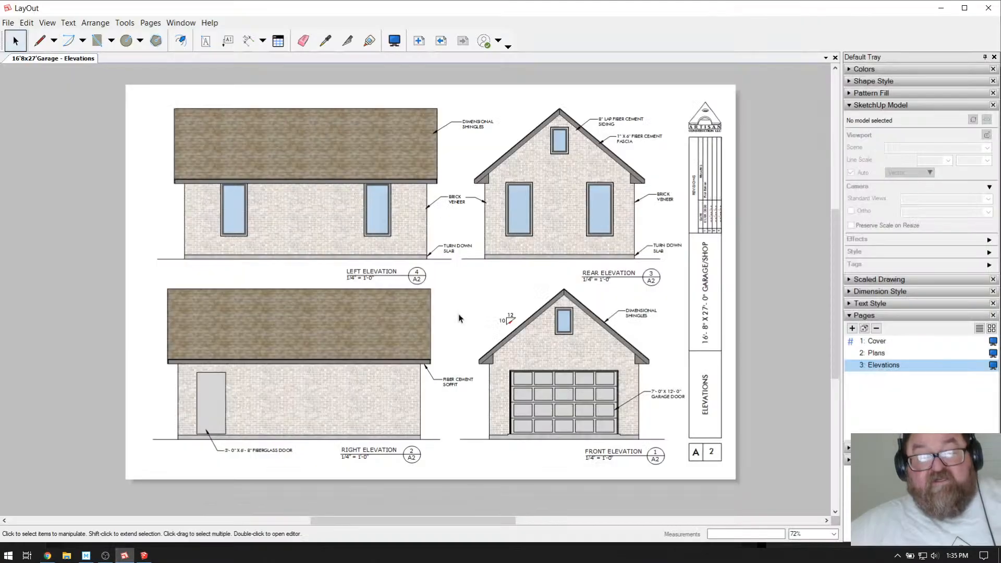
pyautogui.click(879, 354)
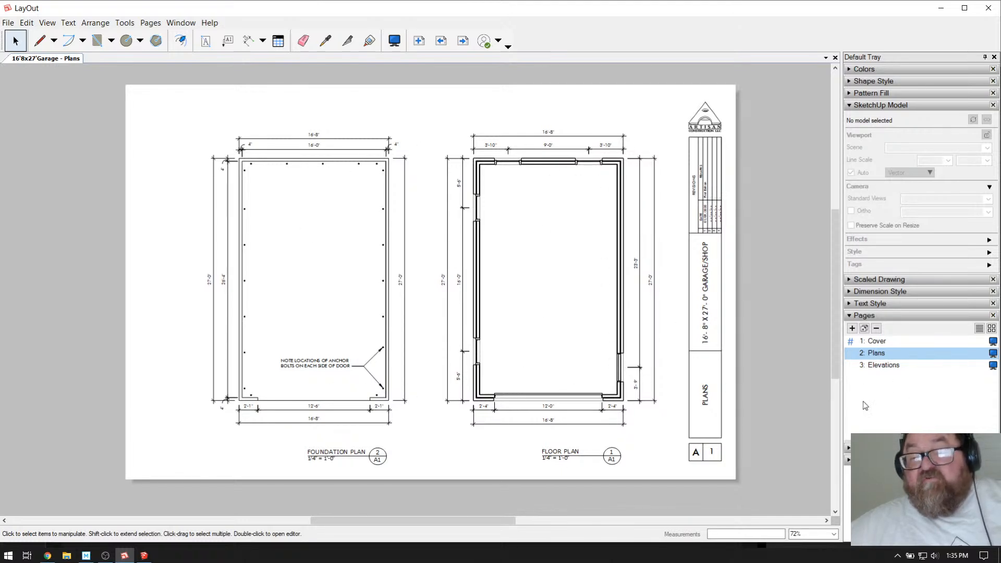
pyautogui.click(886, 365)
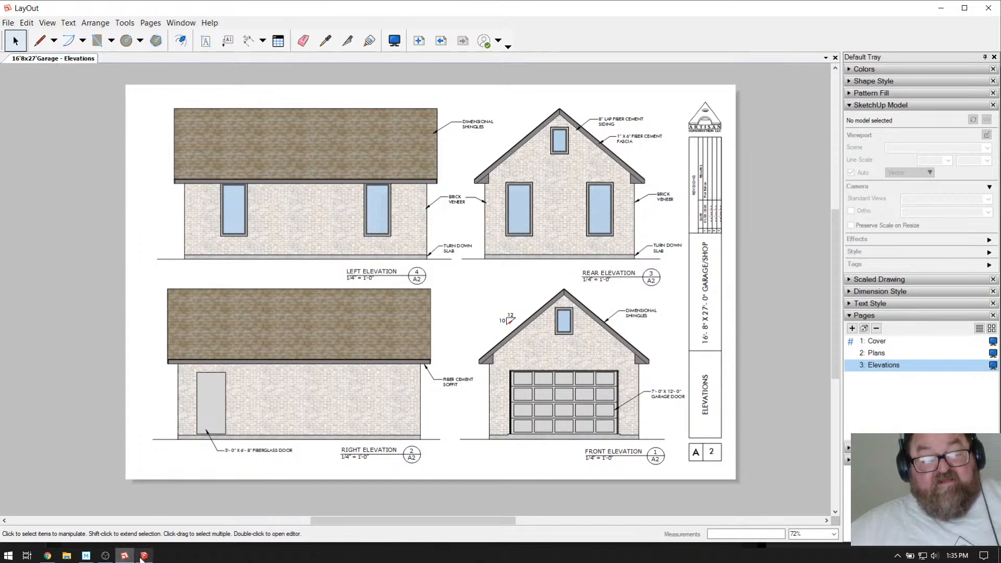
pyautogui.click(48, 556)
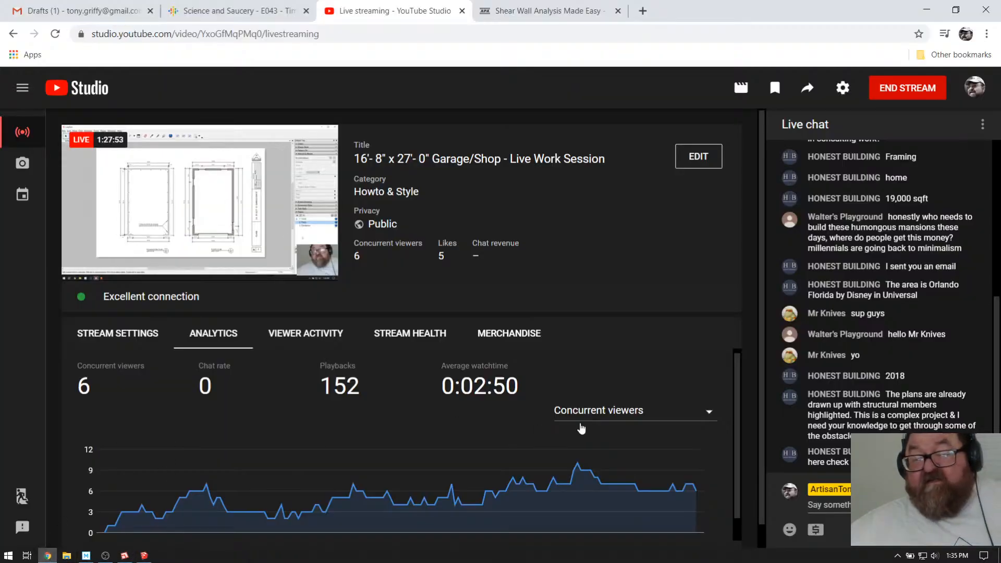